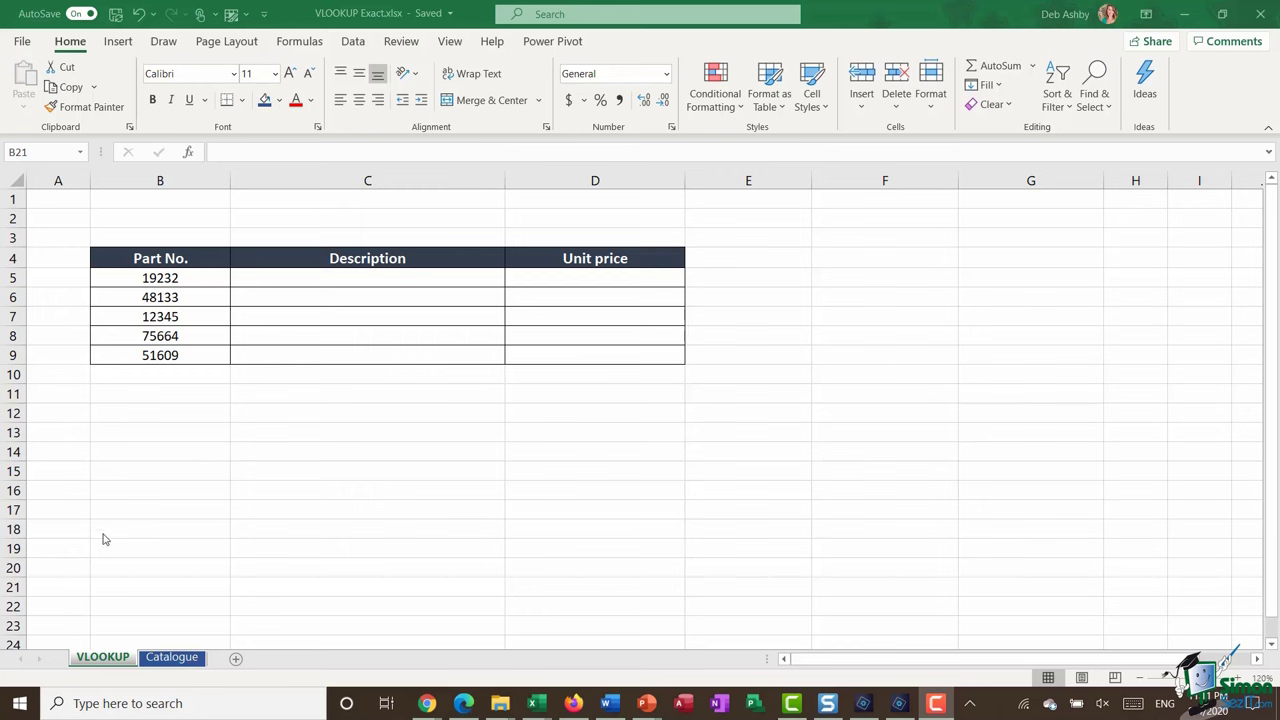
- Examine the part number, description and unit price columns on the VLOOKUP sheet against the data on the Catalogue sheet
left_click(173, 662)
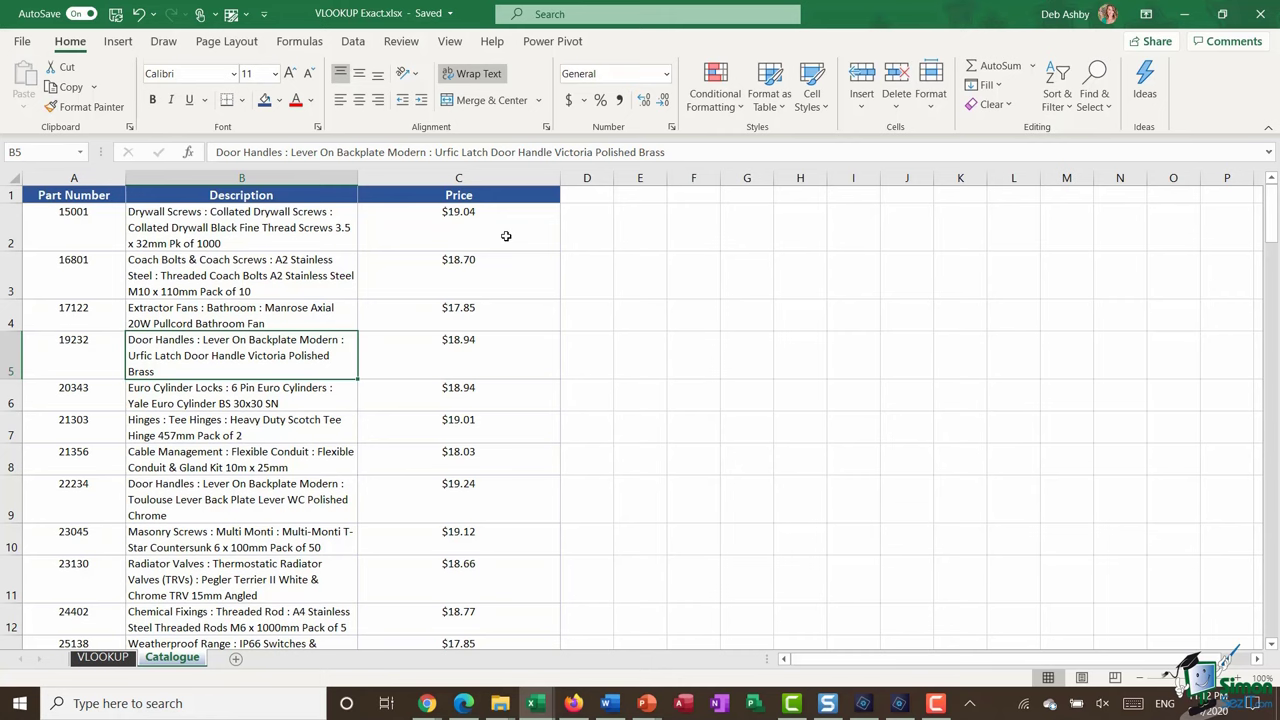
left_click(103, 657)
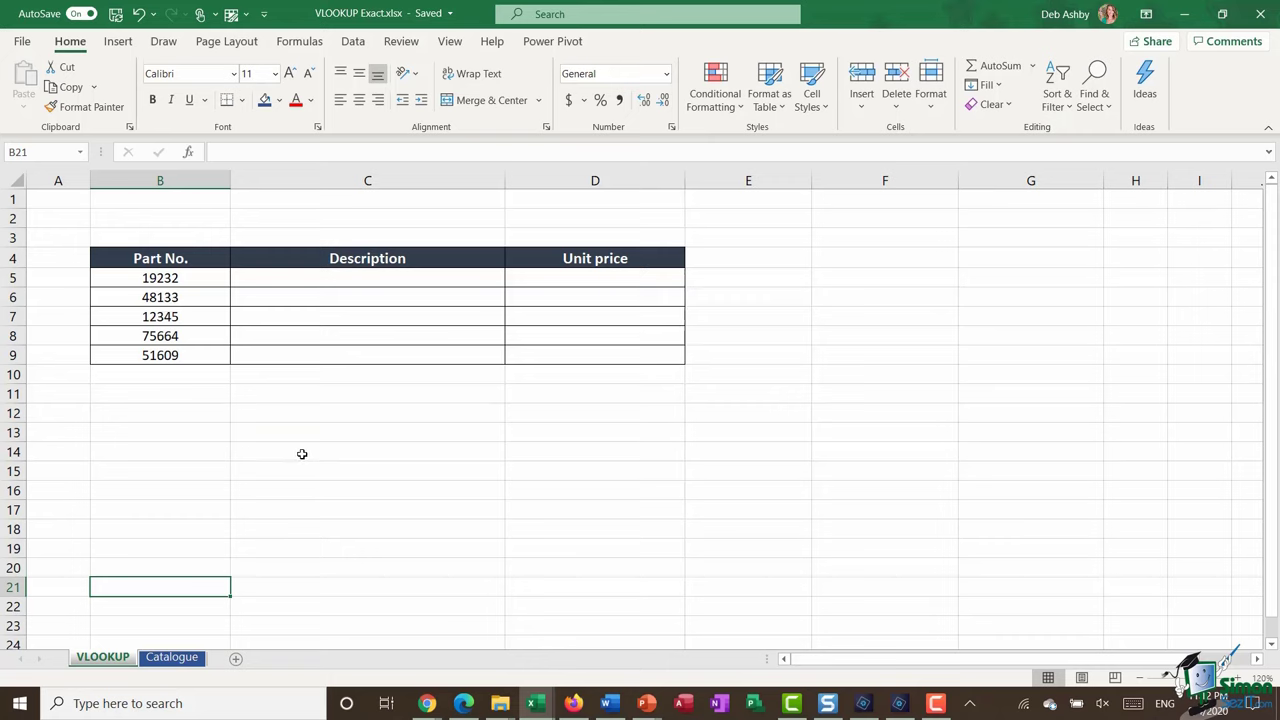
left_click(187, 278)
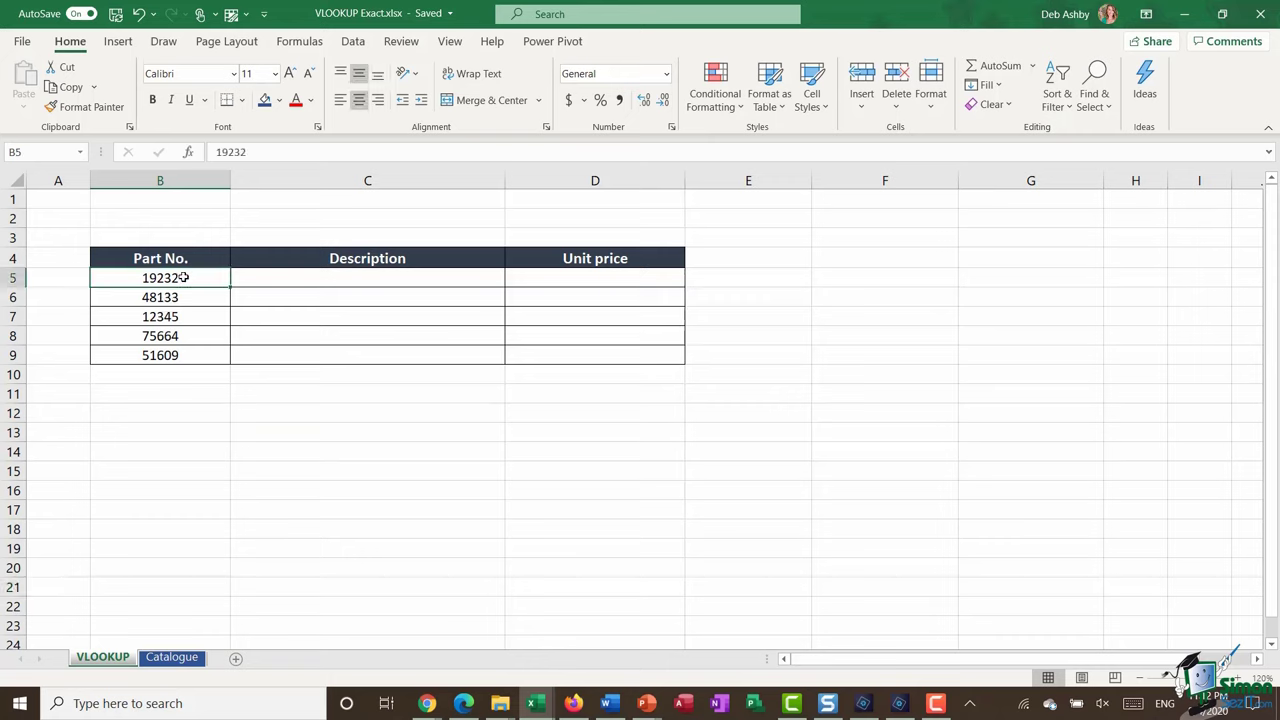
left_click_drag(187, 278, 190, 355)
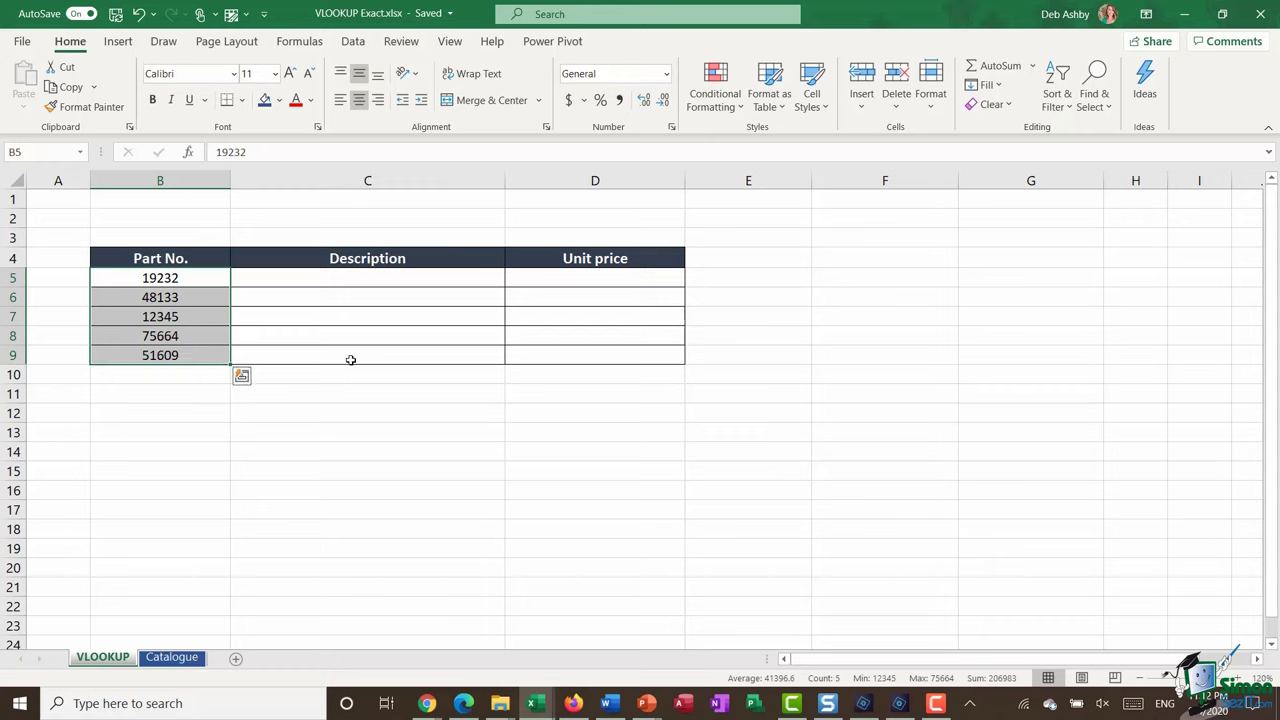
left_click_drag(362, 278, 373, 349)
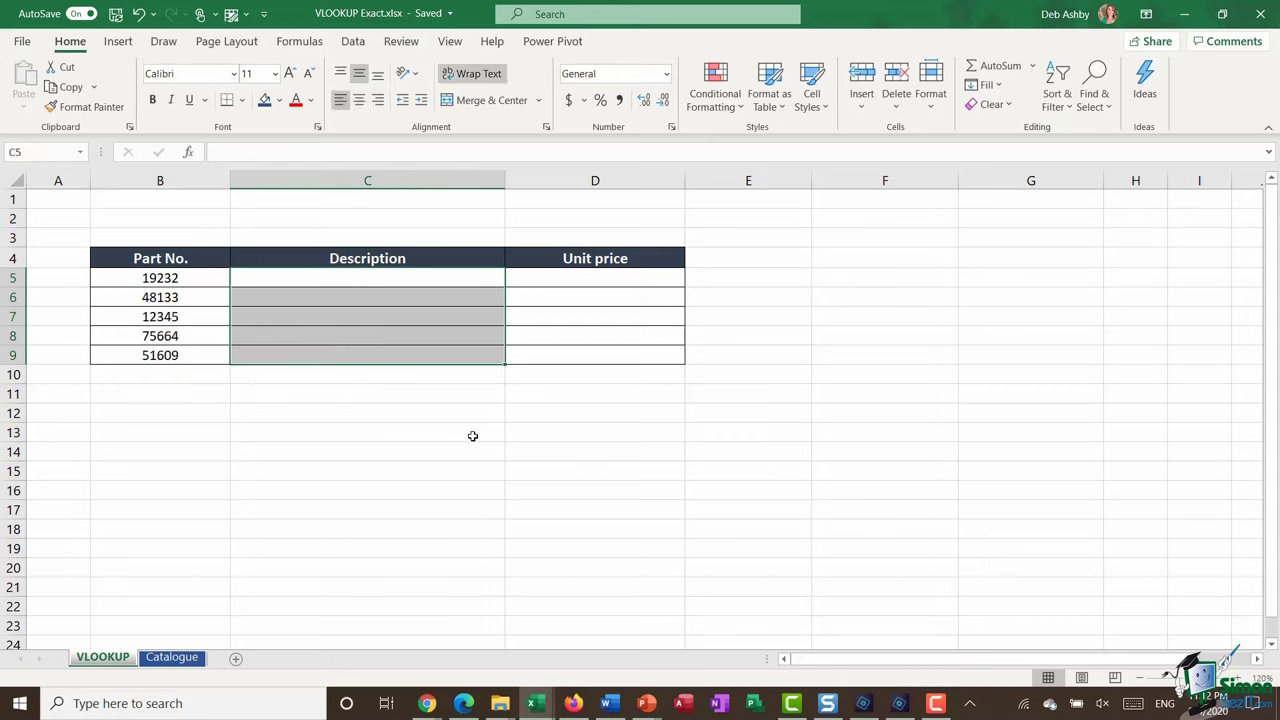
left_click_drag(572, 277, 575, 356)
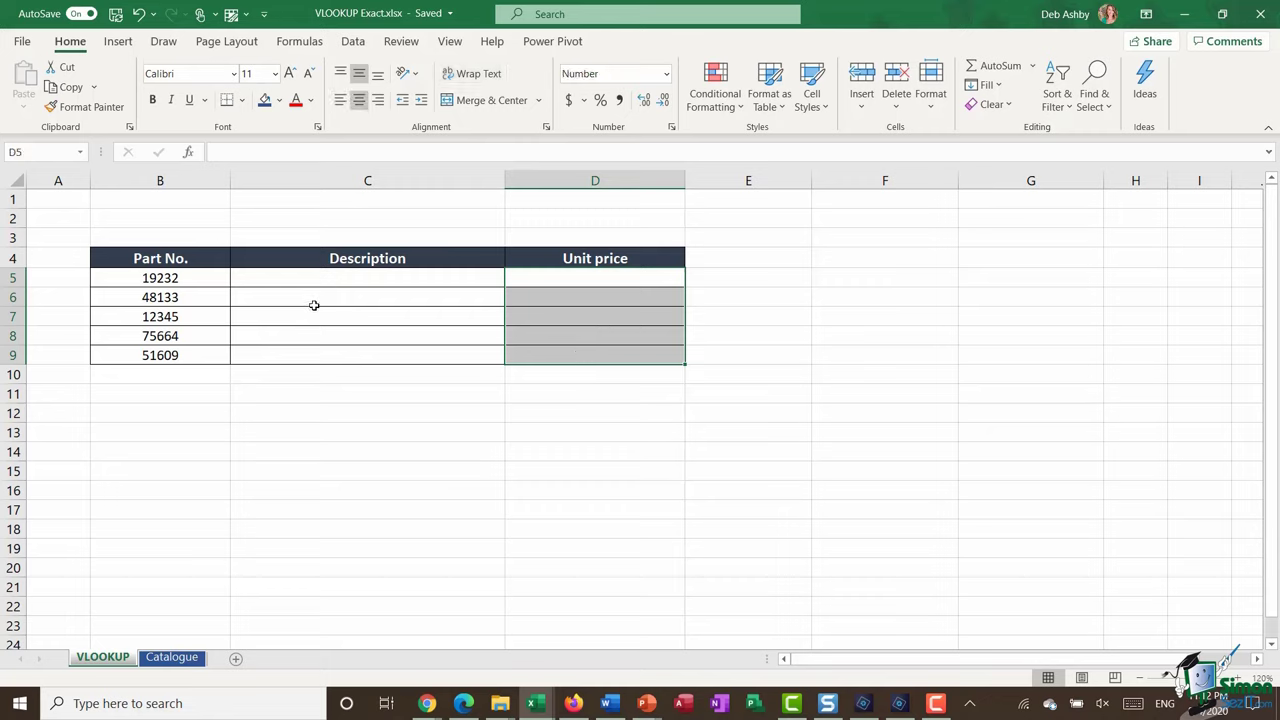
left_click(349, 279)
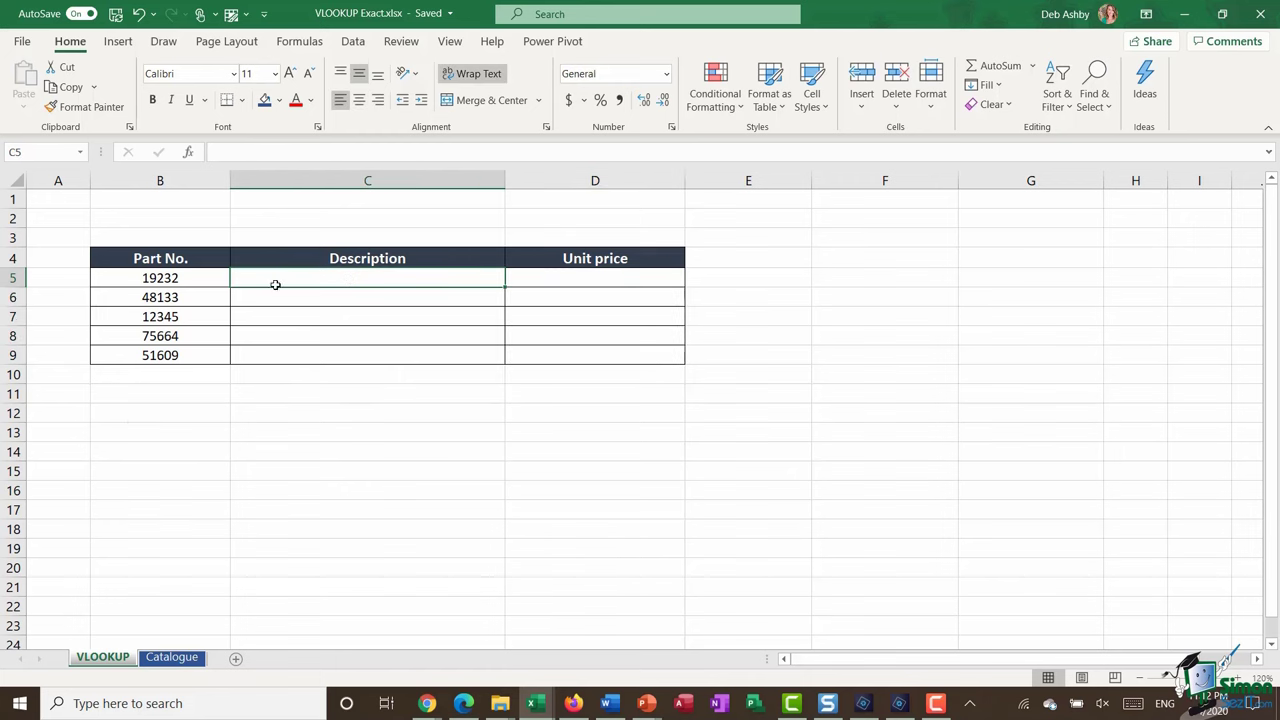
left_click(178, 658)
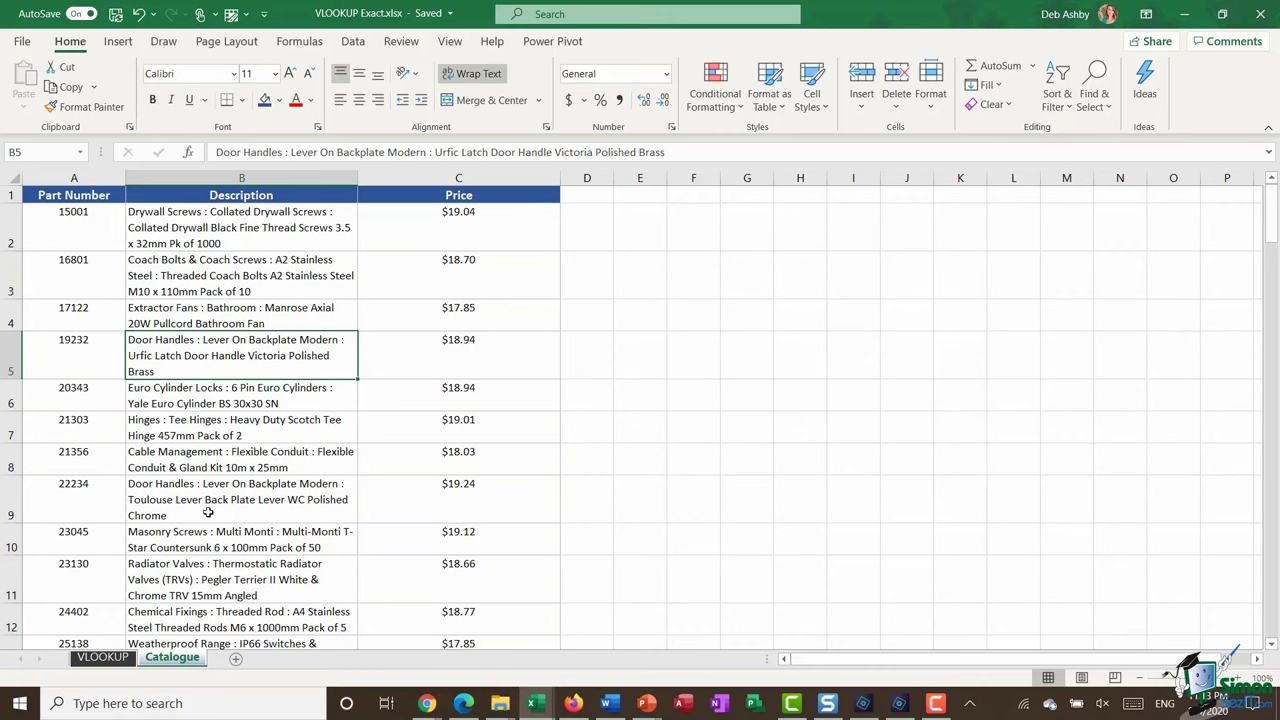
left_click(104, 658)
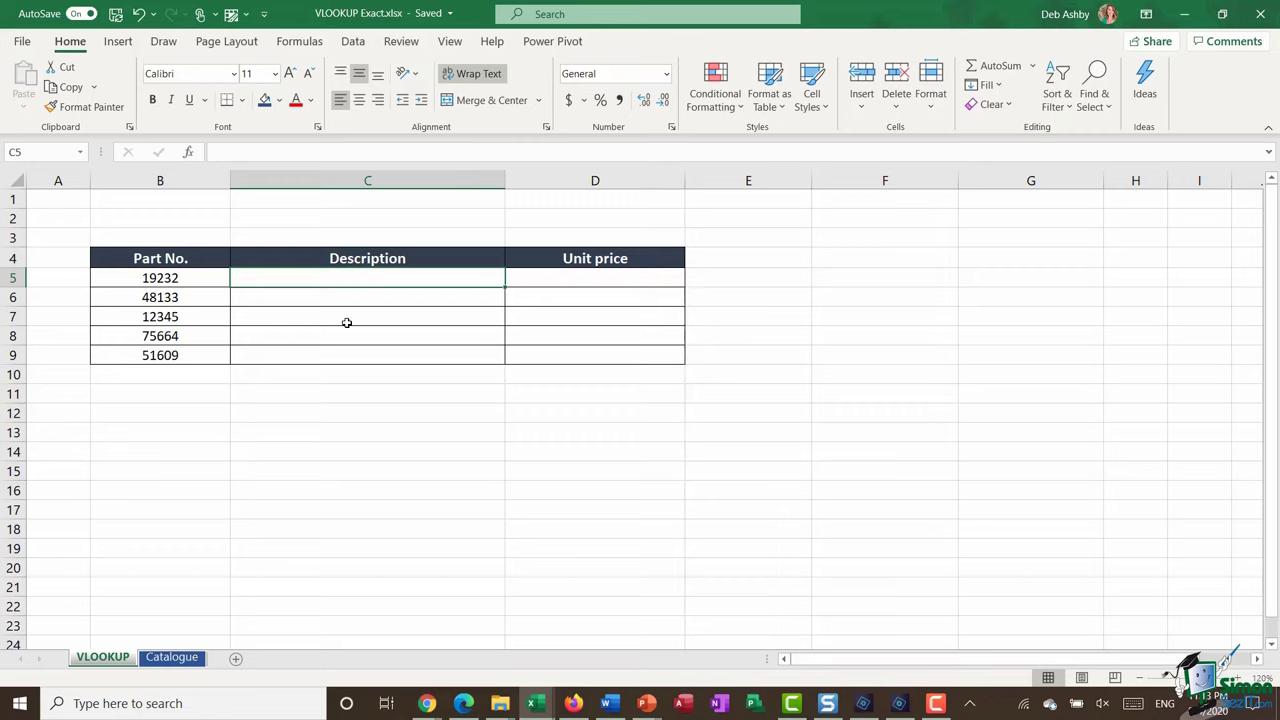
left_click(183, 280)
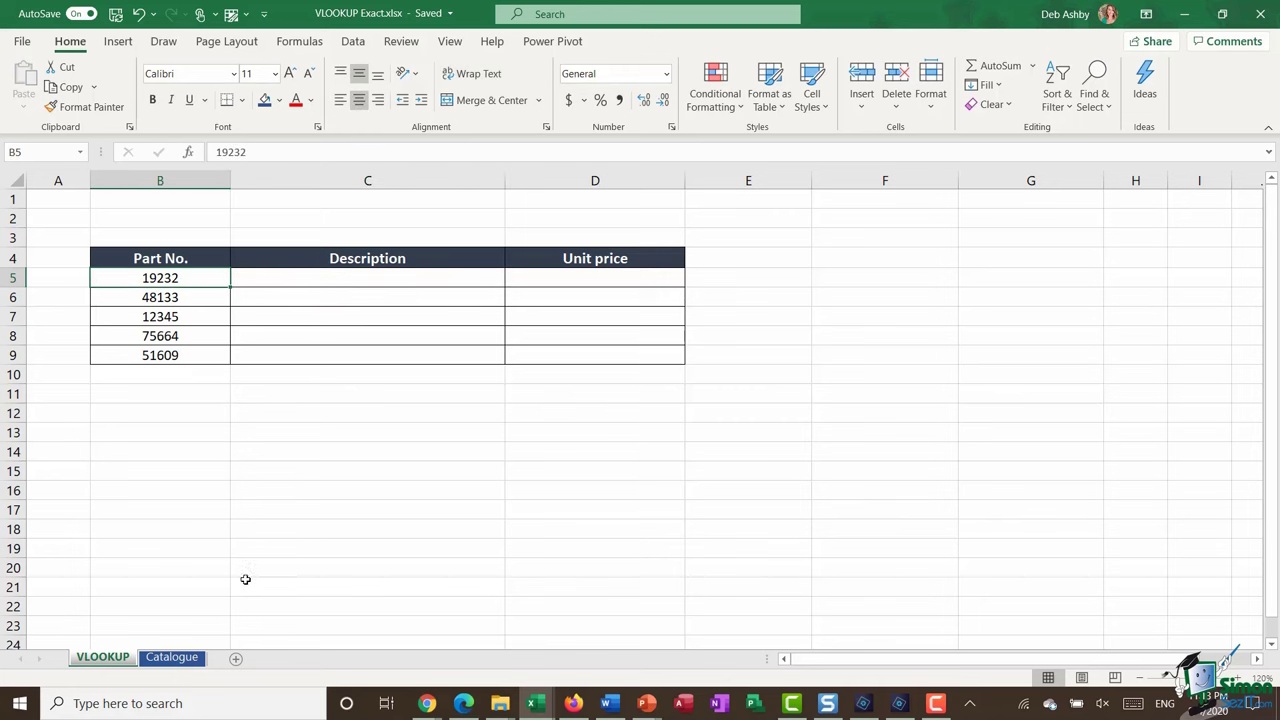
left_click(177, 657)
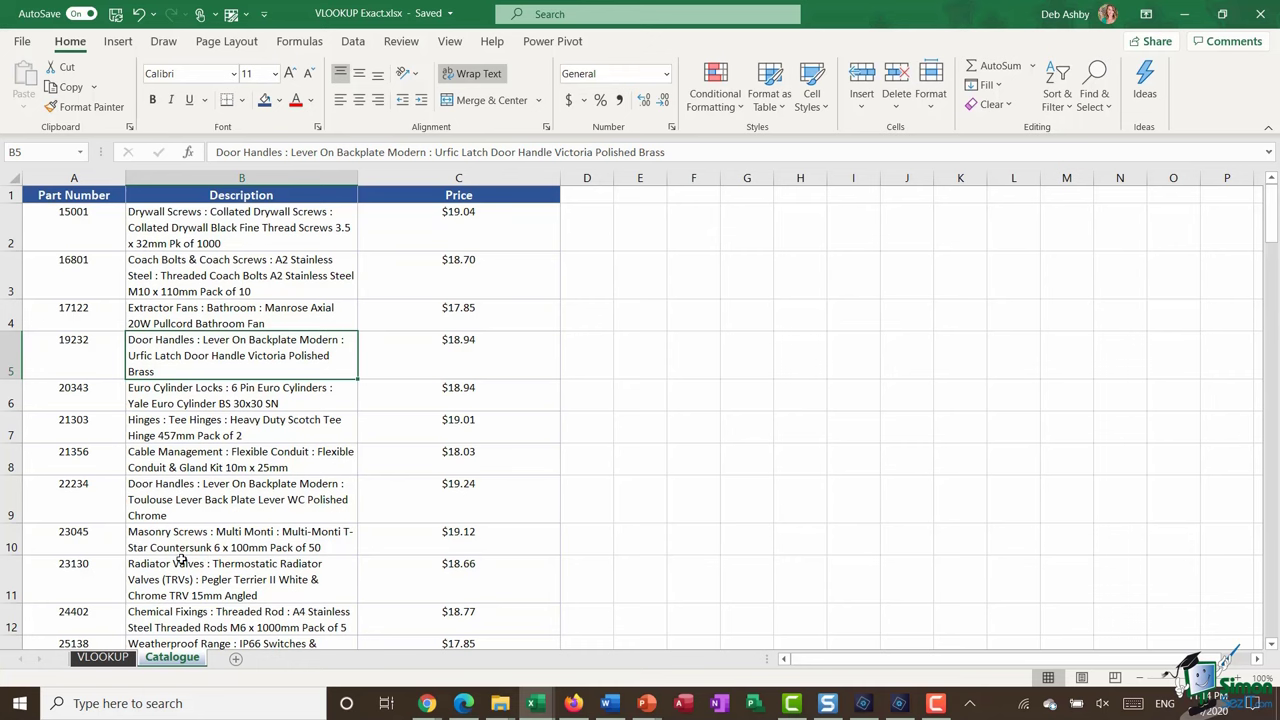
left_click(114, 660)
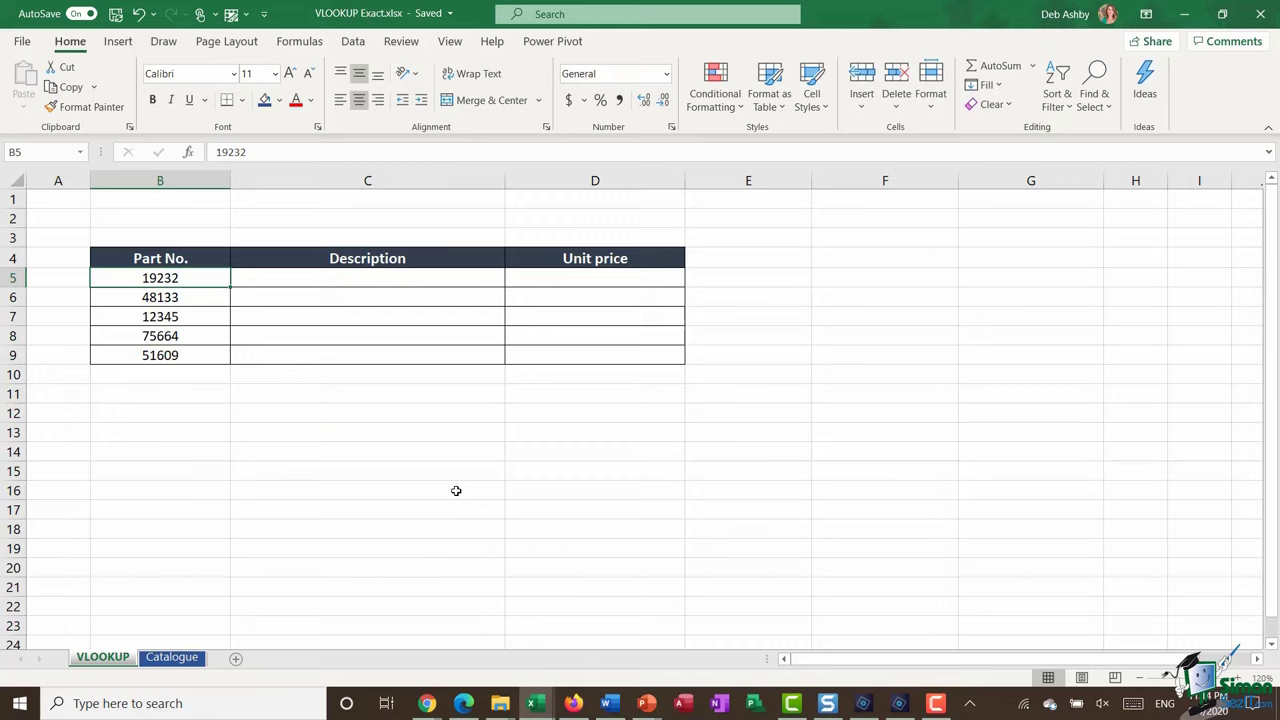
- Start a VLOOKUP formula in Description cell C5 with B5 as the lookup value
left_click(330, 282)
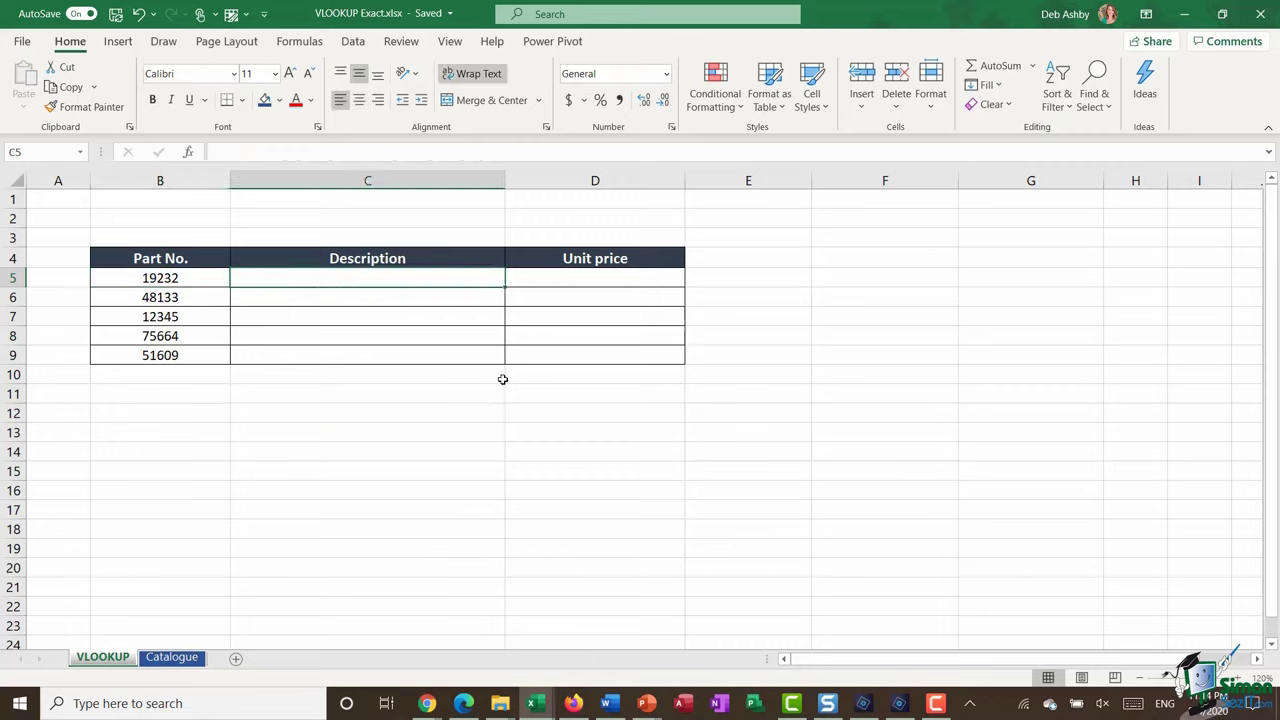
type("=")
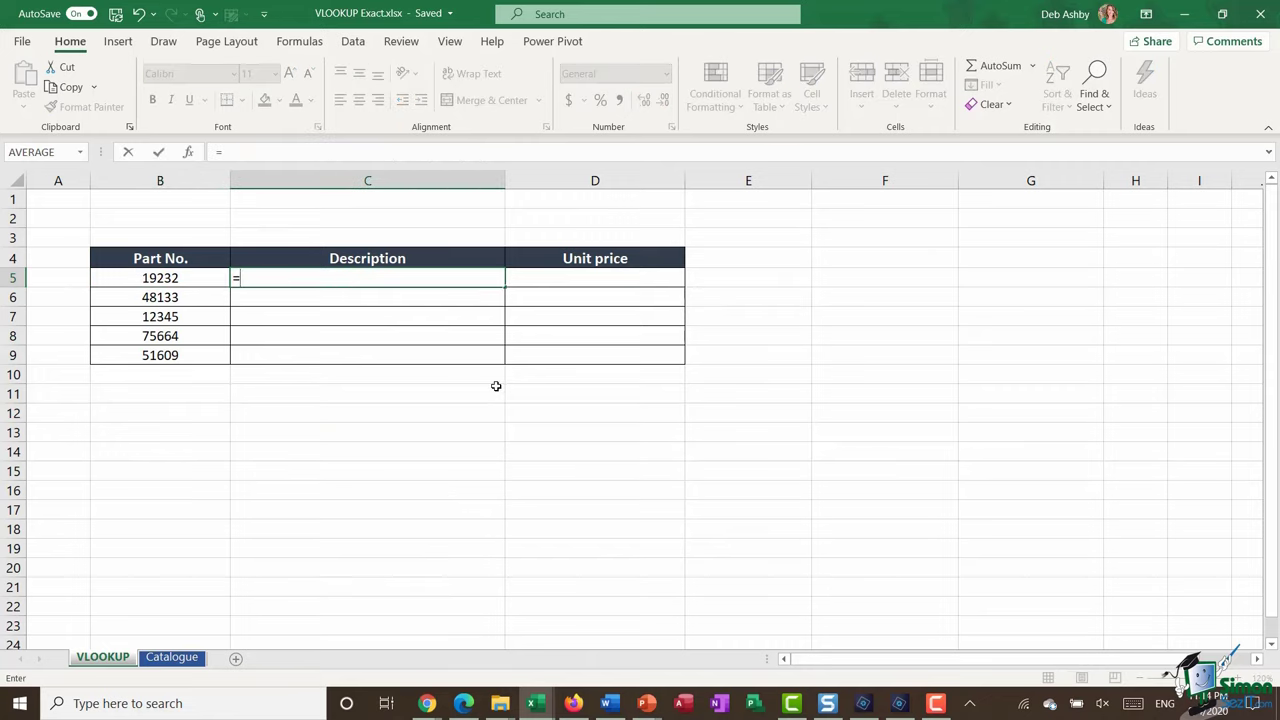
type("VLOOKUP")
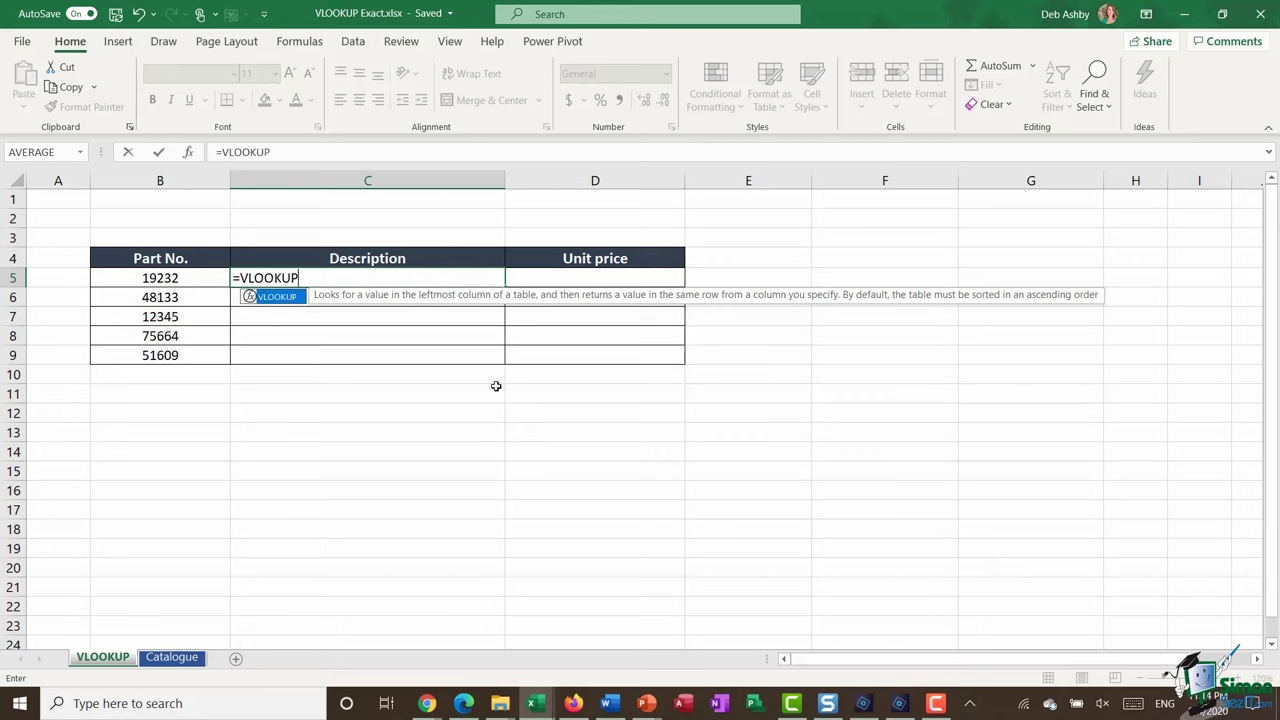
type("(")
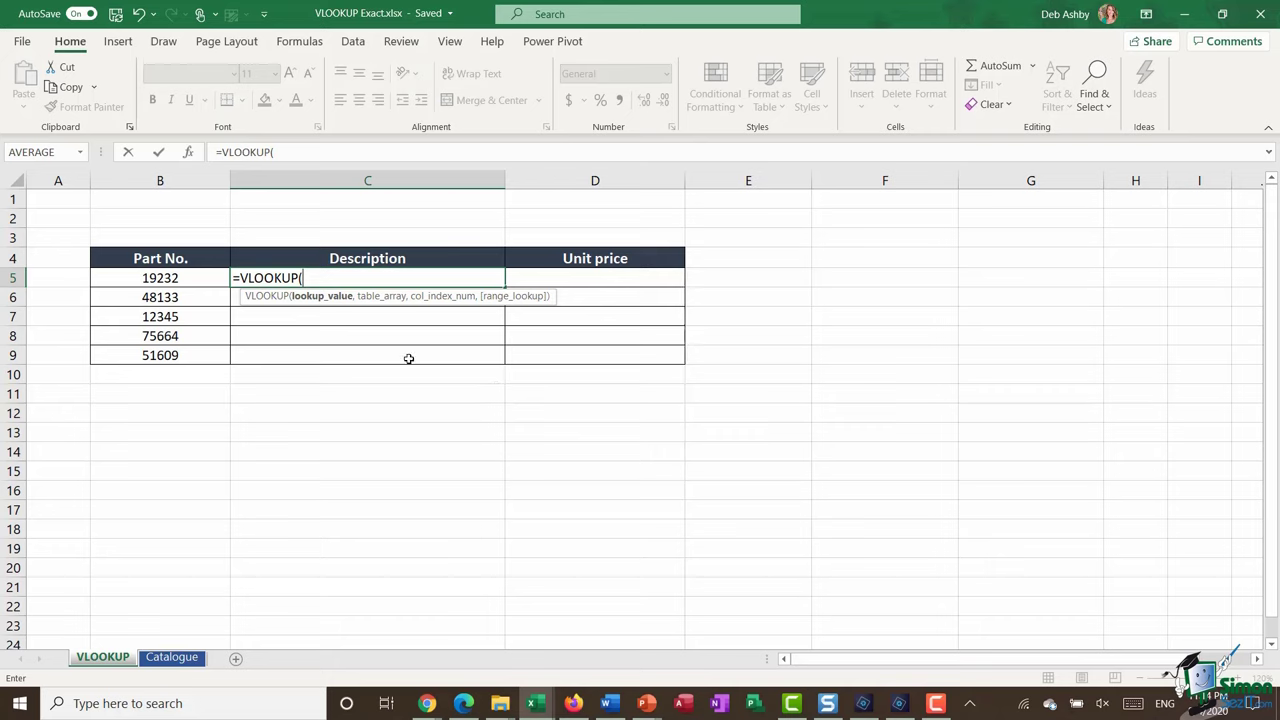
left_click(200, 278)
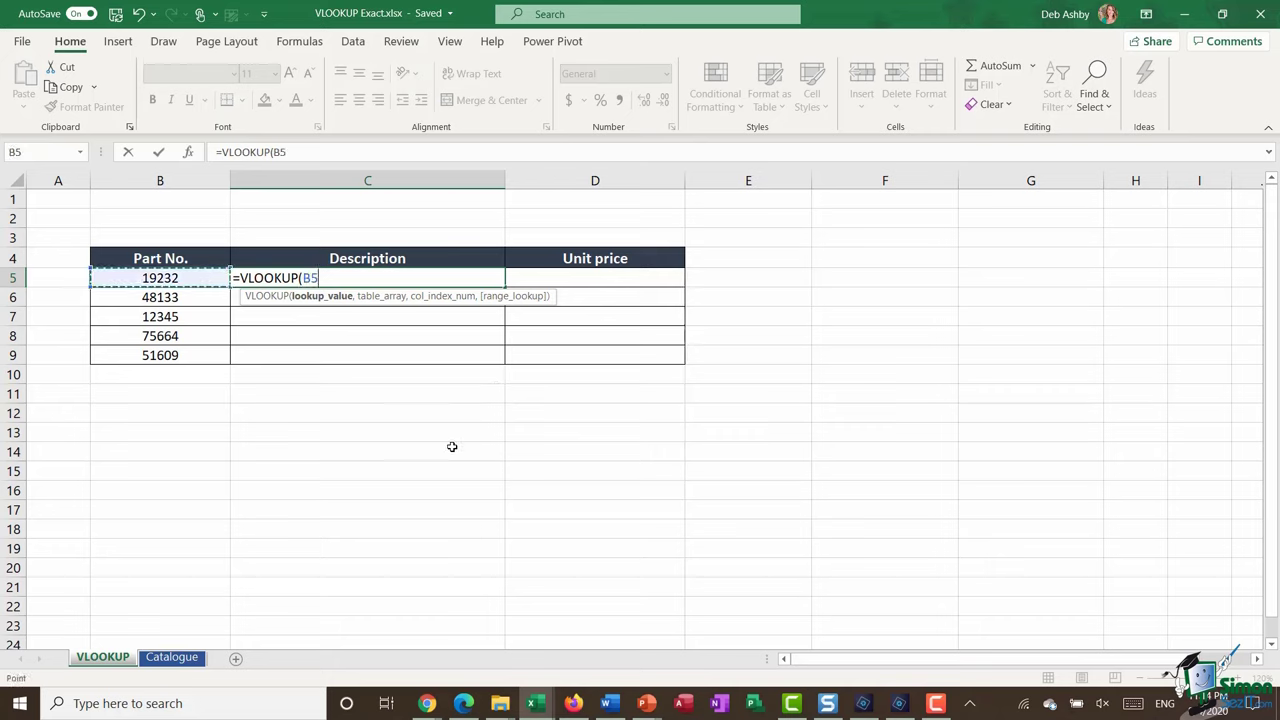
type(",")
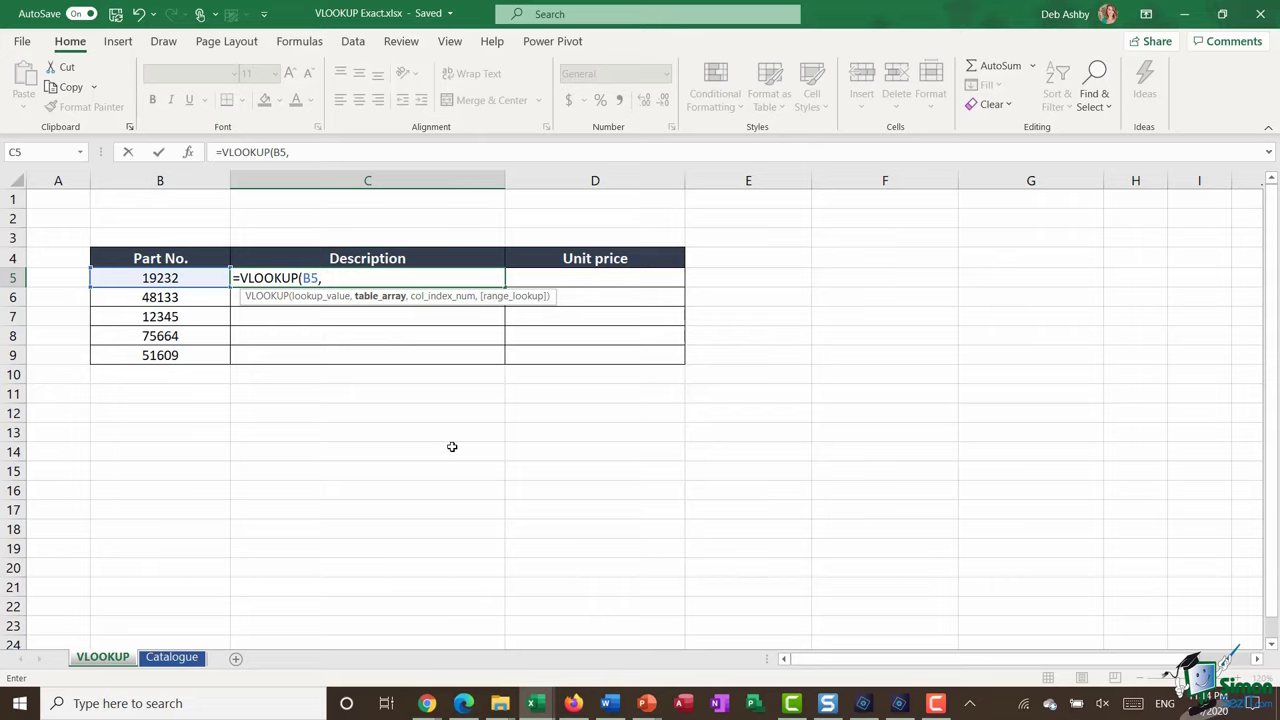
- Set the formula's table array to the Catalogue sheet's range A1:C85
left_click(172, 657)
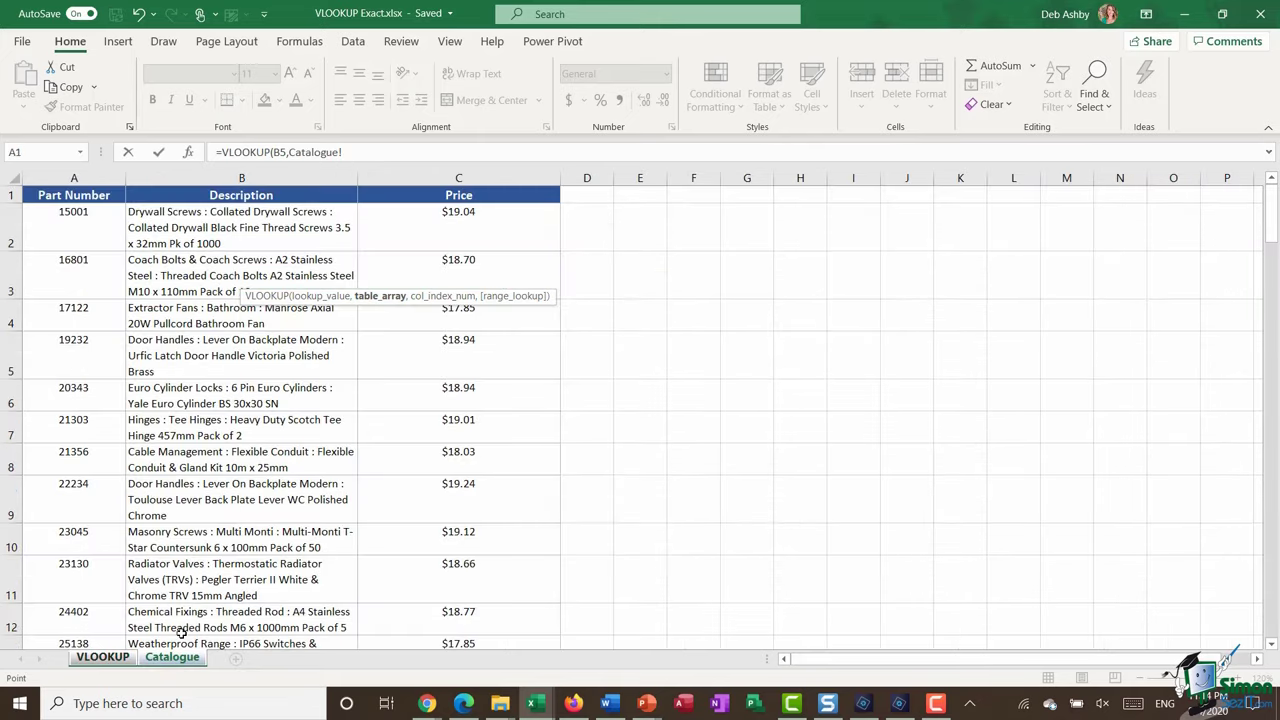
left_click_drag(110, 196, 503, 716)
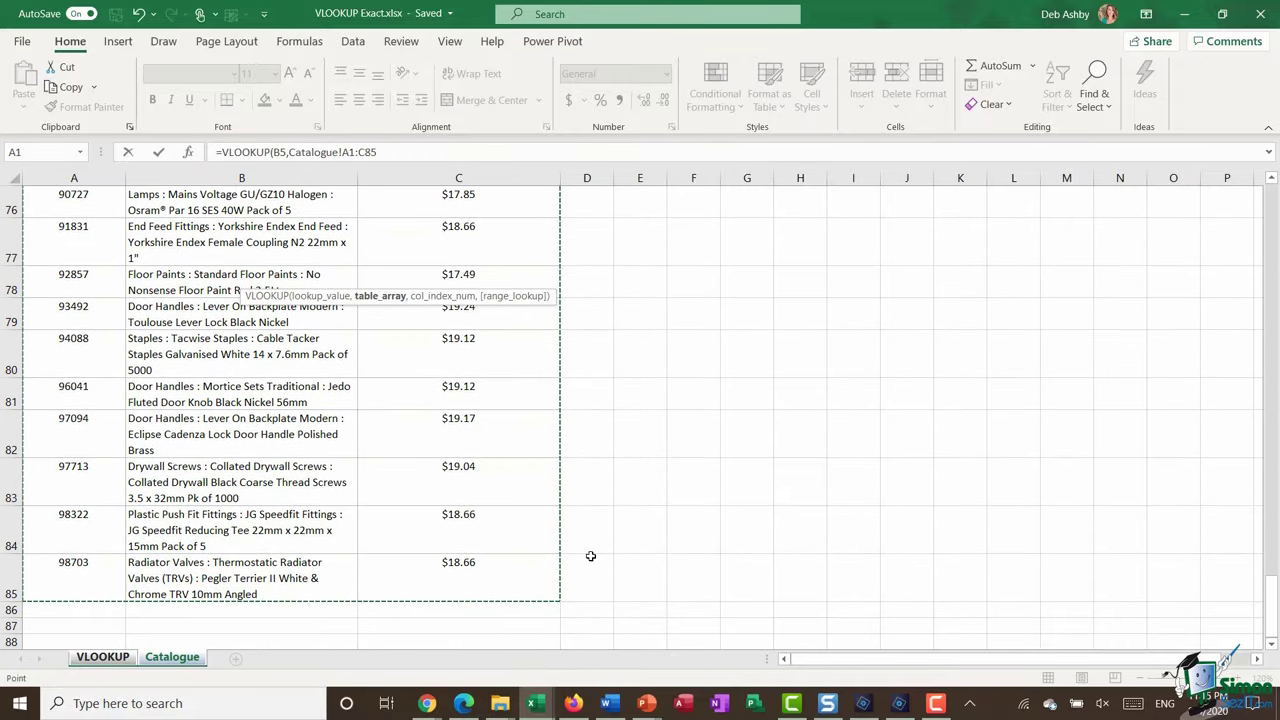
left_click(474, 151)
type(",")
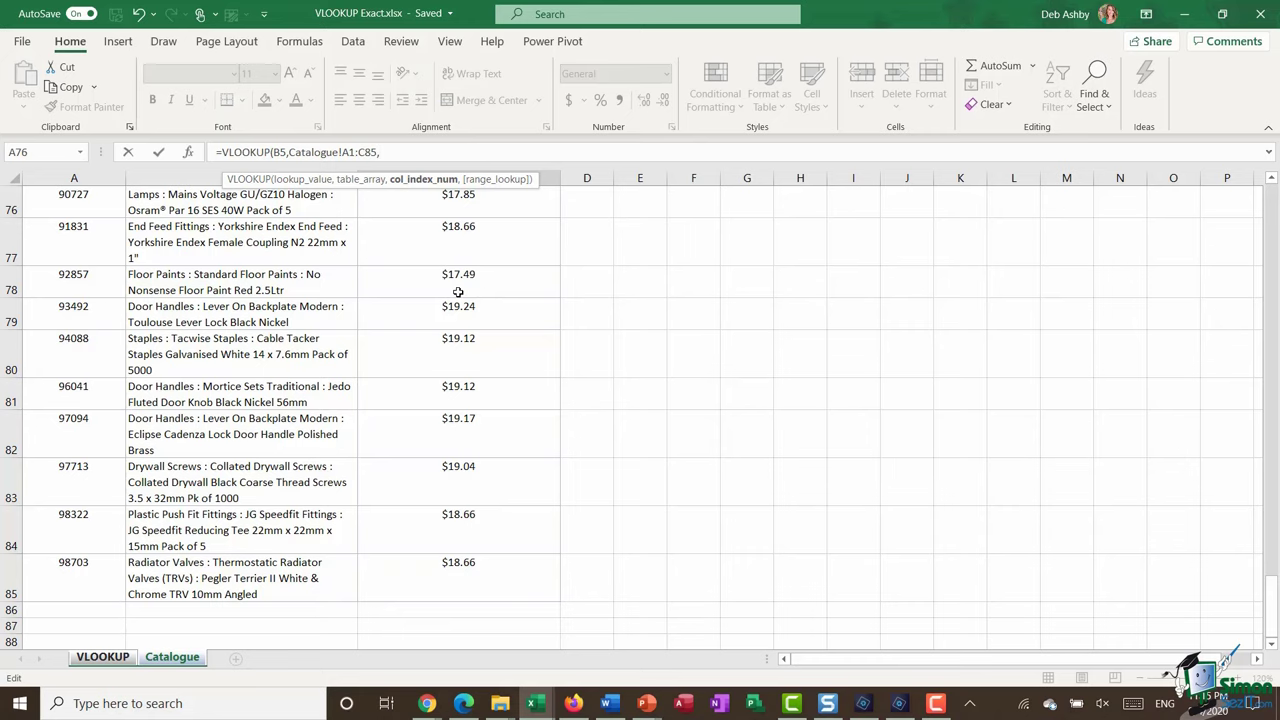
- Complete the C5 formula with column index 2 and FALSE for an exact match, and autofit the height of row 5
scroll(450, 292, "up", 20)
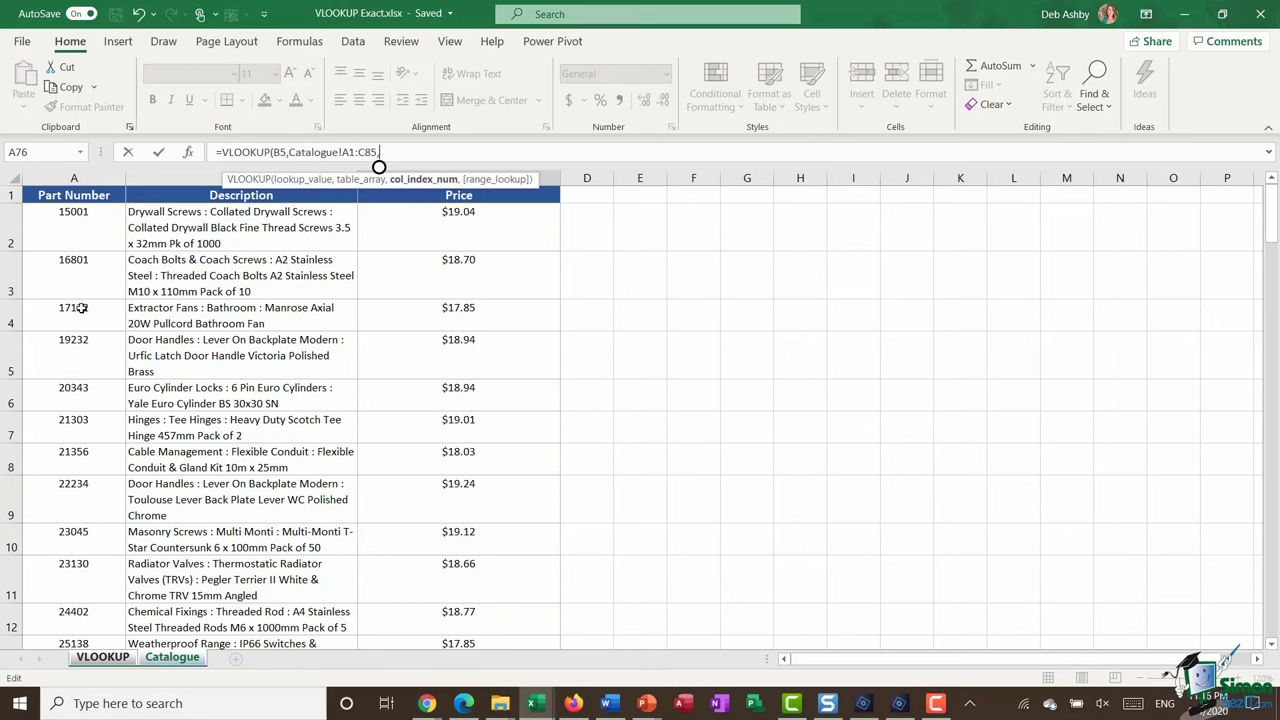
type("2,")
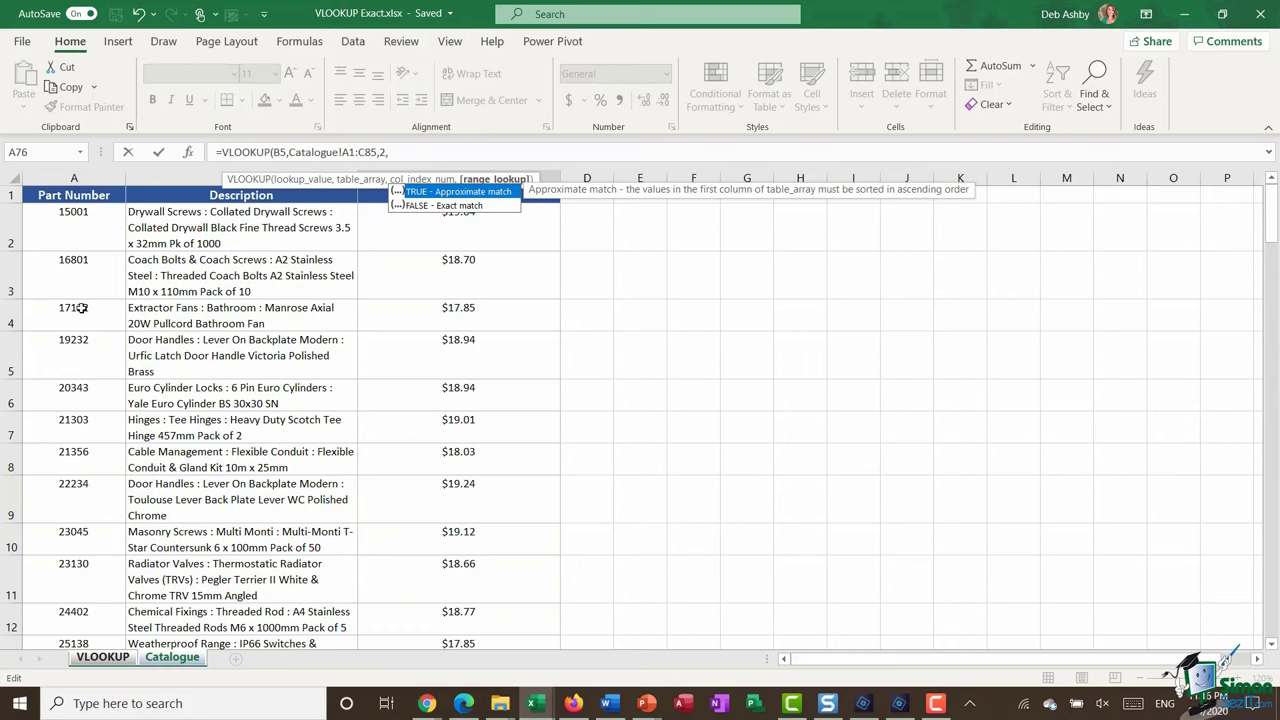
type("FALSE)")
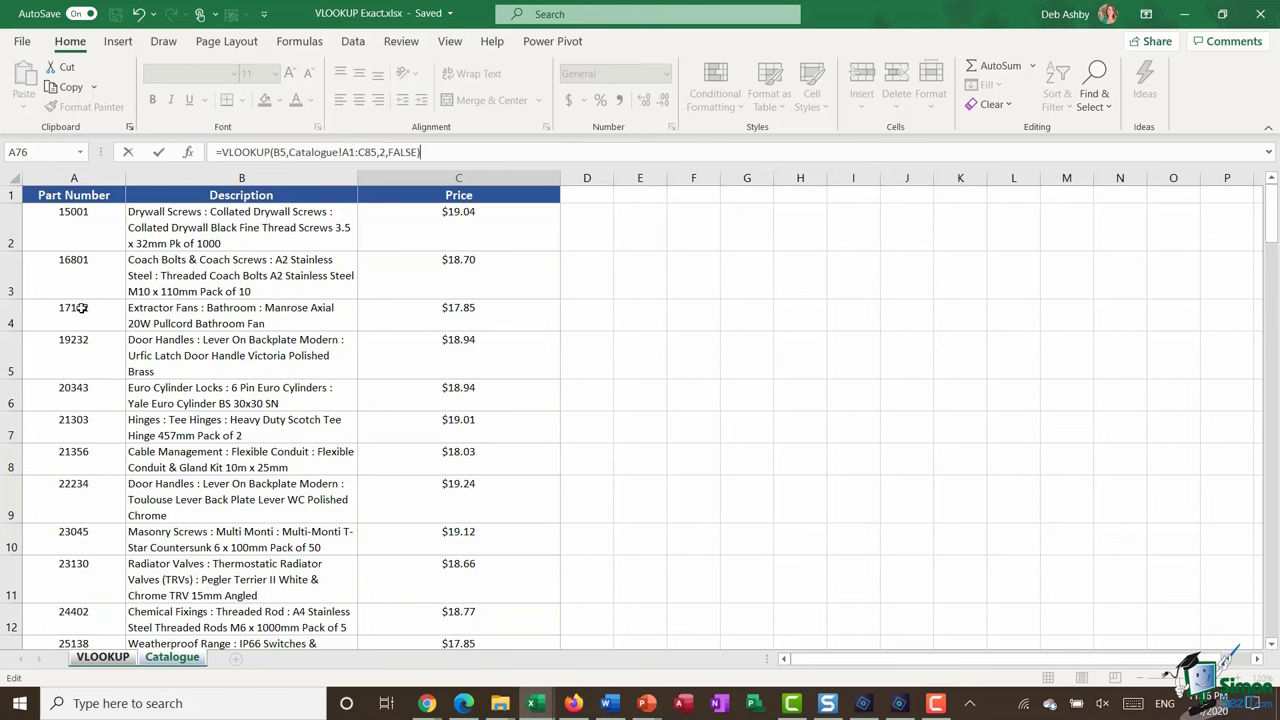
key("Return")
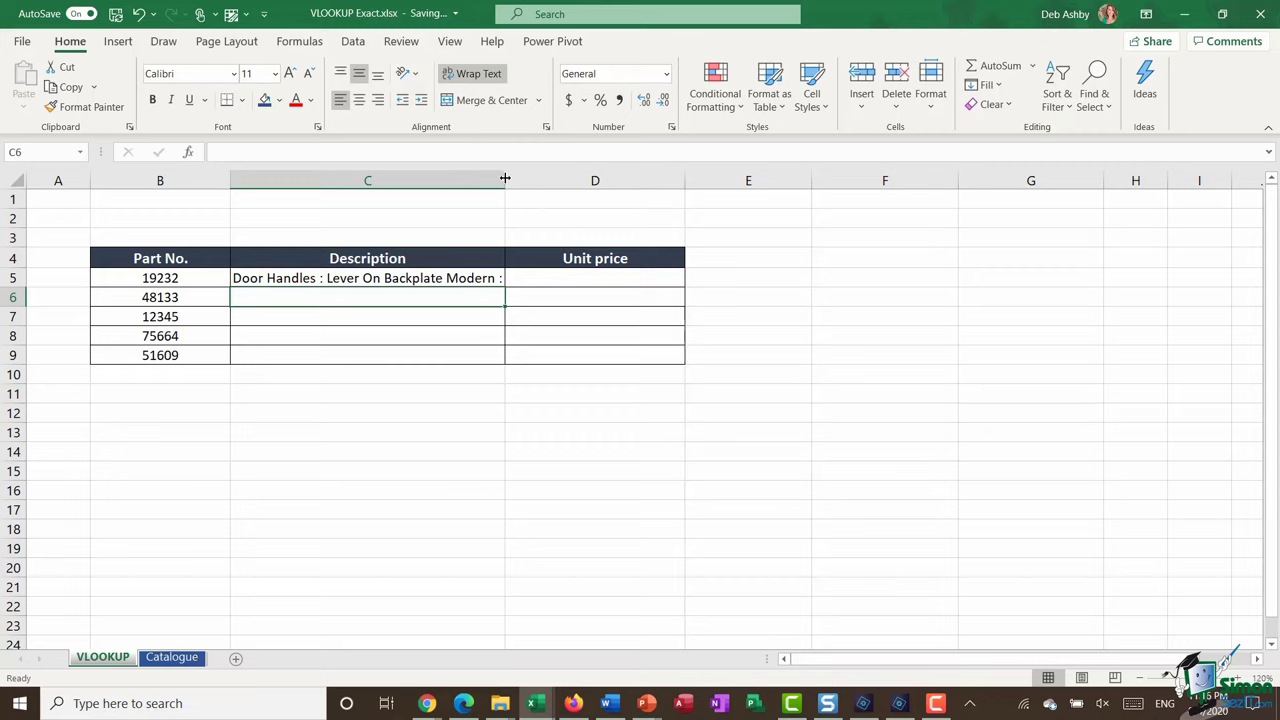
double_click(12, 287)
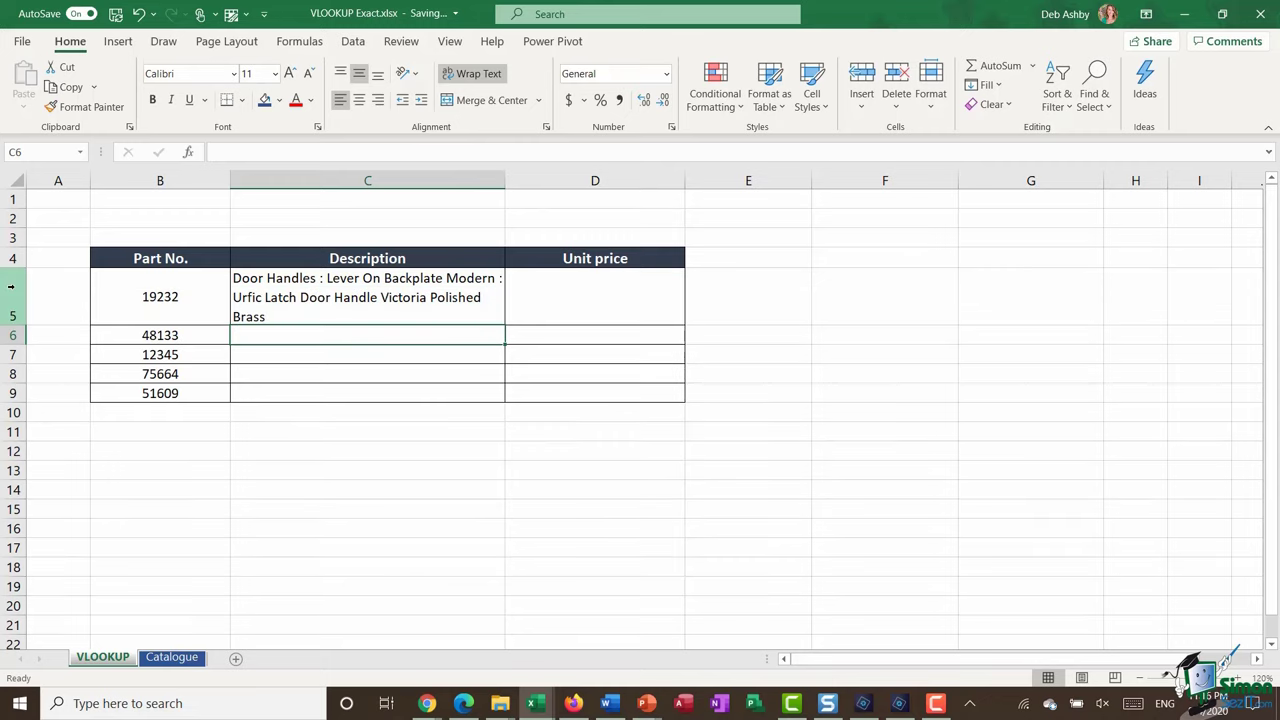
- Copy part number 19232 from B5, search for it on the Catalogue sheet and check its description
left_click(160, 297)
double_click(160, 297)
double_click(160, 297)
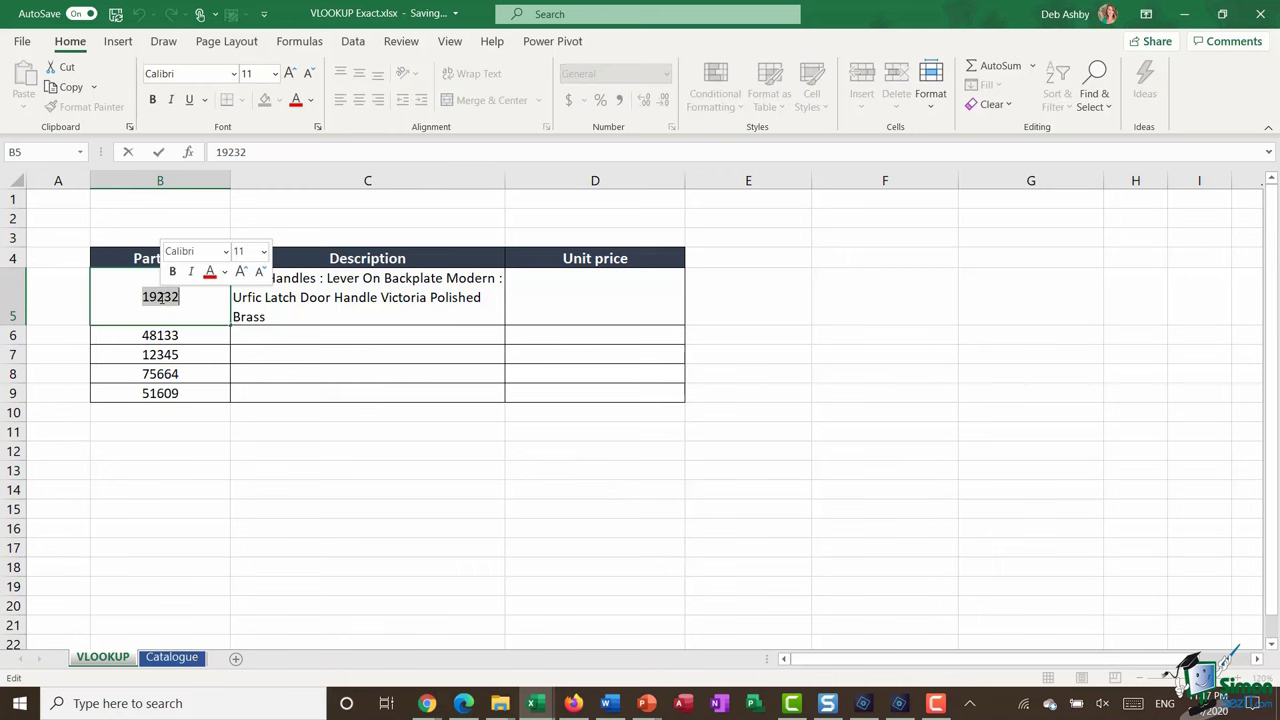
key("ctrl+c")
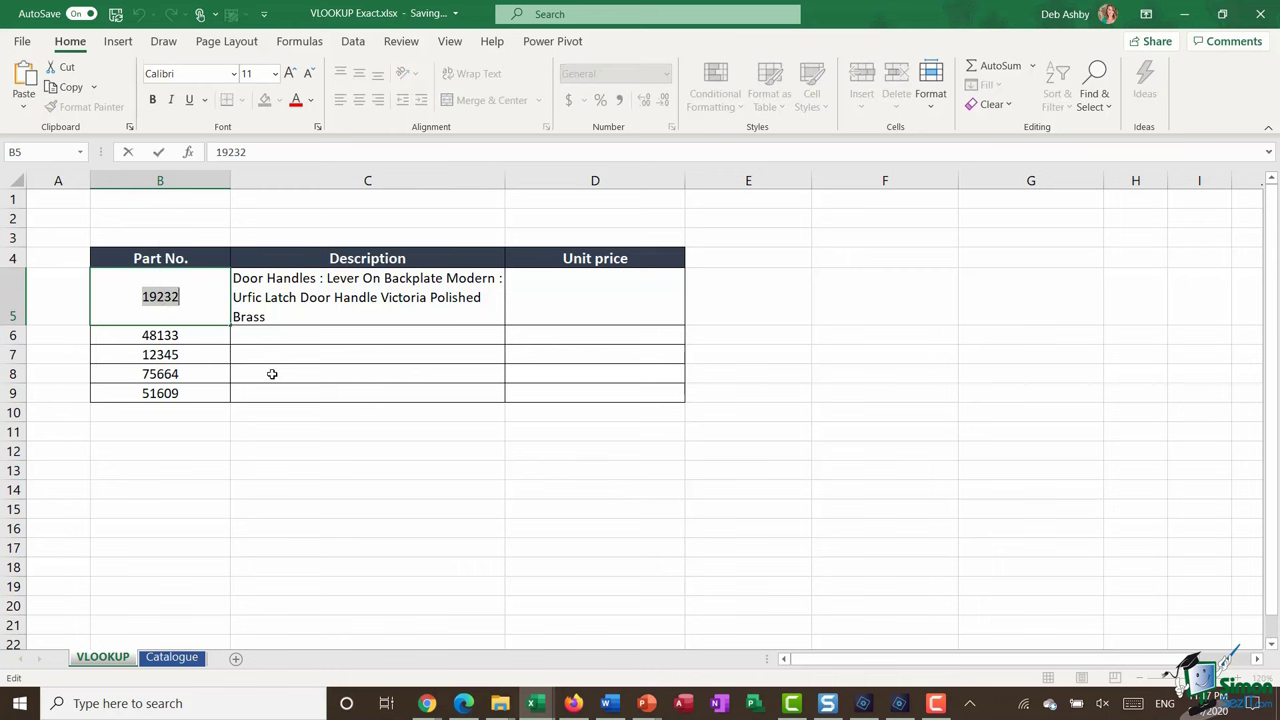
left_click(172, 657)
left_click(101, 328)
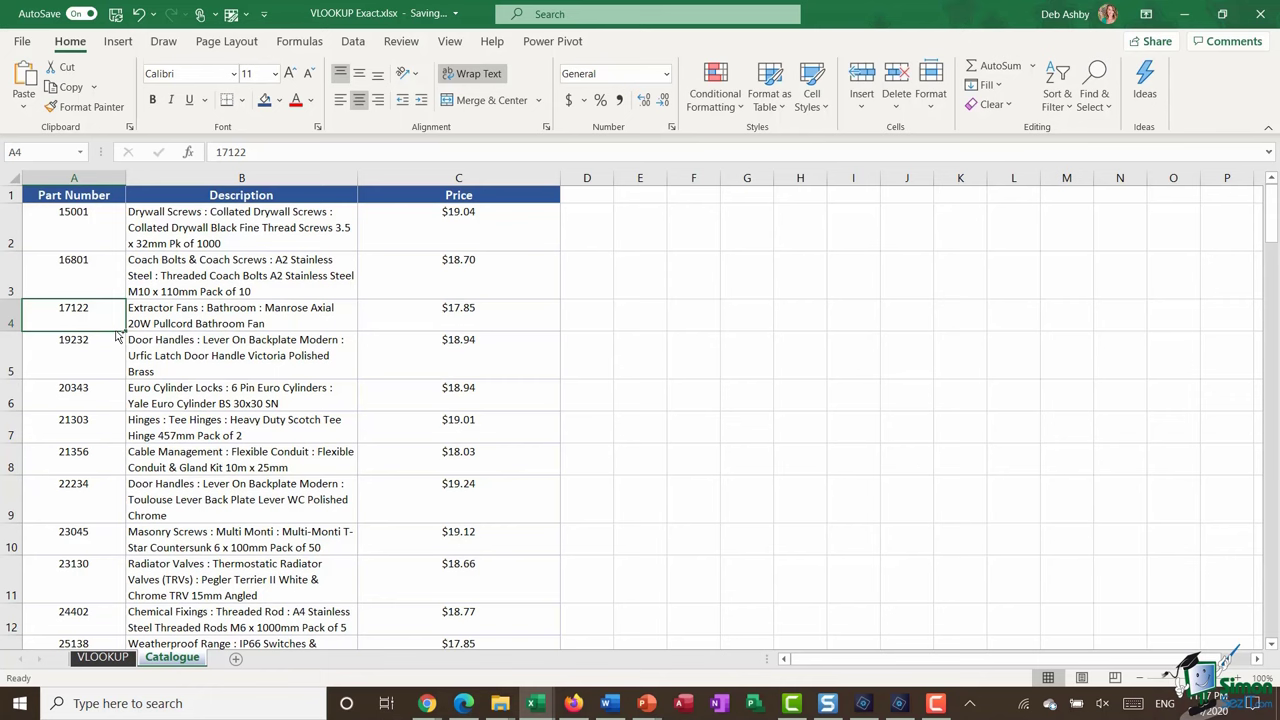
key("ctrl+f")
key("ctrl+v")
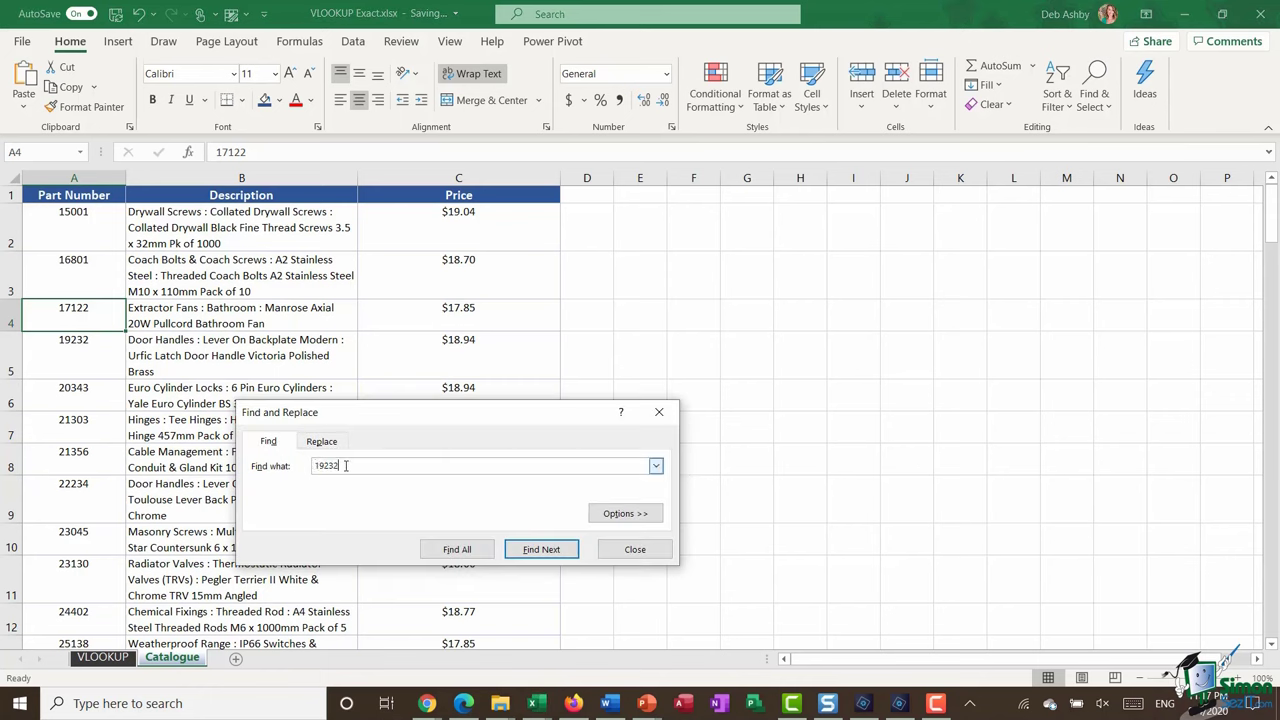
left_click(562, 549)
left_click(652, 552)
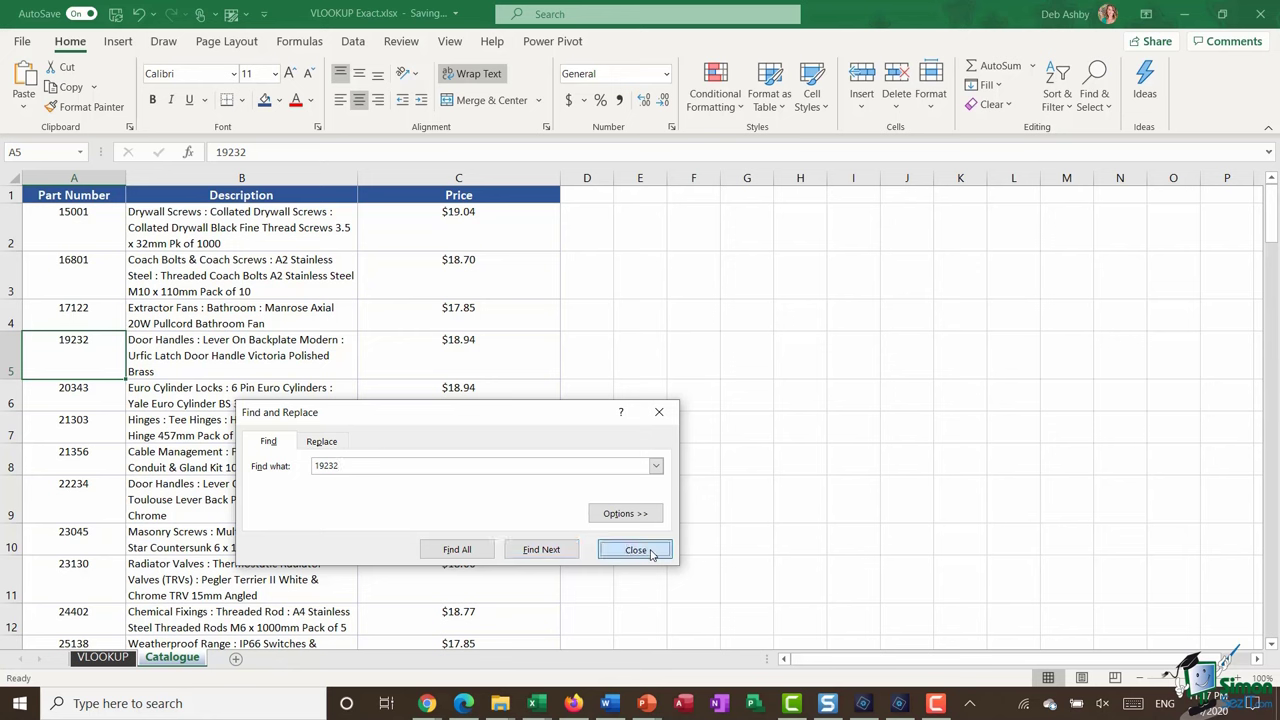
left_click(197, 362)
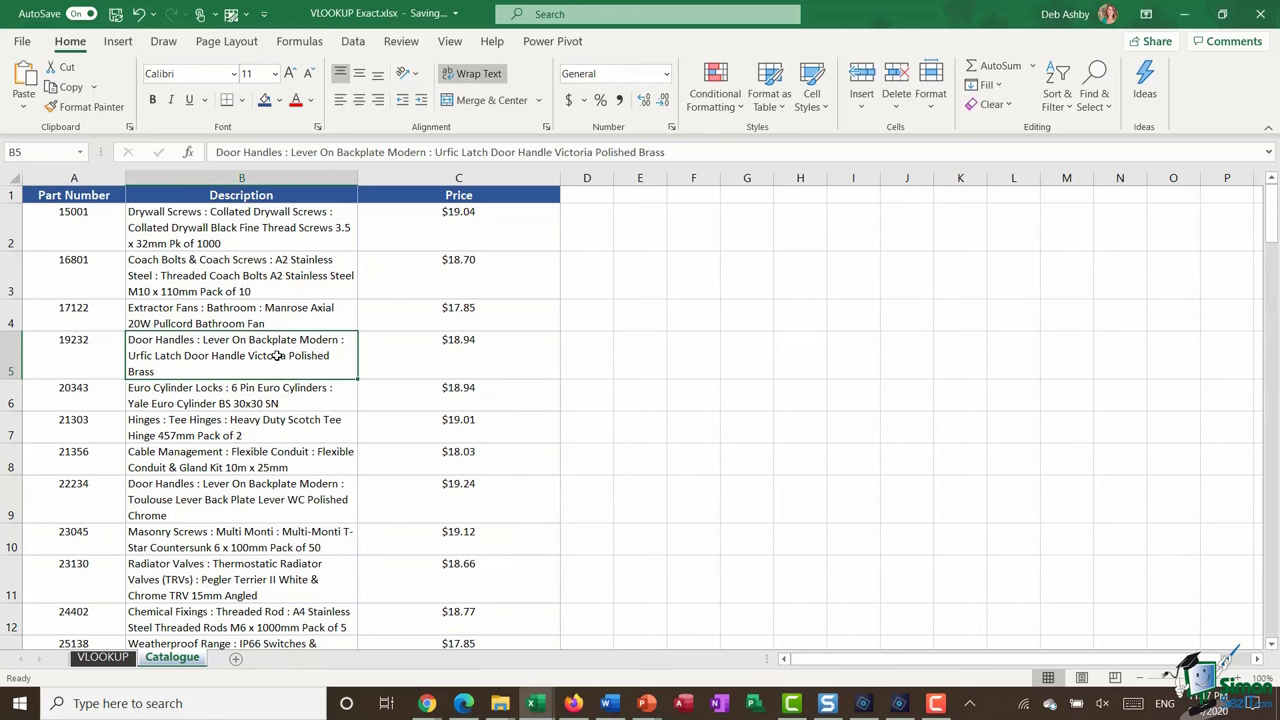
- Start a VLOOKUP formula in Unit price cell D5 of the VLOOKUP sheet with B5 as the lookup value
left_click(103, 659)
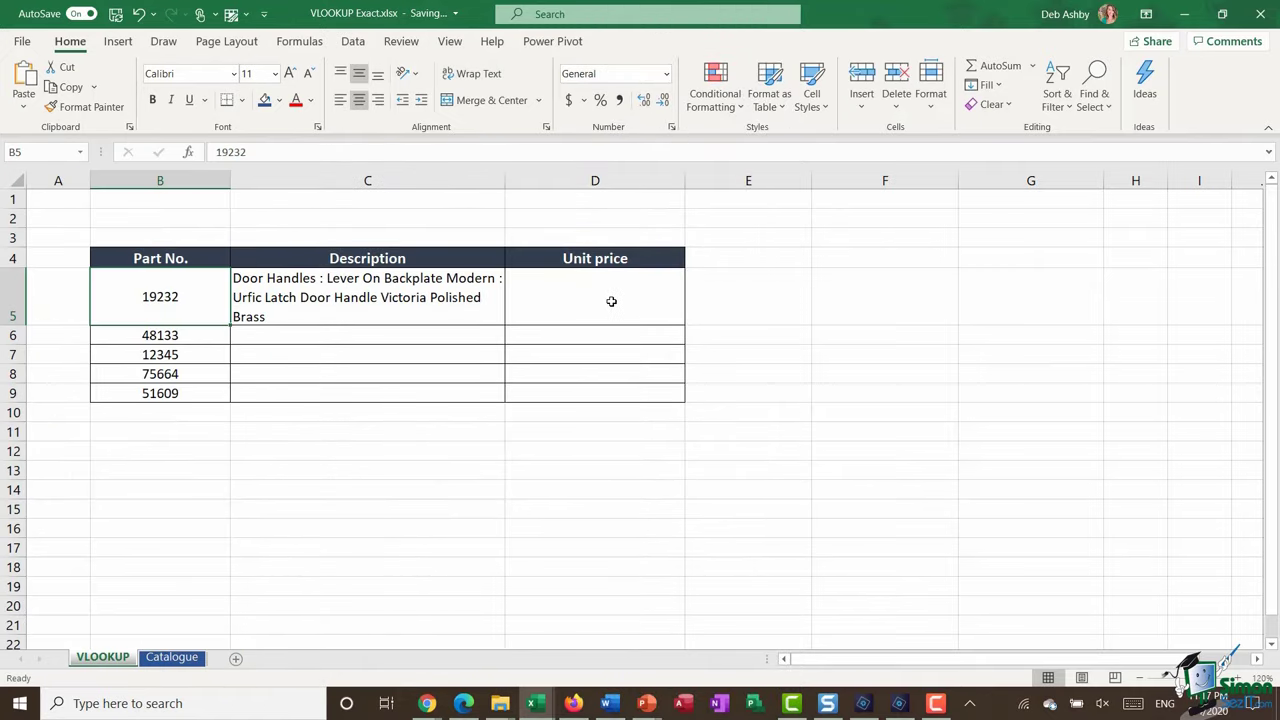
left_click(611, 301)
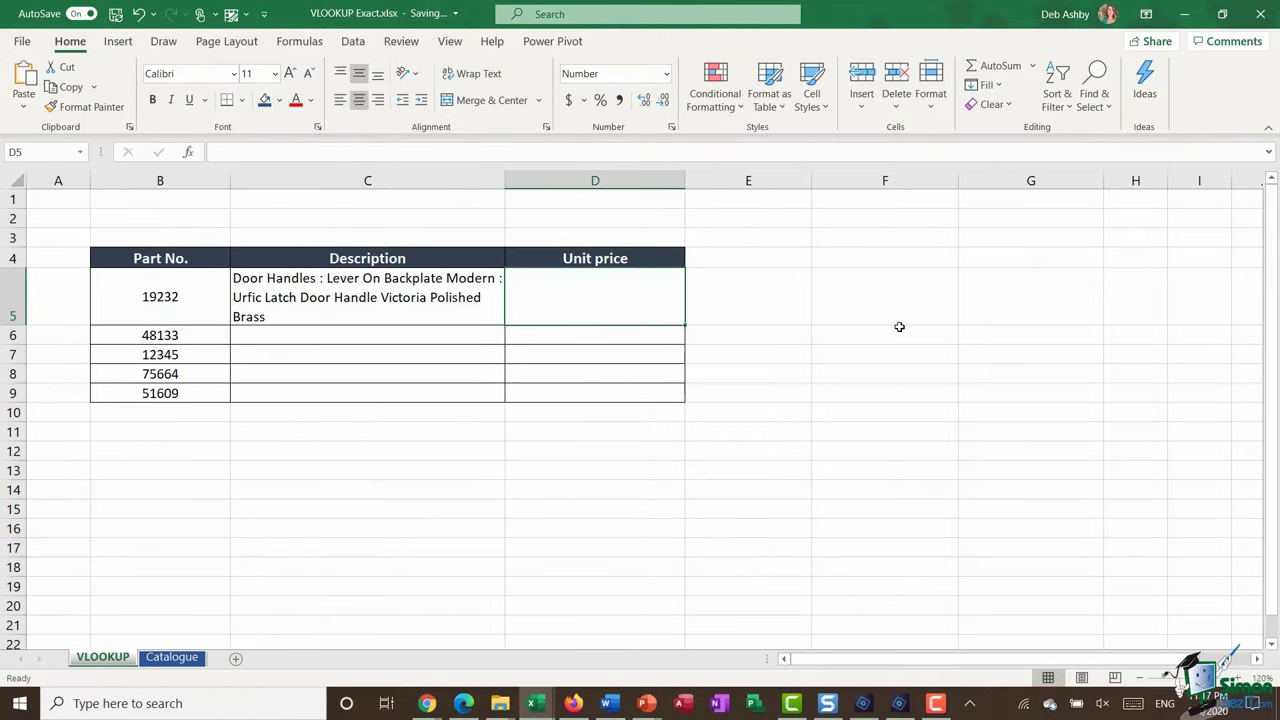
type("=VLOOKUP")
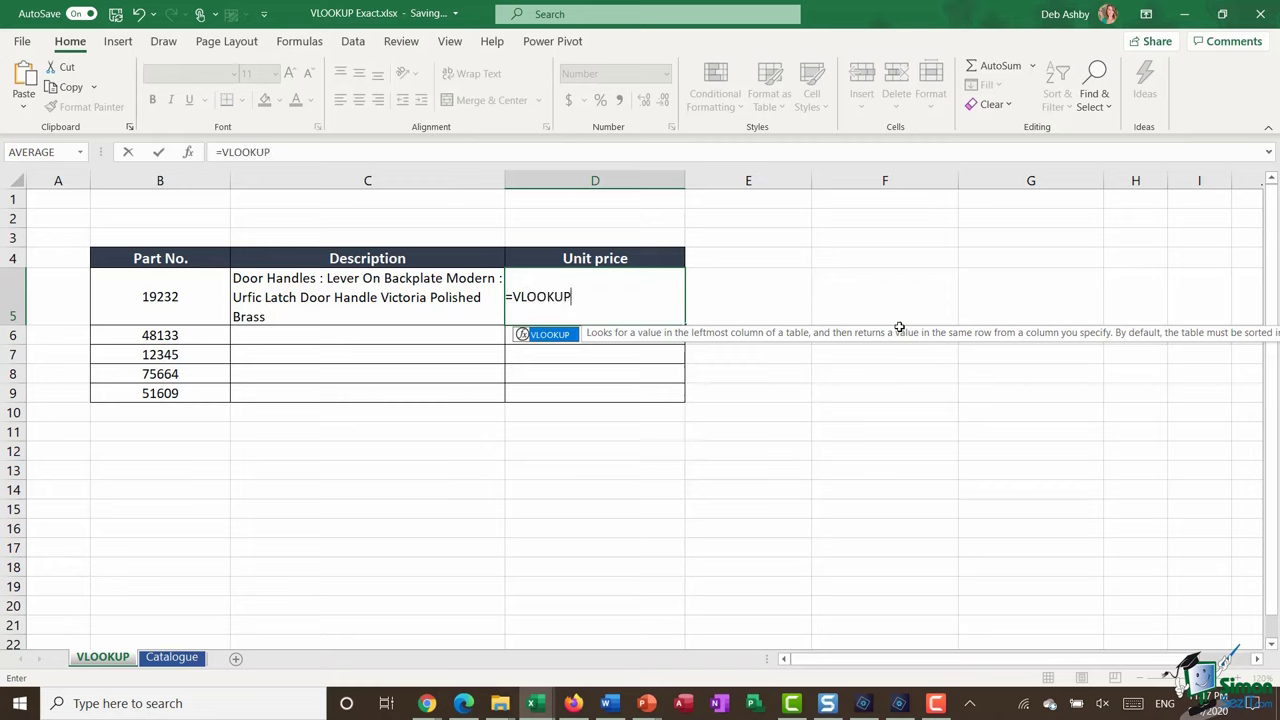
type("(")
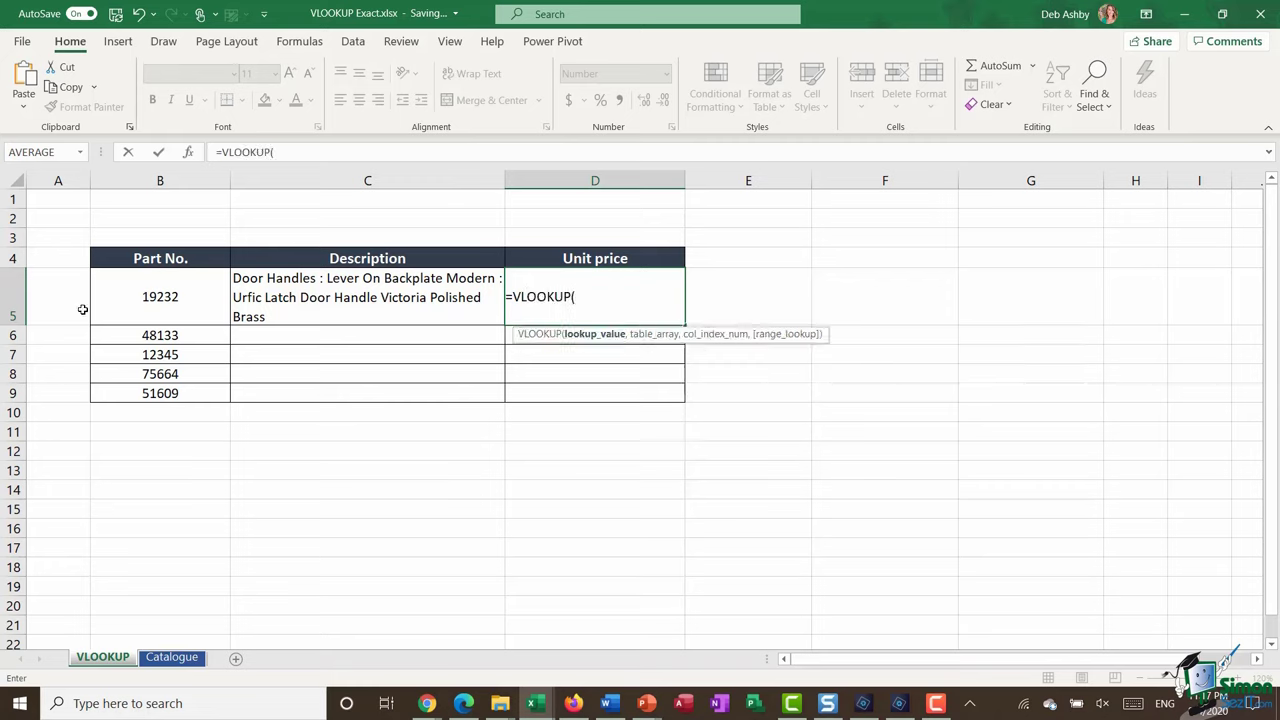
left_click(187, 314)
type(",")
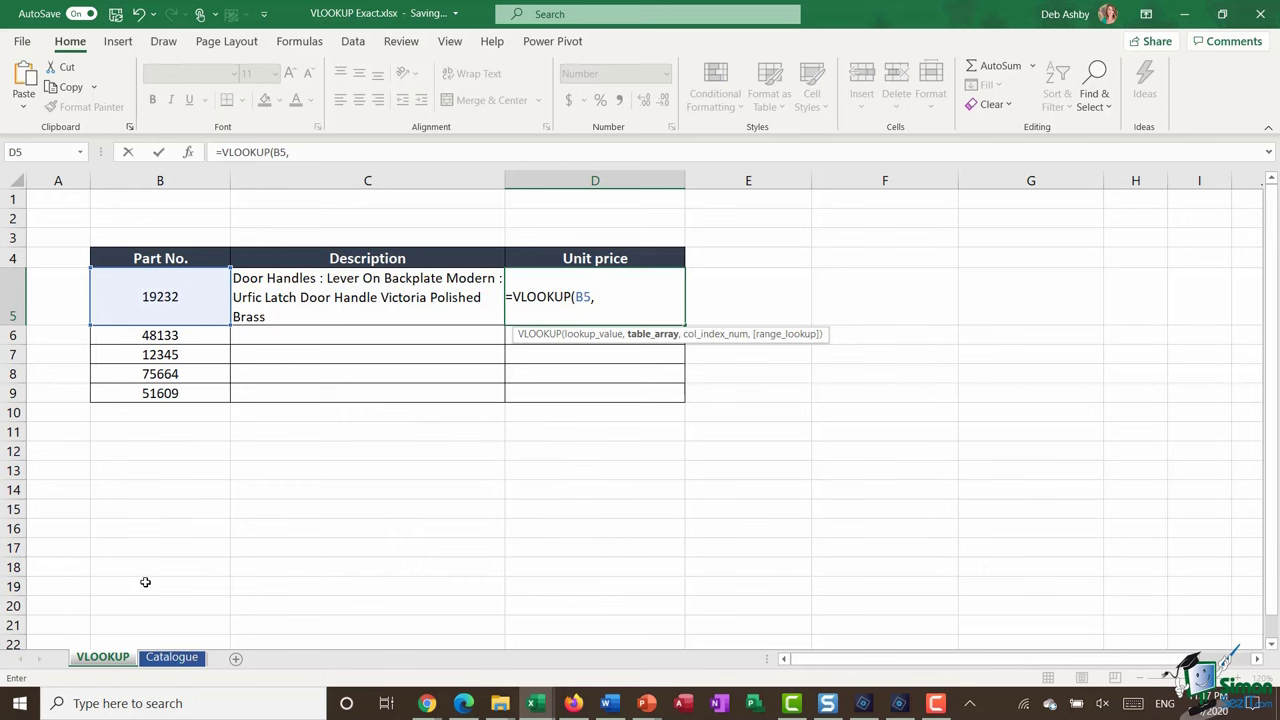
- Set the D5 formula's table array to the Catalogue sheet's range A1:C85
left_click(172, 657)
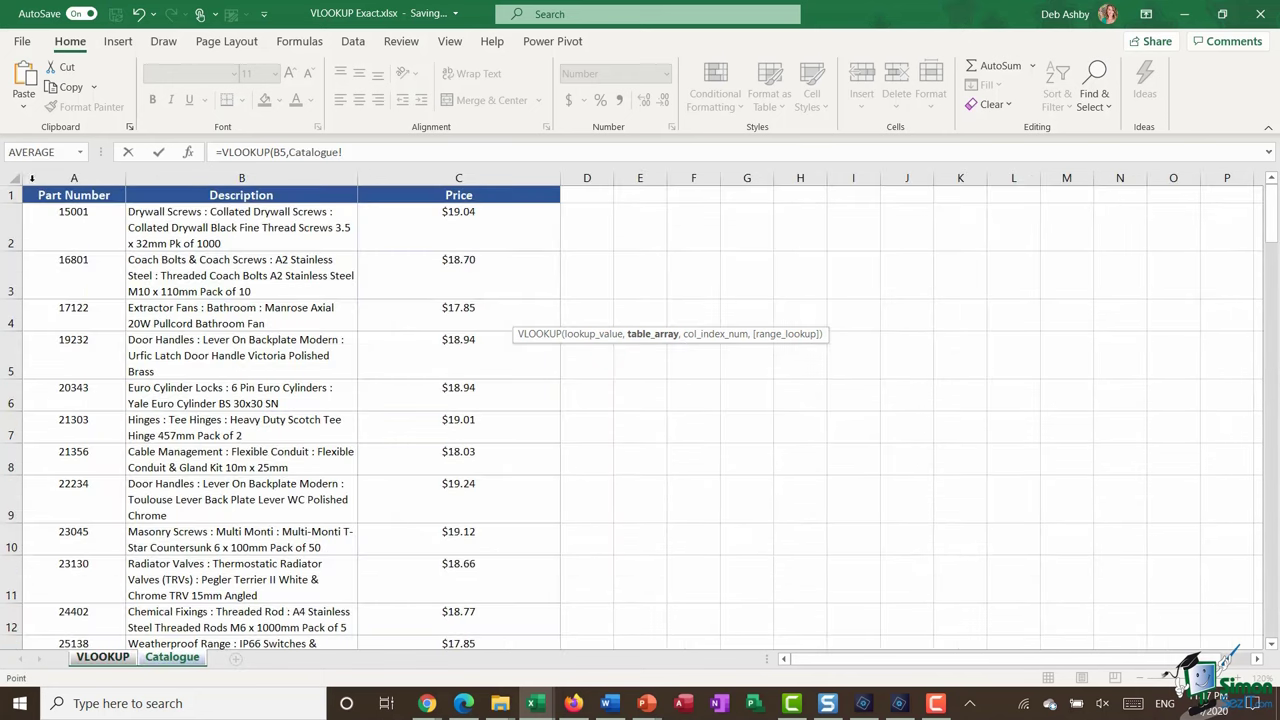
left_click_drag(33, 196, 485, 587)
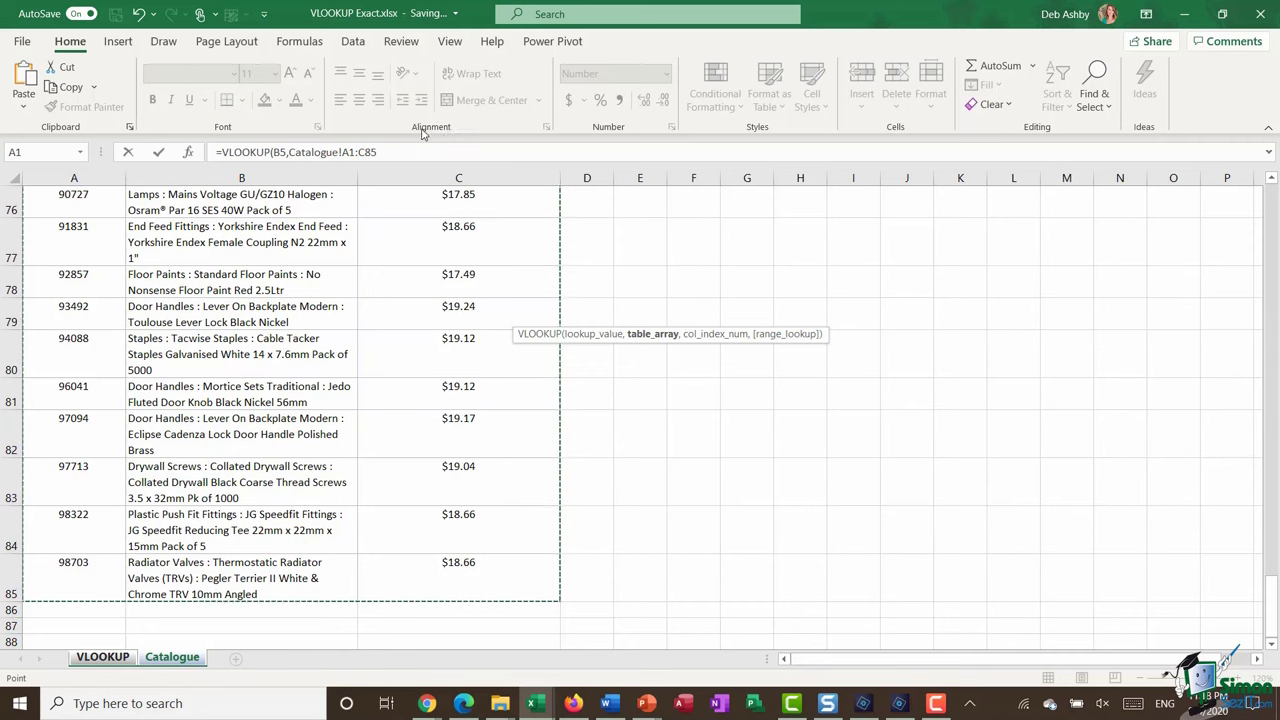
left_click(483, 145)
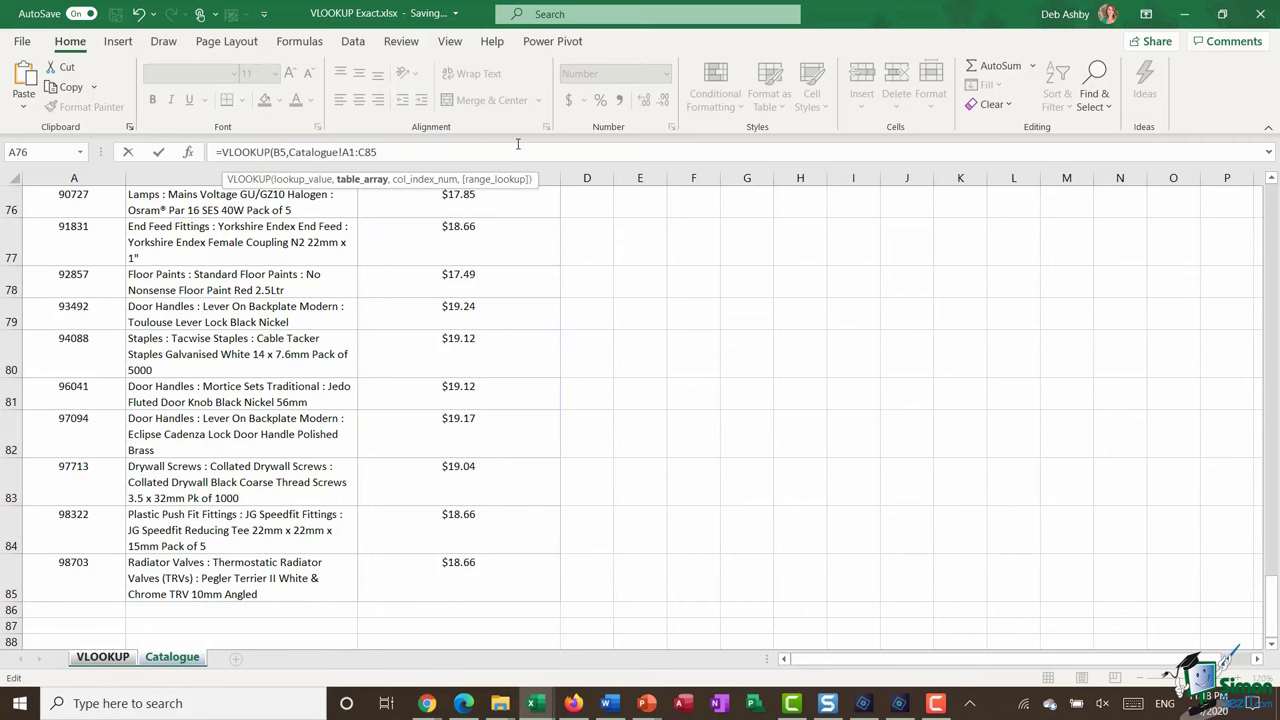
type(",")
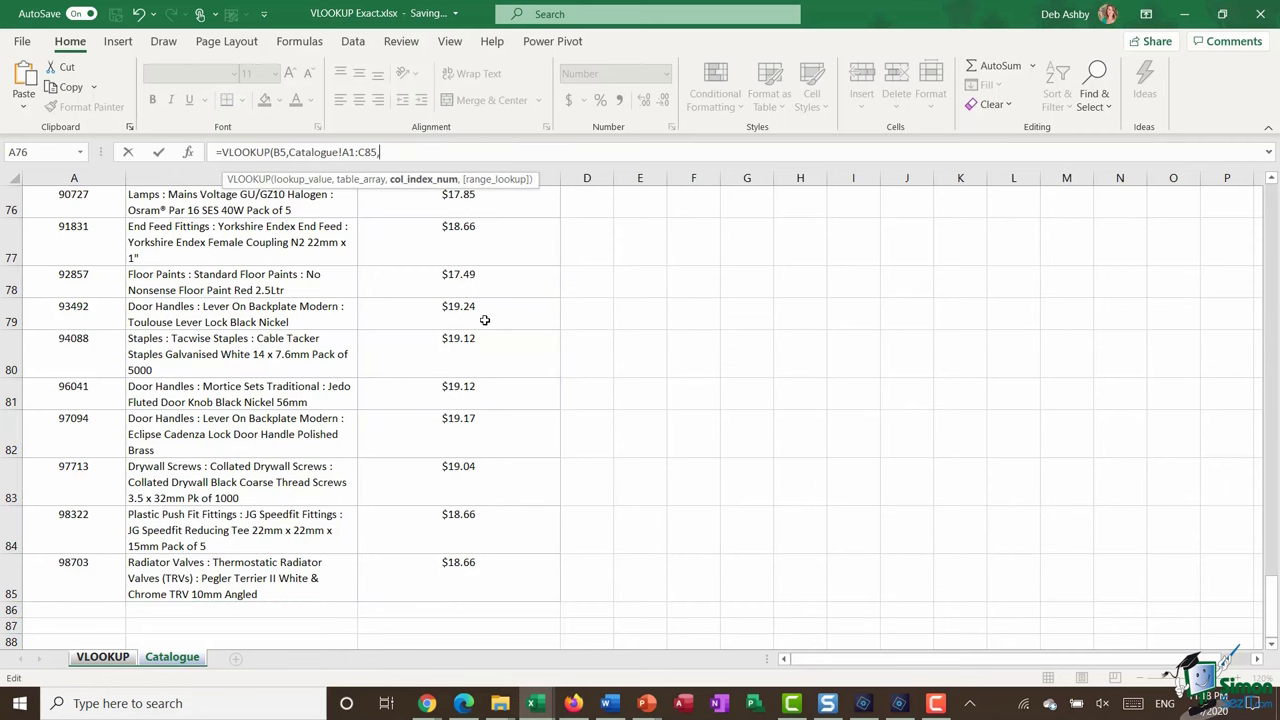
- Complete the D5 formula with column index 3 and 0 for an exact match
scroll(485, 319, "up", 20)
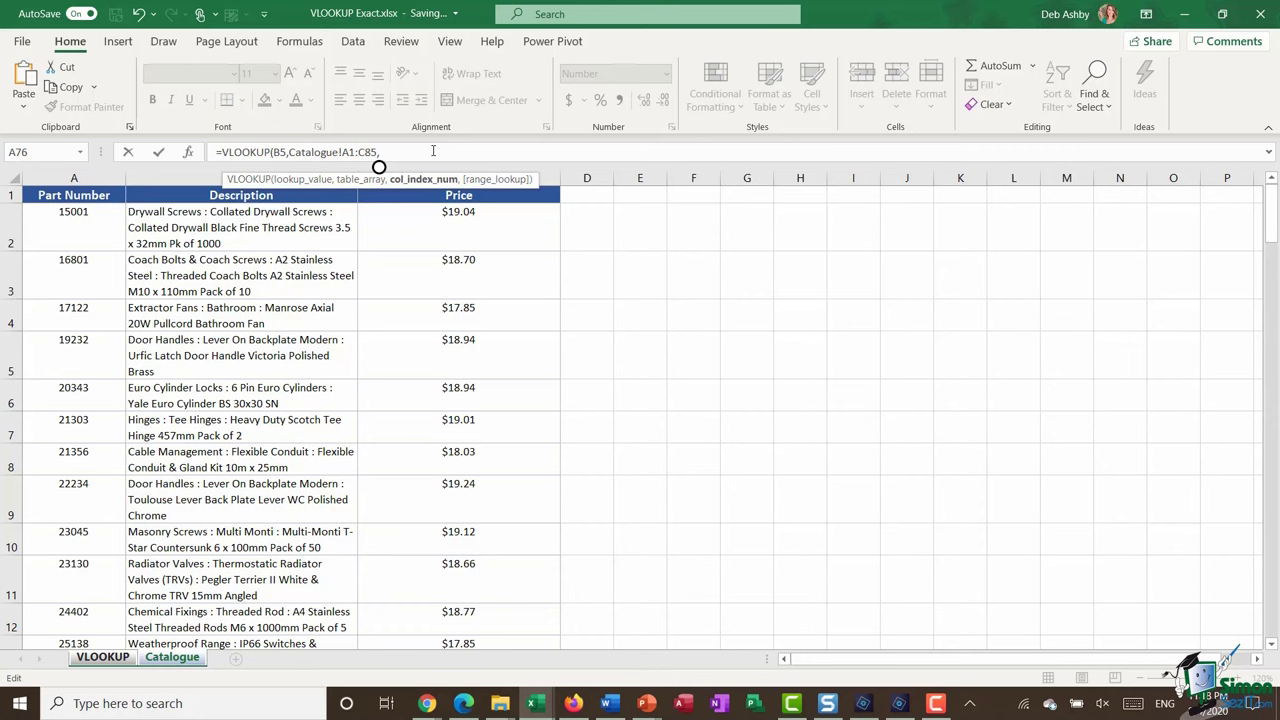
type("3,")
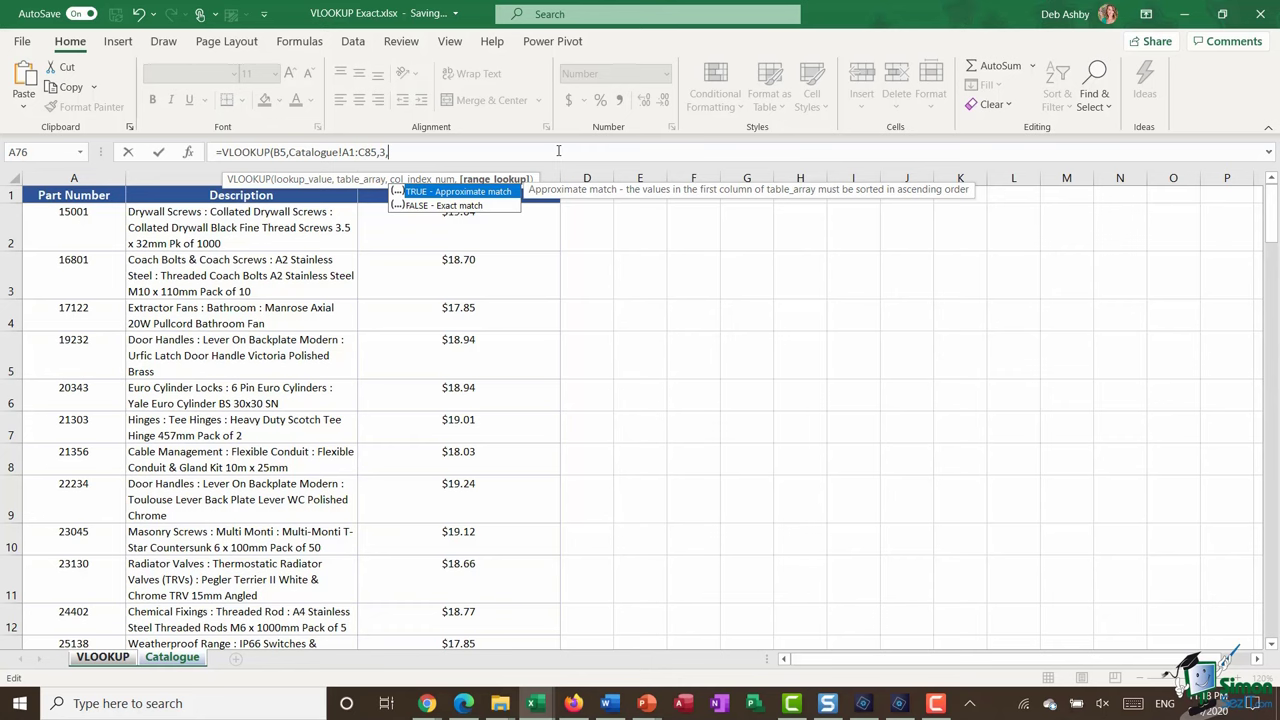
type("0)")
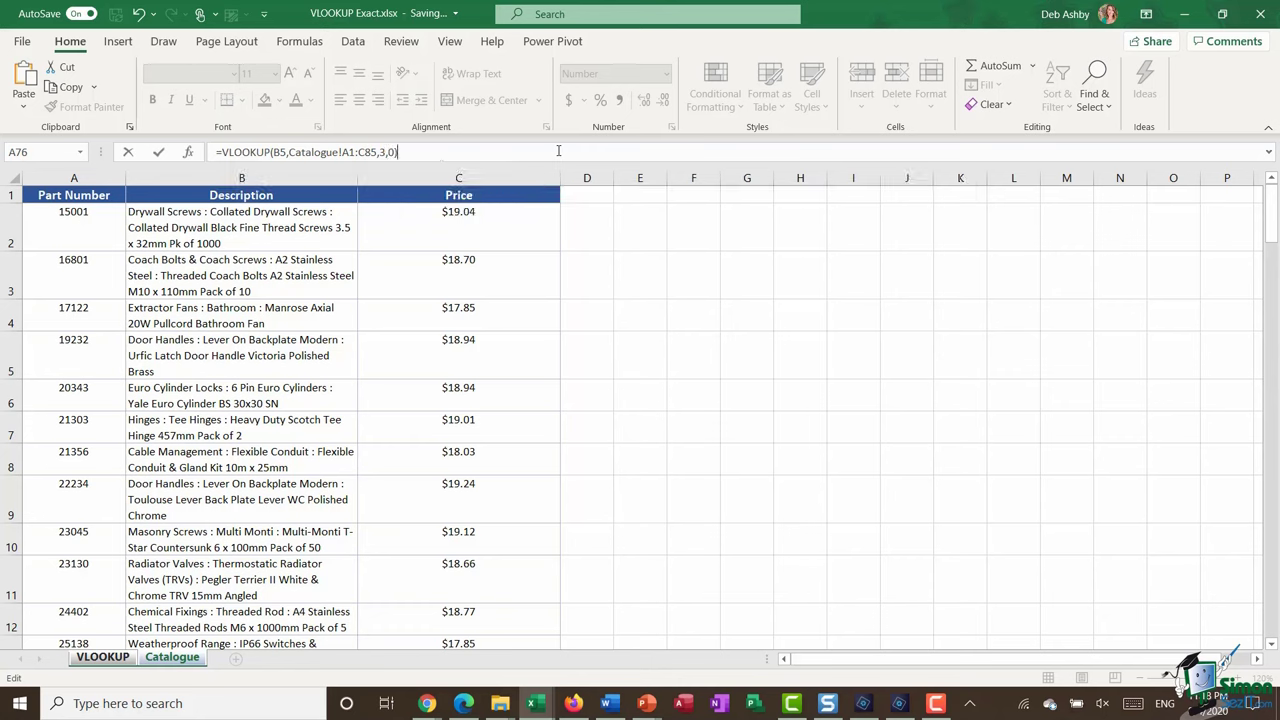
key("Return")
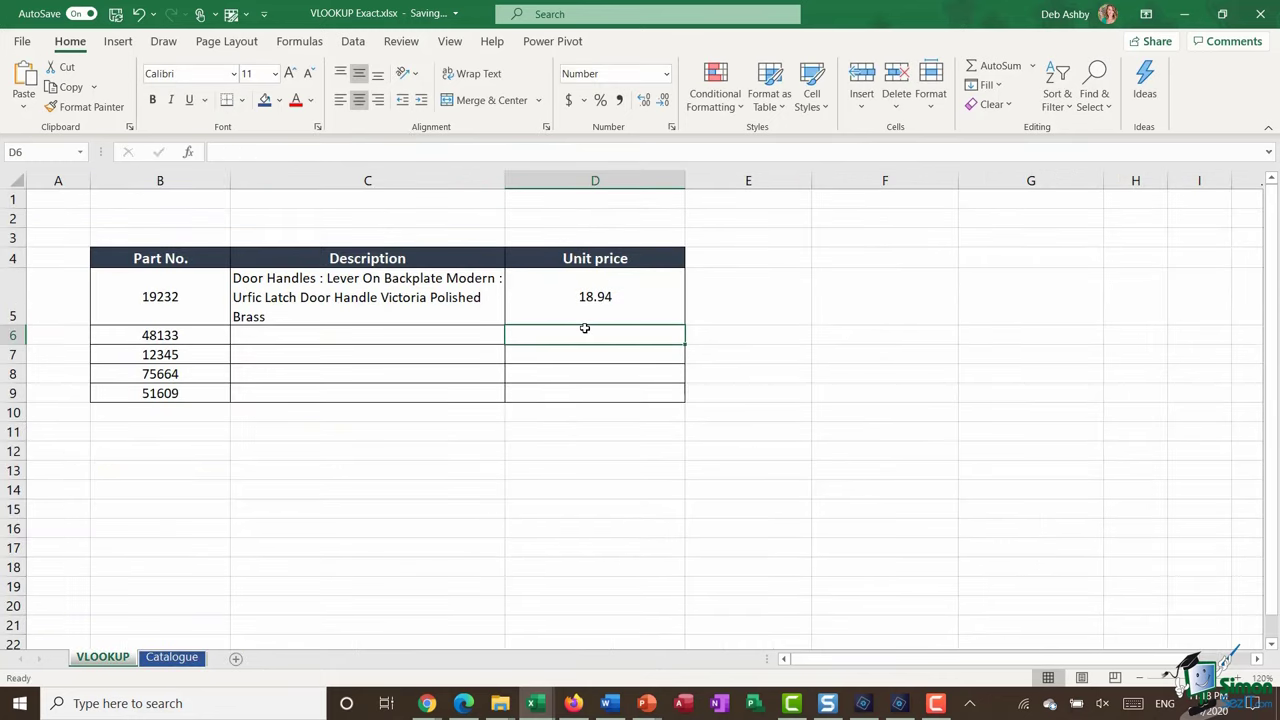
- Check the price of part 19232 on the Catalogue sheet and return to the VLOOKUP sheet
left_click(181, 661)
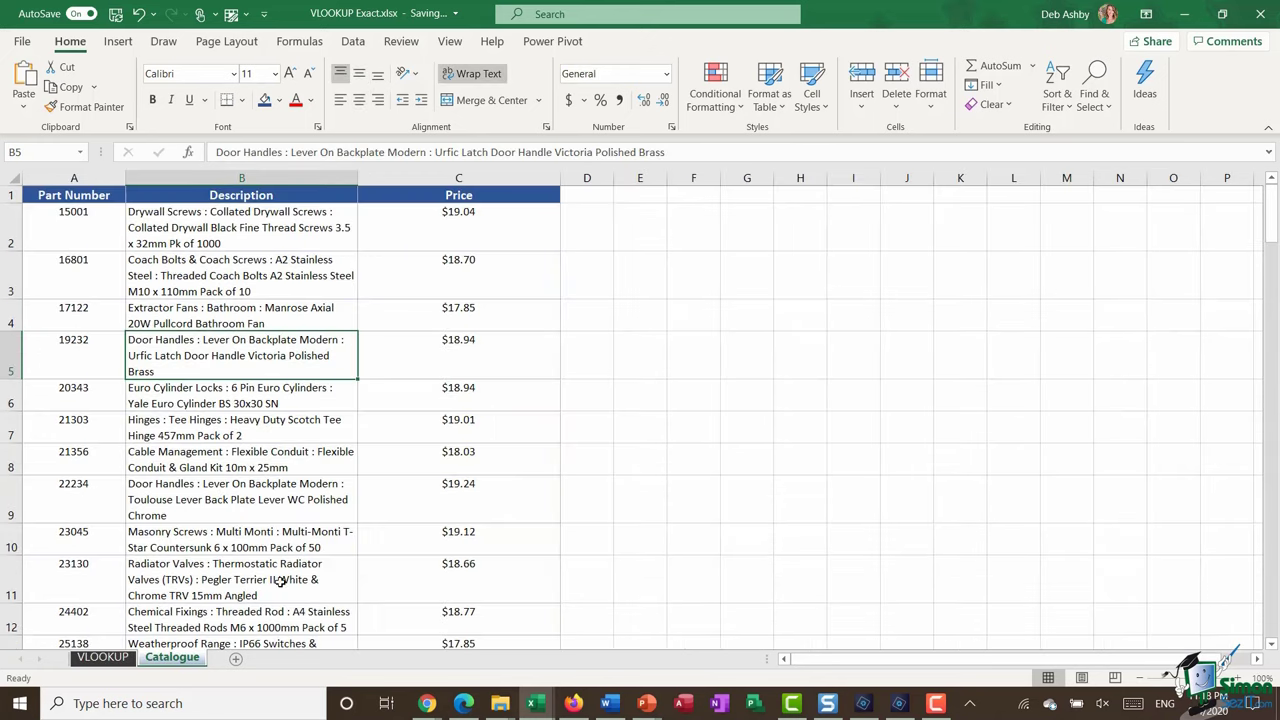
left_click(494, 358)
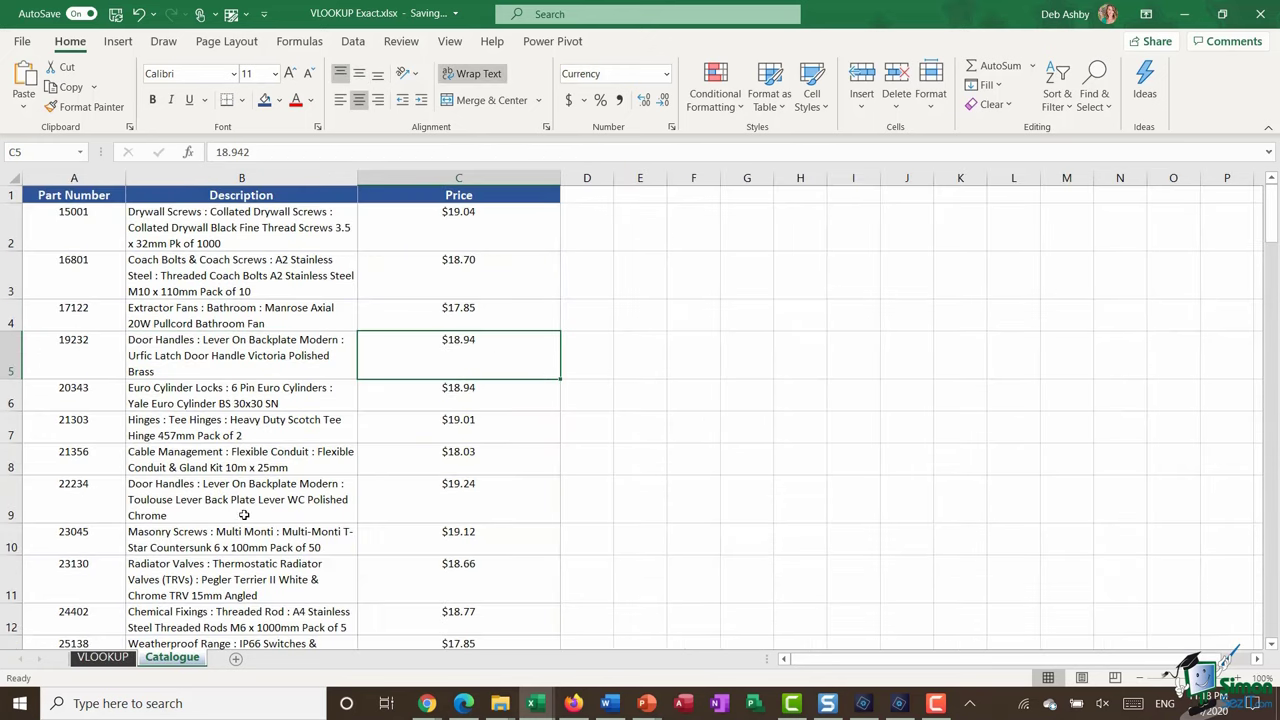
left_click(106, 659)
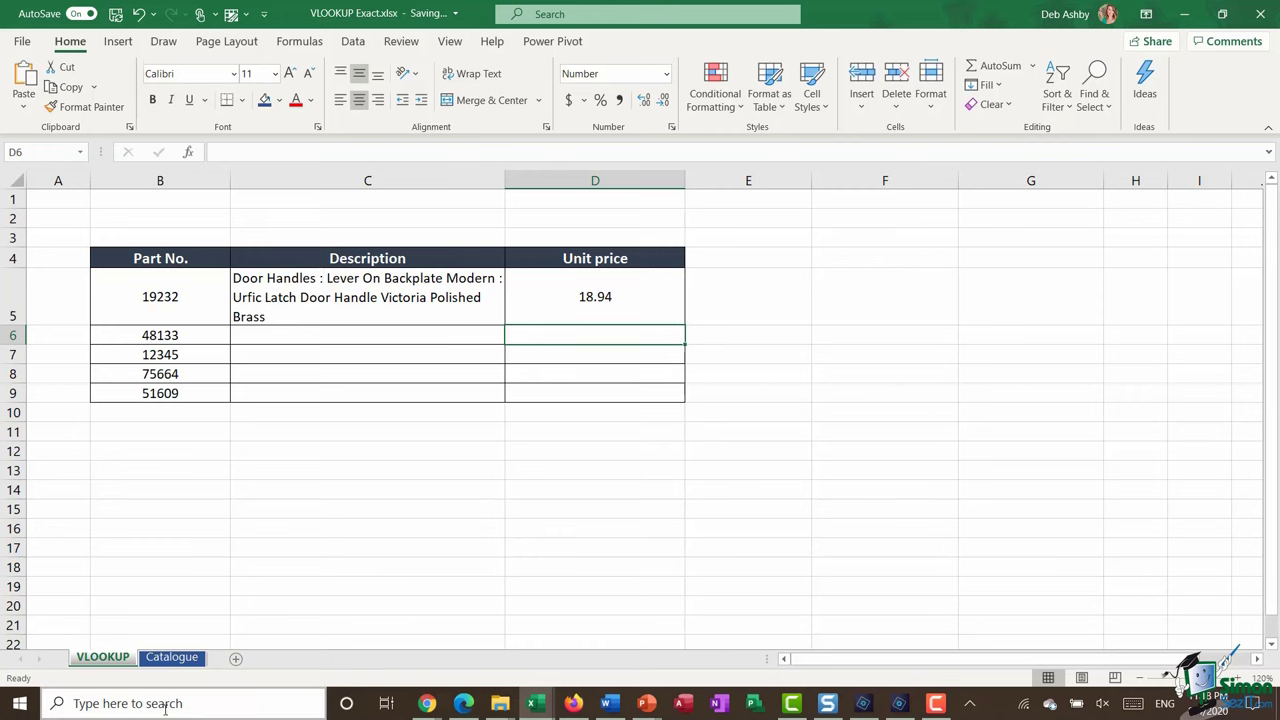
- Select the whole data table on the Catalogue sheet and name the range Catalogue
left_click(173, 658)
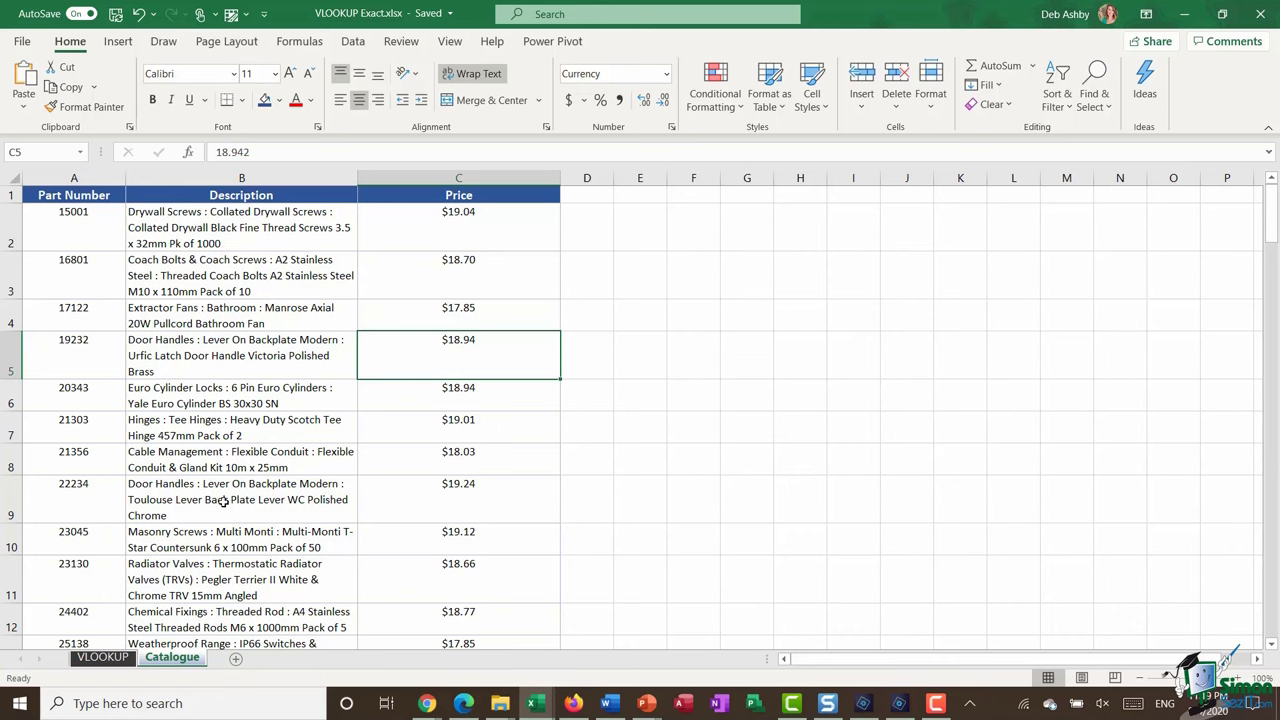
left_click(262, 271)
key("ctrl+a")
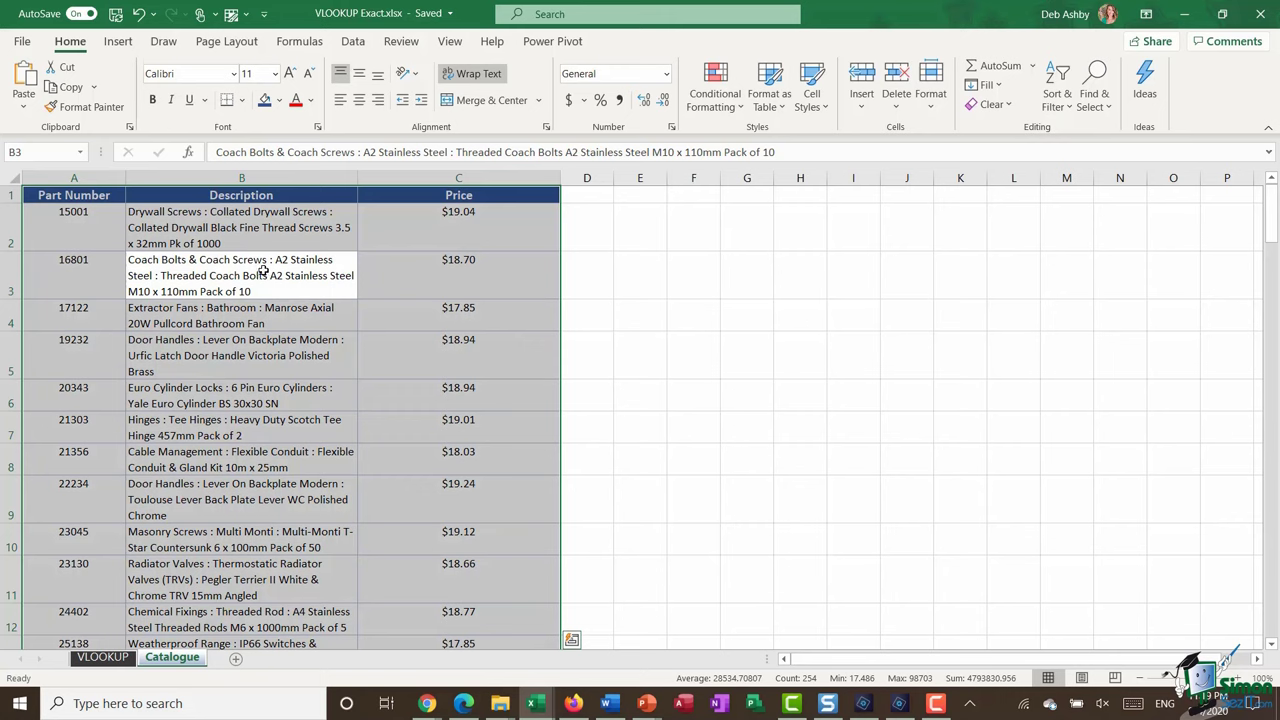
left_click(35, 152)
type("Catalogue")
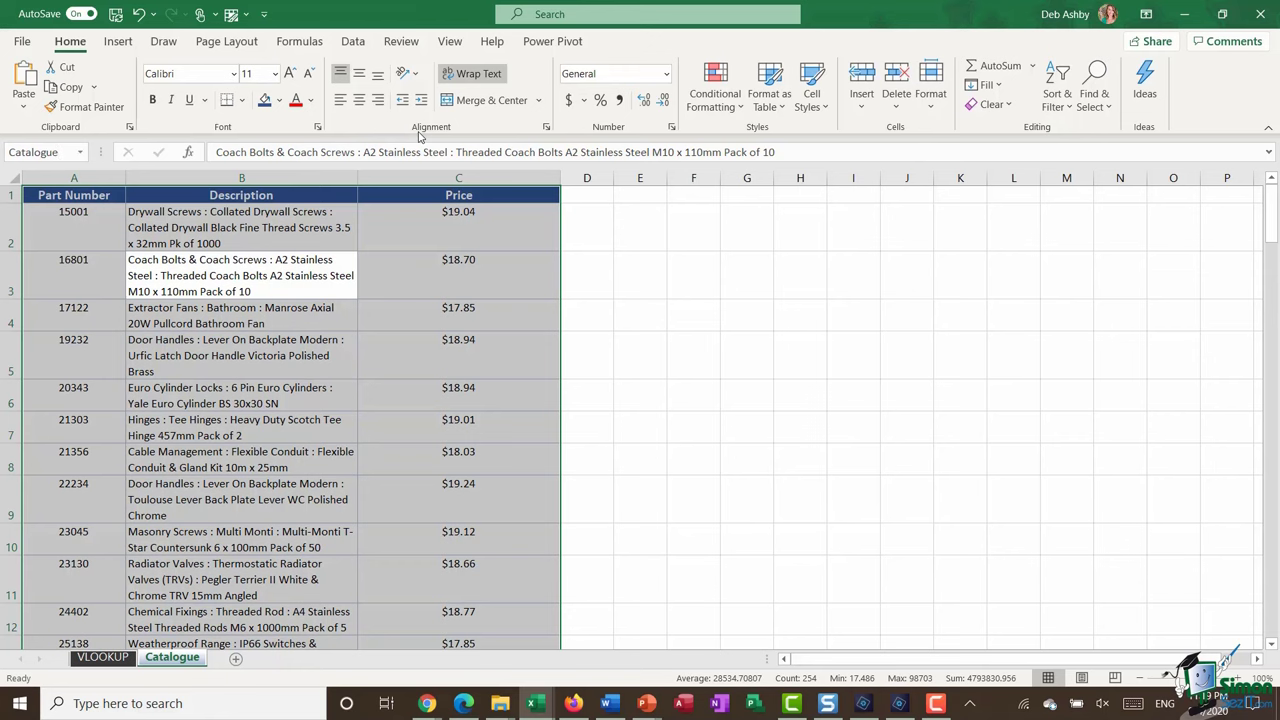
- Start a VLOOKUP formula in Description cell C6 of the VLOOKUP sheet with B6 as the lookup value
left_click(102, 657)
left_click(377, 337)
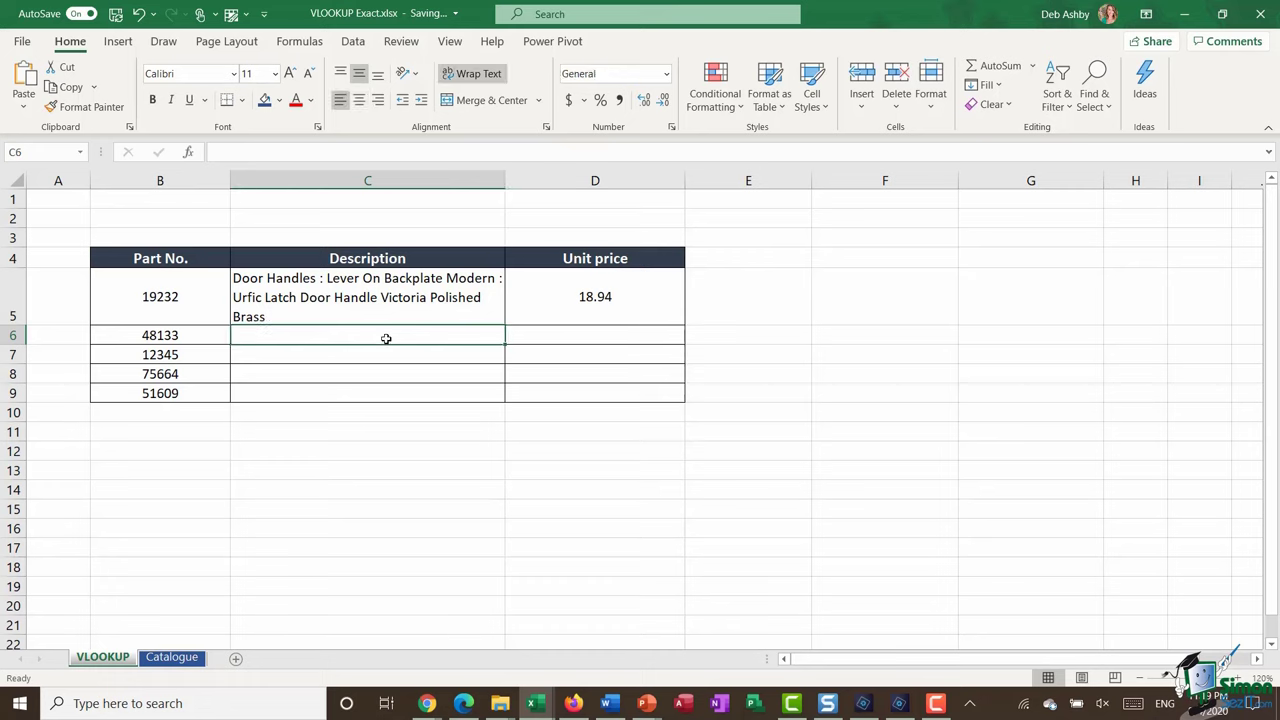
type("=")
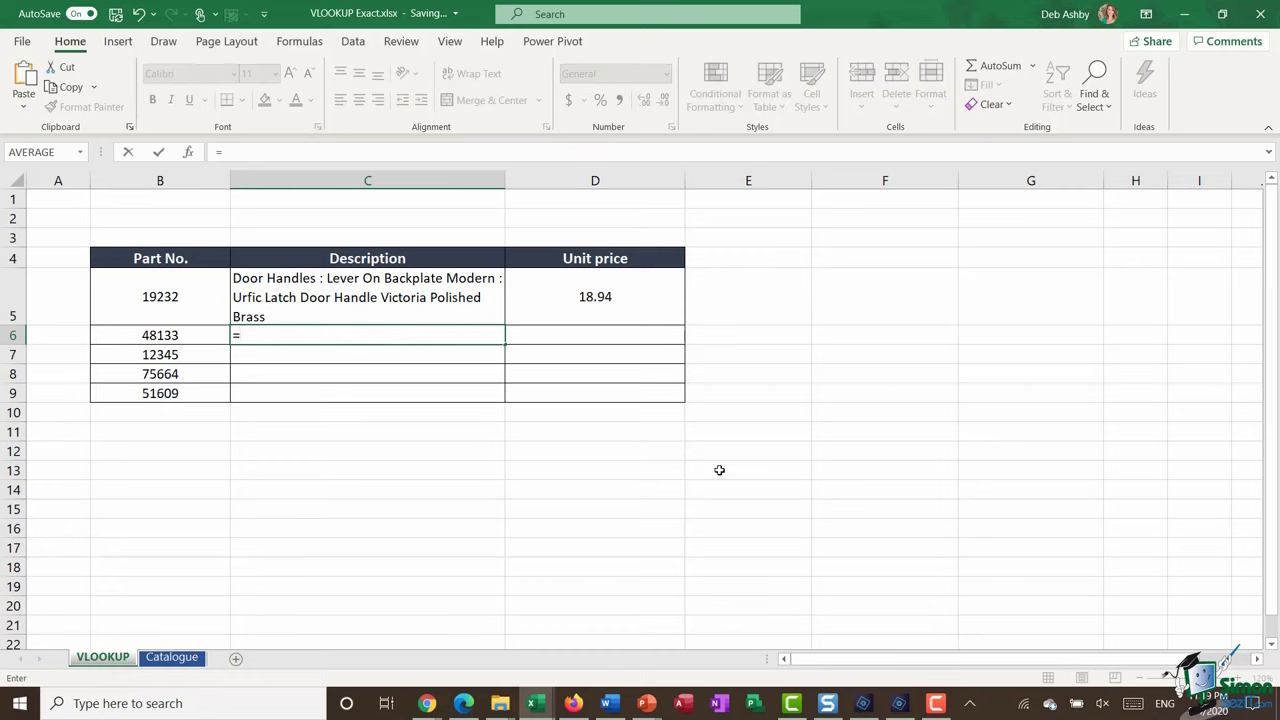
type("VLOOKUP")
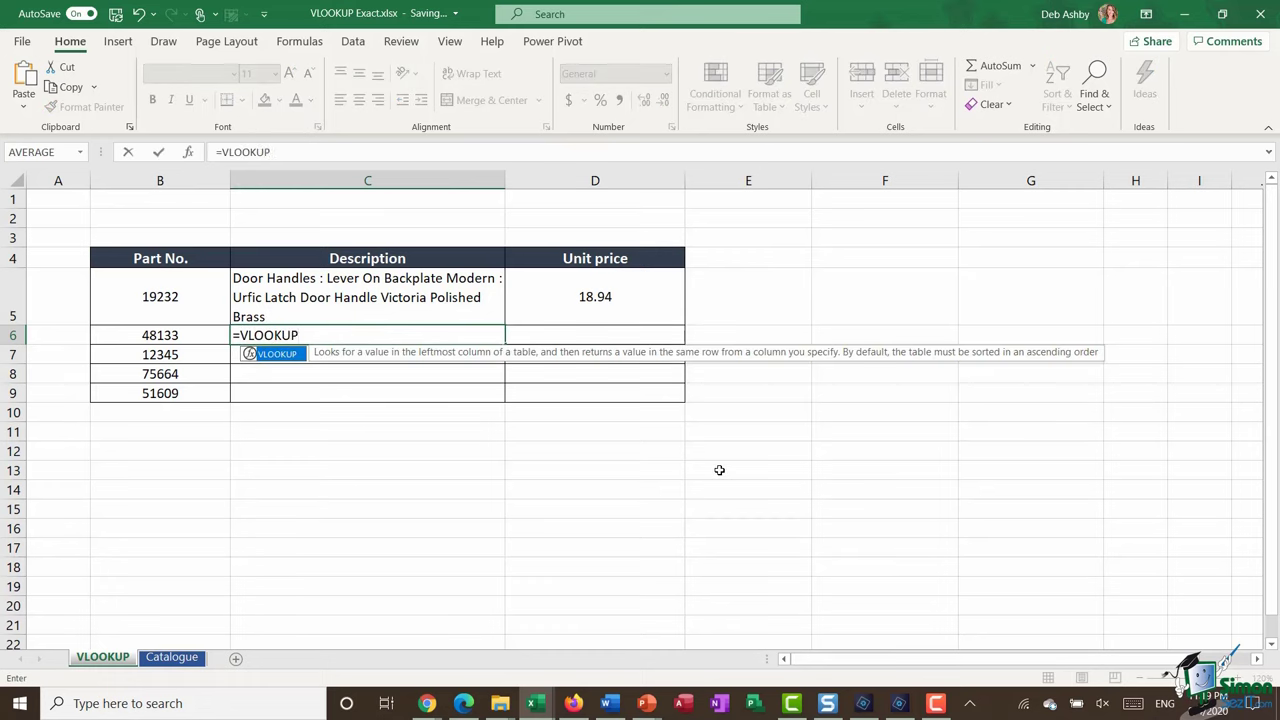
type("(")
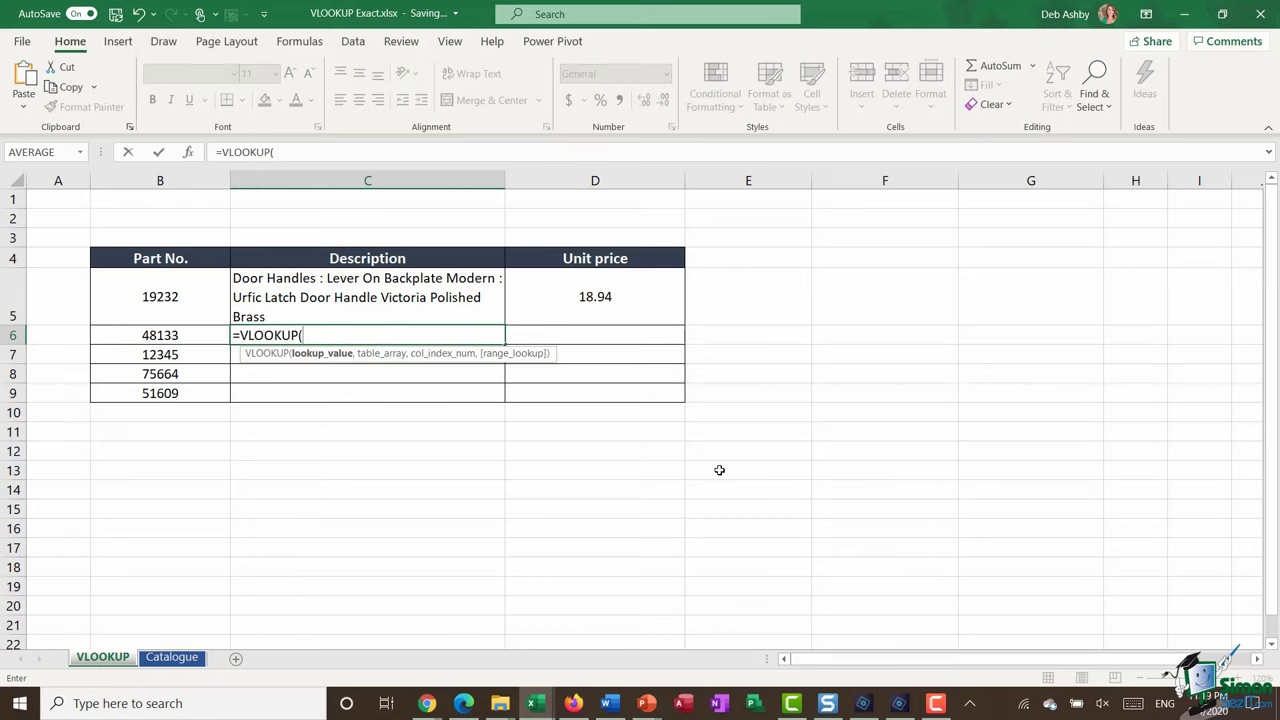
left_click(172, 336)
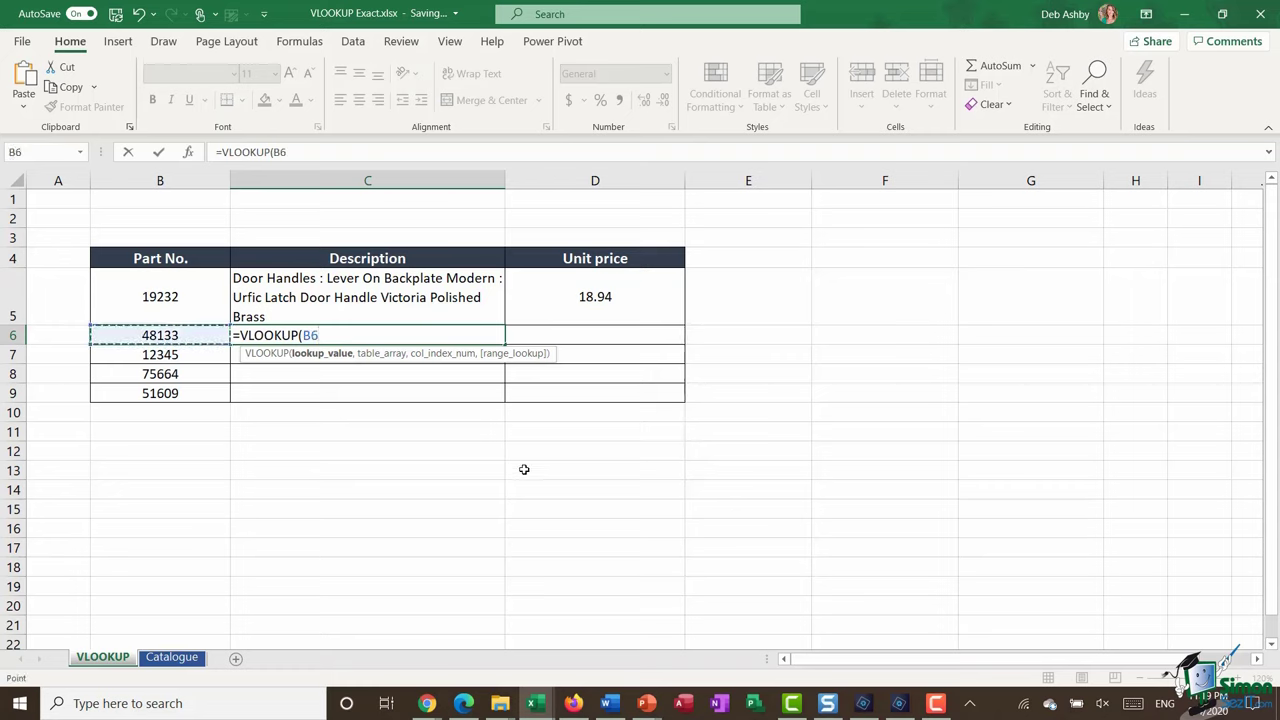
type(",")
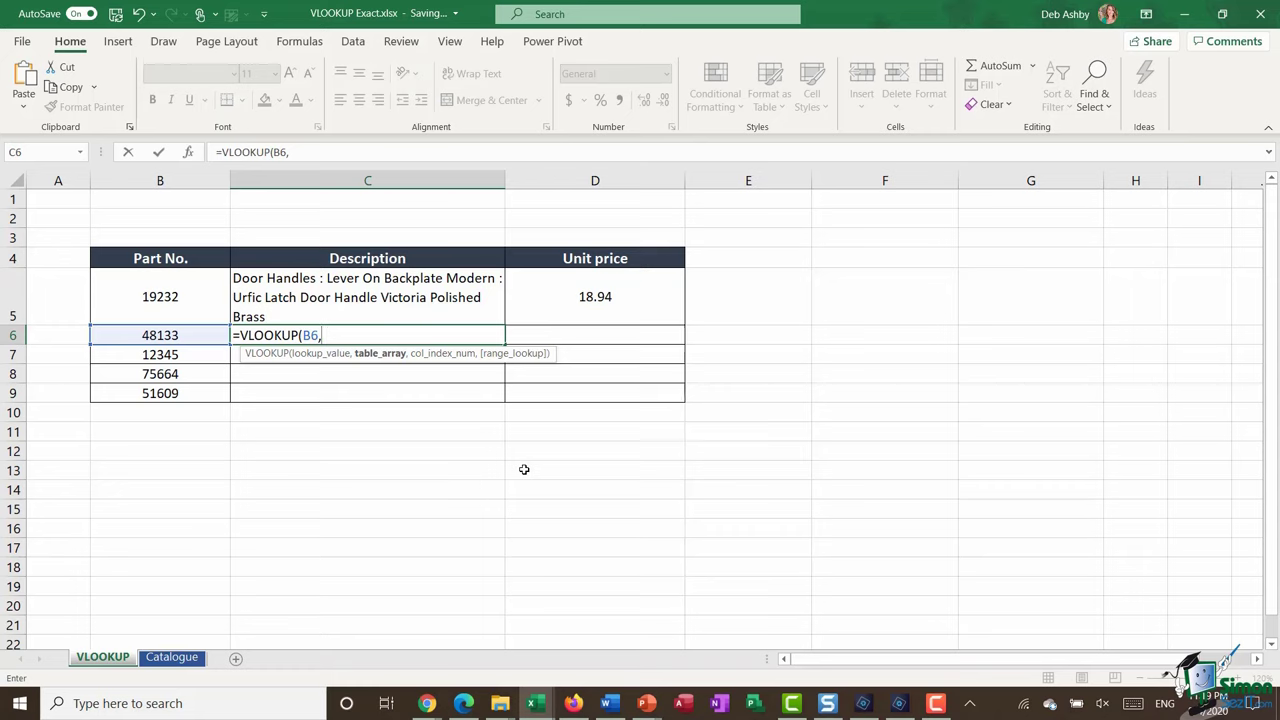
- Use the named range Catalogue as the table array of the C6 formula
key("F3")
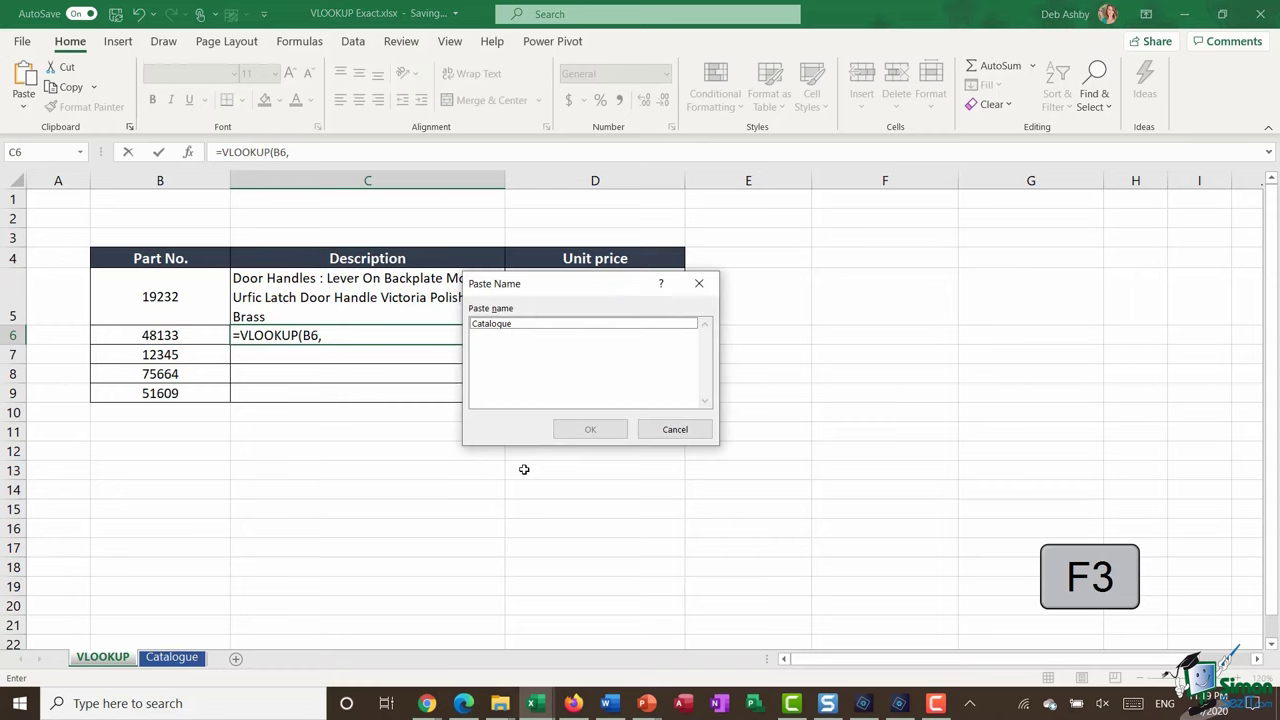
double_click(512, 325)
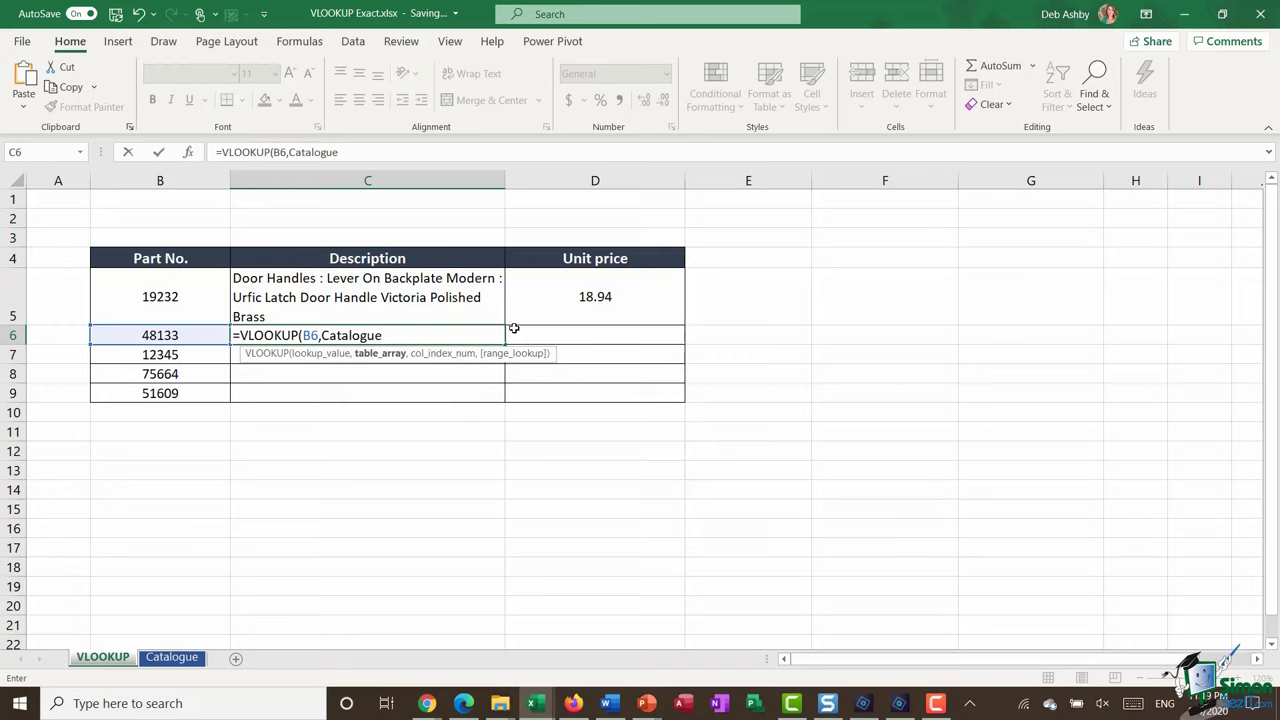
type(",")
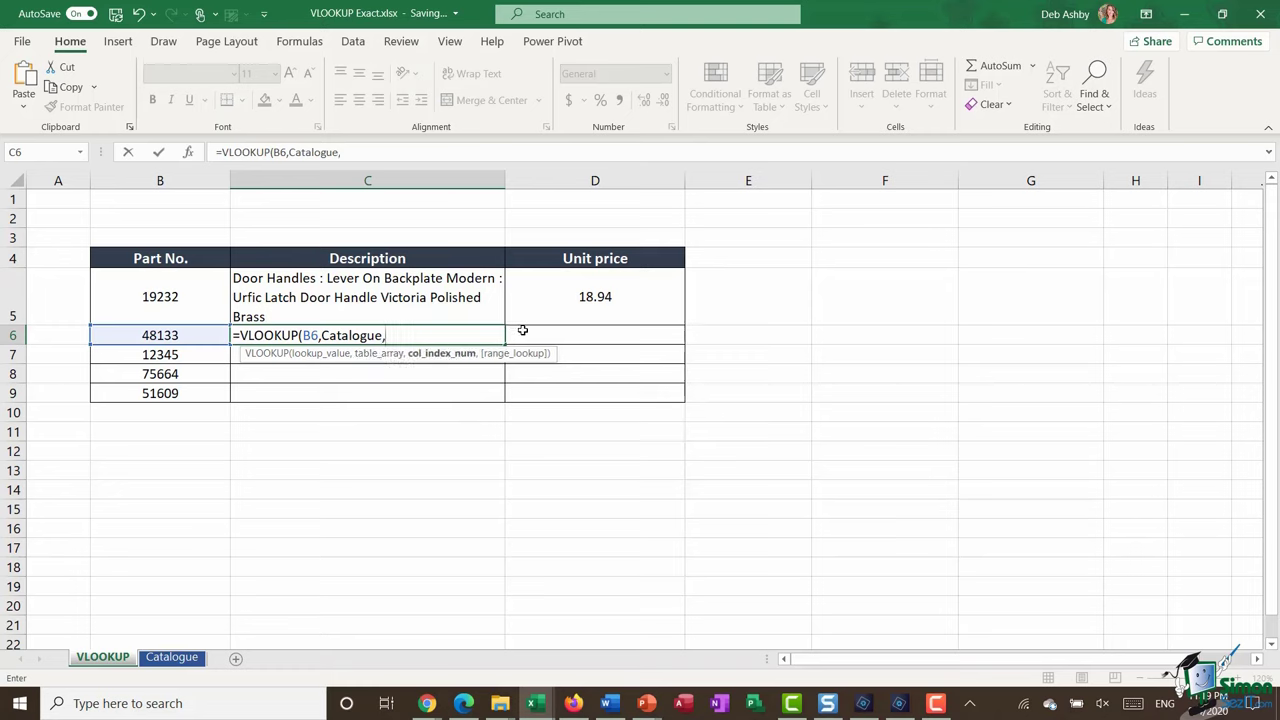
- Complete the C6 formula with column index 2 and 0 for an exact match, and autofit the height of row 6
type("2,")
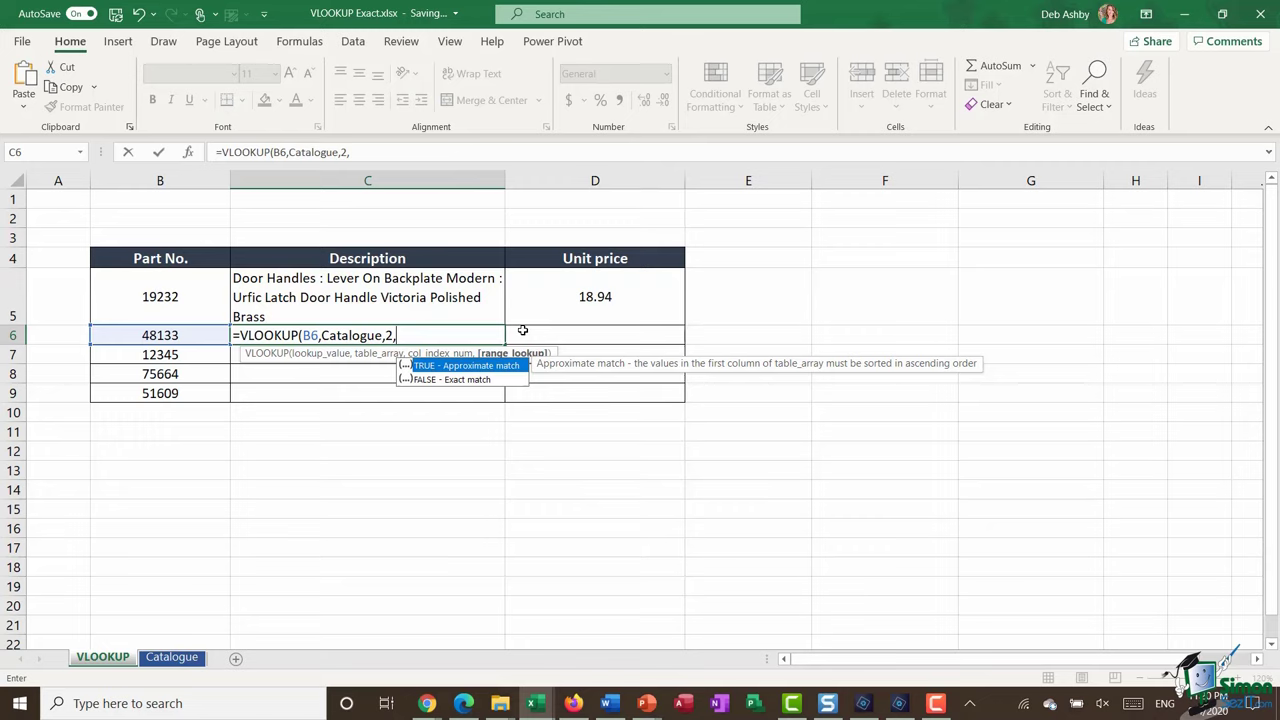
type("0)")
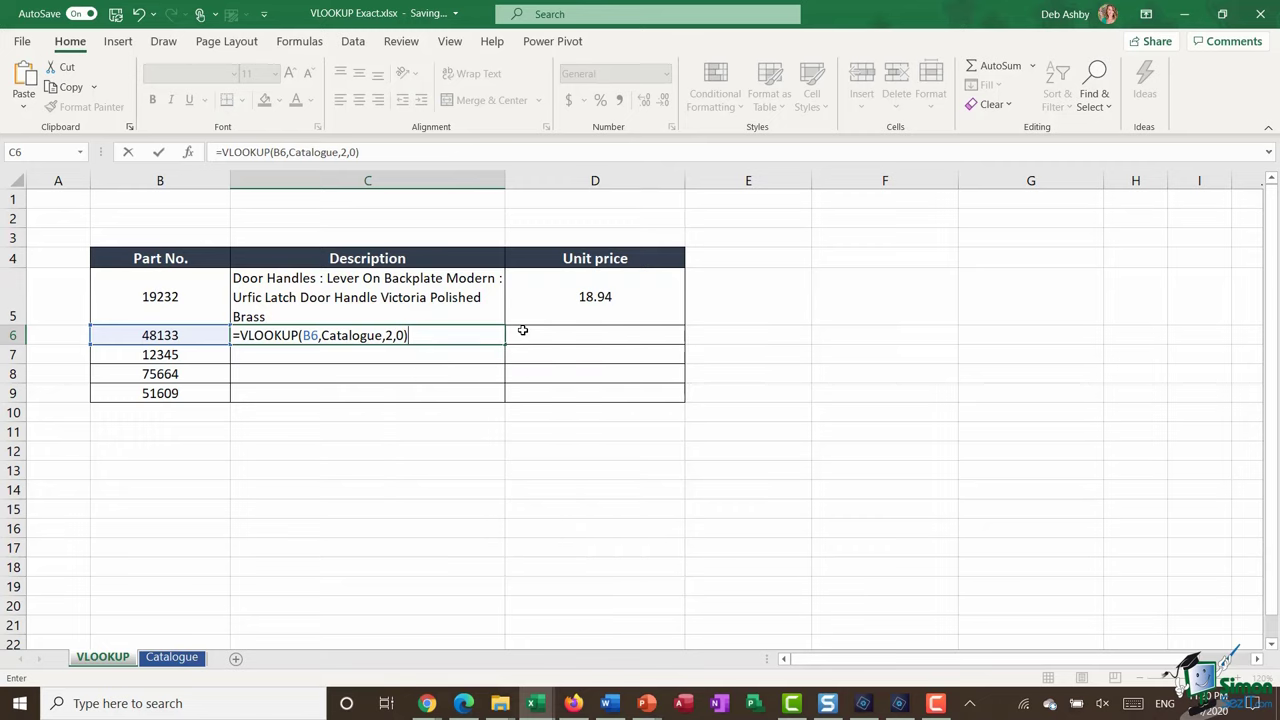
key("Return")
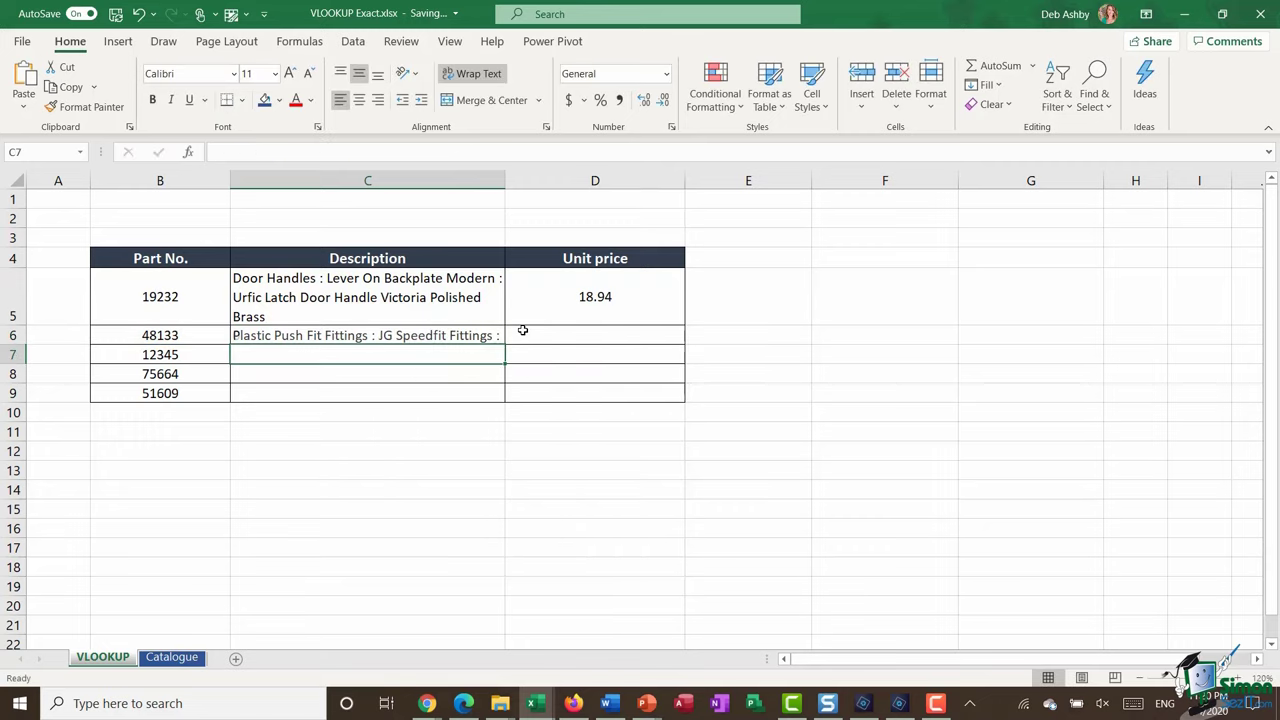
double_click(21, 345)
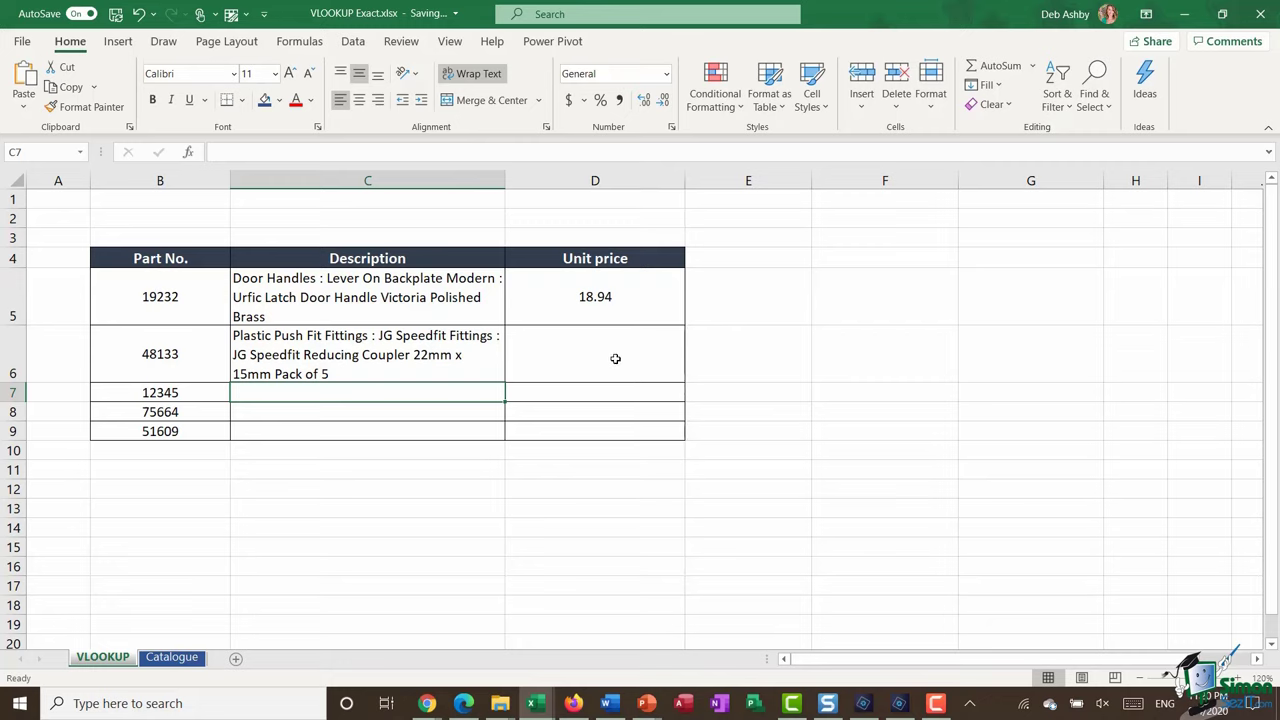
- Search for the VLOOKUP function and insert it into Unit price cell D6
left_click(615, 358)
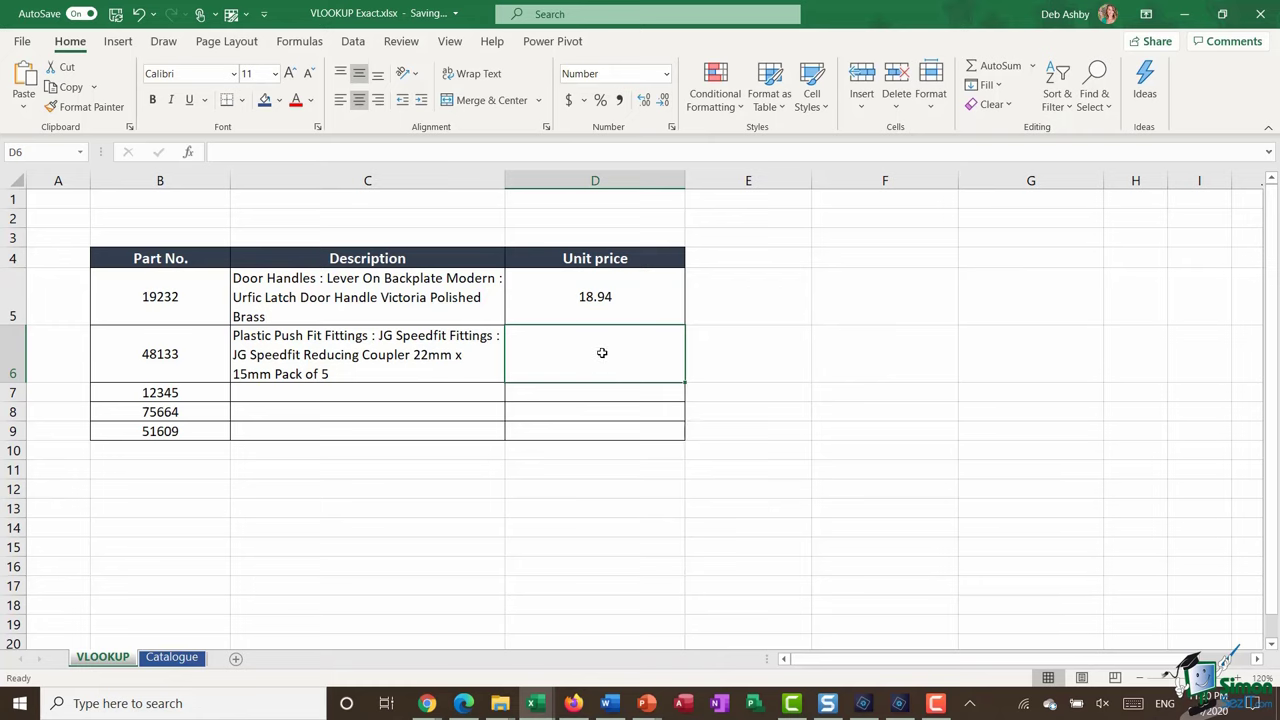
left_click(188, 155)
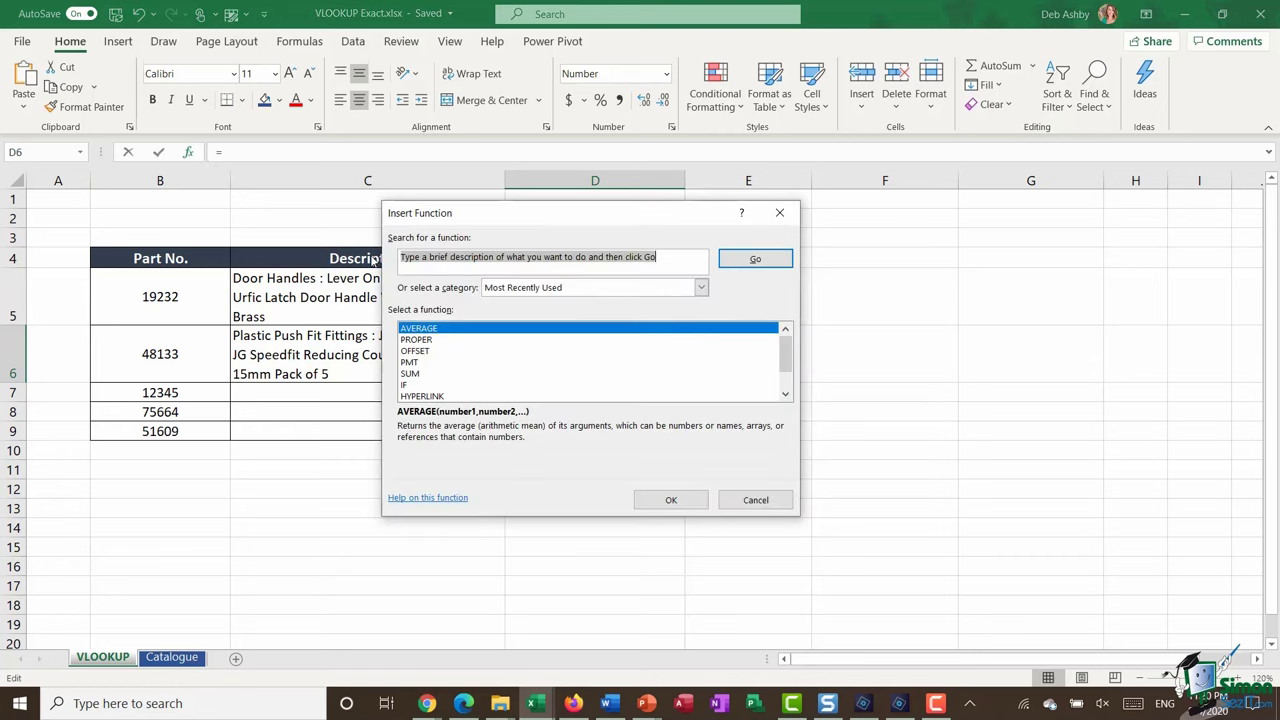
left_click_drag(655, 216, 999, 210)
type("VLOOKUP")
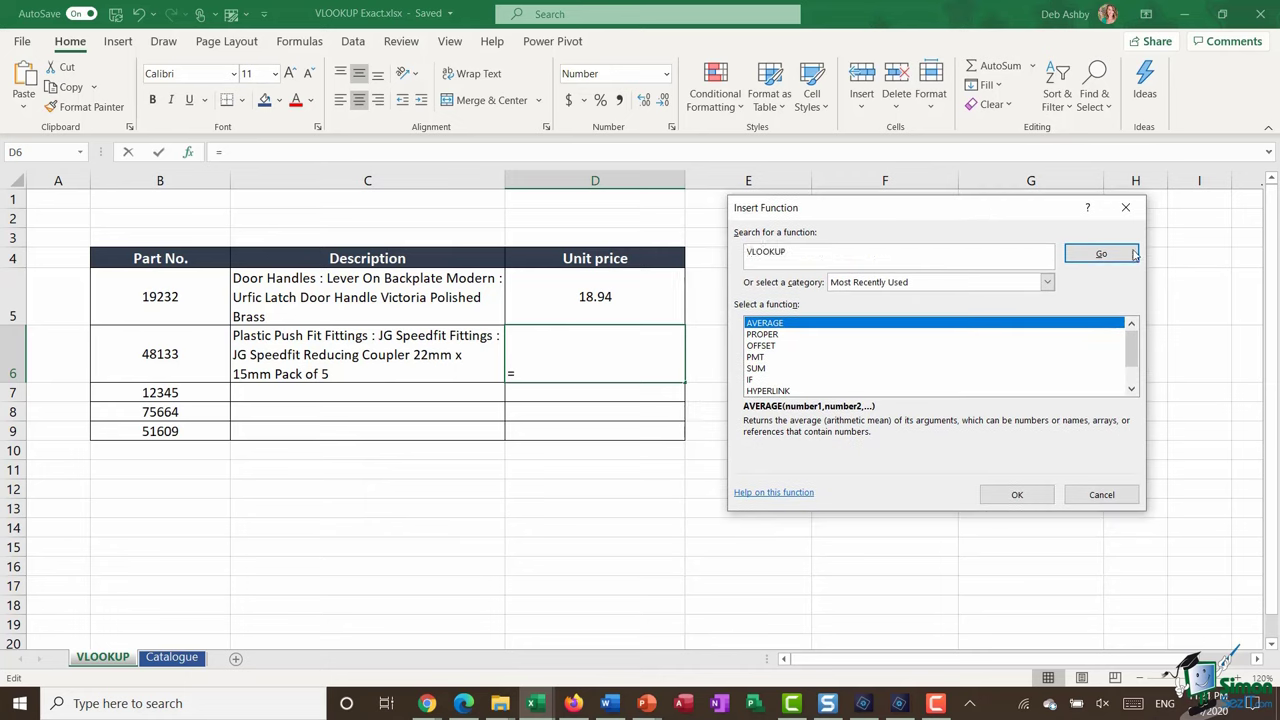
left_click(1101, 253)
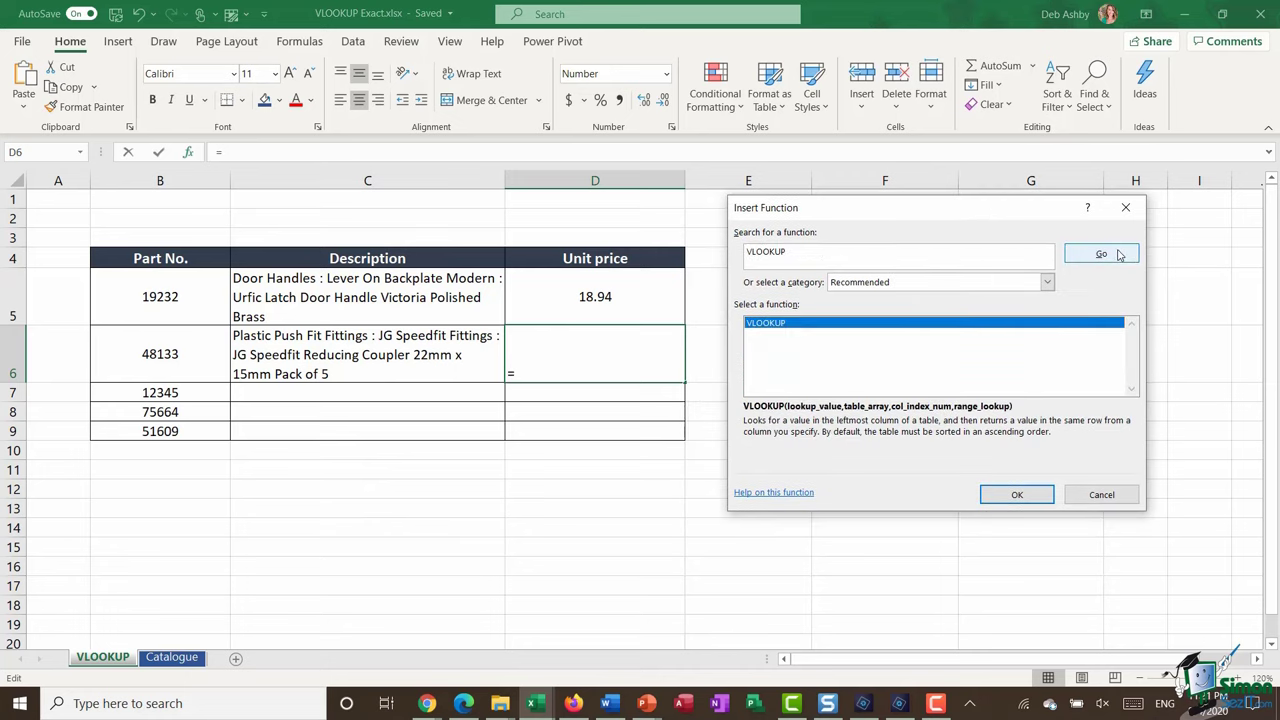
double_click(842, 324)
left_click_drag(877, 220, 869, 100)
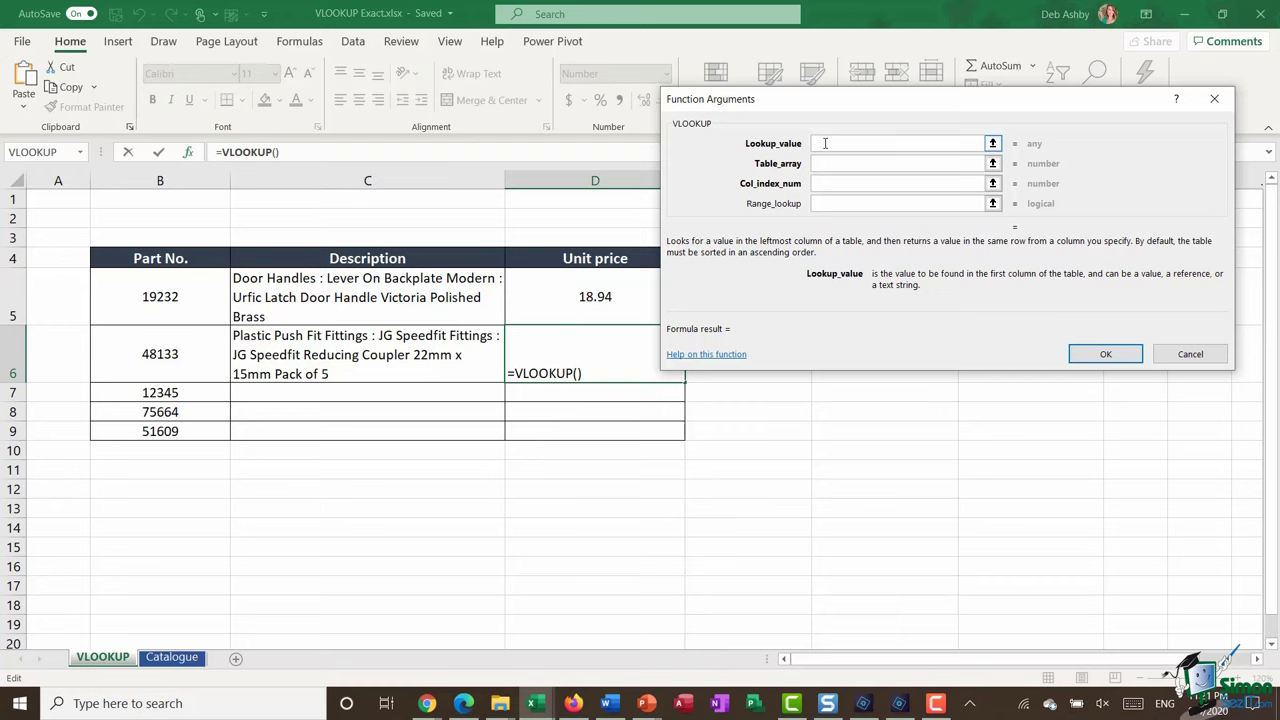
- Set B6 as the lookup value and the named range Catalogue as the table array of the D6 VLOOKUP
left_click(147, 357)
left_click(866, 164)
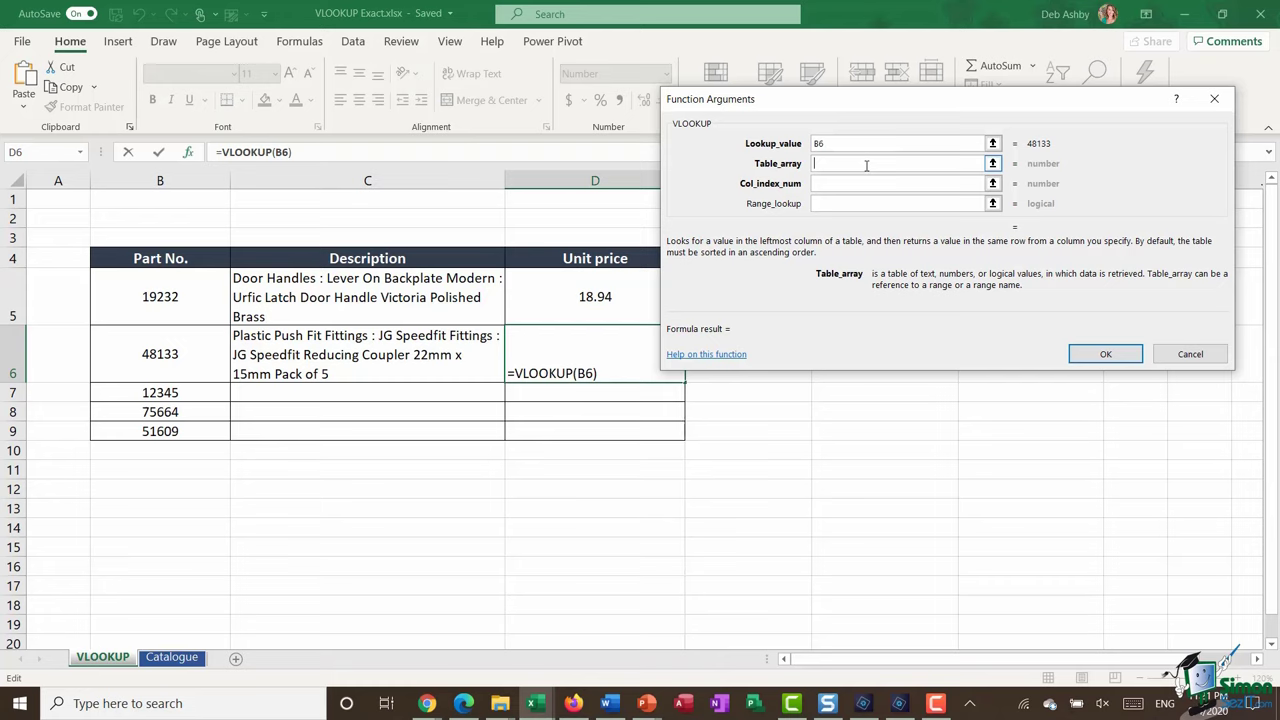
key("F3")
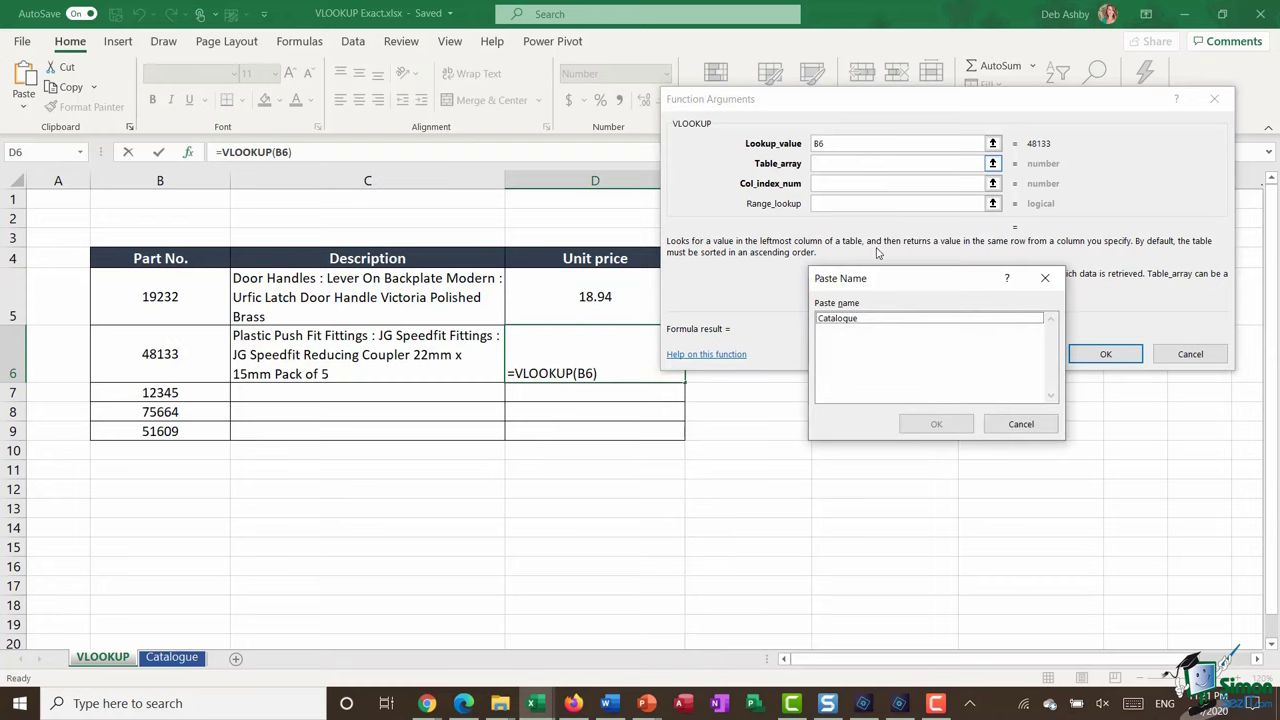
double_click(862, 322)
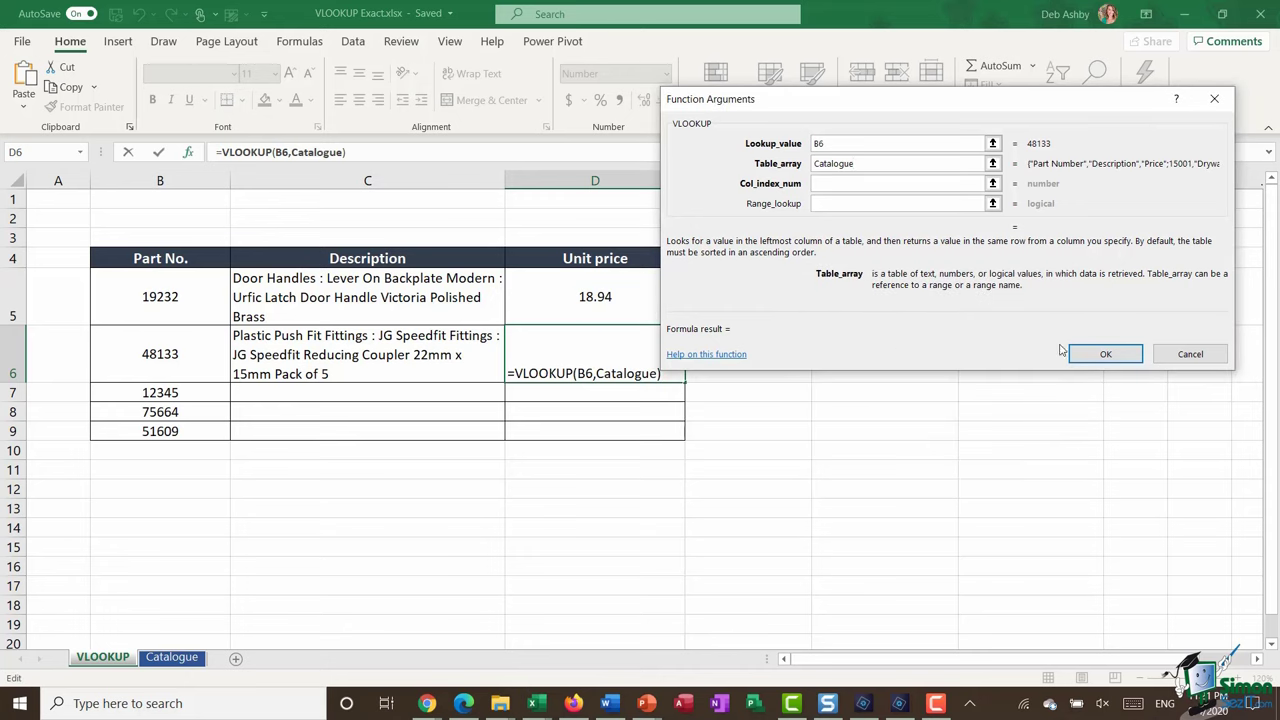
- Complete the D6 VLOOKUP with column index 3 and FALSE for an exact match
left_click(826, 183)
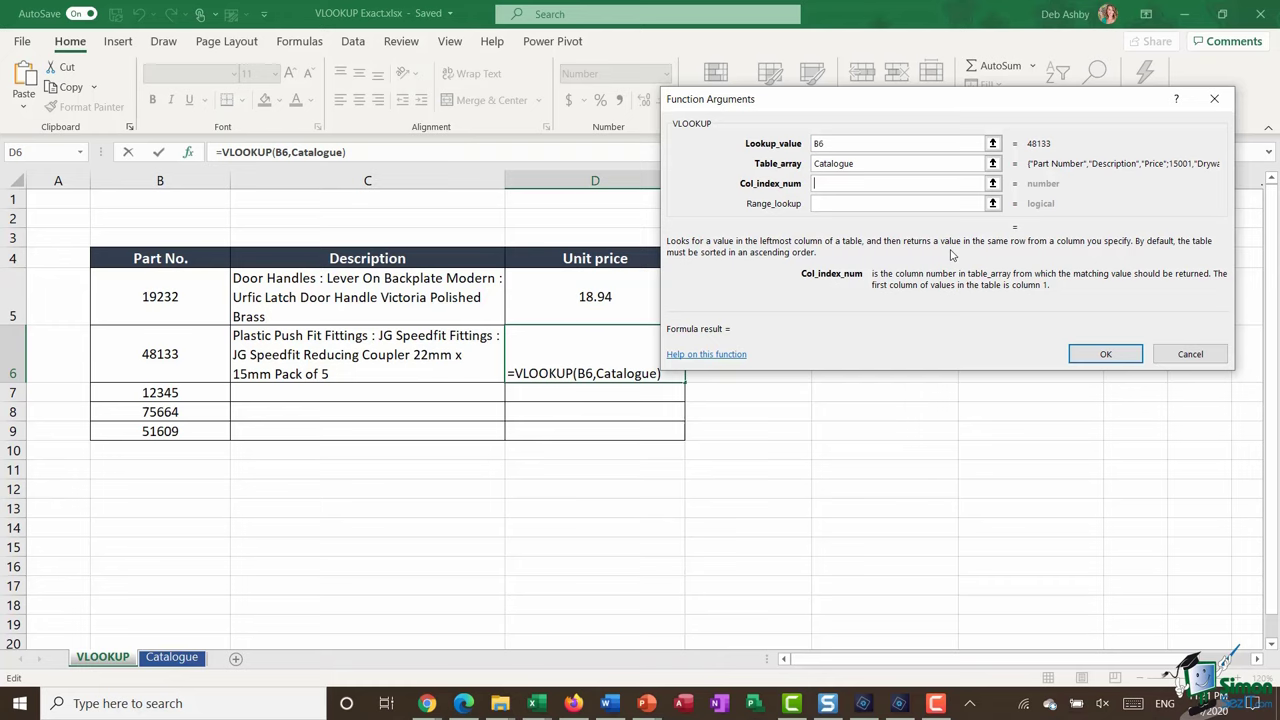
type("3")
left_click(830, 203)
type("FALSE")
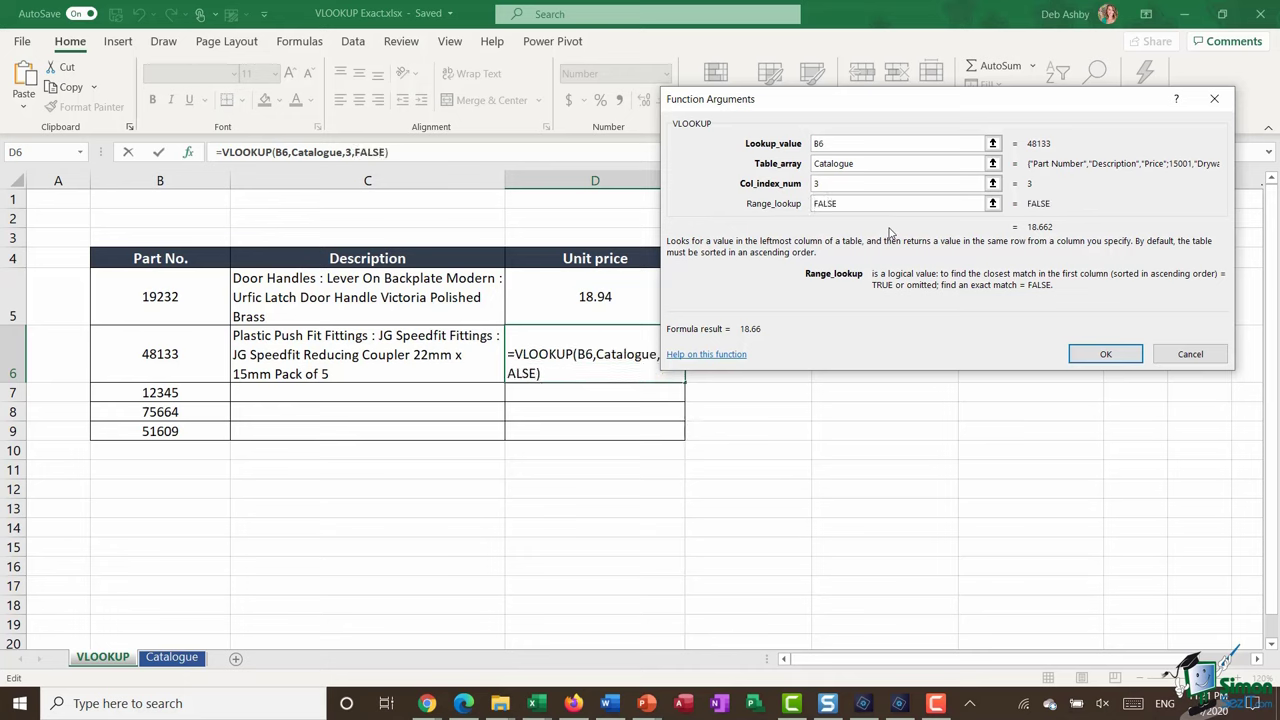
left_click(1100, 353)
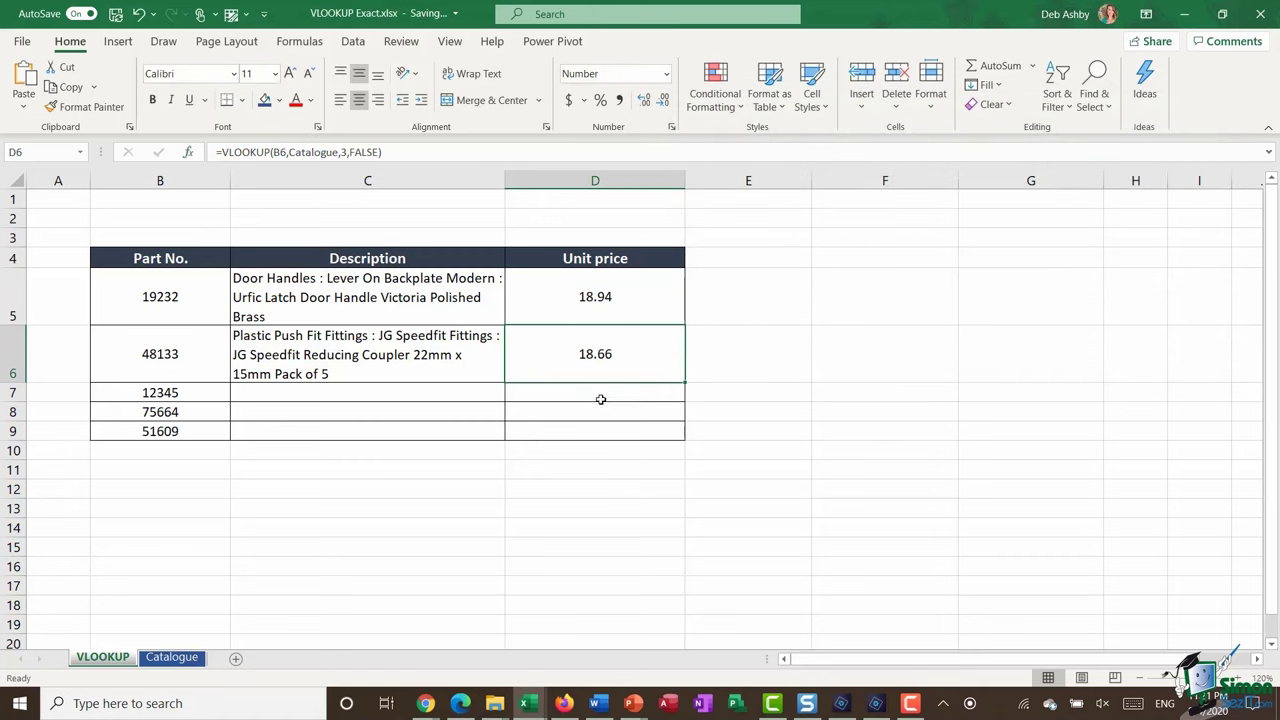
- Copy the Description formula in C6 and the Unit price formula in D6 down through row 9
left_click(460, 368)
left_click_drag(497, 384, 505, 438)
left_click(586, 372)
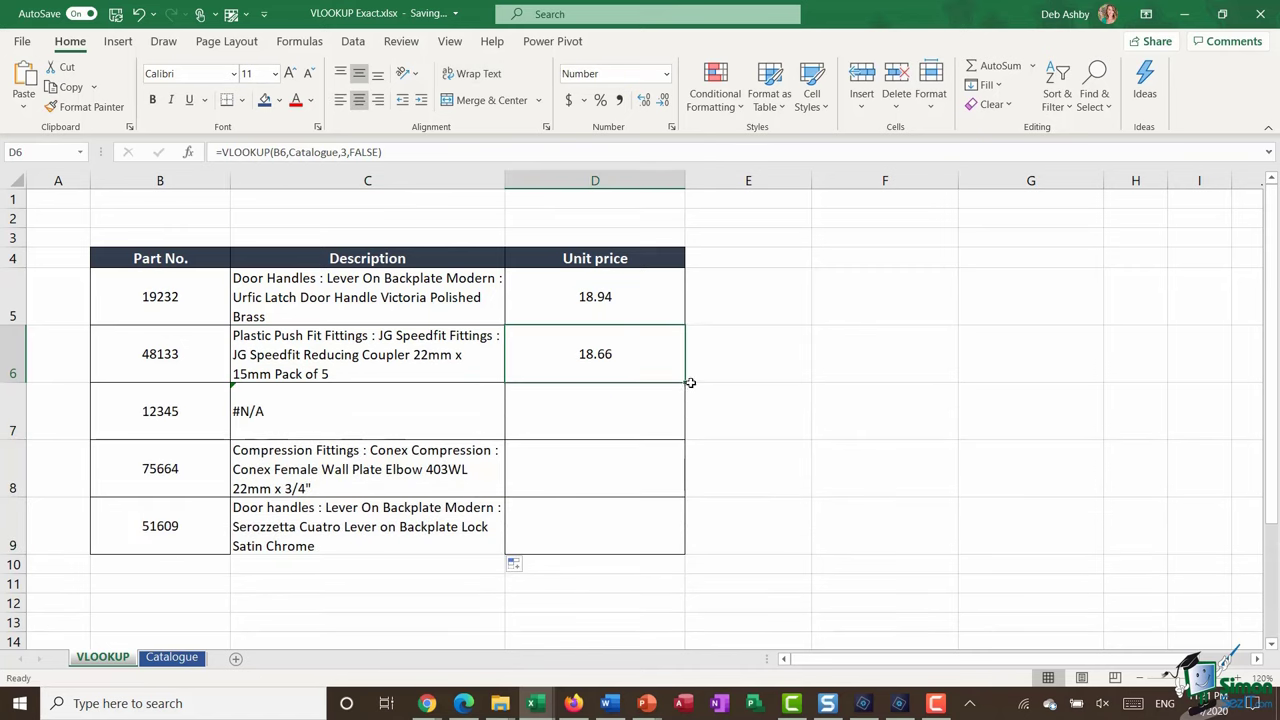
left_click_drag(685, 383, 690, 550)
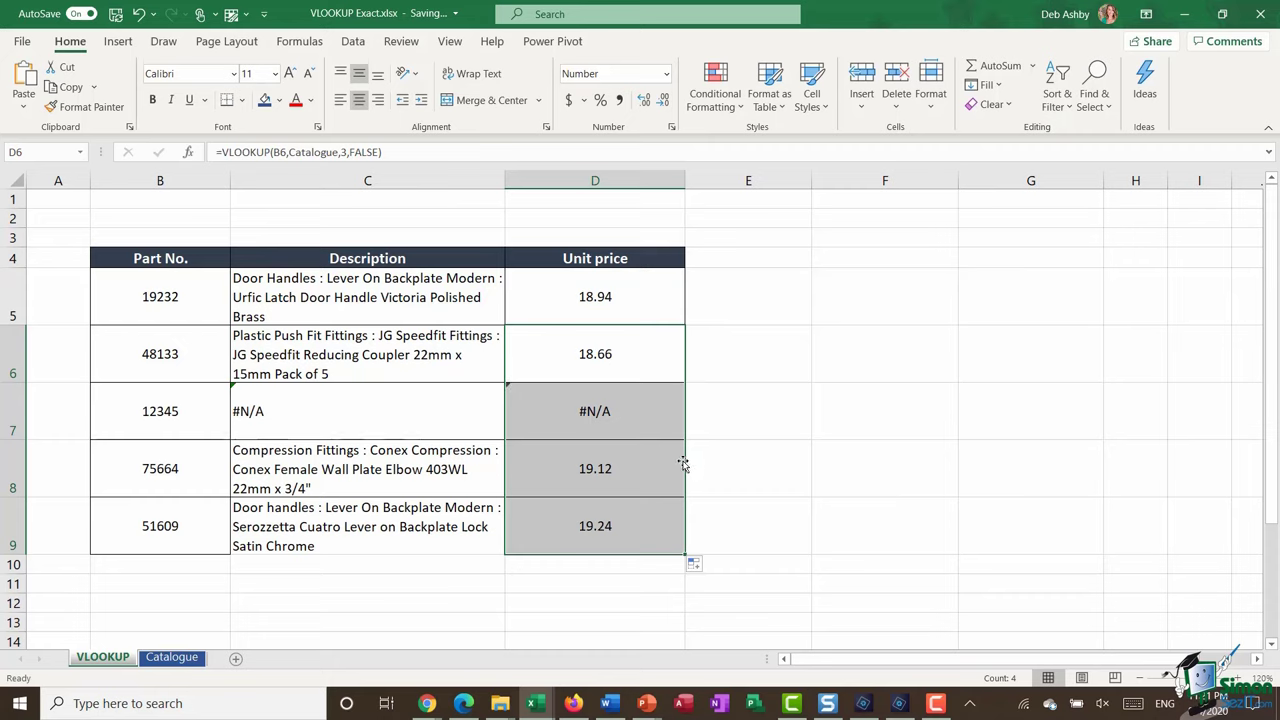
- Check the part number in B7 against the Description and Unit price lookups in row 7
left_click(179, 419)
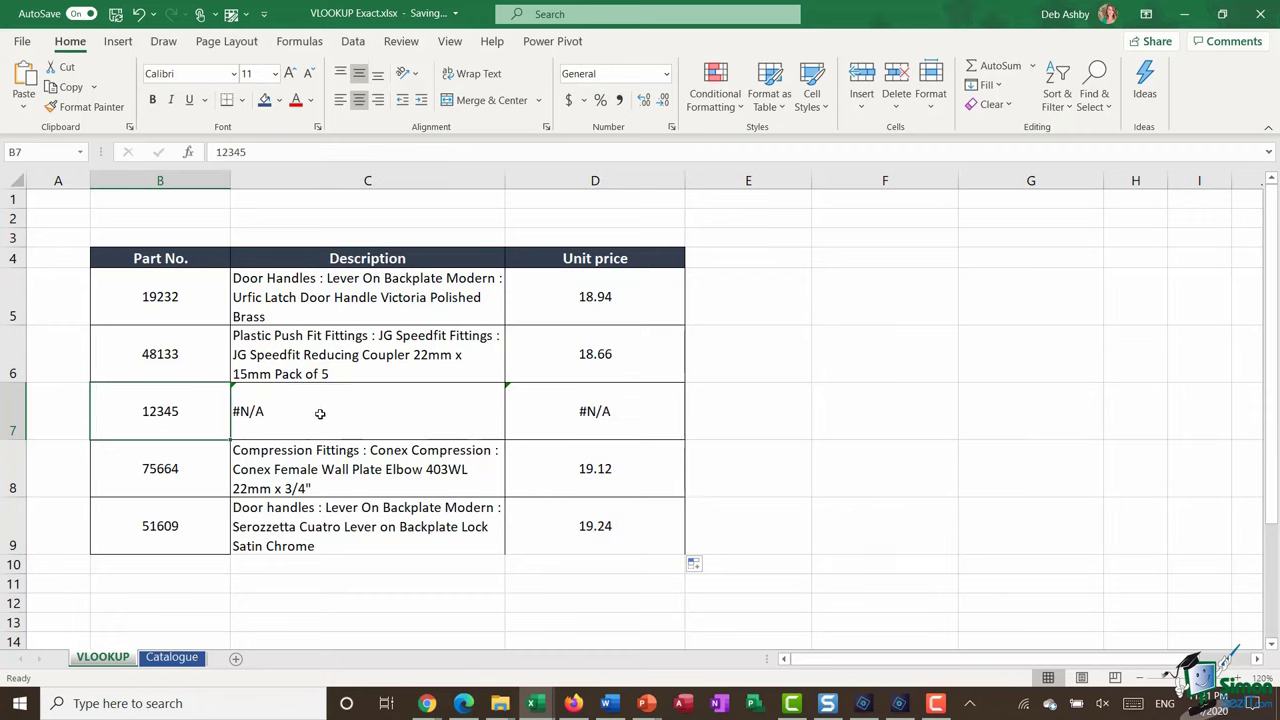
left_click(424, 424)
left_click(590, 401)
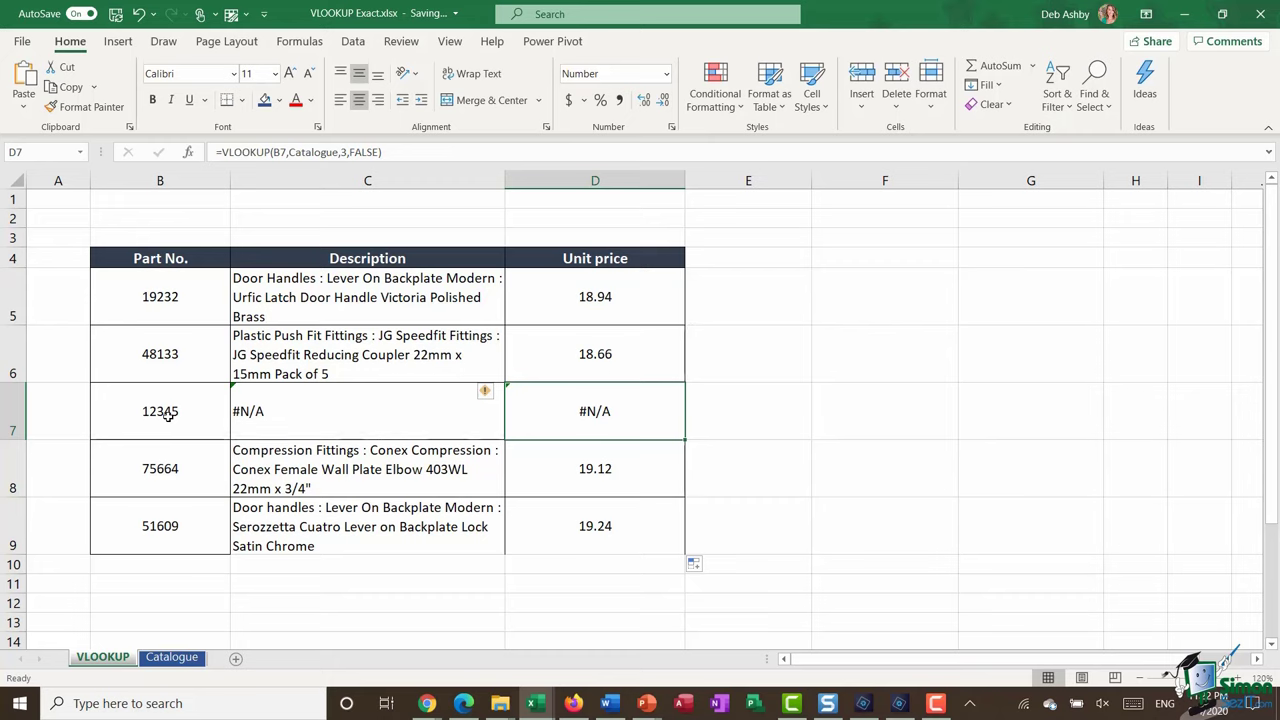
left_click(168, 417)
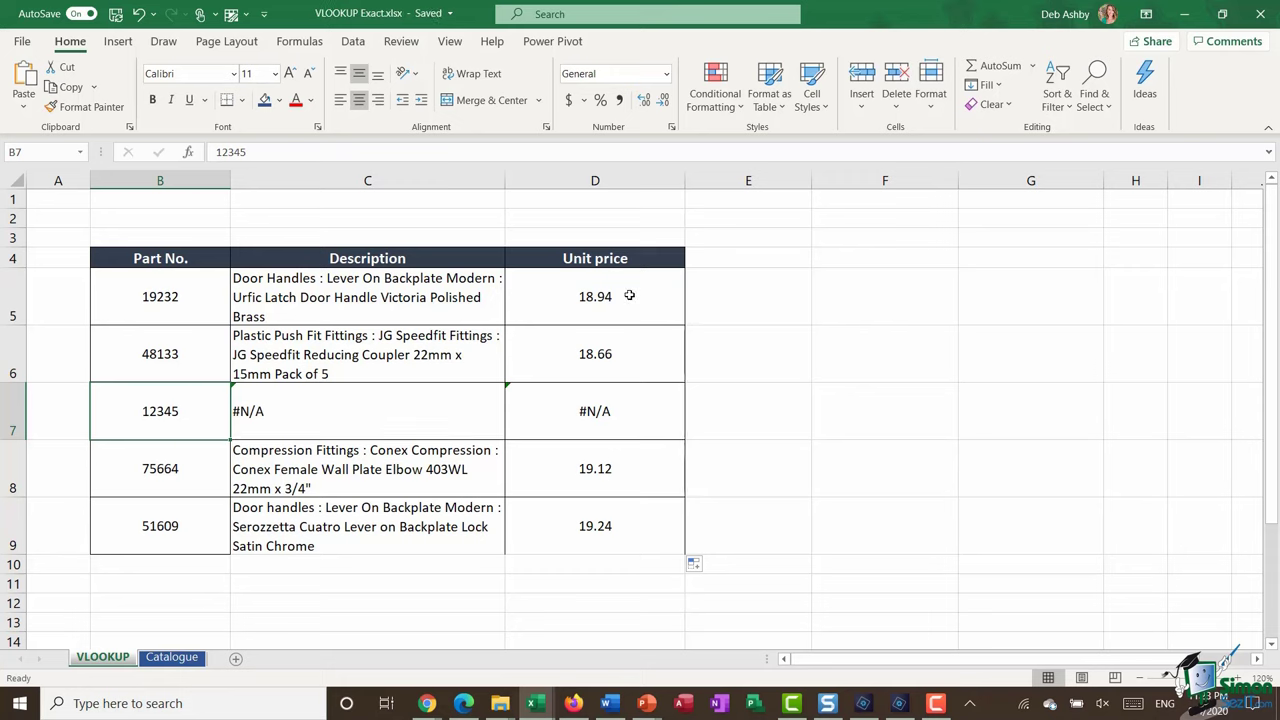
- Format the Unit price cells D5:D9 as Currency
left_click_drag(631, 291, 648, 531)
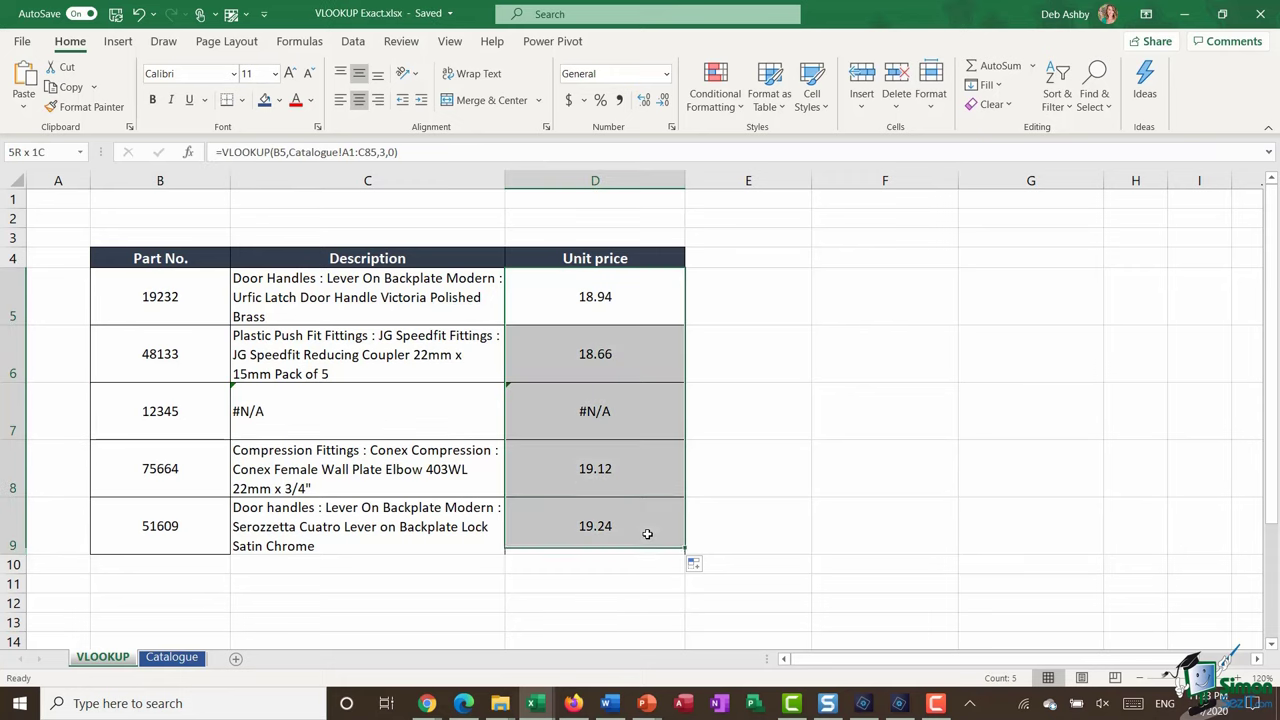
left_click(570, 101)
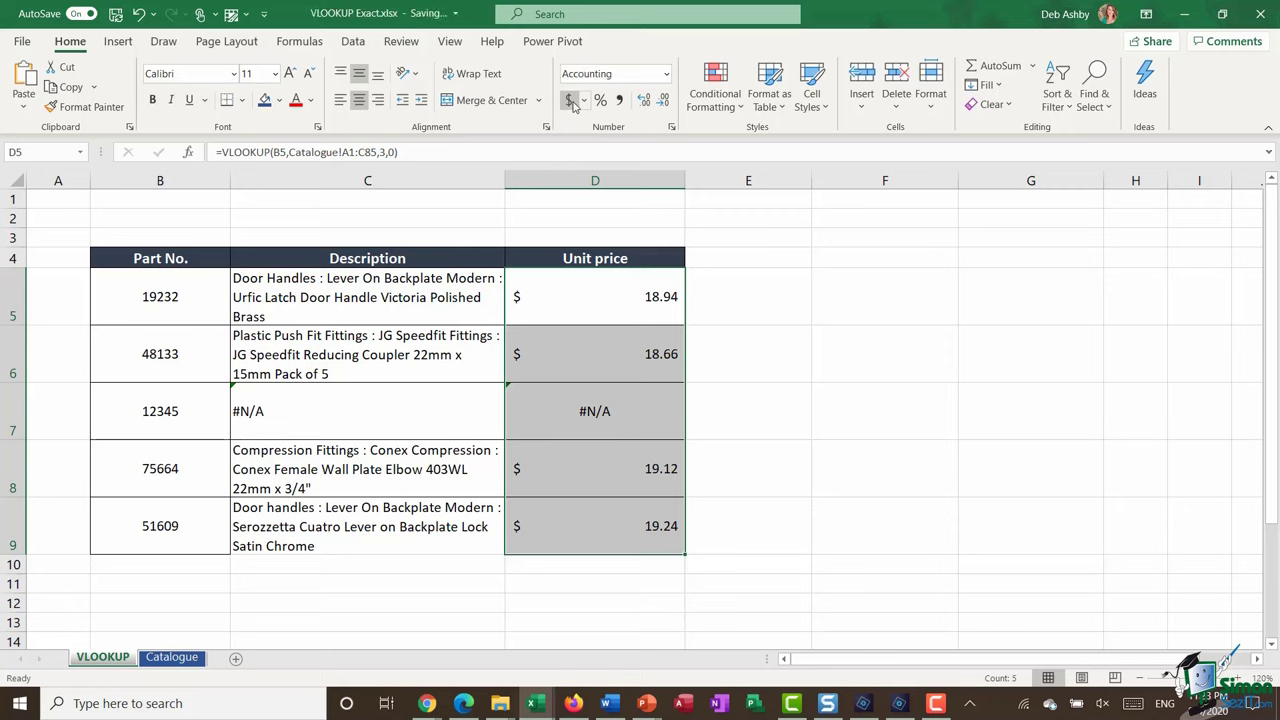
left_click(666, 75)
left_click(636, 180)
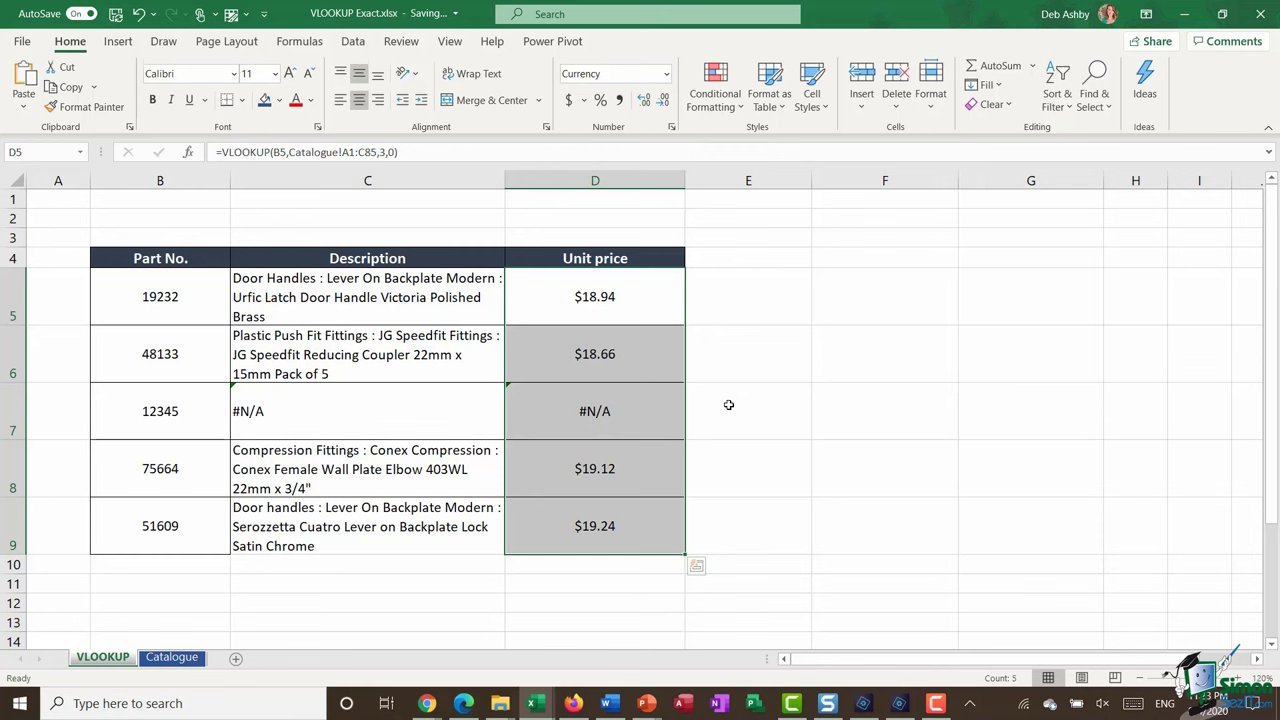
key("ctrl+Page_Down")
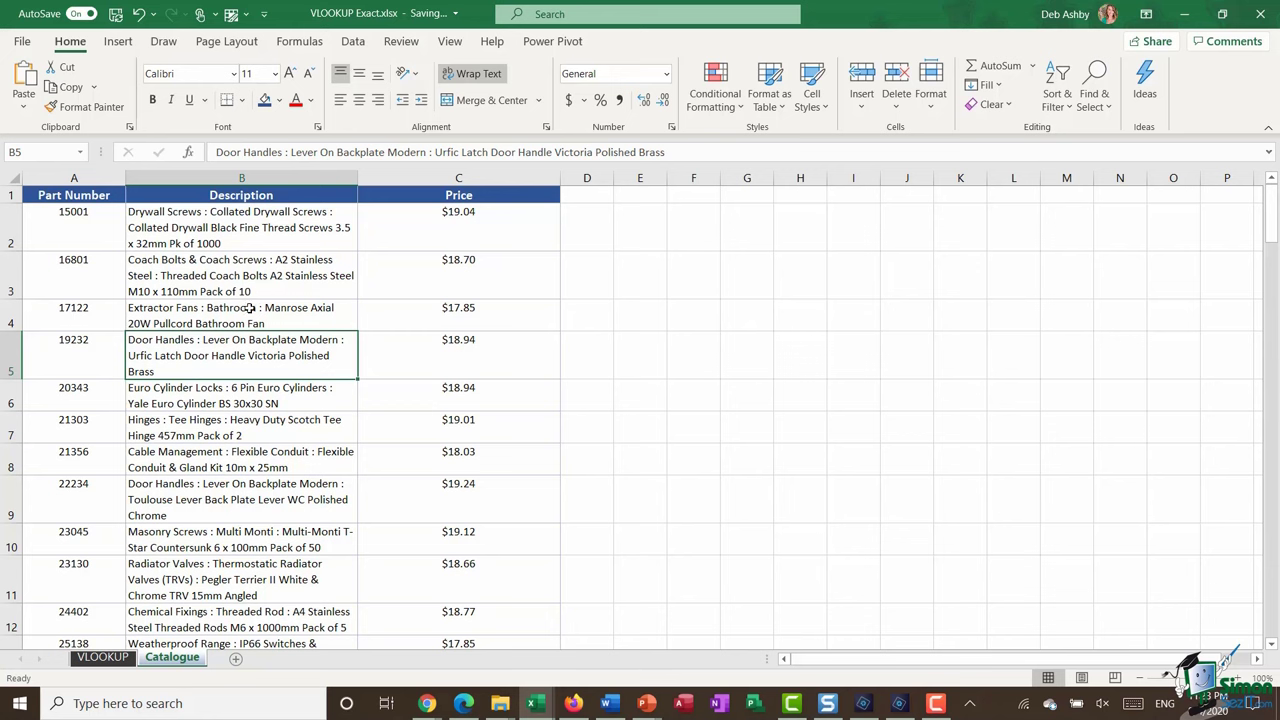
left_click(103, 657)
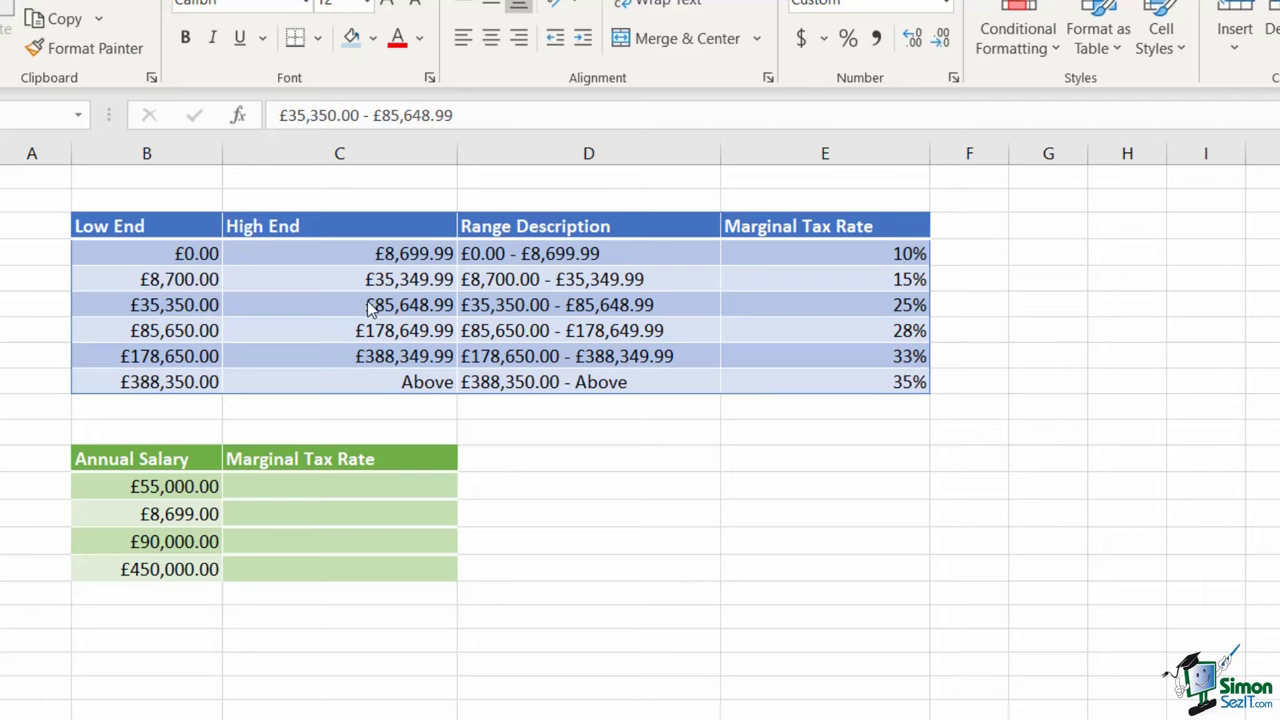
- Format the tax bracket range B3:E9 on the VLOOKUP - APPROX sheet as a table with headers, using a light blue table style
left_click(328, 308)
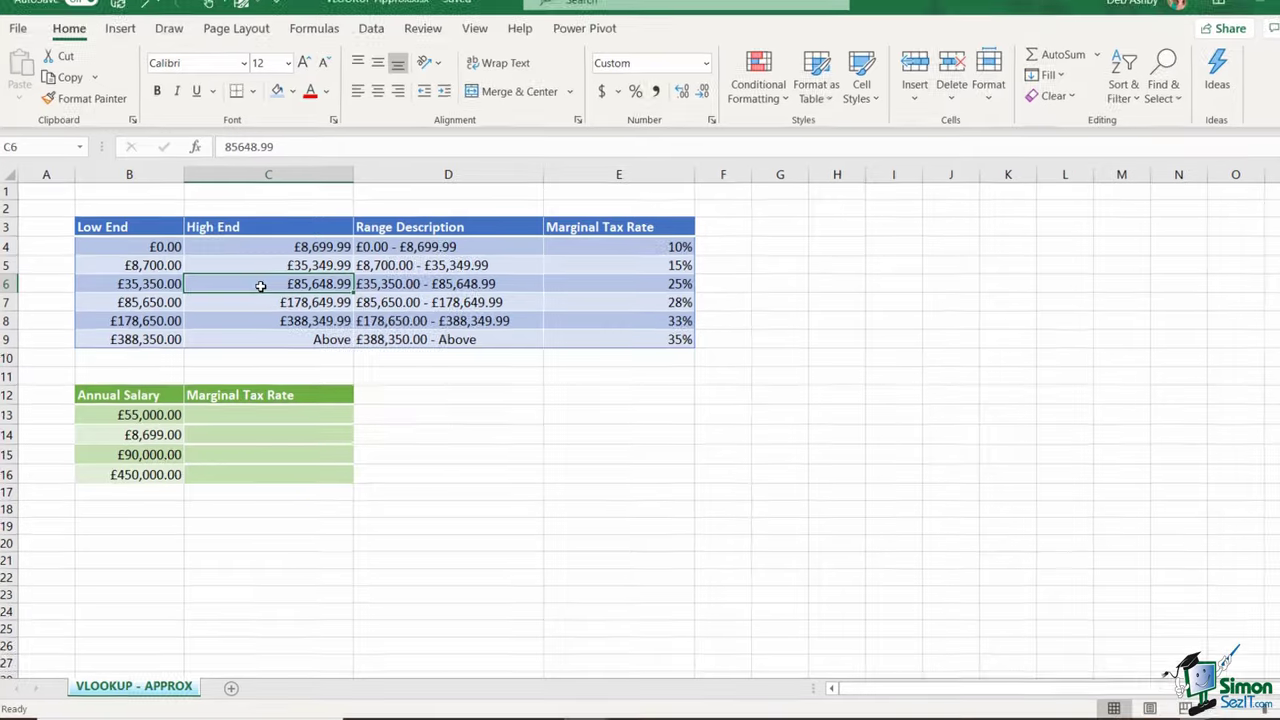
key("ctrl+a")
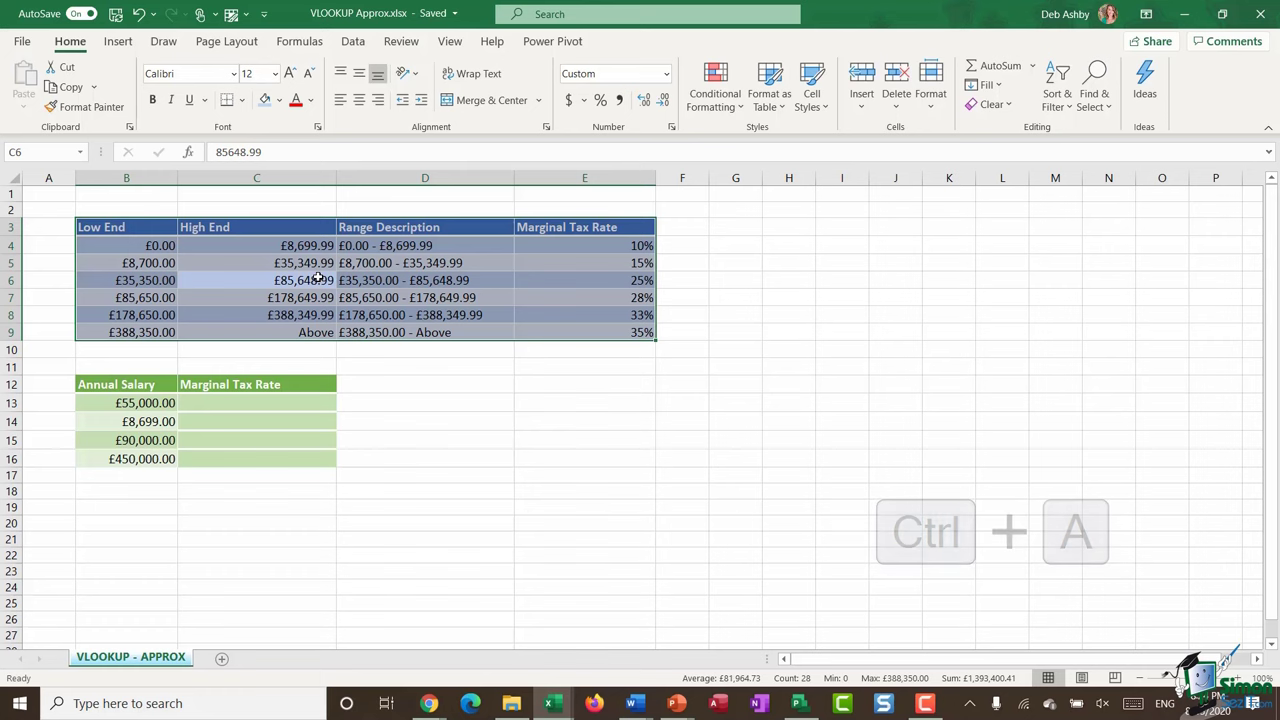
left_click(769, 90)
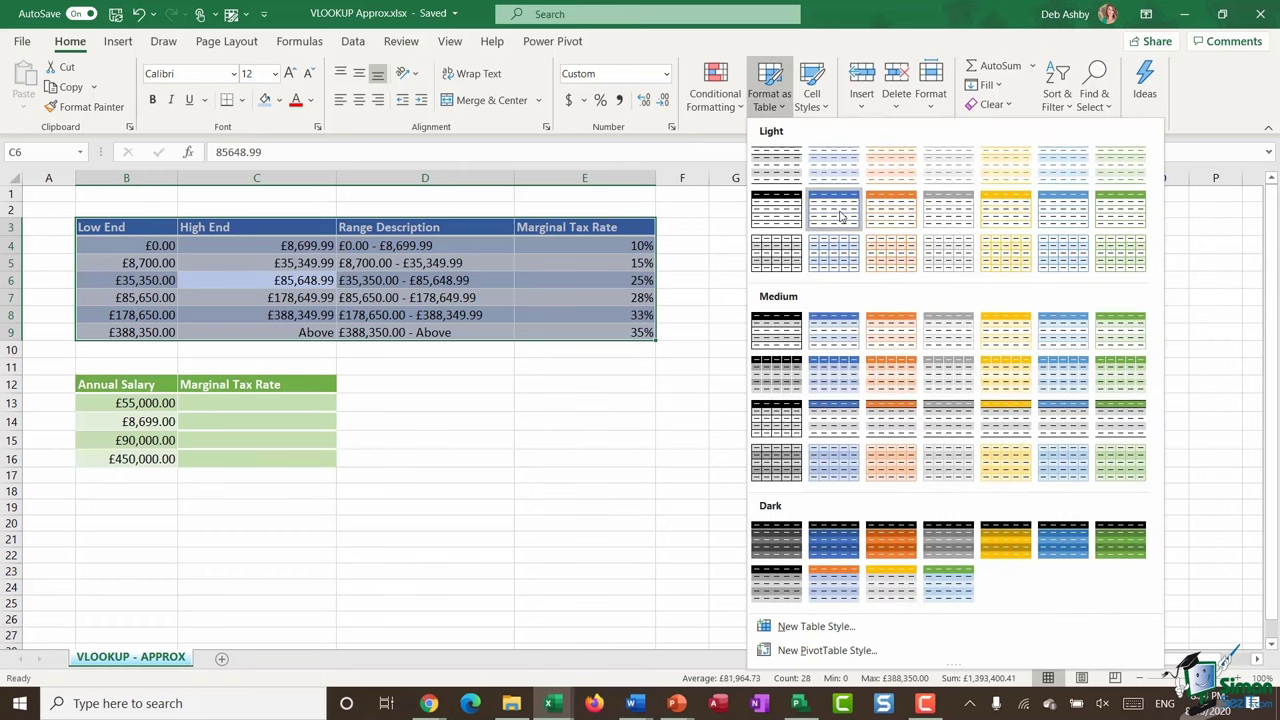
key("Escape")
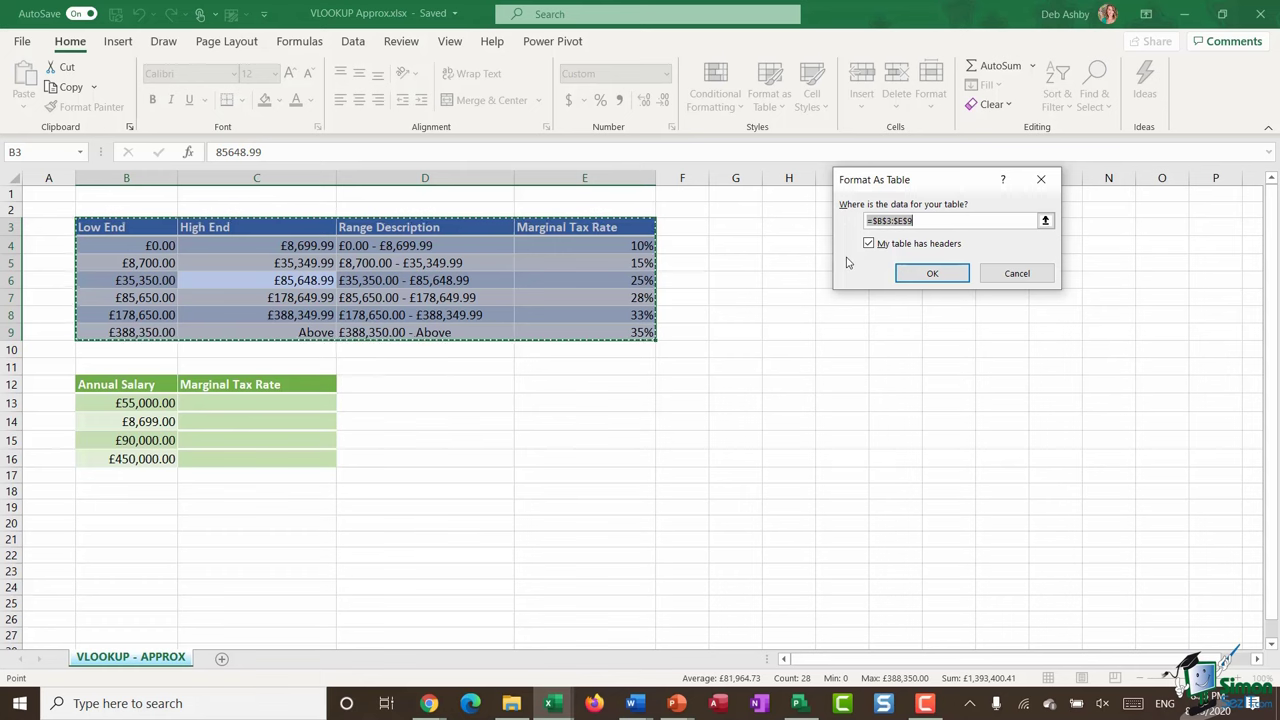
left_click(933, 274)
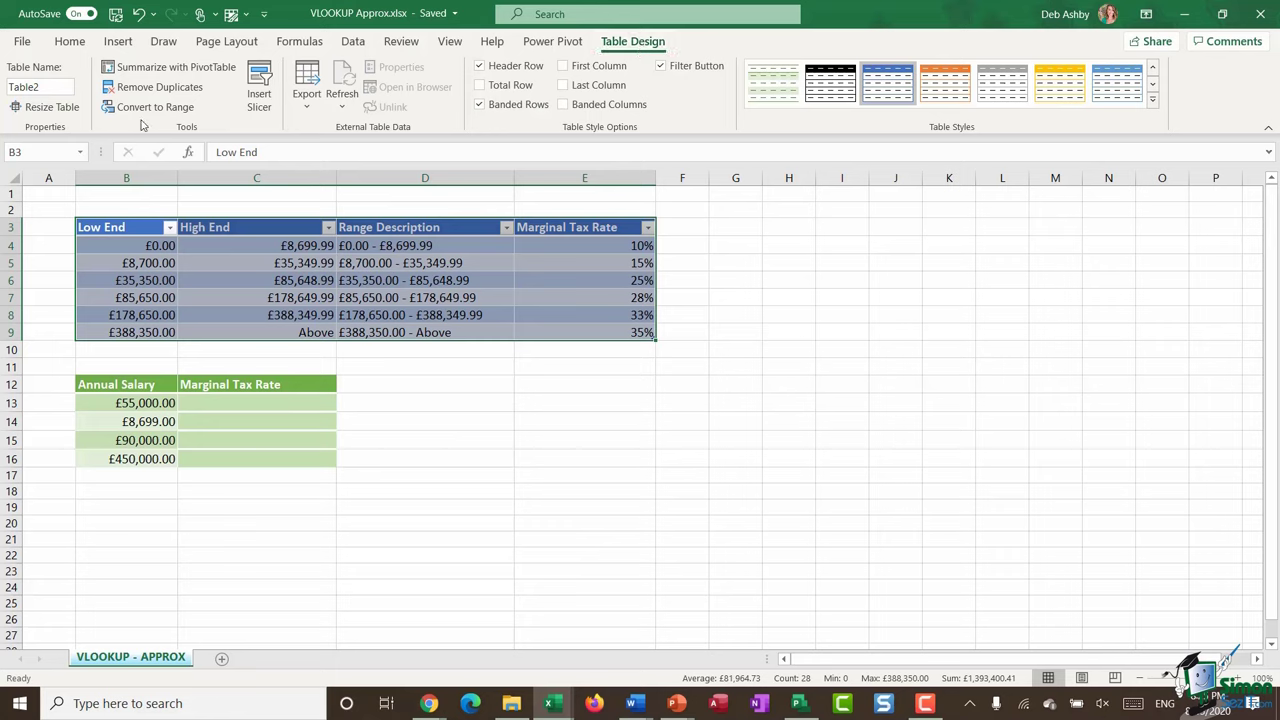
- Name the tax bracket table Tax_Rate
left_click(51, 87)
type("Tax_Rate")
key("Return")
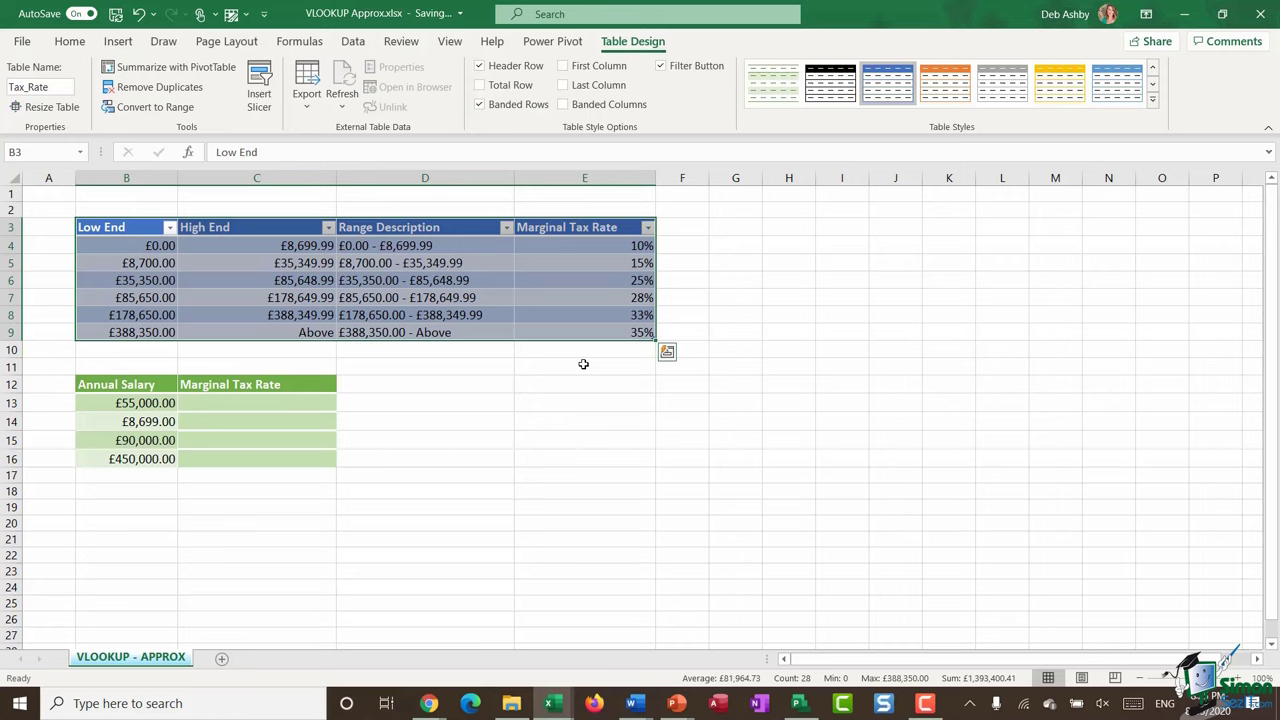
- Start a VLOOKUP formula in Marginal Tax Rate cell C13 with annual salary cell B13 as the lookup value
left_click(290, 403)
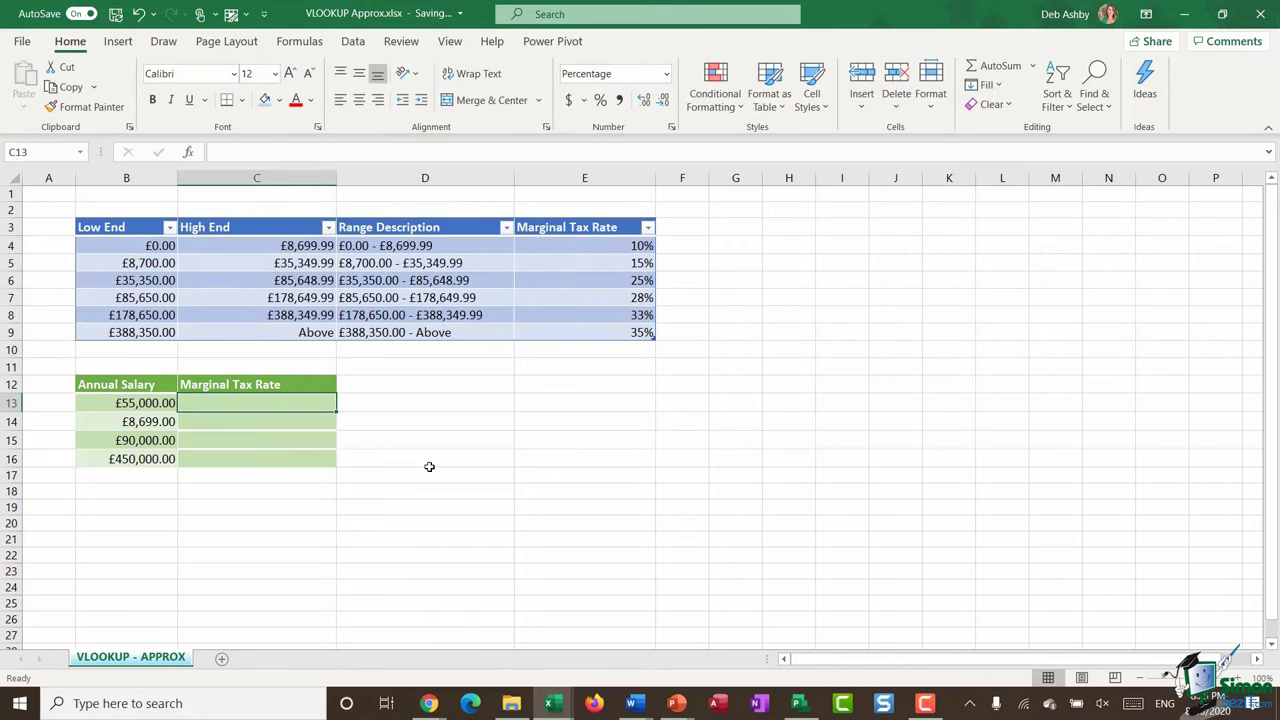
type("=VLOOKUP")
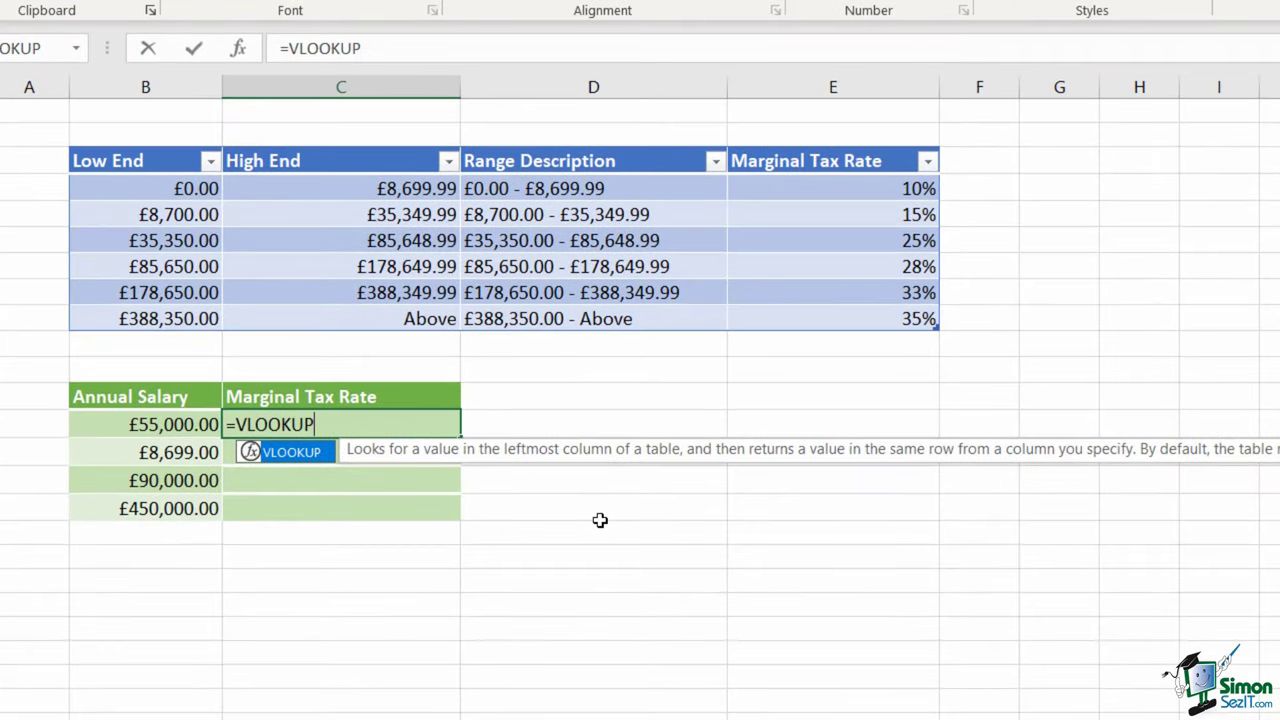
type("(")
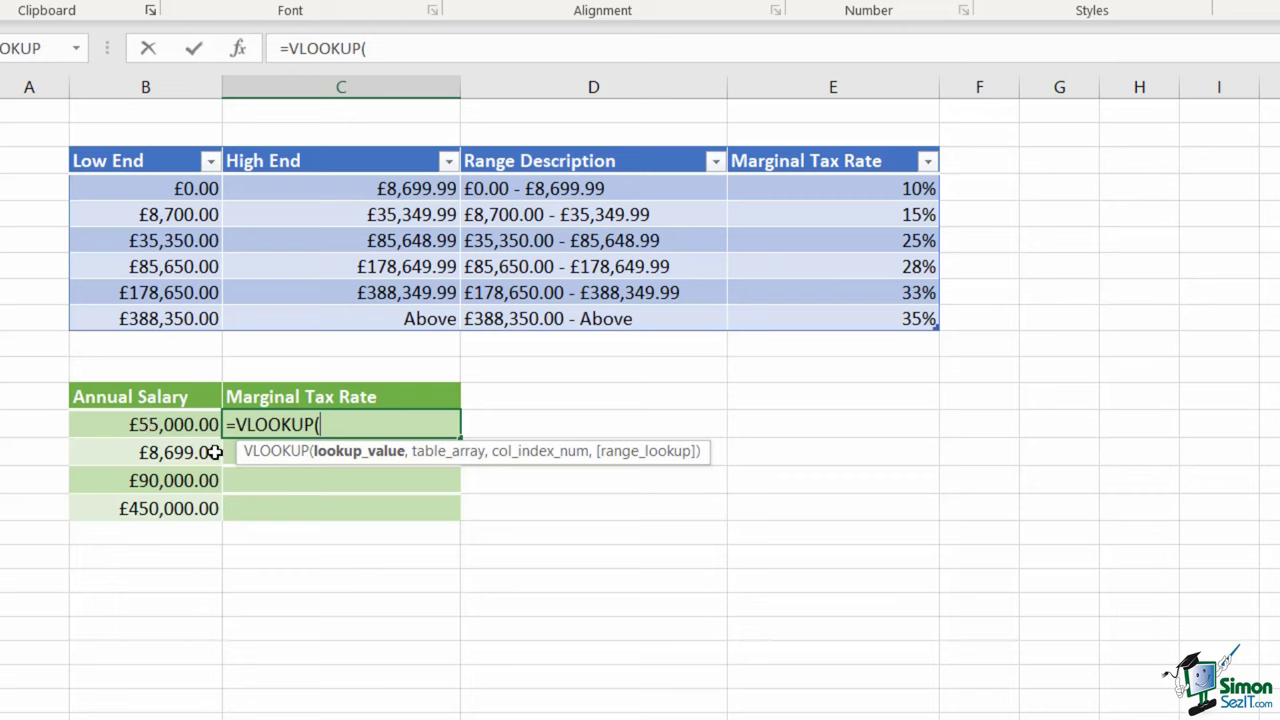
left_click(150, 422)
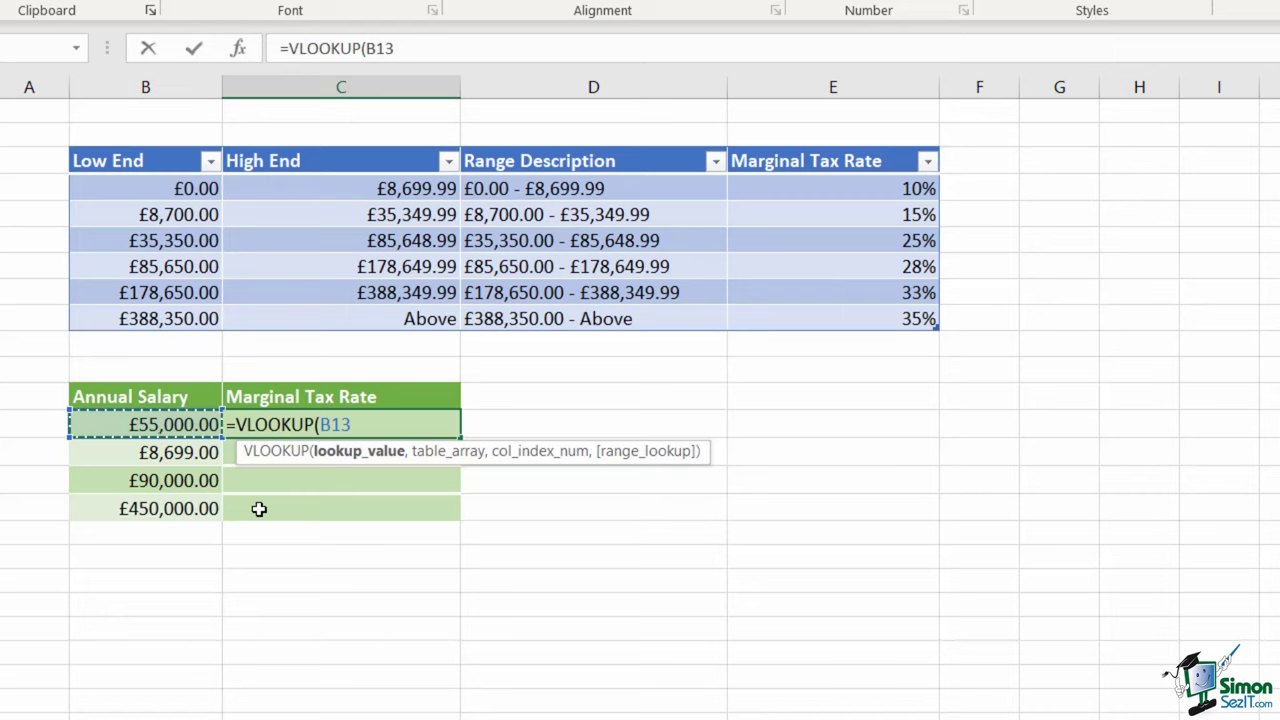
- Use the Tax_Rate table as the table array of the C13 formula
type(",")
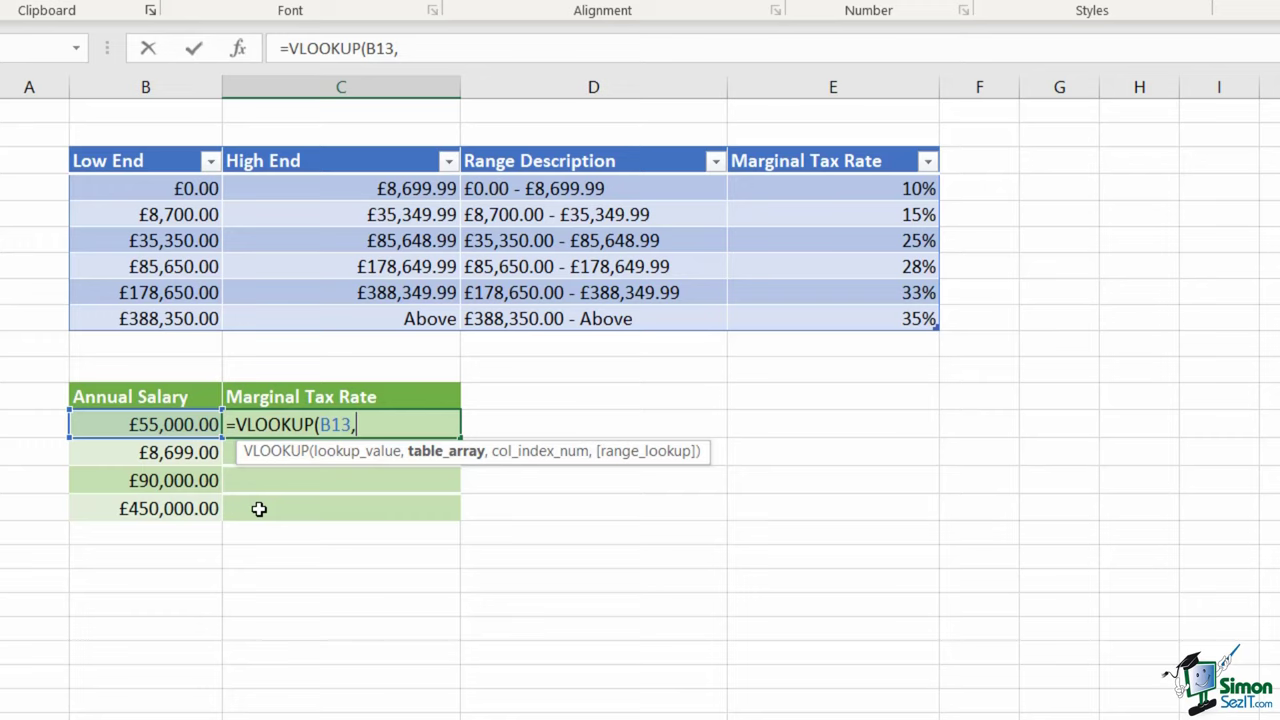
type("Tax")
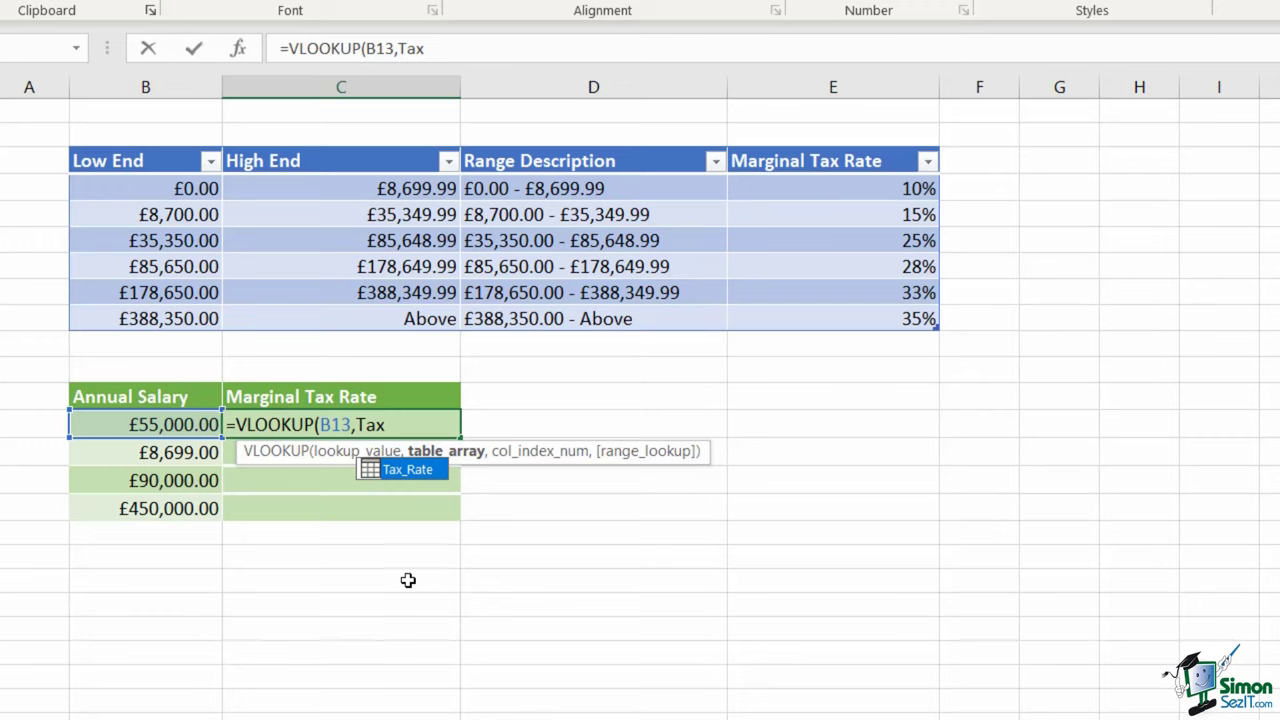
double_click(424, 477)
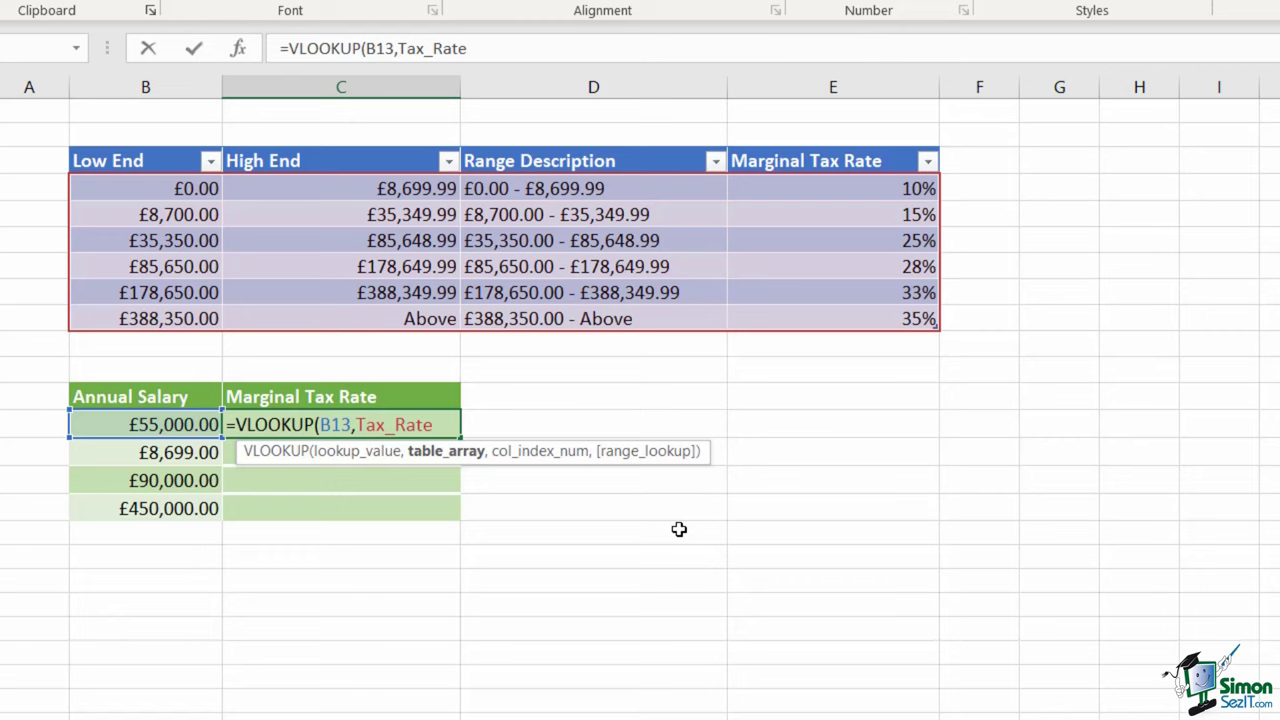
type(",")
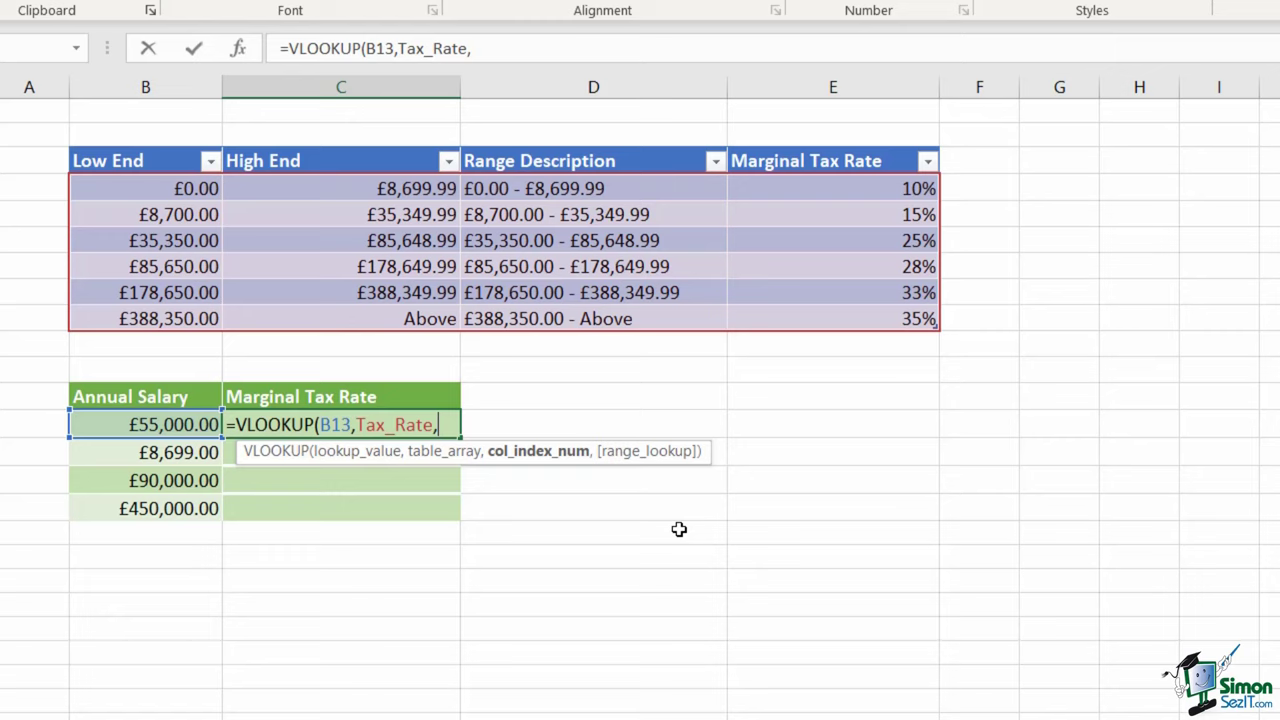
- Complete the C13 VLOOKUP with column index 4 and TRUE for approximate match, and check the result against its Tax_Rate bracket
type("4,")
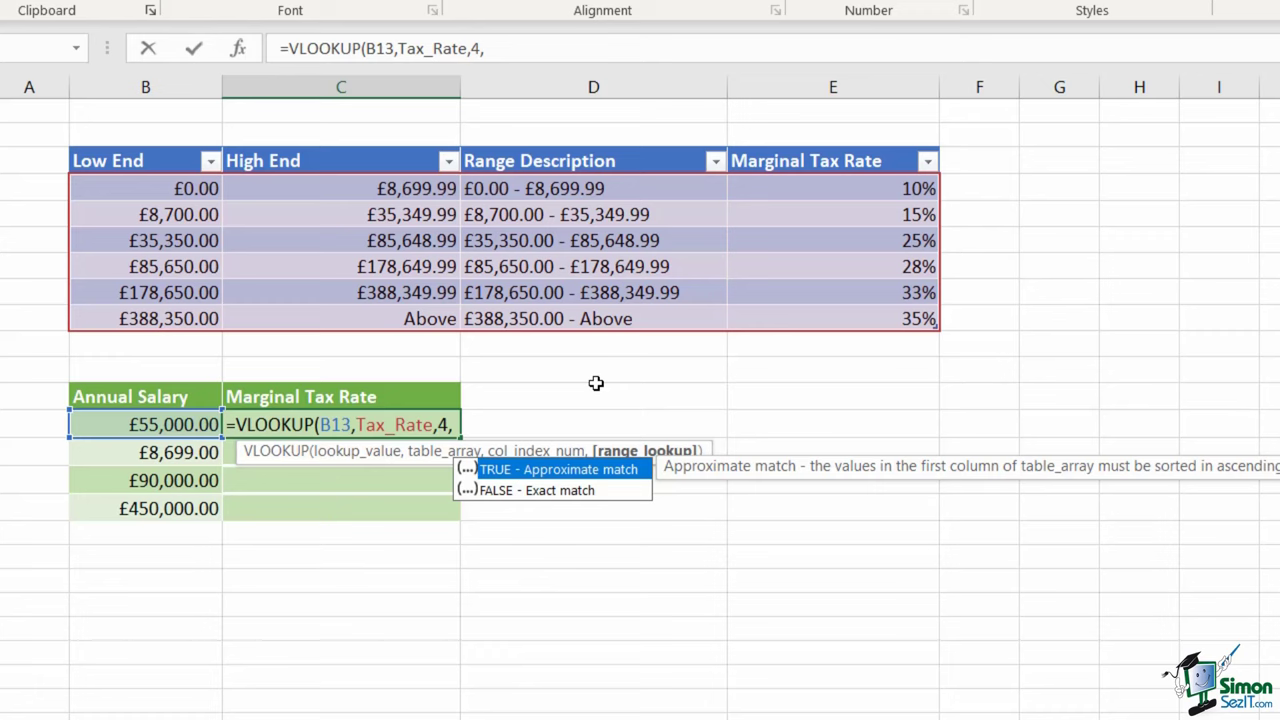
type("TRUE")
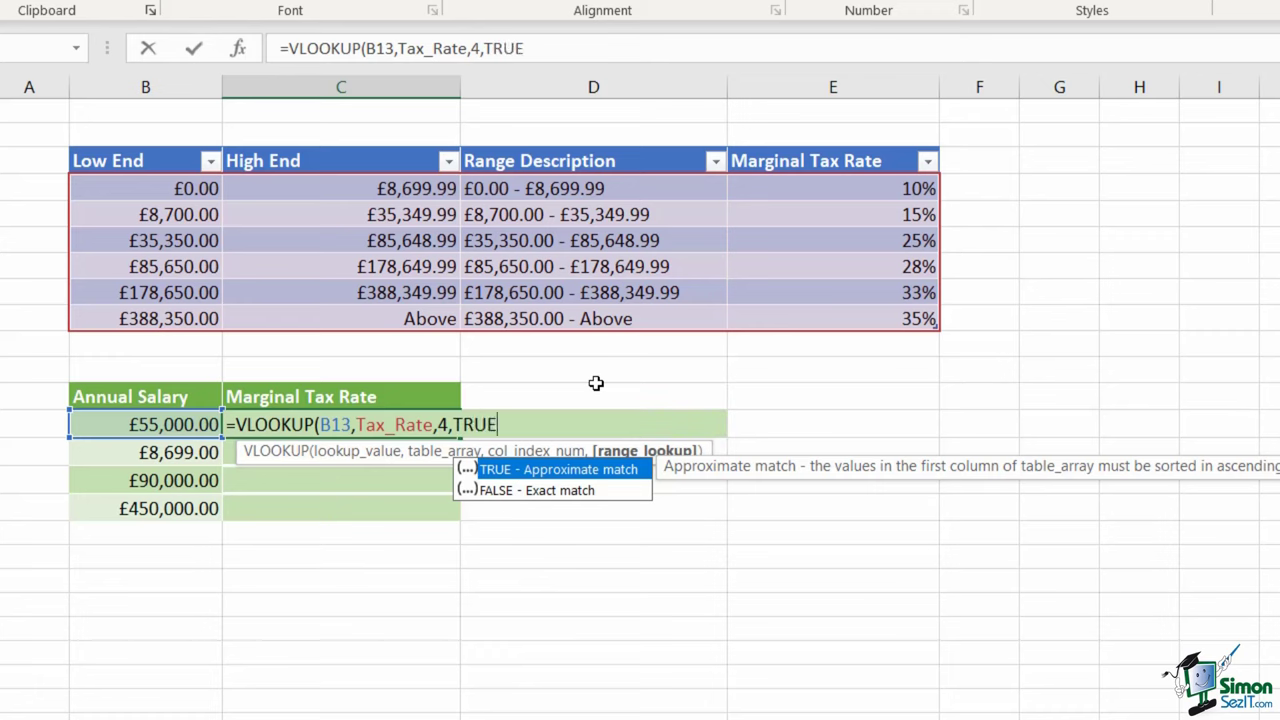
type(")")
key("Return")
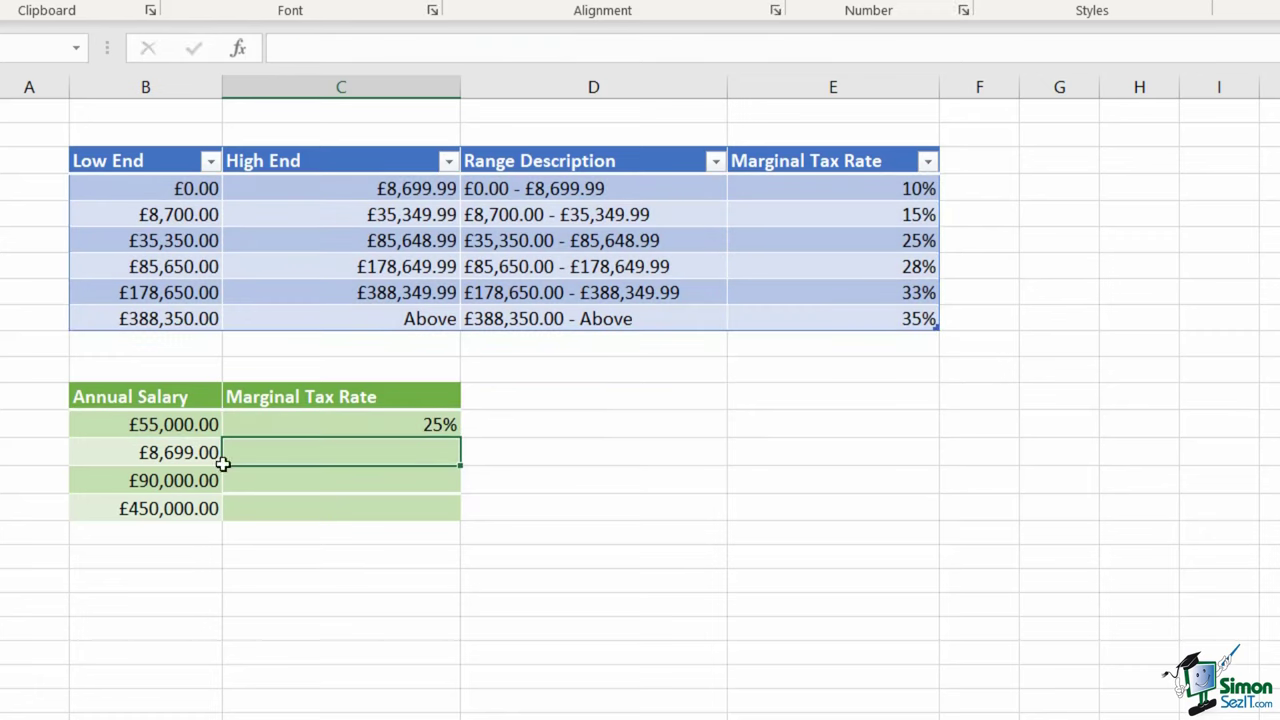
left_click(847, 244)
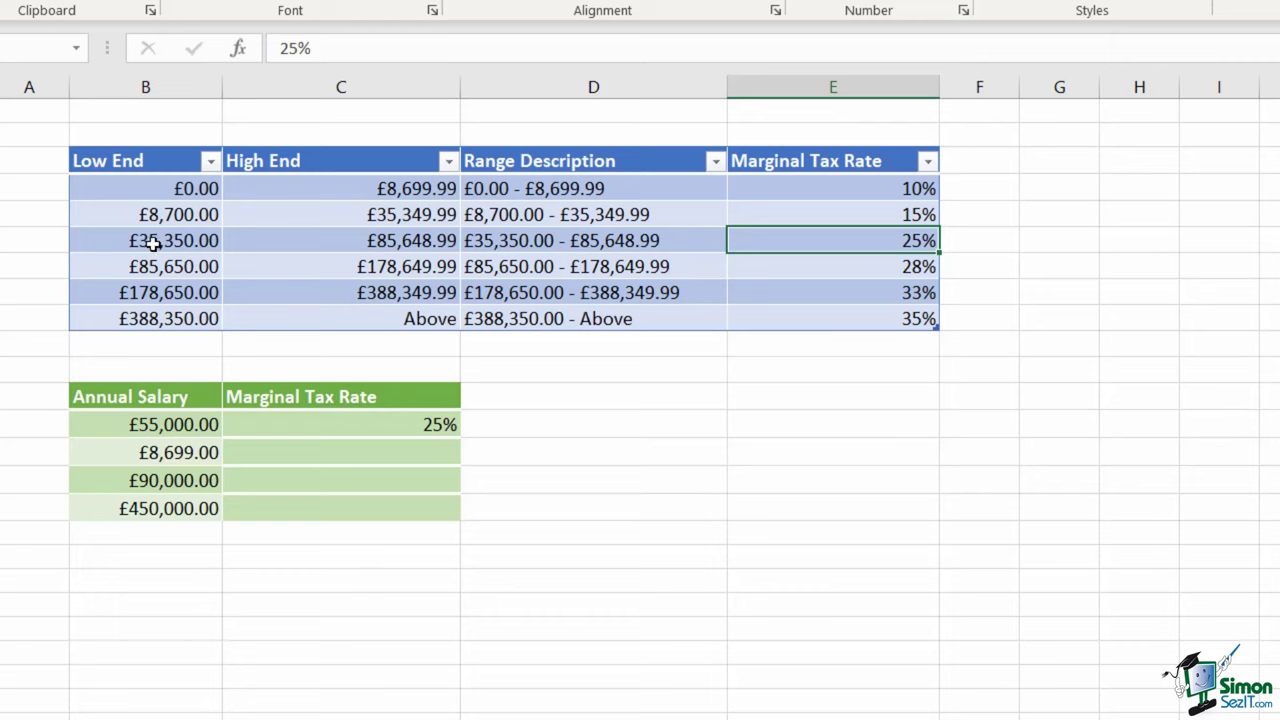
left_click_drag(134, 240, 374, 238)
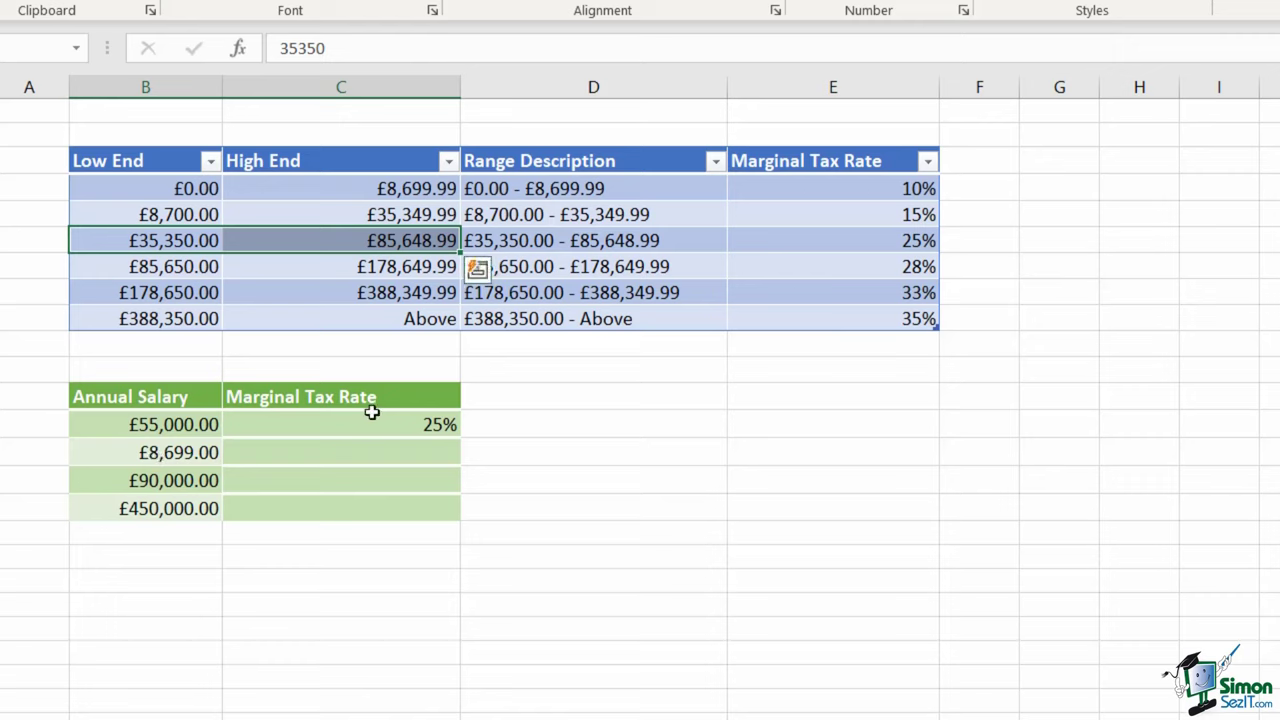
left_click(369, 420)
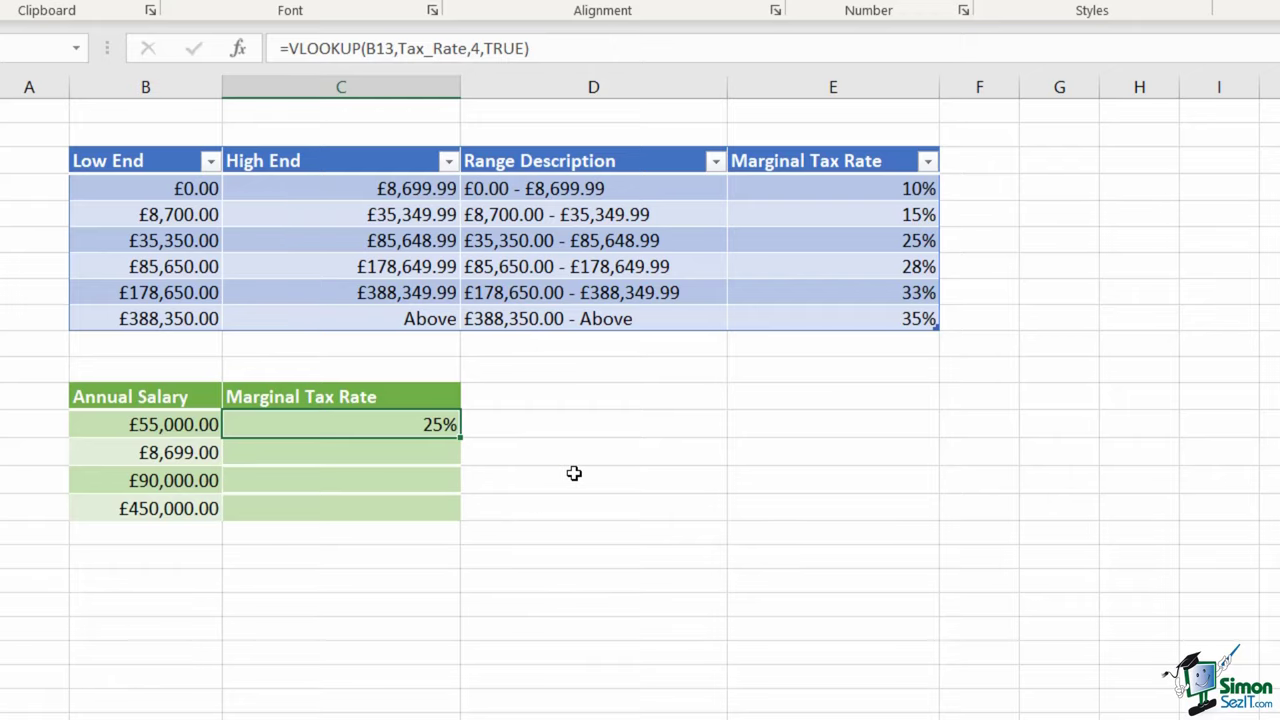
- Insert a VLOOKUP function in C14 with B14 as the lookup value and Tax_Rate as the table array
left_click(320, 454)
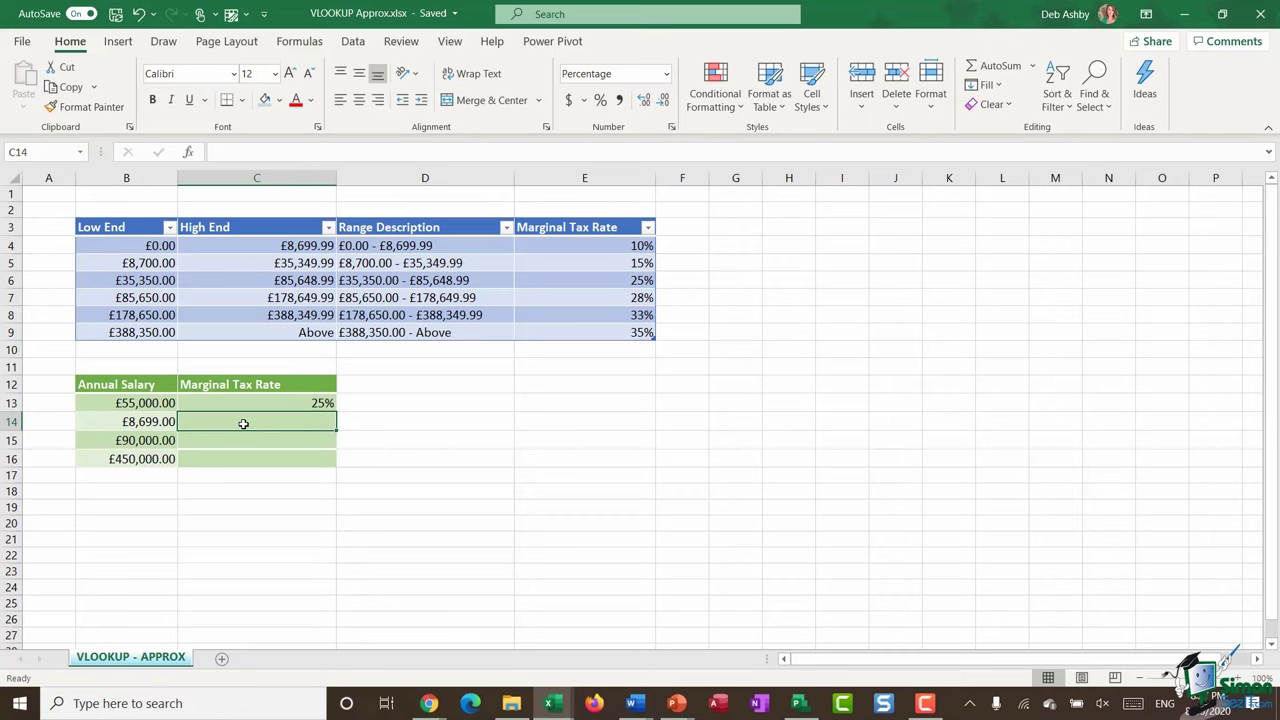
left_click(190, 153)
left_click_drag(905, 85, 786, 236)
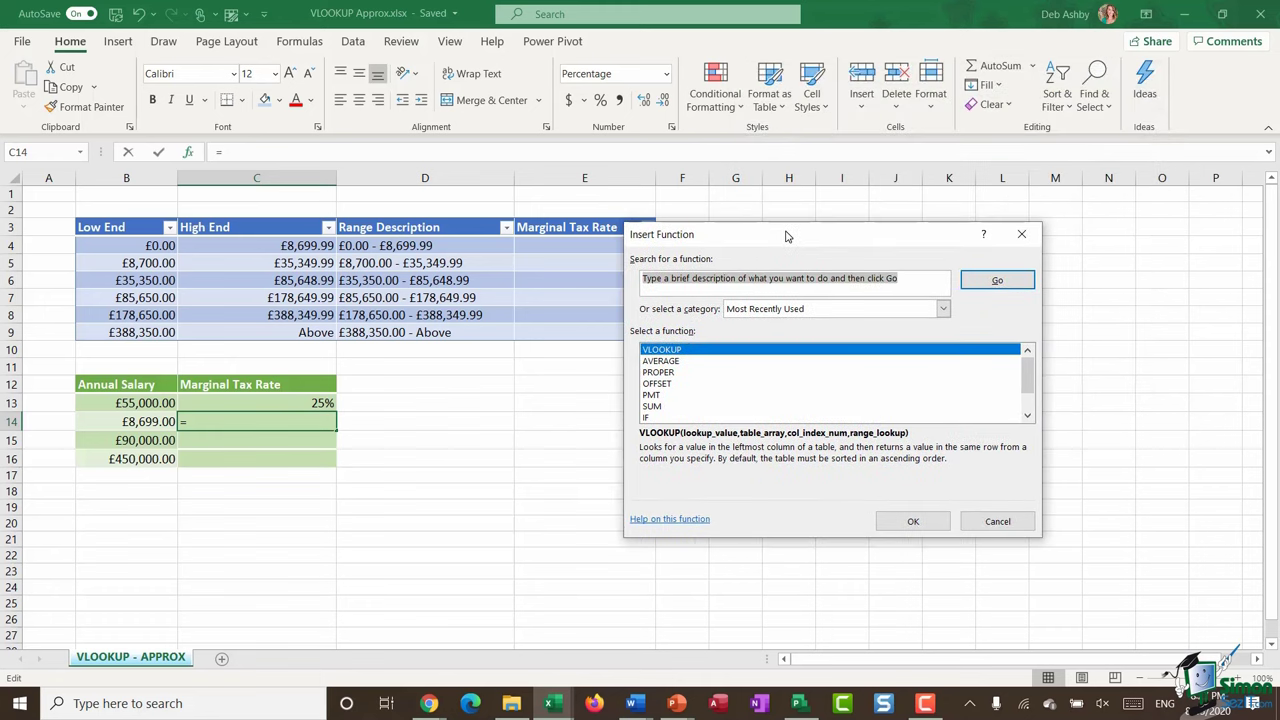
double_click(698, 353)
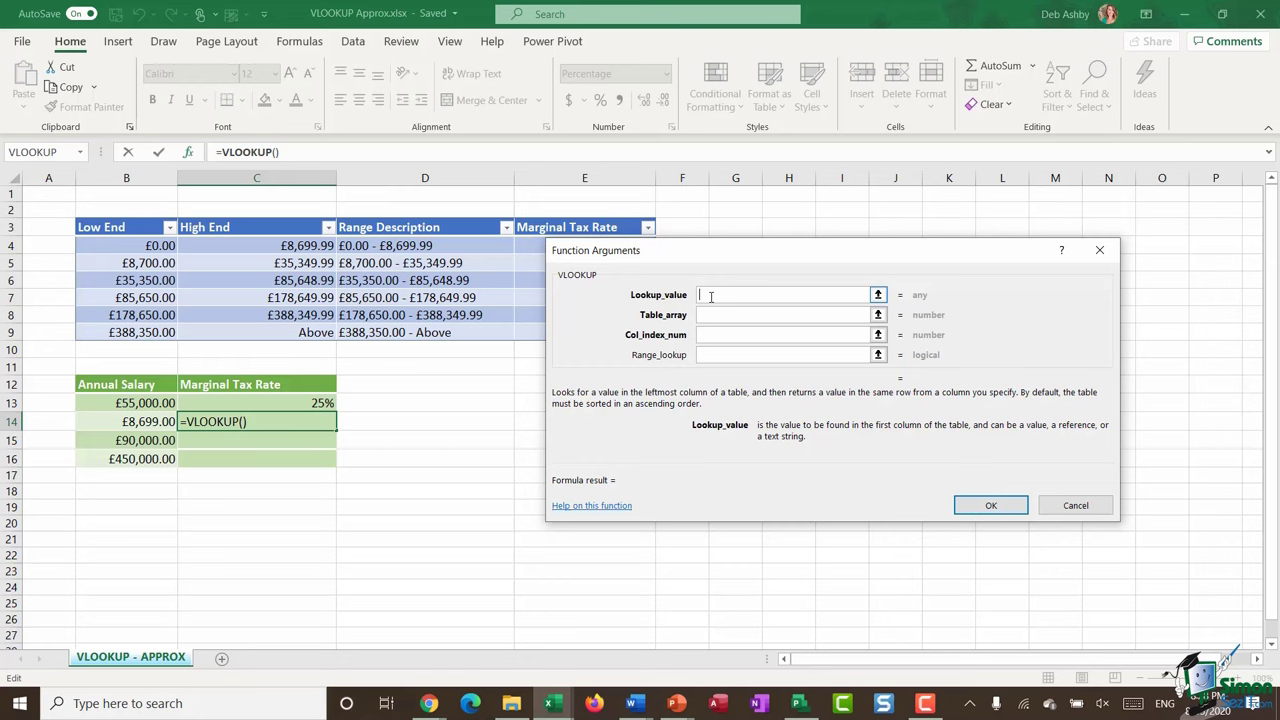
left_click(121, 421)
left_click(703, 314)
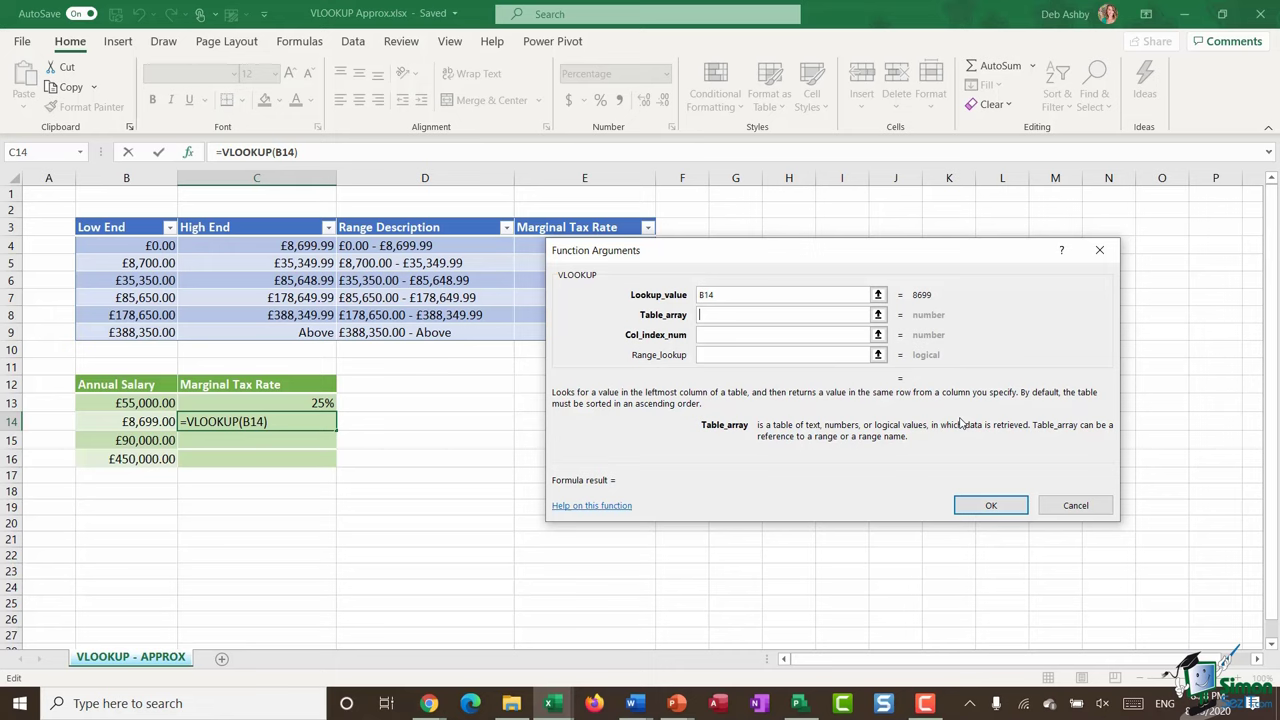
type("Tax_Rate")
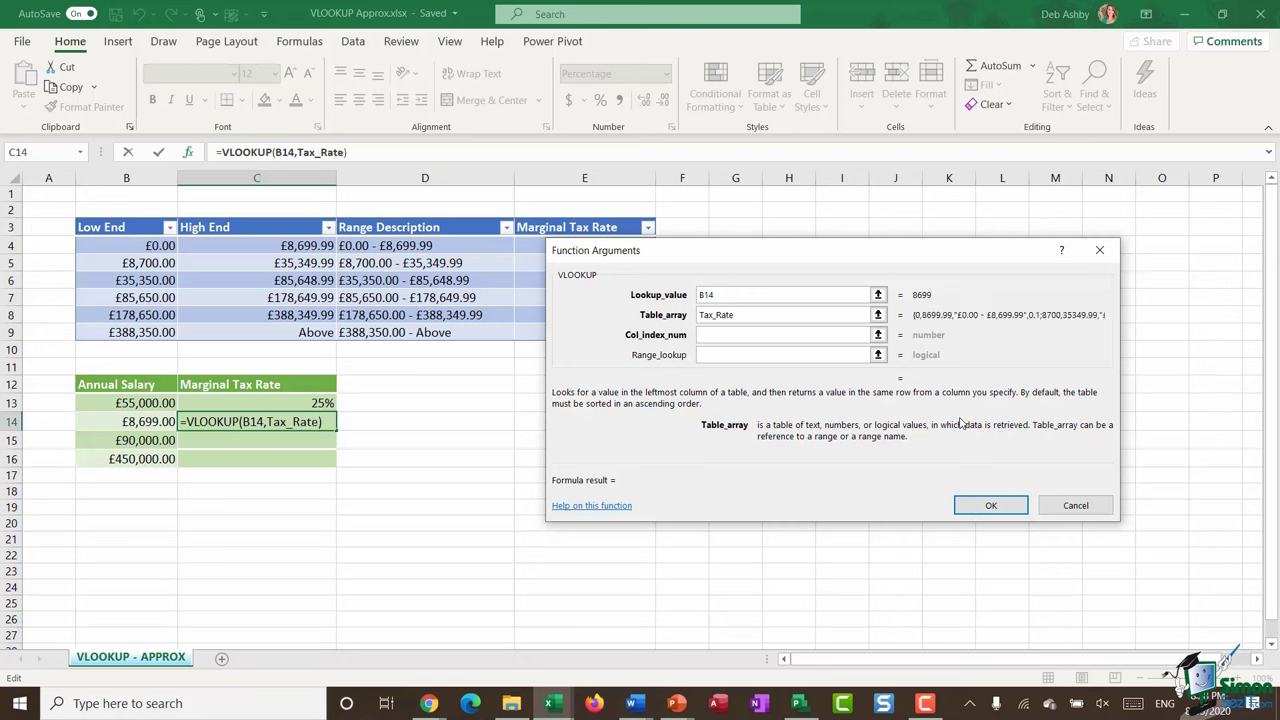
- Set the C14 VLOOKUP's column index to 4 and its range lookup to 1, and enter the formula
left_click(750, 338)
type("4")
left_click(720, 355)
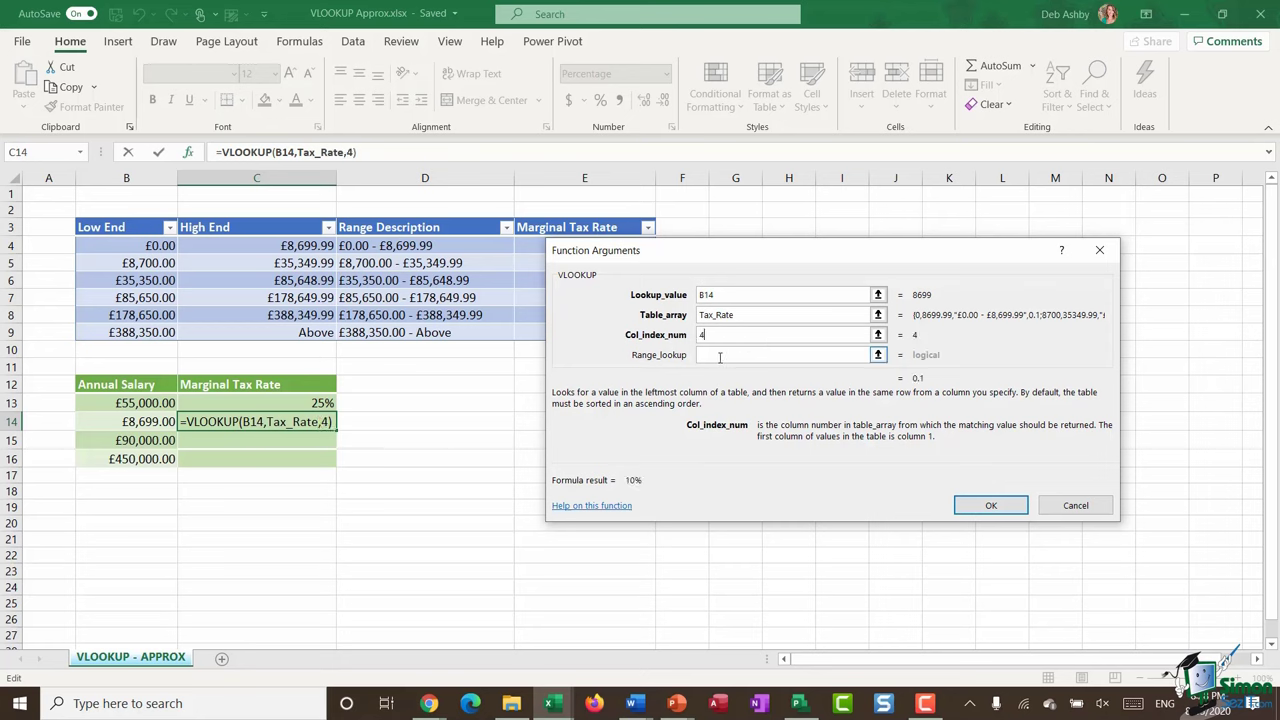
type("TRUE")
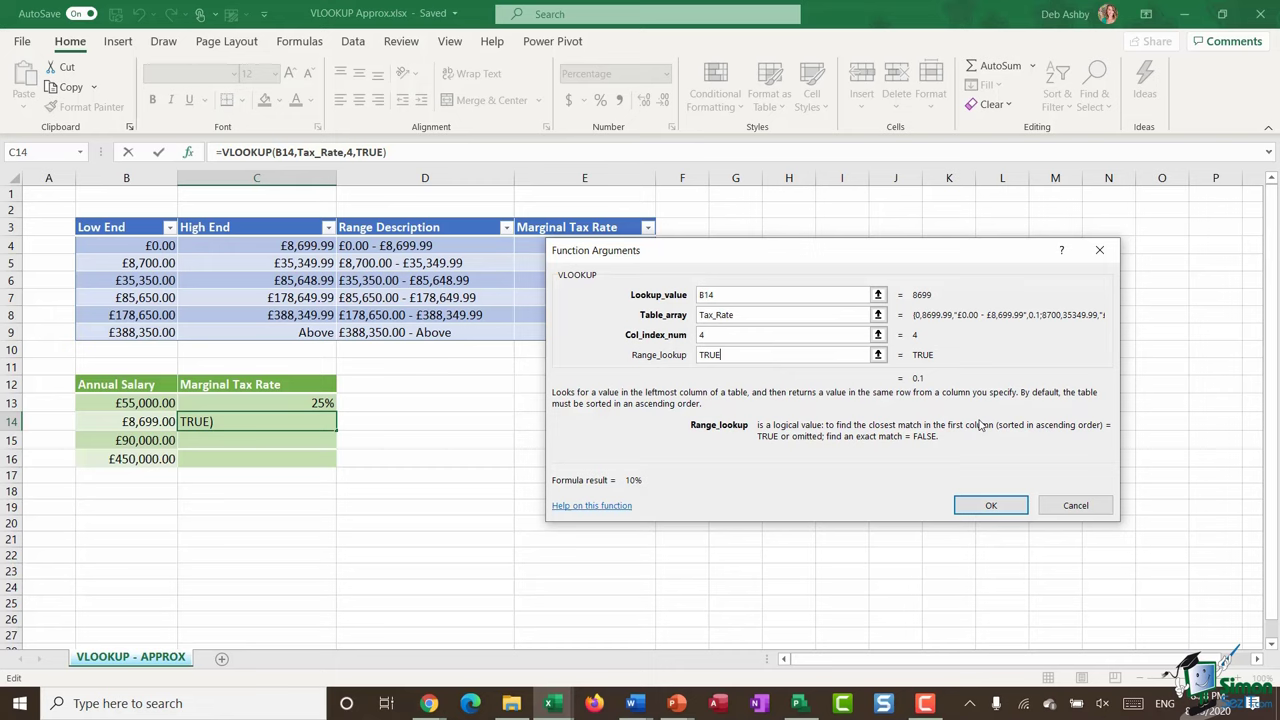
key("BackSpace")
key("BackSpace")
key("BackSpace")
type("1")
left_click(988, 505)
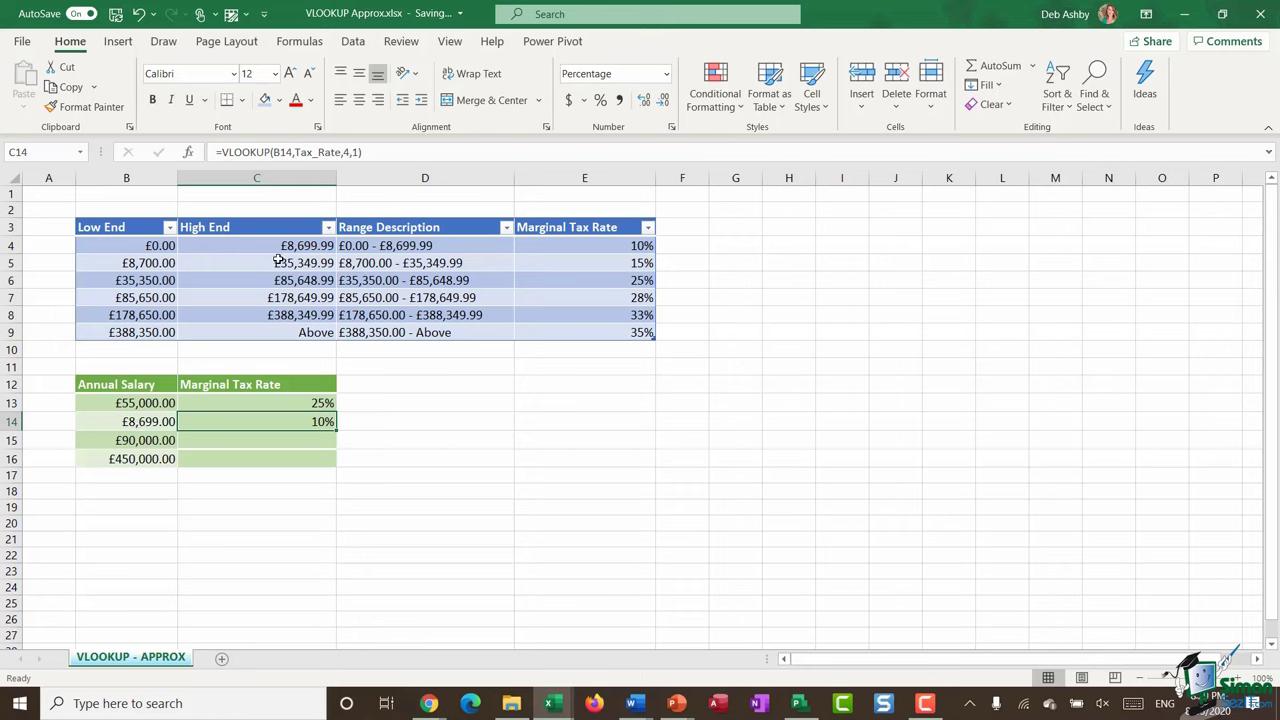
- Check the C14 rate against the first tax bracket and fill the C14 formula down to C16
left_click(140, 424)
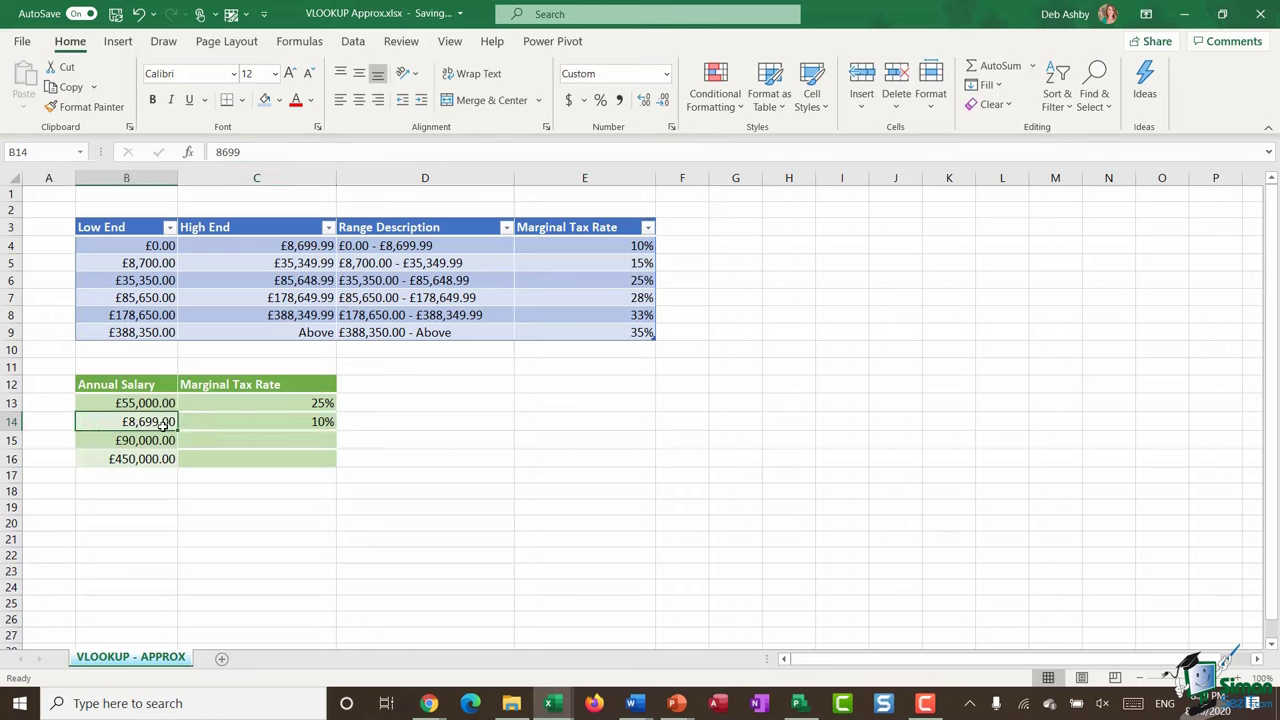
left_click(289, 245)
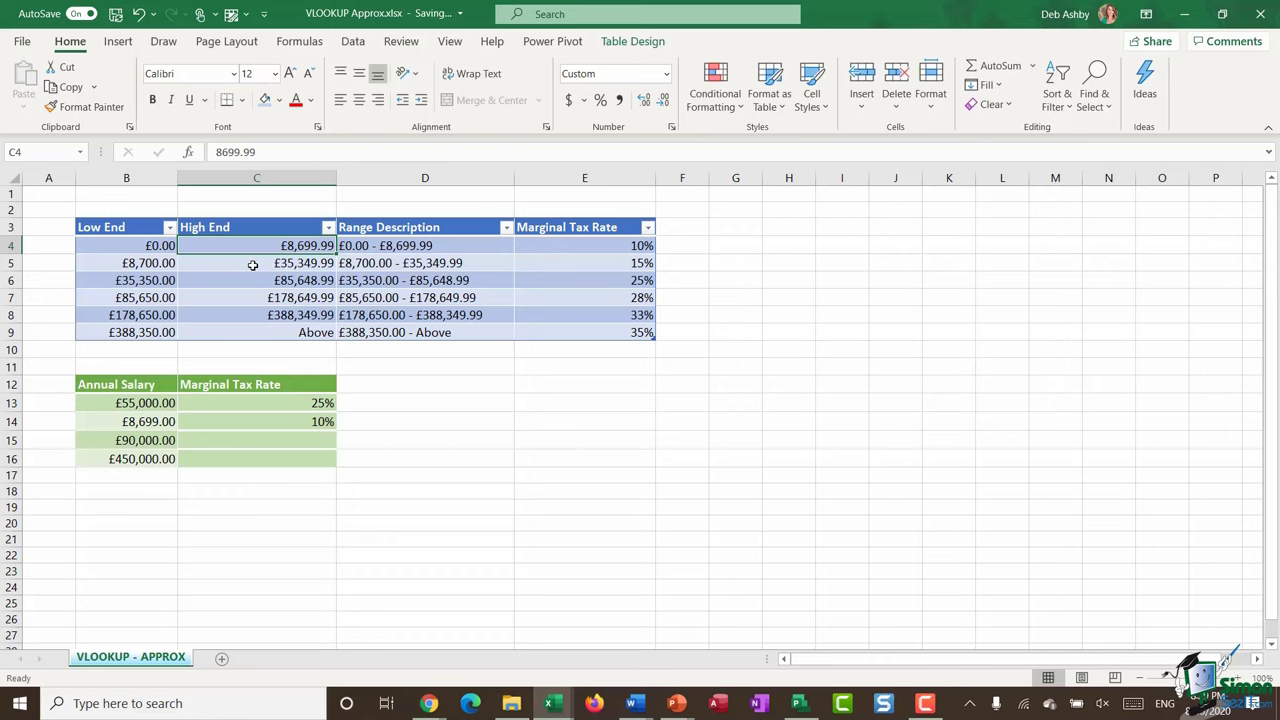
left_click(615, 248)
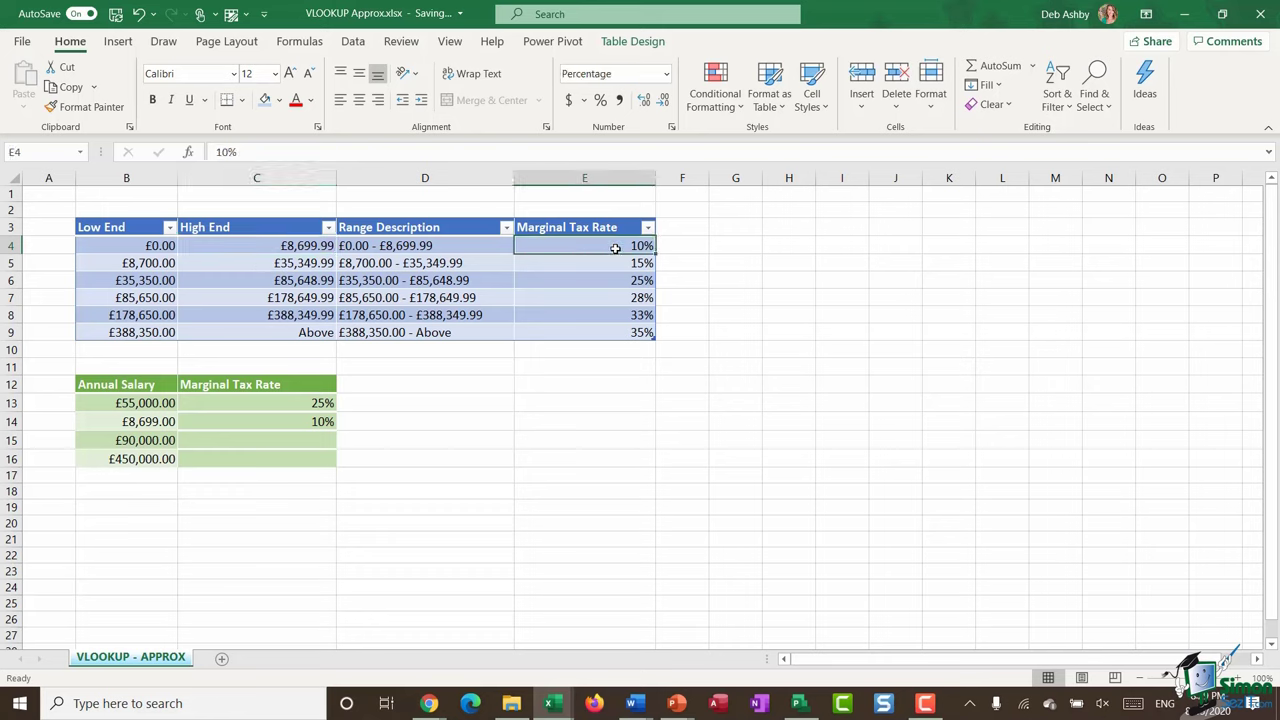
left_click(299, 421)
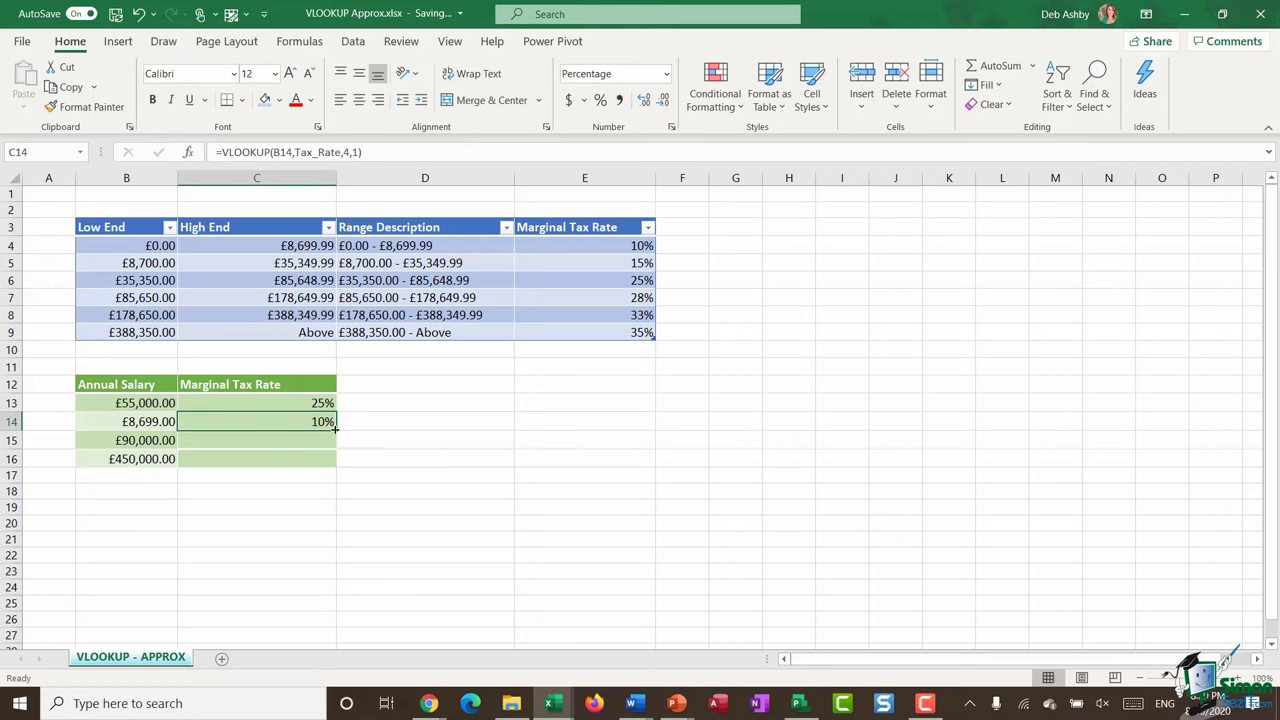
double_click(336, 427)
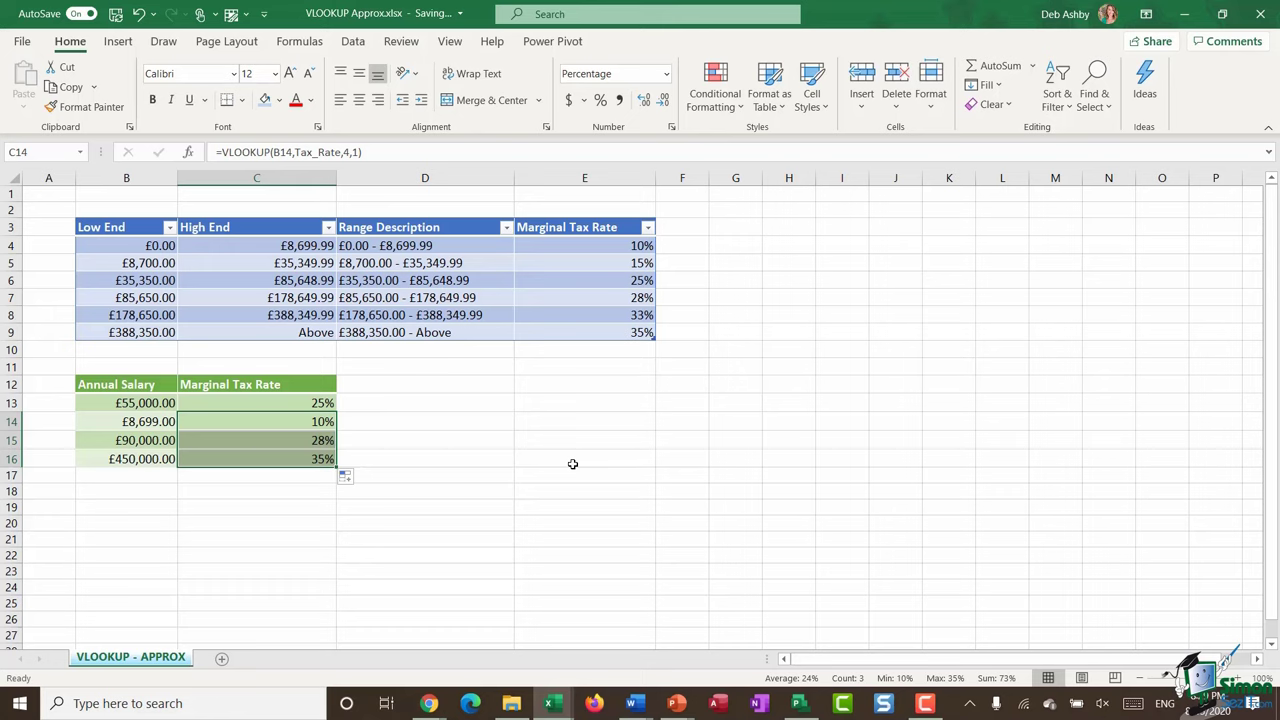
- Compare the marginal tax rates in C15 and C16 with the salary brackets and rates in the Tax_Rate table
left_click(257, 443)
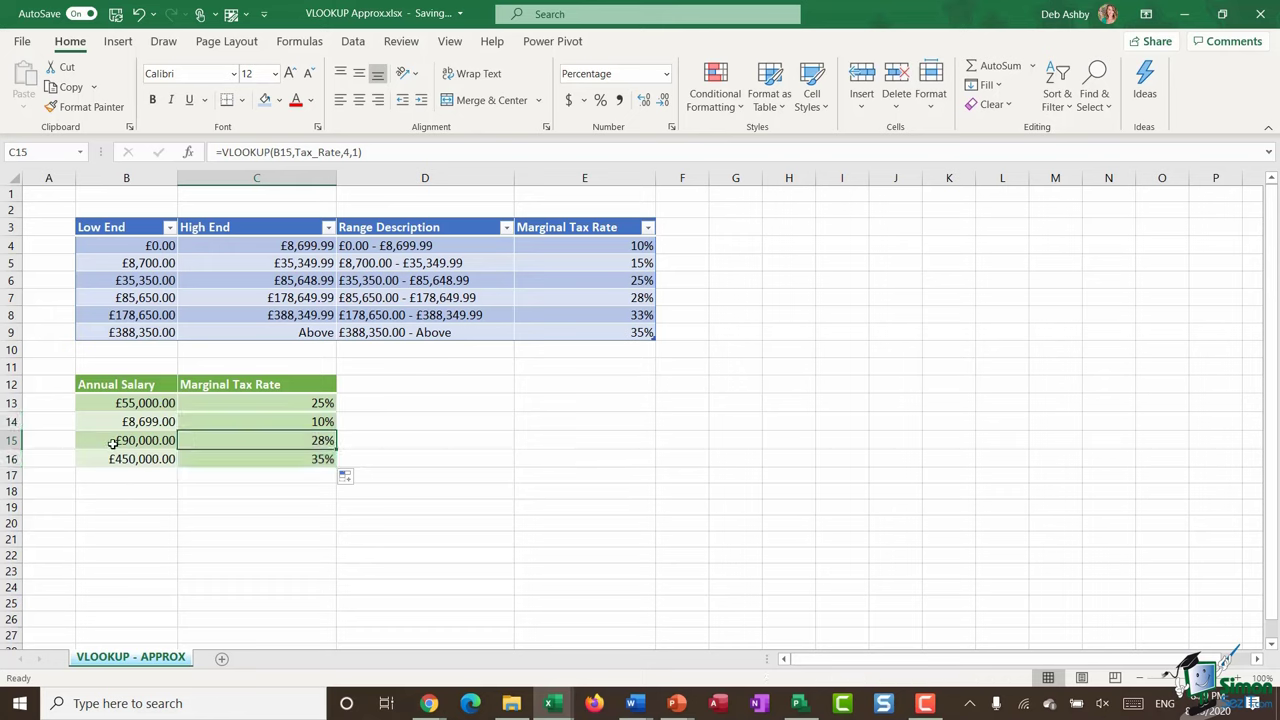
left_click(113, 444)
left_click(150, 297)
left_click(612, 299)
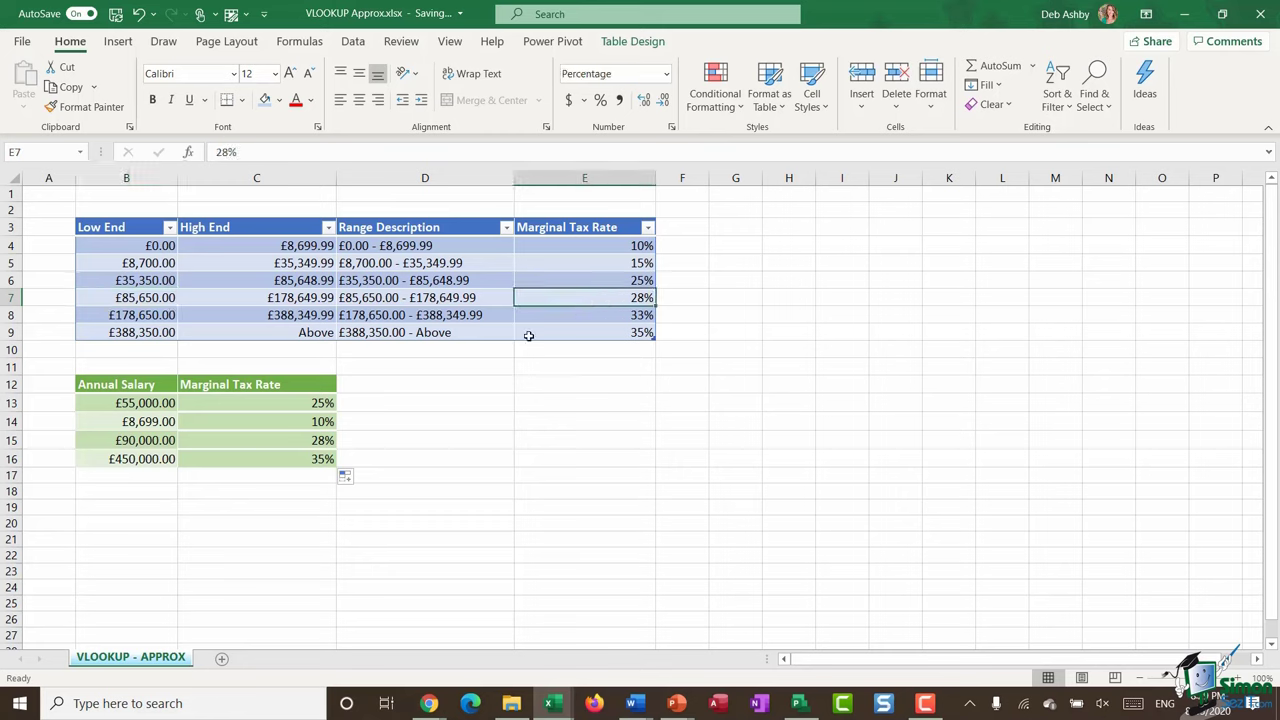
left_click(130, 462)
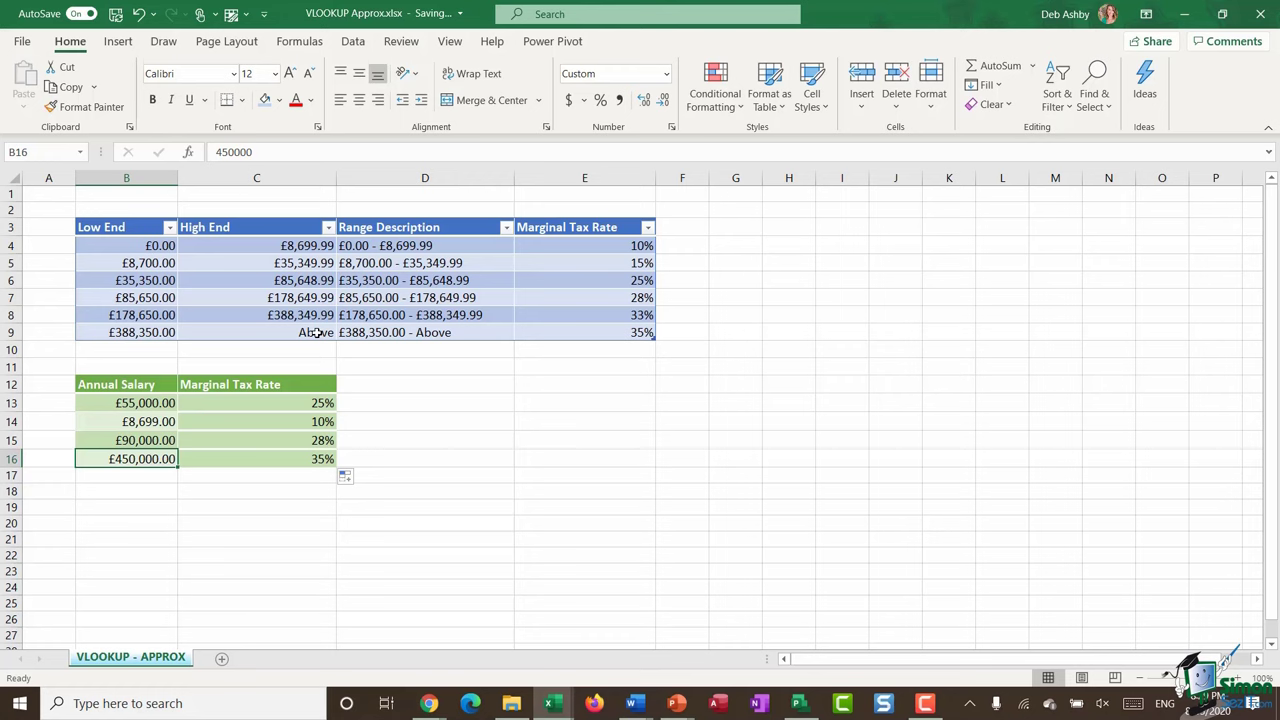
left_click(316, 332)
left_click(642, 332)
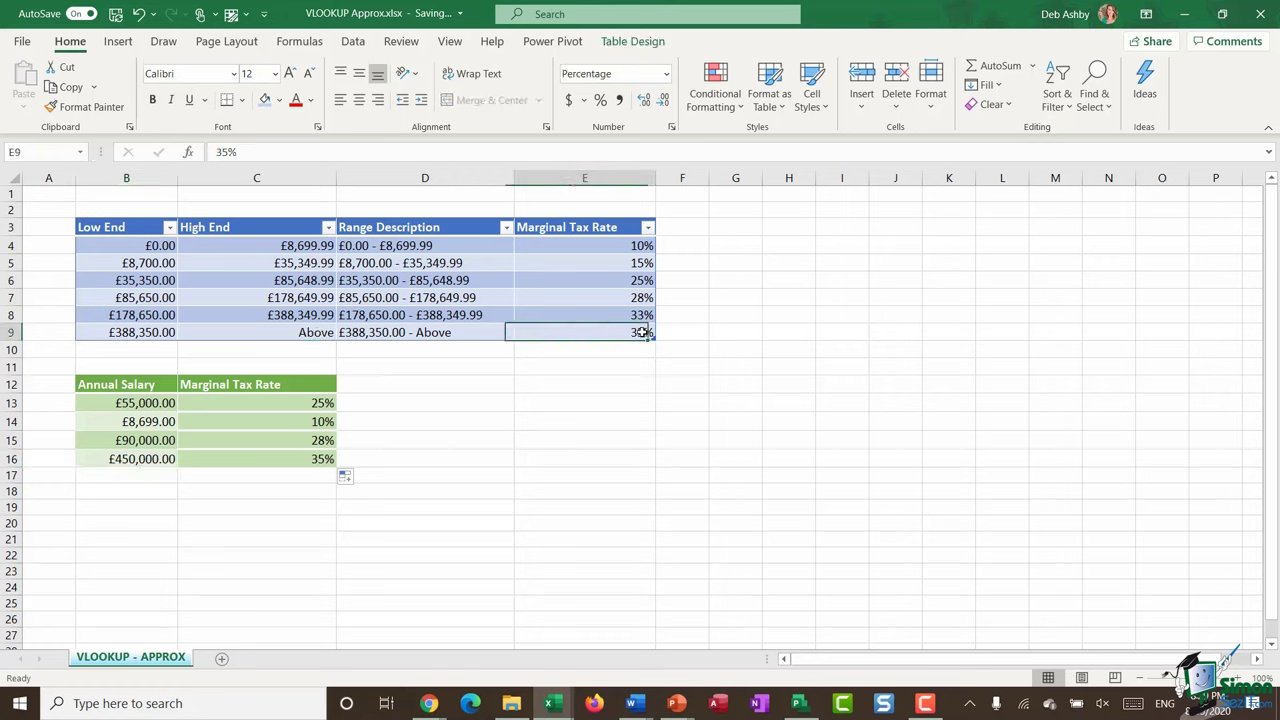
left_click(316, 458)
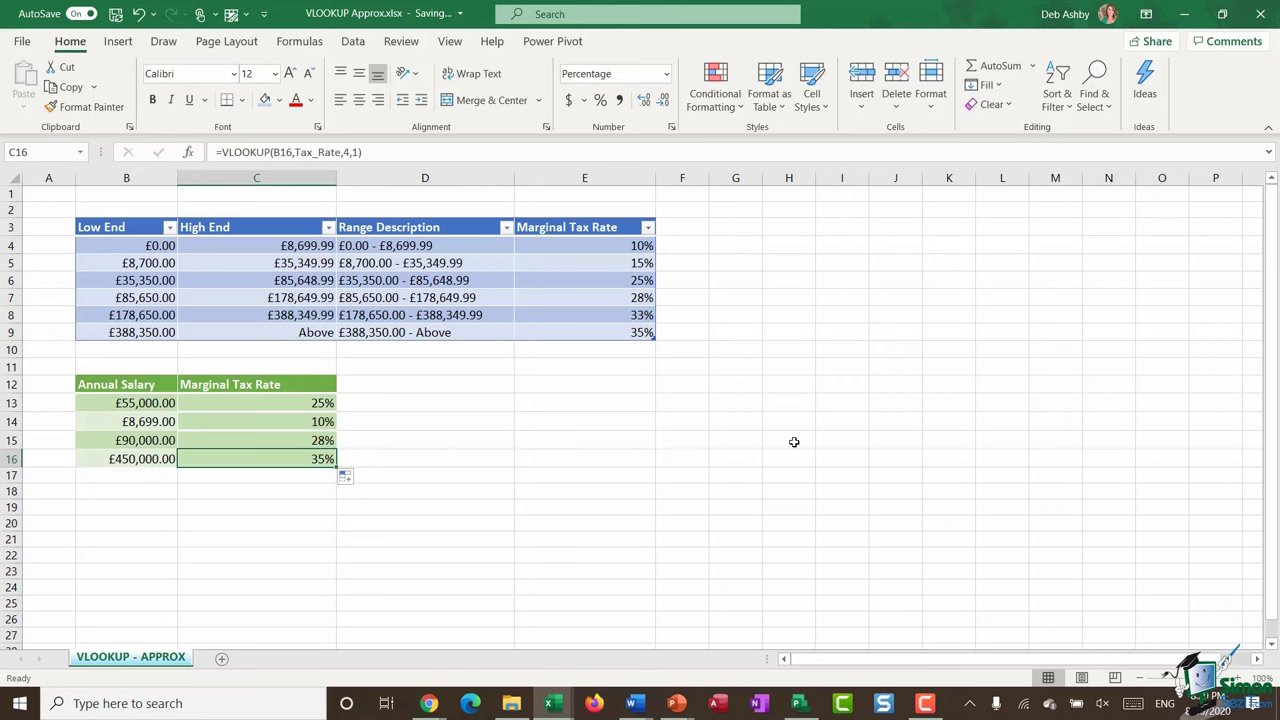
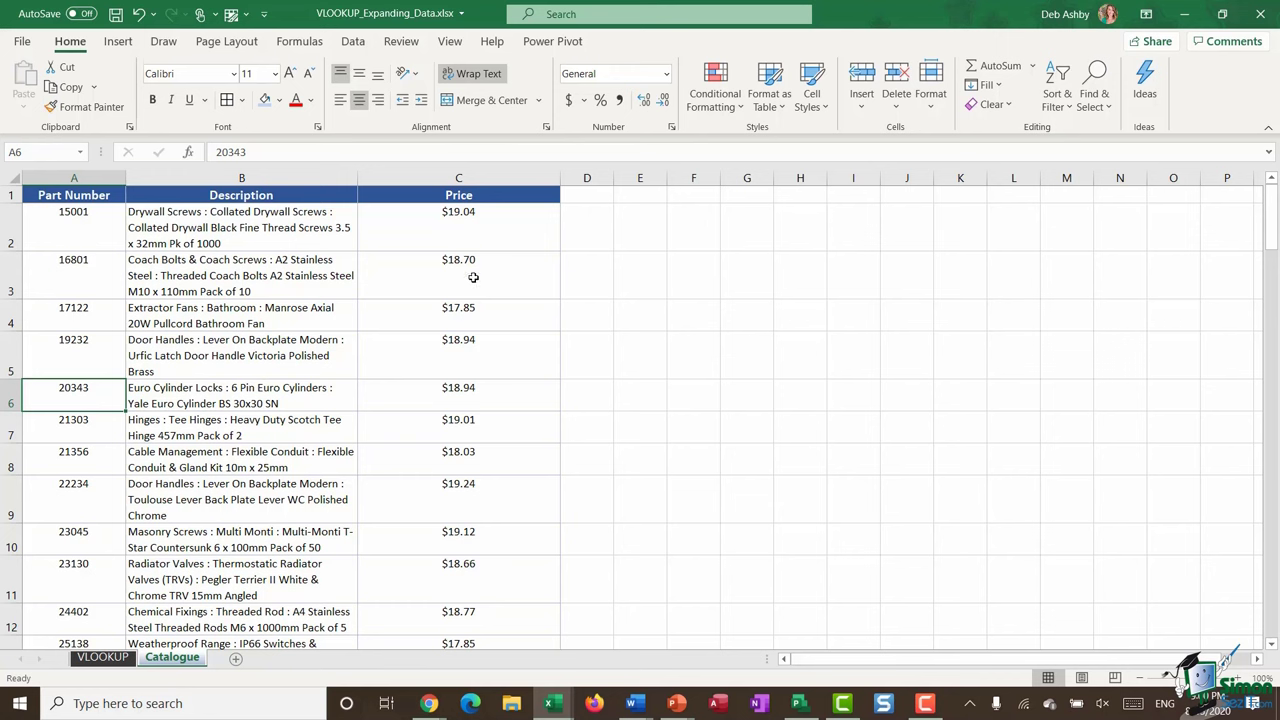
- Look through the Catalogue sheet of VLOOKUP_Expanding_Data.xlsx to see the extent of its part numbers, descriptions and prices
left_click(198, 380)
scroll(200, 375, "down", 3)
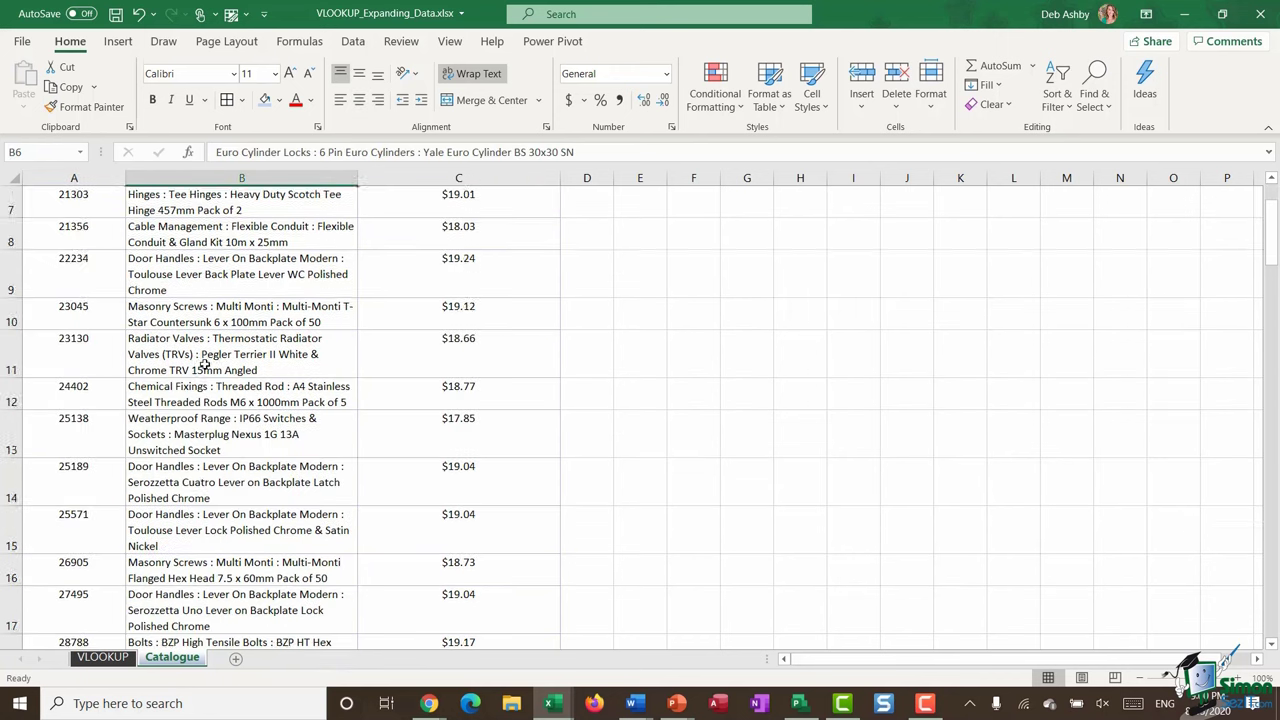
scroll(204, 366, "up", 3)
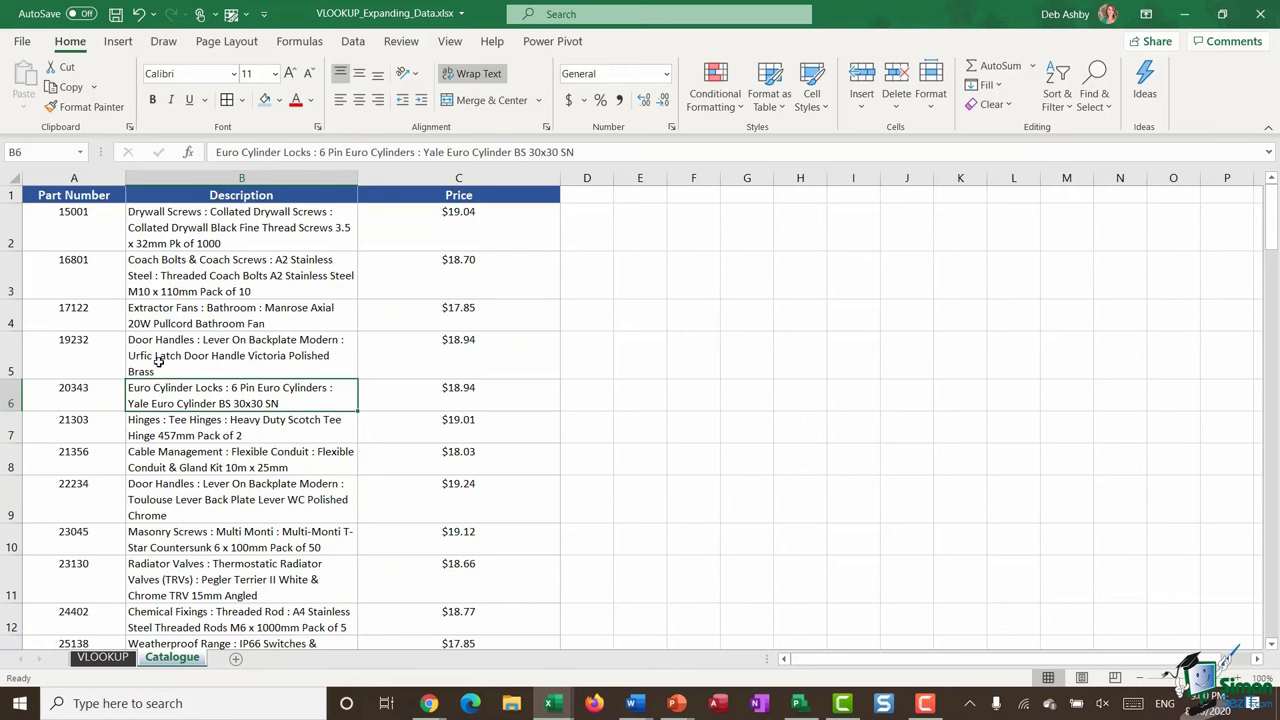
scroll(167, 328, "down", 20)
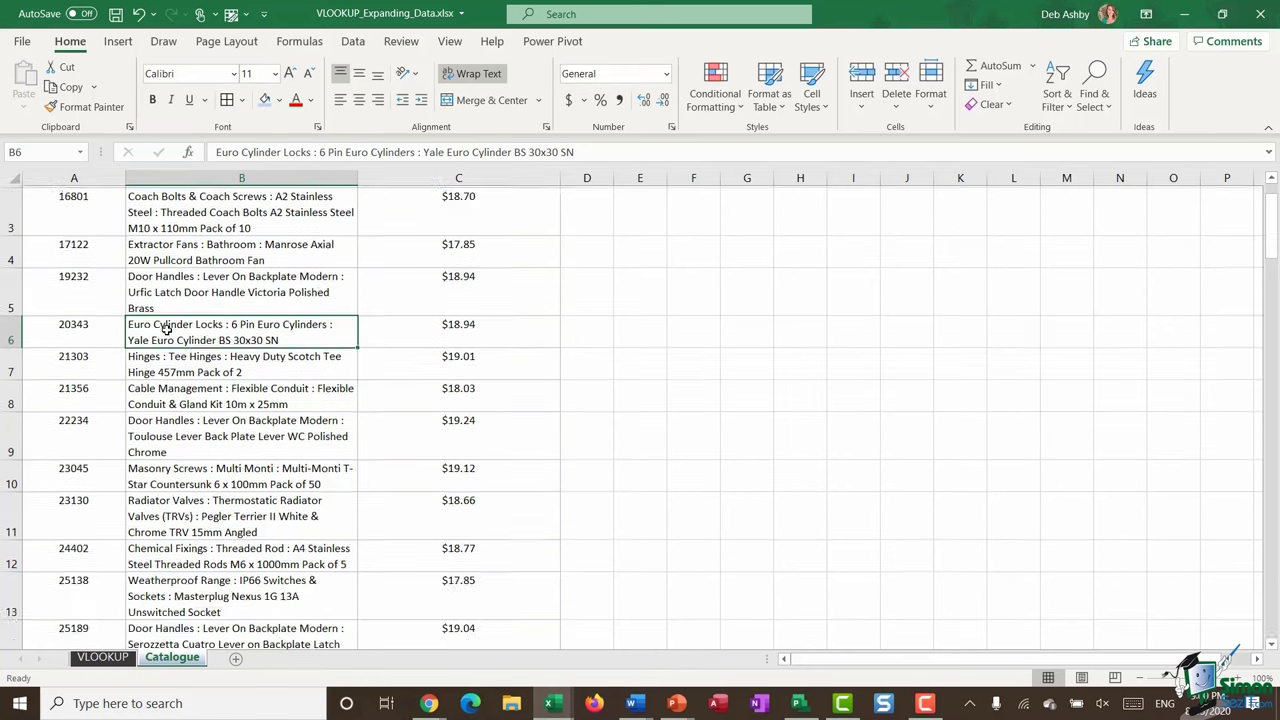
scroll(167, 328, "down", 6)
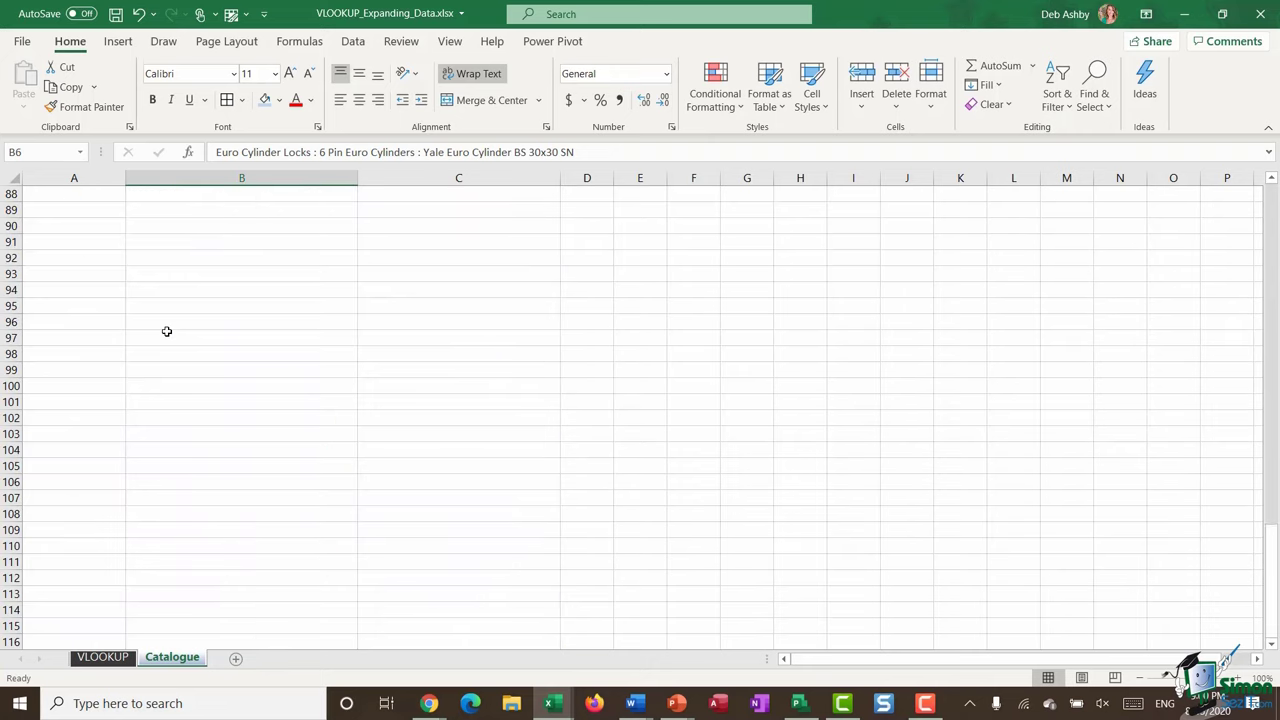
scroll(166, 331, "up", 5)
scroll(166, 331, "down", 3)
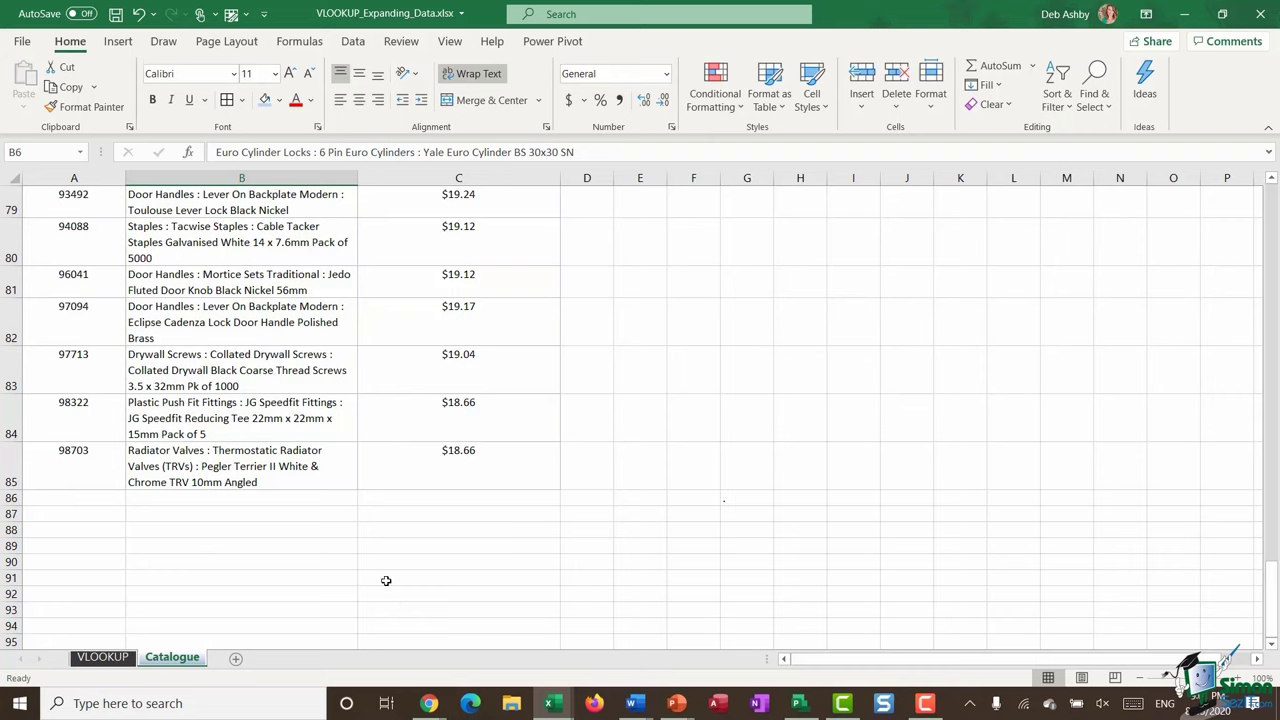
left_click(232, 369)
scroll(236, 369, "up", 12)
scroll(236, 369, "up", 8)
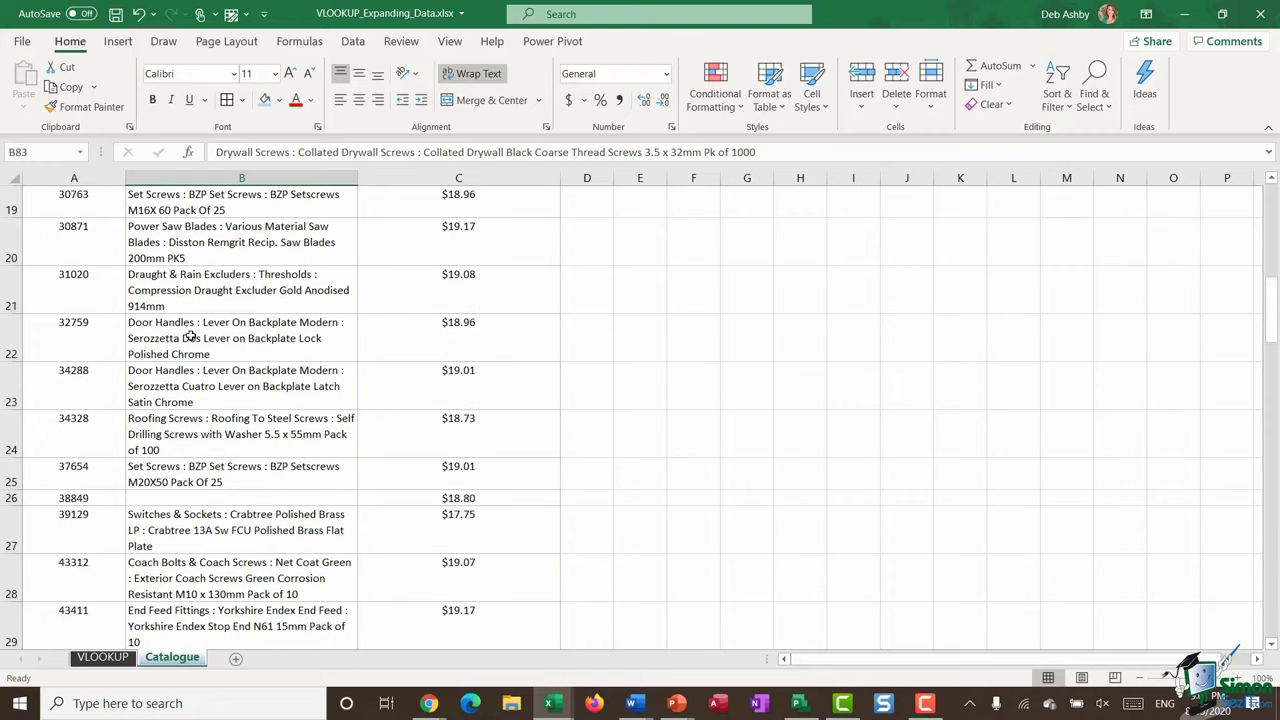
- Select the whole data range on the Catalogue sheet and name it Parts_Catalogue
left_click(192, 334)
key("ctrl+a")
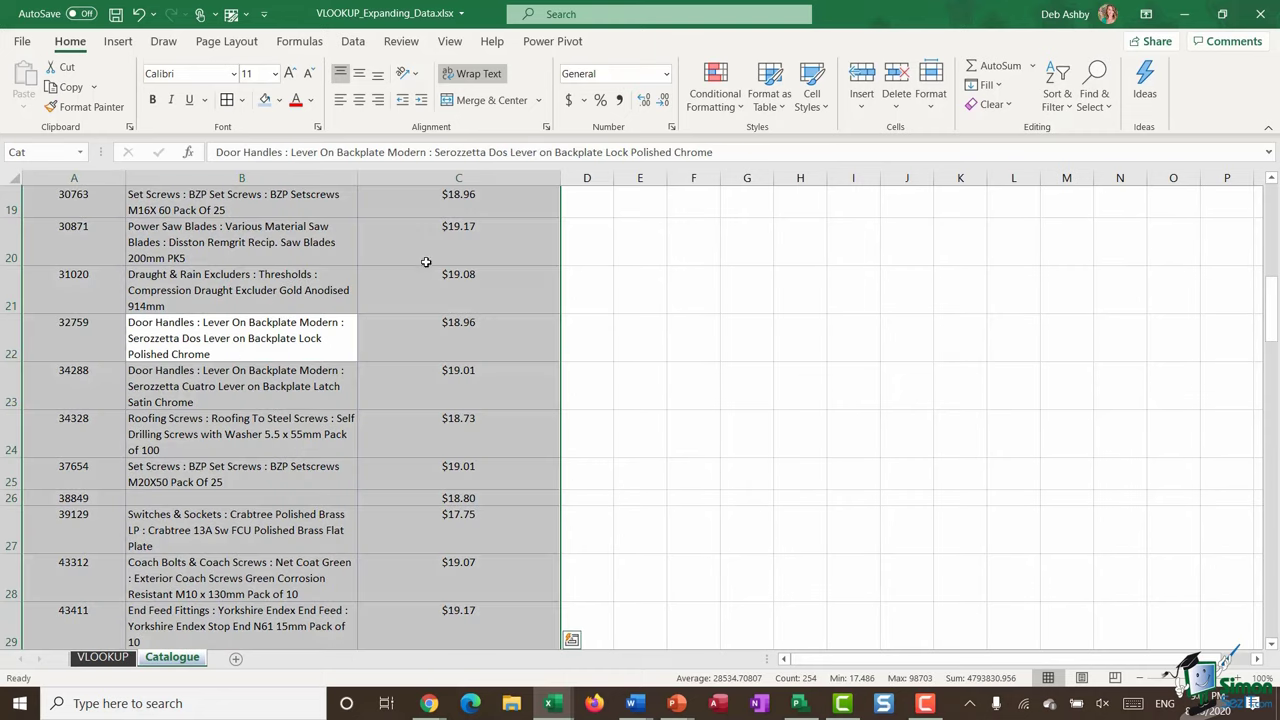
left_click(43, 153)
type("Parts_")
type("Cata")
type("logue")
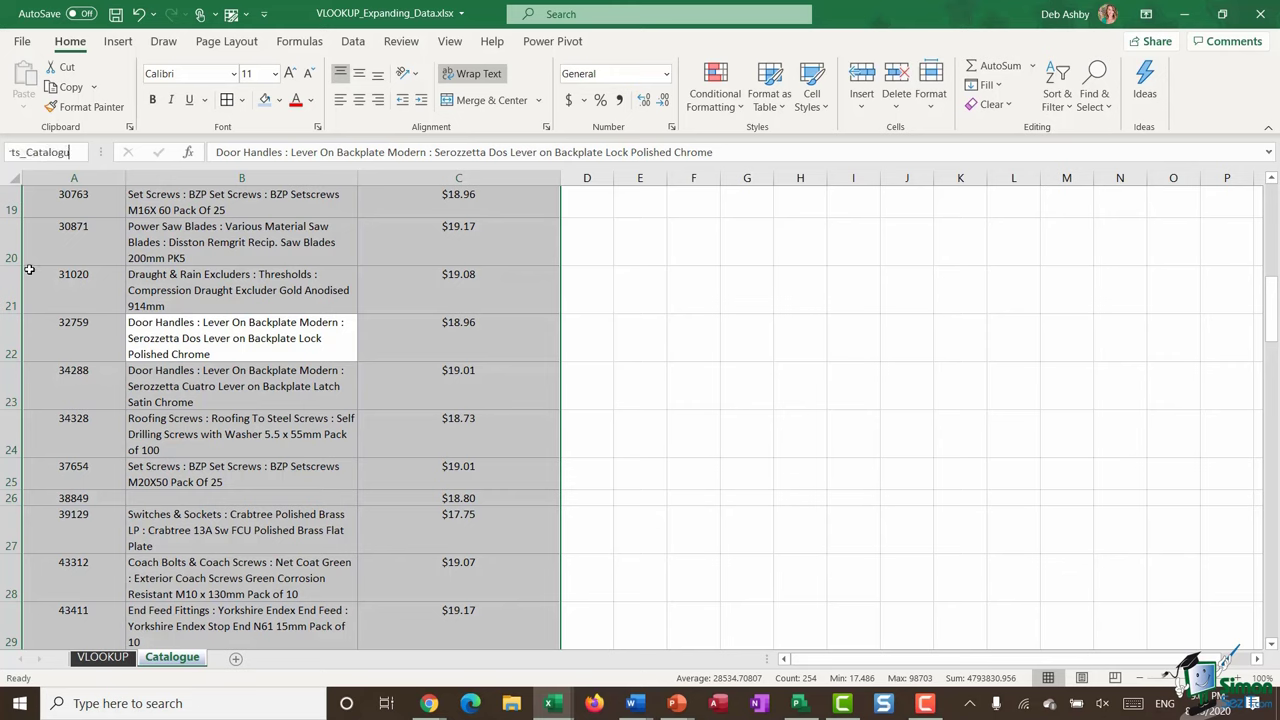
key("Return")
- On the VLOOKUP sheet, examine the part numbers in B5:B10 and the Description and Unit price cells beside them
left_click(103, 659)
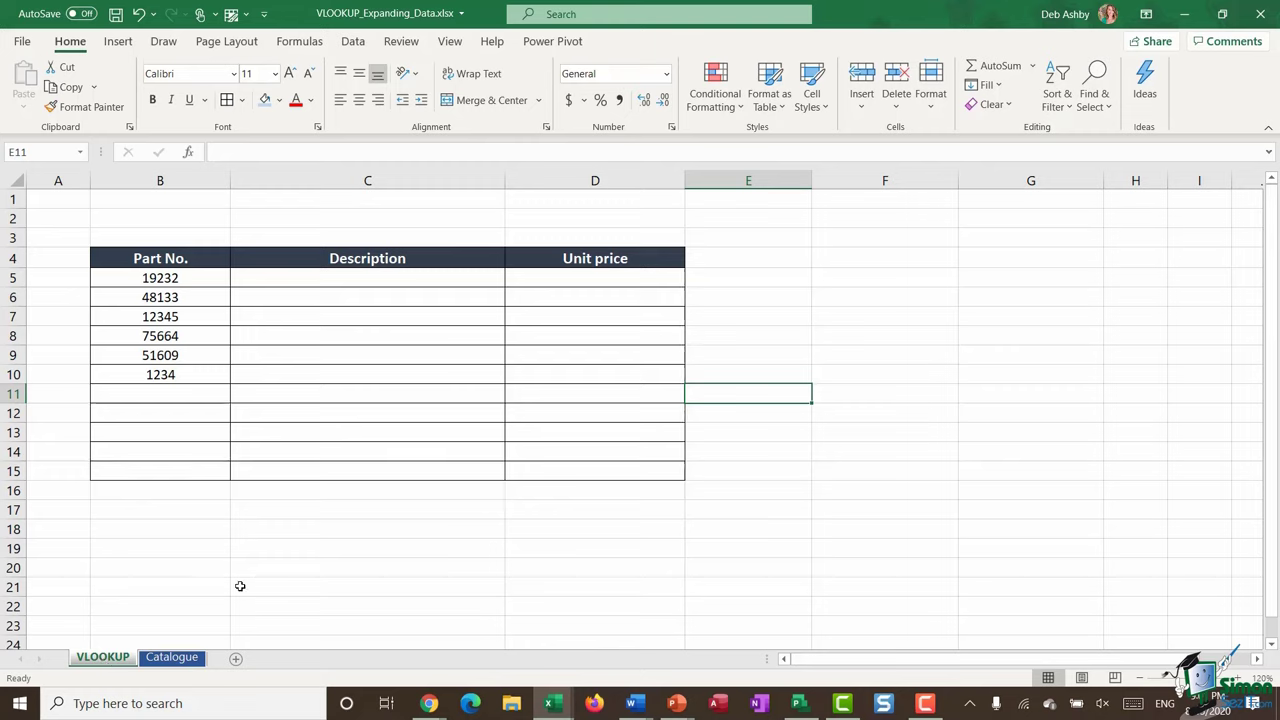
left_click_drag(160, 276, 150, 374)
left_click_drag(360, 274, 365, 373)
left_click(583, 277)
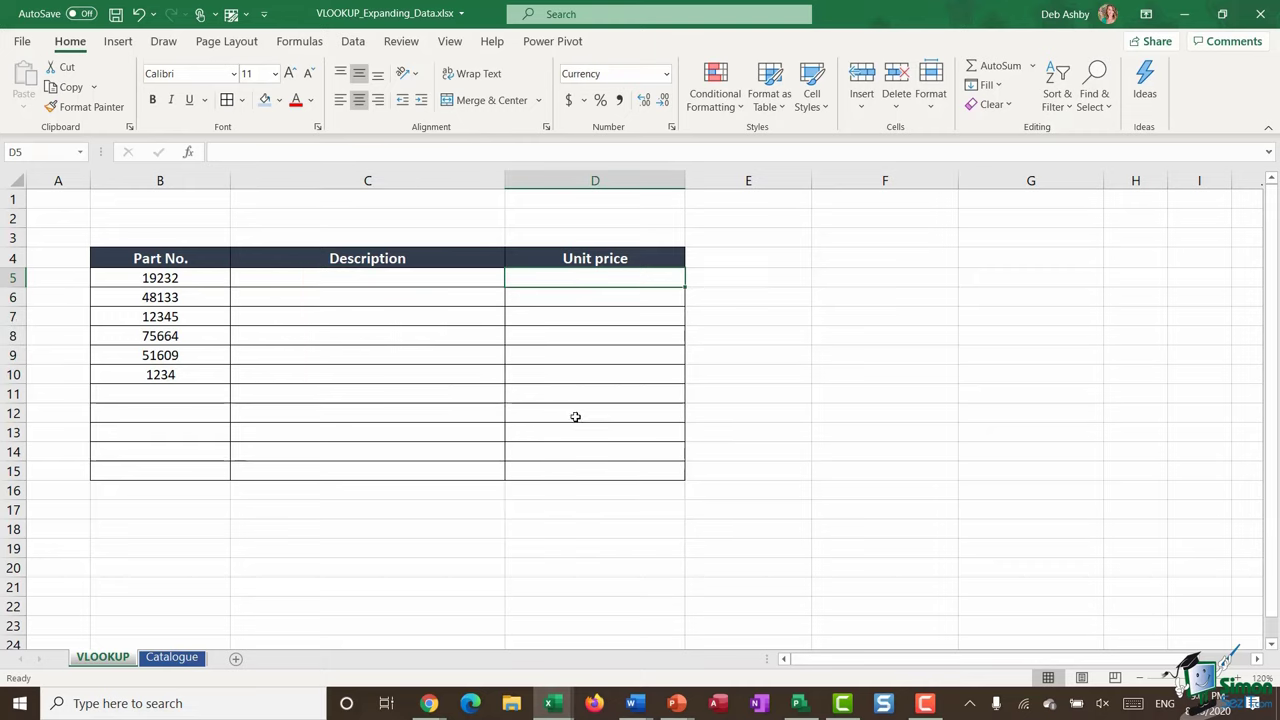
- In C5, enter an exact-match VLOOKUP of B5 in the named range Parts_Catalogue, returning column 2
left_click(310, 280)
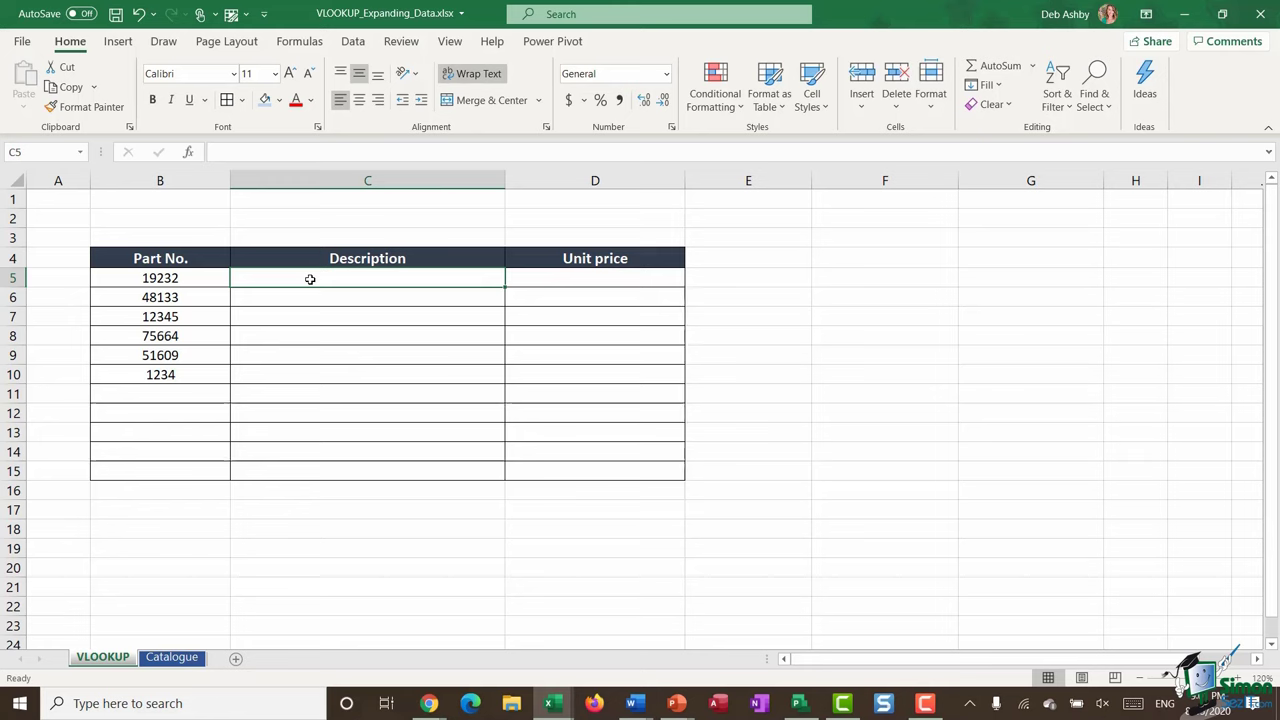
type("=vlooku")
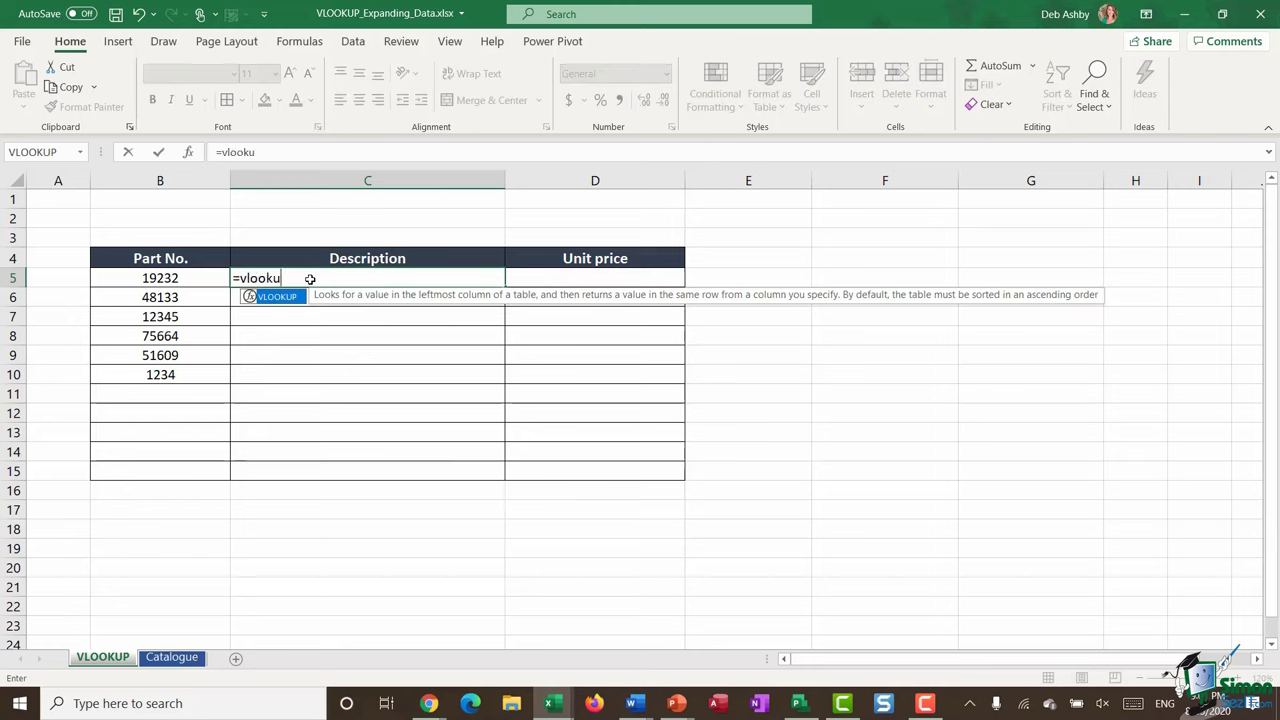
type("p(")
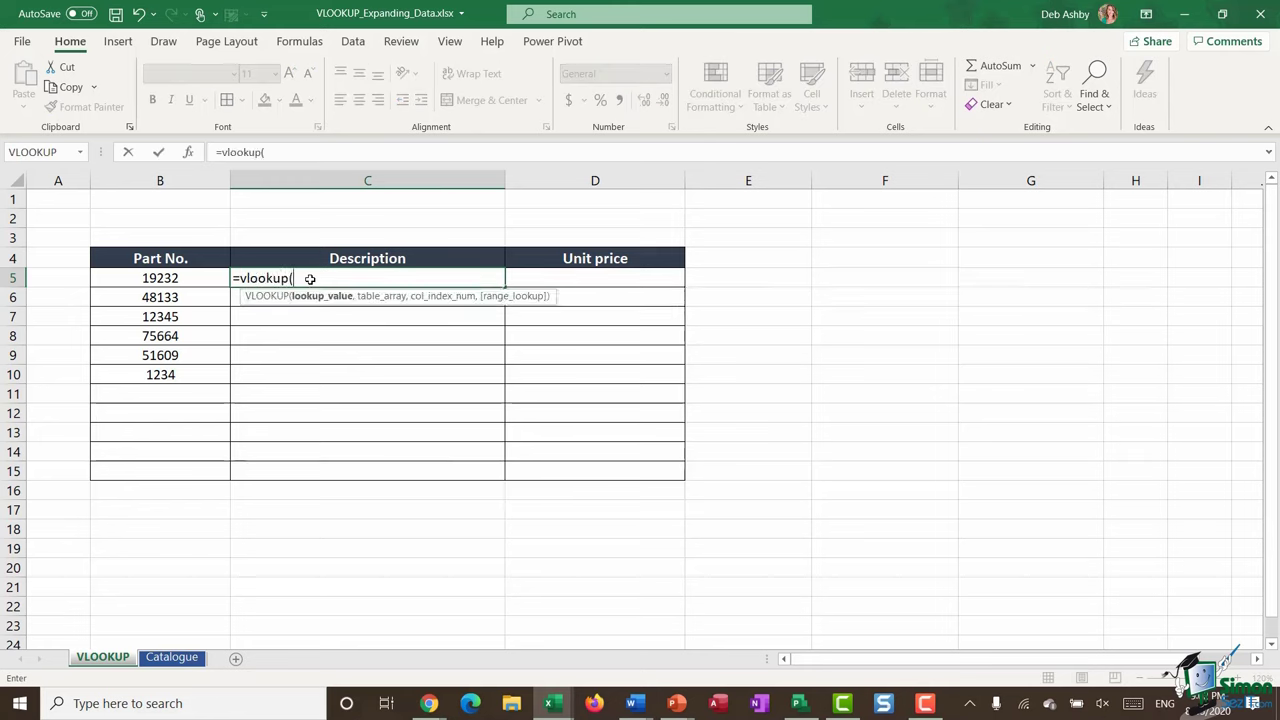
left_click(168, 280)
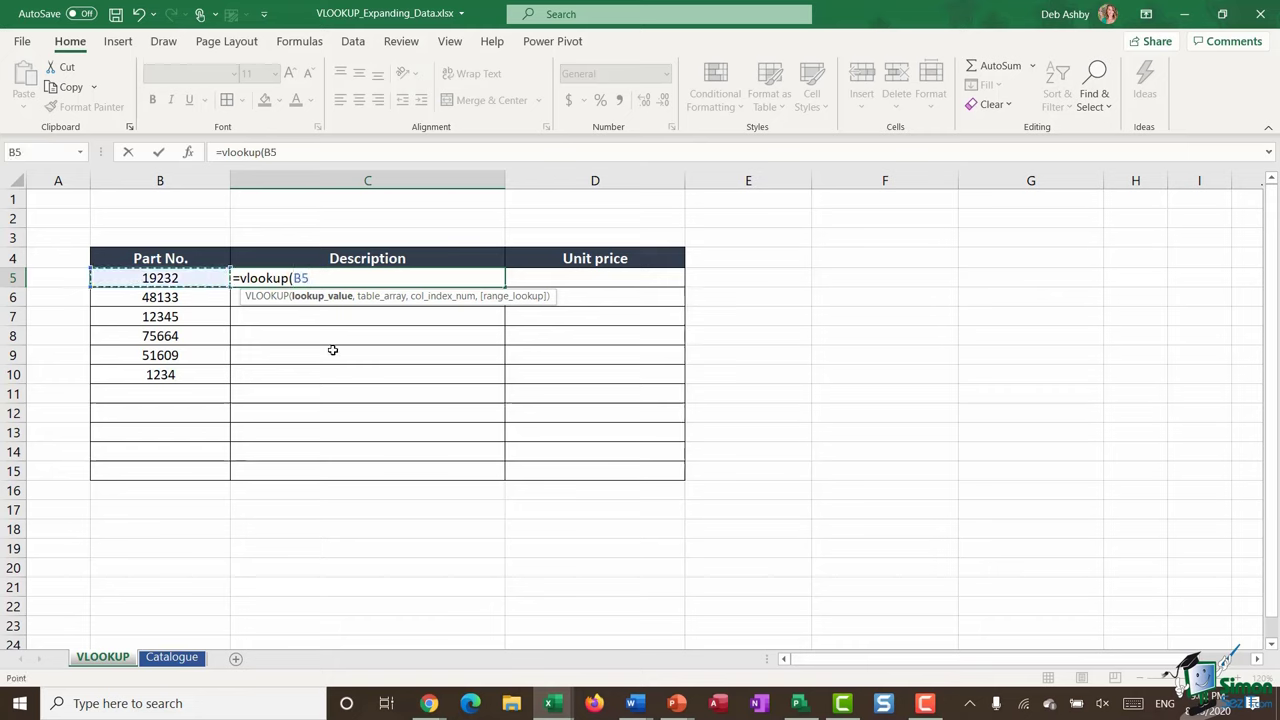
type(",")
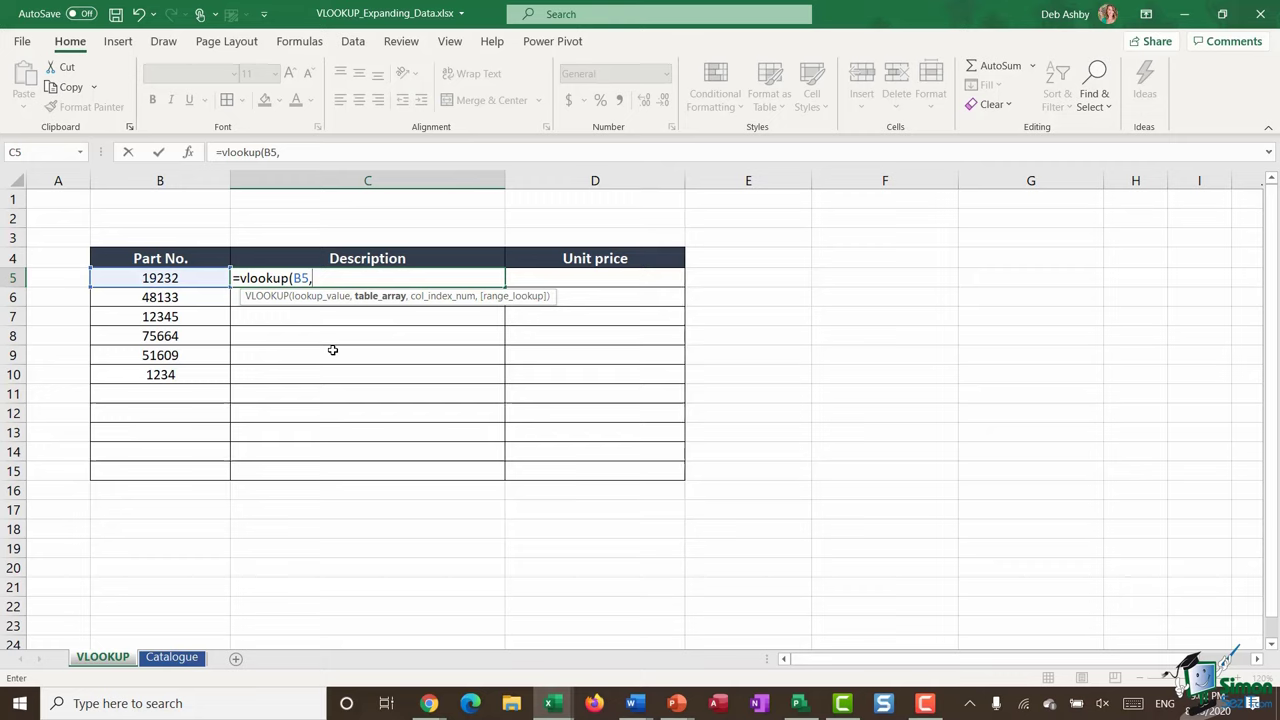
key("F3")
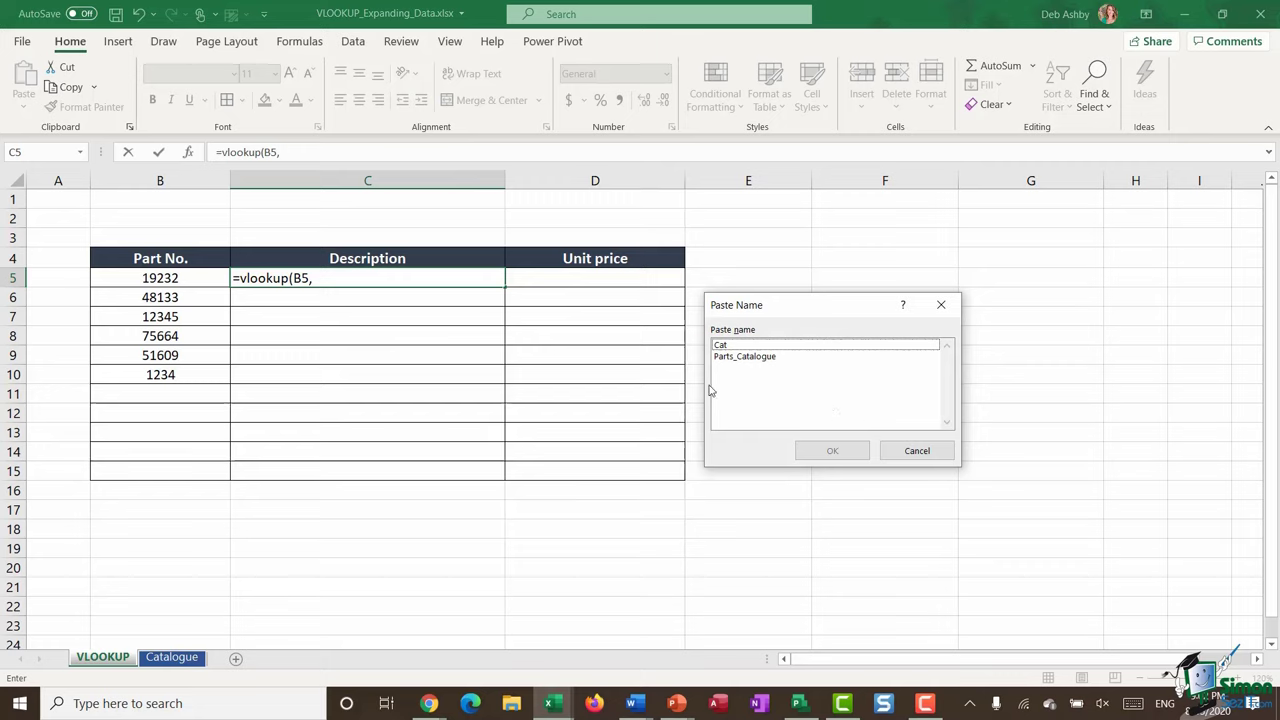
left_click(748, 358)
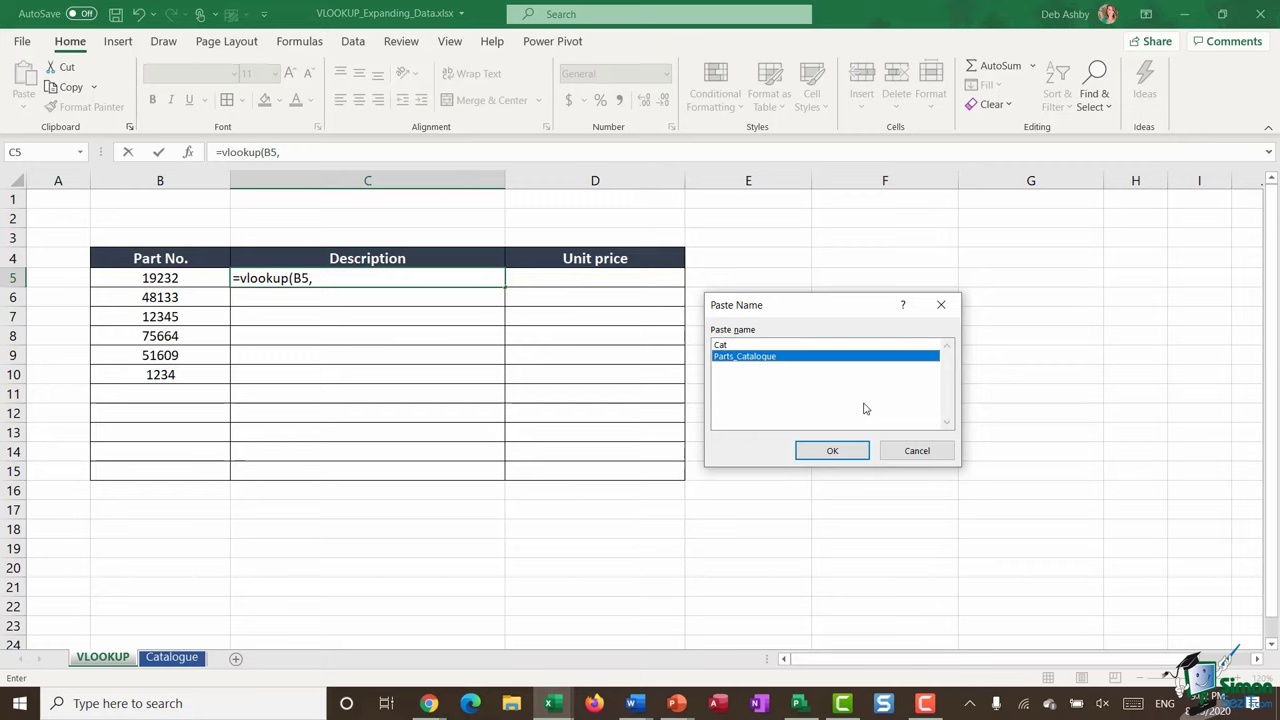
left_click(842, 452)
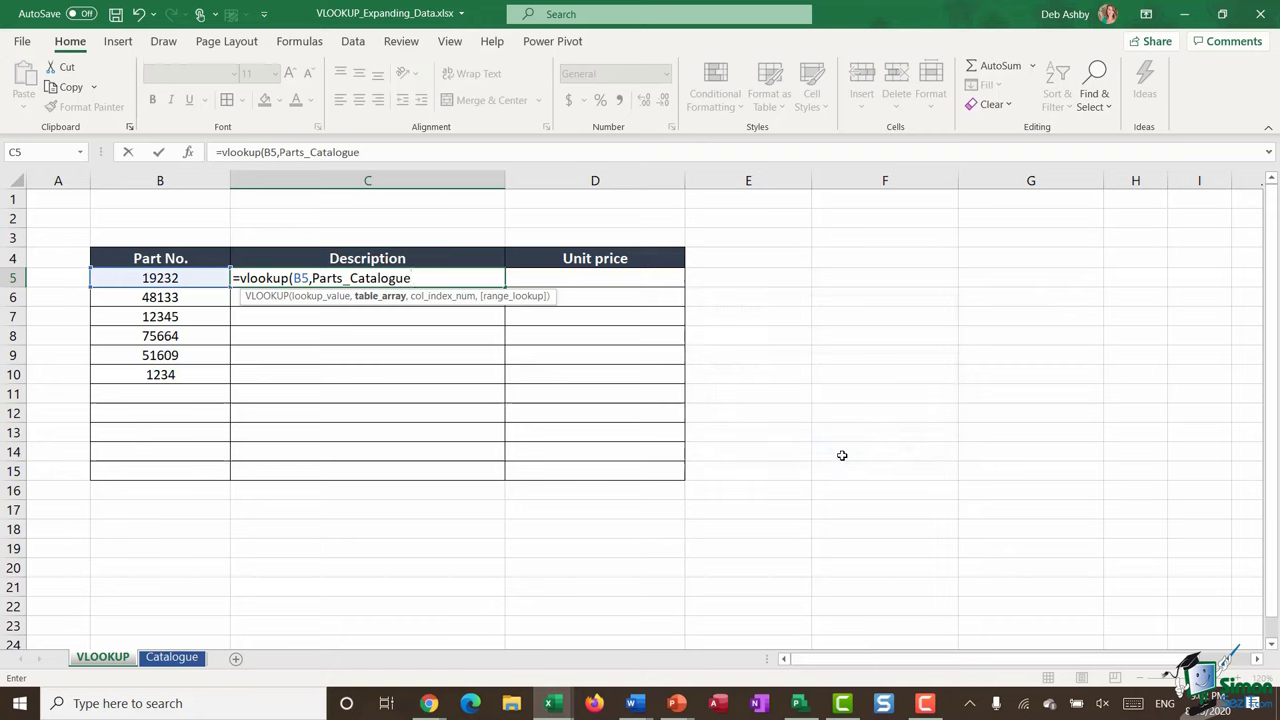
type(",")
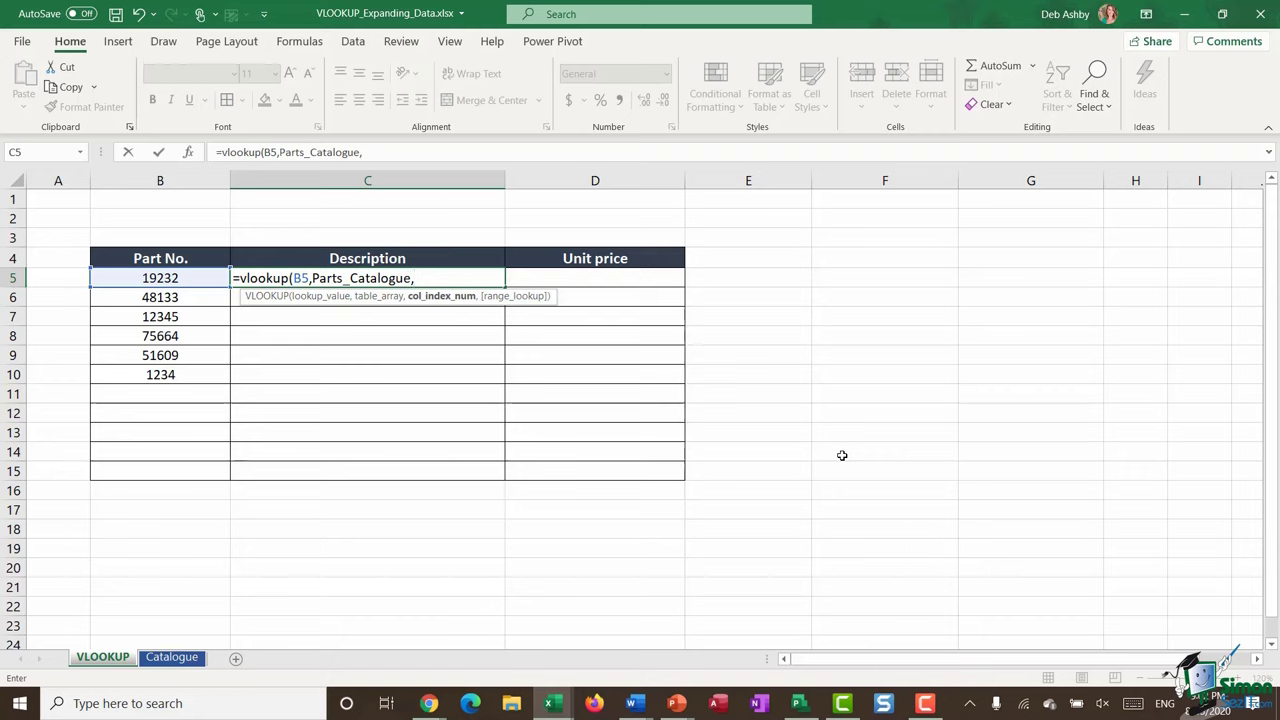
type("2,")
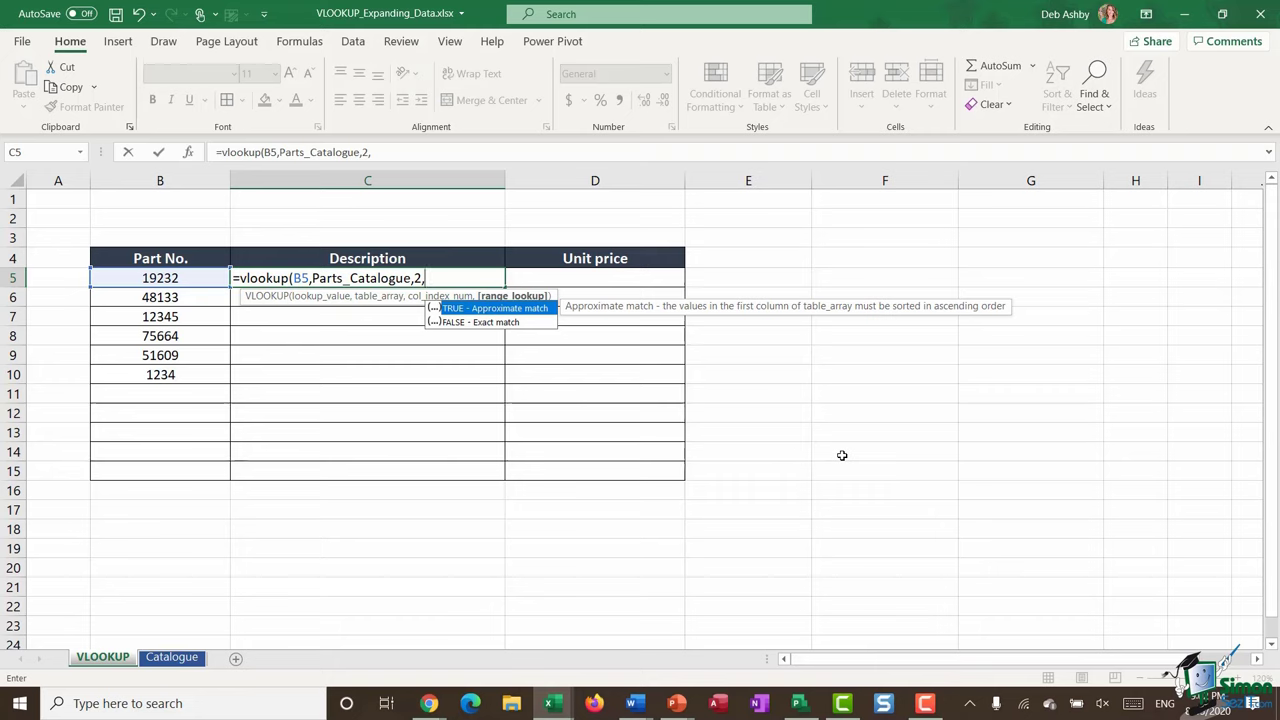
type("FALSE)")
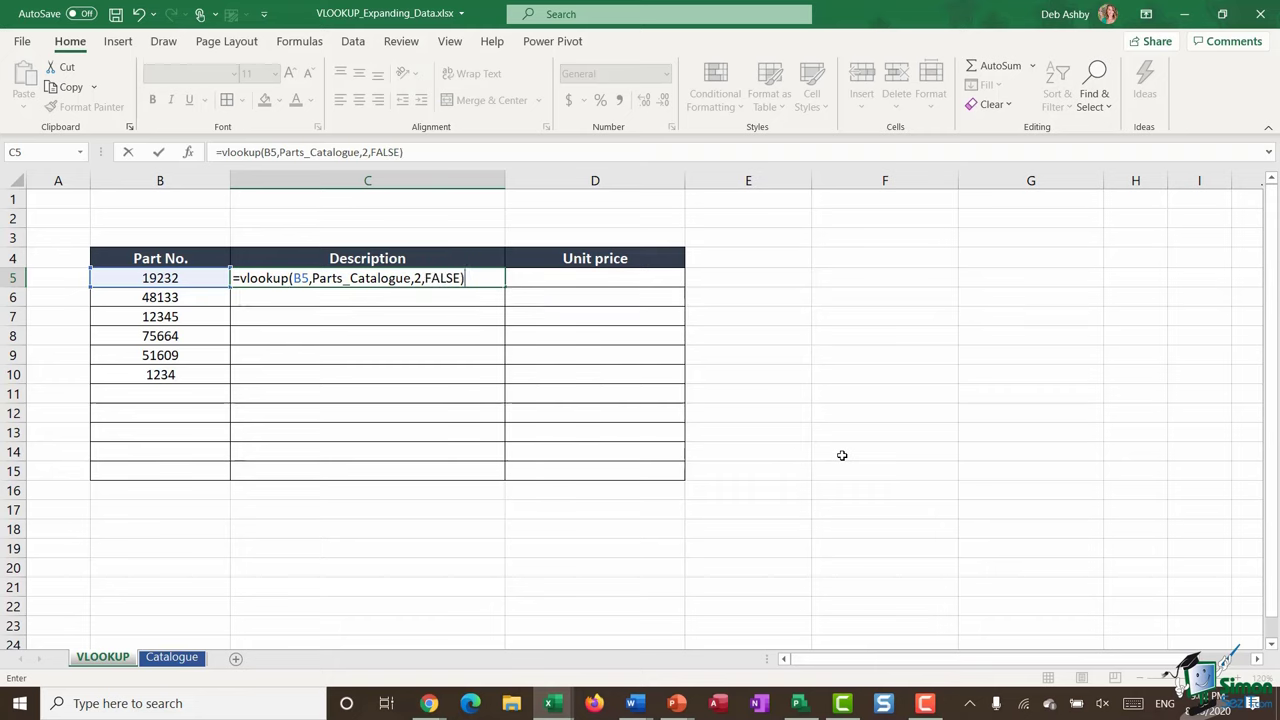
key("Return")
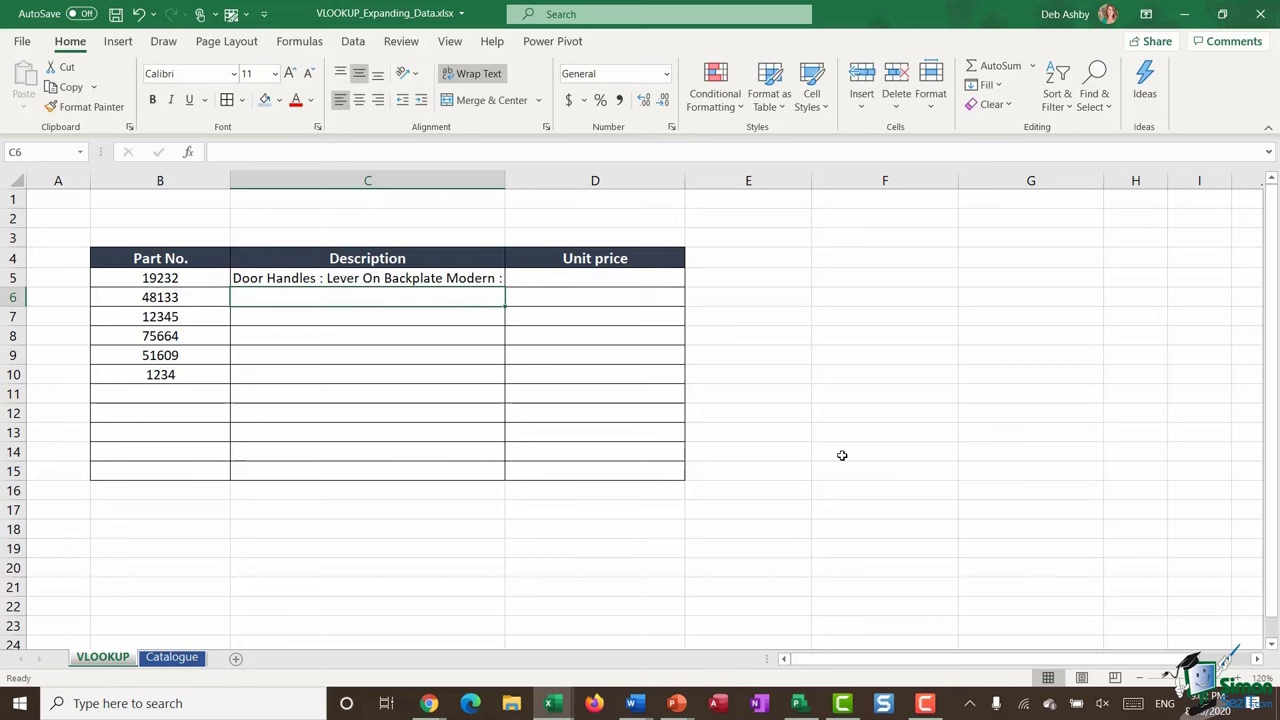
- Fit row 5's height to its wrapped description and copy the C5 lookup formula down to C9
double_click(11, 288)
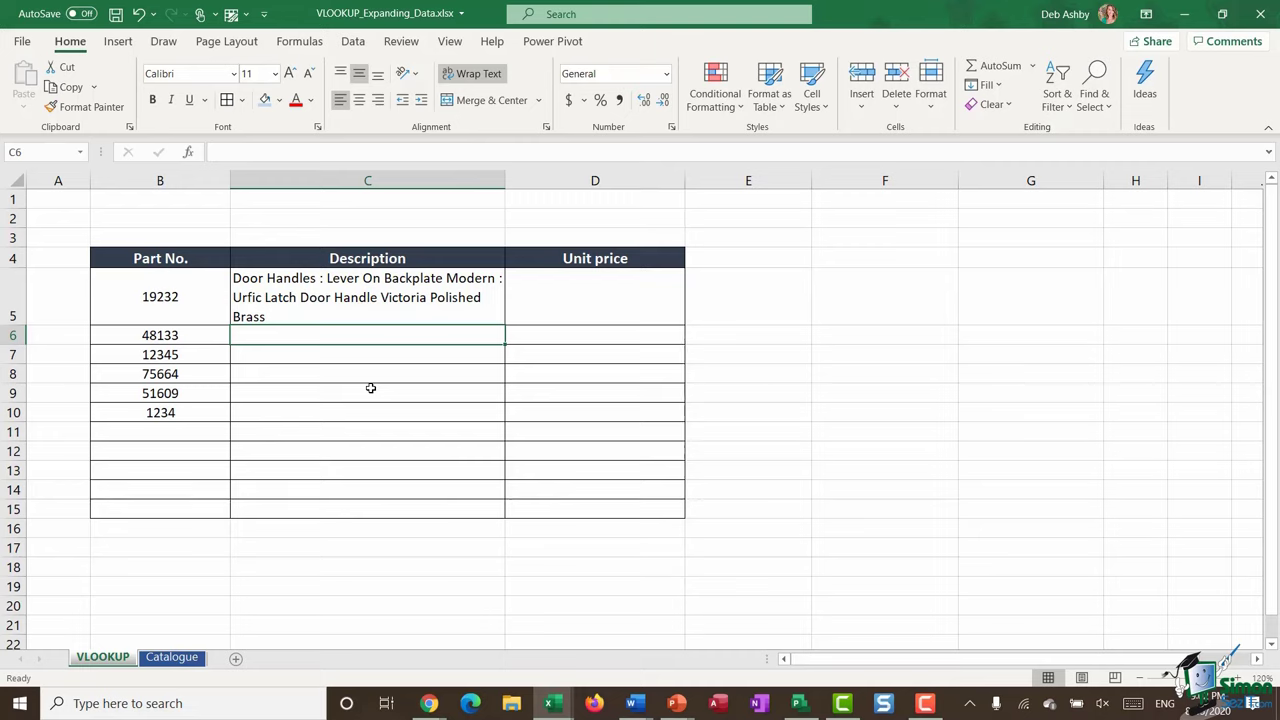
left_click(382, 315)
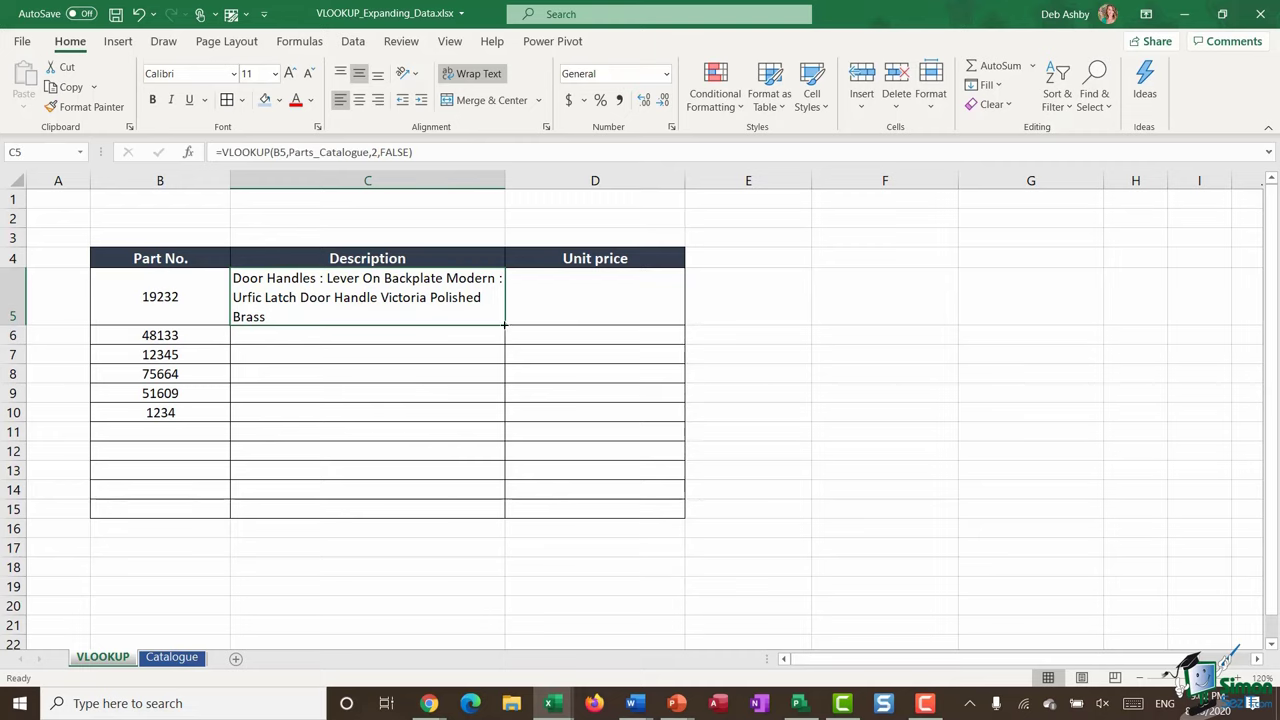
left_click_drag(505, 325, 505, 400)
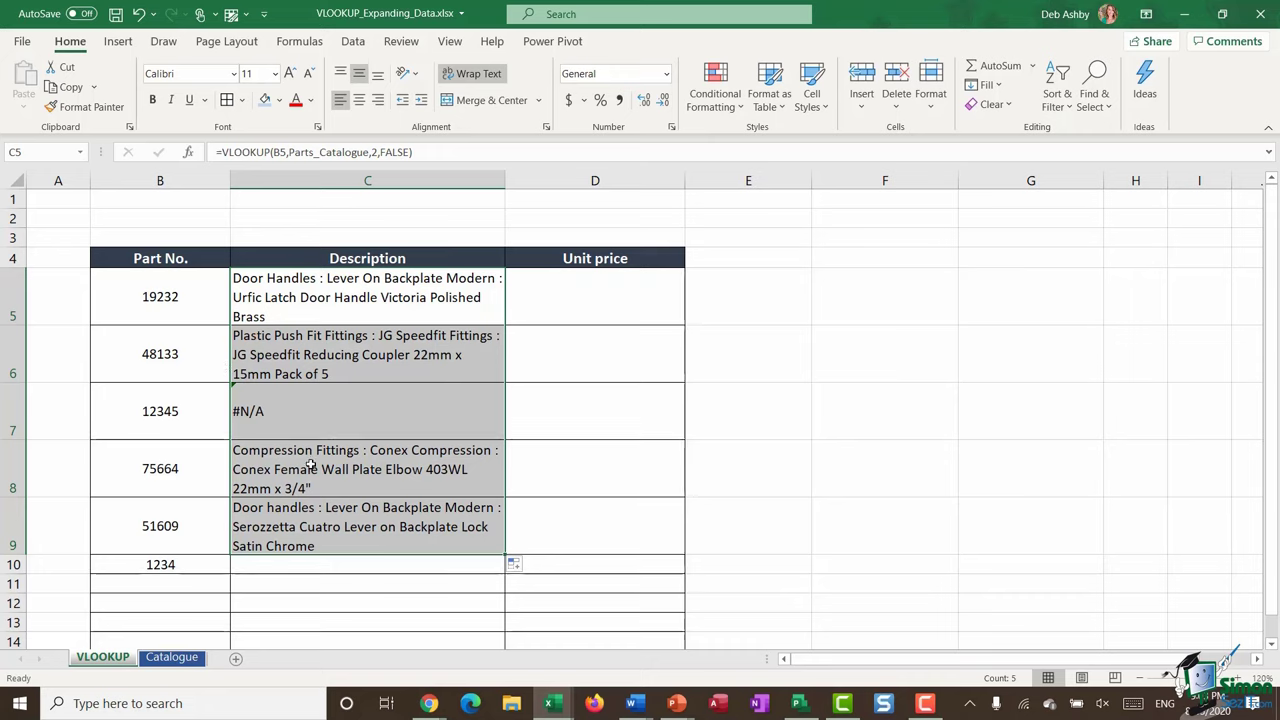
- Check the lookup formula in C7 against its part number in B7, and clear the part number in B10
left_click(160, 418)
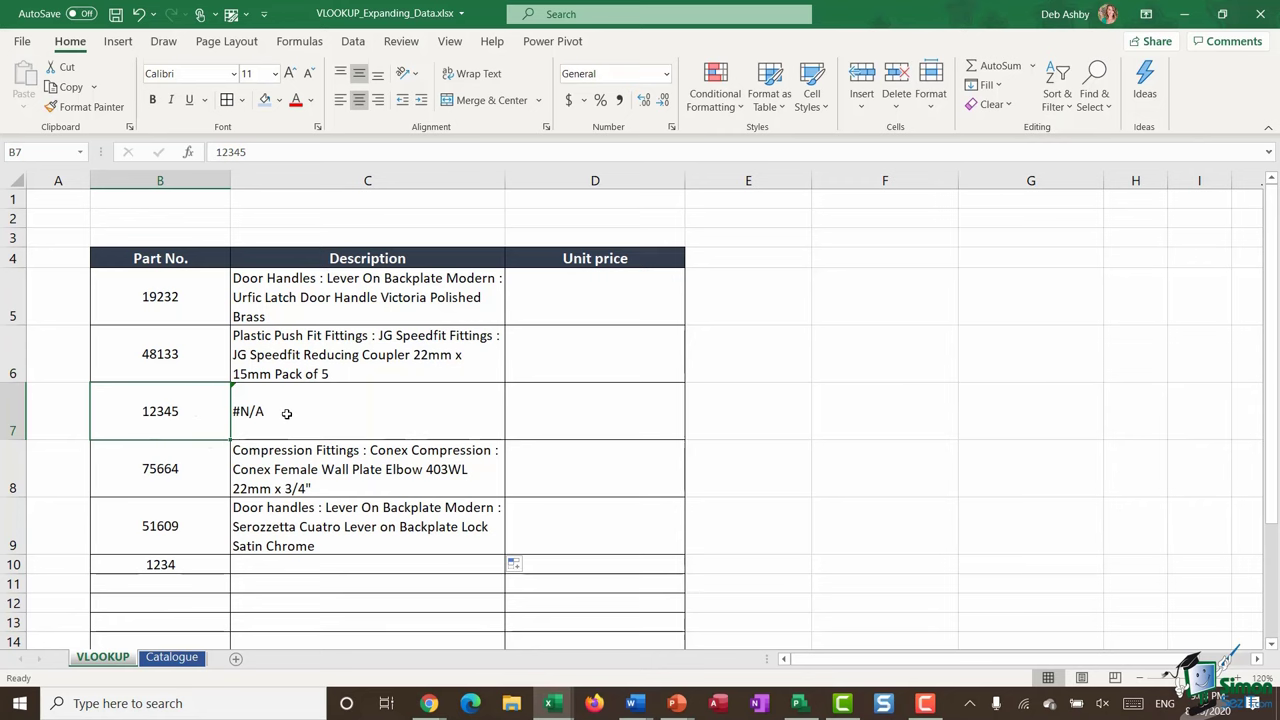
left_click(380, 413)
scroll(378, 412, "down", 2)
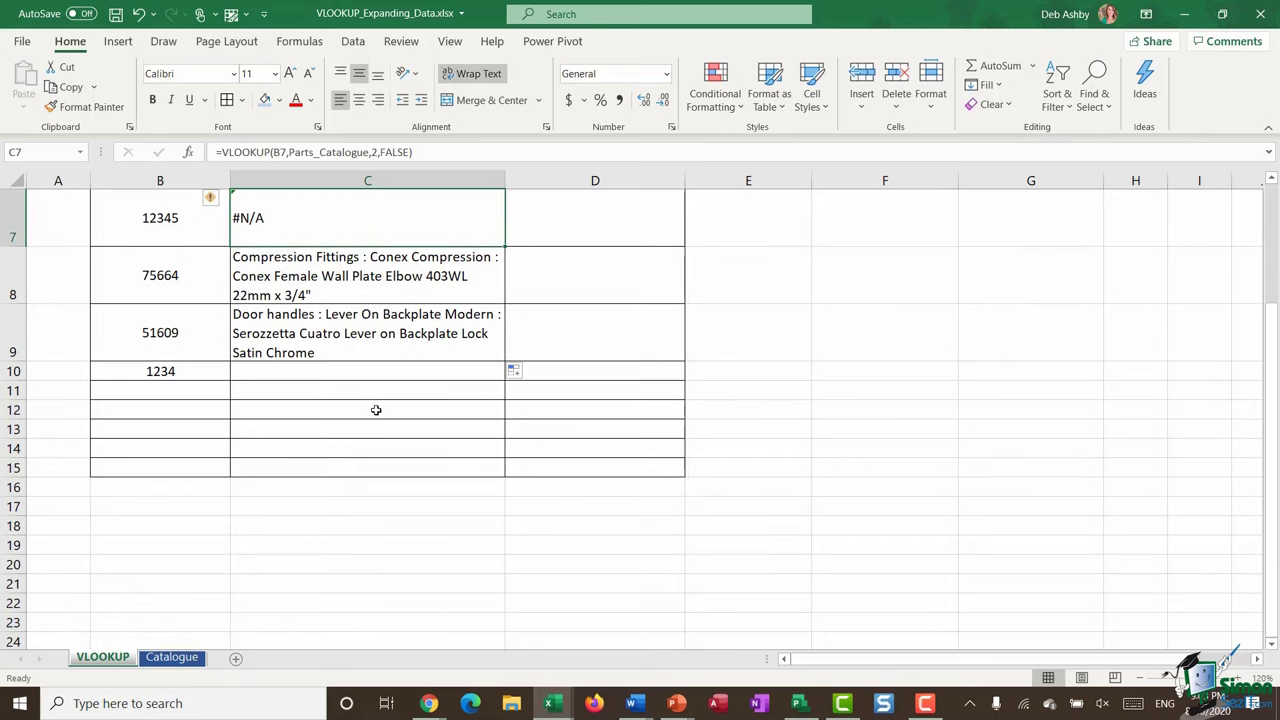
key("ctrl+z")
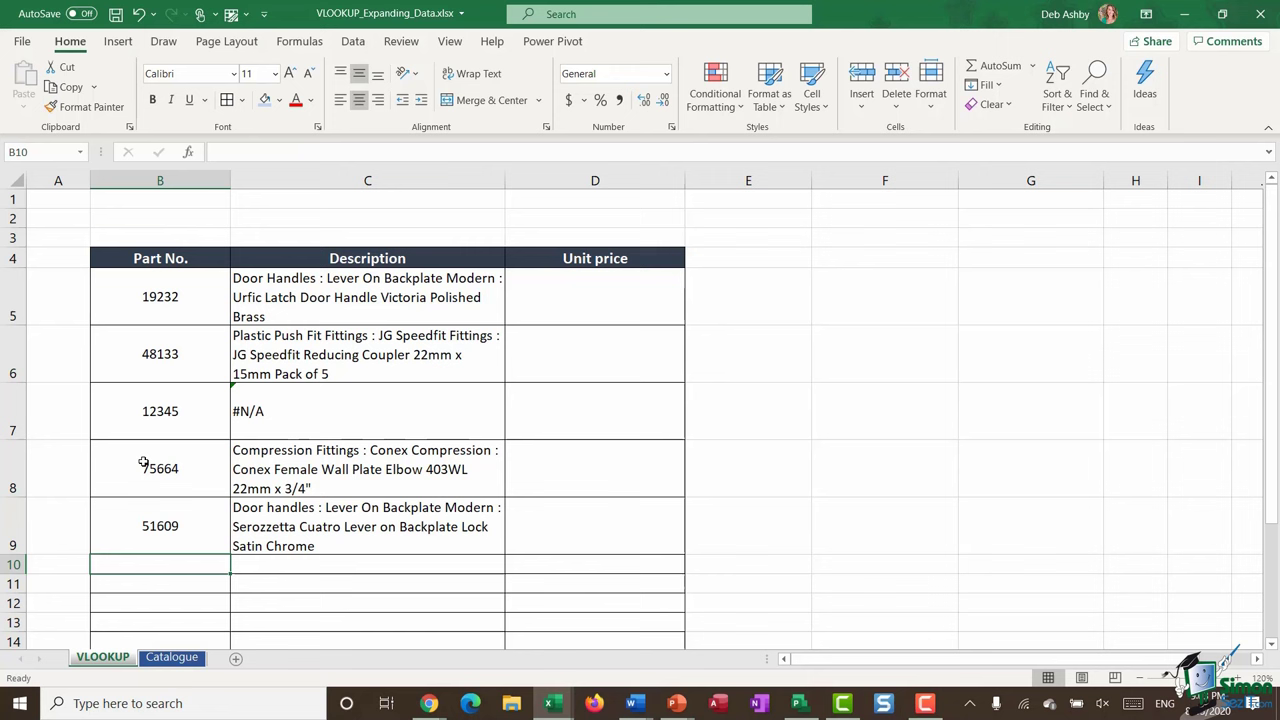
- On the Catalogue sheet, add part number 4567 in A86, directly below the last catalogue entry
left_click(172, 657)
scroll(251, 440, "down", 20)
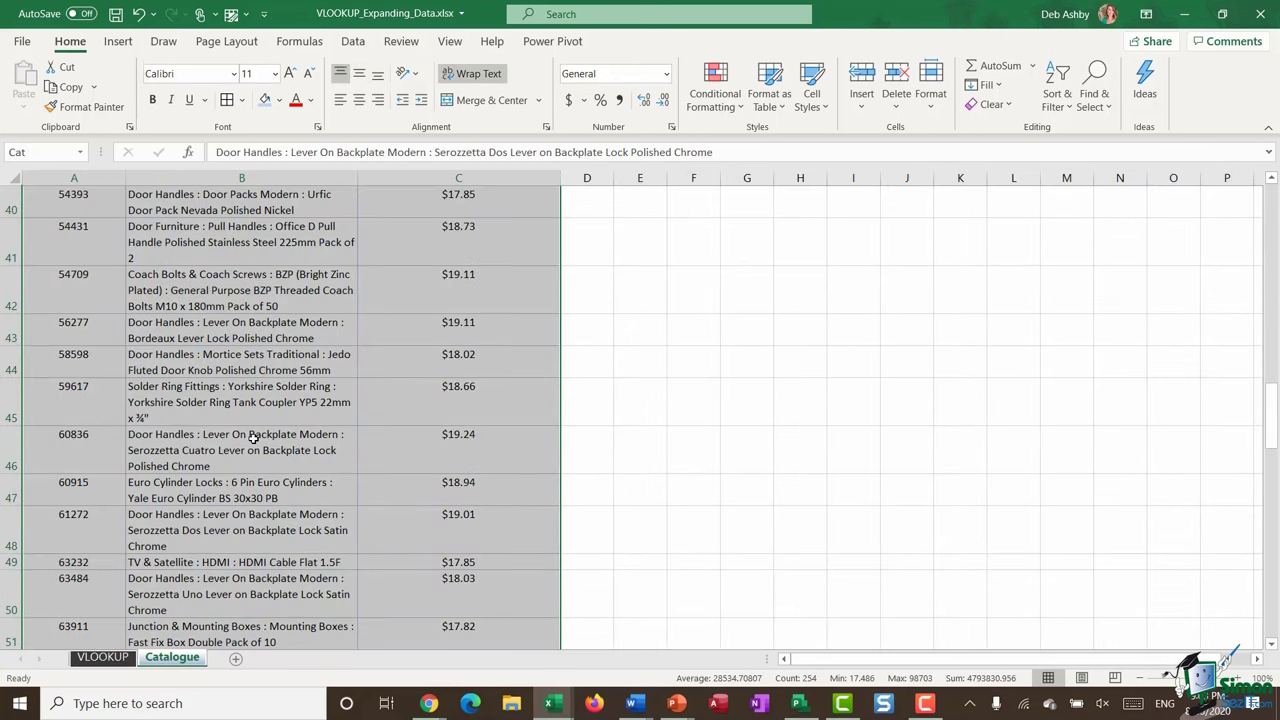
scroll(257, 427, "up", 3)
scroll(257, 427, "up", 1)
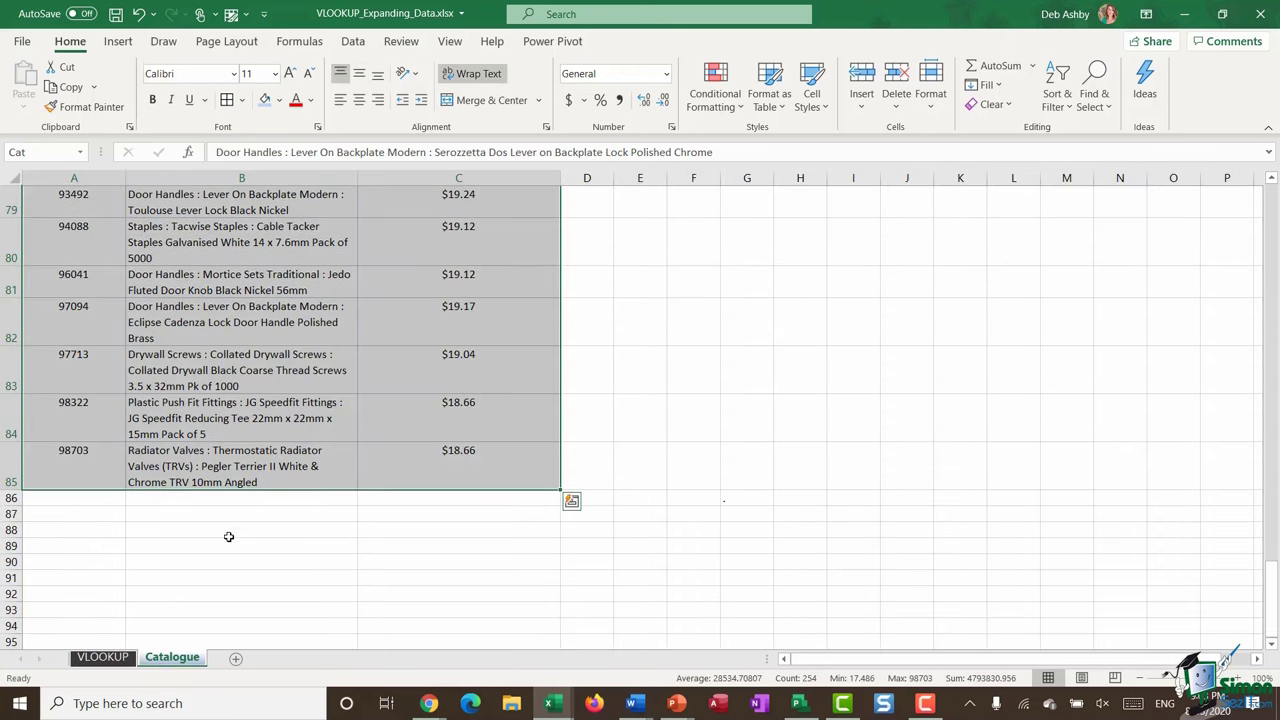
left_click(134, 514)
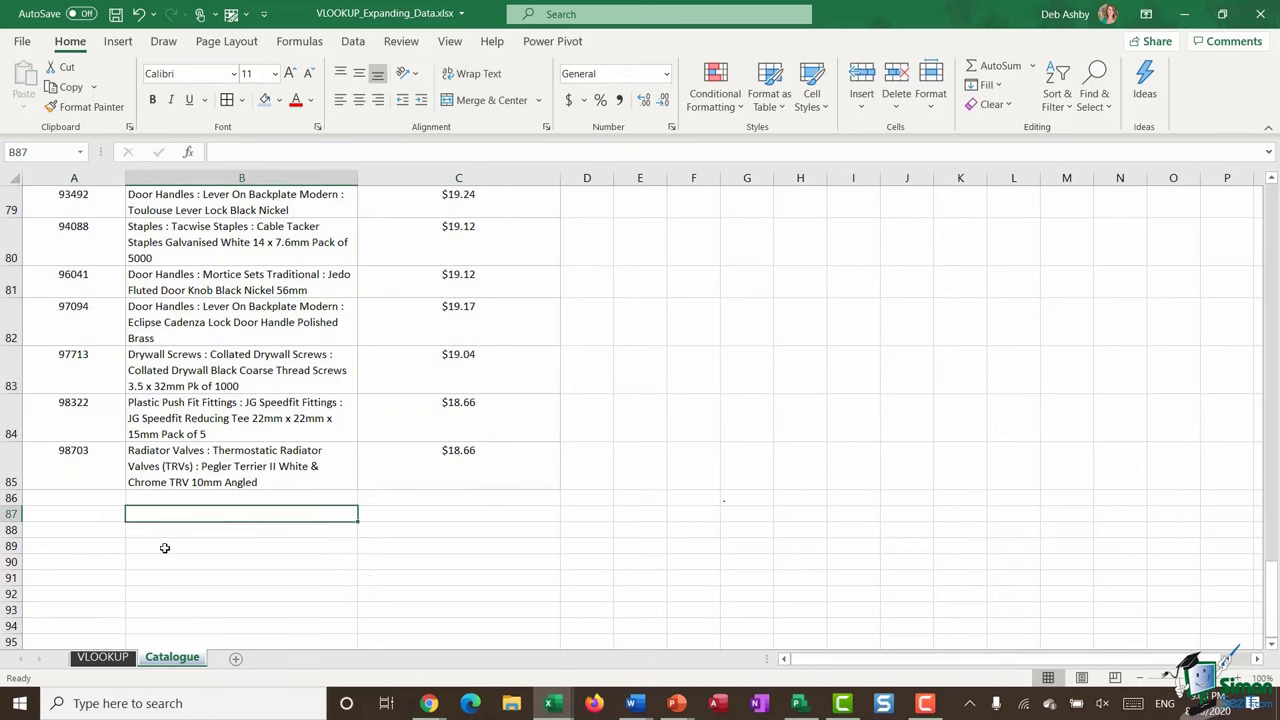
left_click(70, 500)
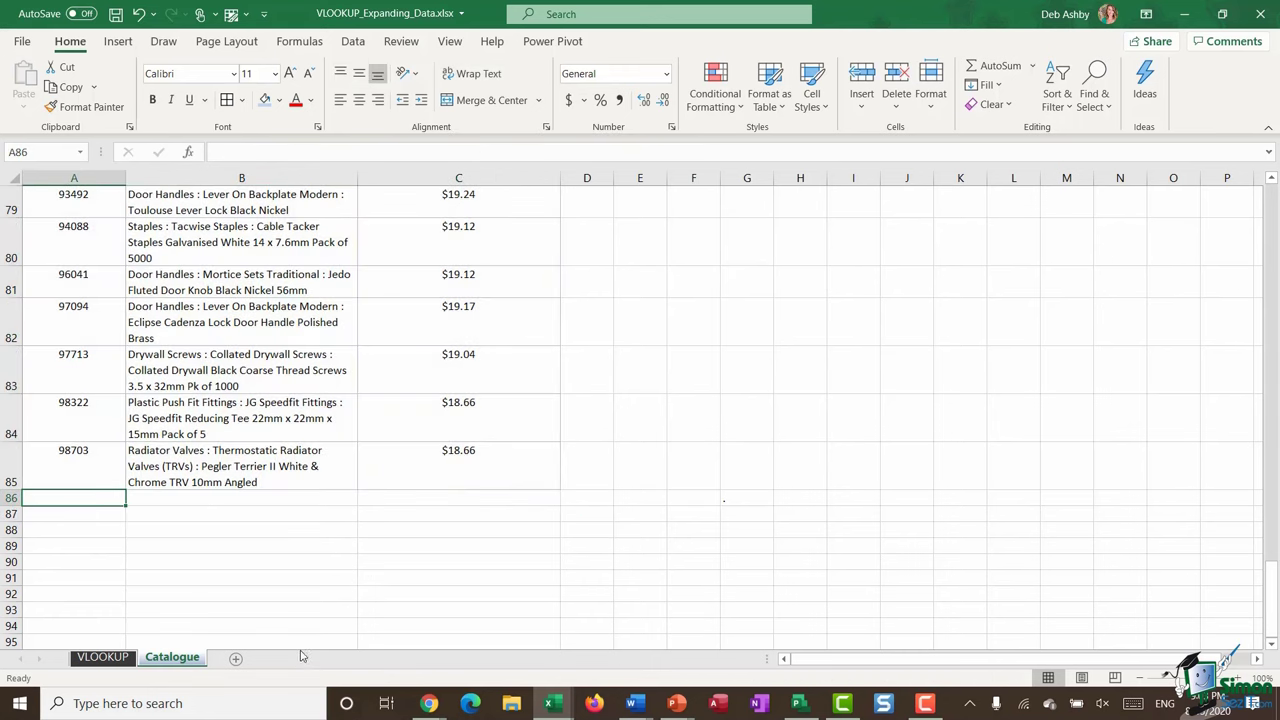
type("4")
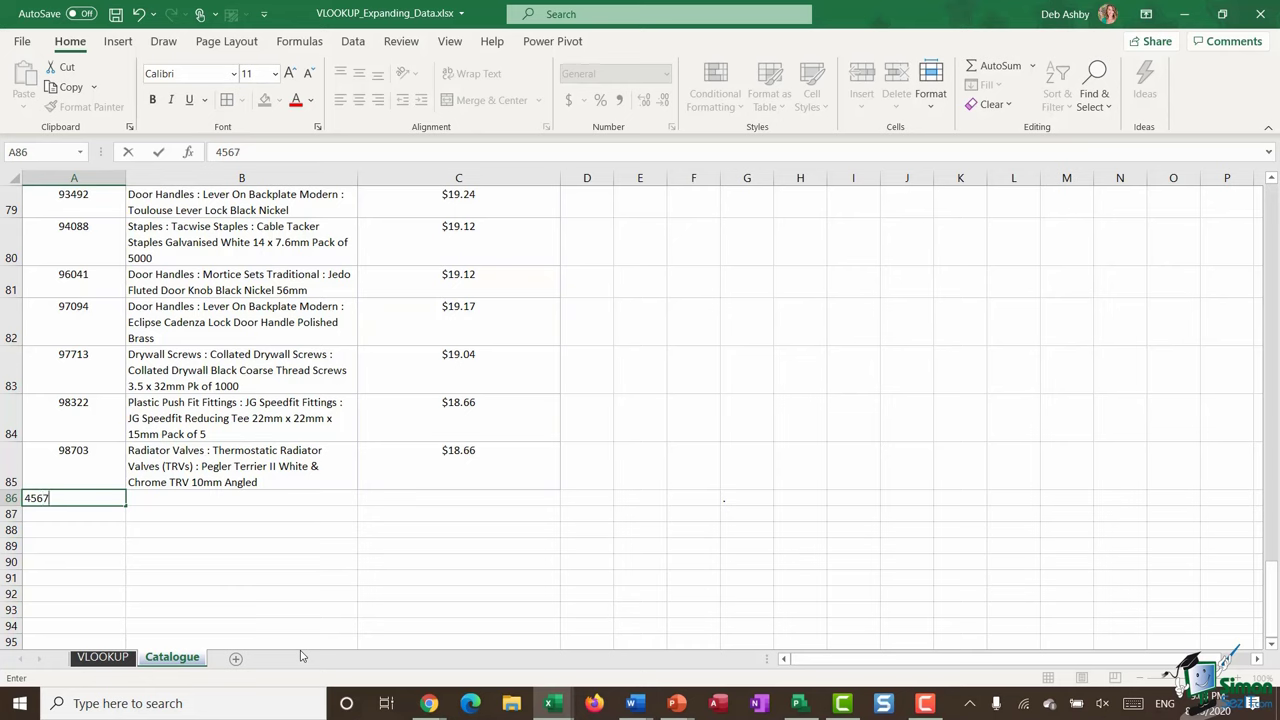
type("567")
key("Tab")
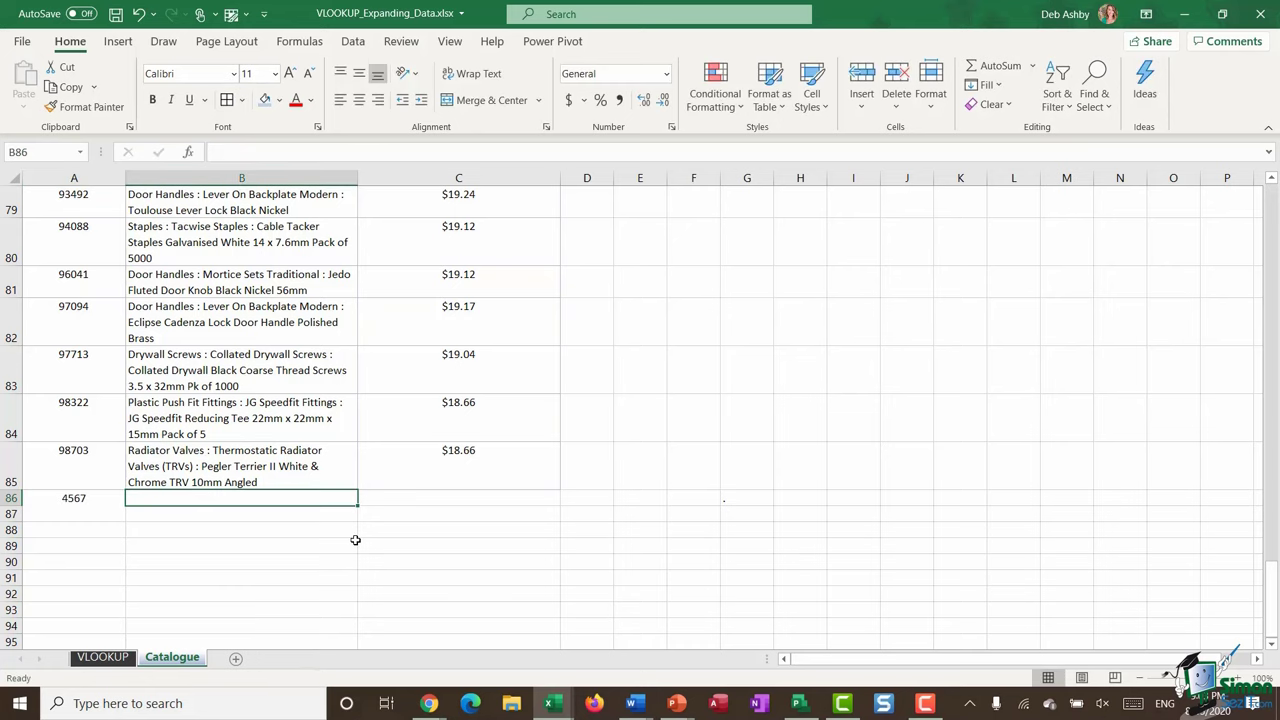
- Give part 4567 in row 86 the description Door Hinges and the price 20.00
type("Door Hi")
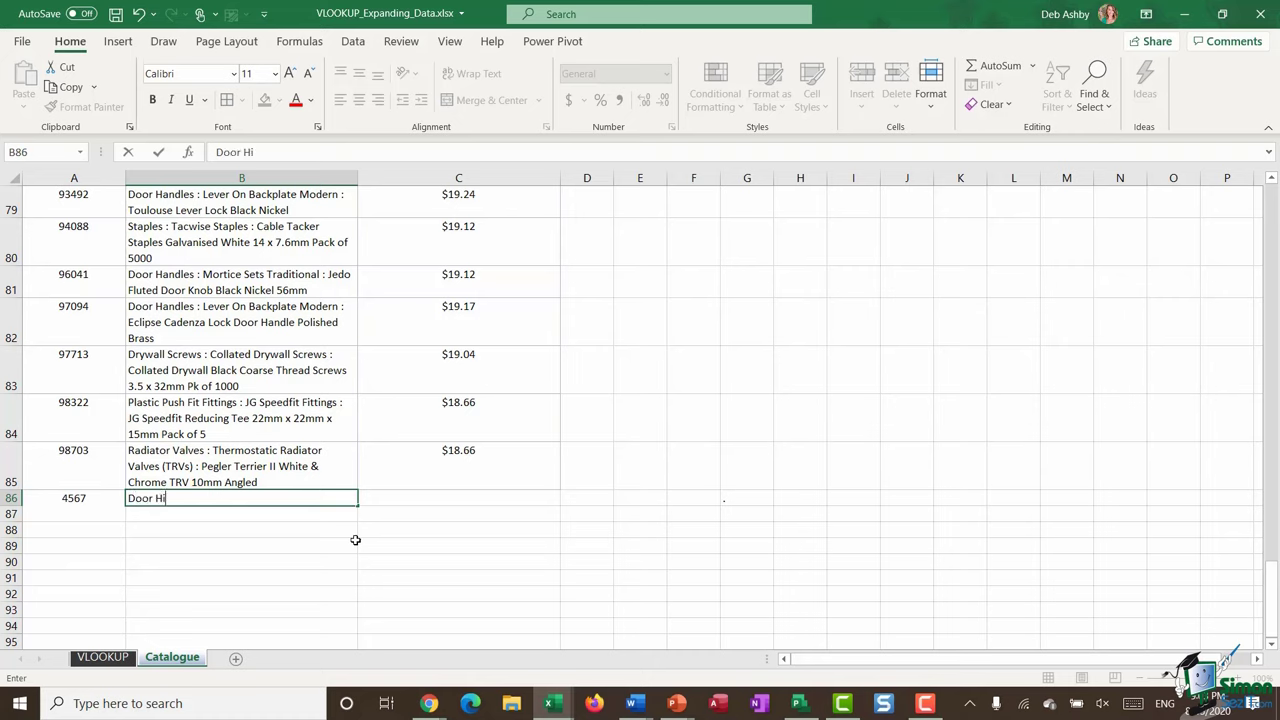
type("nges")
left_click(441, 496)
type("20")
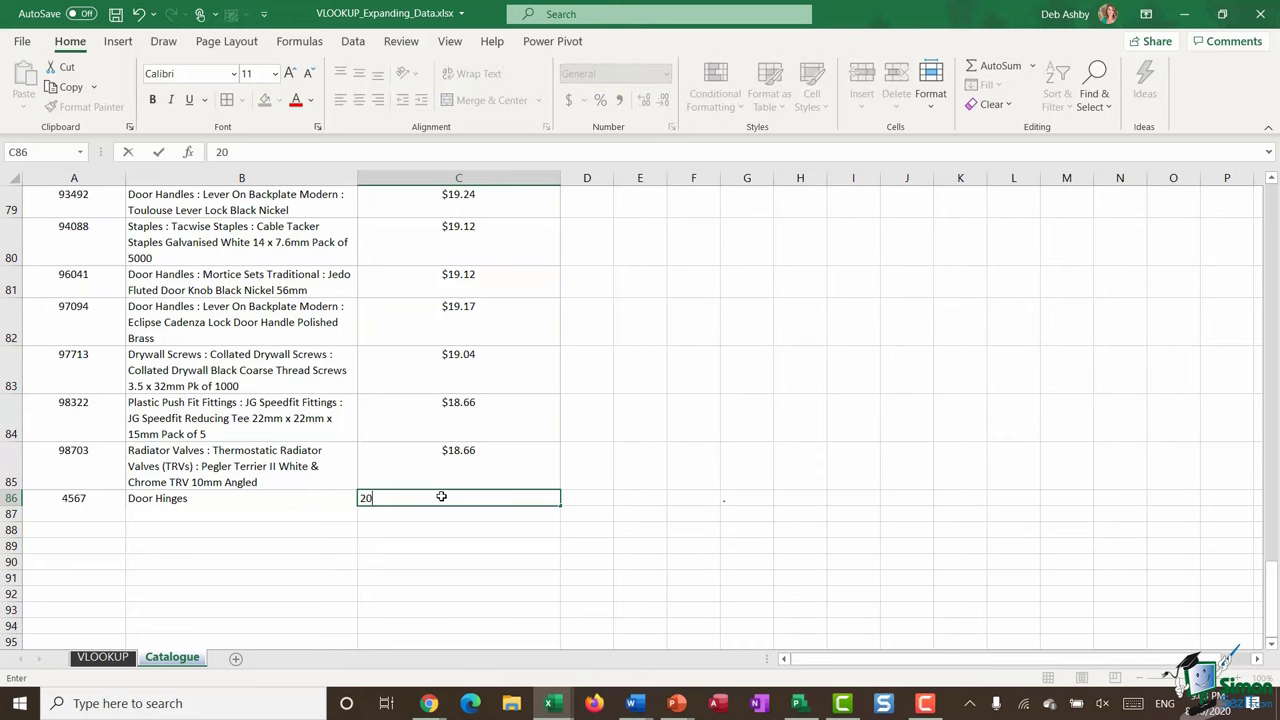
type(".00")
key("Return")
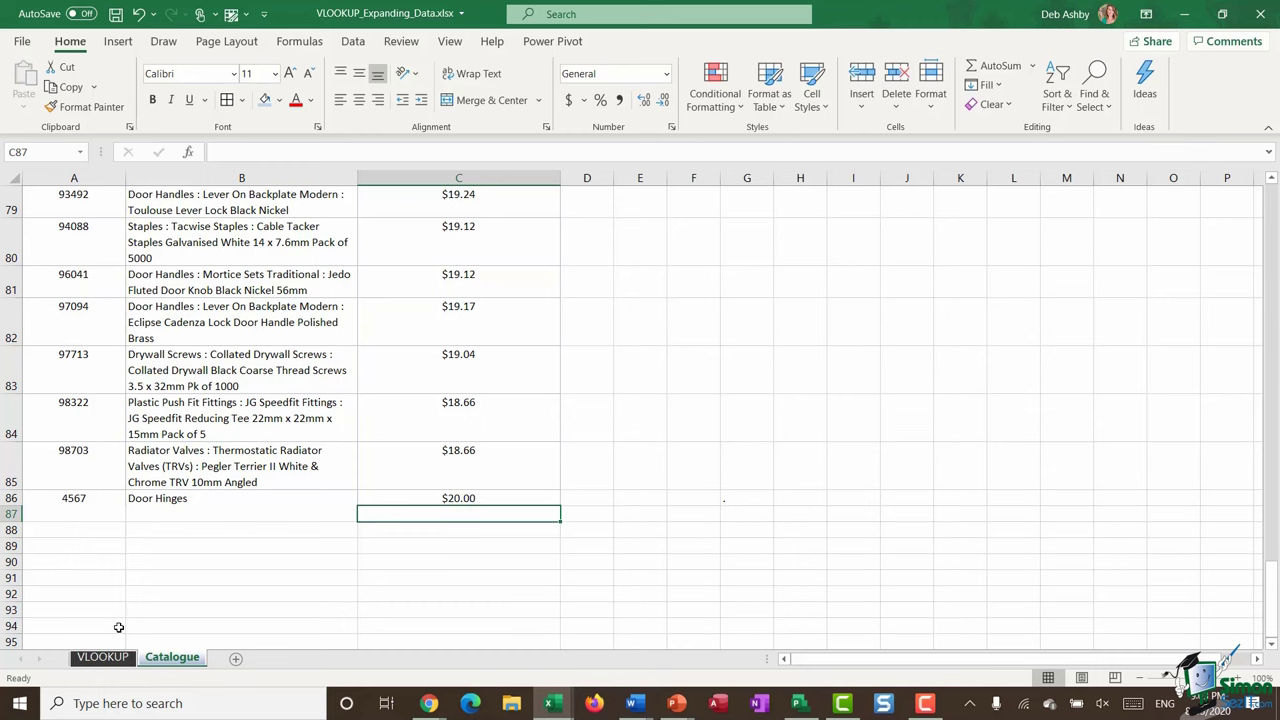
- On the VLOOKUP sheet, enter part number 4567 in B10 and extend the description lookup from C9 to C10
left_click(102, 657)
scroll(363, 500, "down", 2)
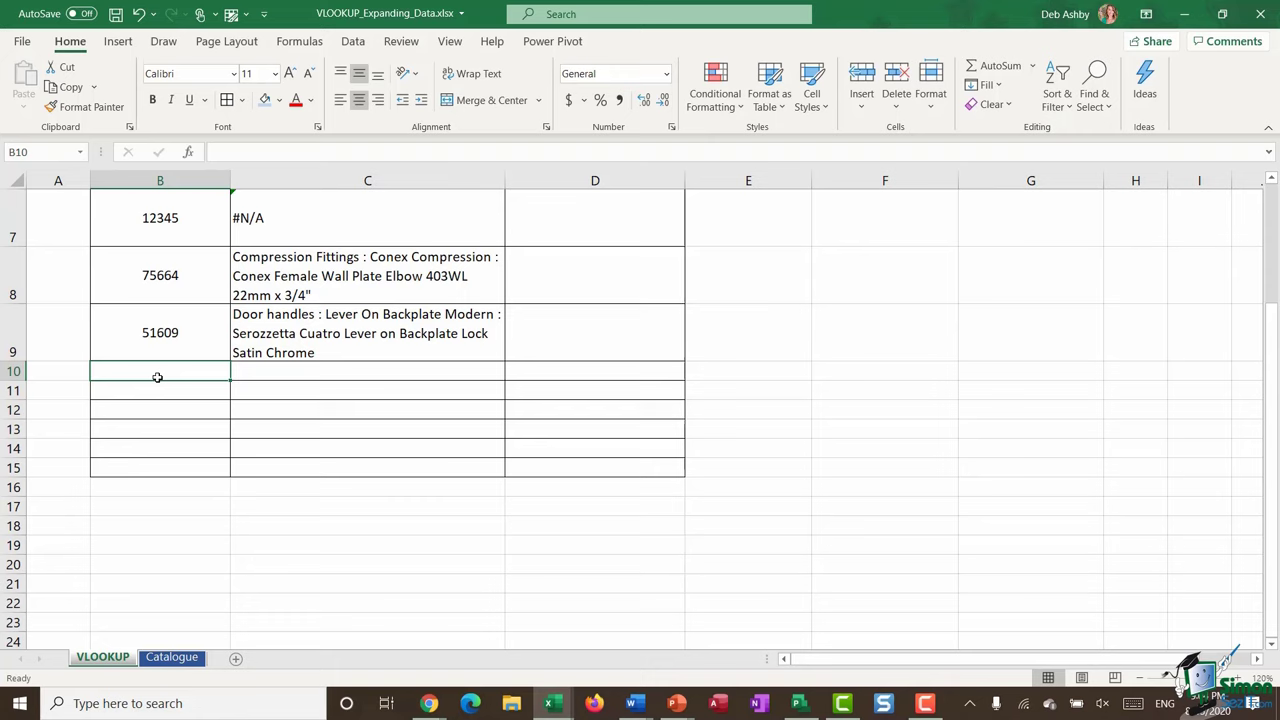
type("4567")
left_click(299, 370)
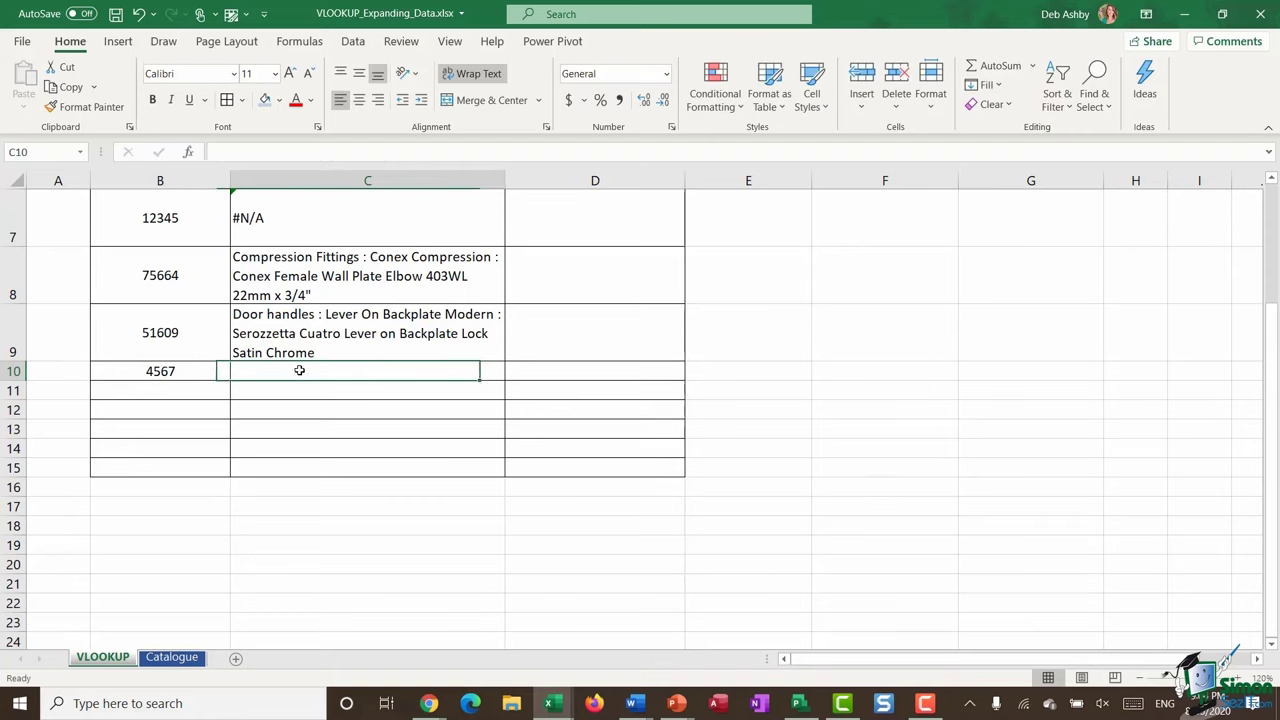
left_click(492, 352)
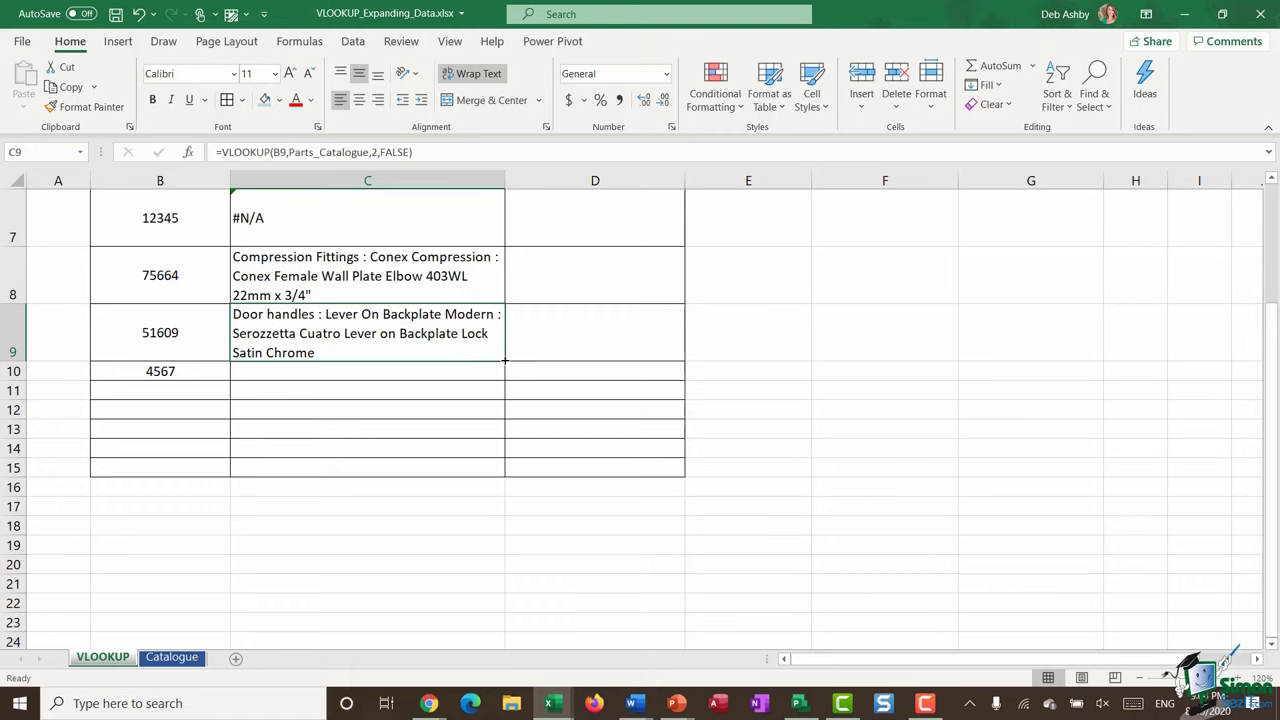
left_click_drag(505, 360, 506, 377)
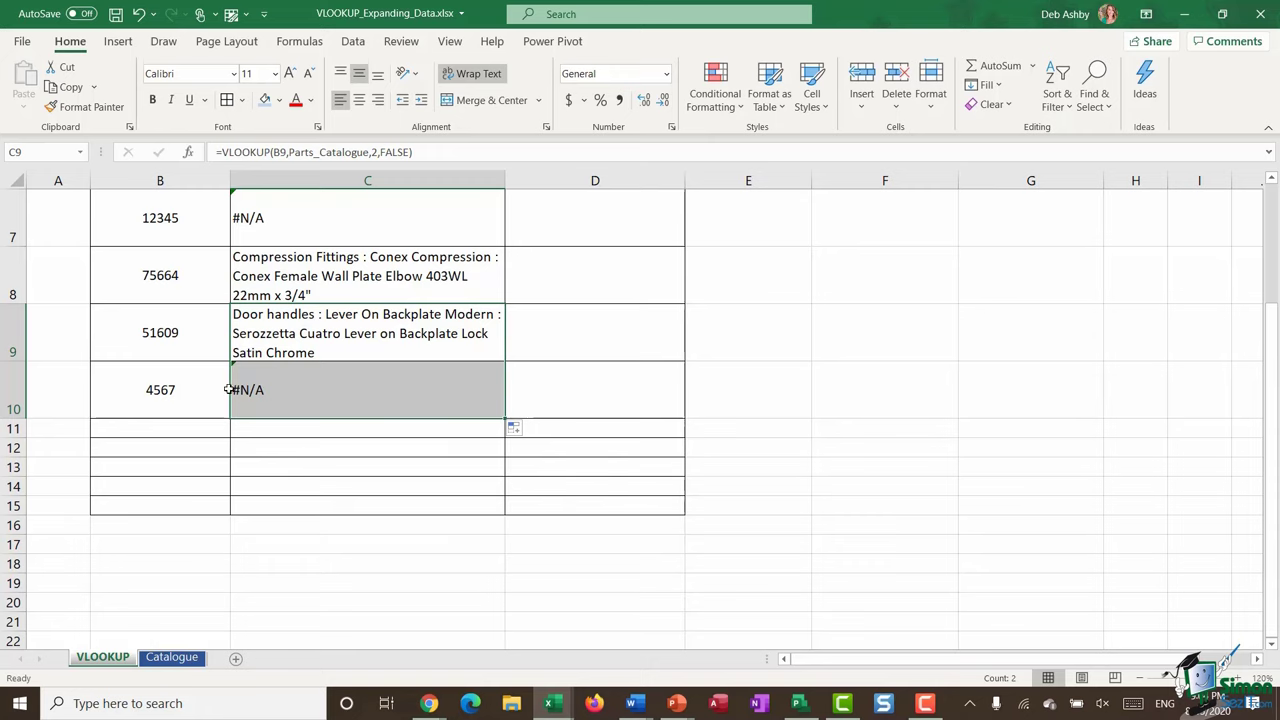
- Compare part 4567's row on the Catalogue sheet with the lookup in C10 on the VLOOKUP sheet
left_click(174, 657)
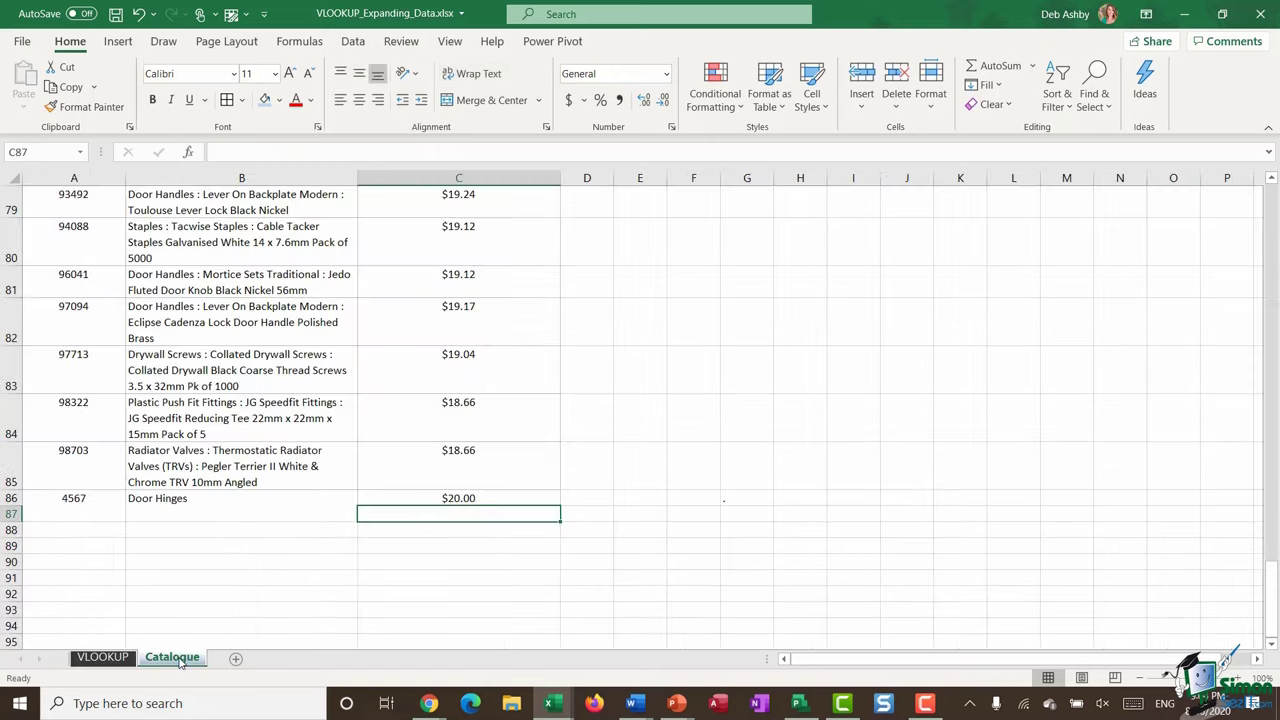
left_click(98, 503)
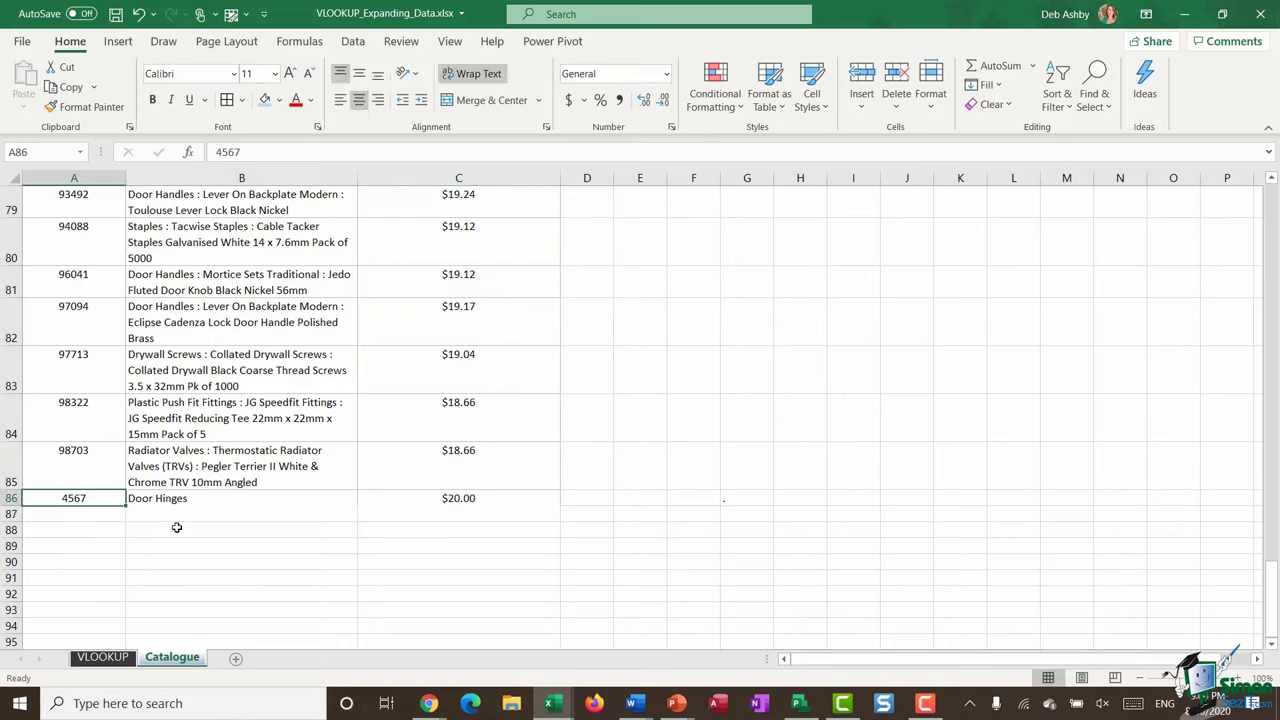
left_click(102, 657)
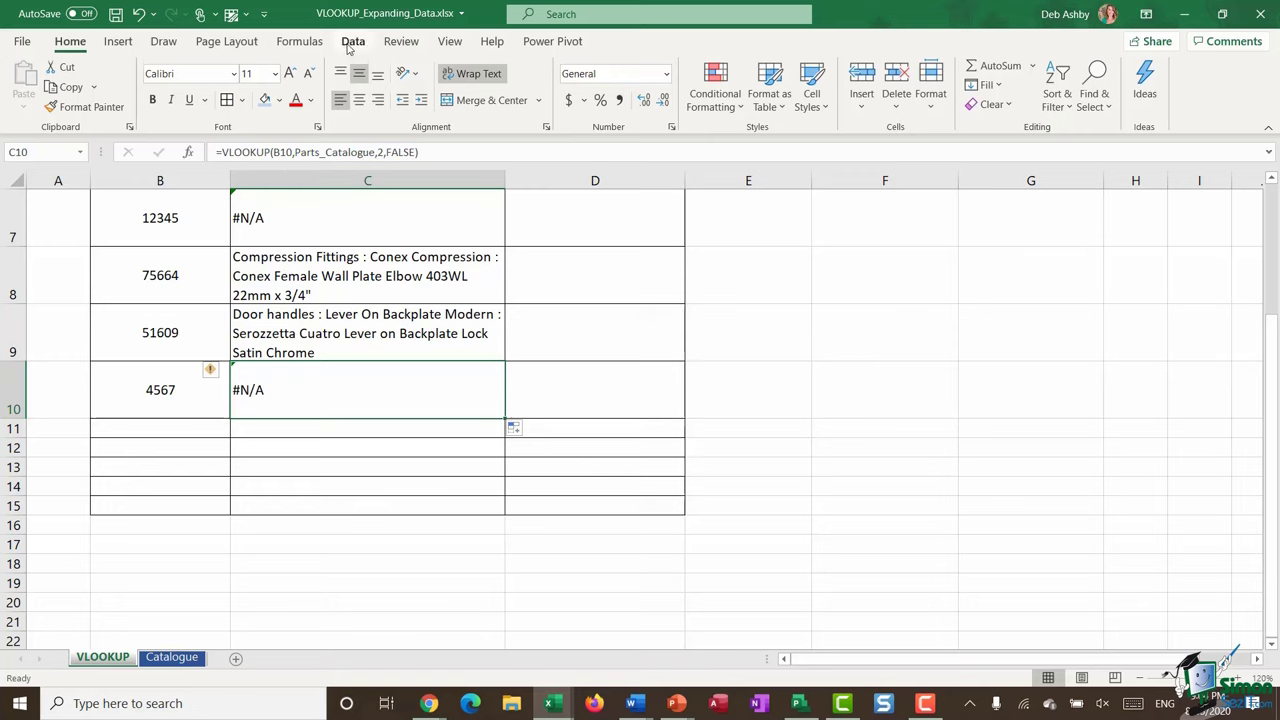
- Inspect the cell range that the defined name Parts_Catalogue refers to, leaving the name's definition as it is
left_click(301, 44)
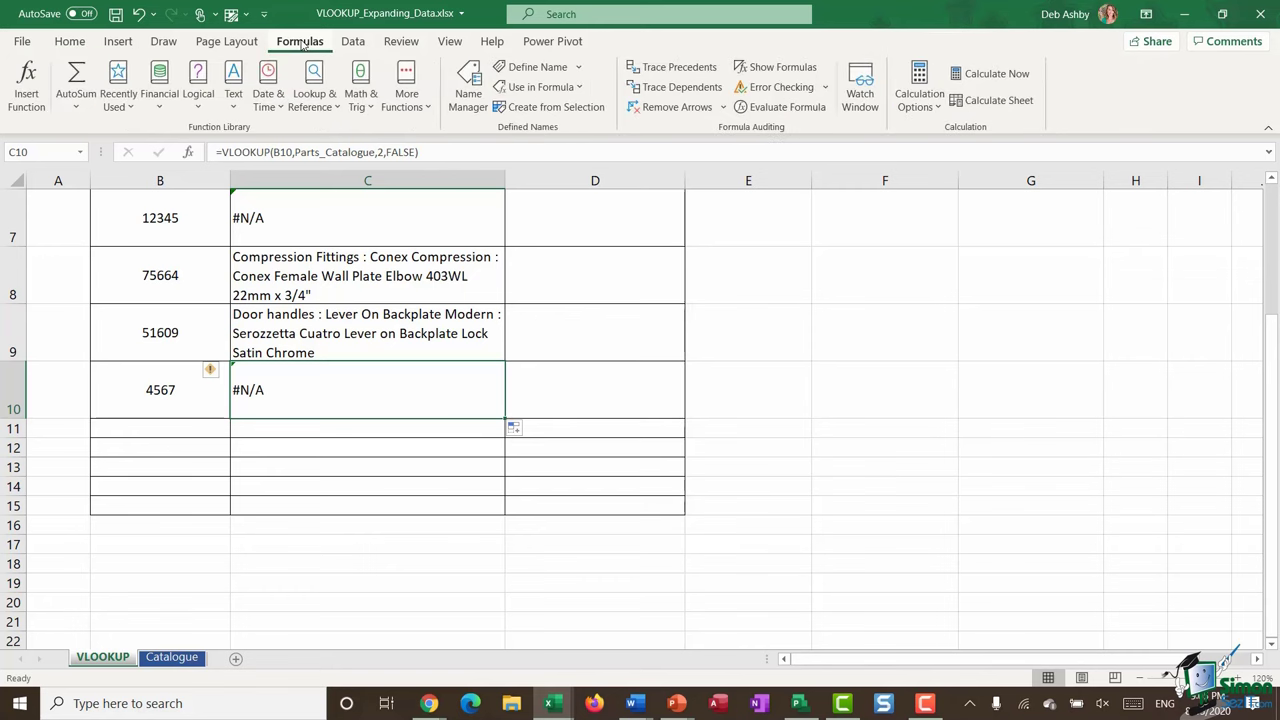
left_click(468, 88)
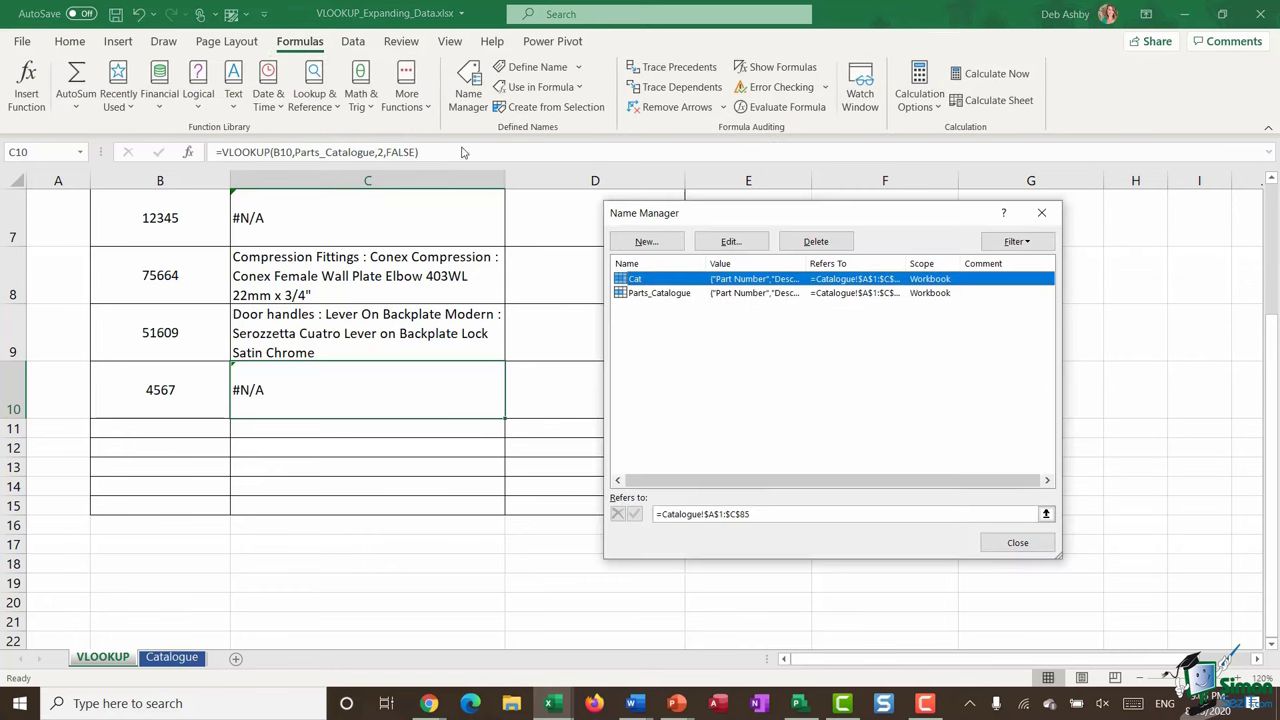
left_click(652, 295)
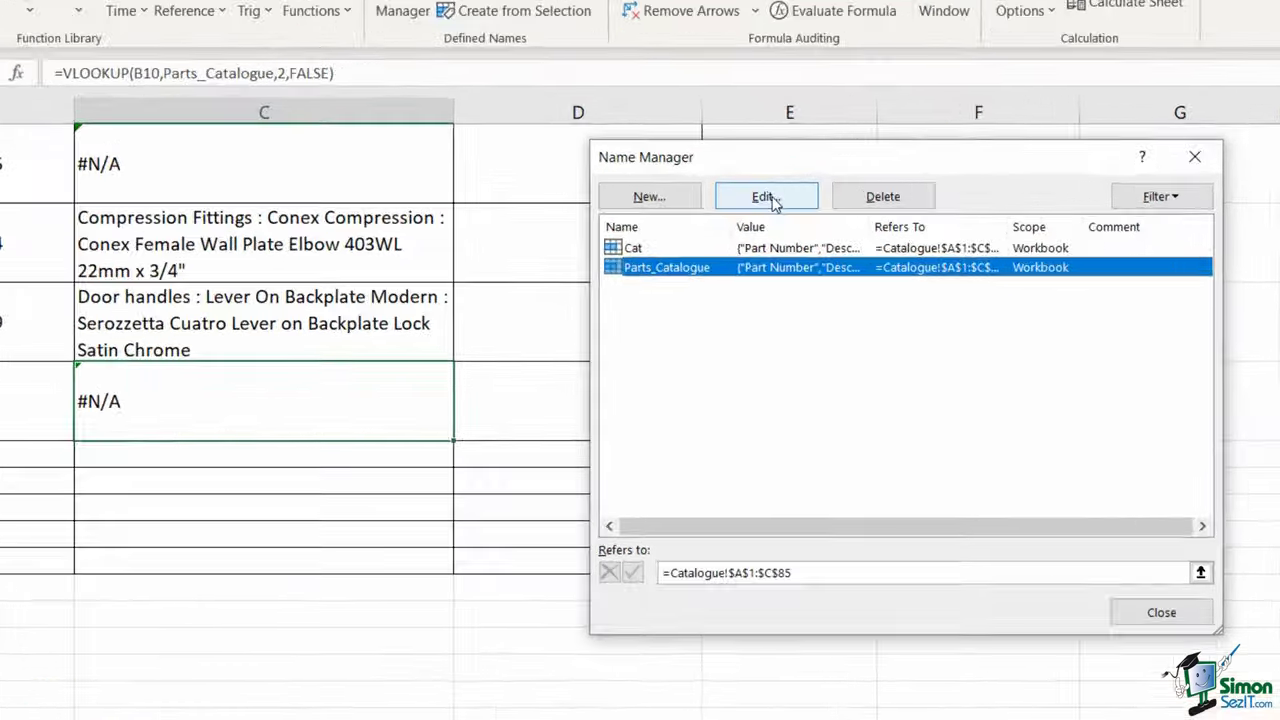
left_click(731, 241)
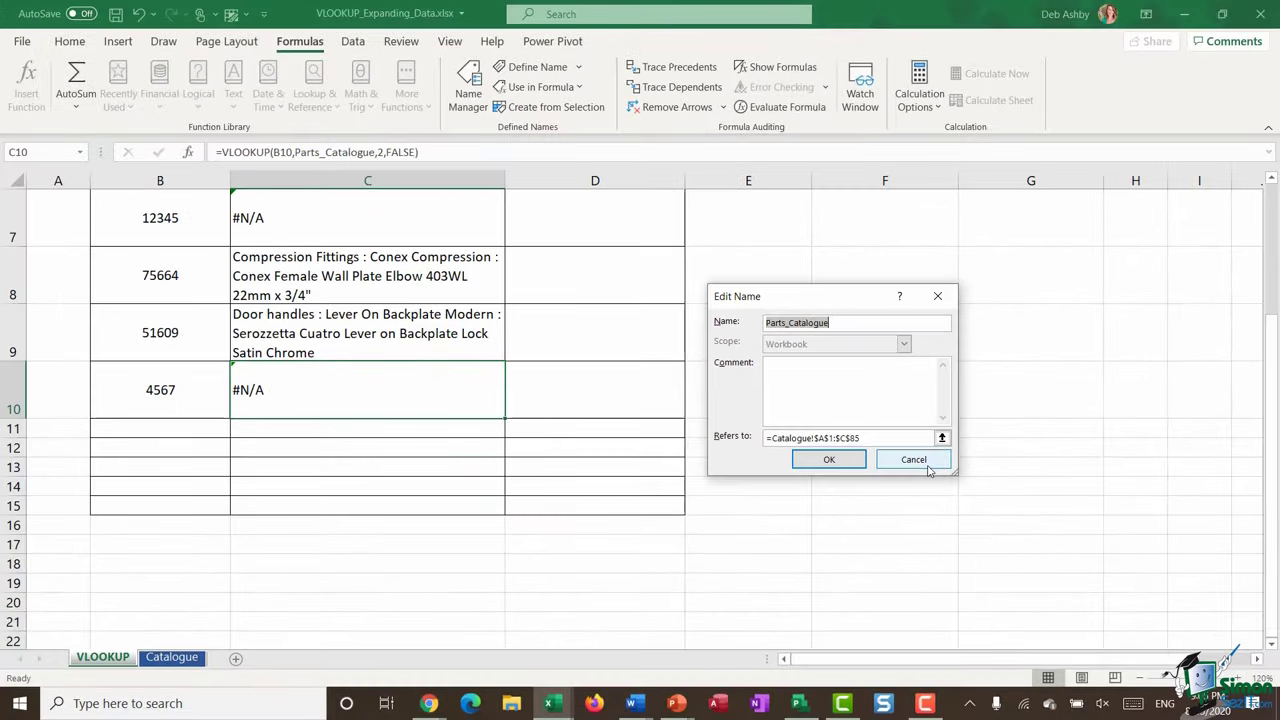
left_click(914, 460)
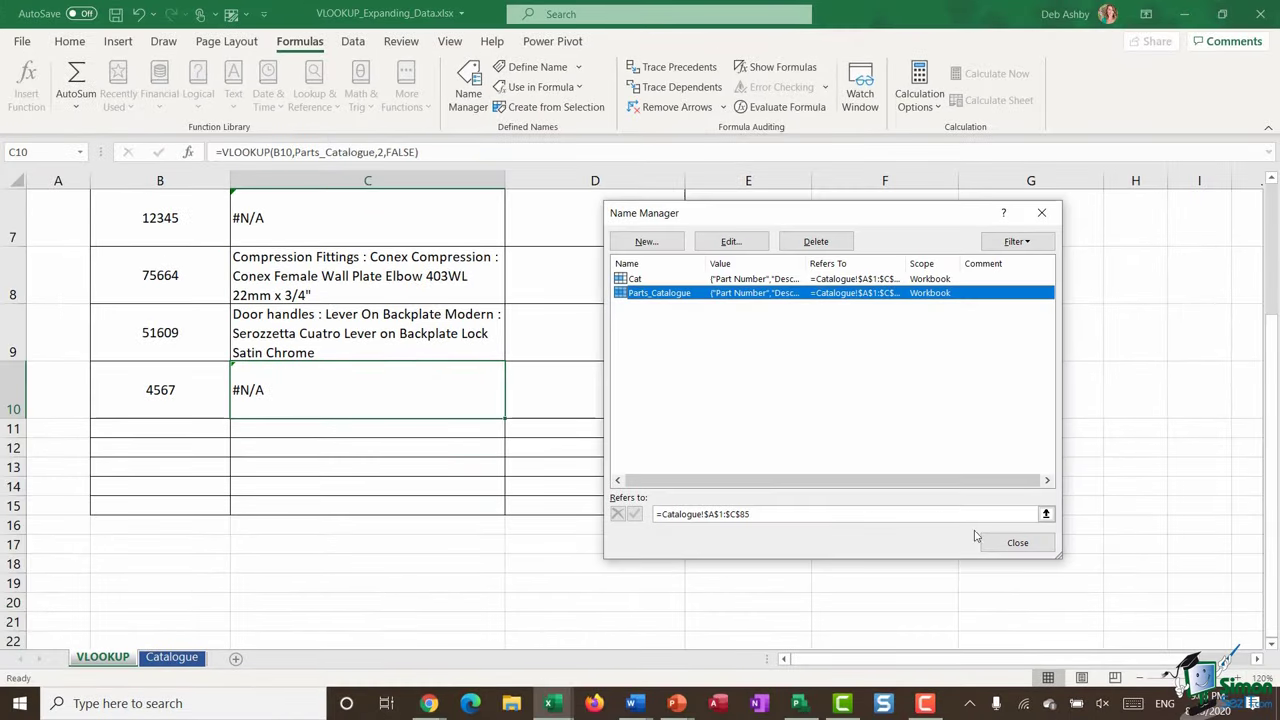
left_click(1018, 541)
- Compare row 85 and the added row below it on the Catalogue sheet with the lookup in C10 on the VLOOKUP sheet
left_click(172, 657)
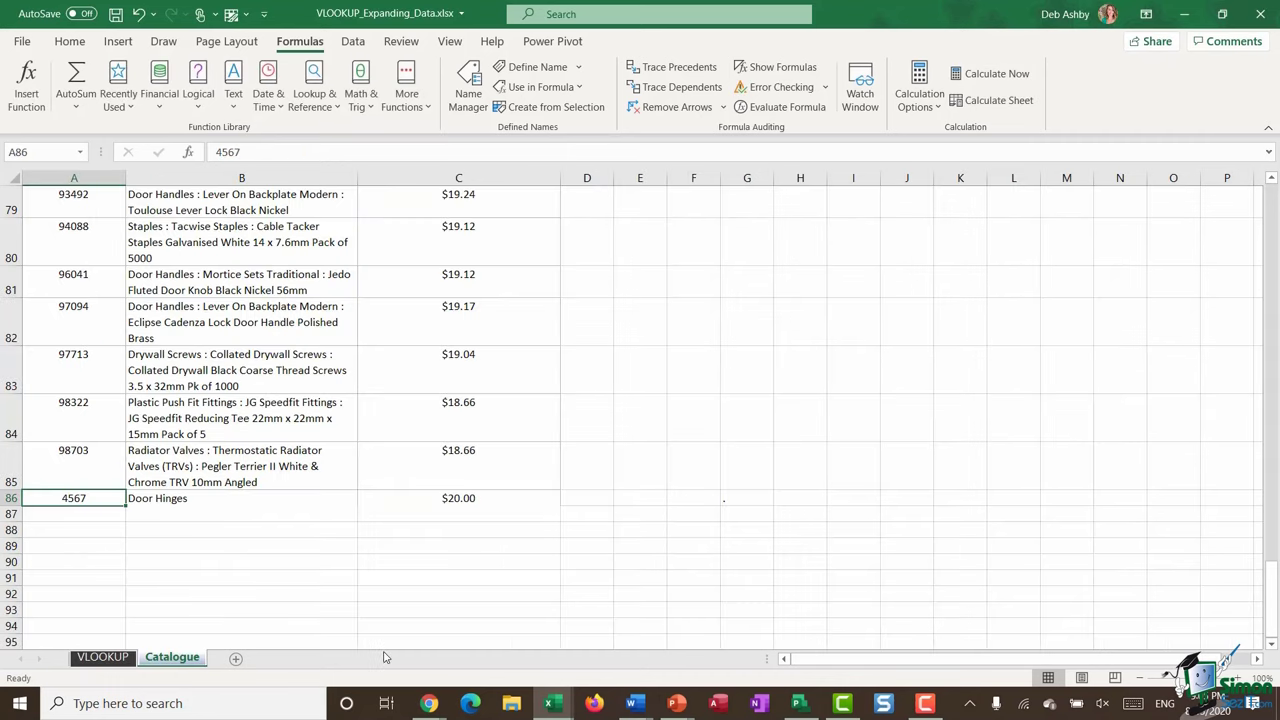
left_click(56, 468)
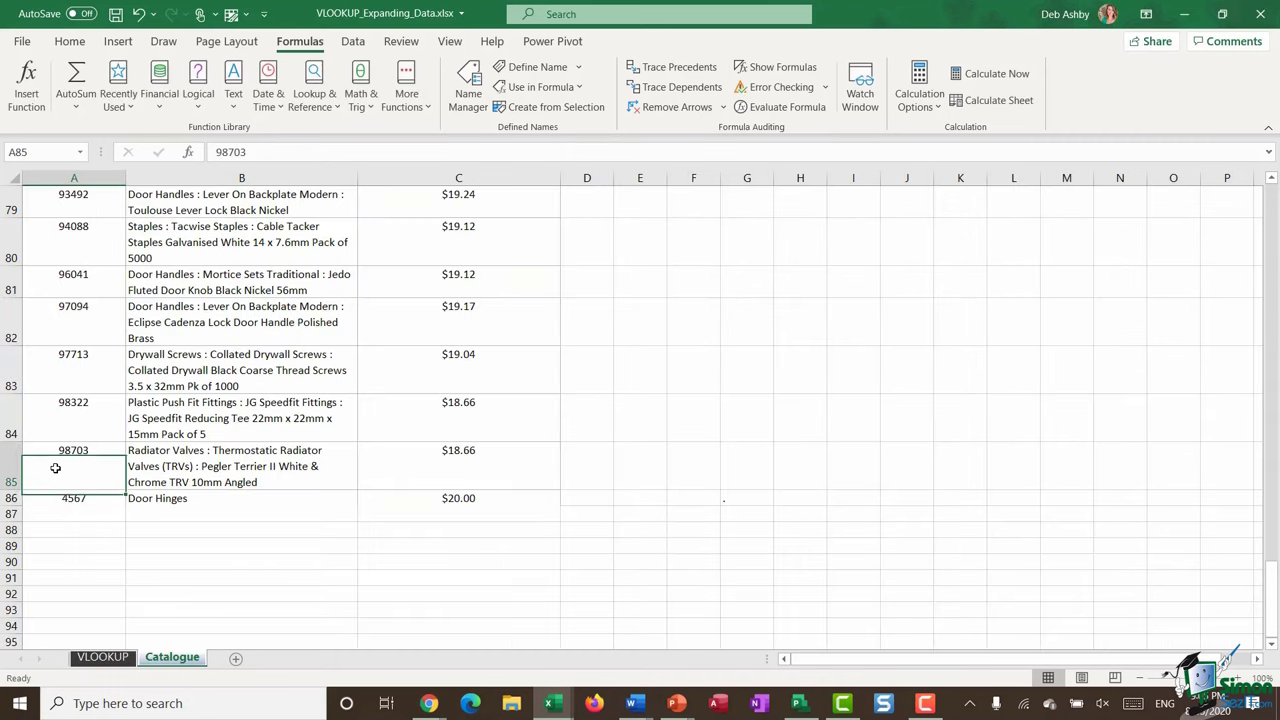
left_click(10, 468)
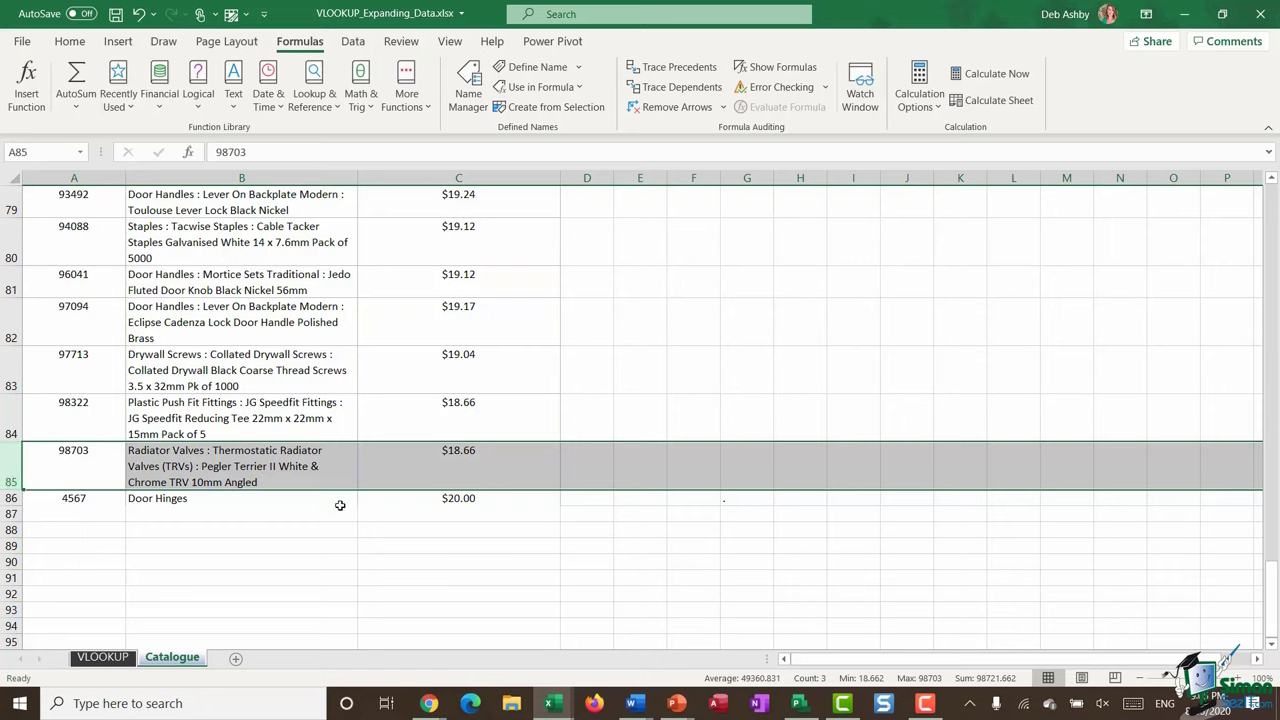
left_click(103, 657)
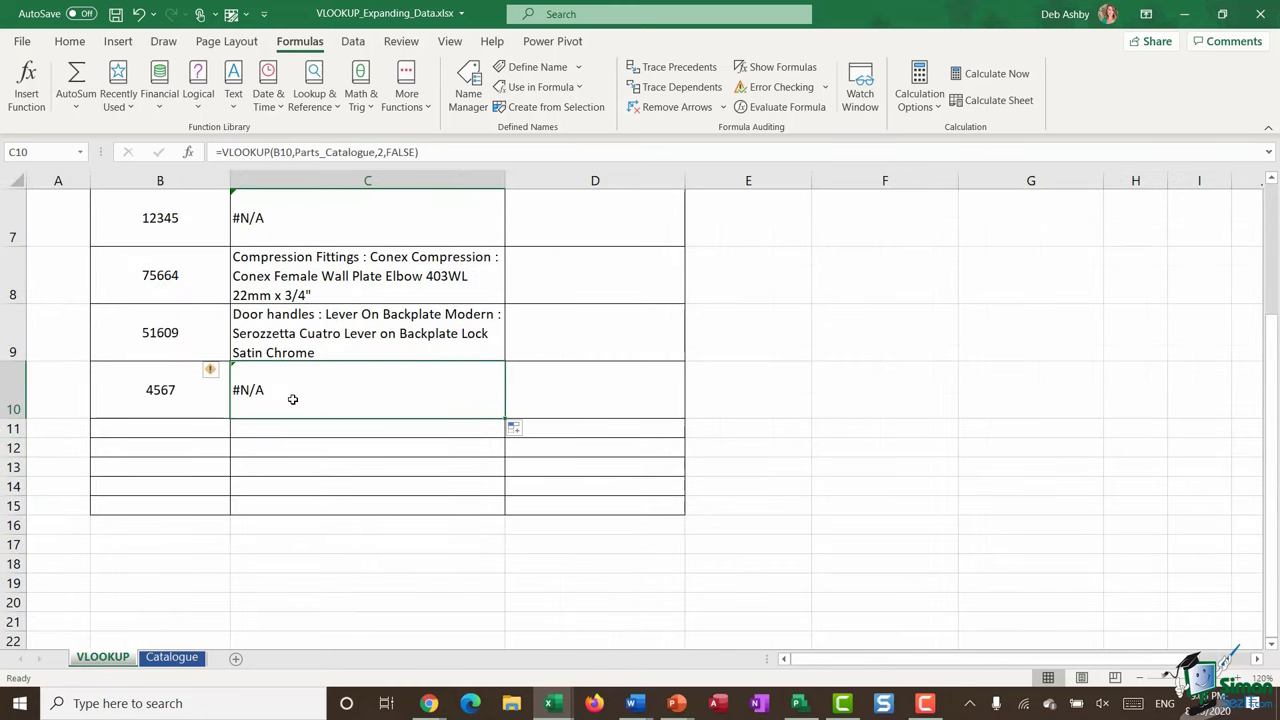
- Delete the defined names Parts_Catalogue and Cat from the workbook
left_click(172, 657)
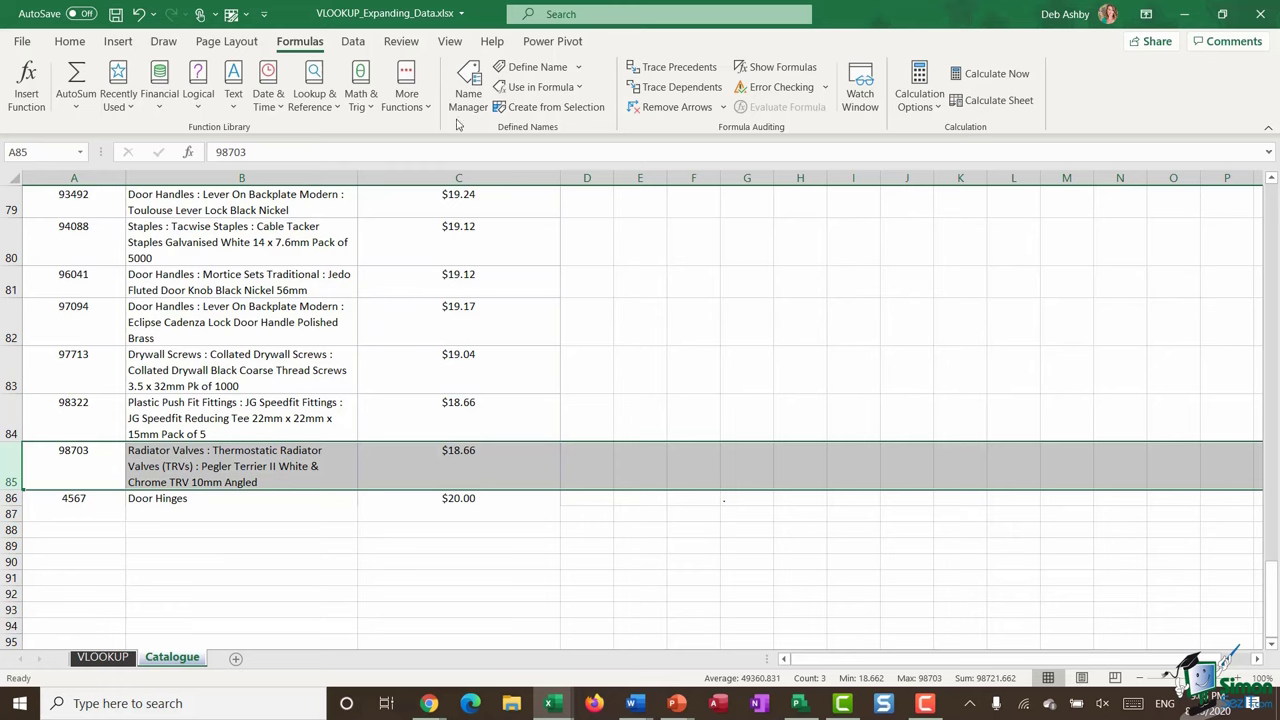
left_click(468, 88)
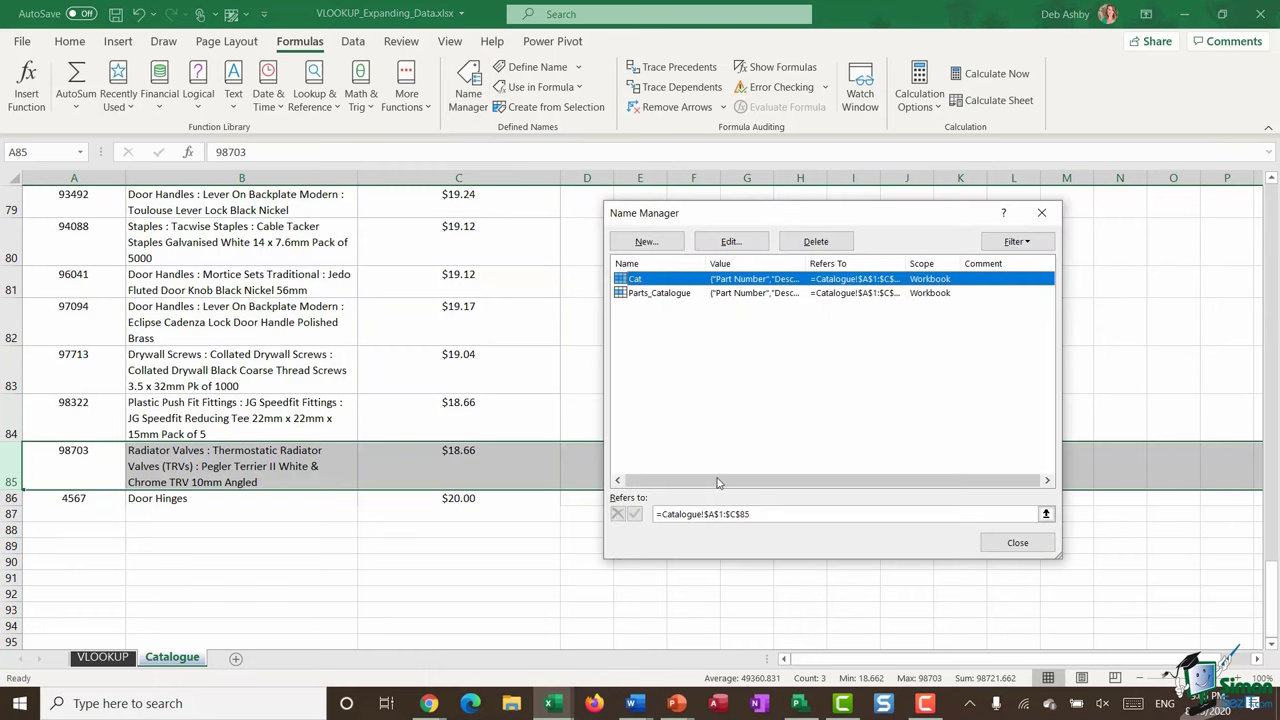
left_click(660, 293)
left_click(816, 243)
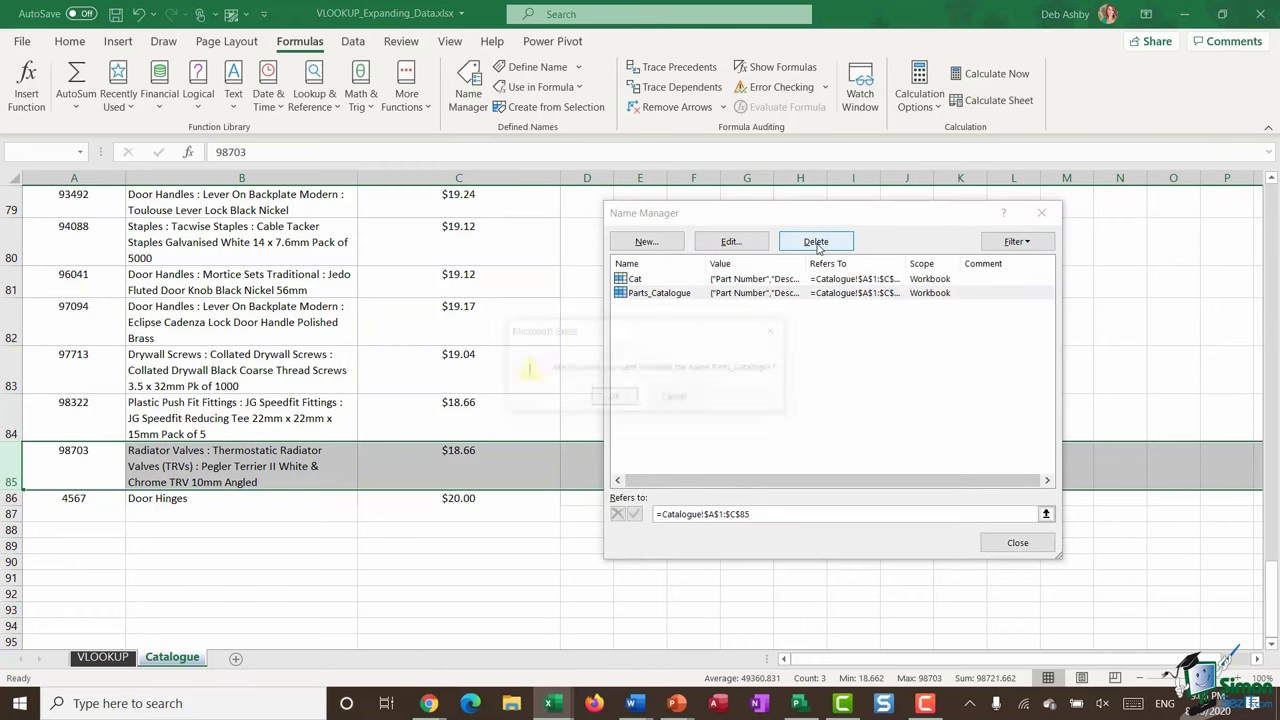
left_click(613, 401)
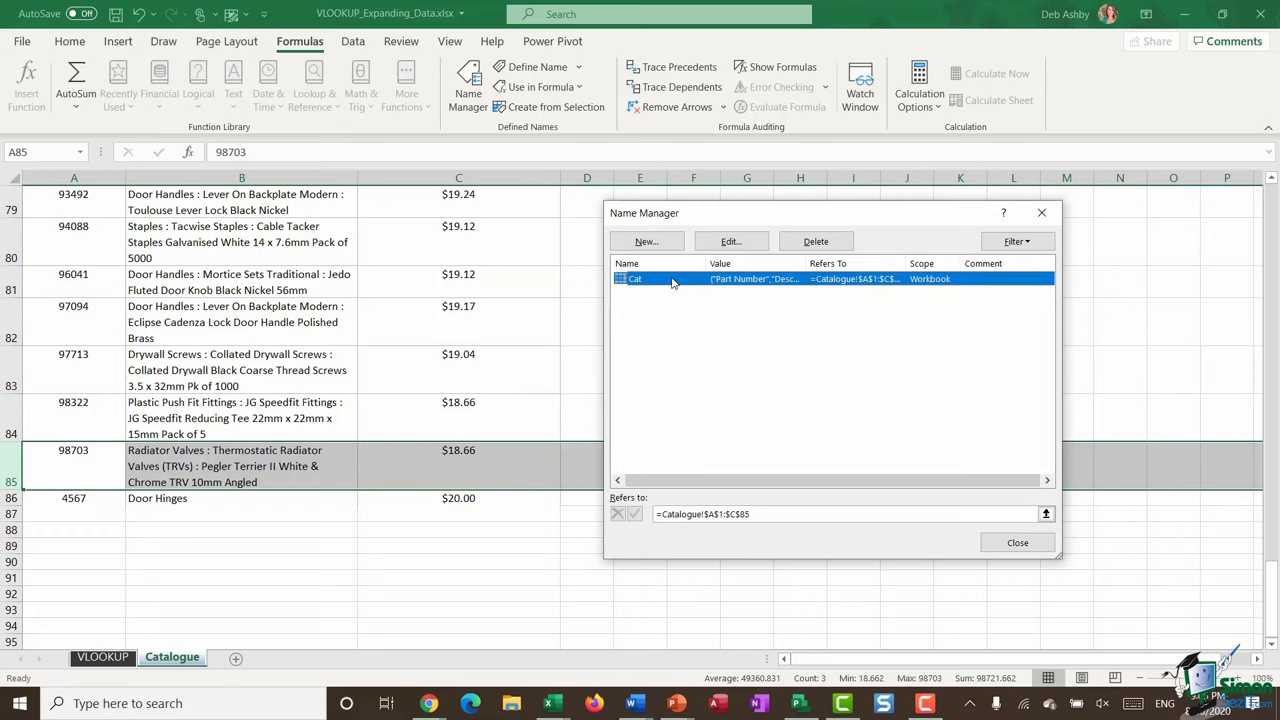
left_click(673, 282)
left_click(816, 242)
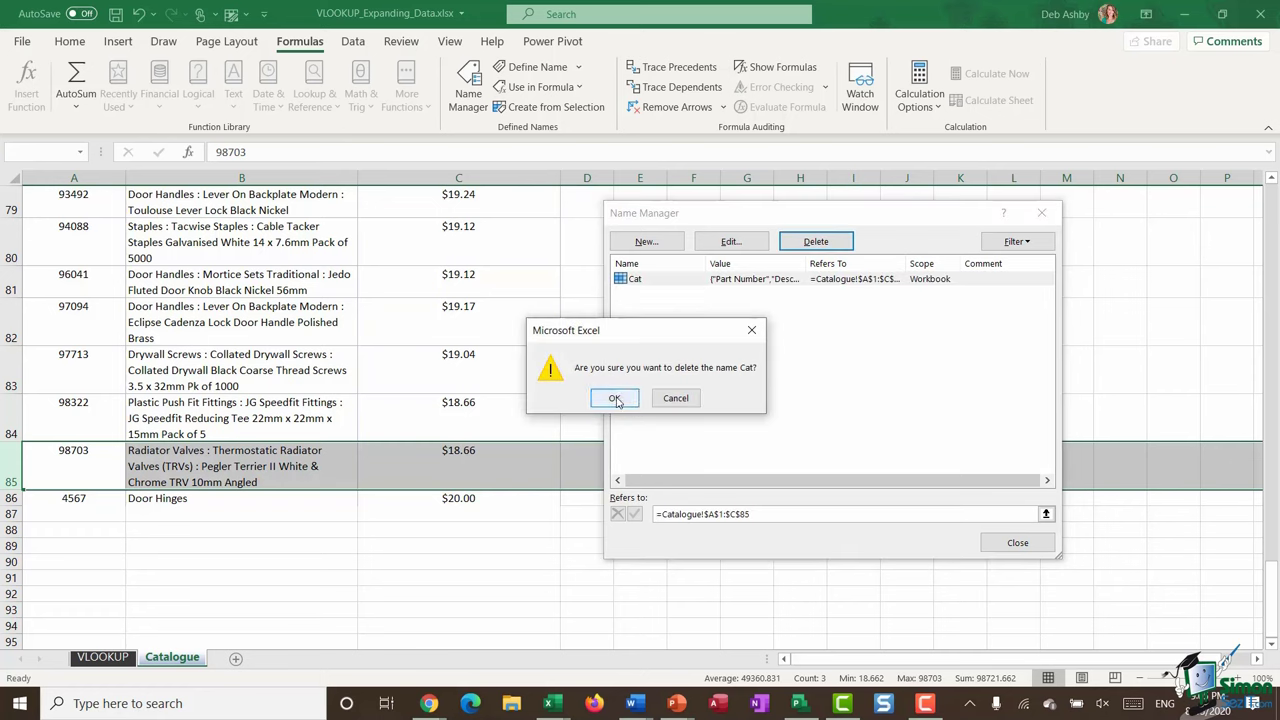
left_click(617, 400)
left_click(1017, 544)
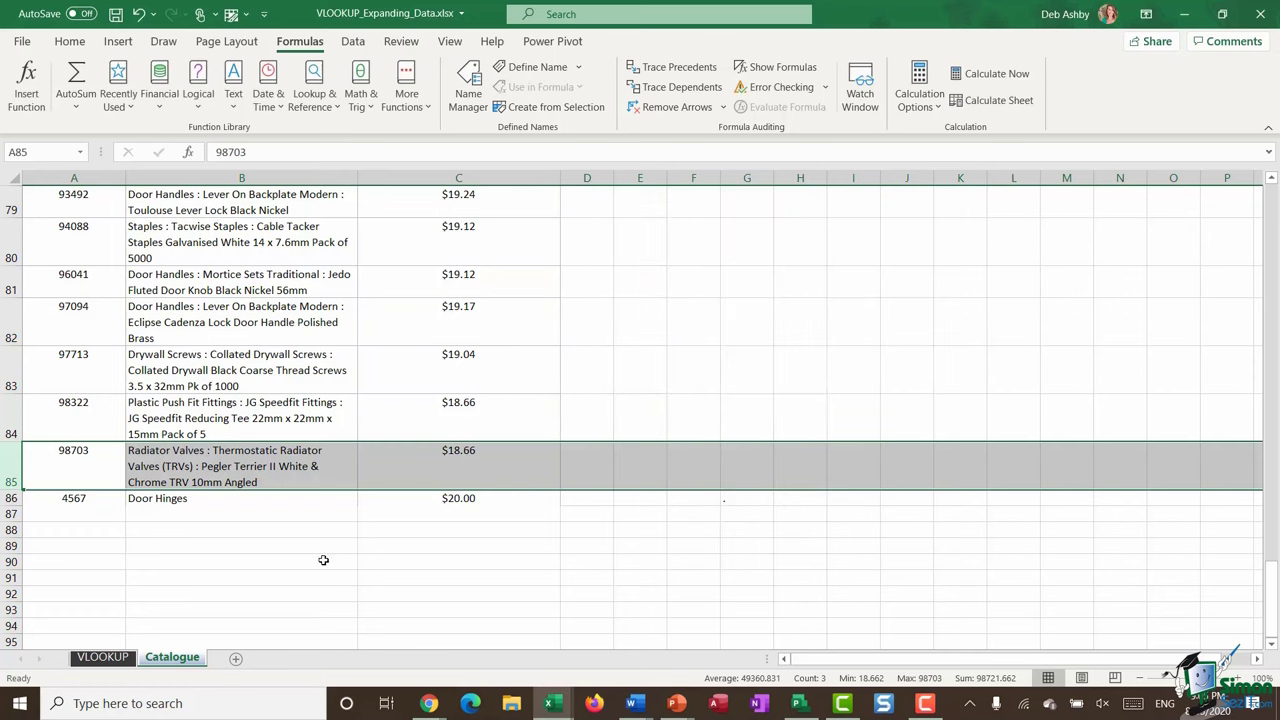
- Clear the contents of A86:C87 on the Catalogue sheet to remove the Door Hinges entry
left_click(270, 528)
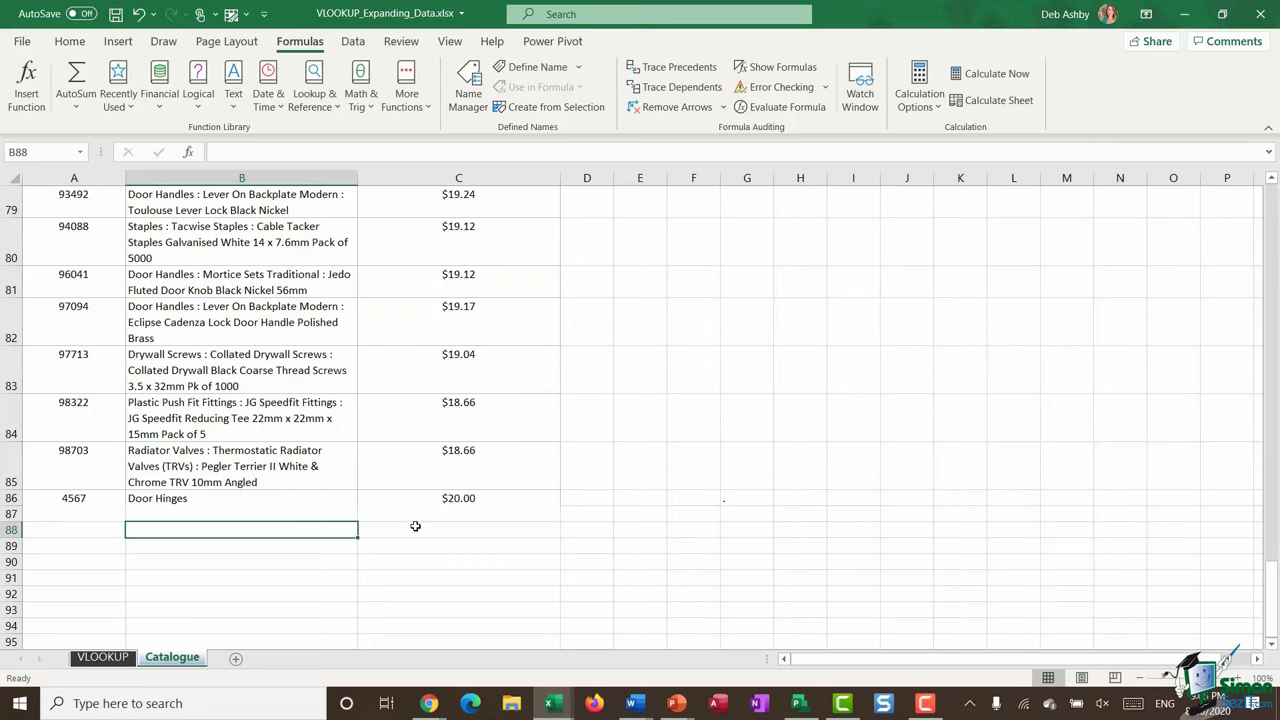
left_click_drag(58, 513, 455, 498)
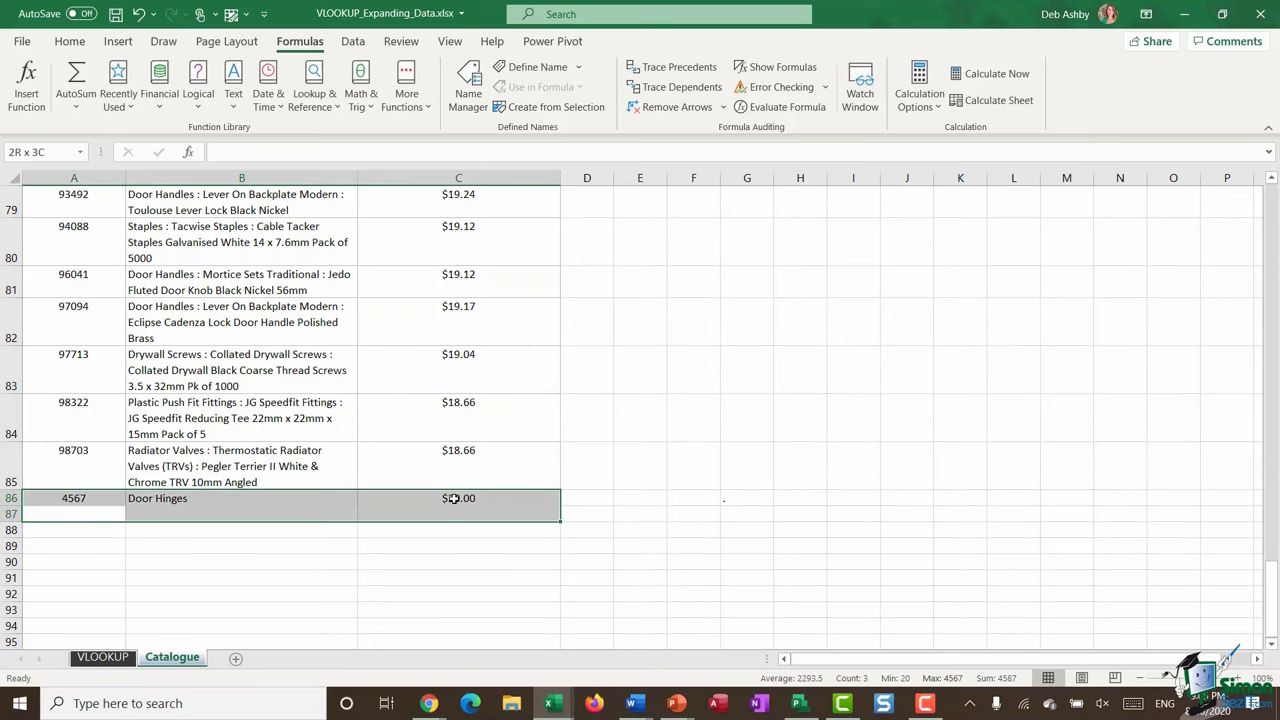
key("Delete")
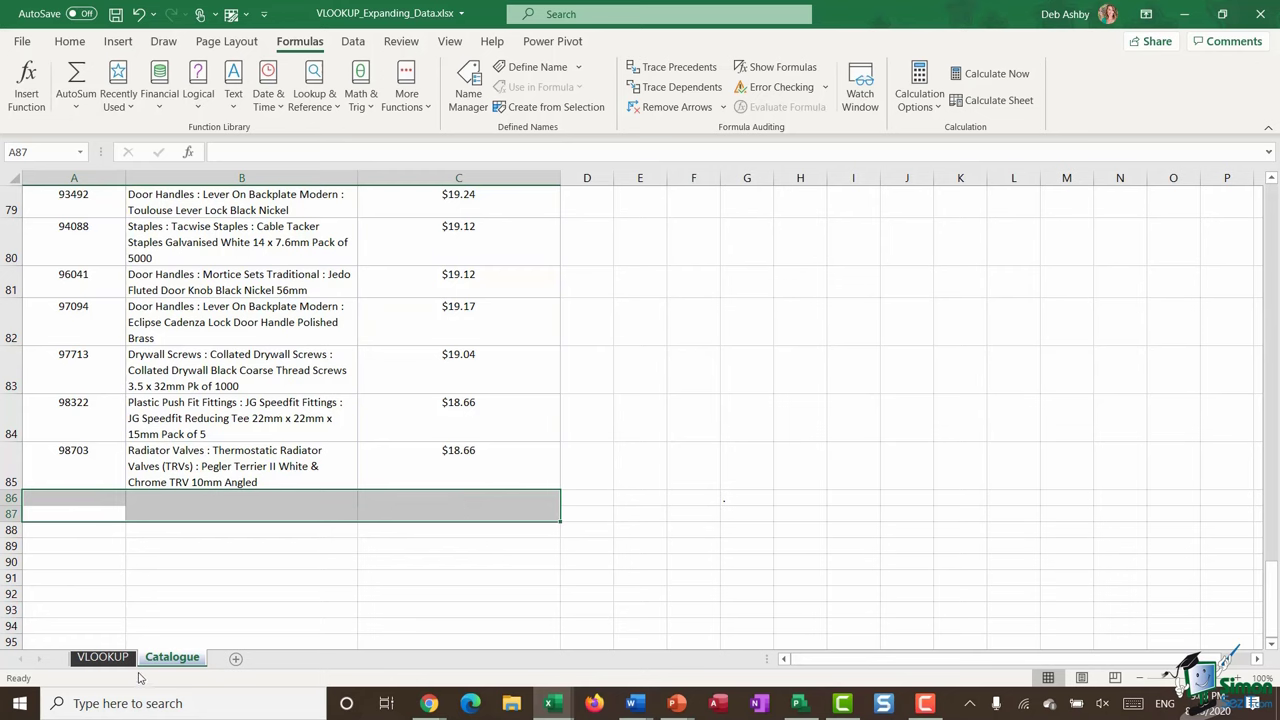
- Clear the description lookup formulas from C5:C10 on the VLOOKUP sheet
left_click(104, 657)
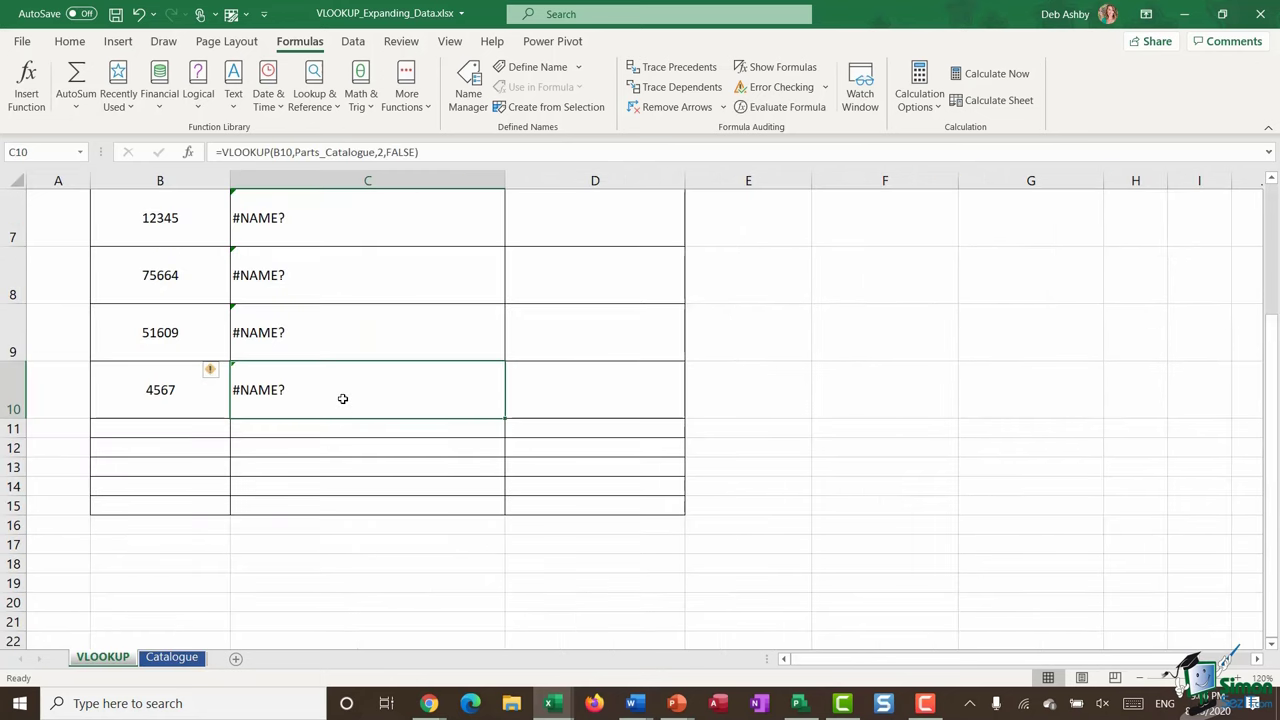
scroll(331, 416, "up", 2)
left_click_drag(303, 291, 306, 581)
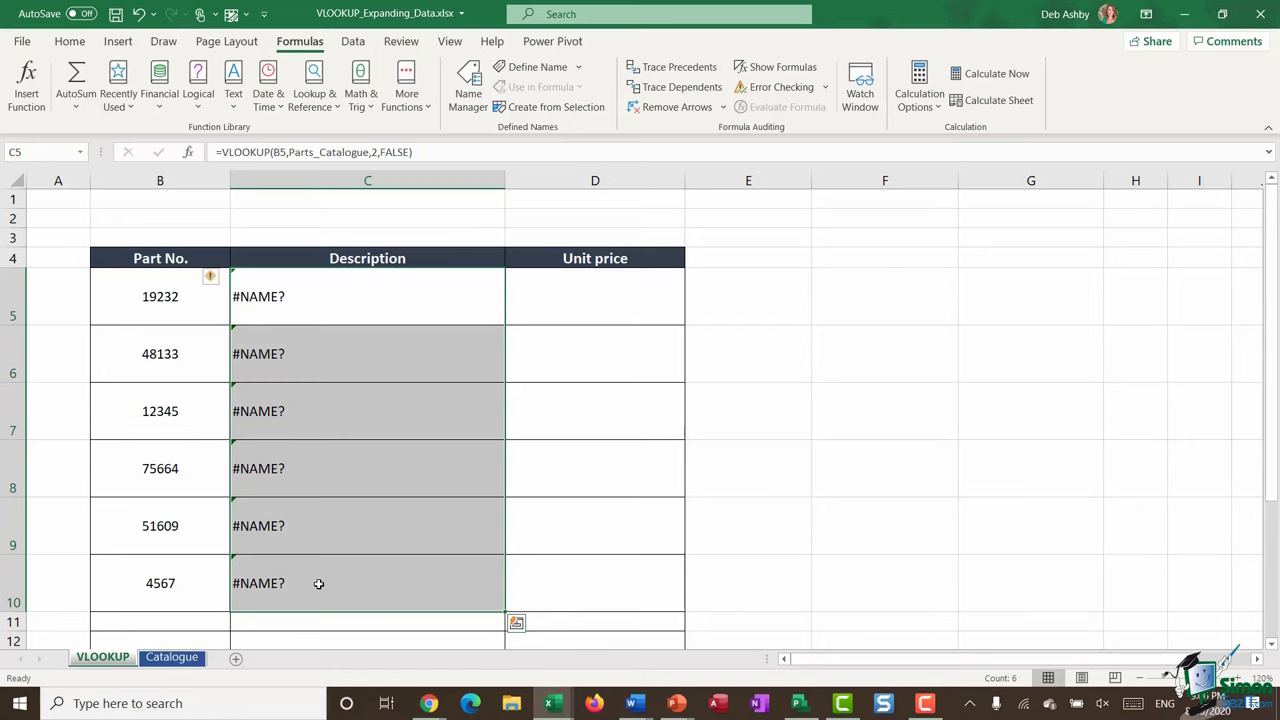
key("Delete")
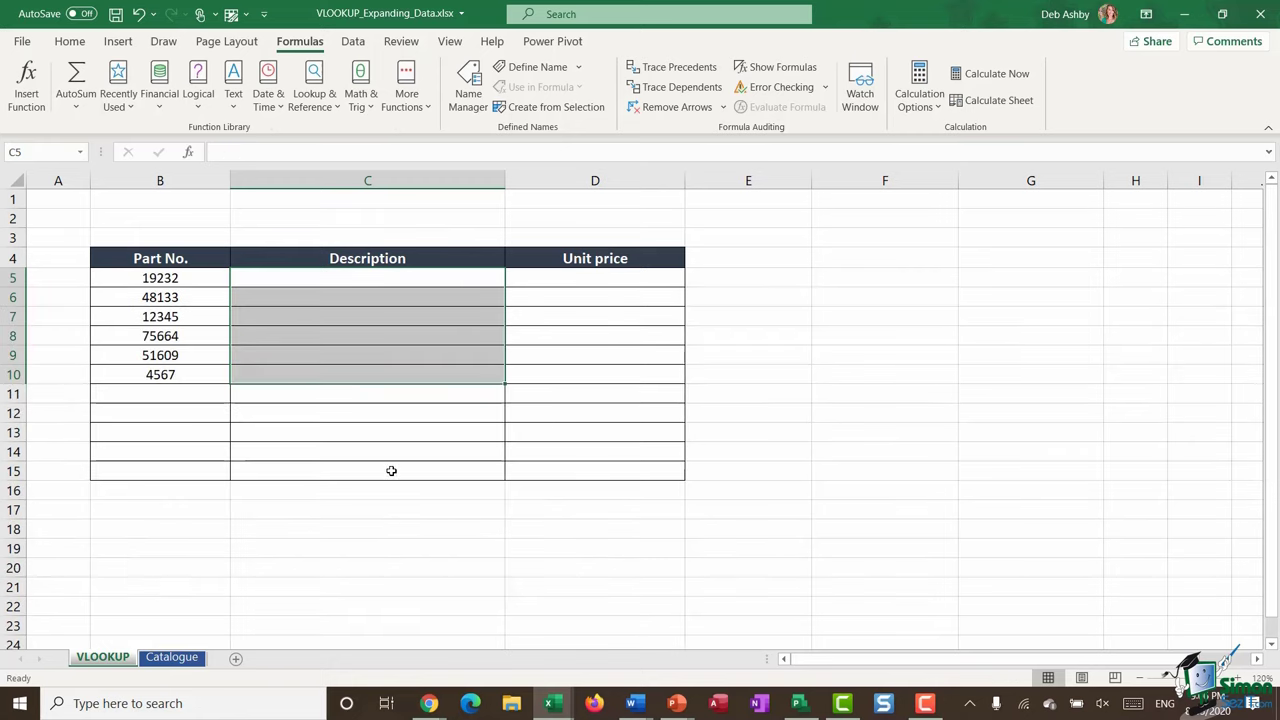
- Enter =VLOOKUP(B5,Catalogue!A:C,2,0) in C5, using the entire Catalogue columns A to C as the table array
left_click(310, 273)
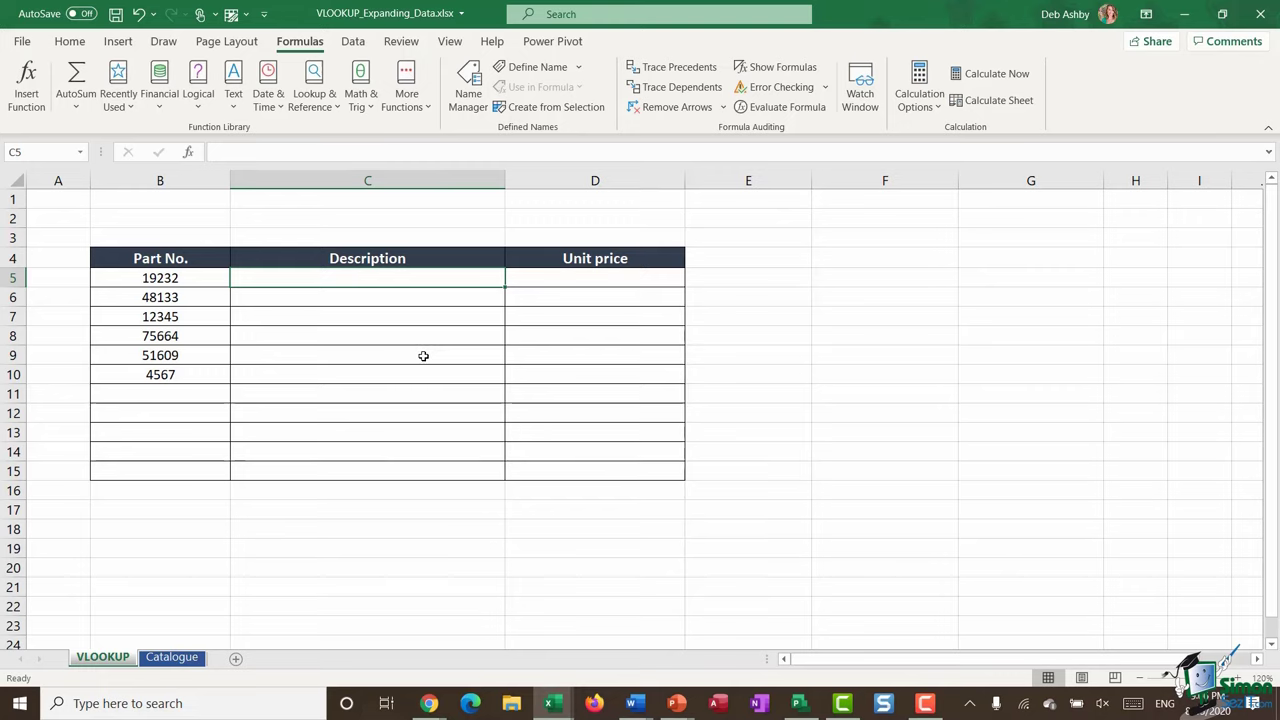
type("=VLOOKUP(")
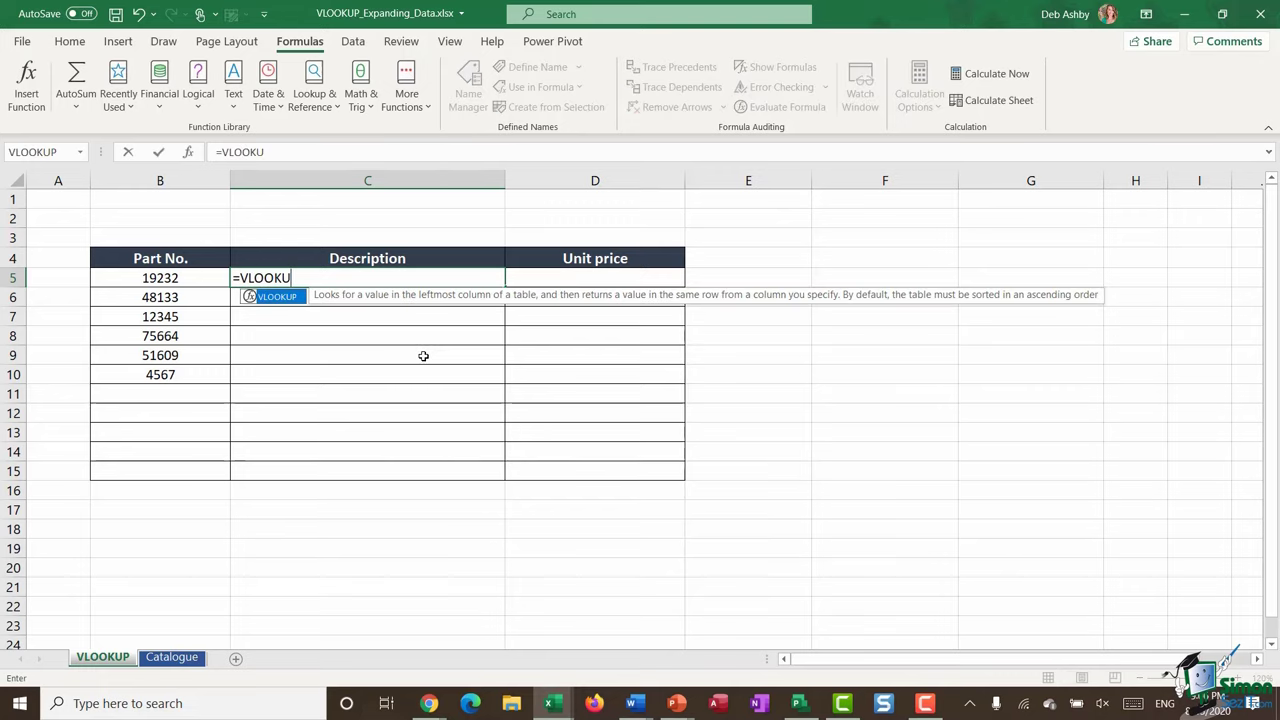
left_click(162, 283)
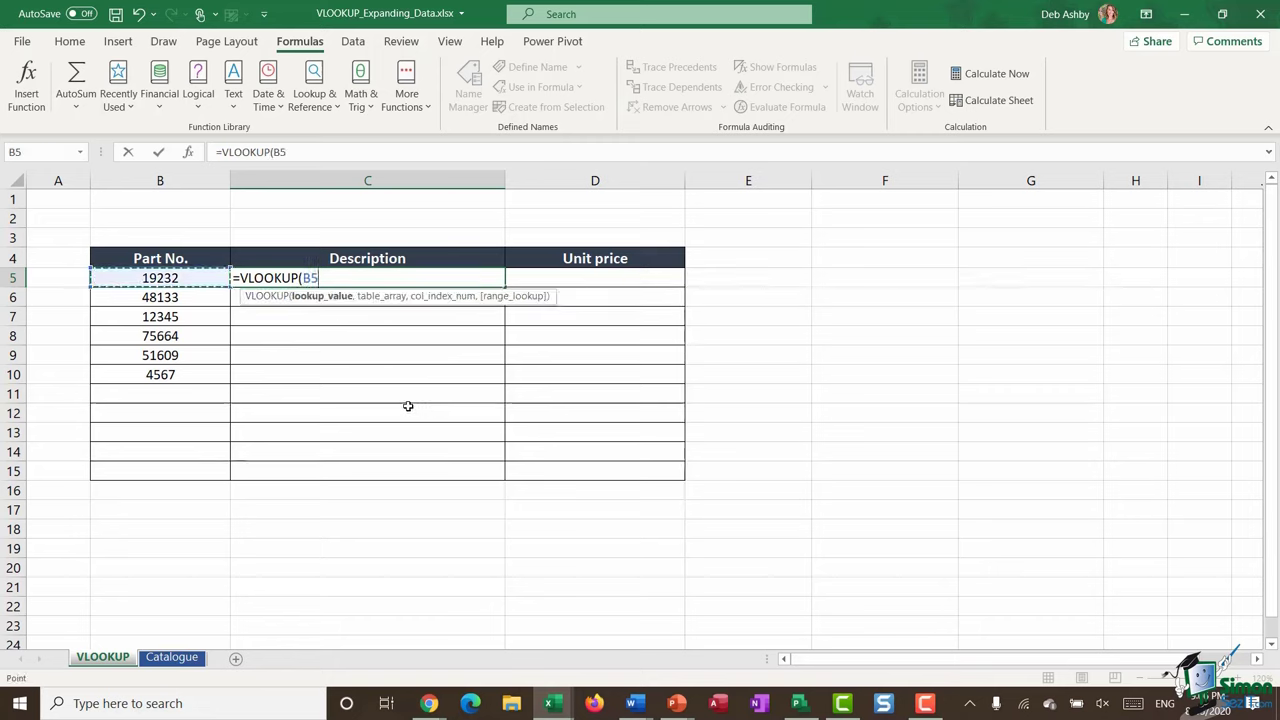
type(",")
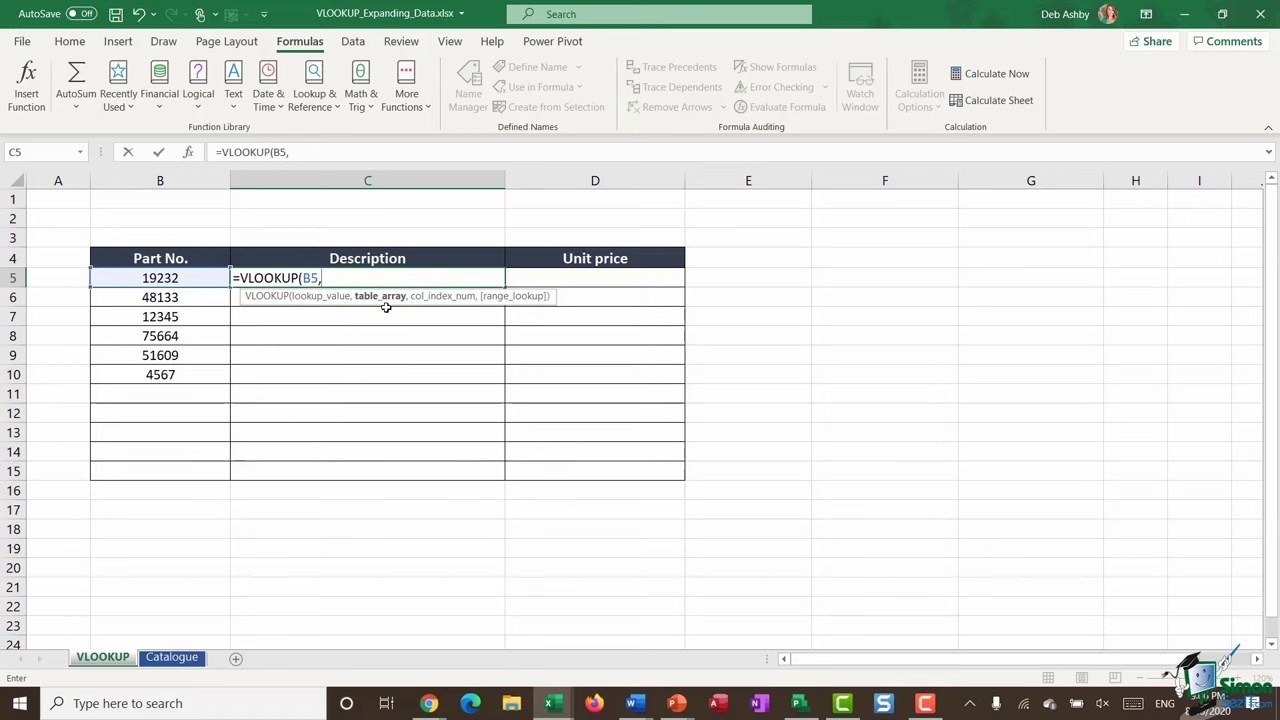
left_click(180, 660)
scroll(305, 350, "up", 20)
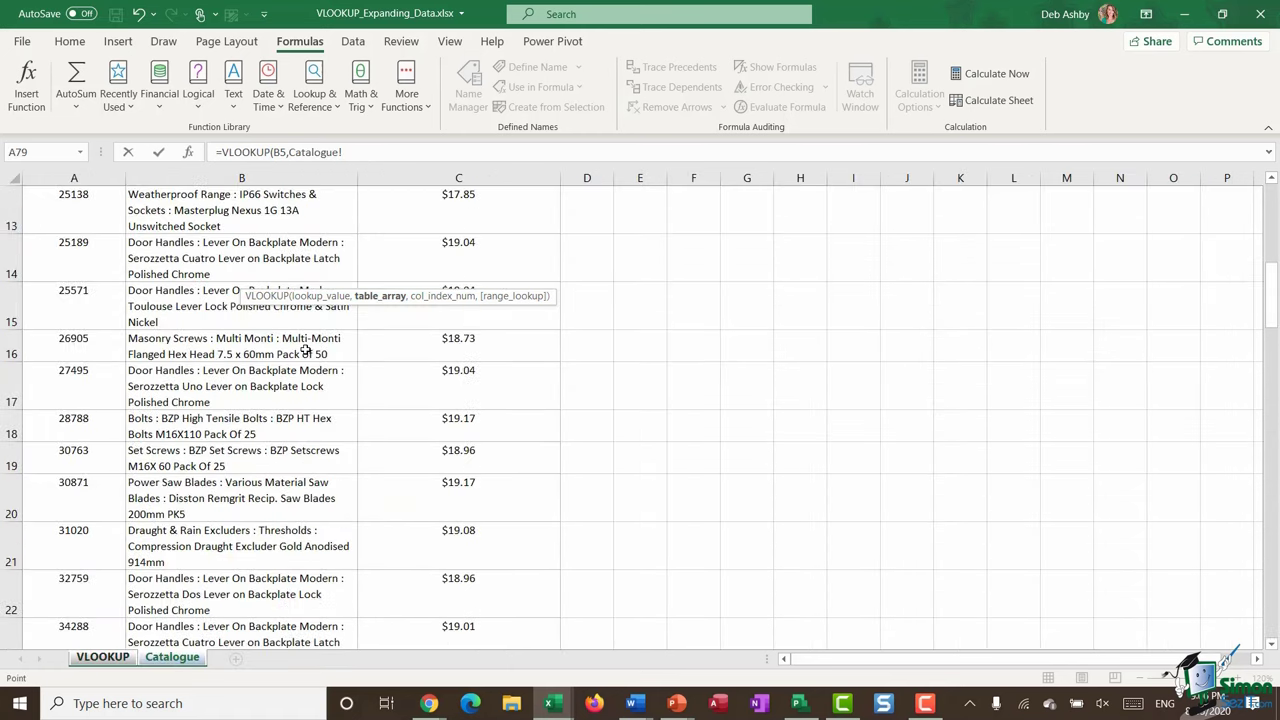
left_click(90, 176)
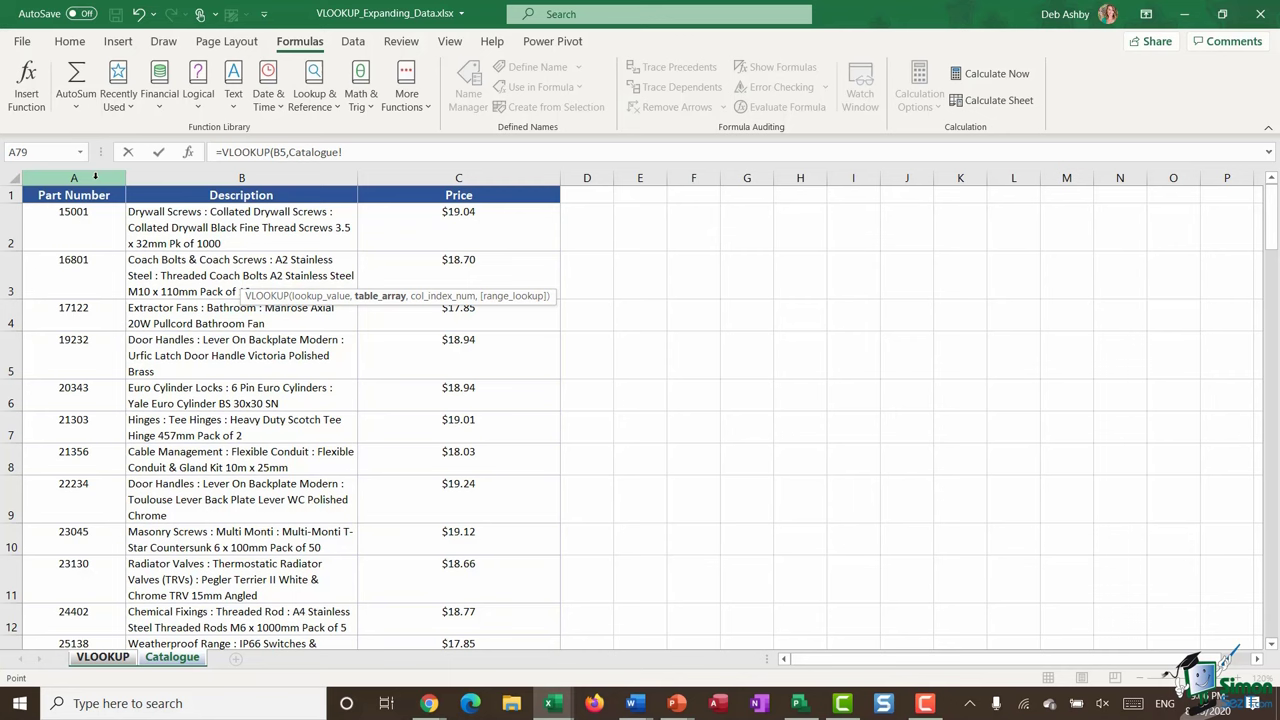
left_click_drag(95, 176, 440, 172)
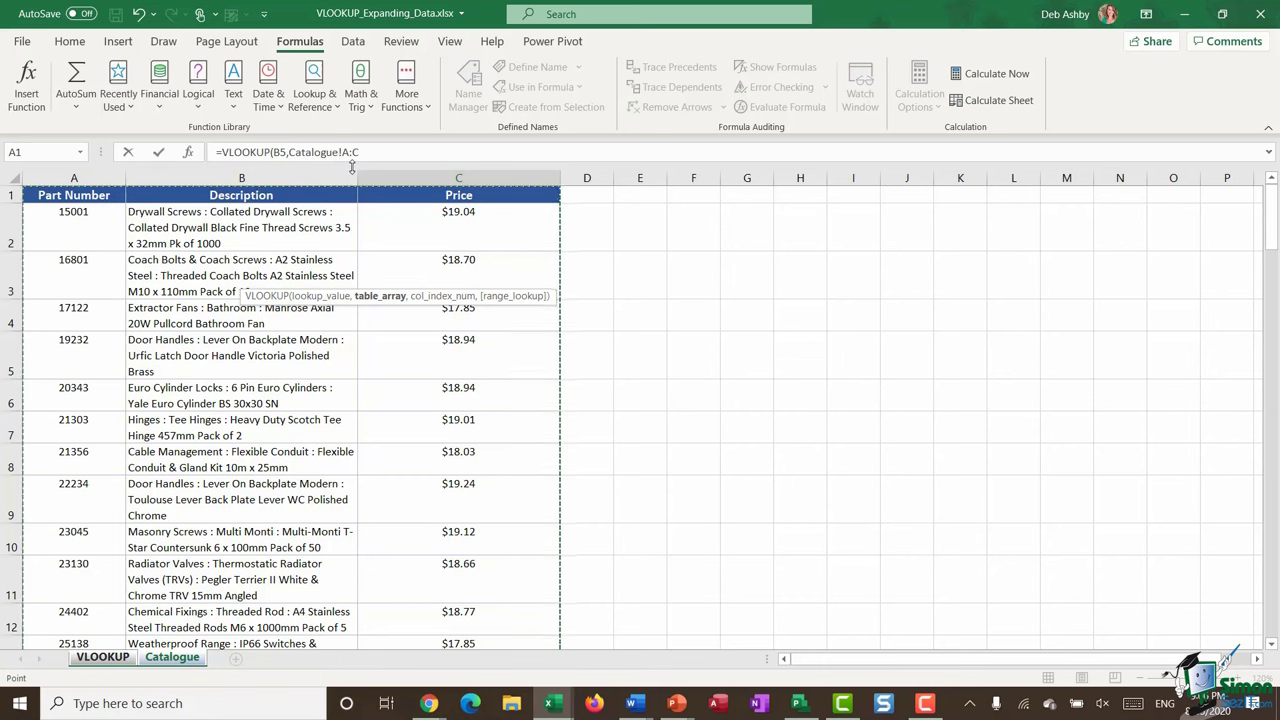
type(",")
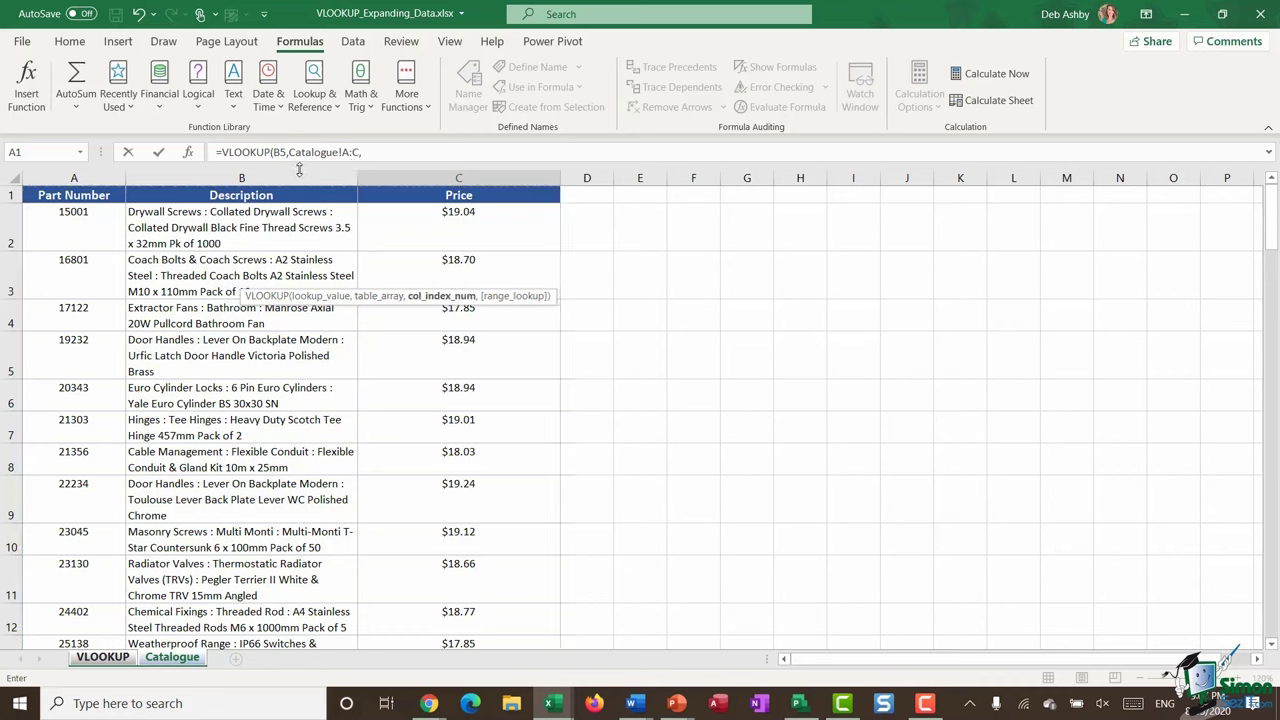
type("2,")
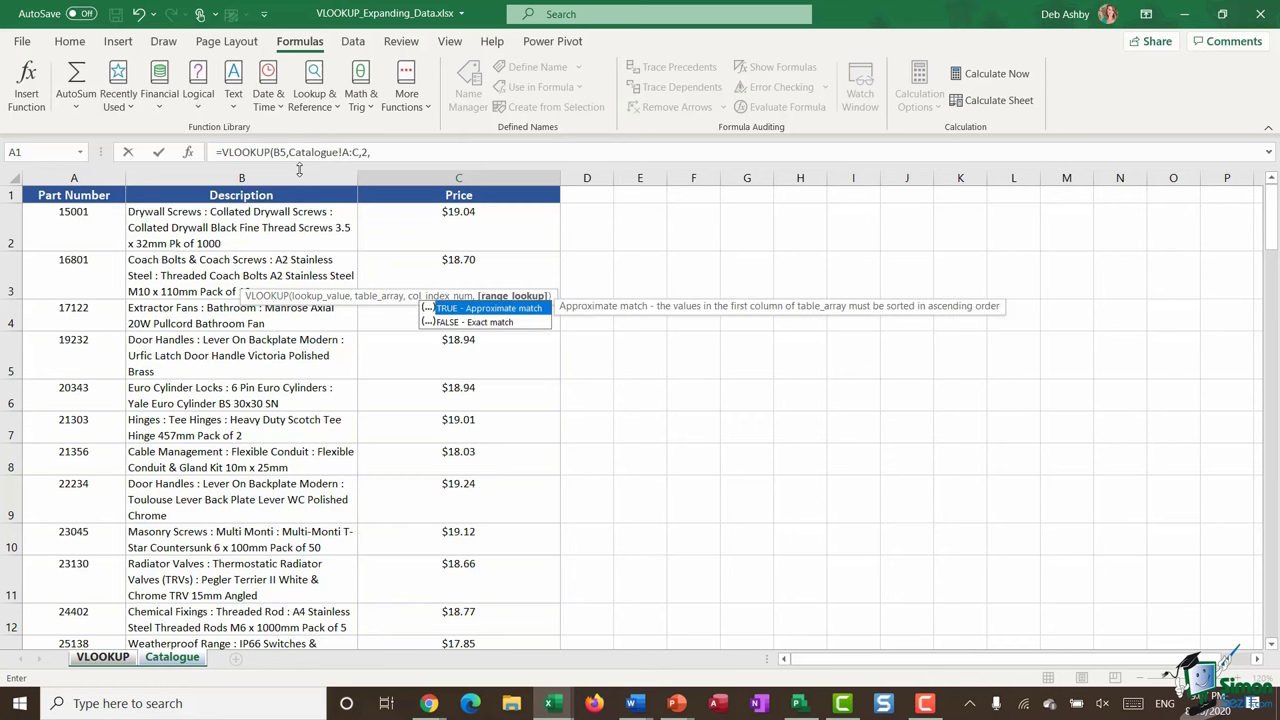
type("0)")
key("Return")
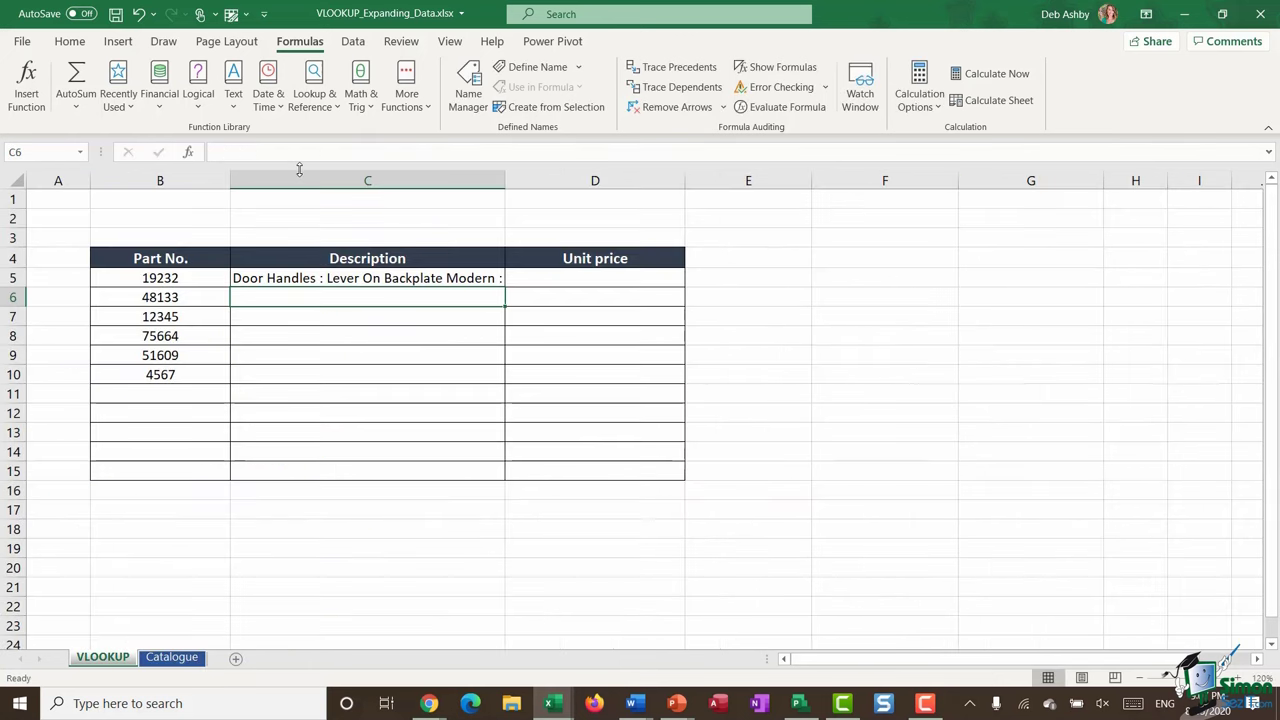
- Fill the description lookup in C5 down through C9, leaving C10 empty
left_click(472, 281)
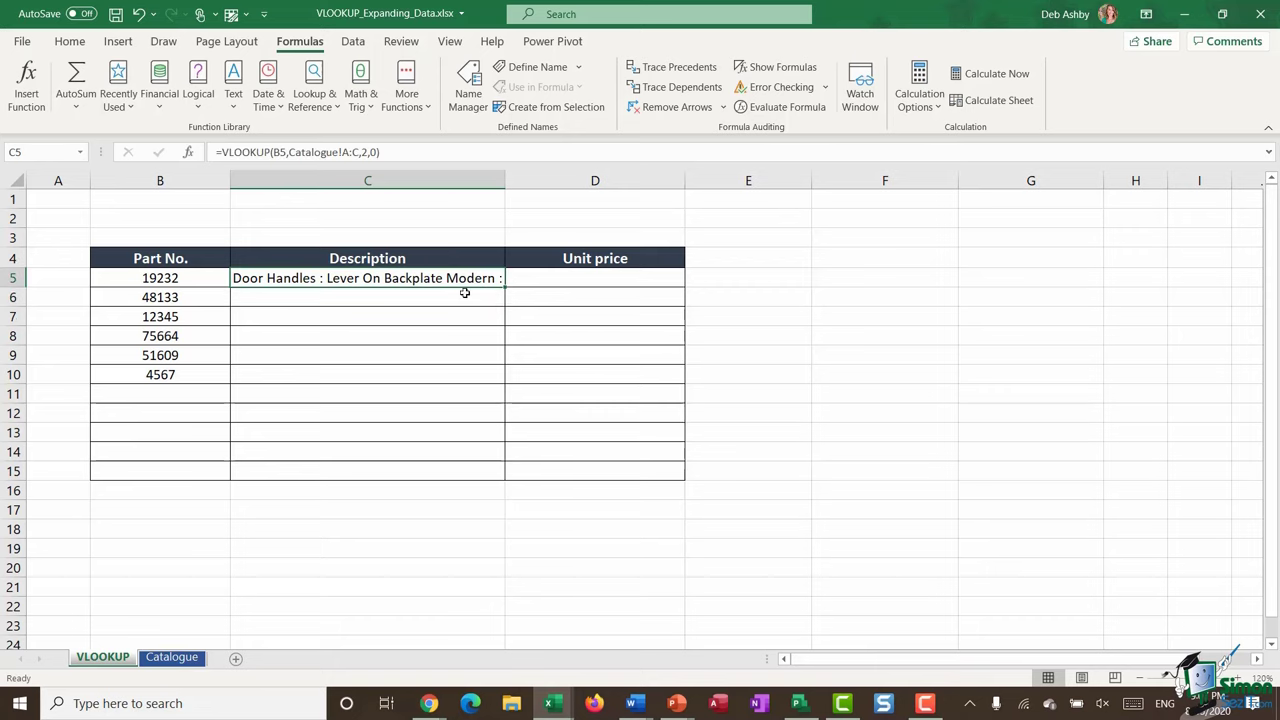
left_click_drag(503, 289, 511, 365)
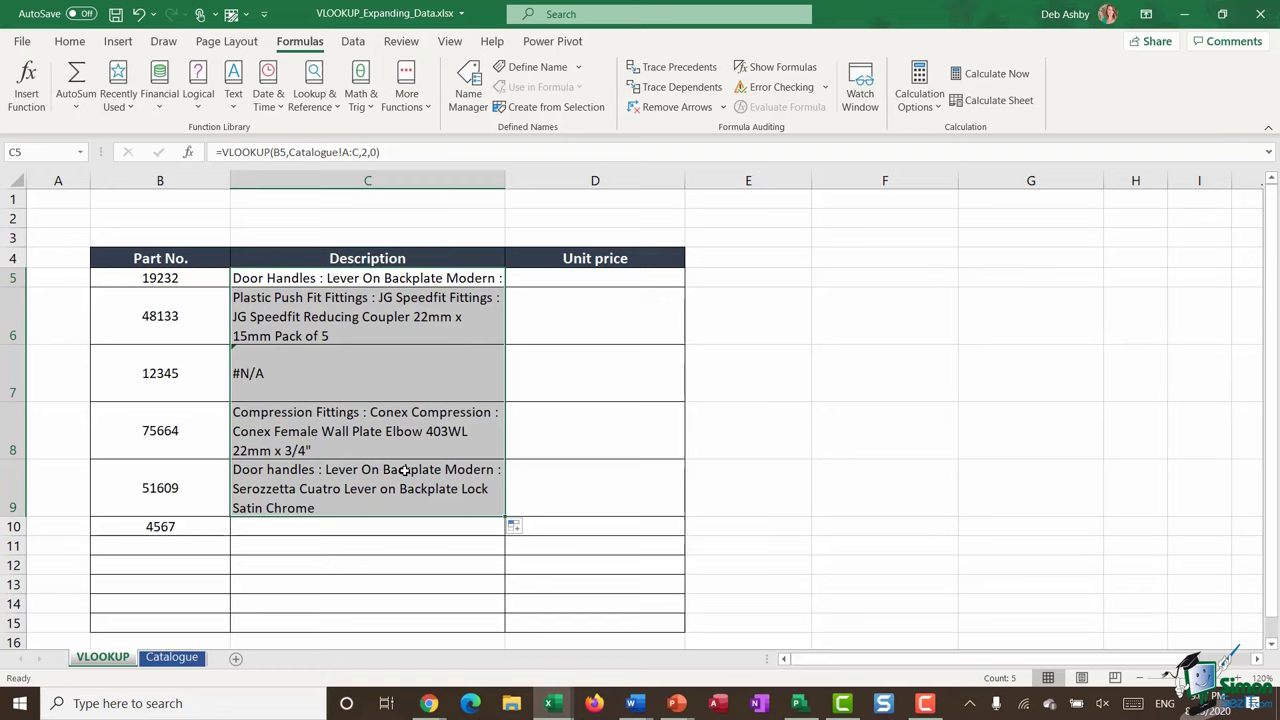
left_click(241, 527)
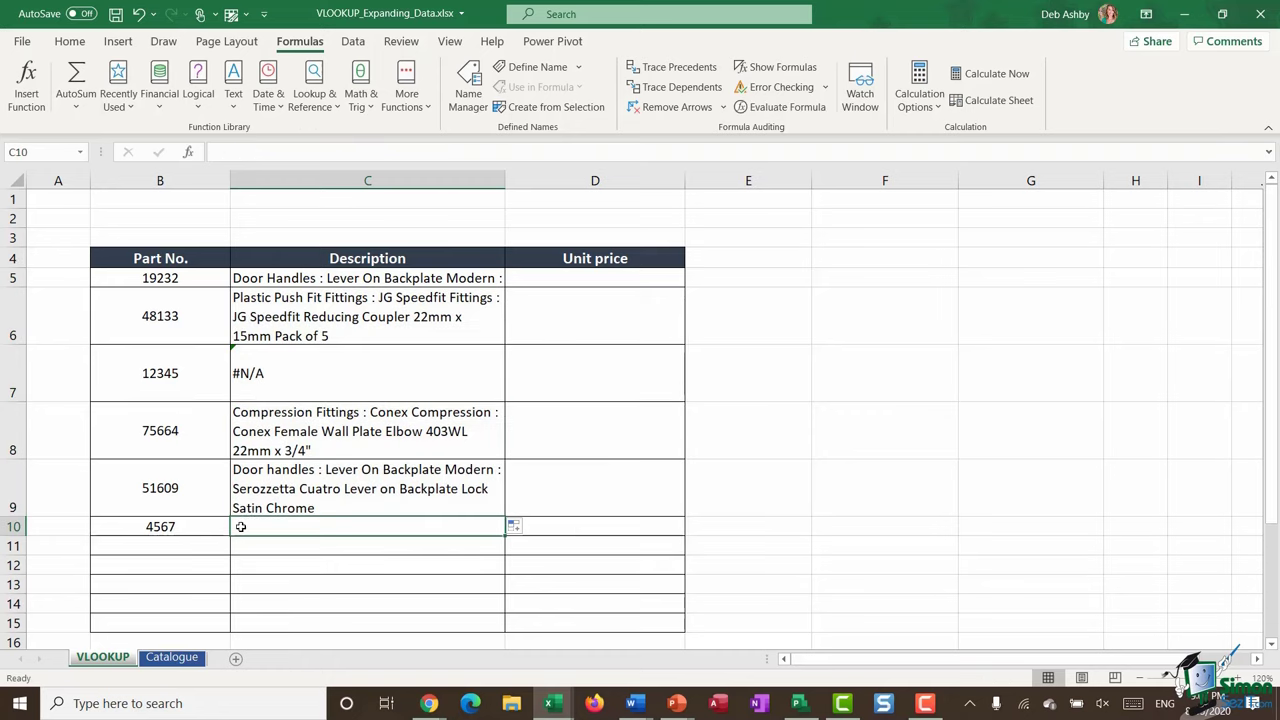
- Add a row to the Catalogue sheet in A86:C86 with part number 4567, description Door Hinges and price 20
left_click(171, 657)
scroll(243, 517, "down", 20)
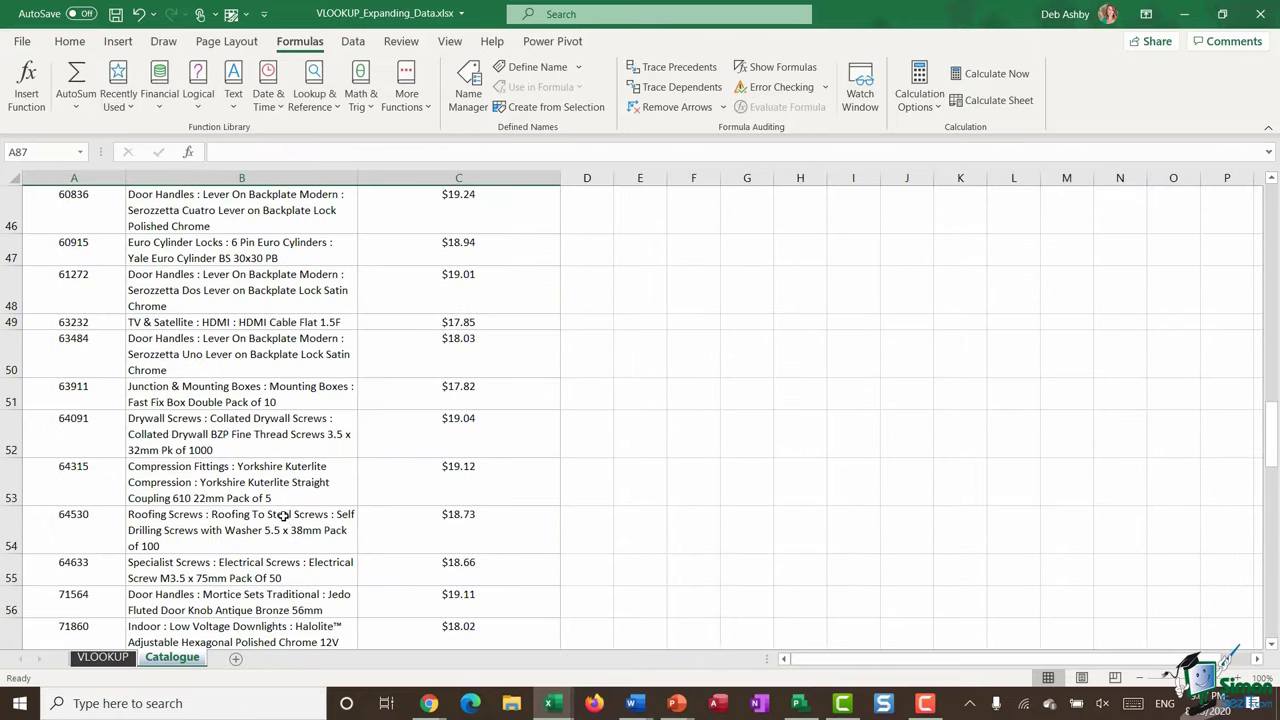
scroll(280, 516, "up", 5)
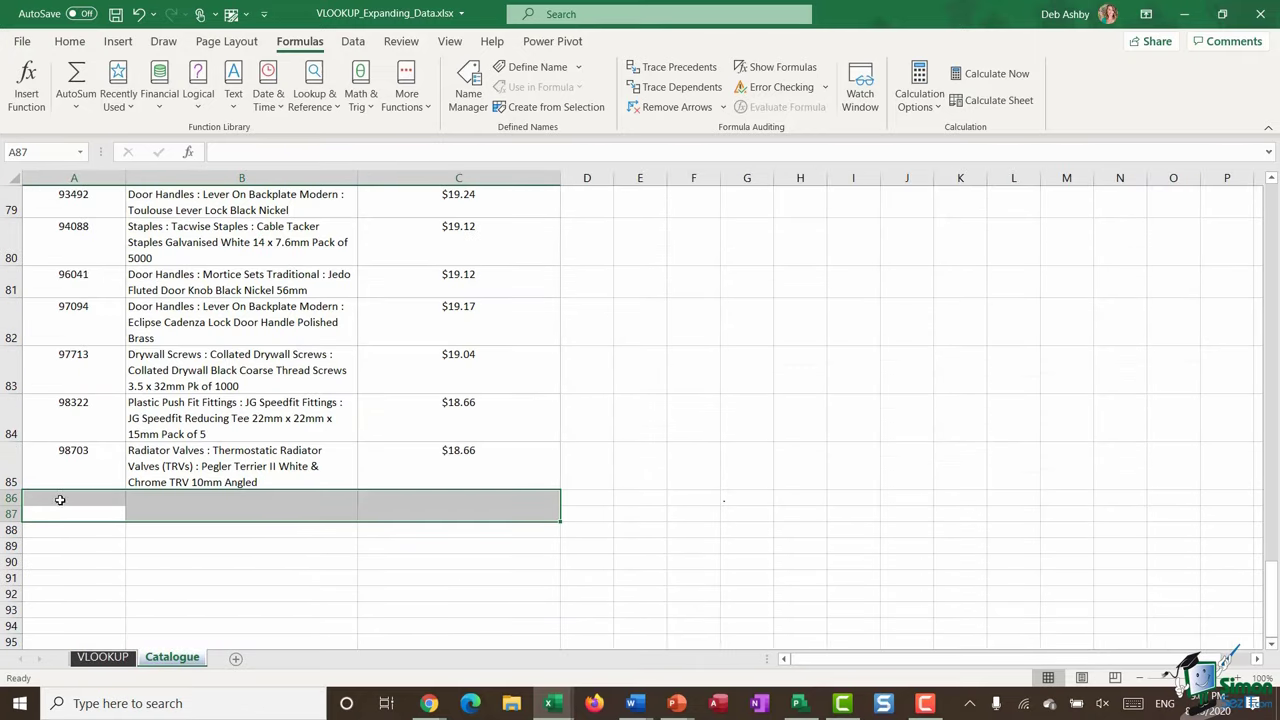
left_click(57, 498)
type("4567")
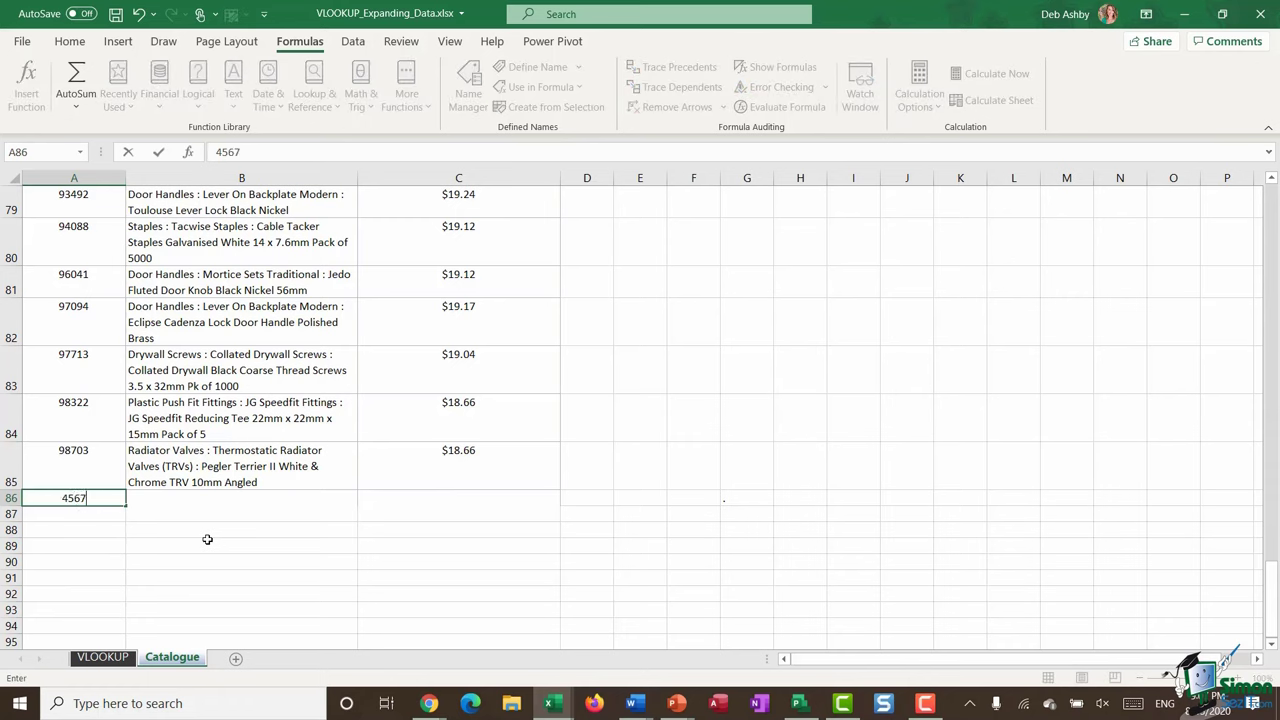
key("Tab")
type("Do")
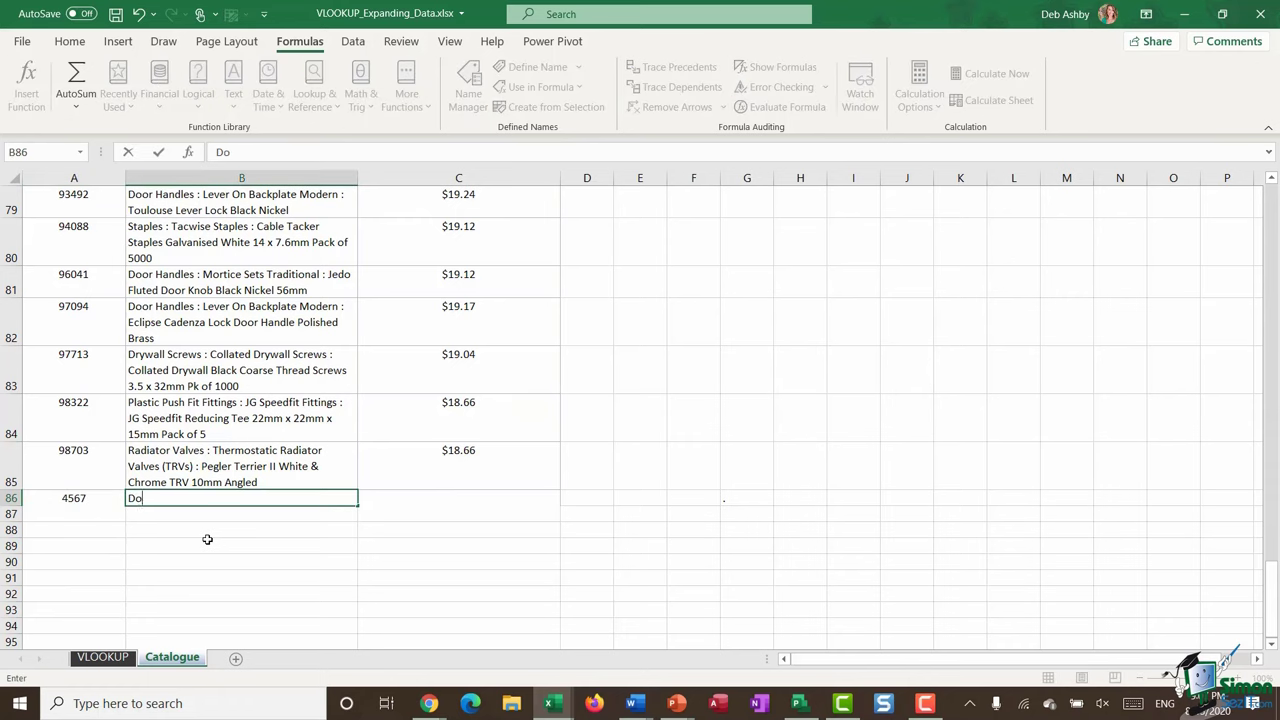
type("or Hinges")
key("Tab")
type("20")
key("Return")
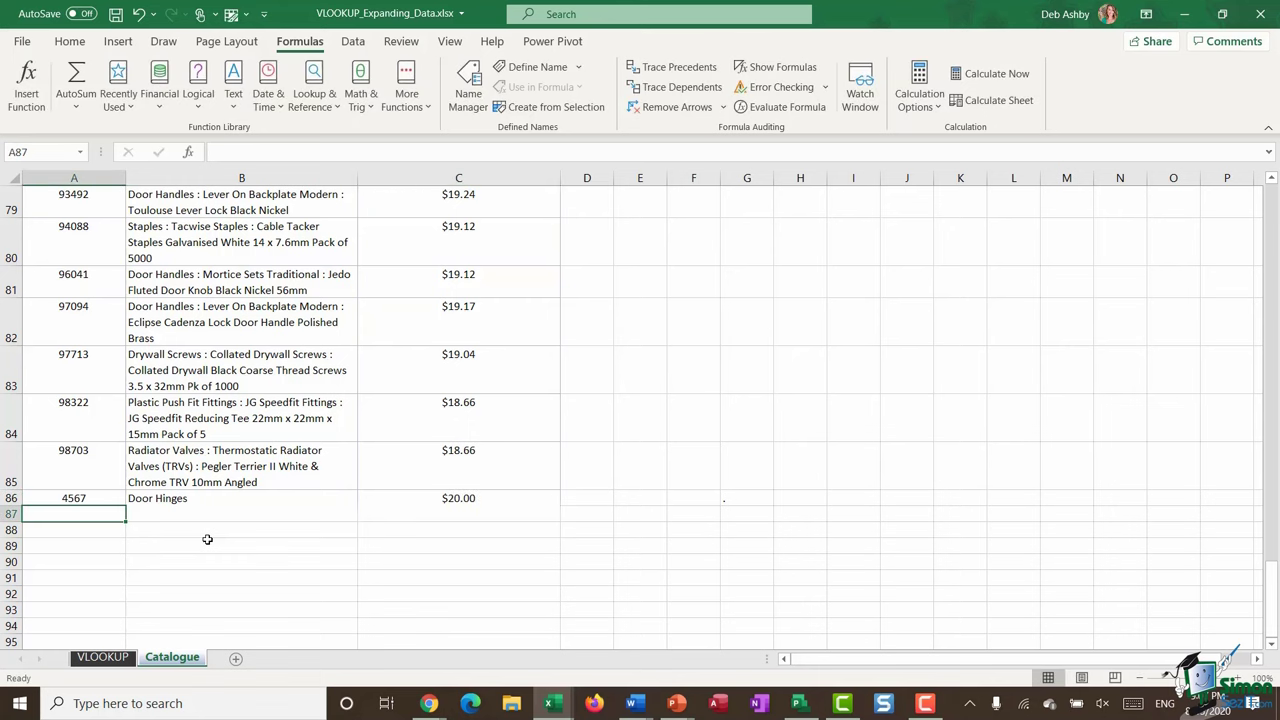
- Fill the description lookup from C9 down to C10 on the VLOOKUP sheet
left_click(115, 663)
left_click(414, 500)
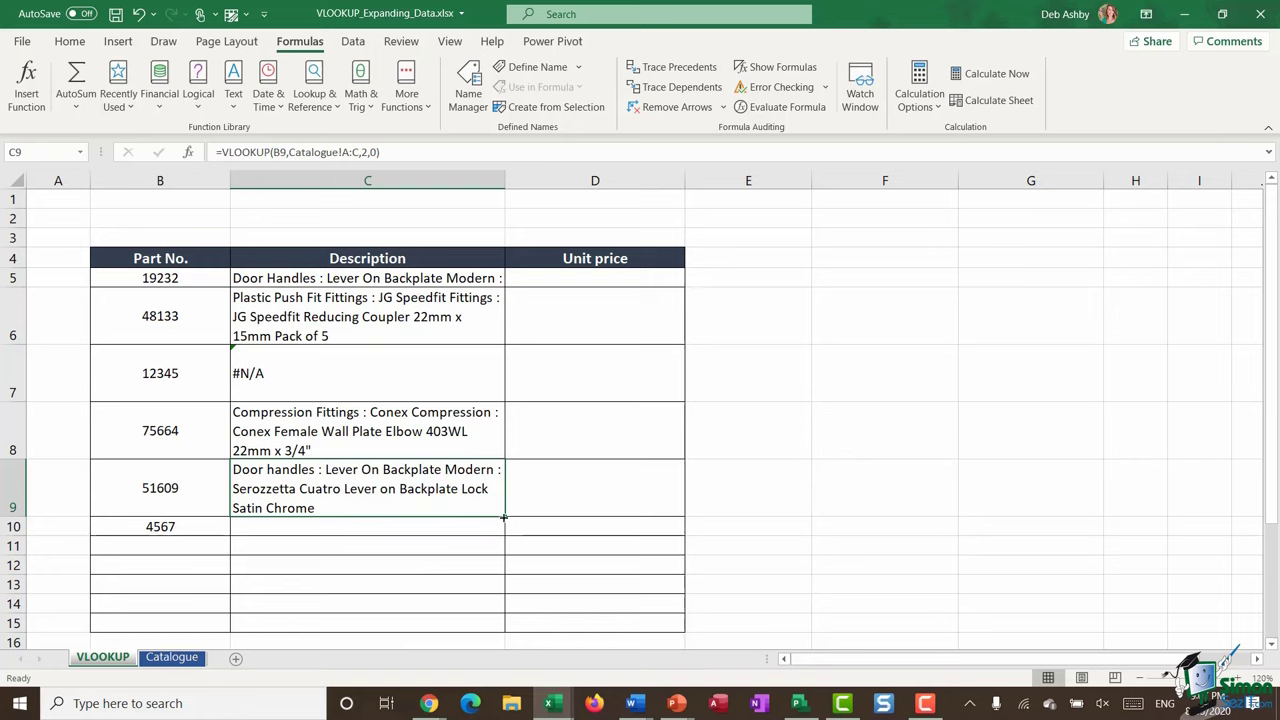
left_click_drag(505, 516, 512, 578)
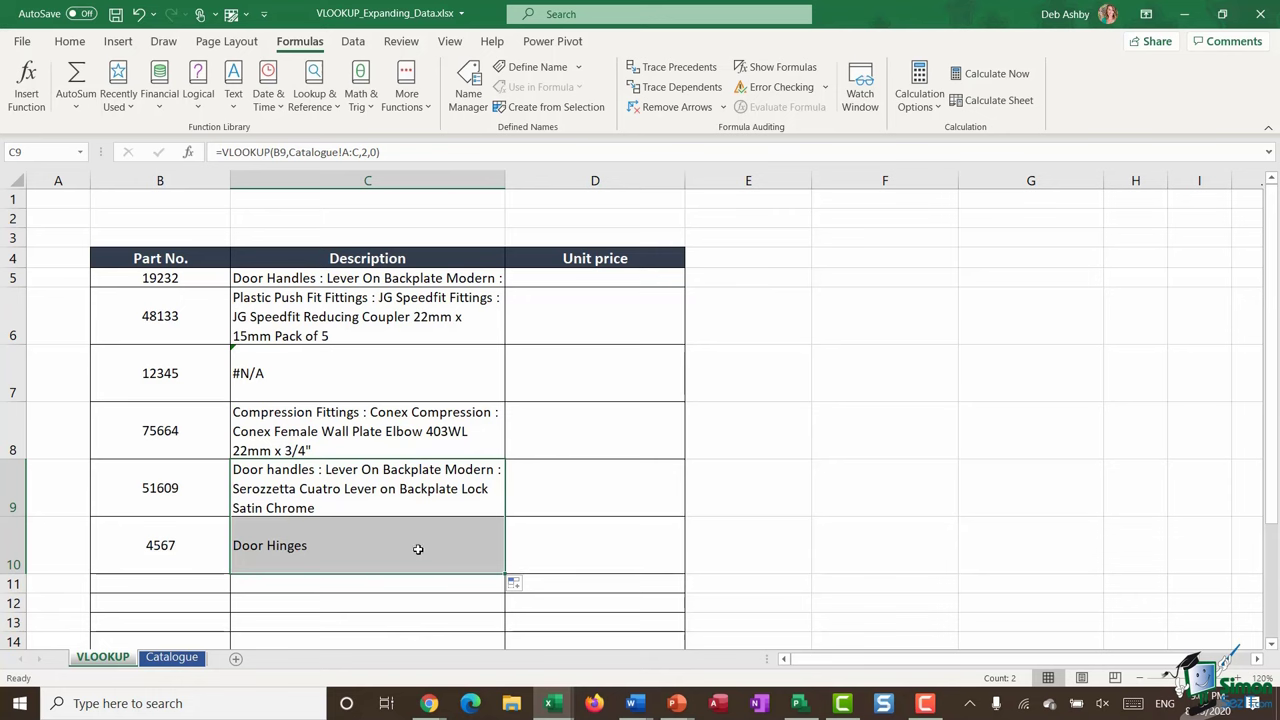
- Select the entire parts data range on the Catalogue sheet, including its header row
left_click(182, 664)
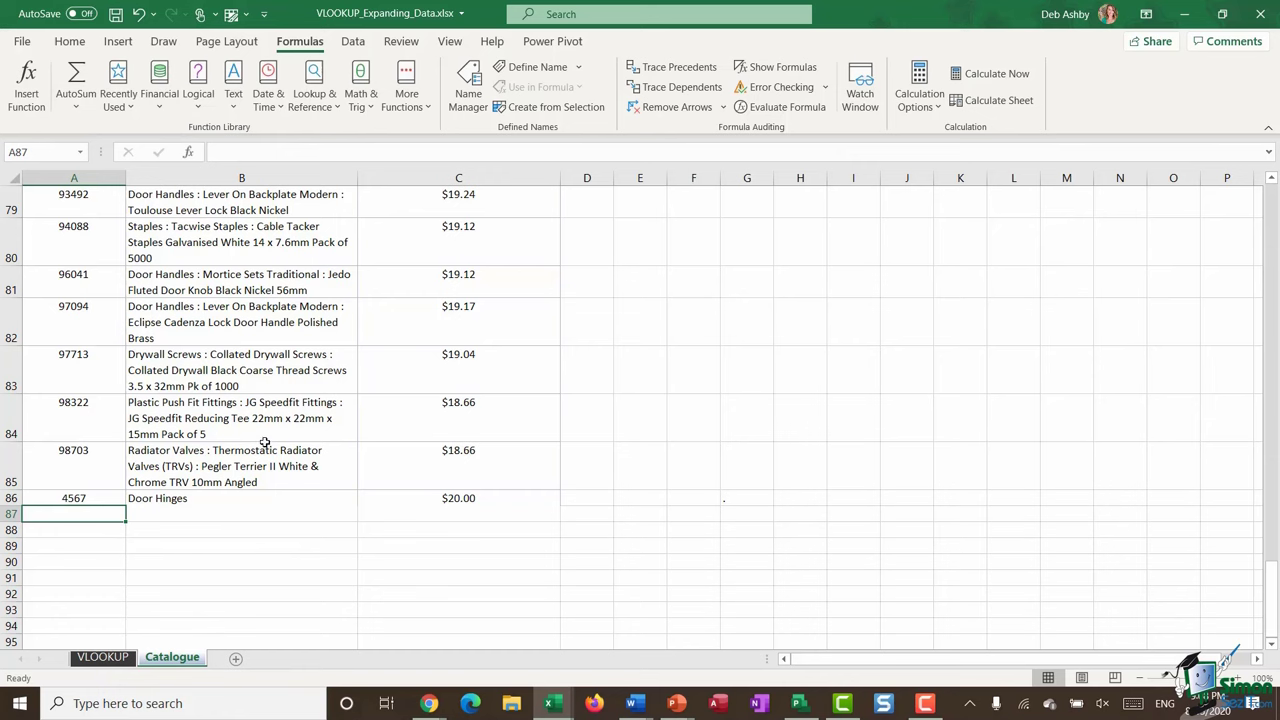
left_click(264, 324)
scroll(264, 324, "up", 20)
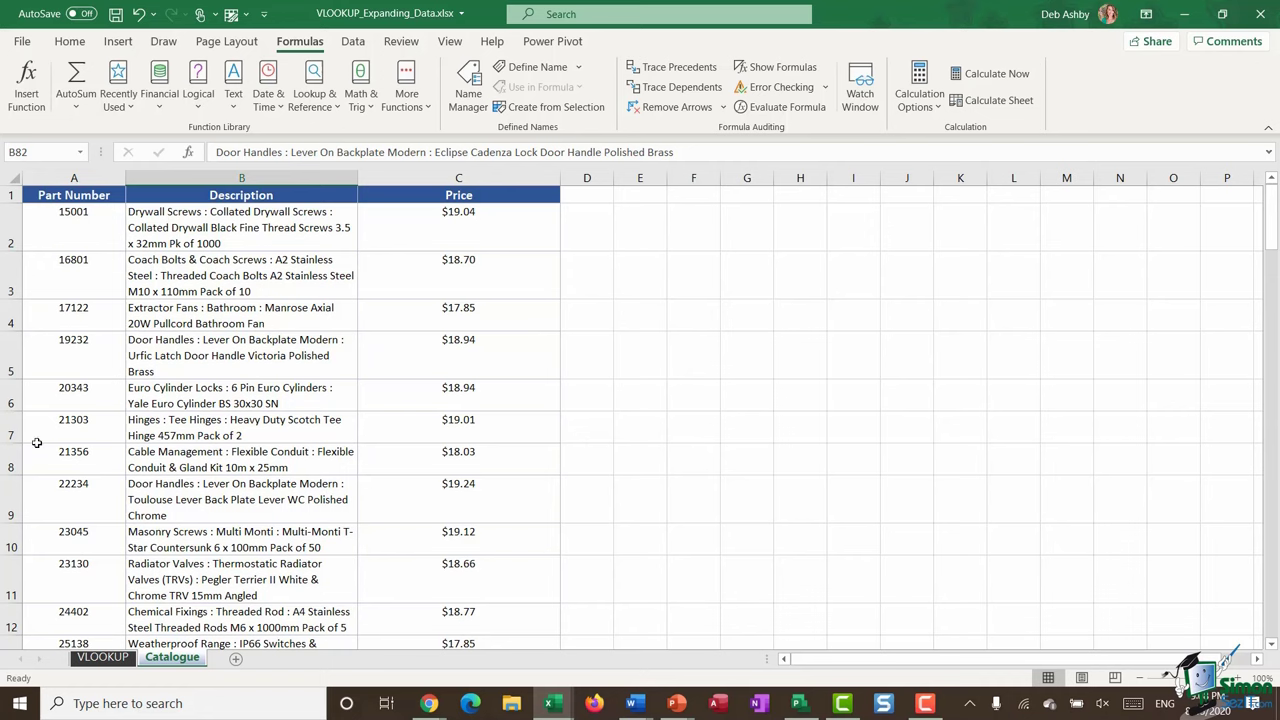
left_click(203, 316)
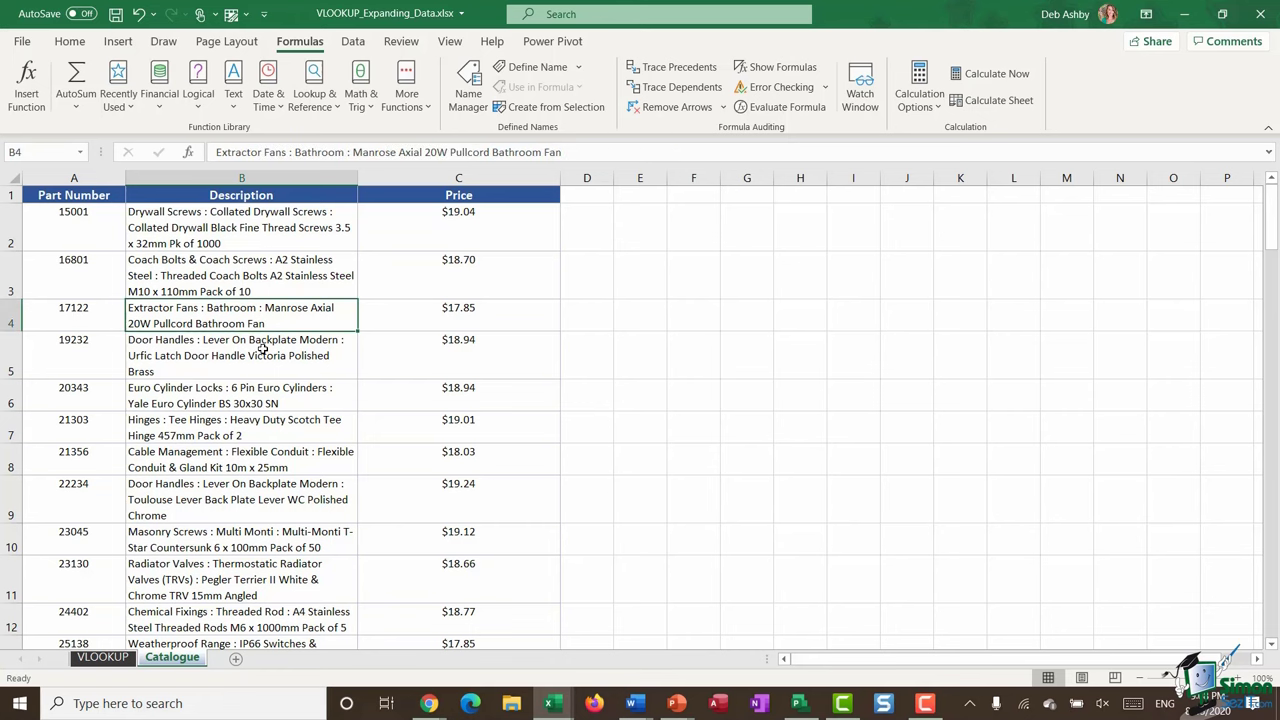
key("ctrl+a")
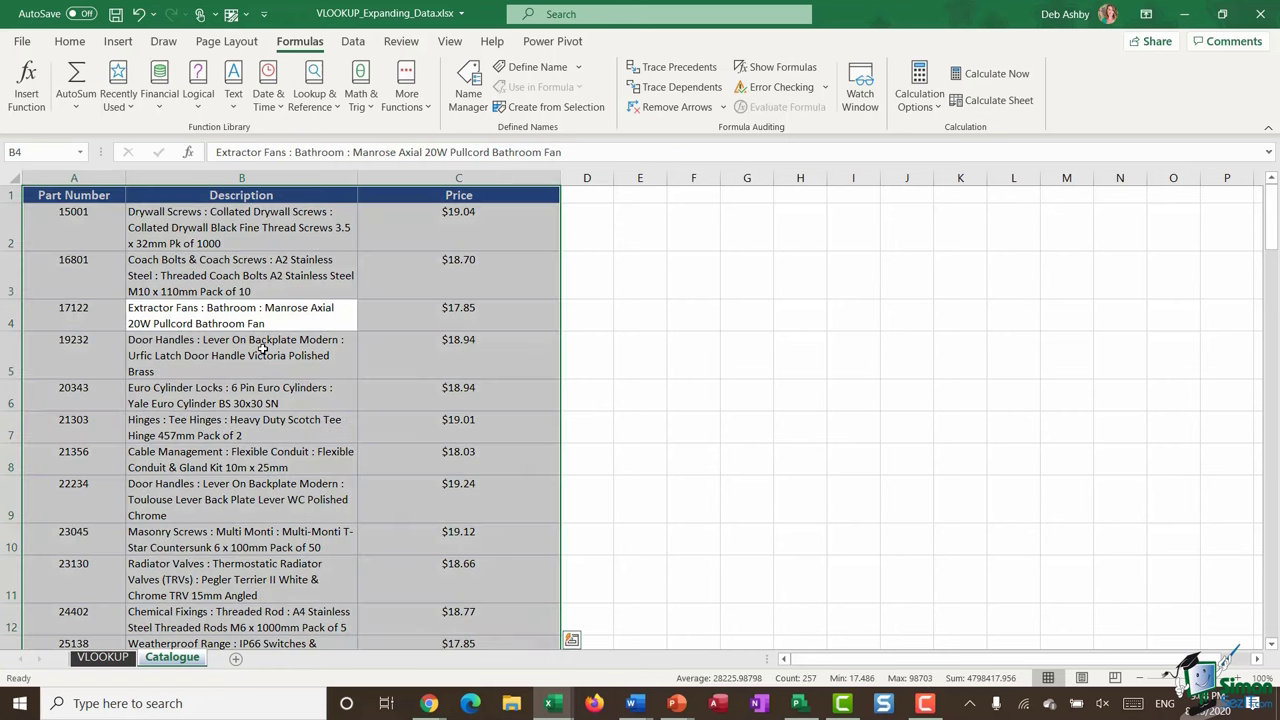
left_click(72, 42)
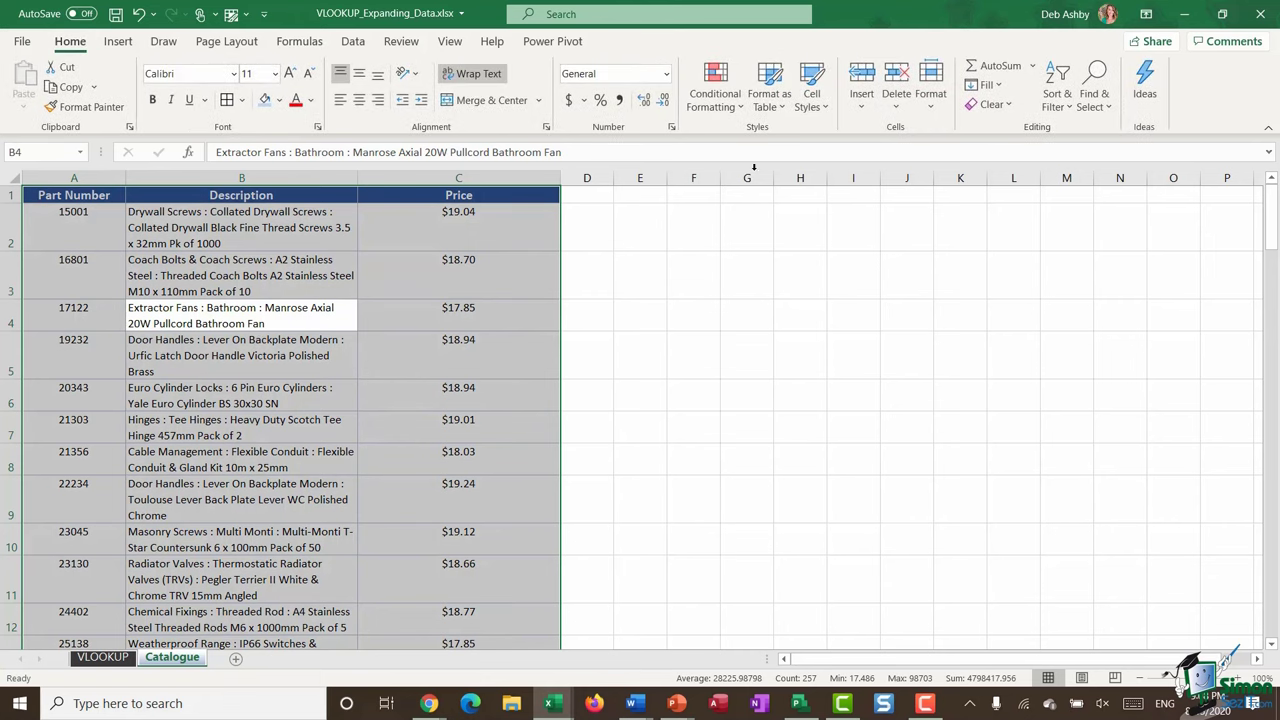
left_click(780, 106)
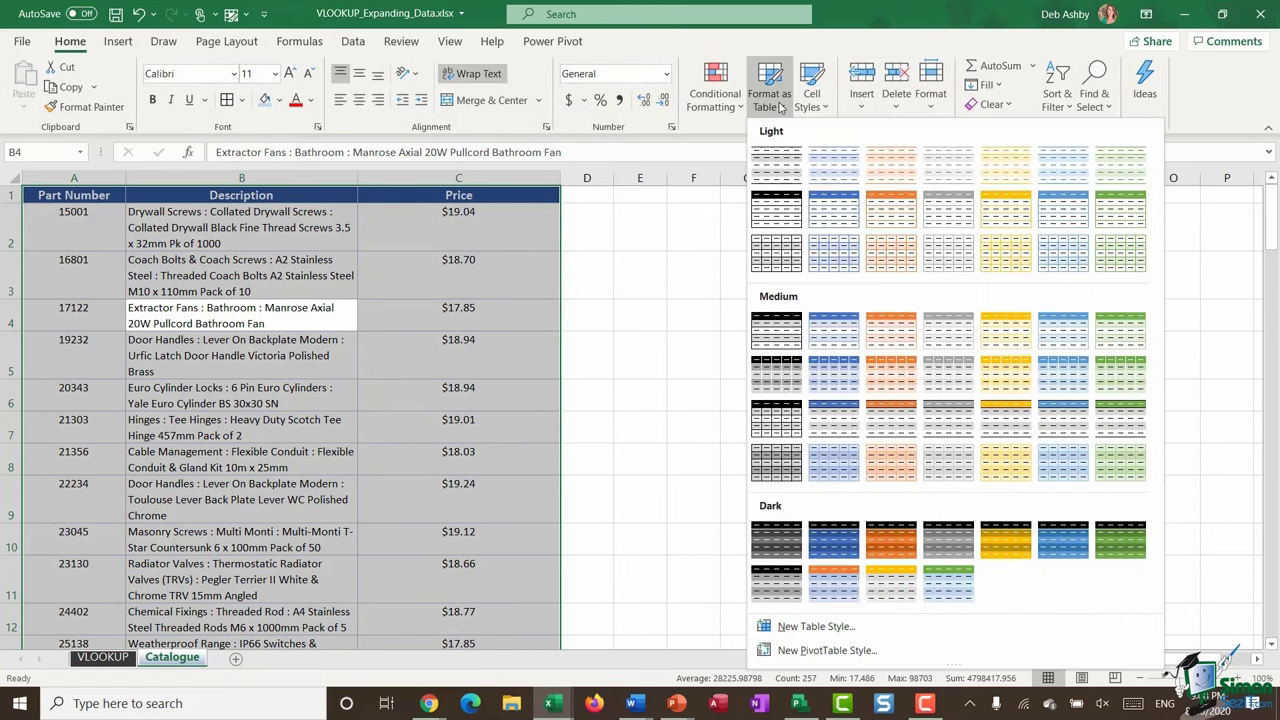
left_click(303, 316)
- Convert the selected catalogue range A1:C86 into a table with headers
key("ctrl+t")
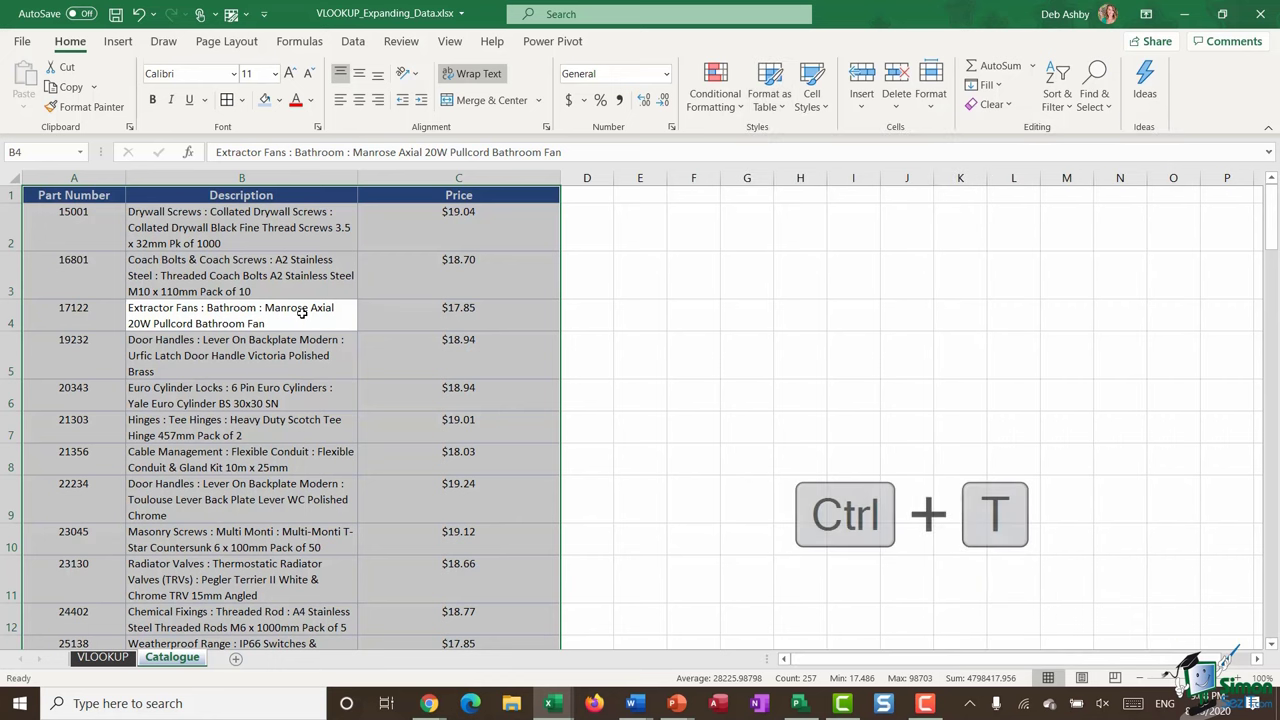
left_click_drag(824, 332, 686, 244)
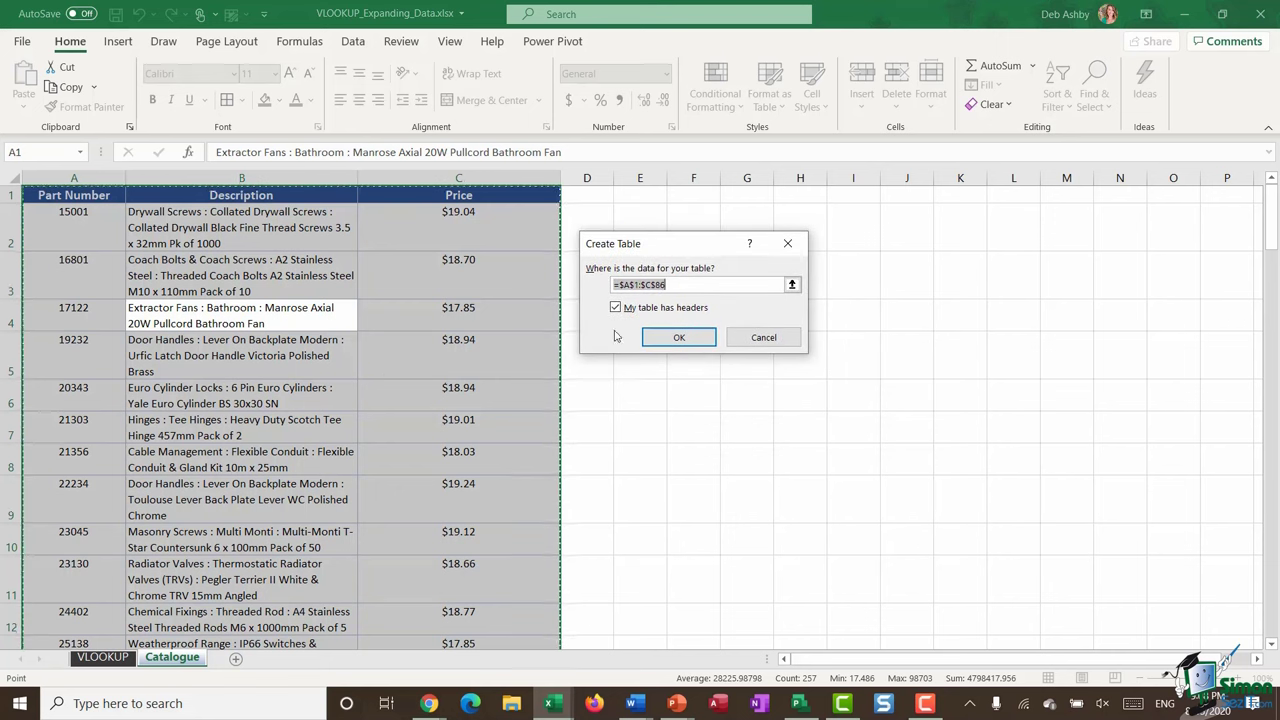
left_click(679, 345)
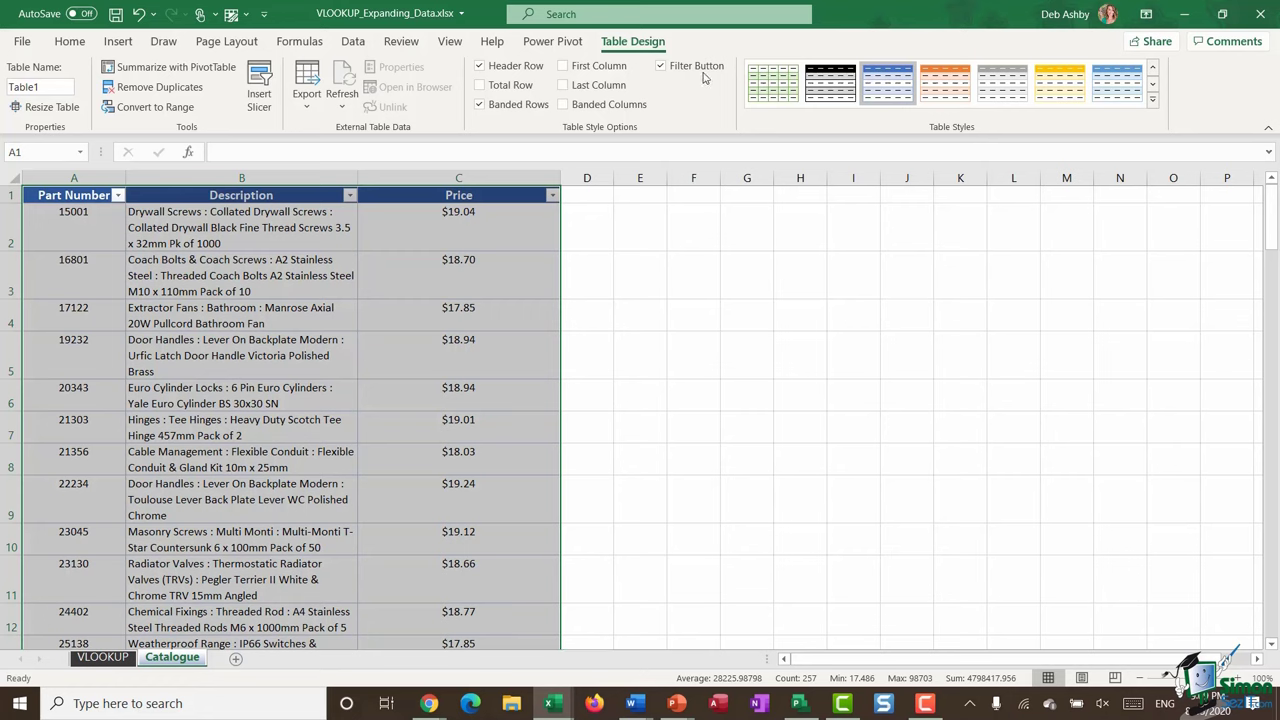
- Name the catalogue table Parts_Category
left_click(51, 89)
type("Parts_Category")
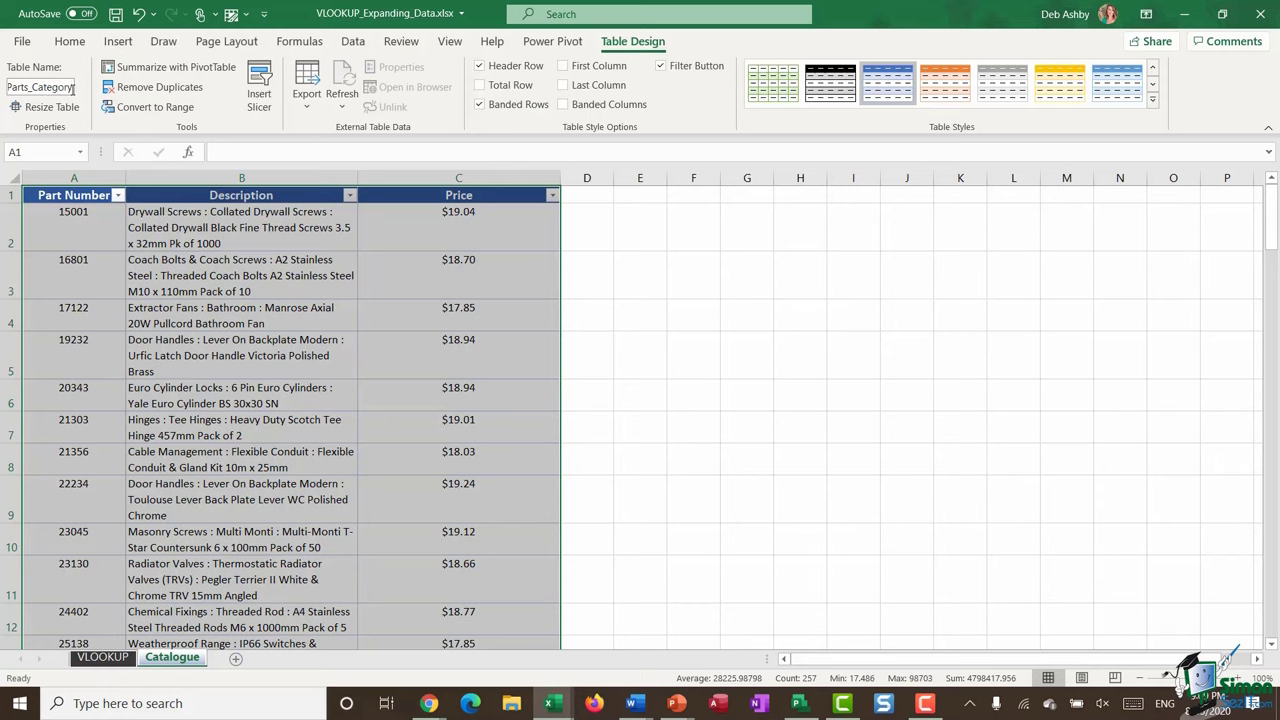
key("Return")
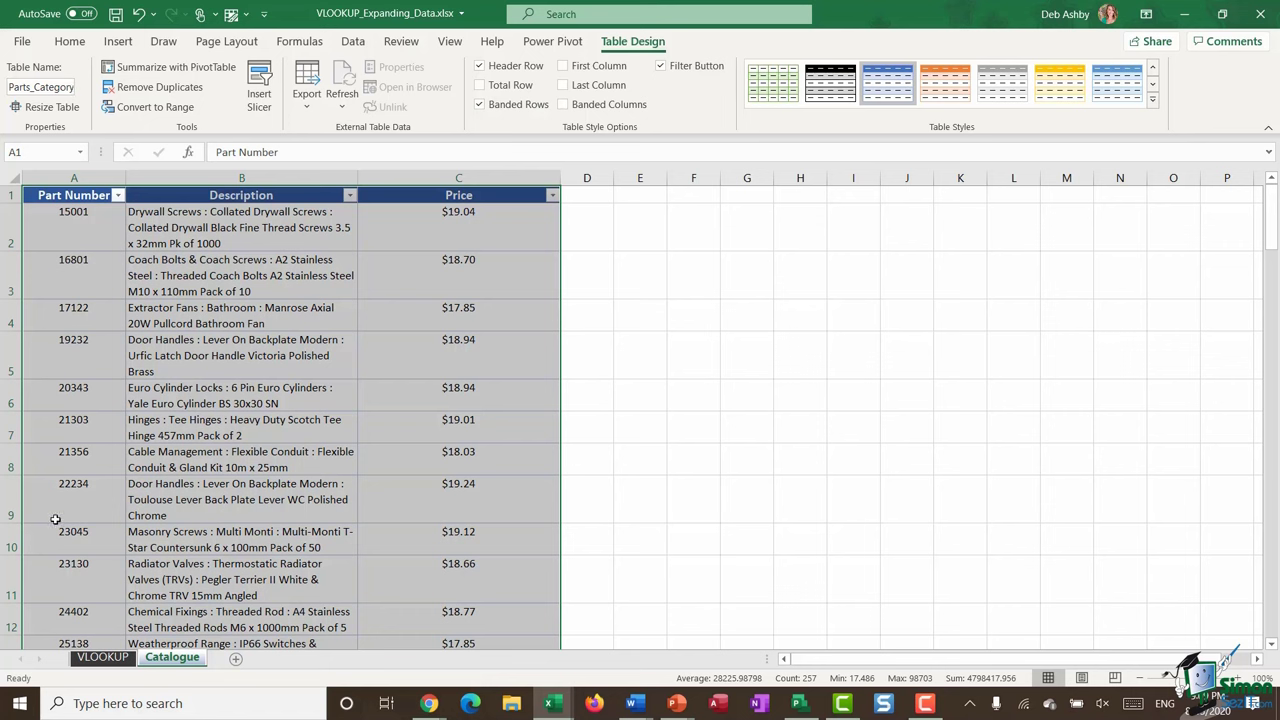
- Clear the description lookup formulas from C5:C10 on the VLOOKUP sheet
left_click(101, 660)
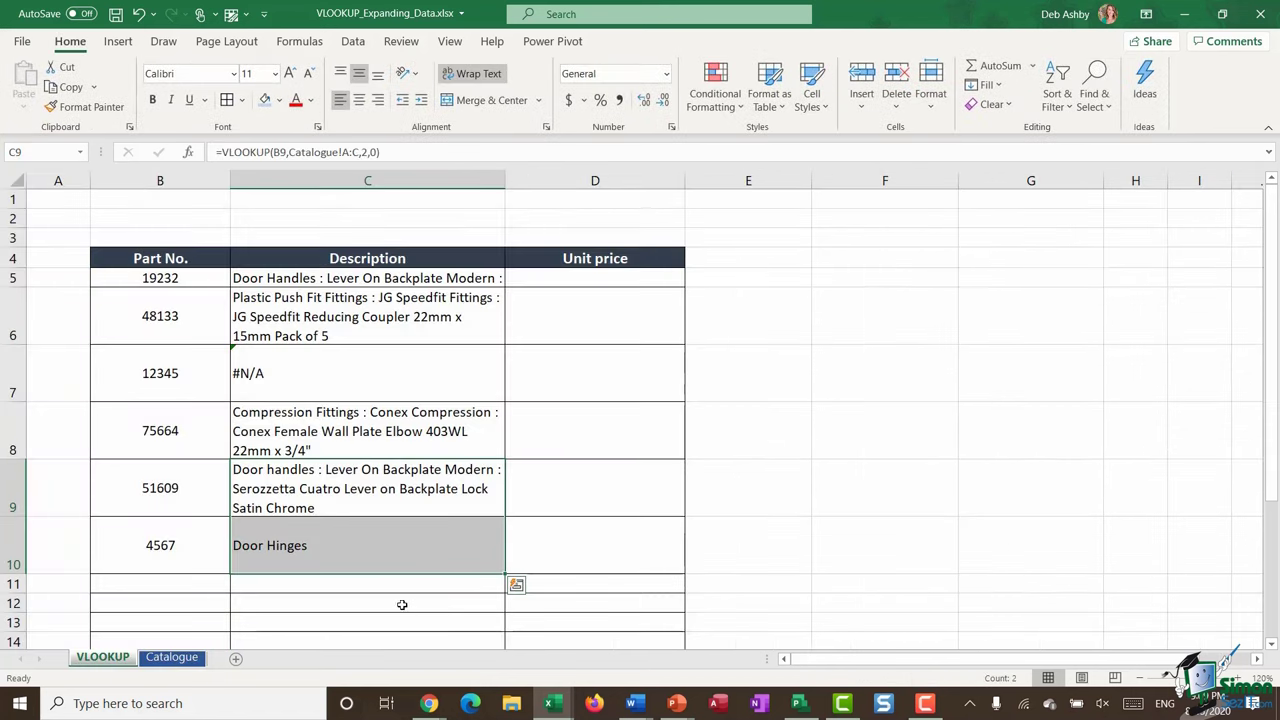
left_click_drag(400, 279, 380, 547)
key("Delete")
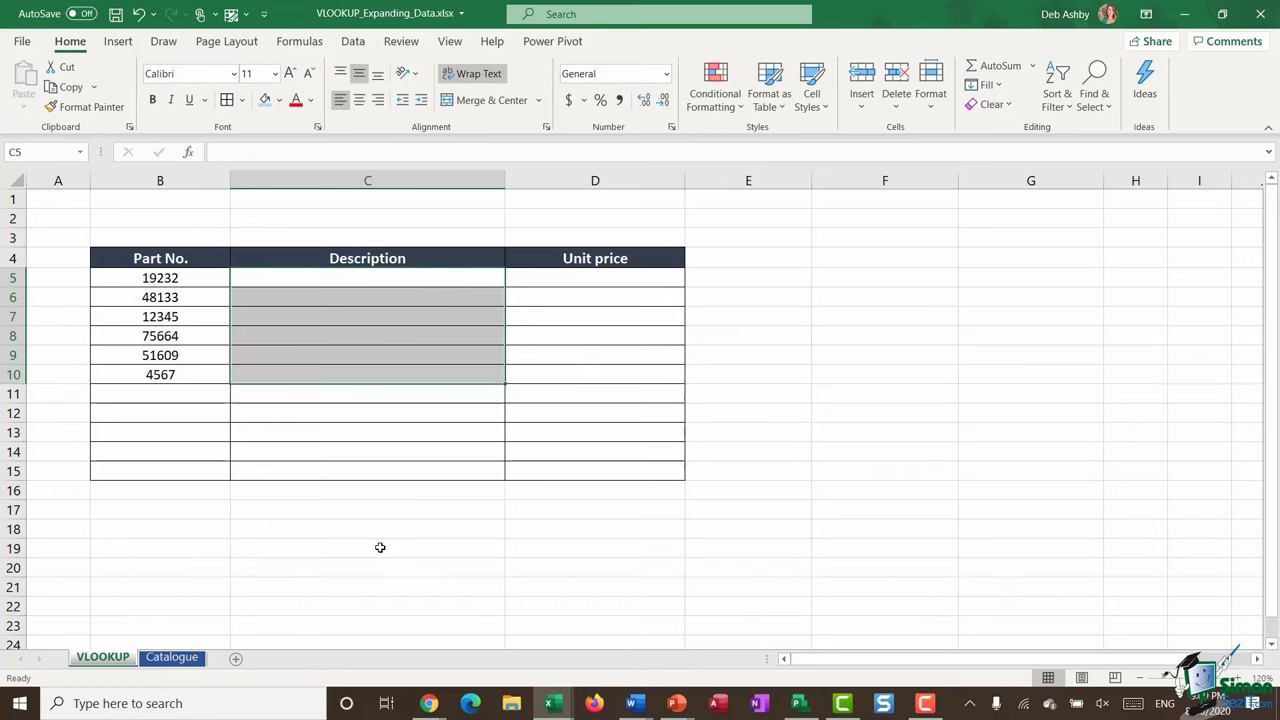
- Enter =VLOOKUP(B5,Parts_Category,2,0) in C5, using the named catalogue table as the table array
left_click(322, 277)
type("=")
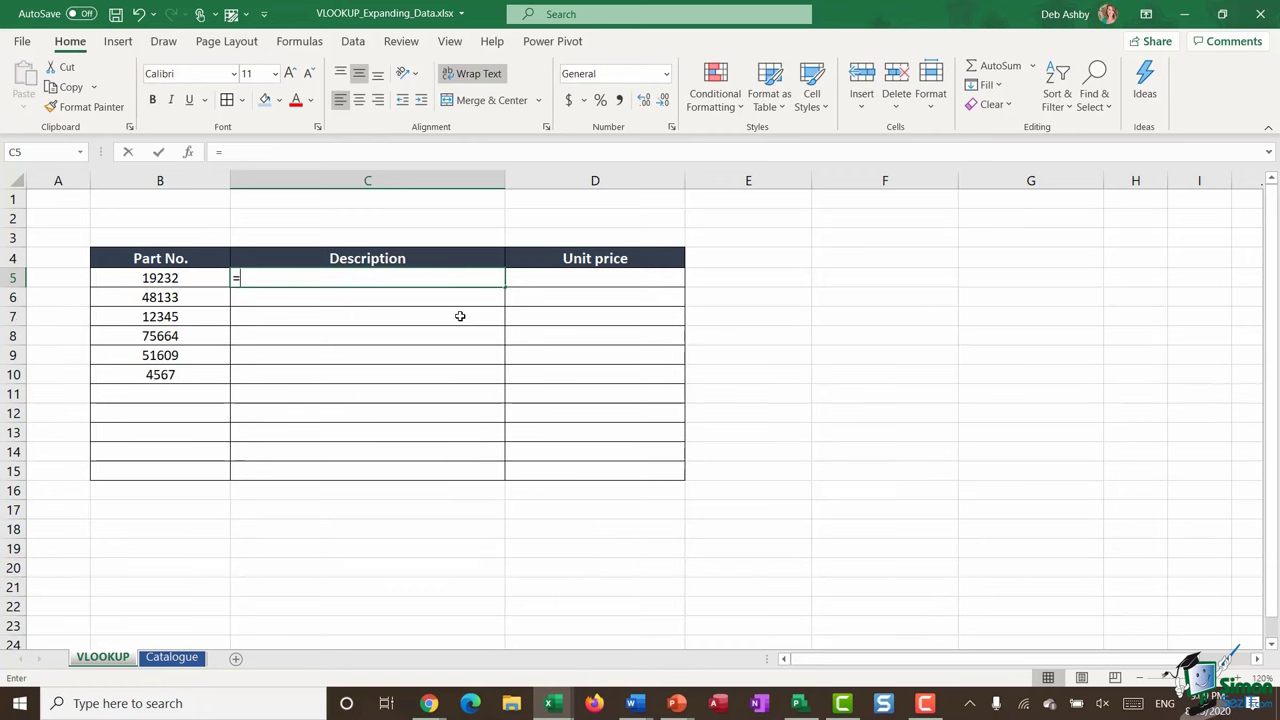
type("VLOOKUP(")
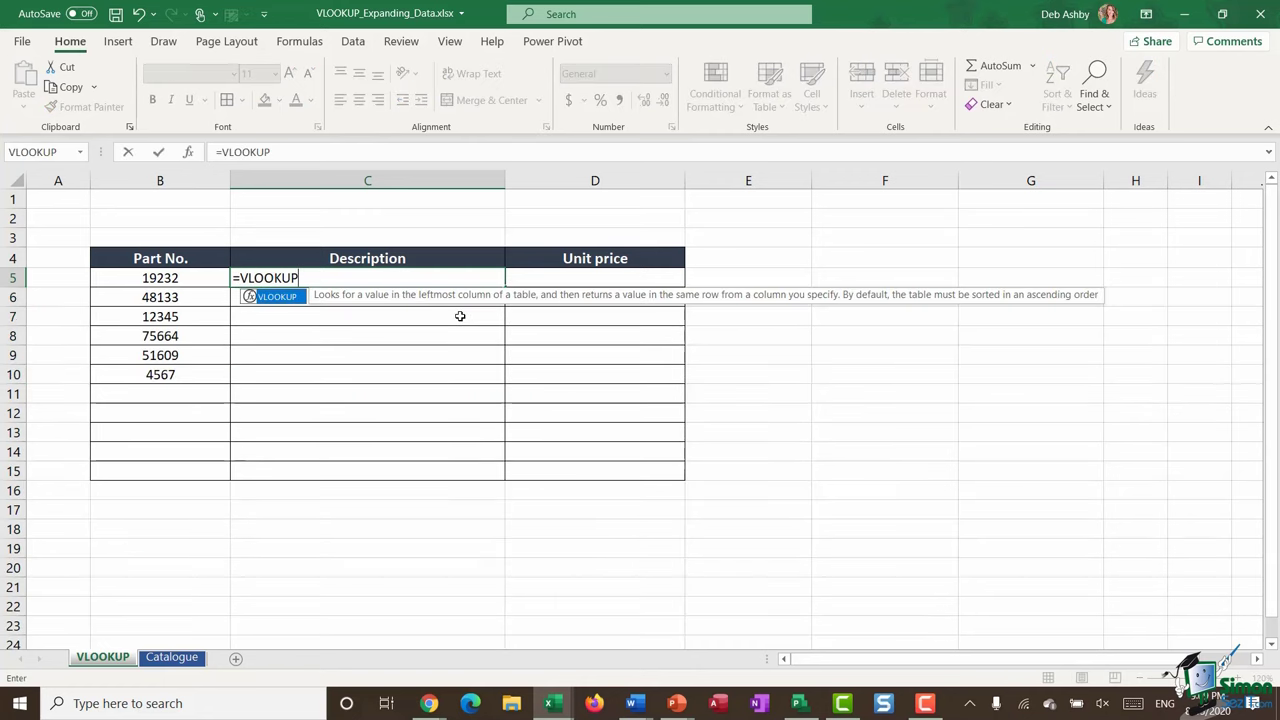
left_click(181, 280)
type(",")
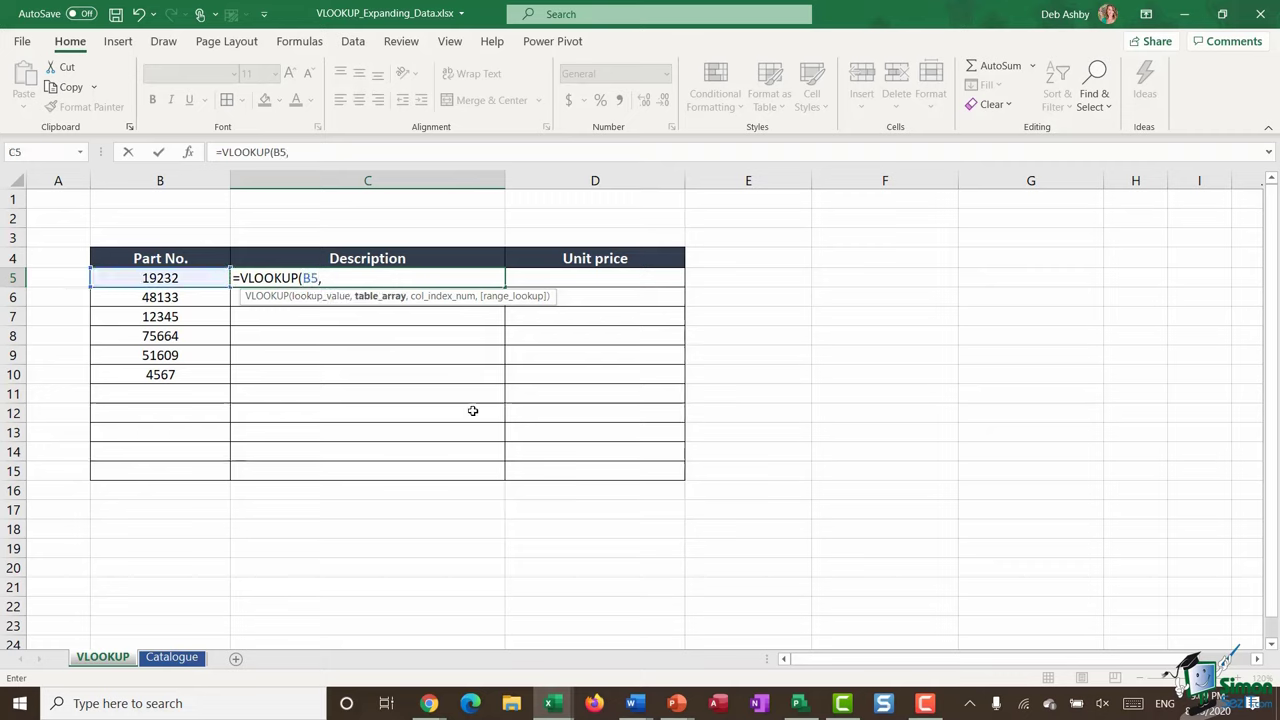
type("Parts")
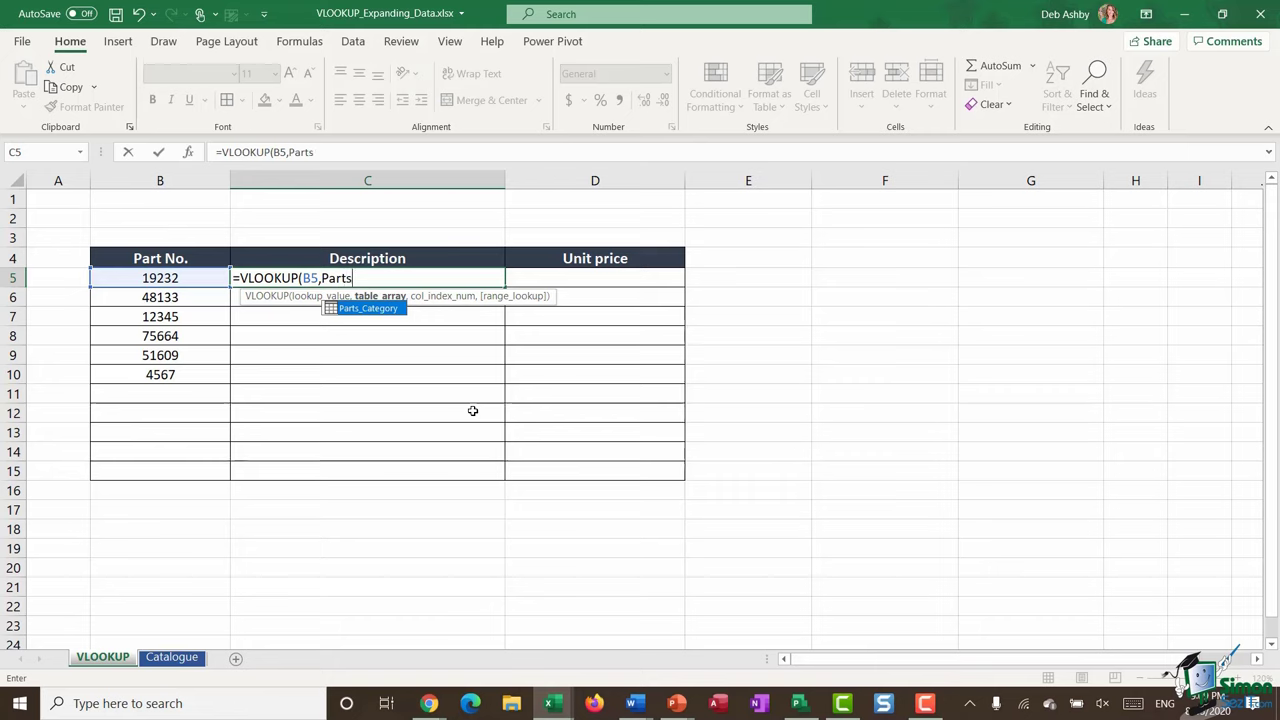
double_click(367, 310)
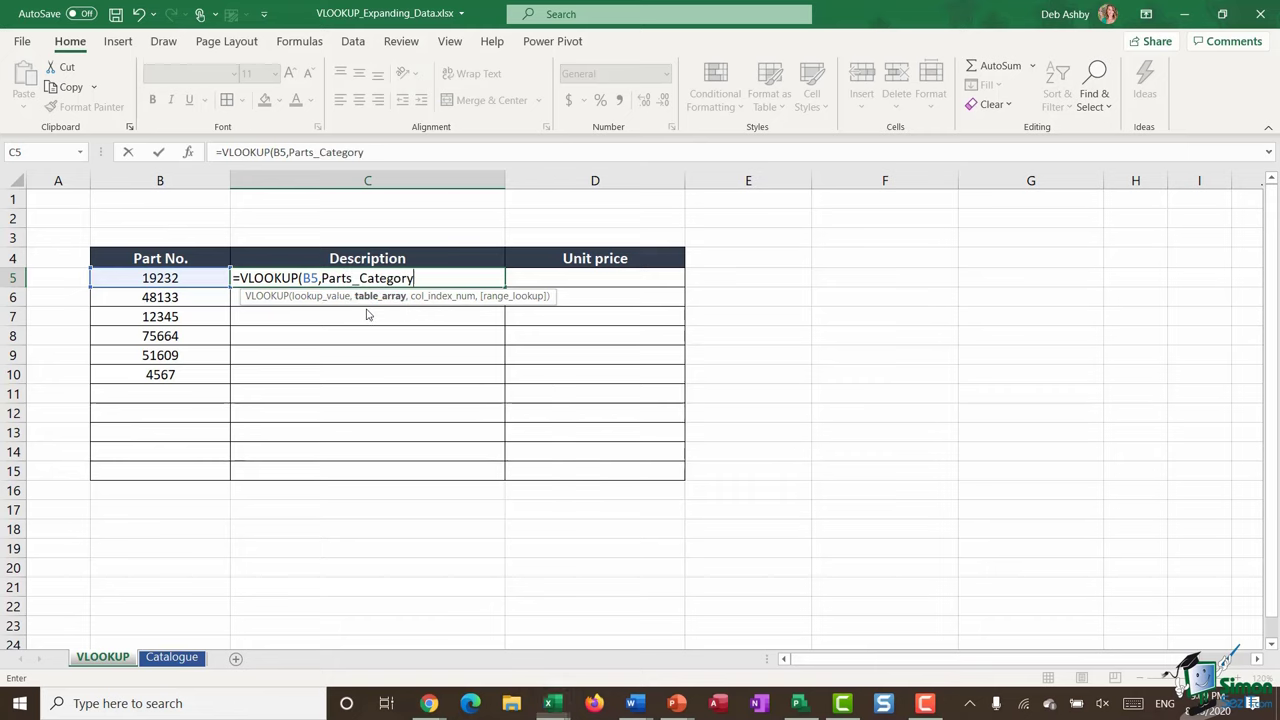
type(",")
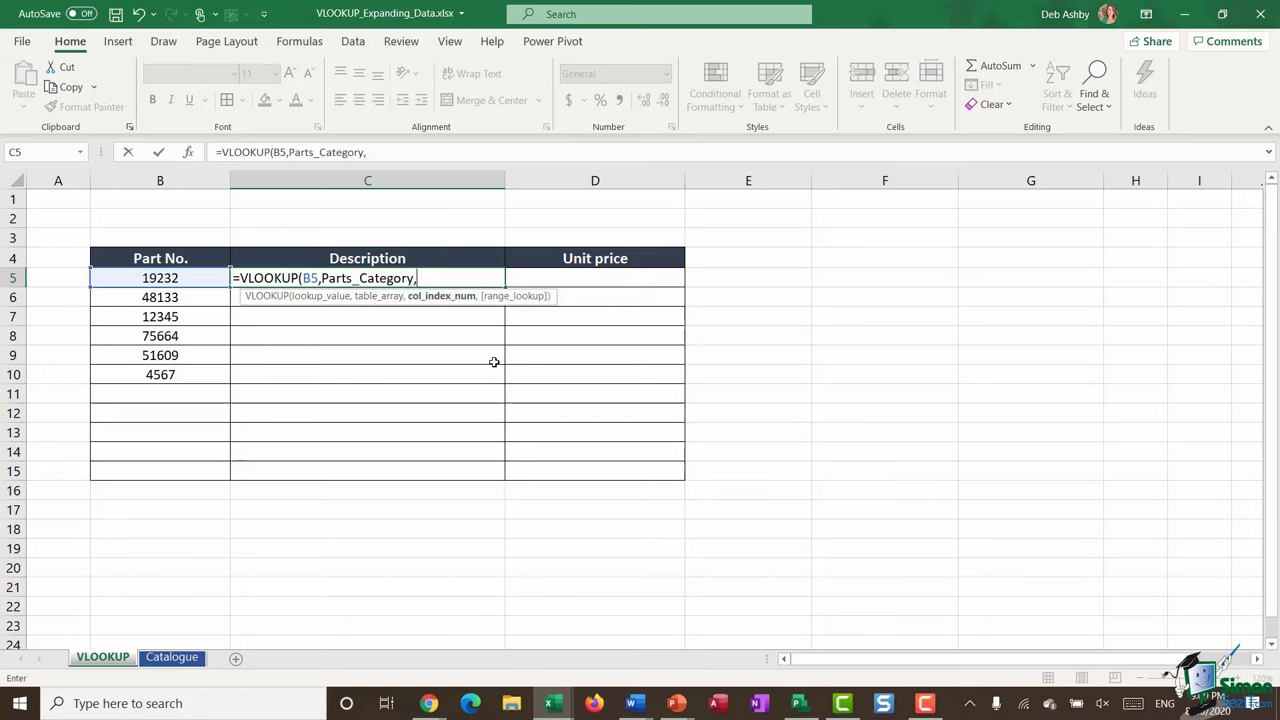
type("2,")
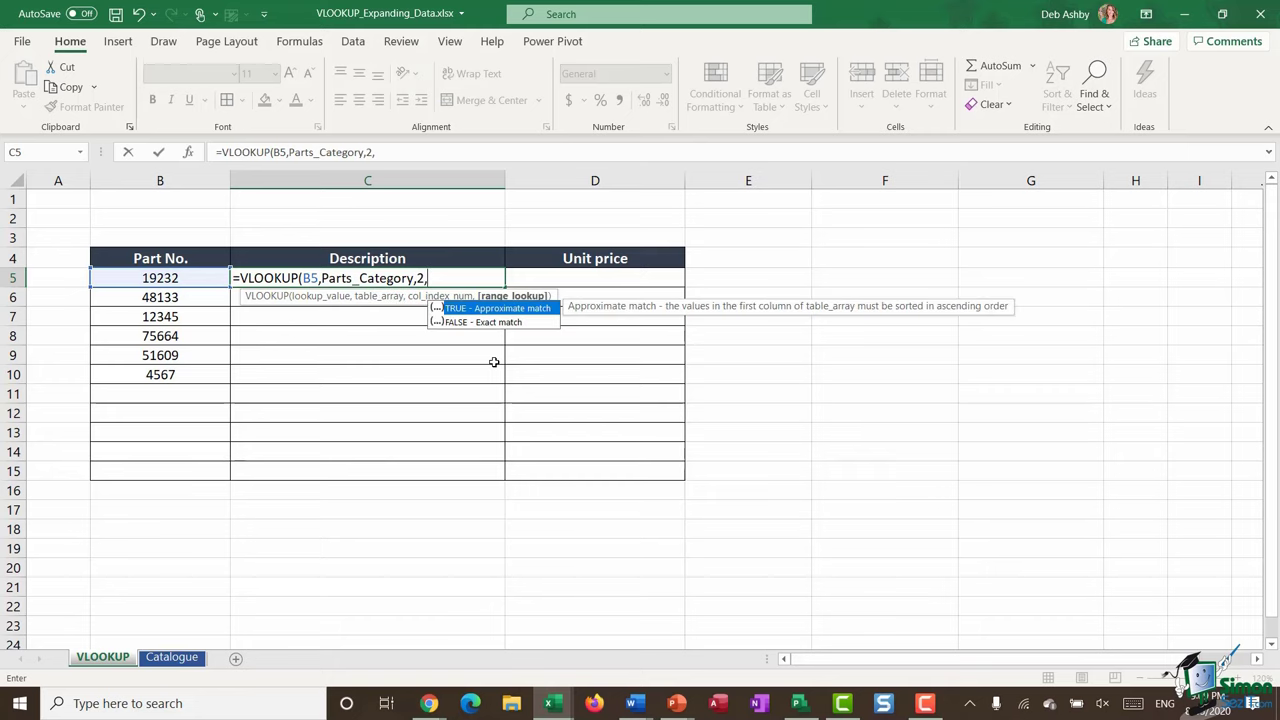
type("0)")
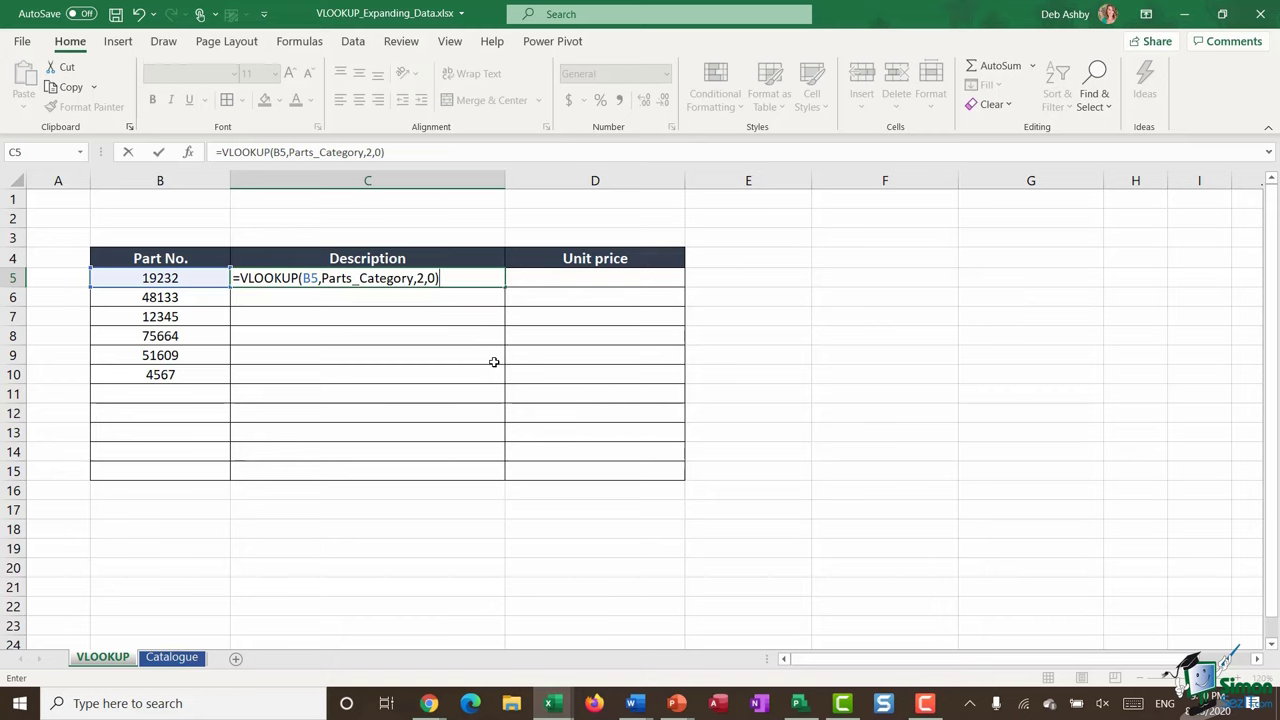
key("Return")
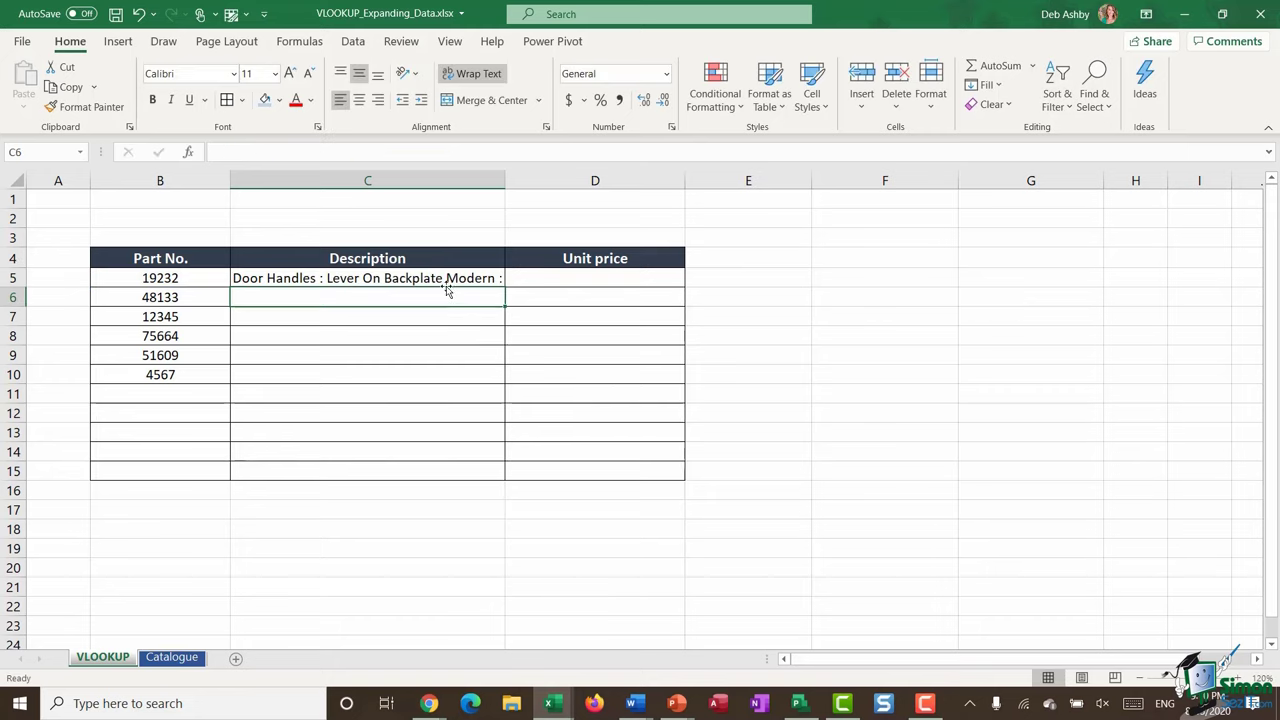
- Fill the table-based description lookup in C5 down through C10
left_click(489, 285)
double_click(505, 287)
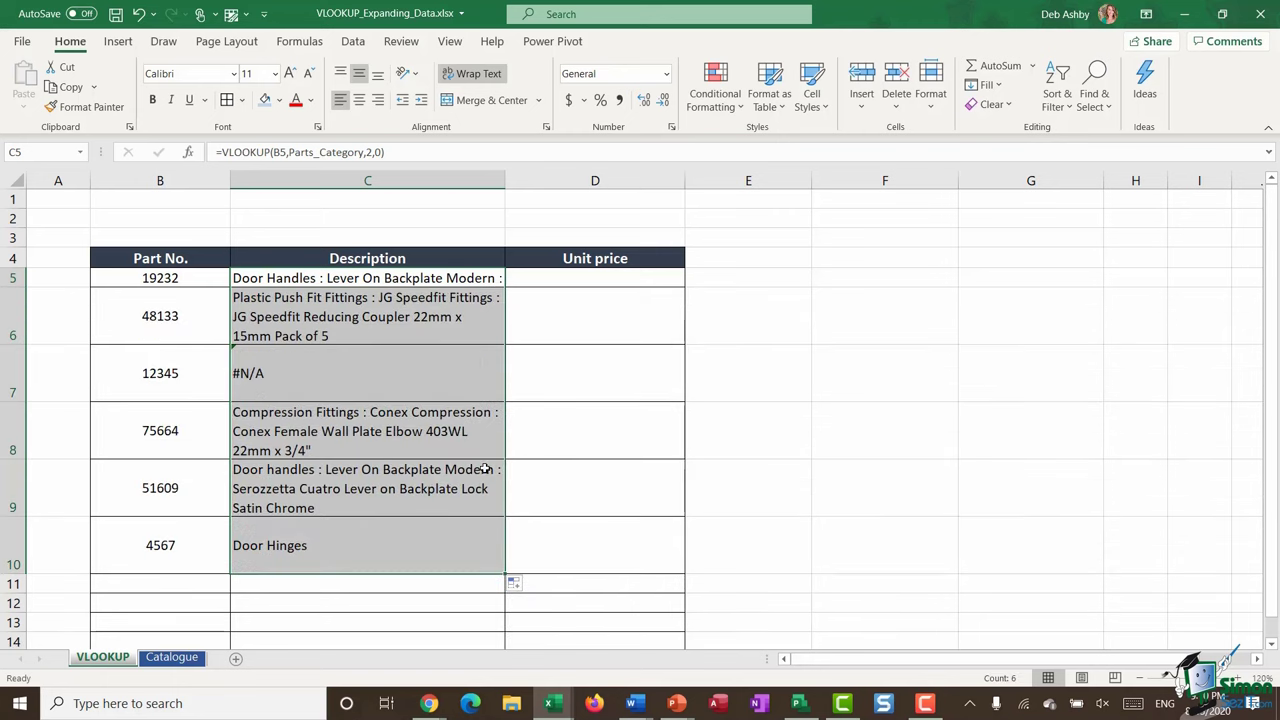
scroll(400, 557, "down", 2)
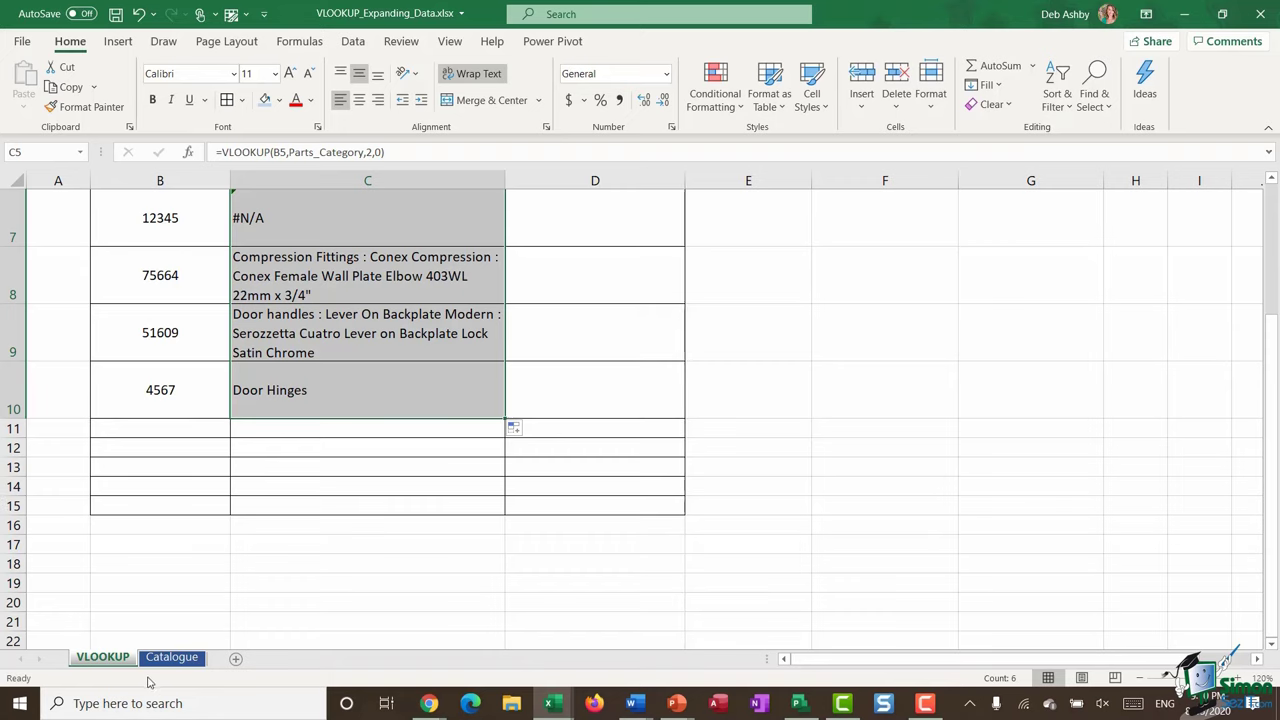
- Add a catalogue row beneath Door Hinges with part number 8910, description Door Frames and price 100
left_click(174, 658)
scroll(326, 496, "down", 20)
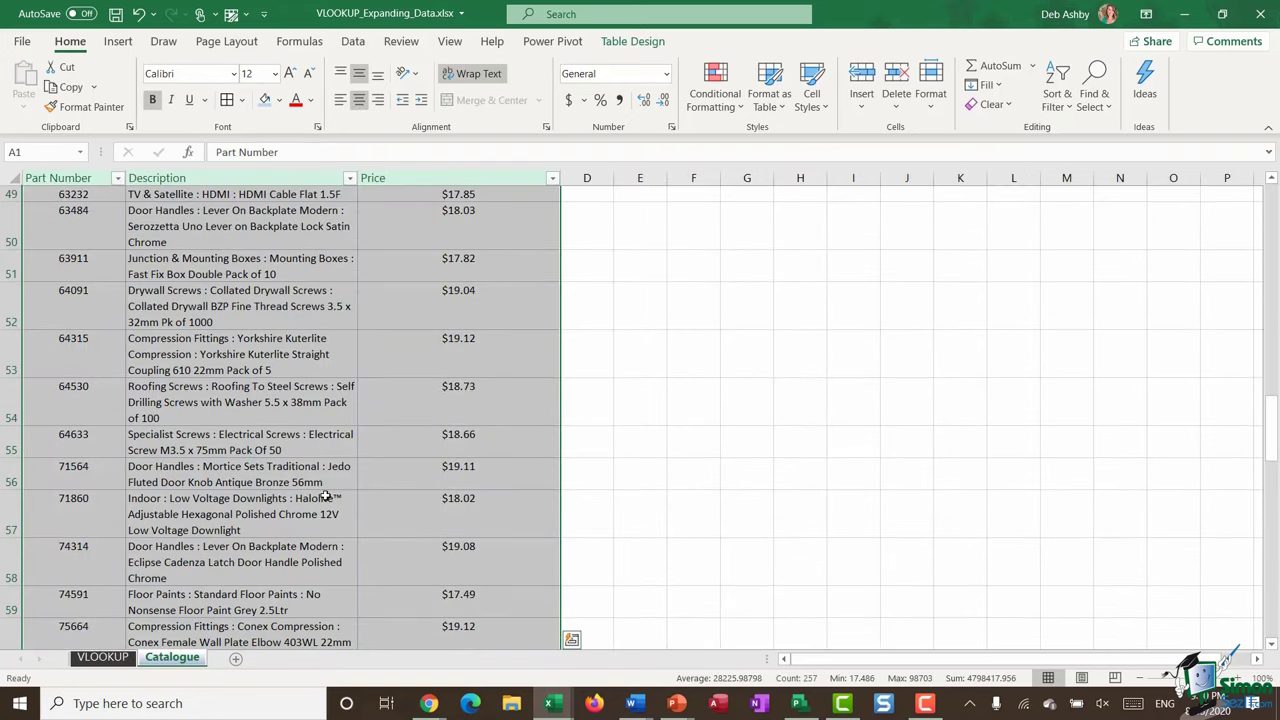
left_click(272, 470)
key("ctrl+Down")
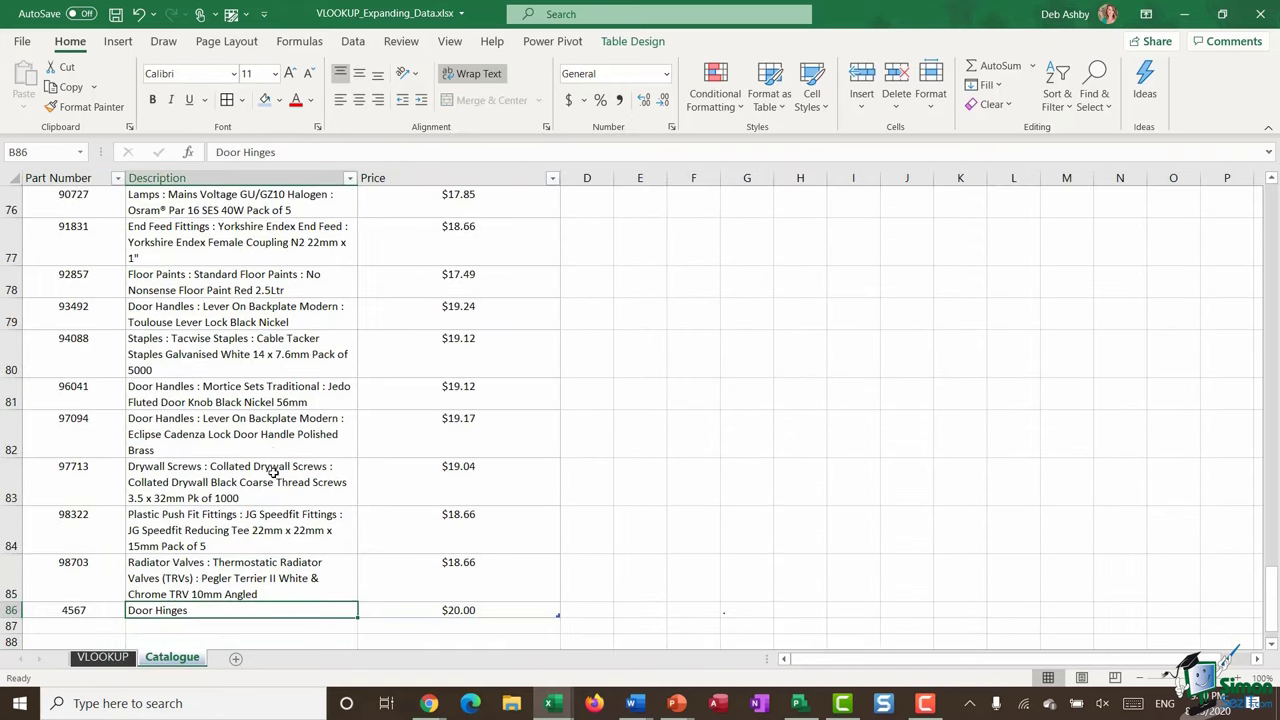
scroll(277, 471, "down", 5)
scroll(134, 406, "up", 3)
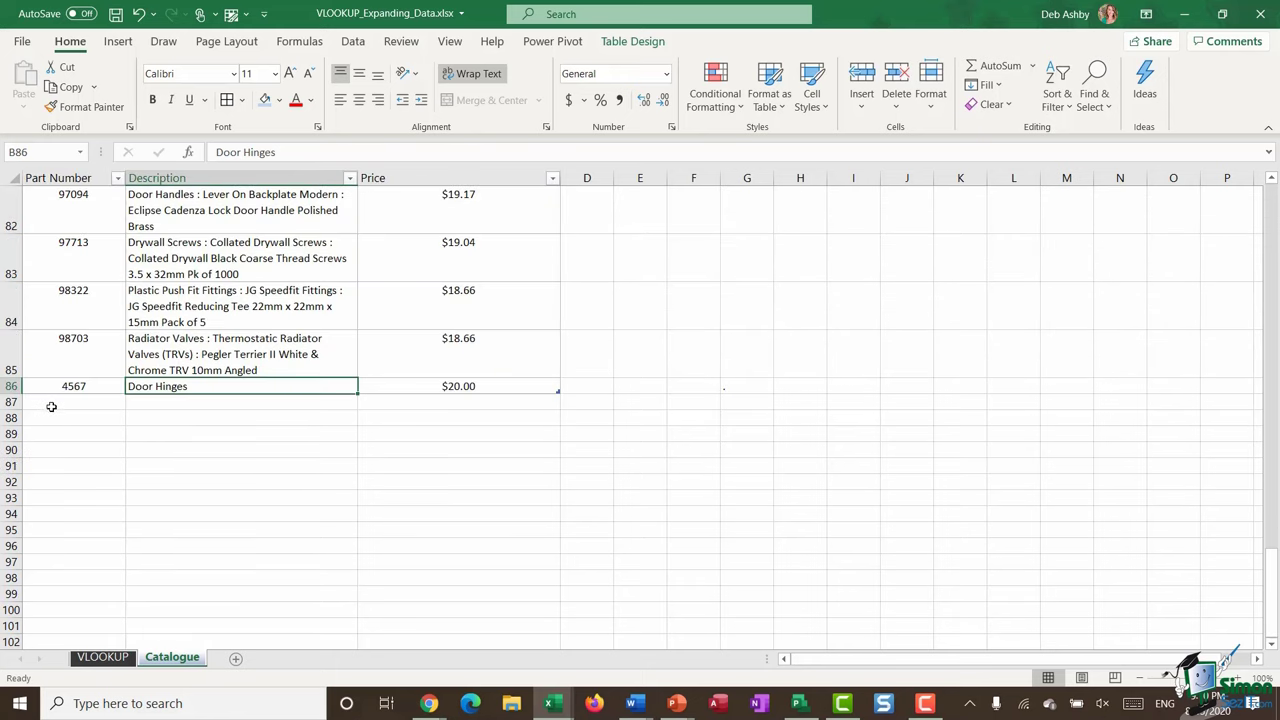
left_click(51, 405)
type("8910")
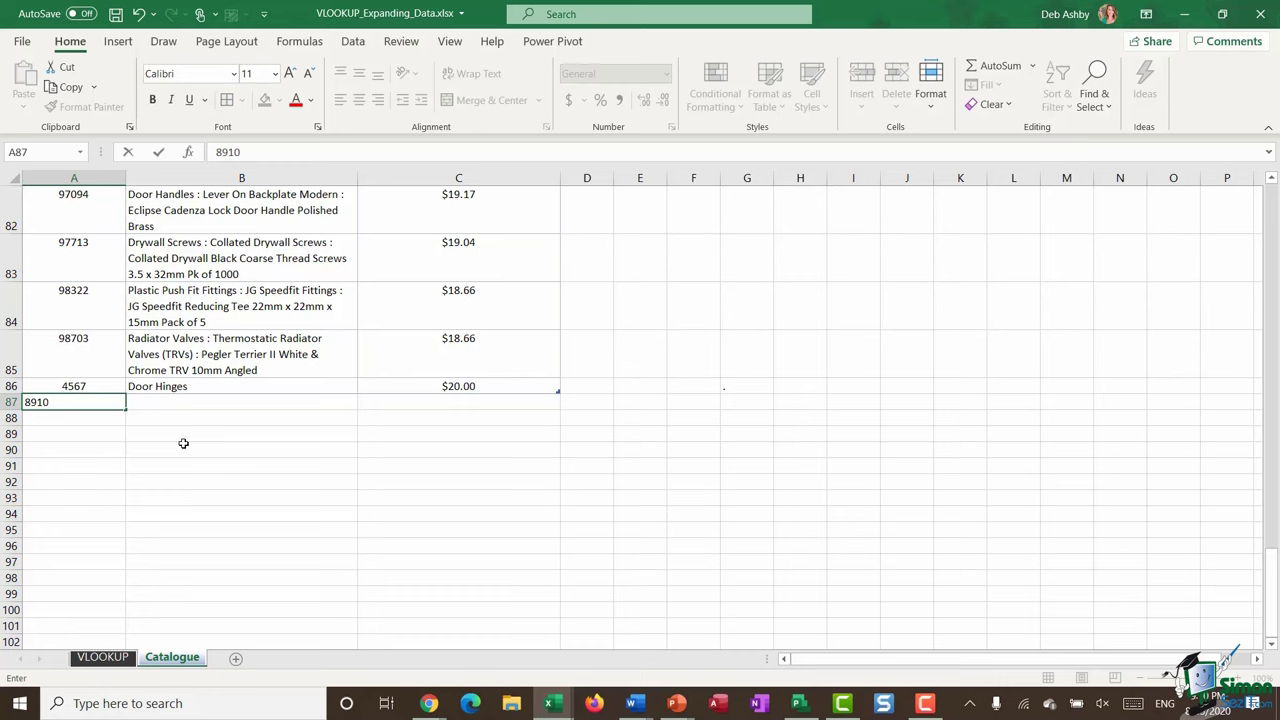
key("Tab")
type("Door ")
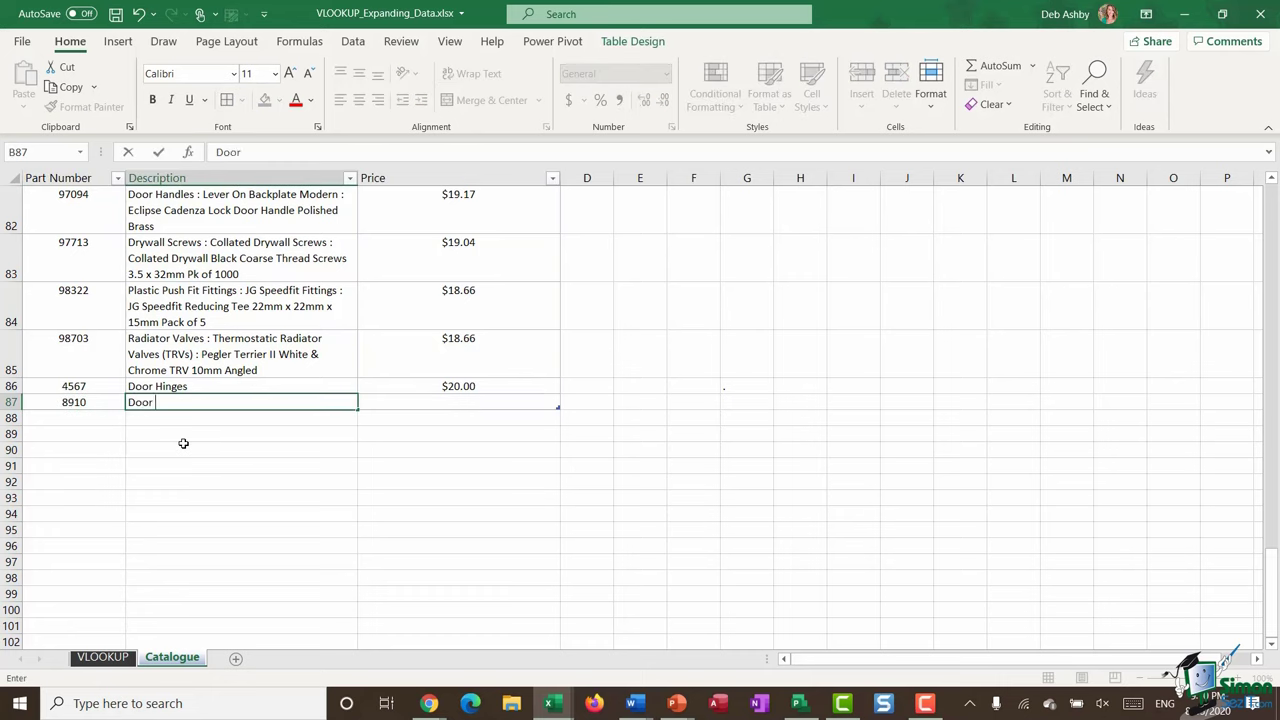
type("Frames")
key("Tab")
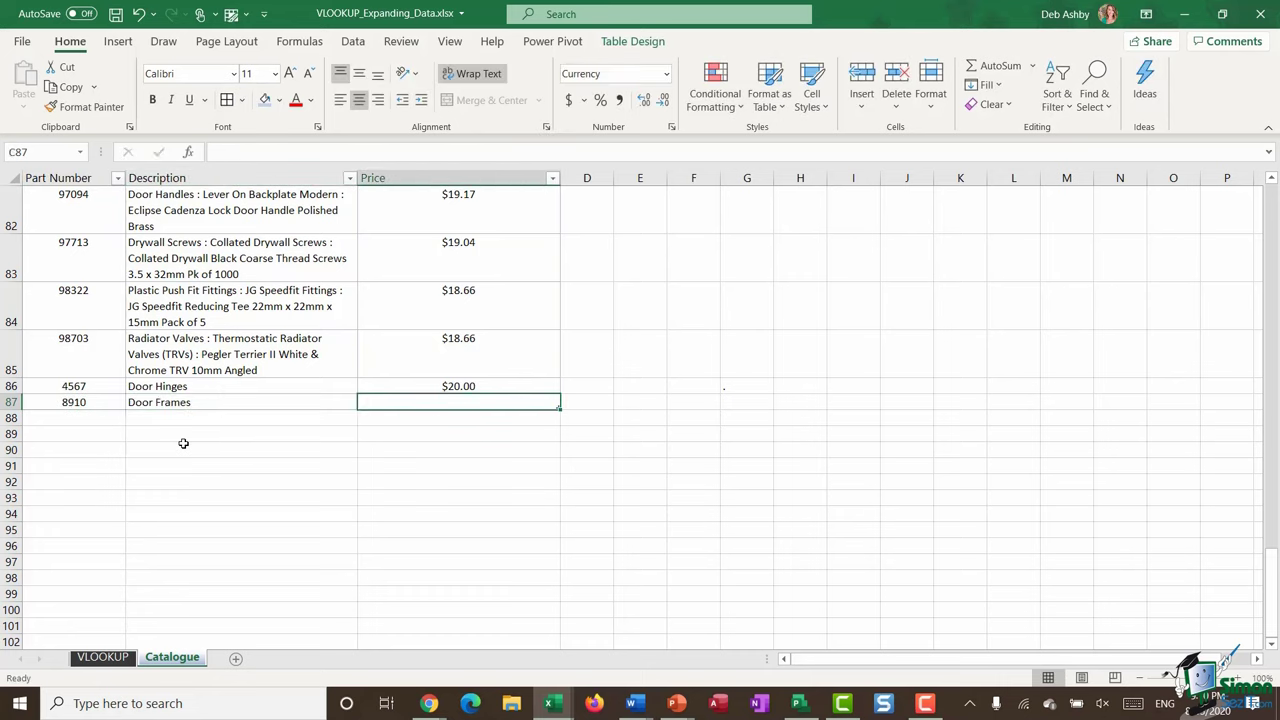
type("100")
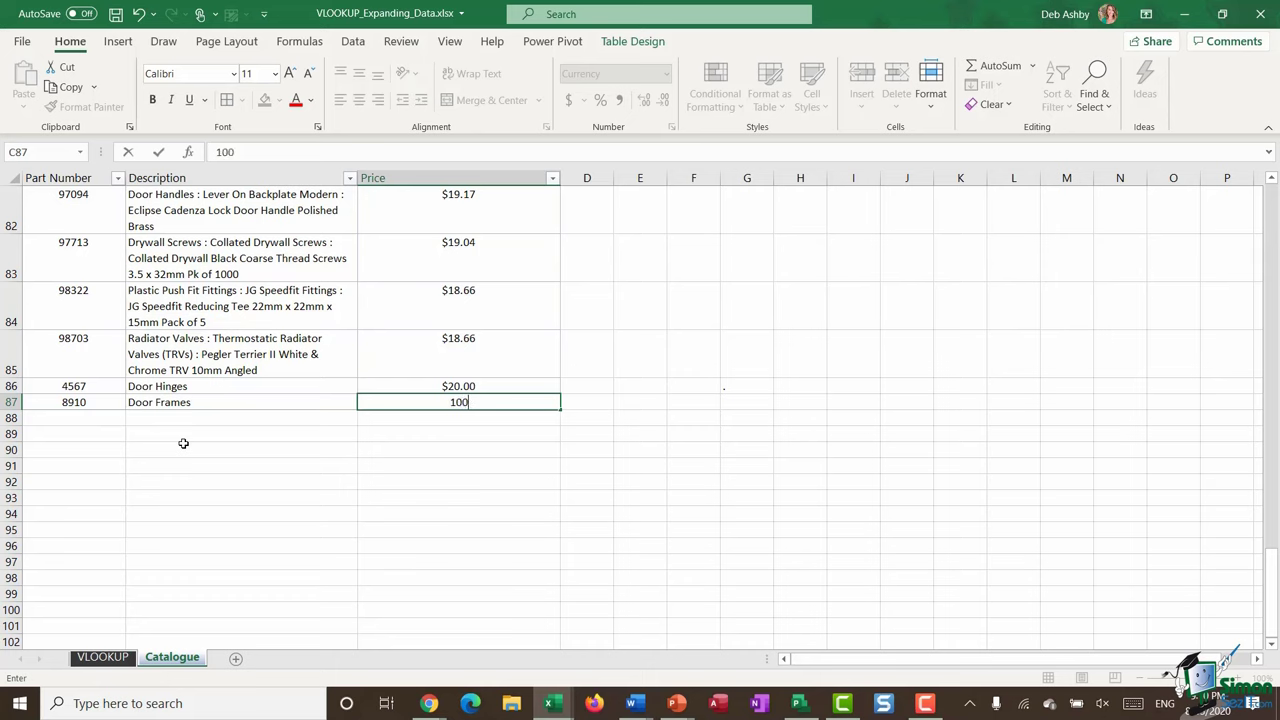
key("Return")
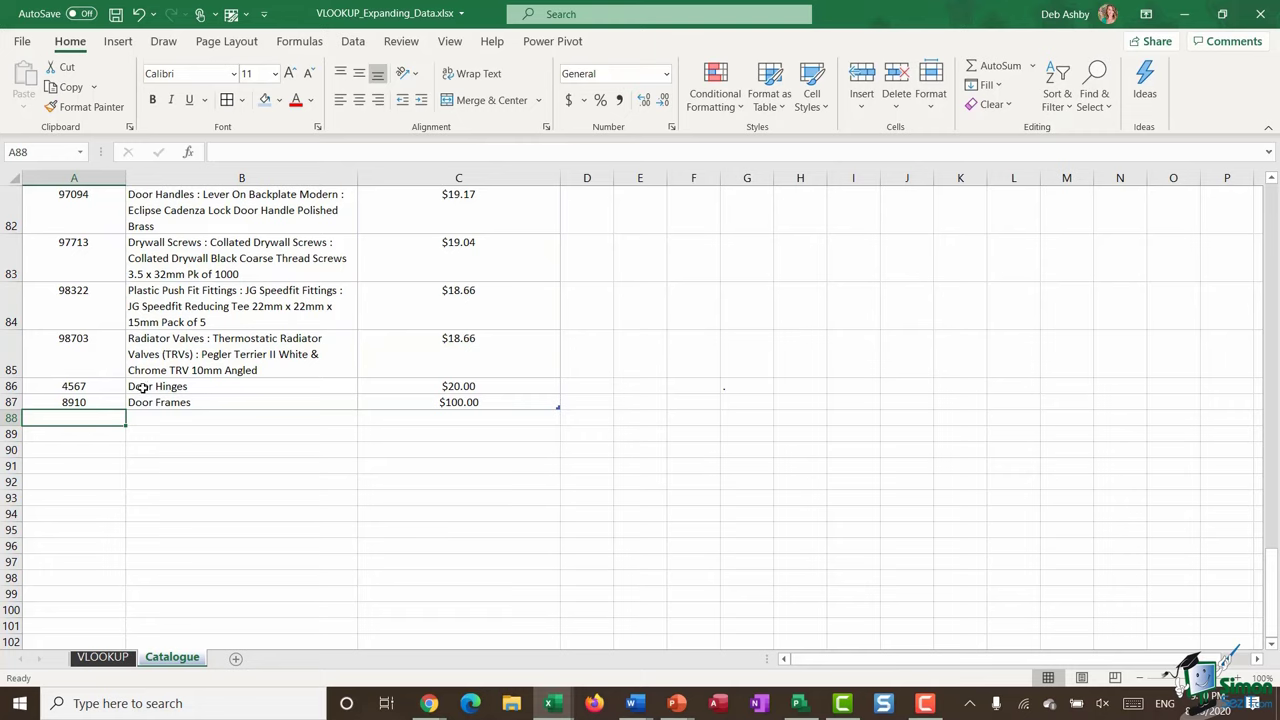
- Enter part number 8910 in B11 on the VLOOKUP sheet and fill the description lookup from C10 into C11
left_click(103, 657)
left_click(172, 434)
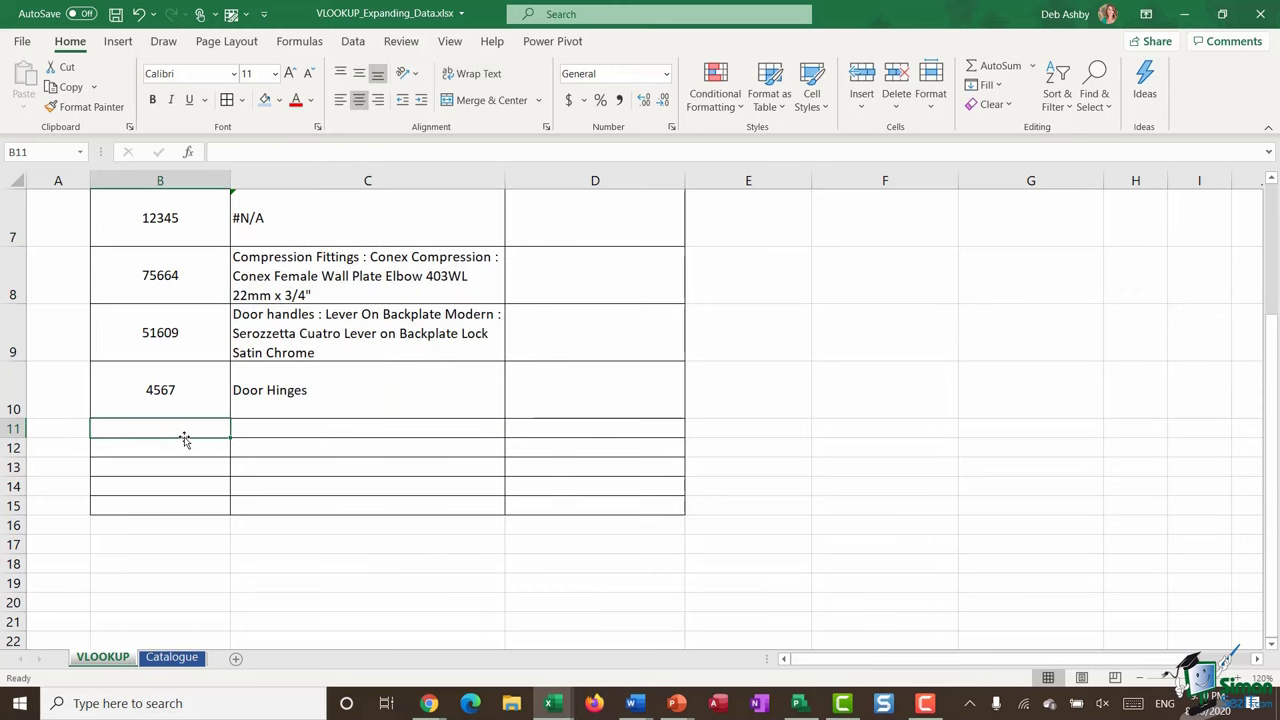
type("8910")
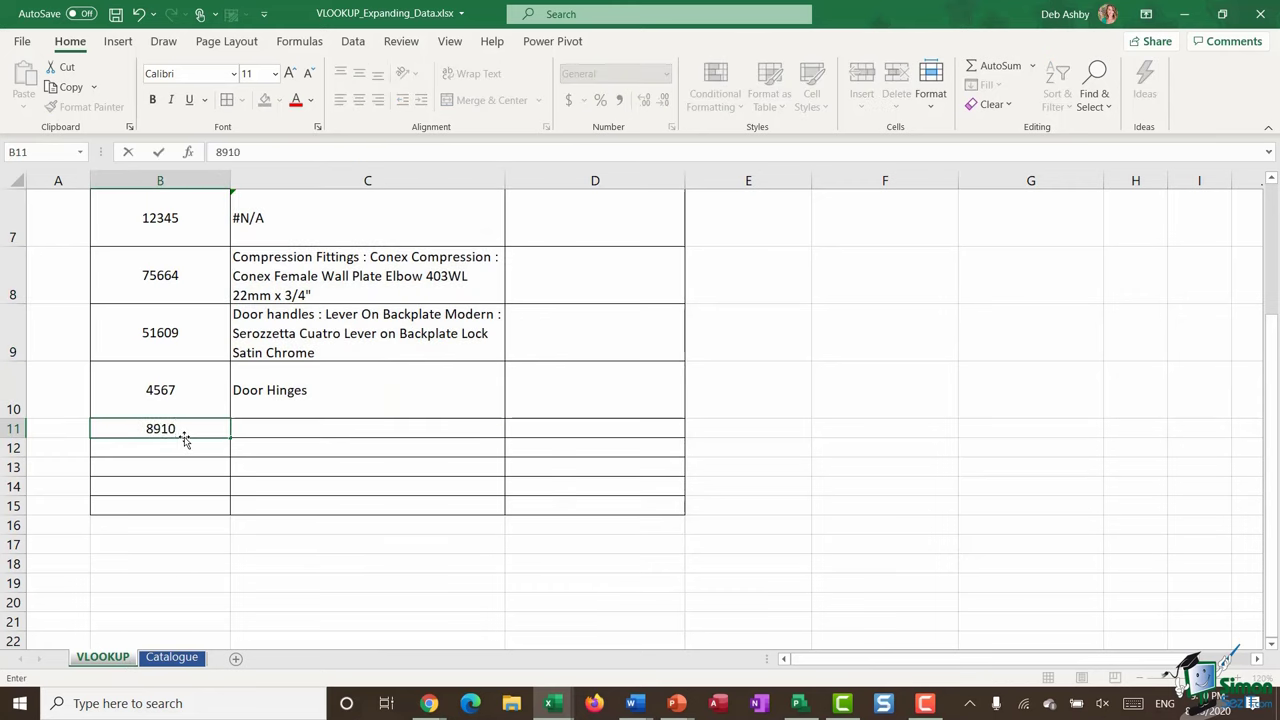
left_click(360, 397)
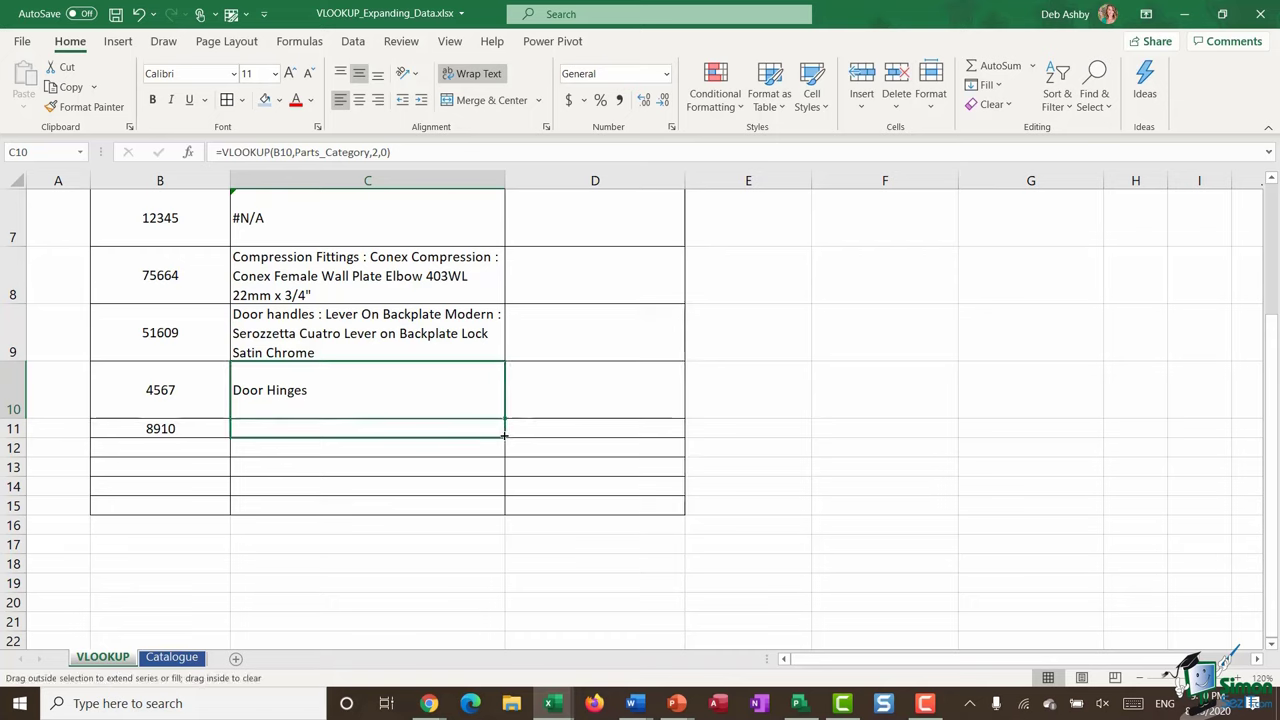
left_click_drag(505, 436, 506, 438)
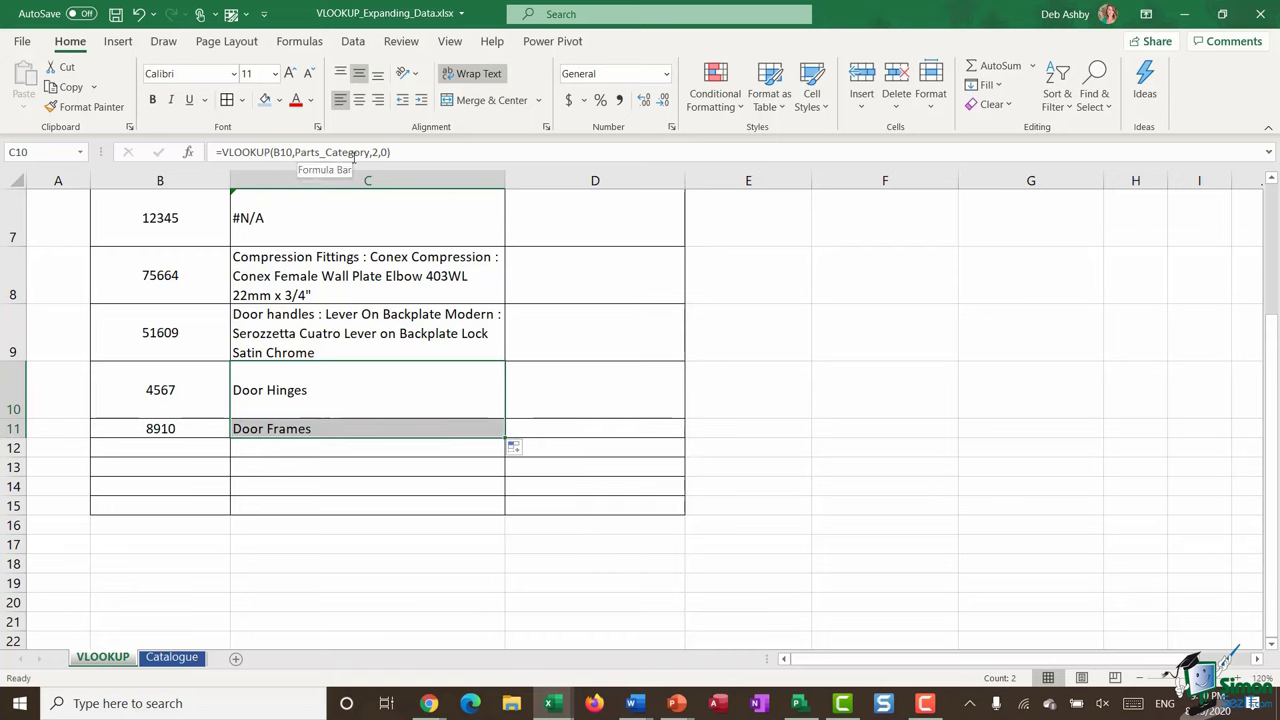
left_click(171, 660)
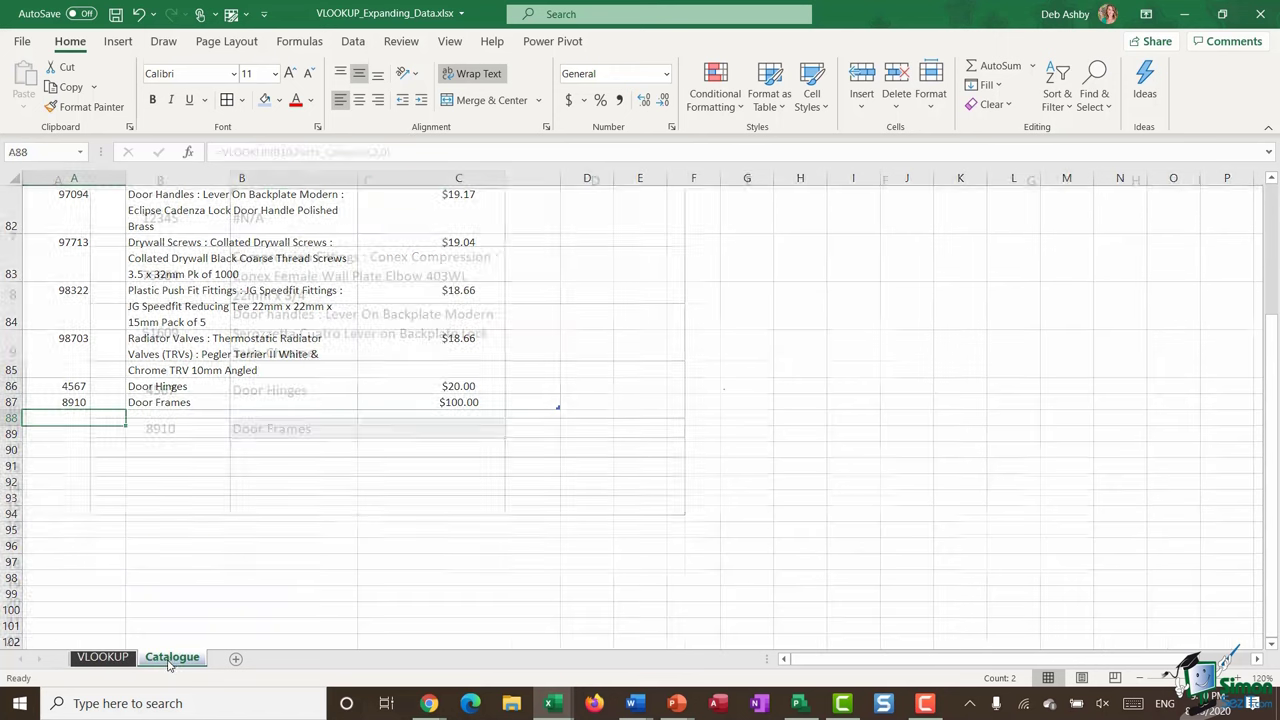
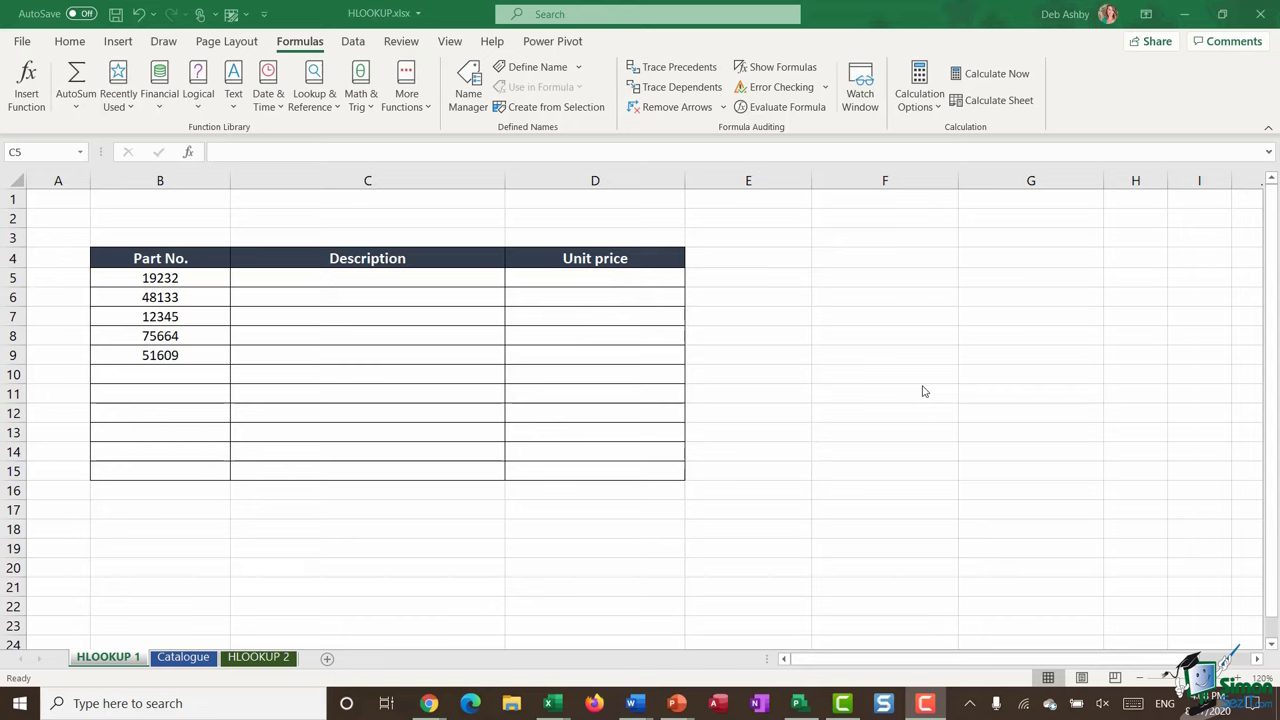
- Copy the entire parts table on the Catalogue sheet of the HLOOKUP.xlsx workbook
left_click(178, 661)
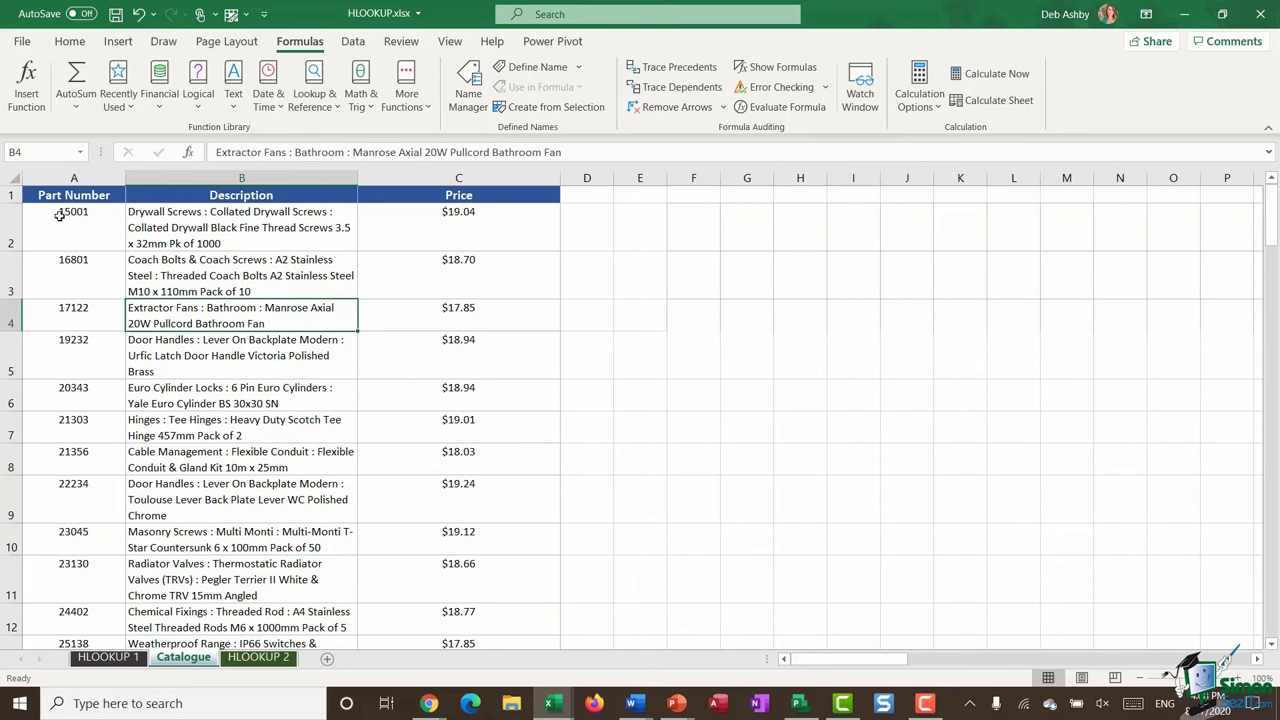
left_click(106, 658)
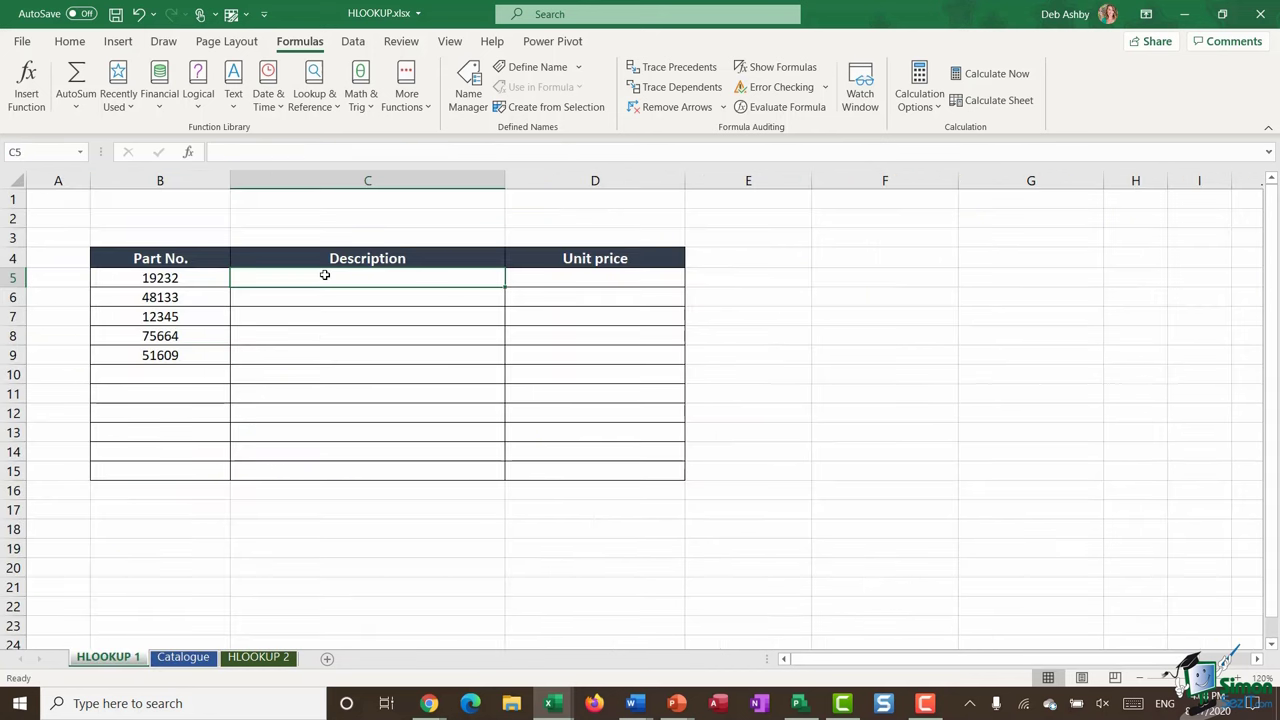
left_click(183, 657)
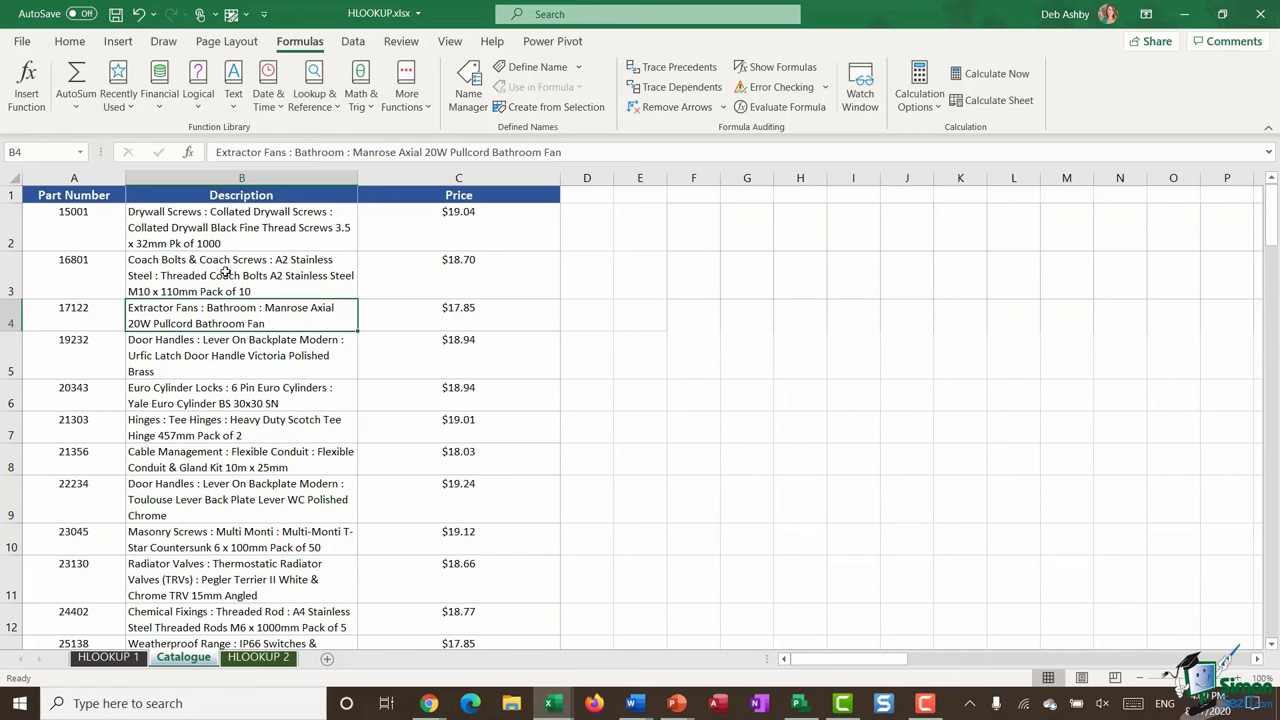
left_click(227, 270)
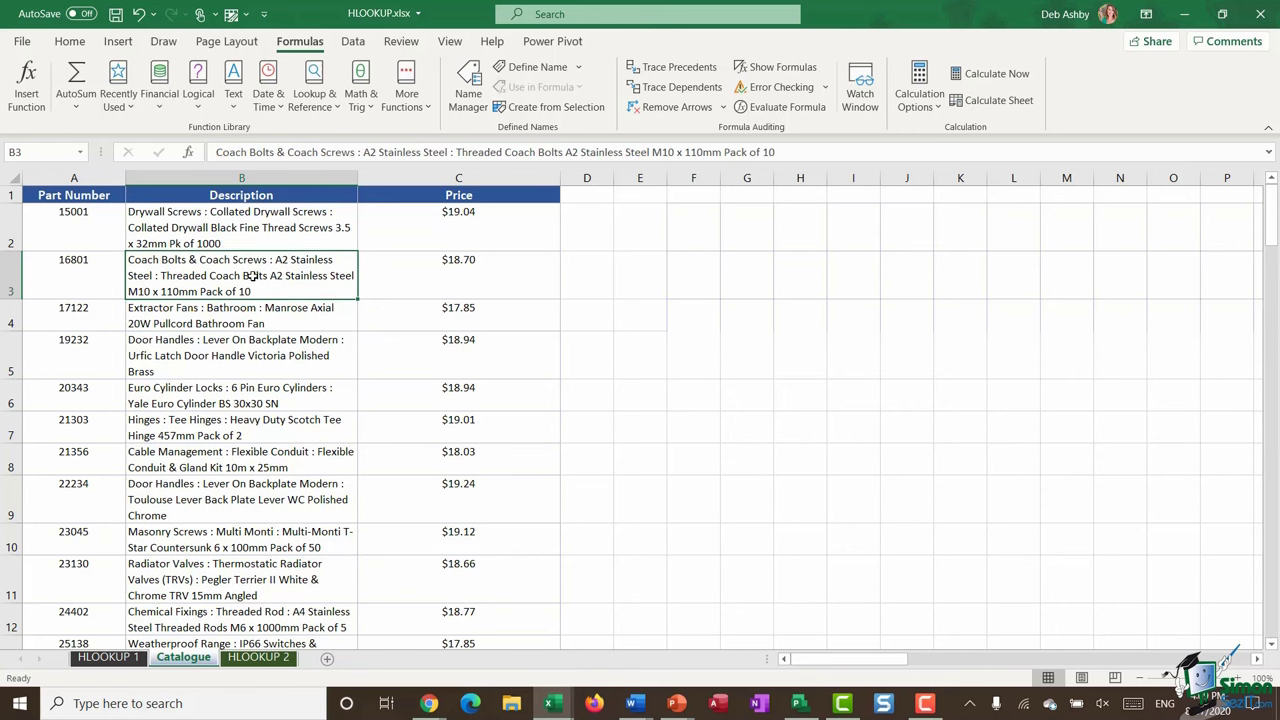
key("ctrl+a")
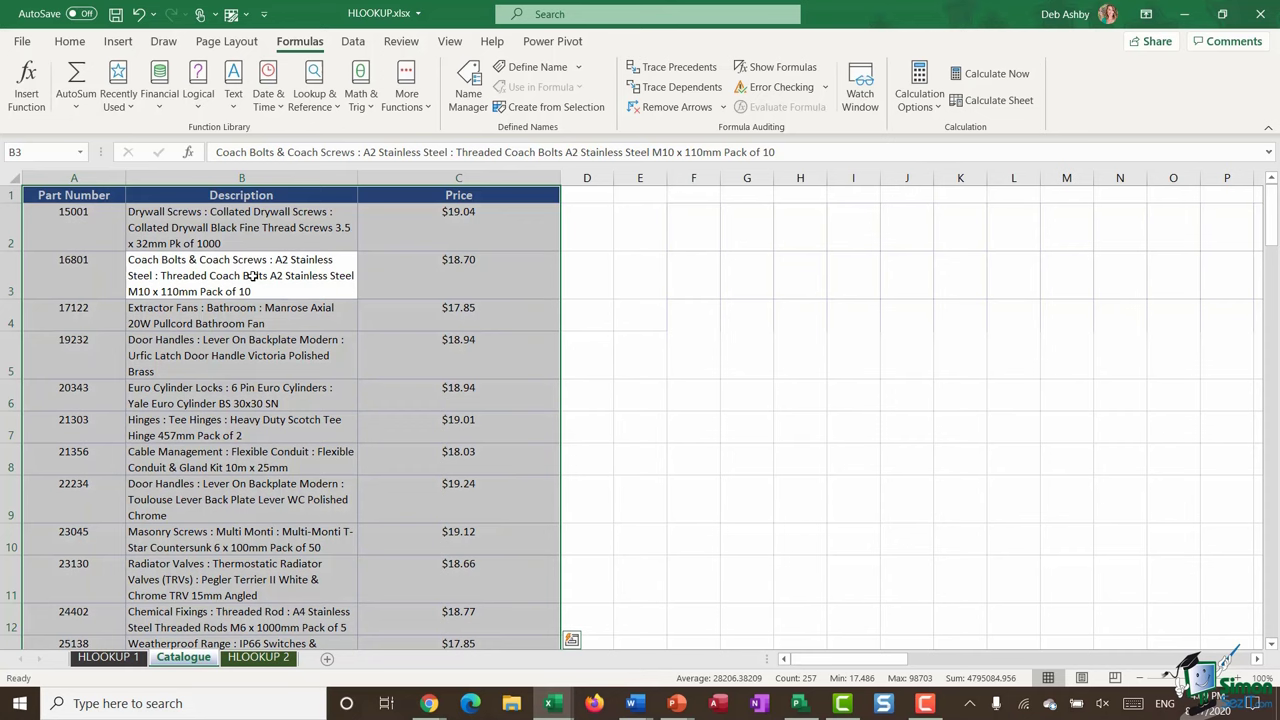
key("ctrl+c")
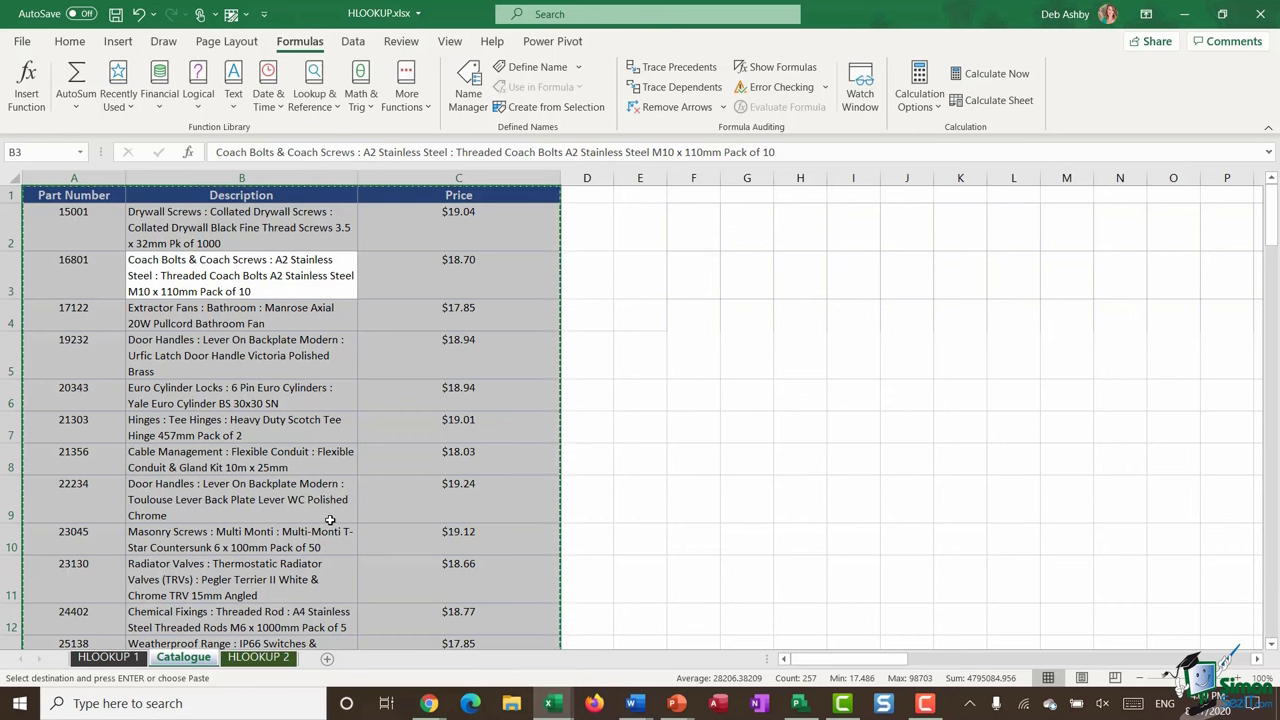
- Add a new worksheet and paste the copied catalogue into it from A1, transposed
left_click(326, 658)
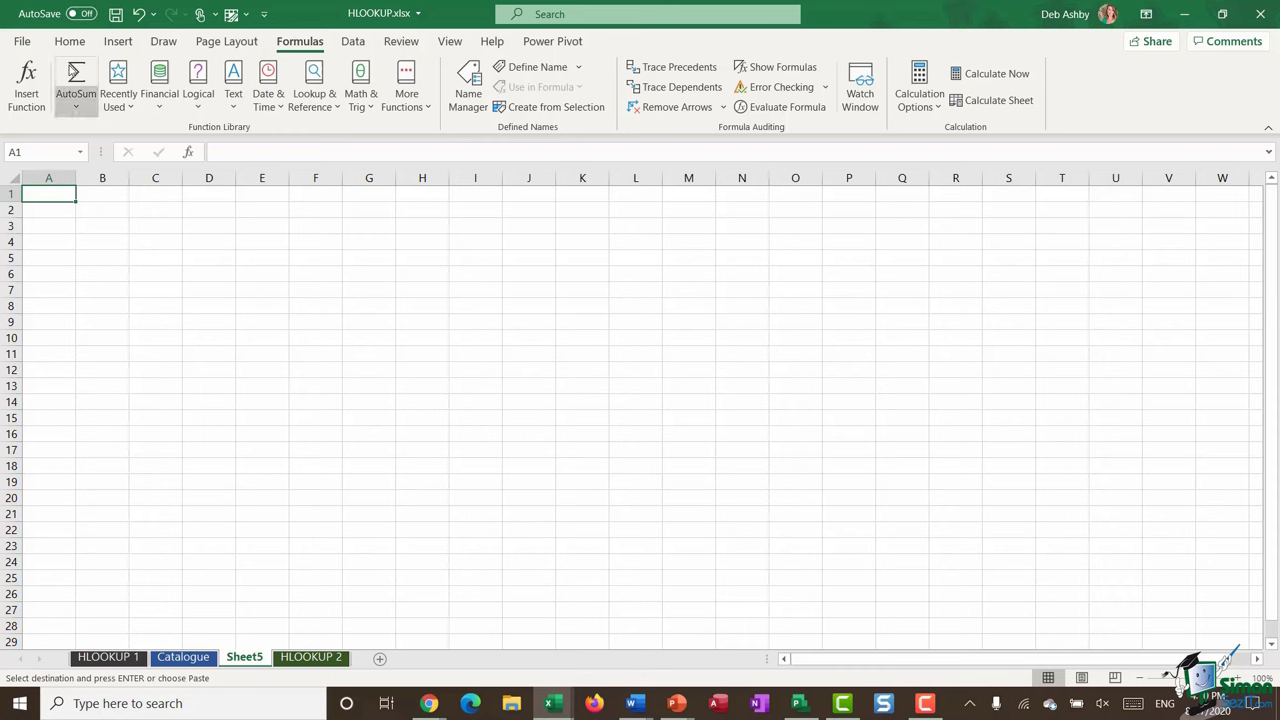
left_click(70, 45)
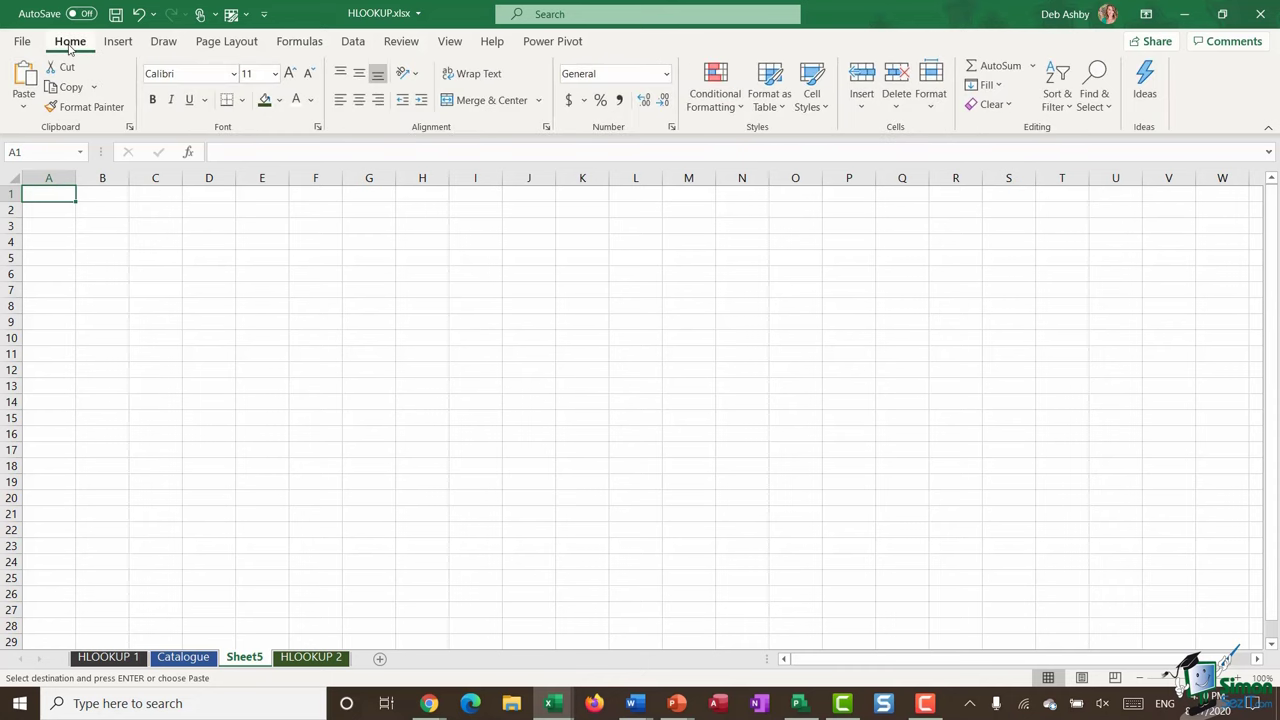
left_click(26, 108)
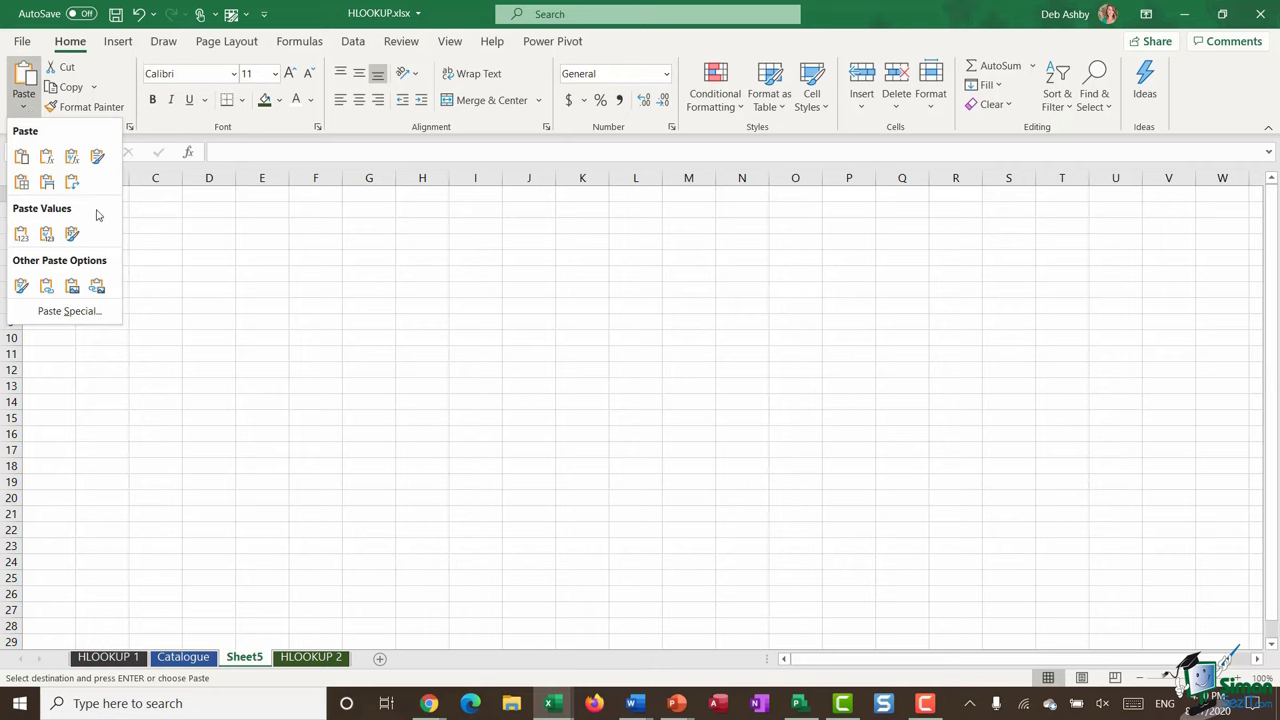
left_click(70, 311)
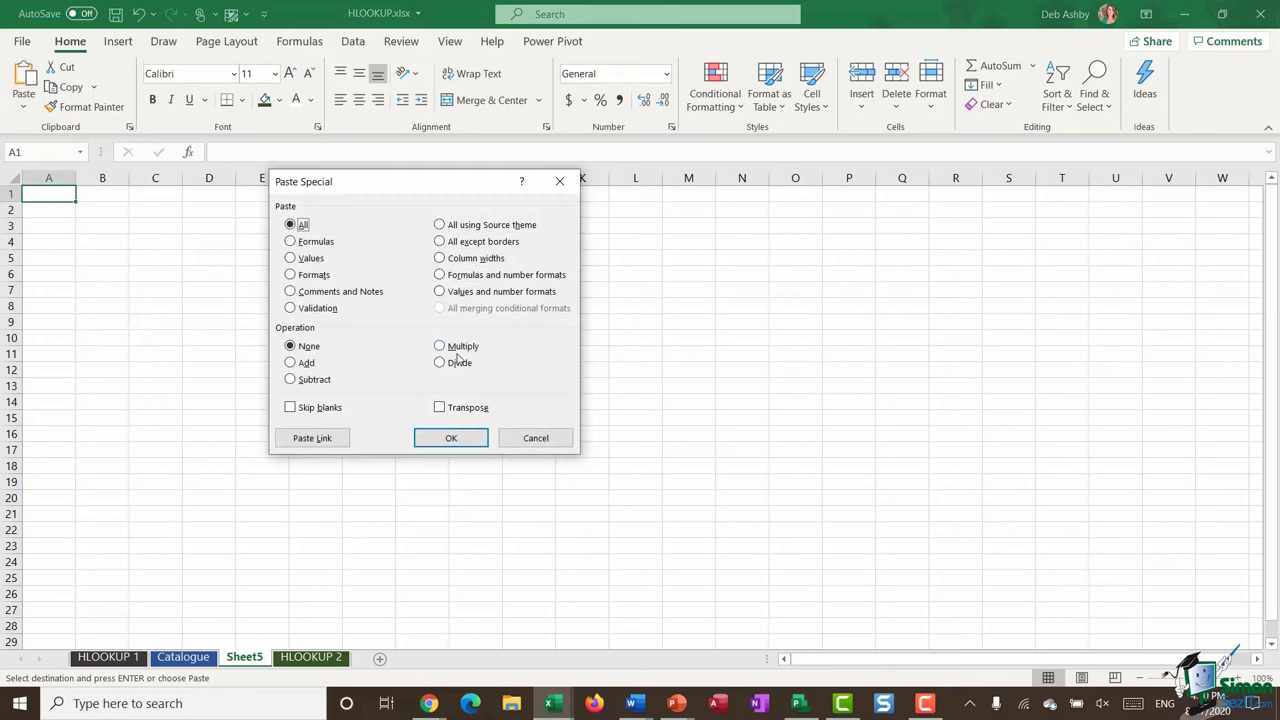
left_click(441, 407)
left_click(450, 440)
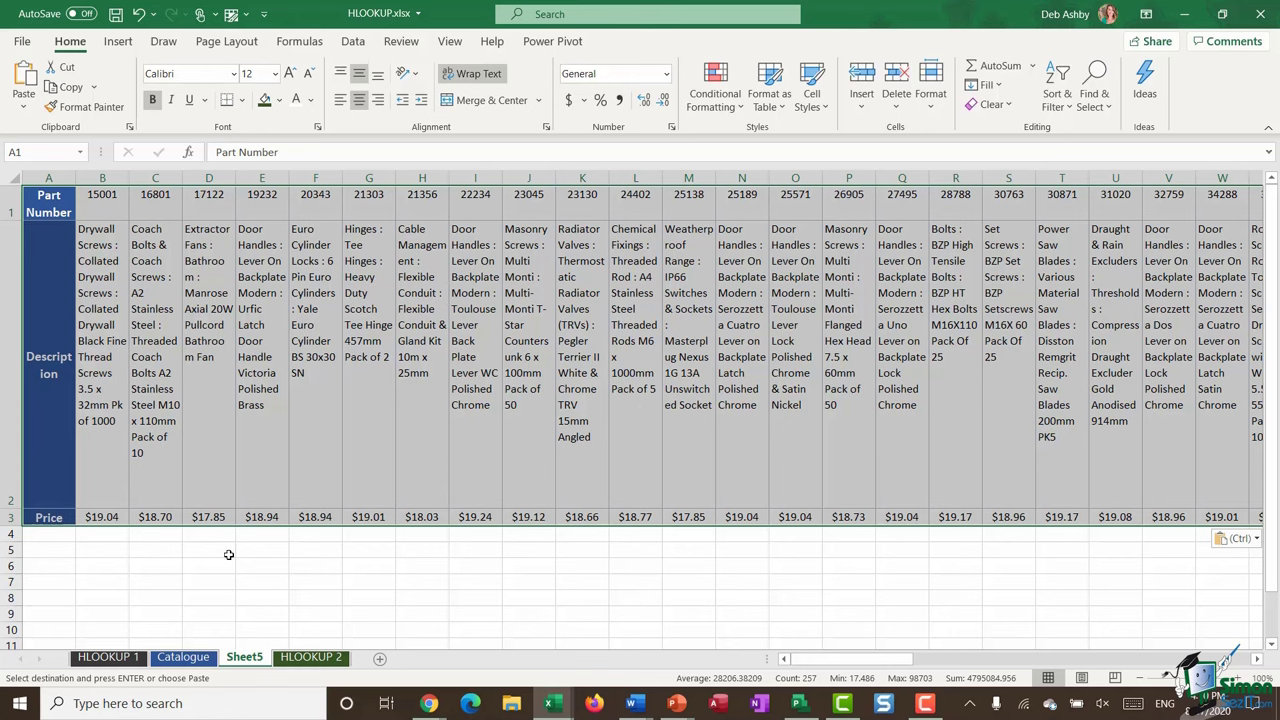
- Name the transposed catalogue range Parts1
left_click(108, 657)
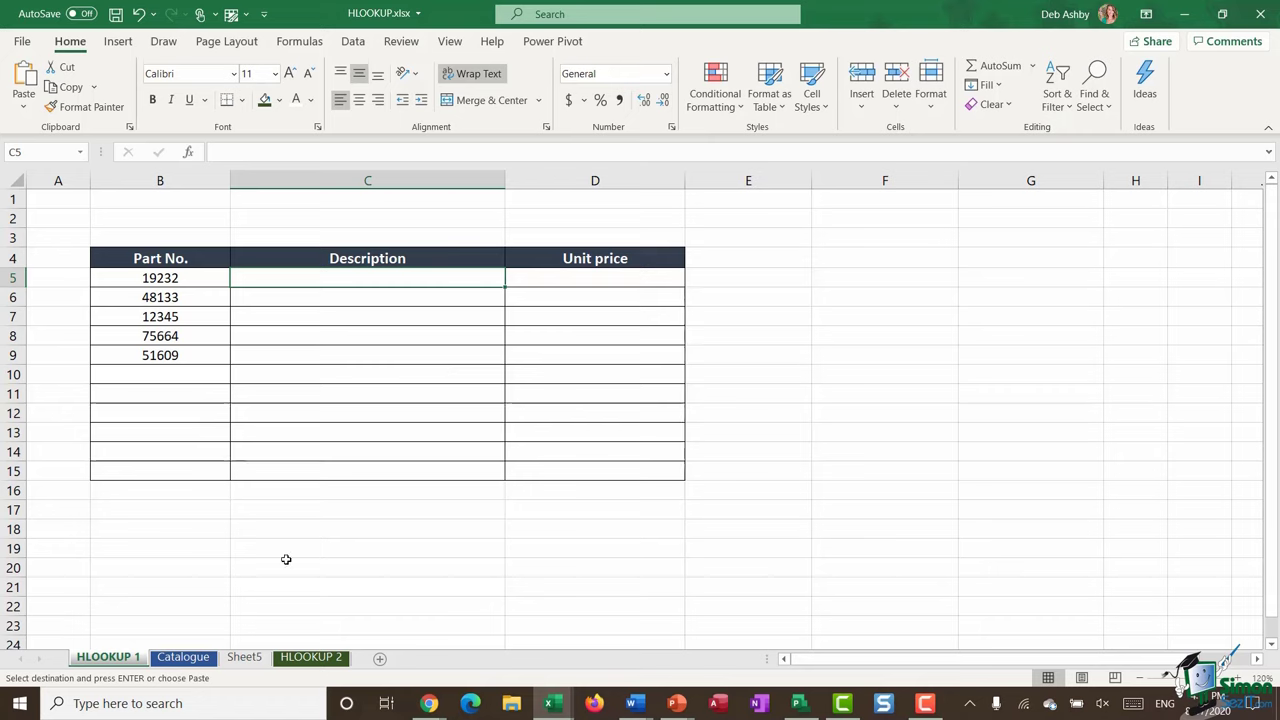
left_click(250, 662)
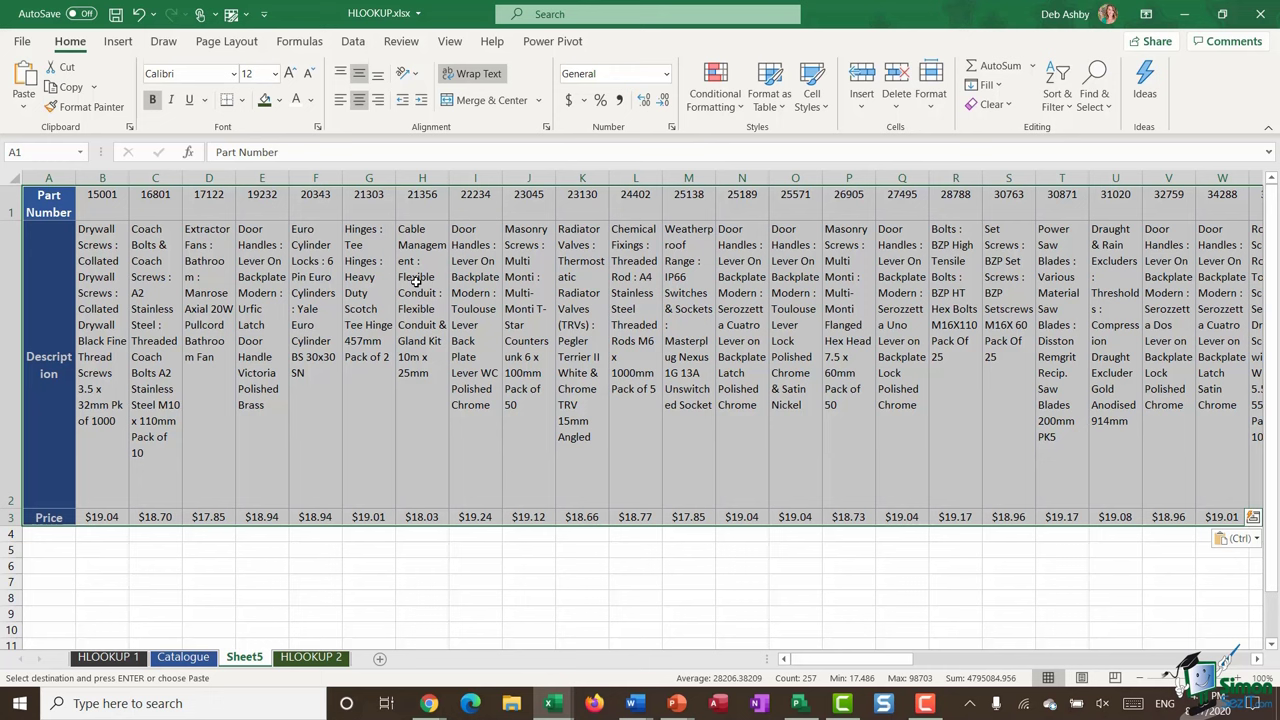
left_click(37, 152)
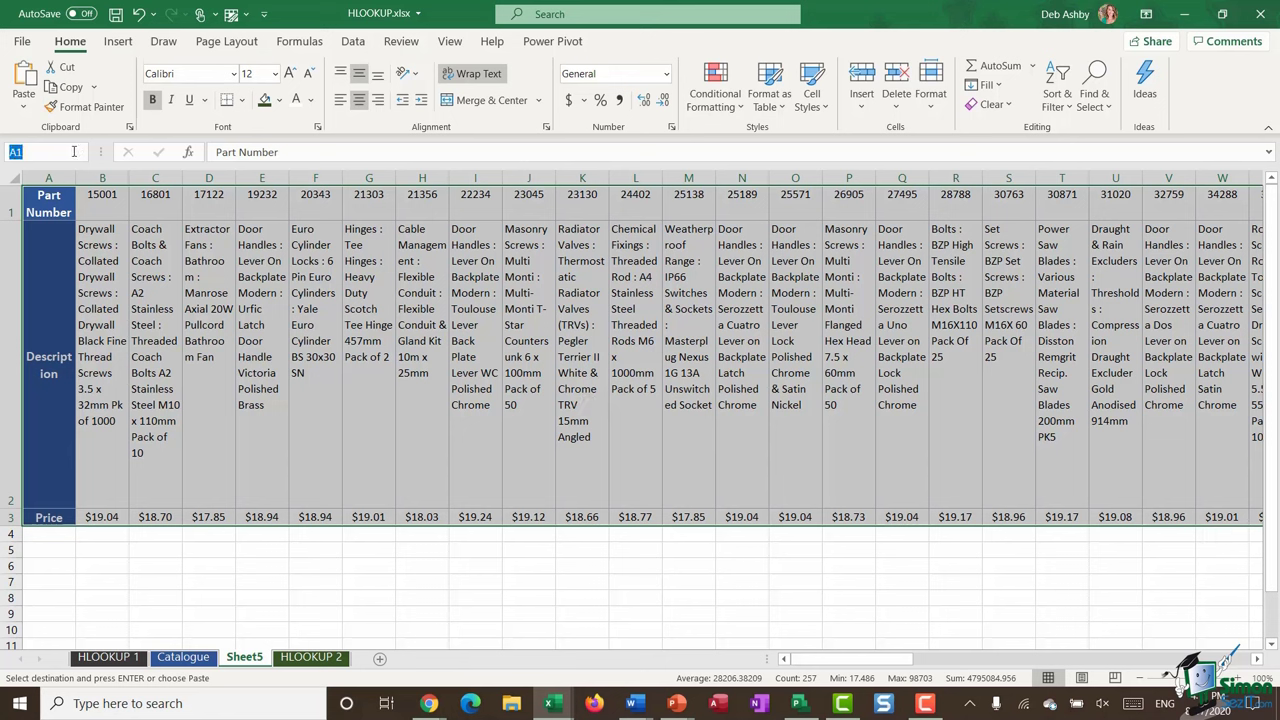
type("Parts1")
key("Return")
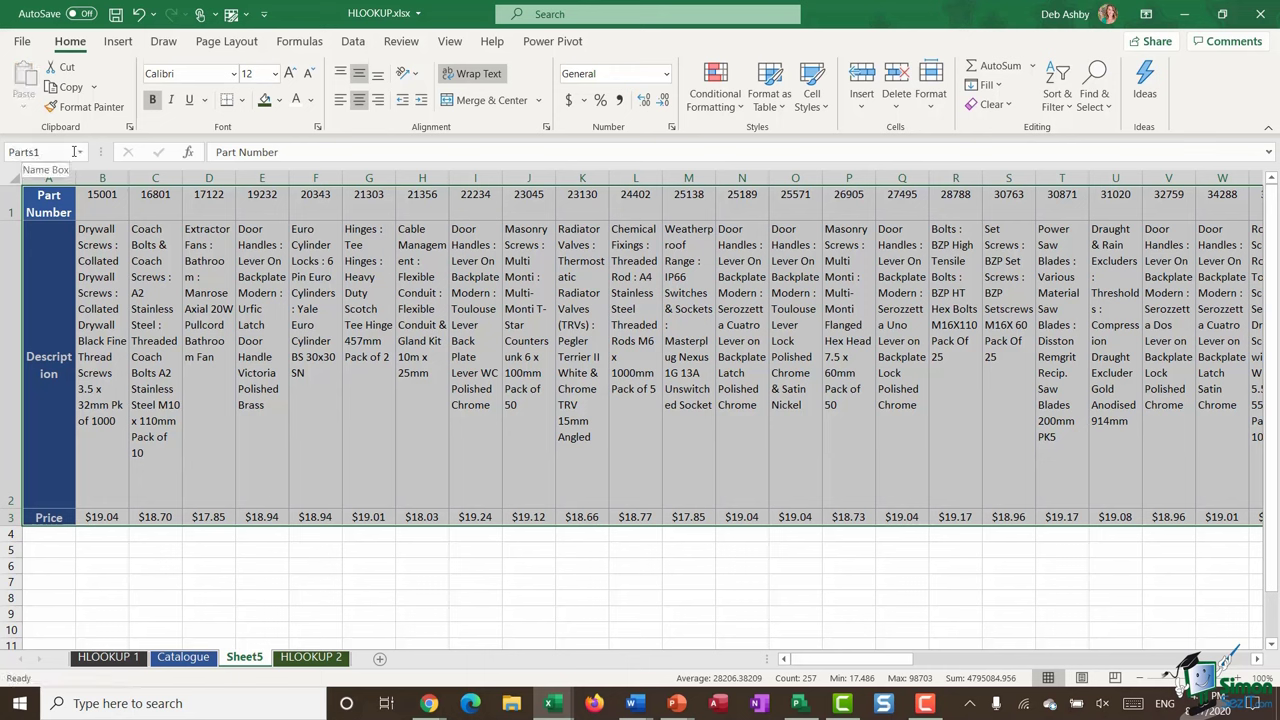
- On the HLOOKUP 1 sheet, enter =HLOOKUP(B5,Parts1,2,FALSE) in C5 to look up the first part's description
left_click(108, 657)
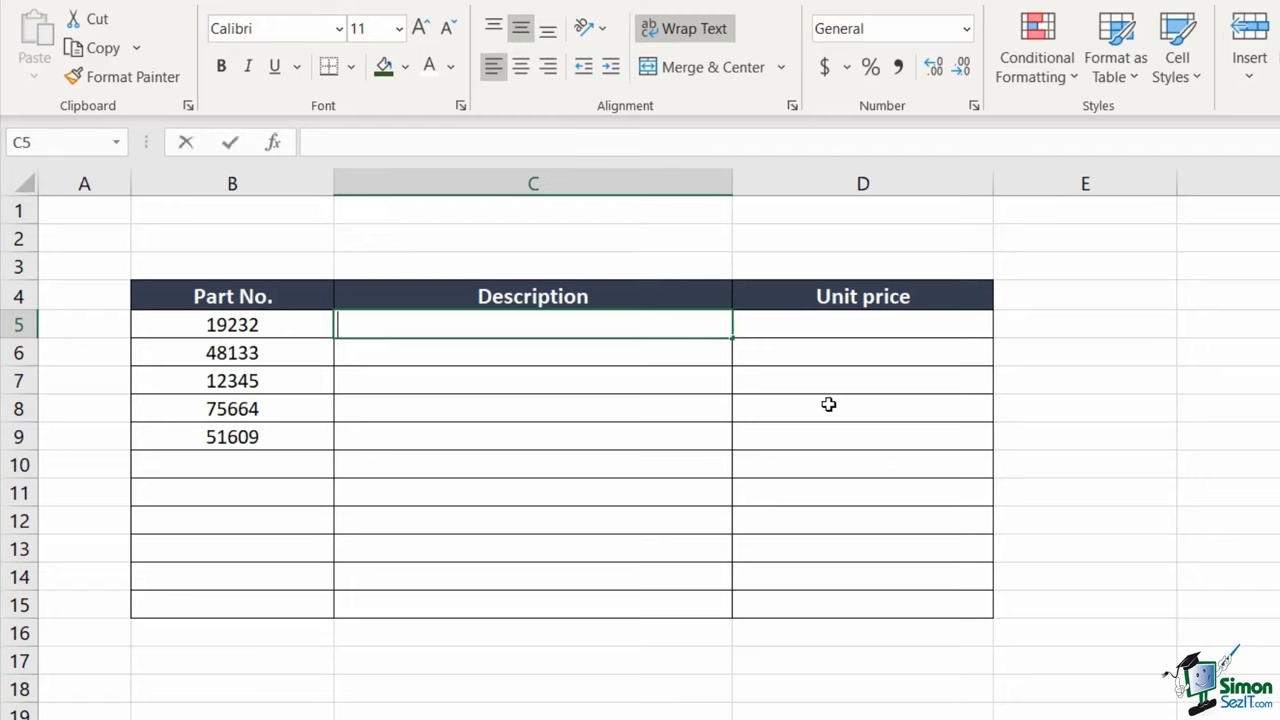
type("=HLO")
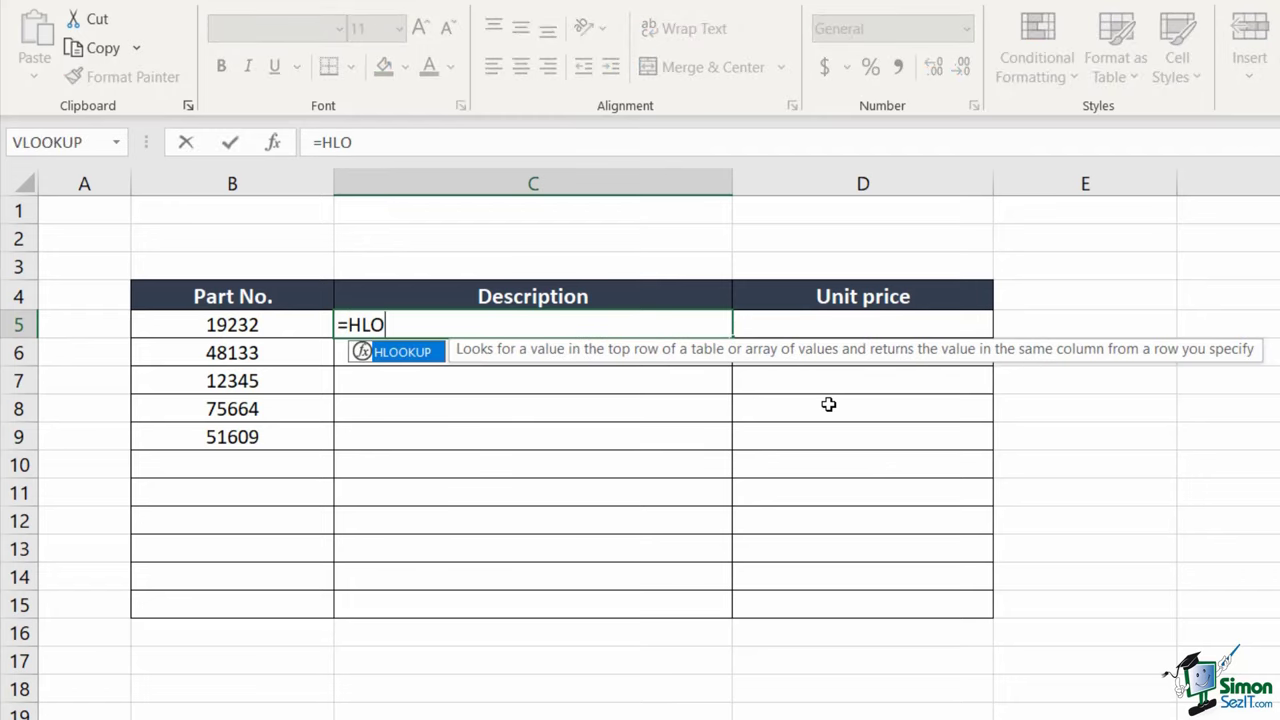
type("OKUP(")
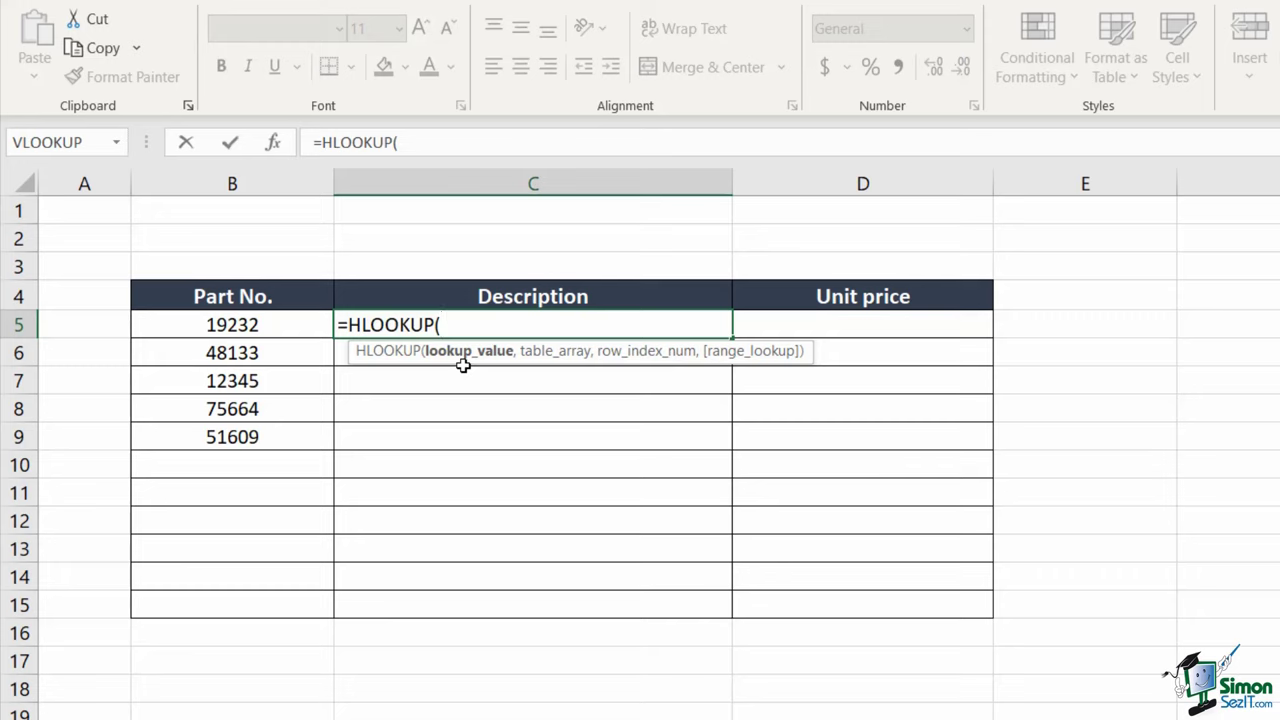
left_click(195, 322)
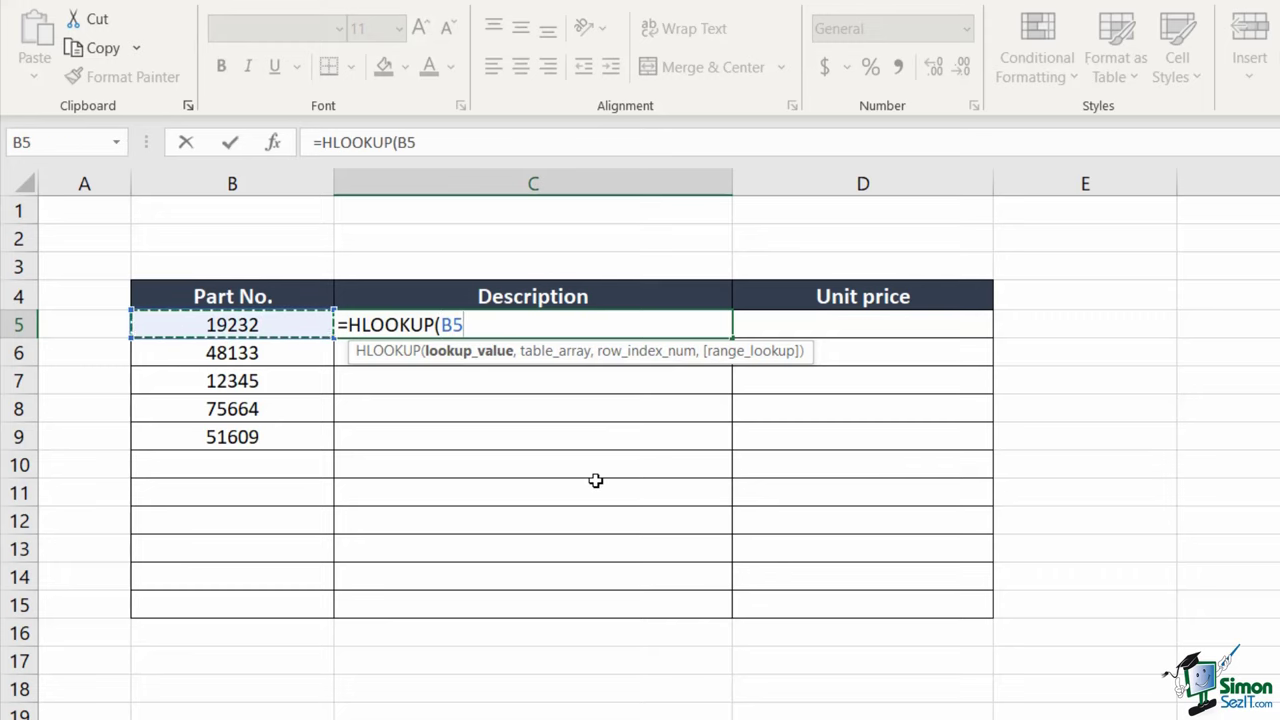
type(",")
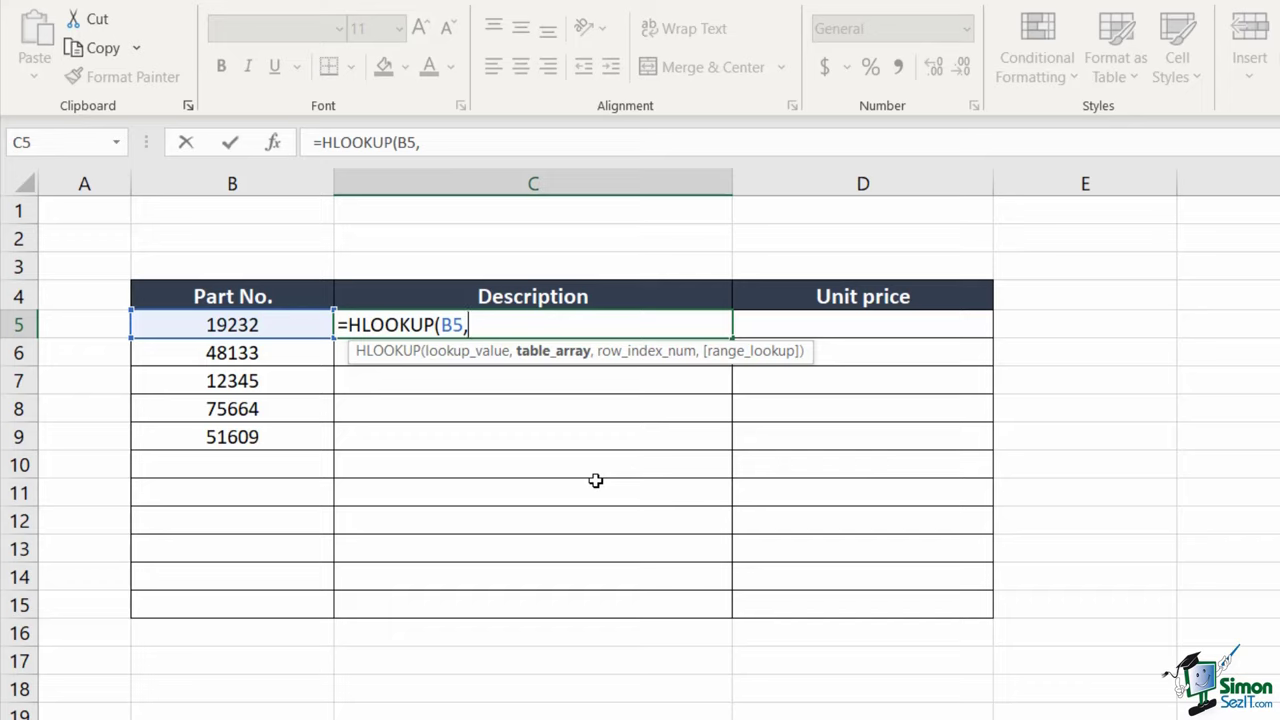
type("Part")
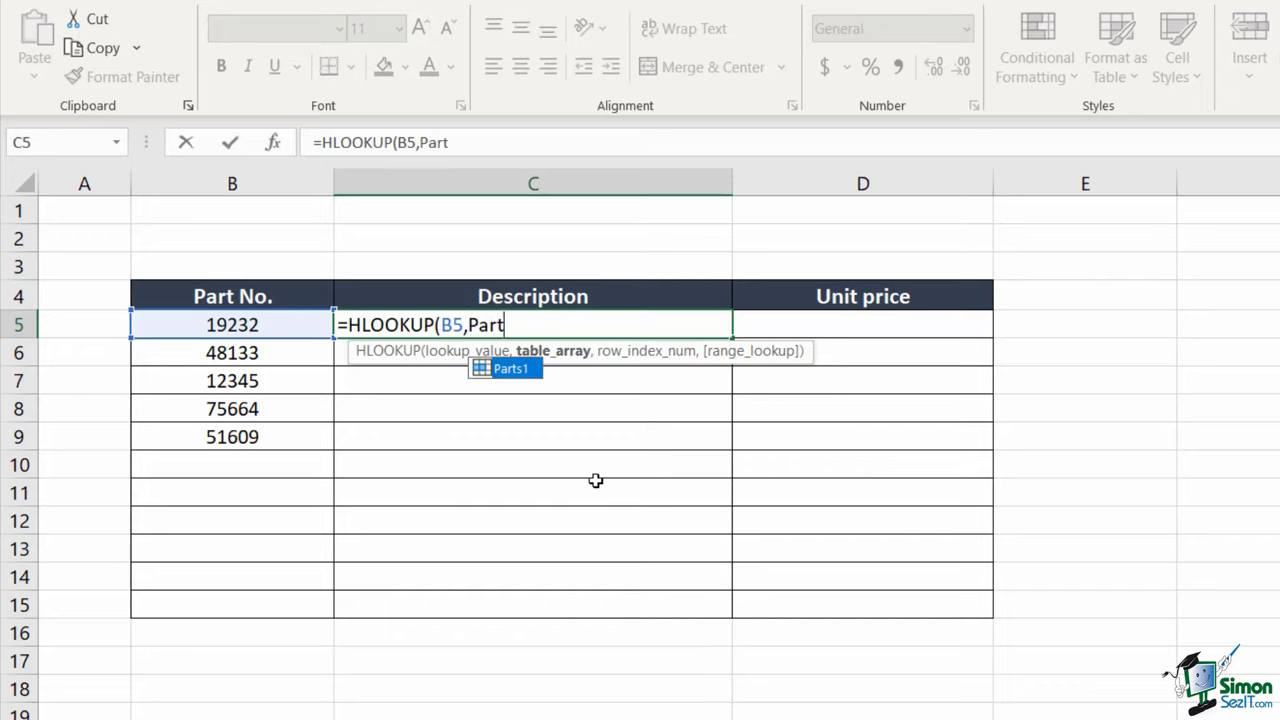
type("s")
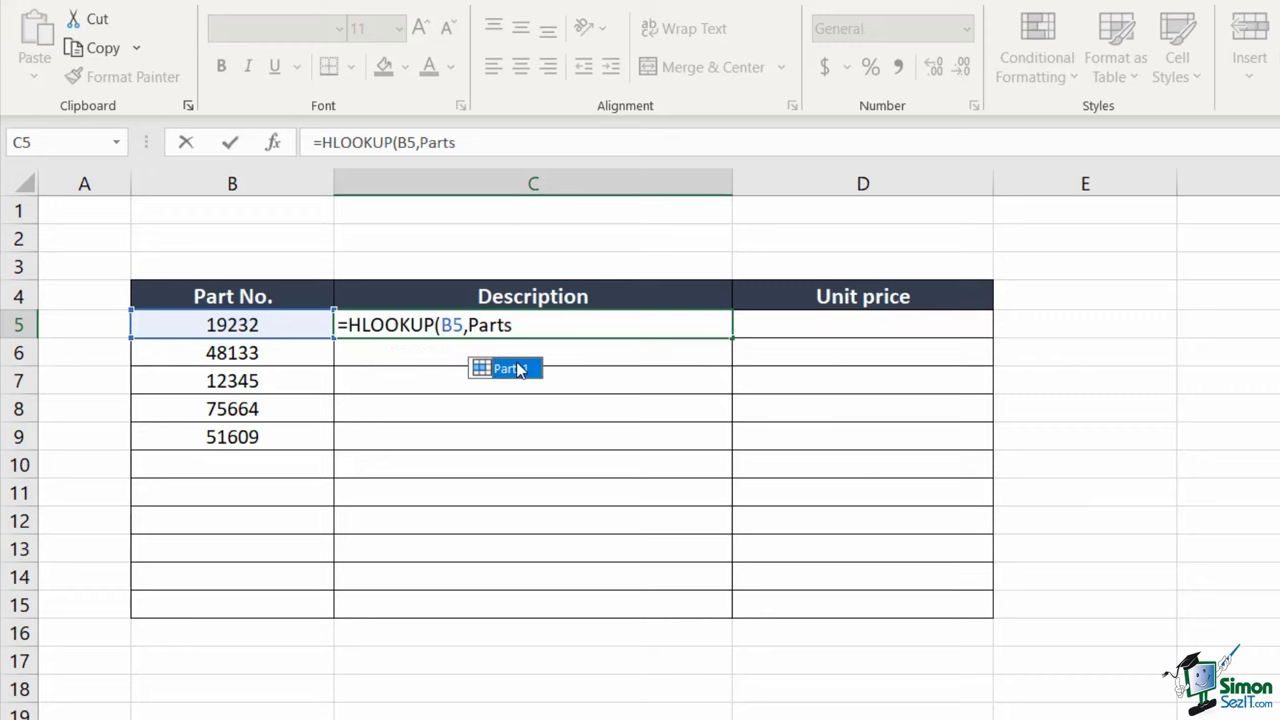
key("Tab")
type(",")
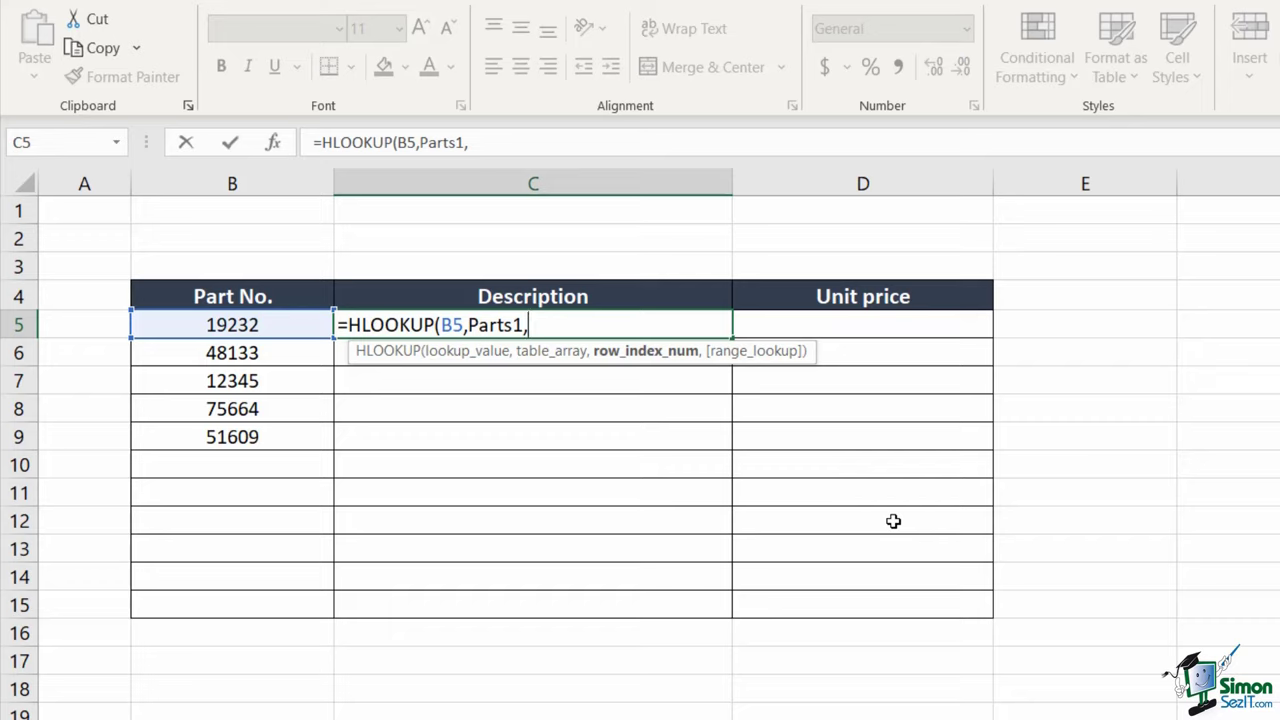
type("2,")
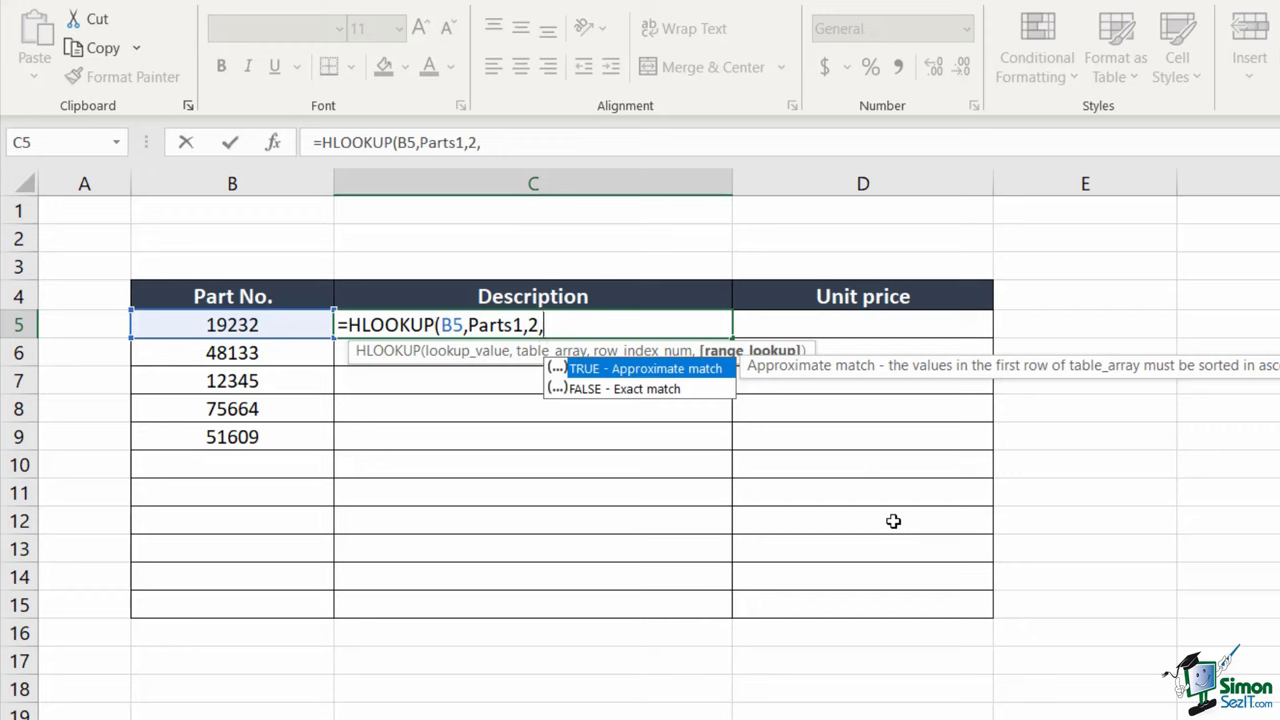
type("FALSE")
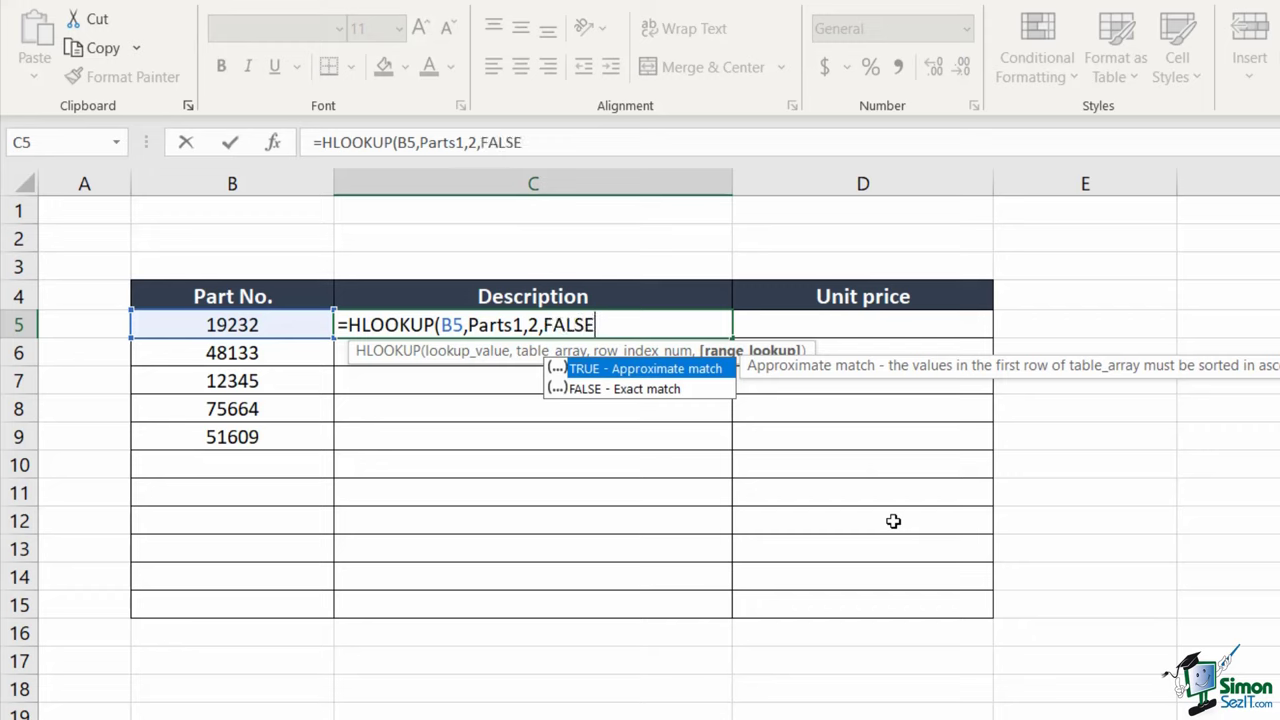
type(")")
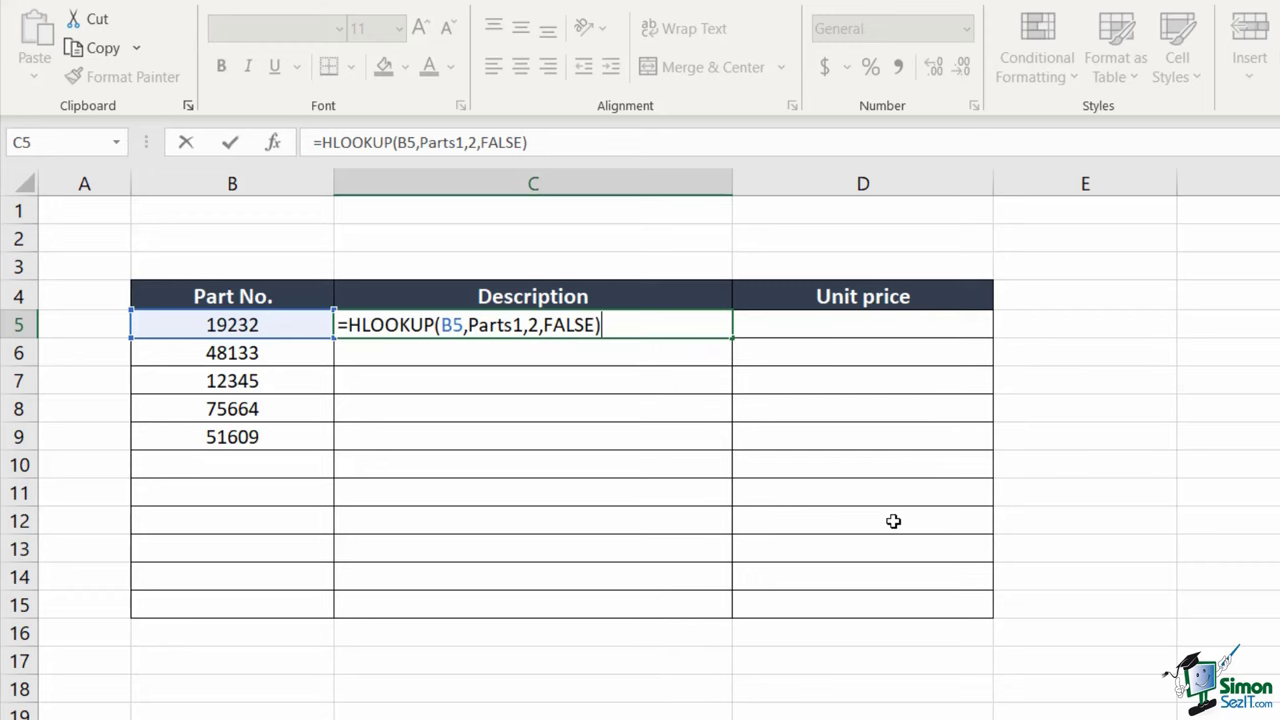
key("Return")
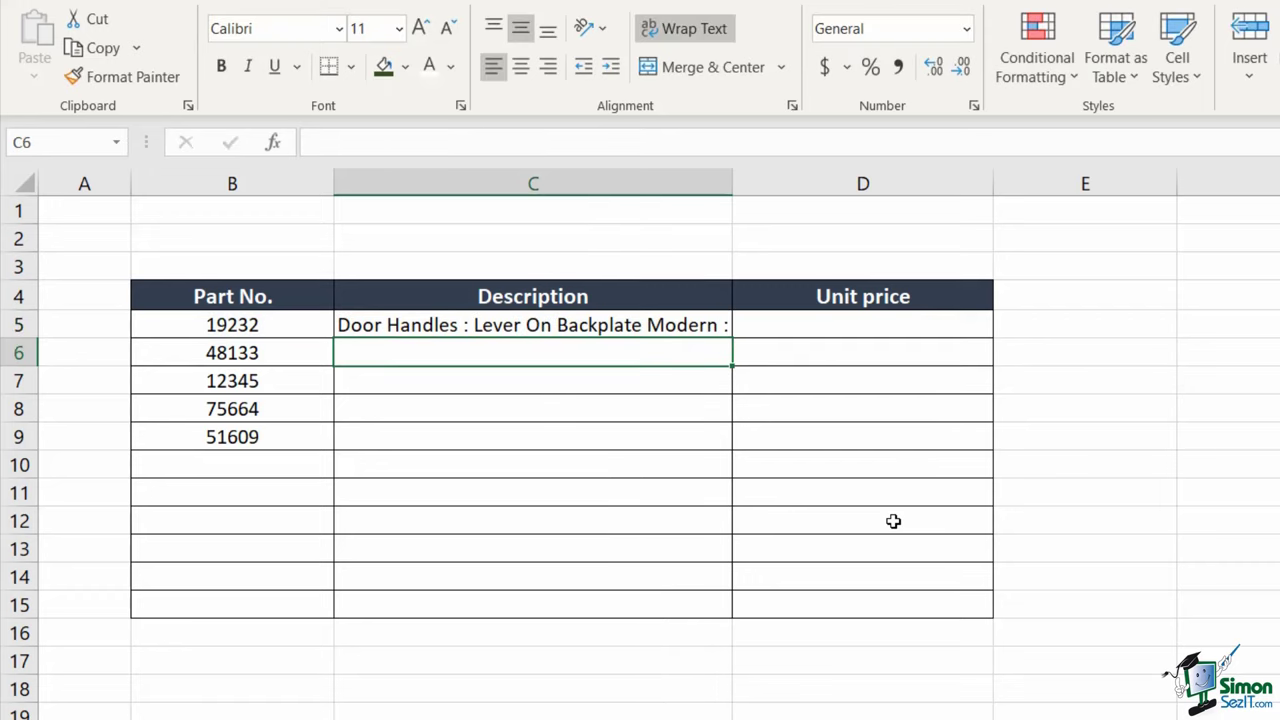
- Fill the description lookup from C5 down through C9 and check the result for part 12345
left_click(650, 328)
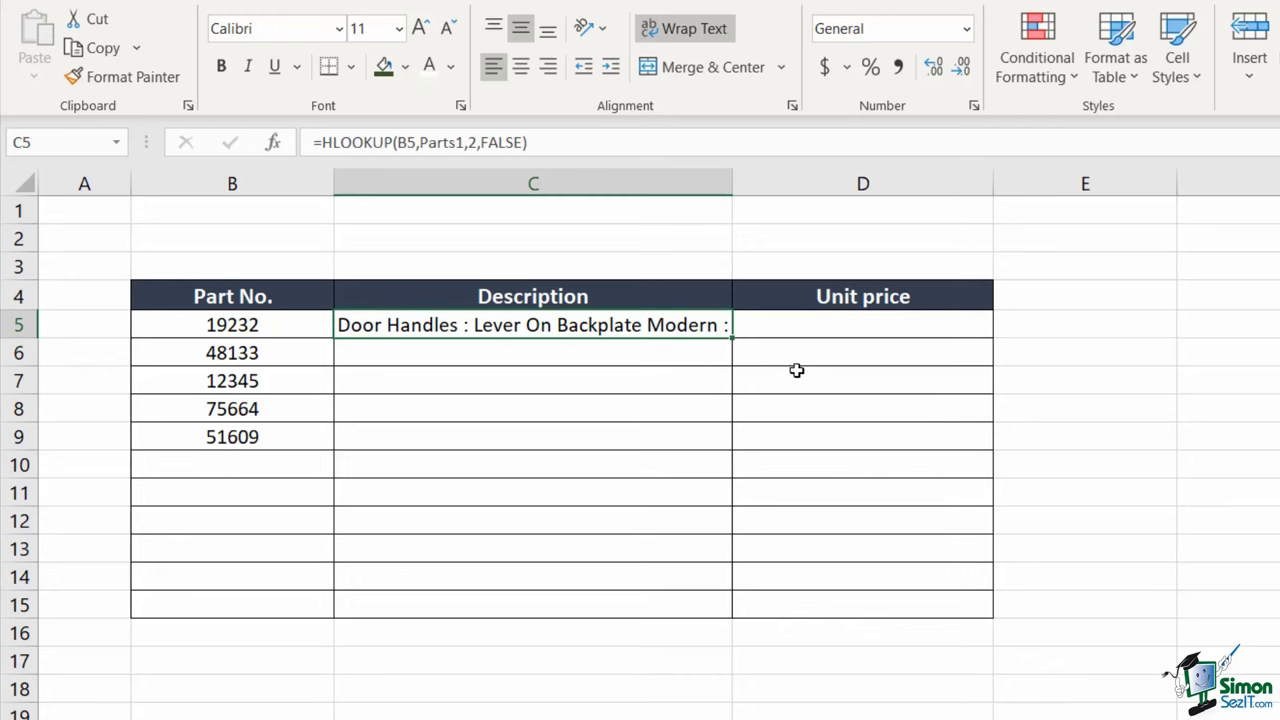
double_click(732, 339)
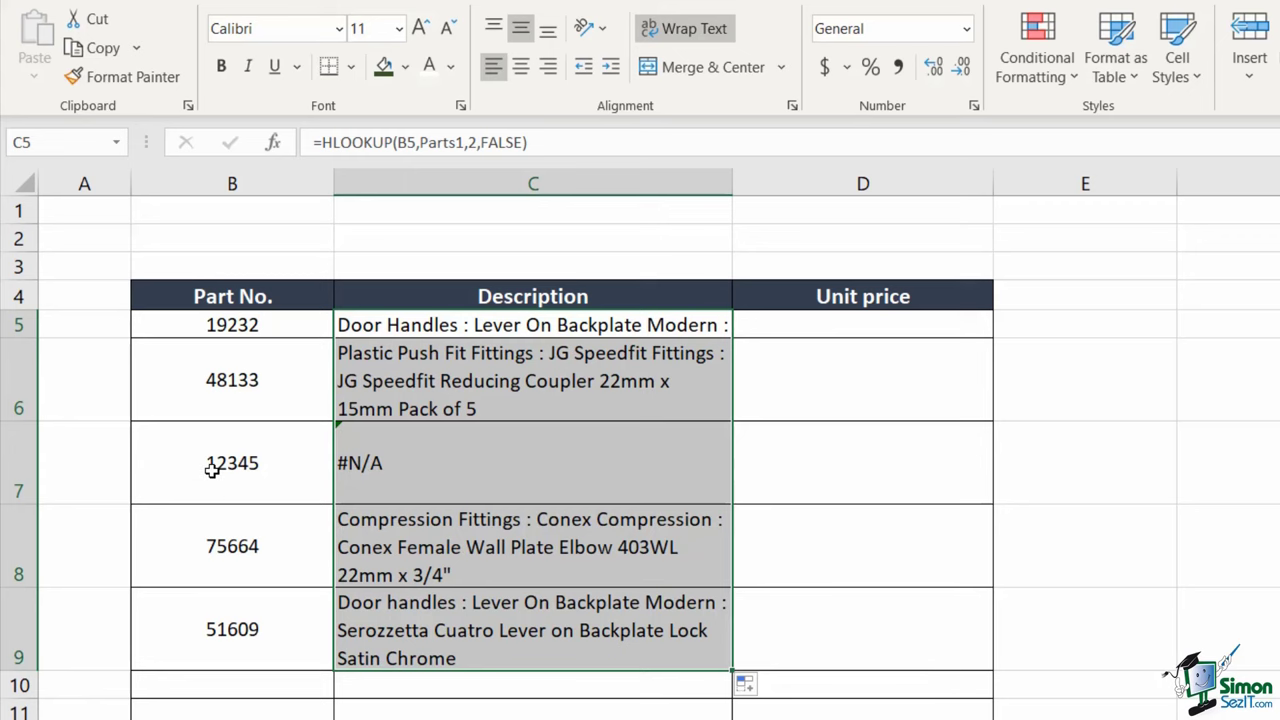
left_click(298, 470)
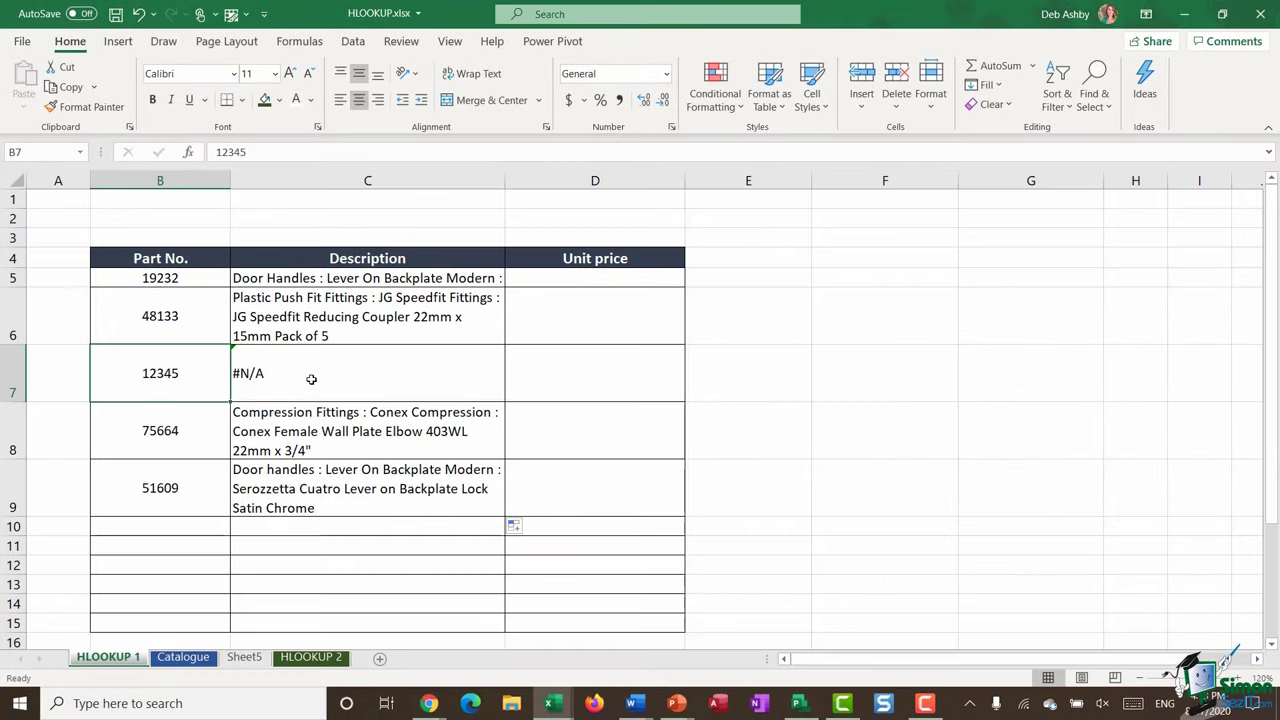
left_click(631, 488)
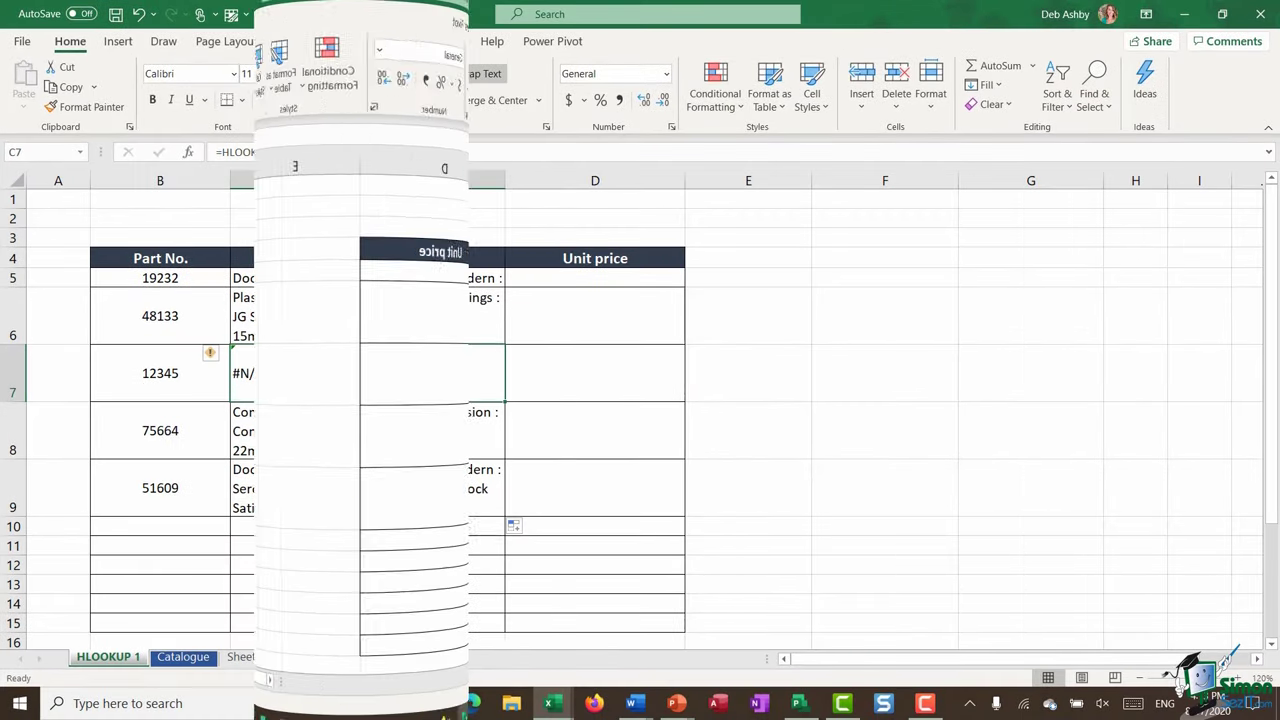
left_click(592, 284)
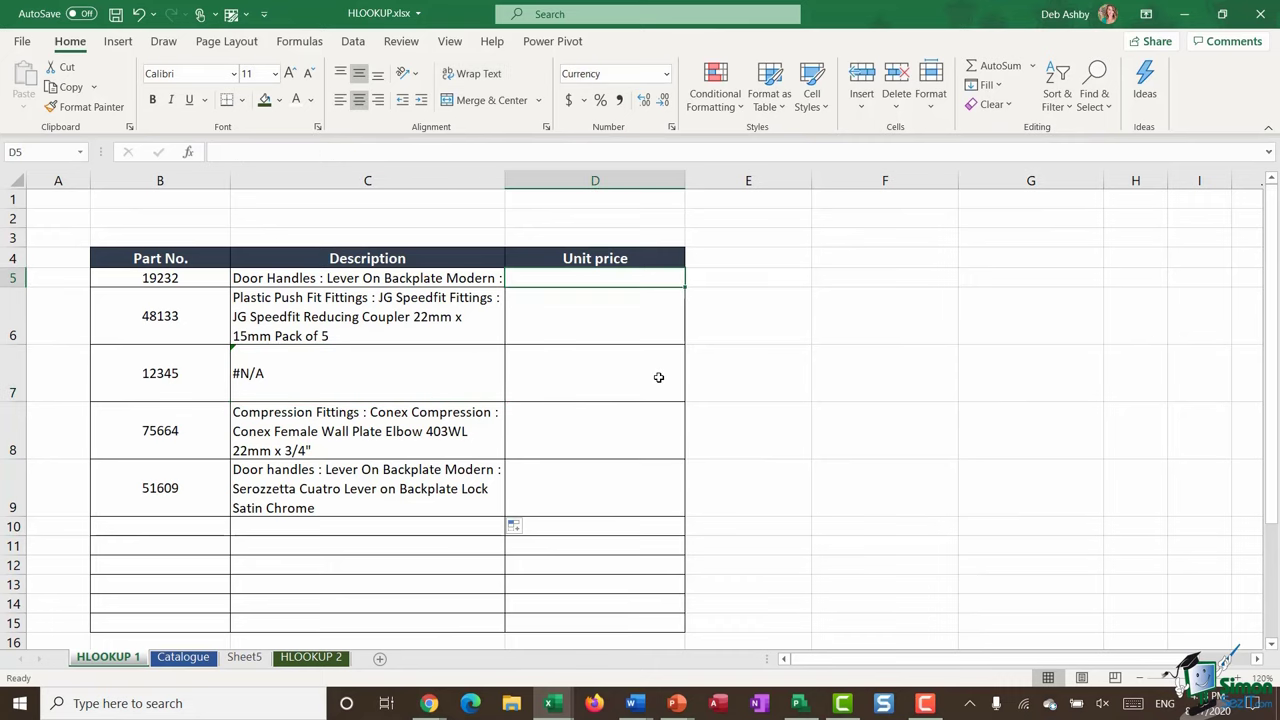
- Convert the transposed catalogue range A1:CH3 on Sheet5 into a table without treating its first row as headers
left_click(244, 657)
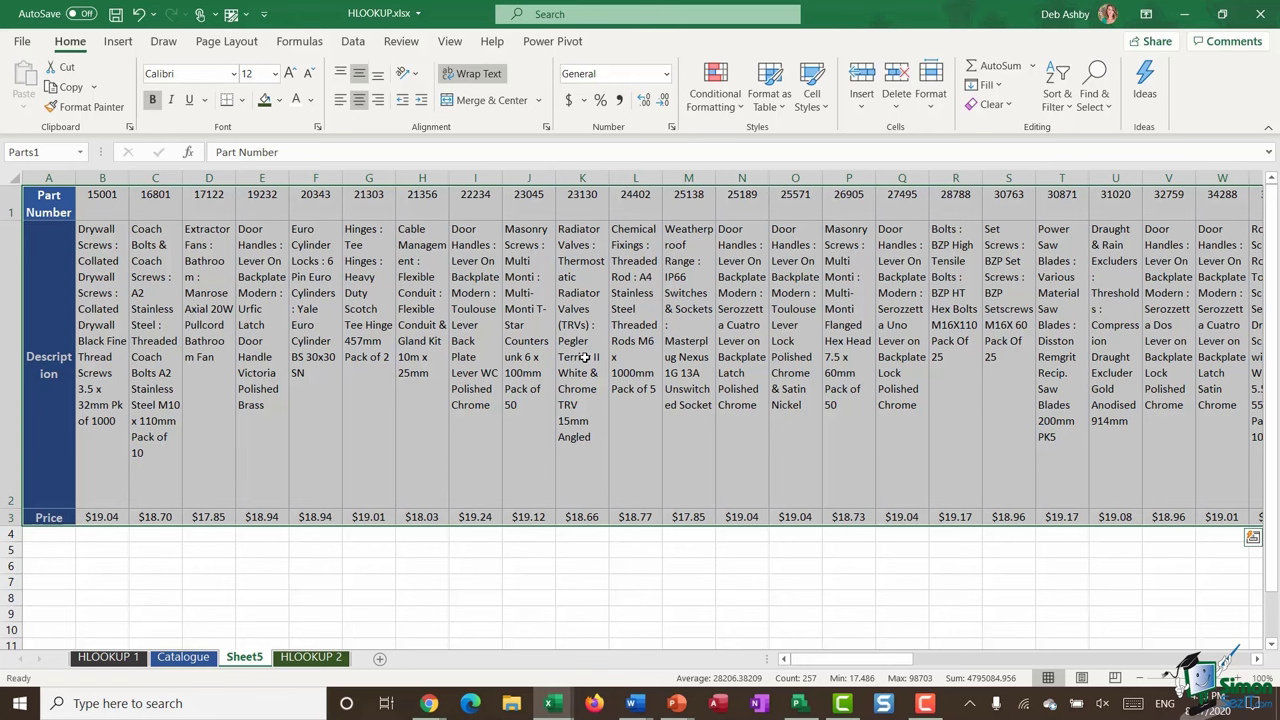
left_click_drag(855, 658, 813, 665)
key("ctrl+t")
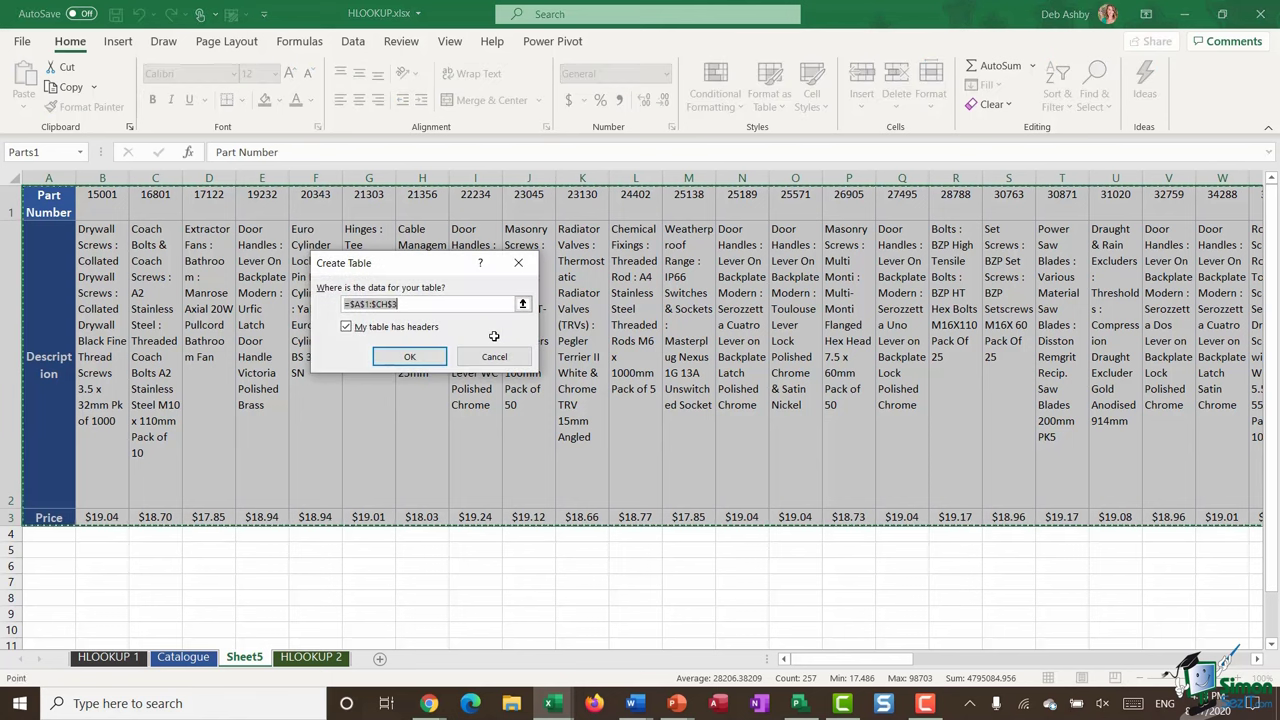
left_click_drag(409, 263, 671, 248)
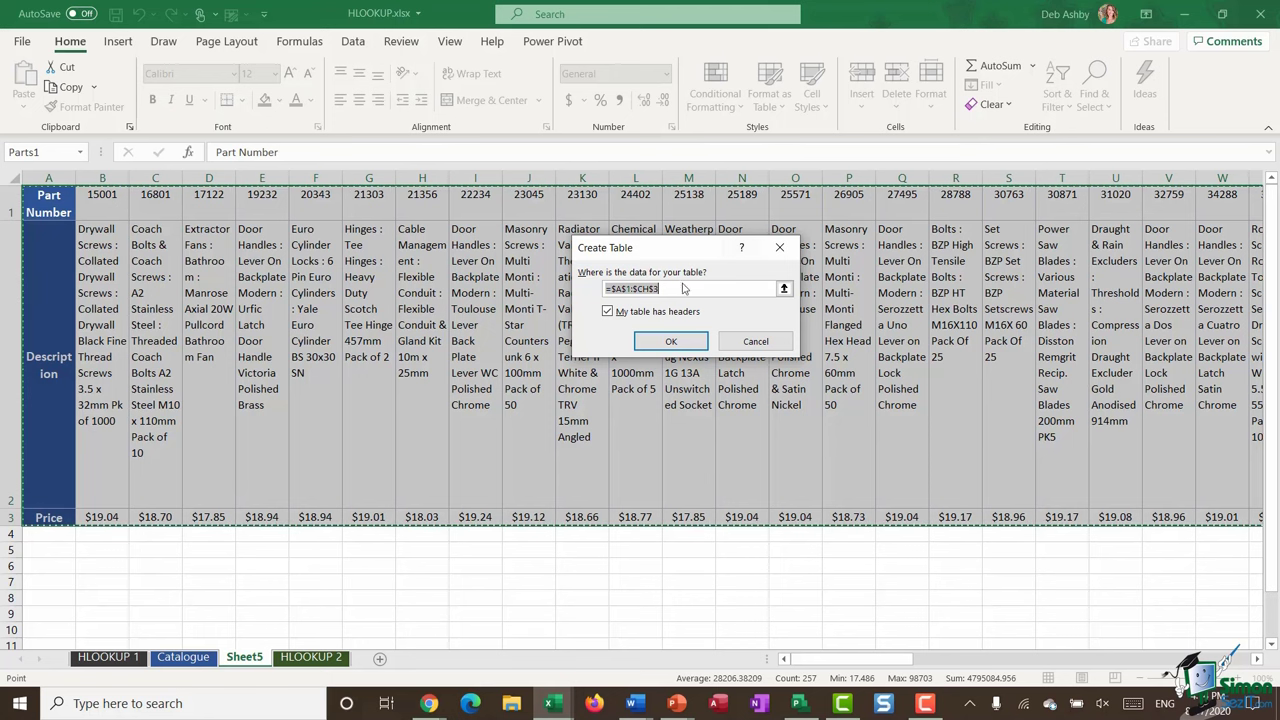
left_click(630, 314)
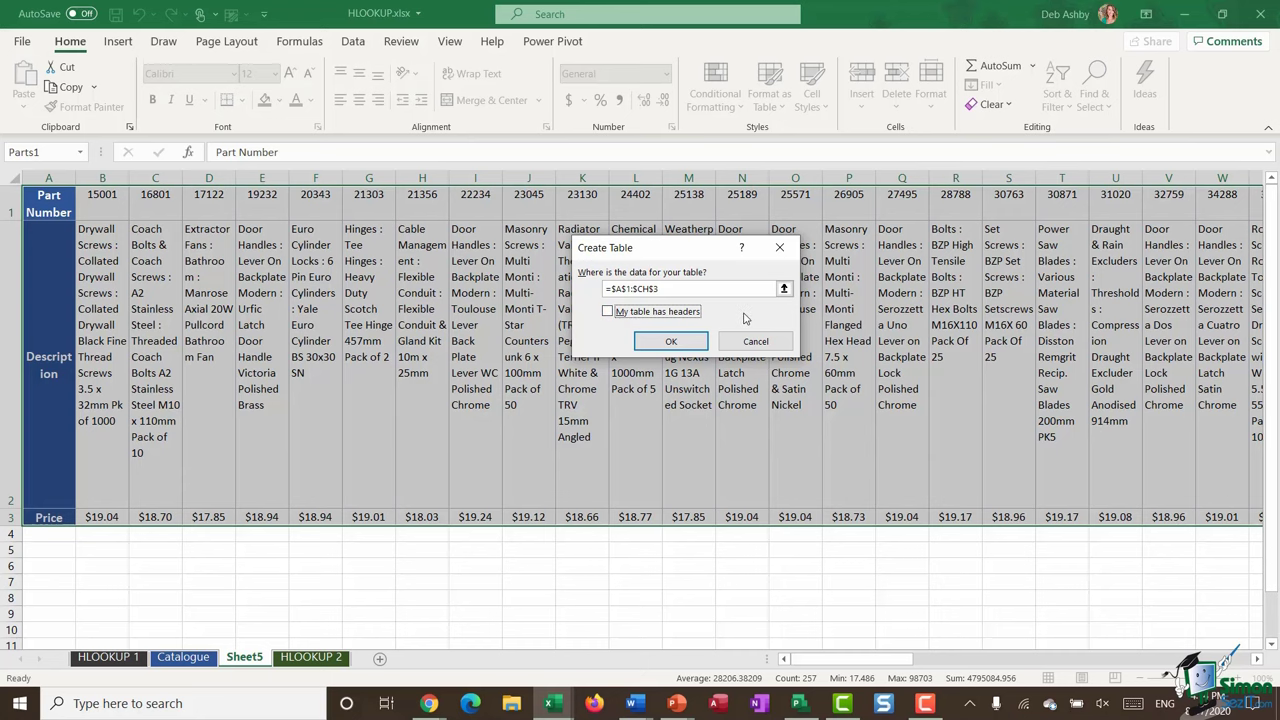
left_click(671, 343)
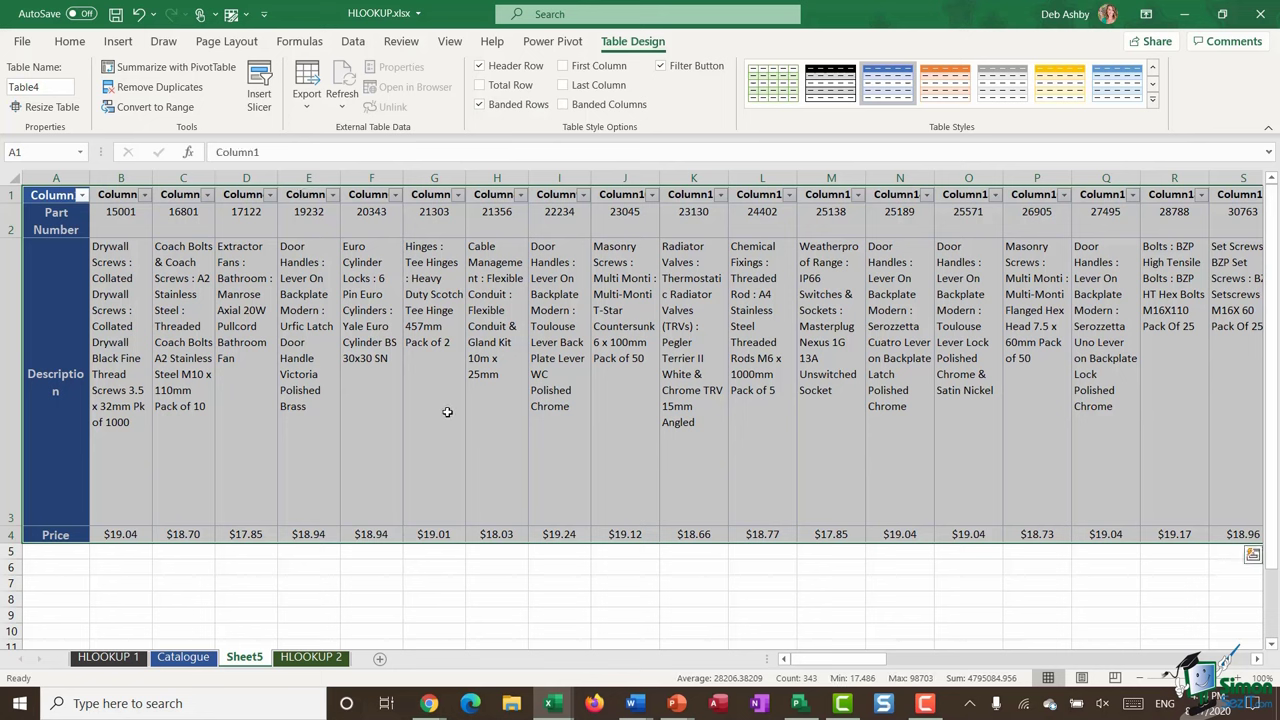
- Name the new table on Sheet5 Parts2
left_click(51, 87)
type("Parts")
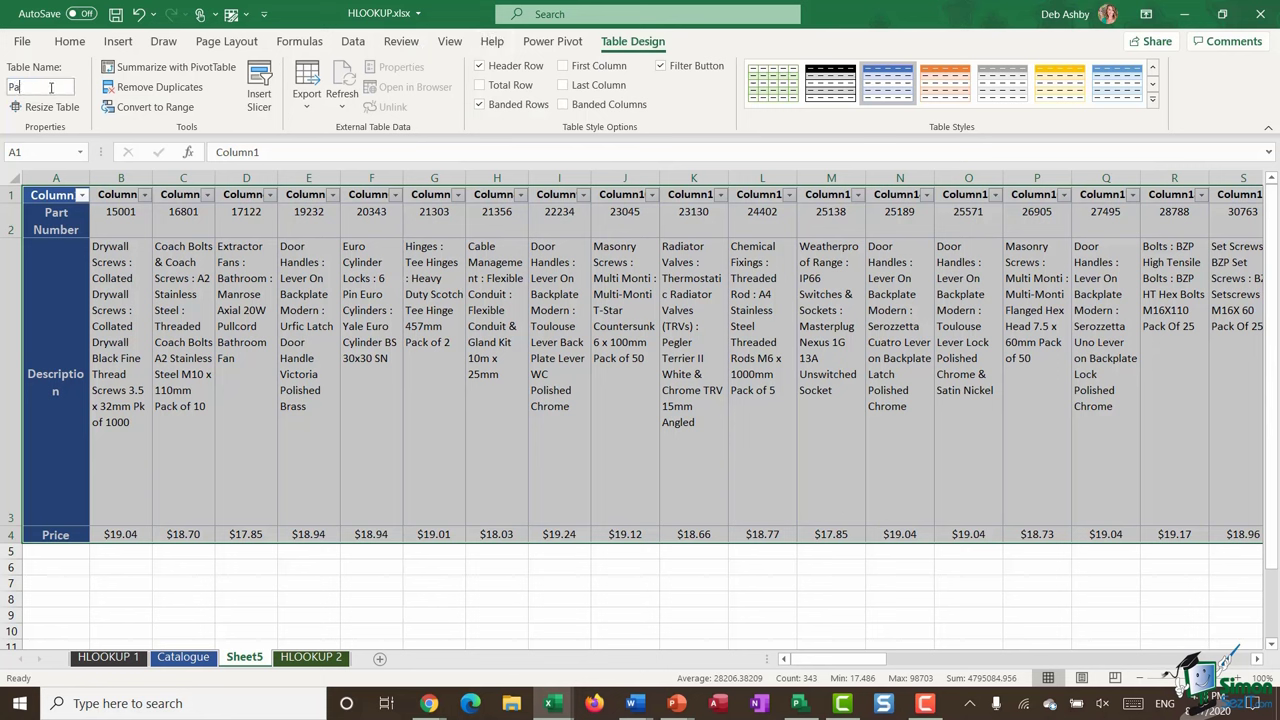
type("2")
key("Return")
- Find the HLOOKUP function through Insert Function and start it in D5 under Unit price on the HLOOKUP 1 sheet
left_click(105, 658)
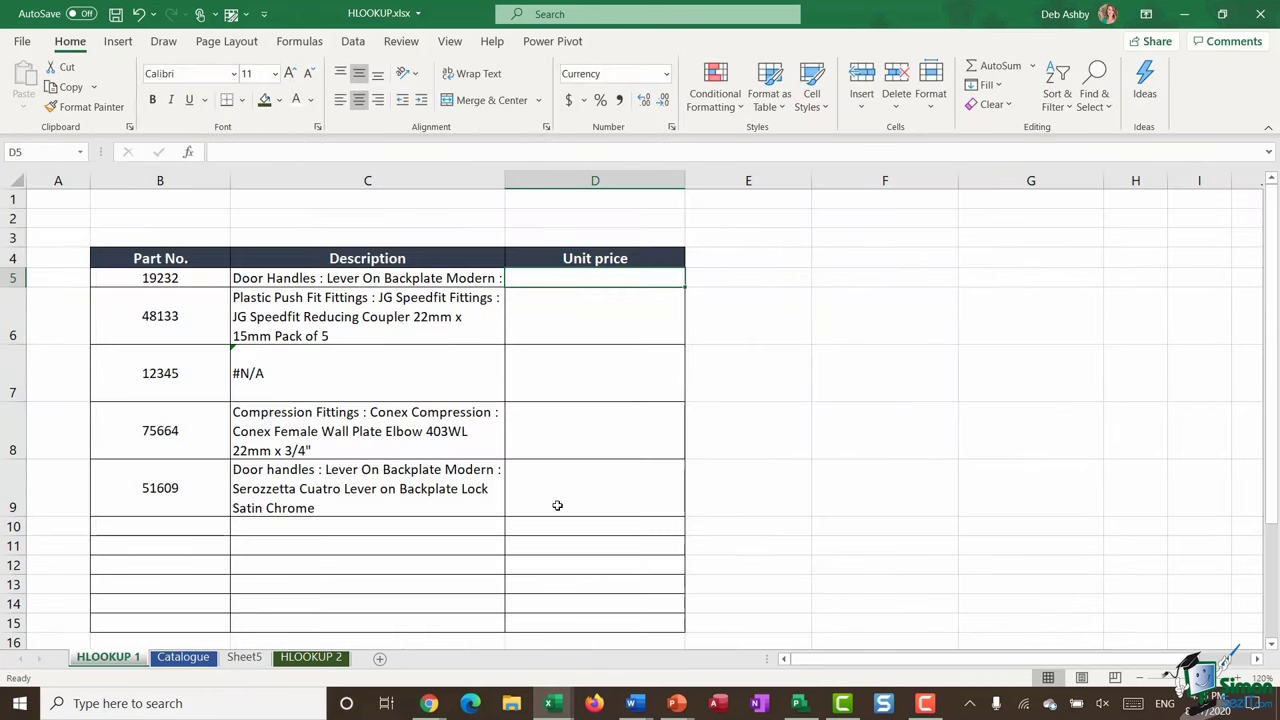
double_click(566, 276)
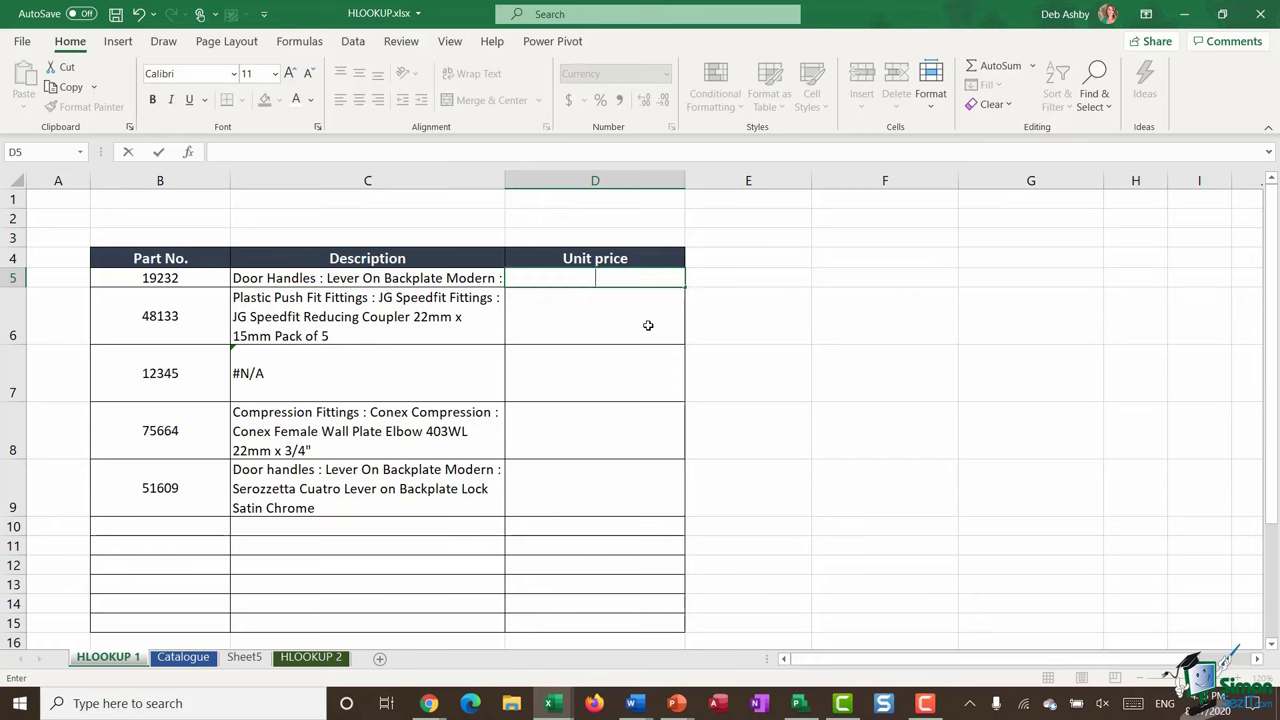
left_click(188, 155)
left_click_drag(673, 152, 824, 167)
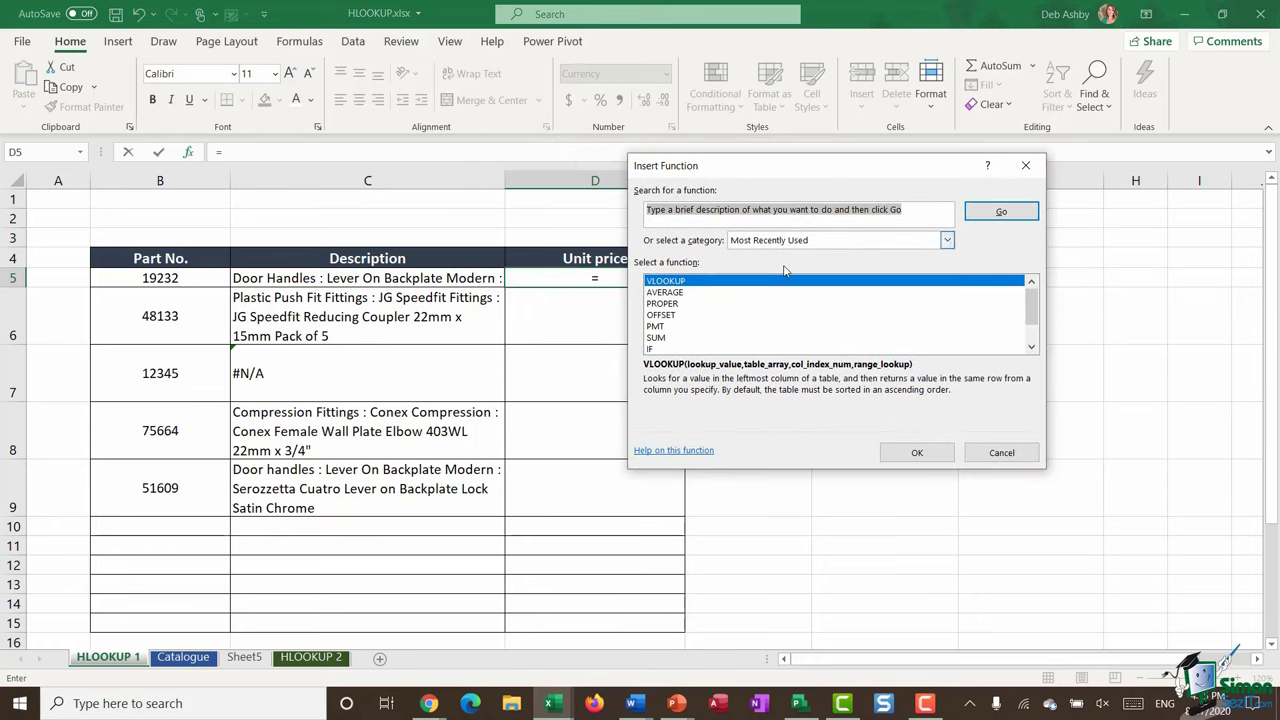
type("HLOOKUP")
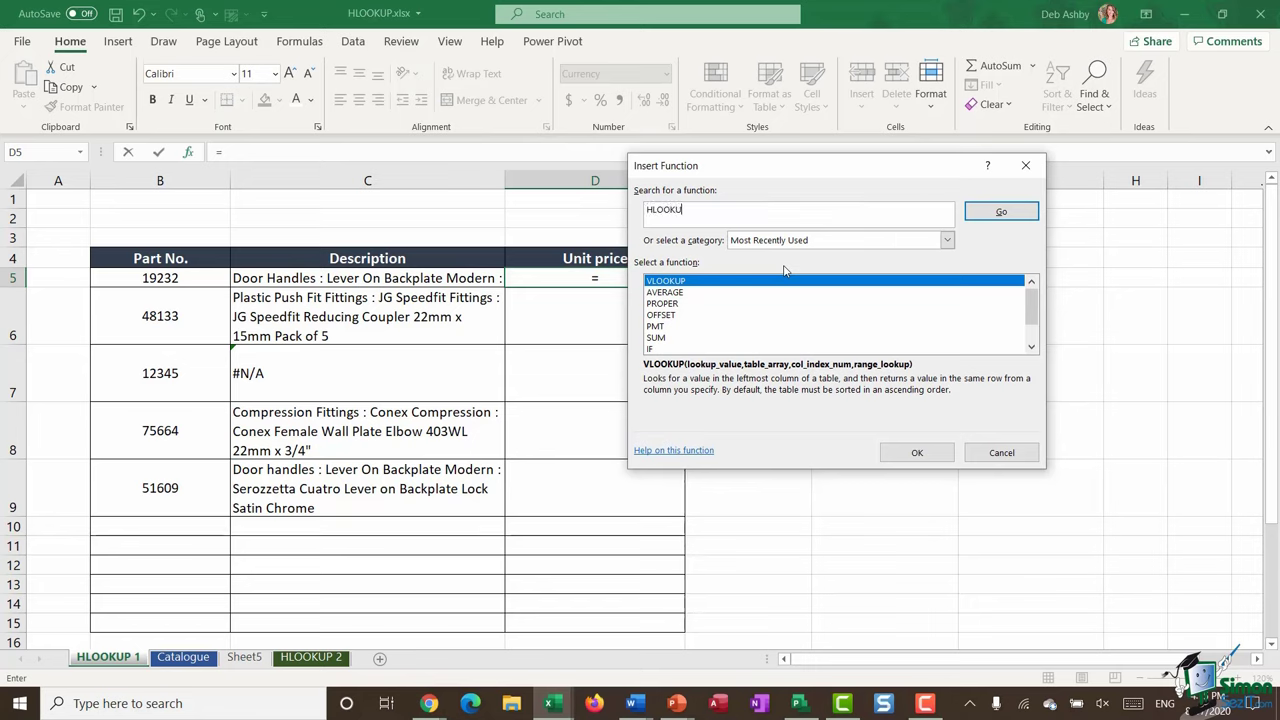
left_click(1001, 212)
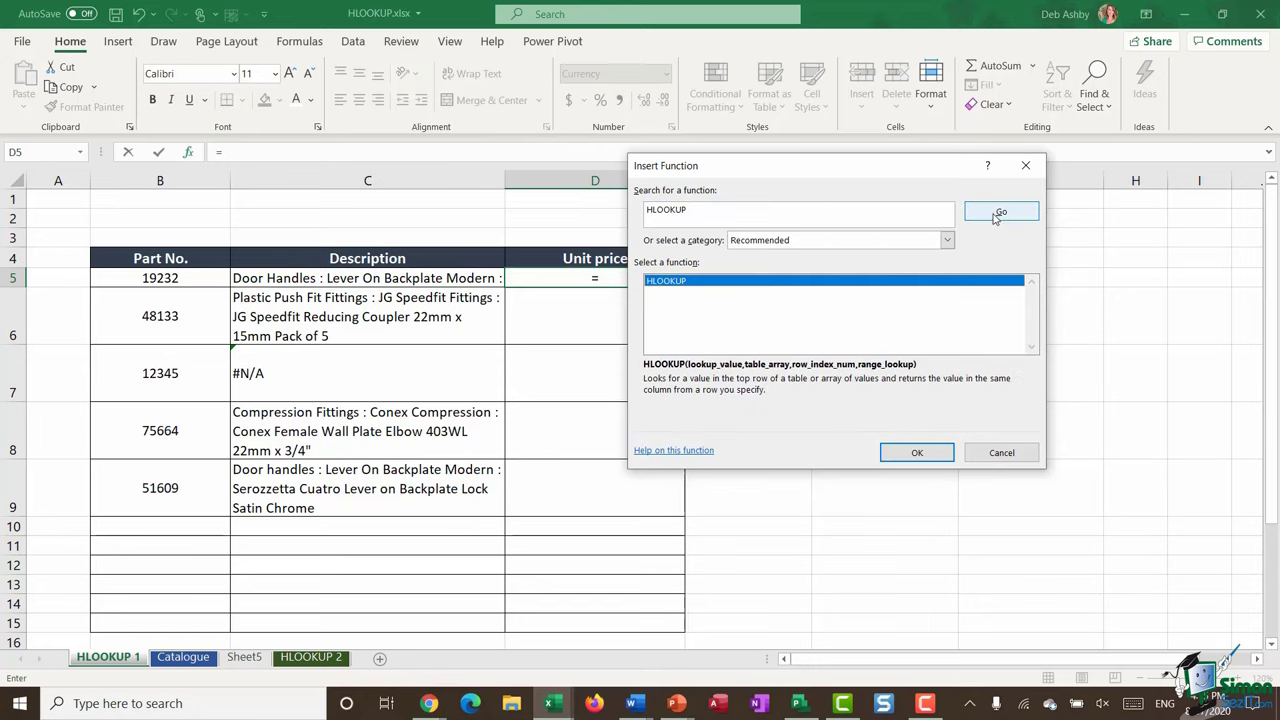
double_click(688, 282)
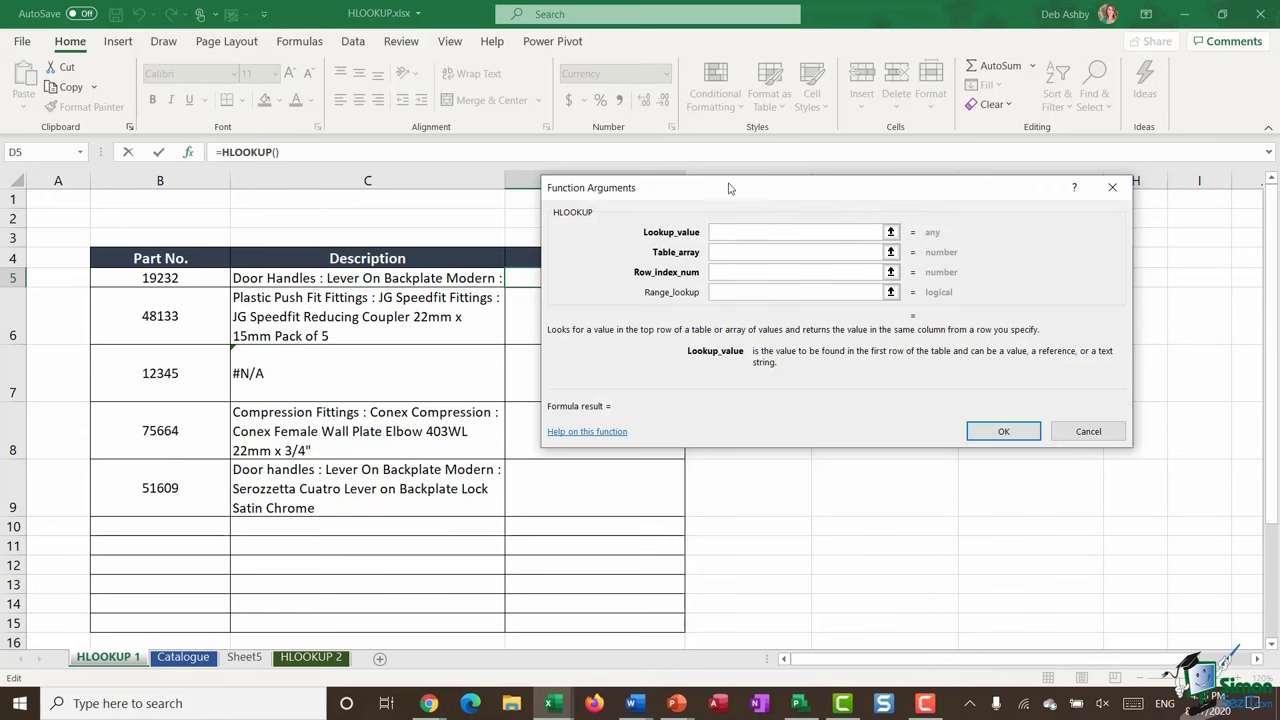
- Set the HLOOKUP in D5 to look up part number B5 in the table Parts2
left_click_drag(740, 194, 860, 212)
left_click(852, 239)
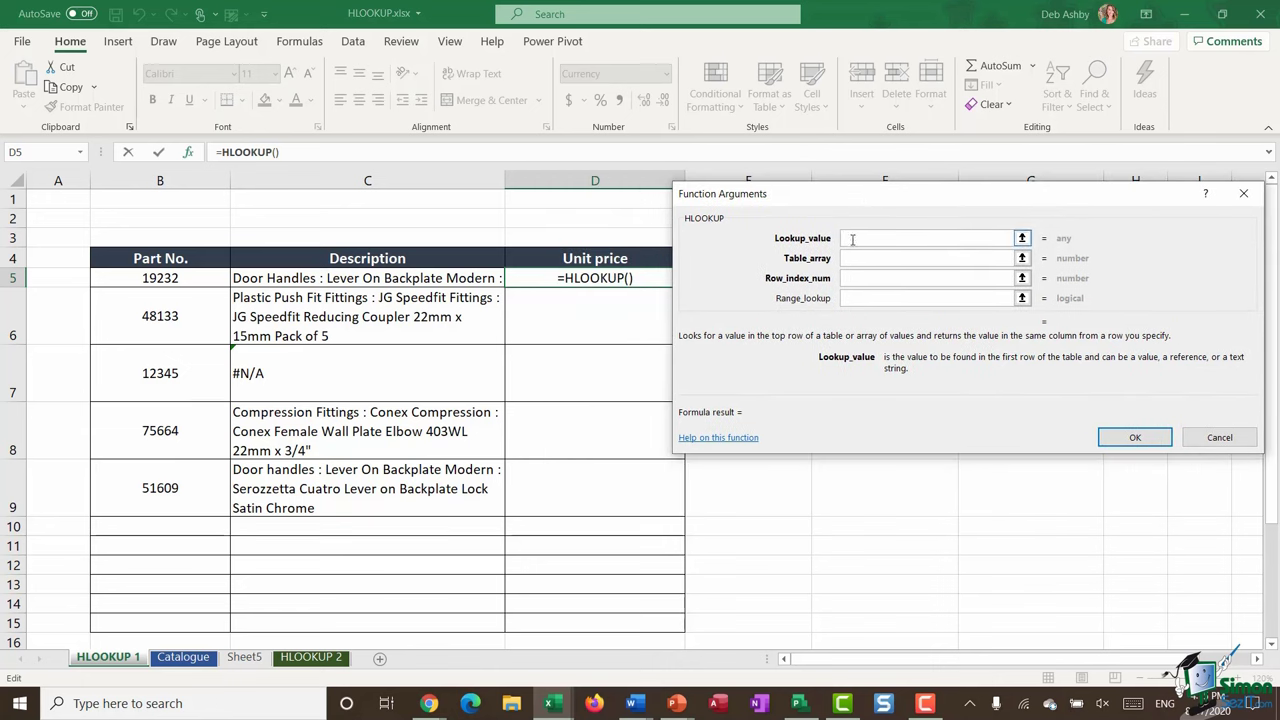
left_click(160, 278)
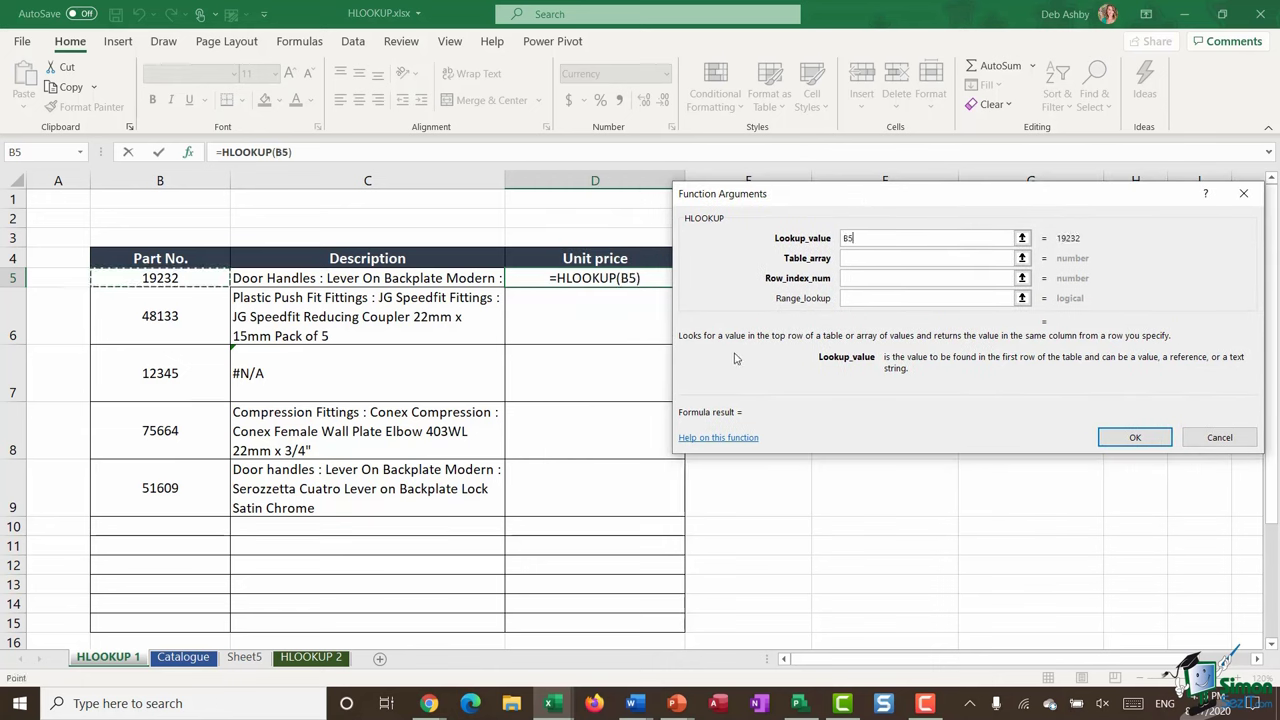
left_click(846, 258)
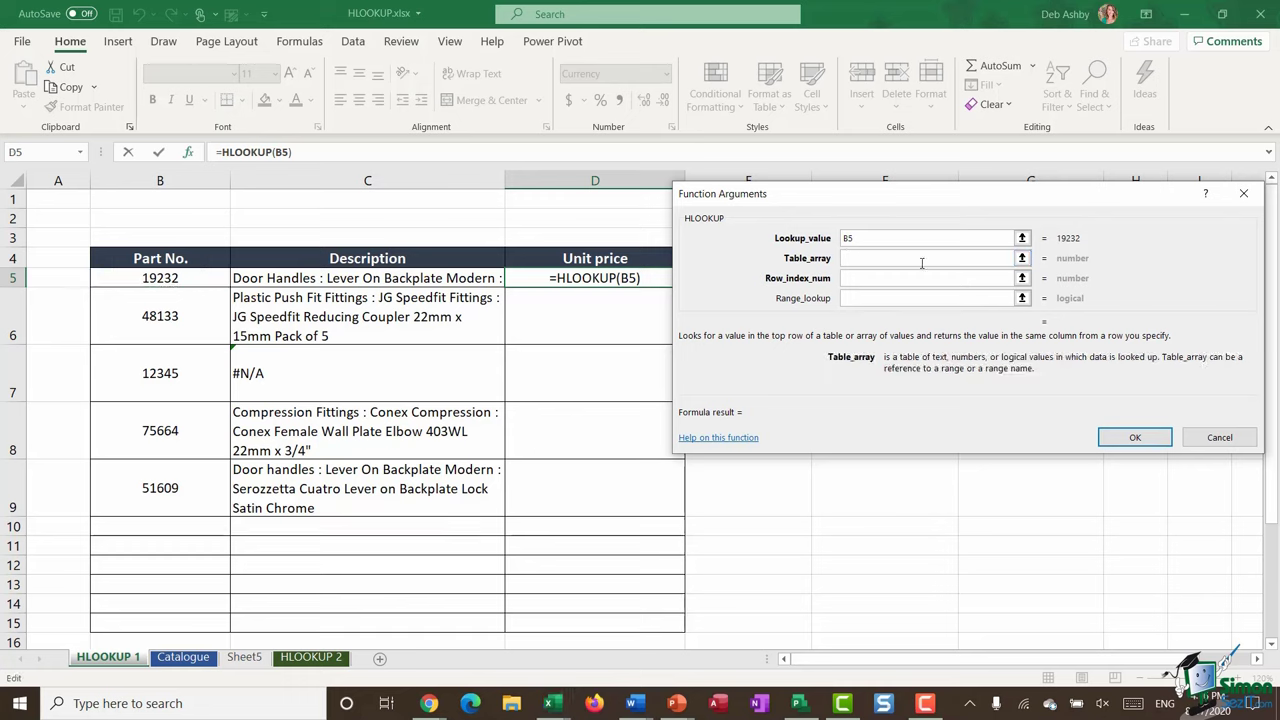
type("Part")
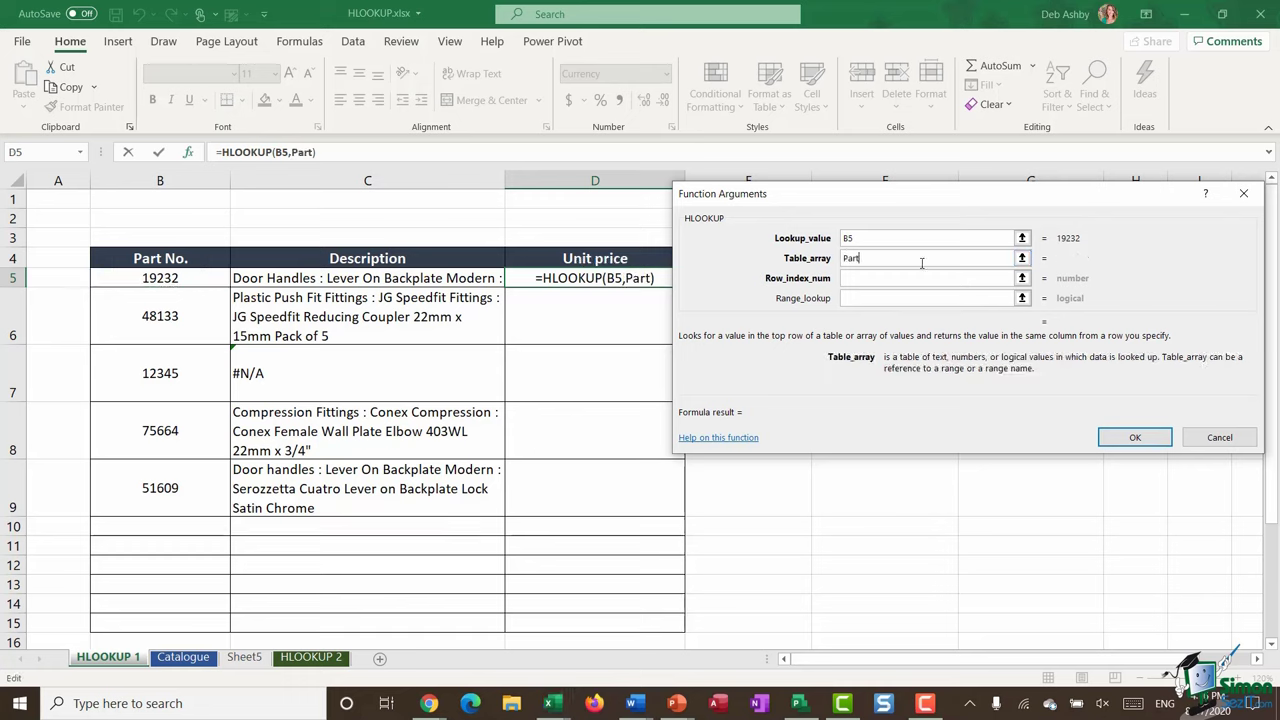
type("s2")
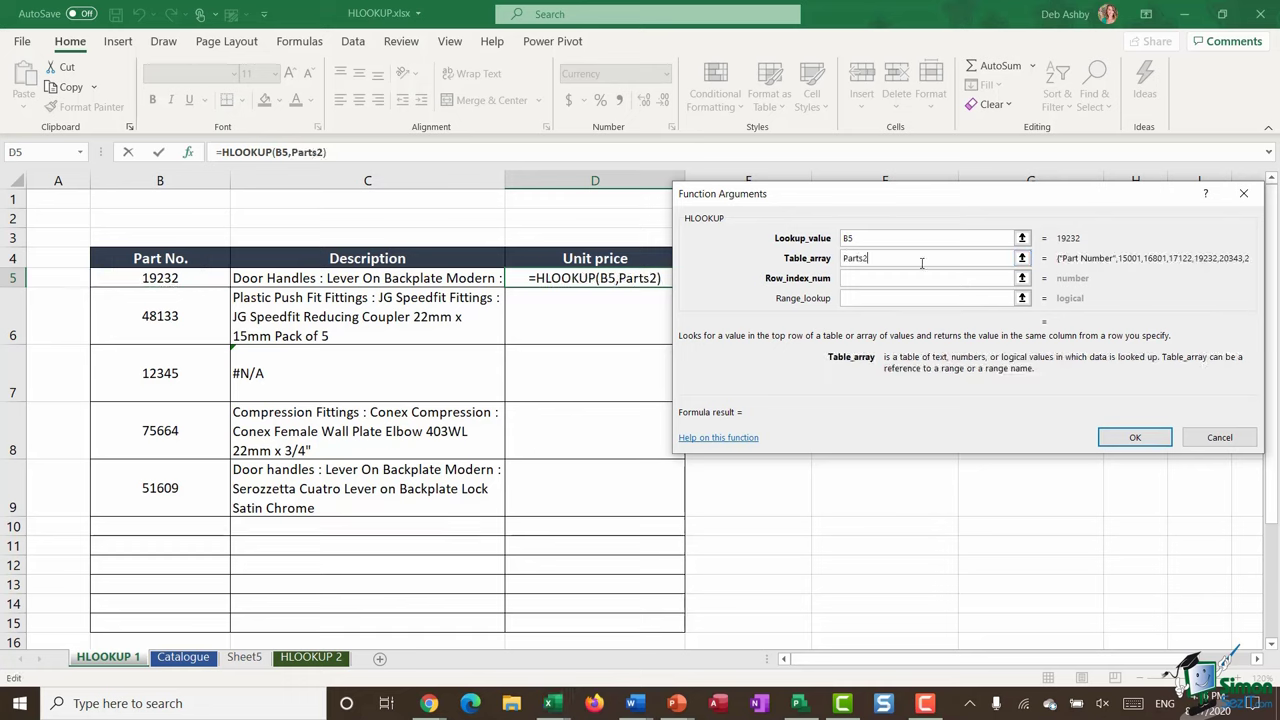
- Complete the D5 lookup with row index 3 and range lookup FALSE, and fill it down through D9
left_click(855, 278)
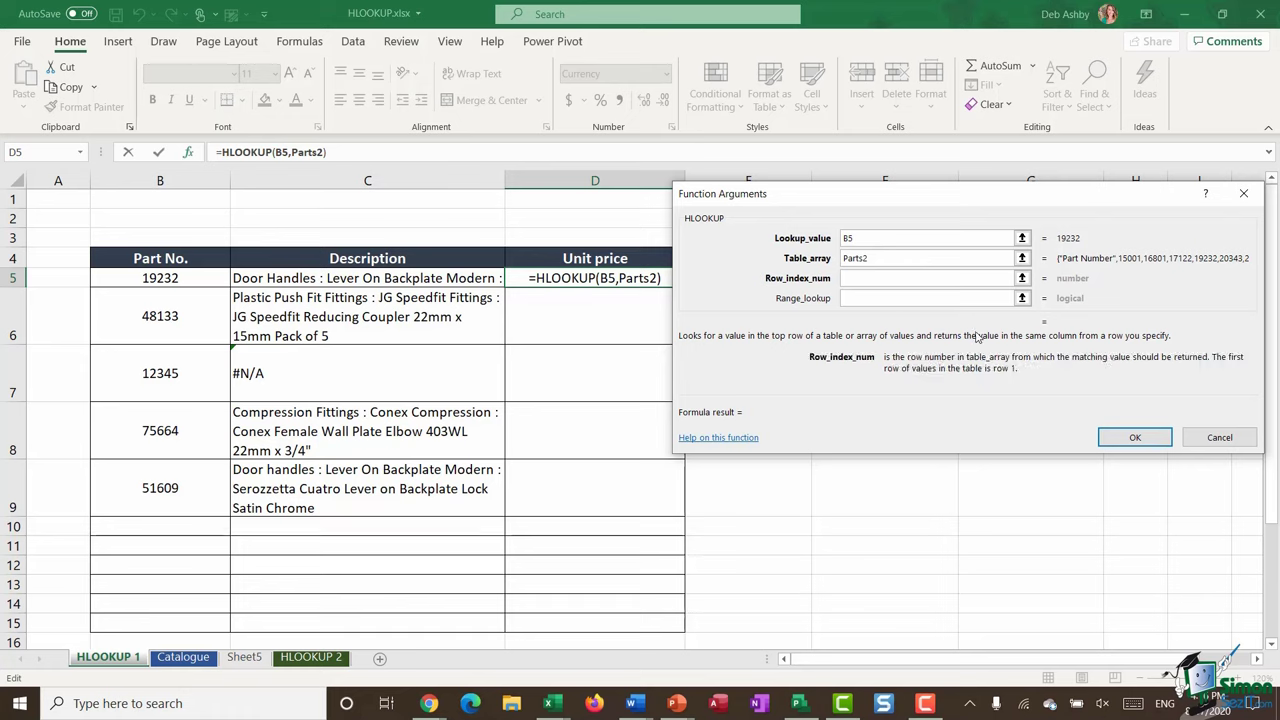
type("3")
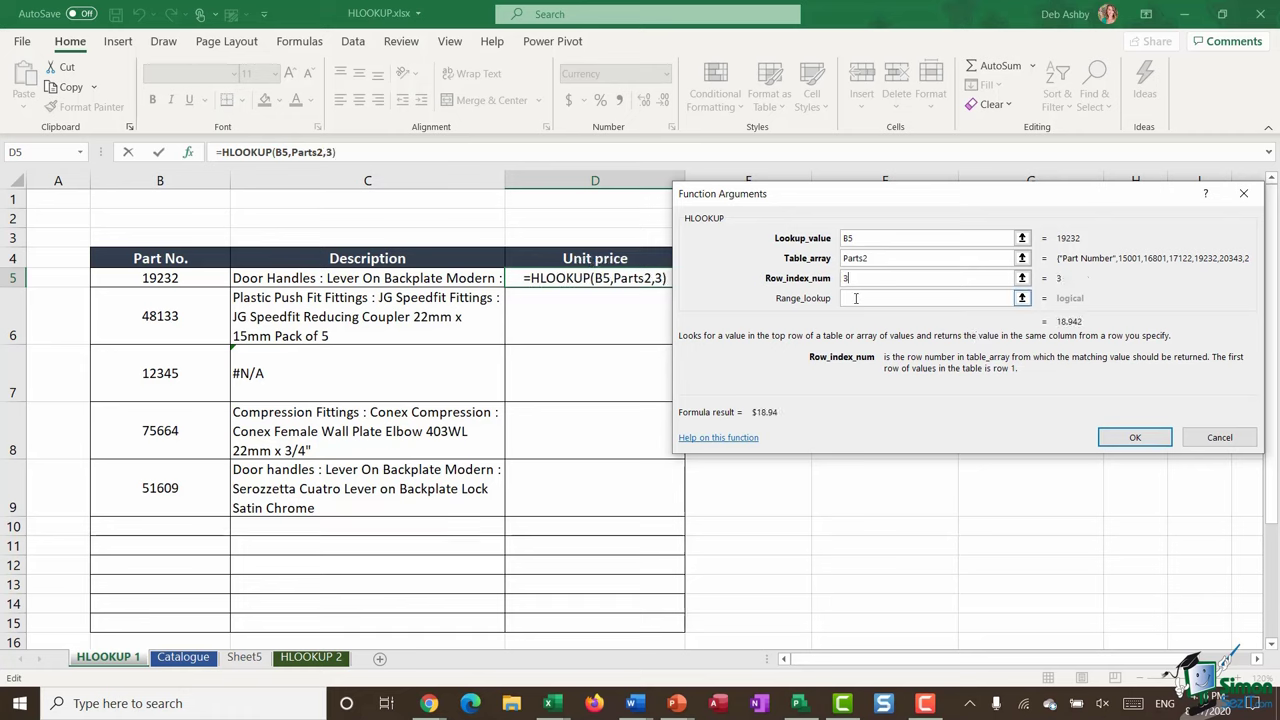
left_click(856, 298)
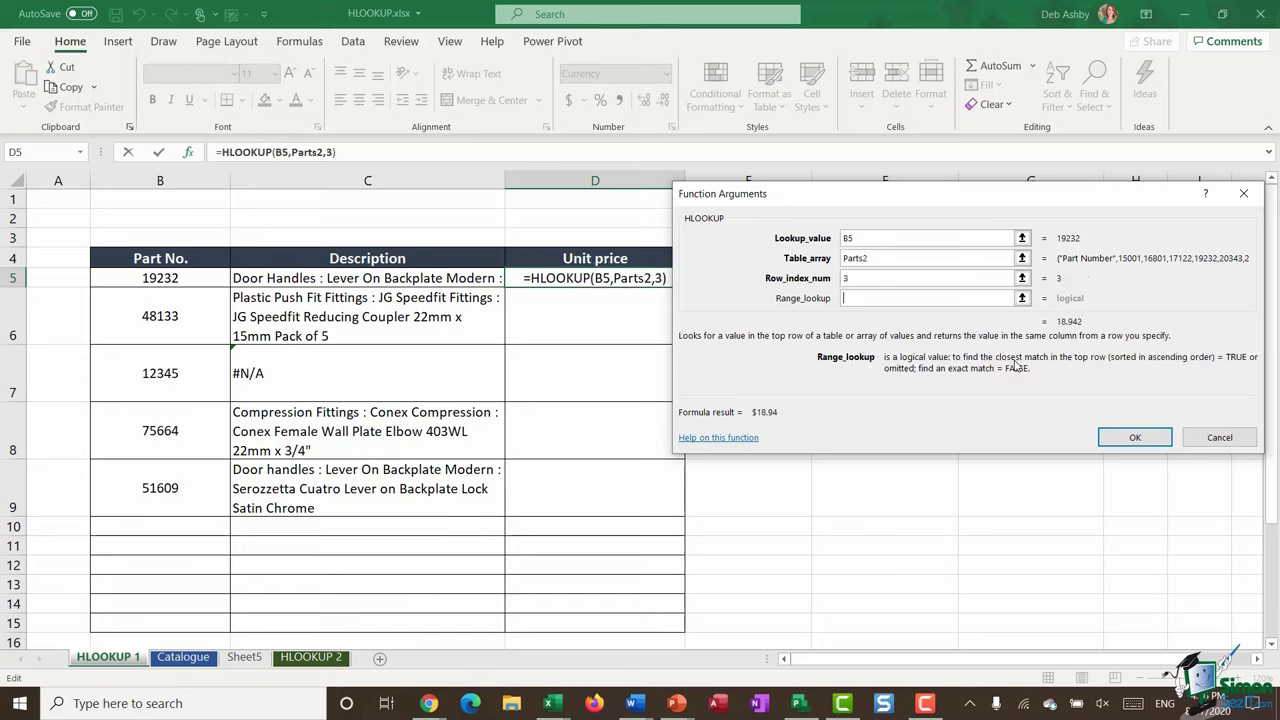
type("ALSE")
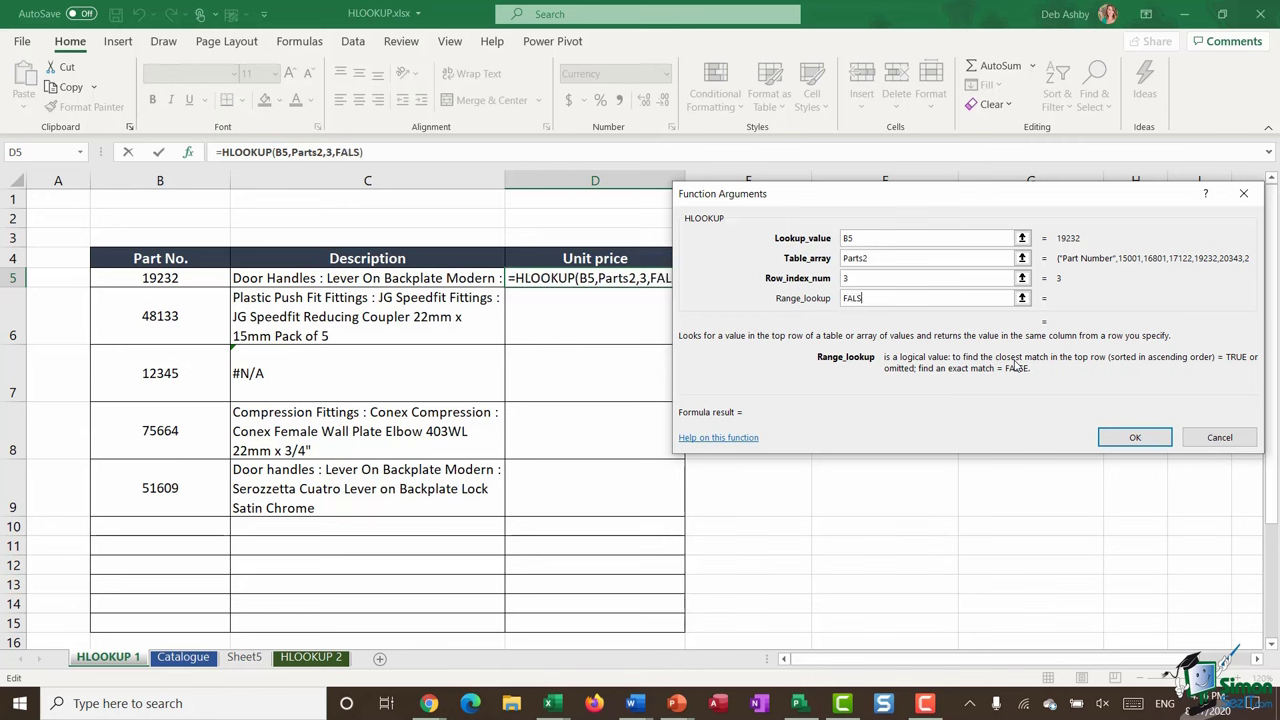
left_click(1136, 438)
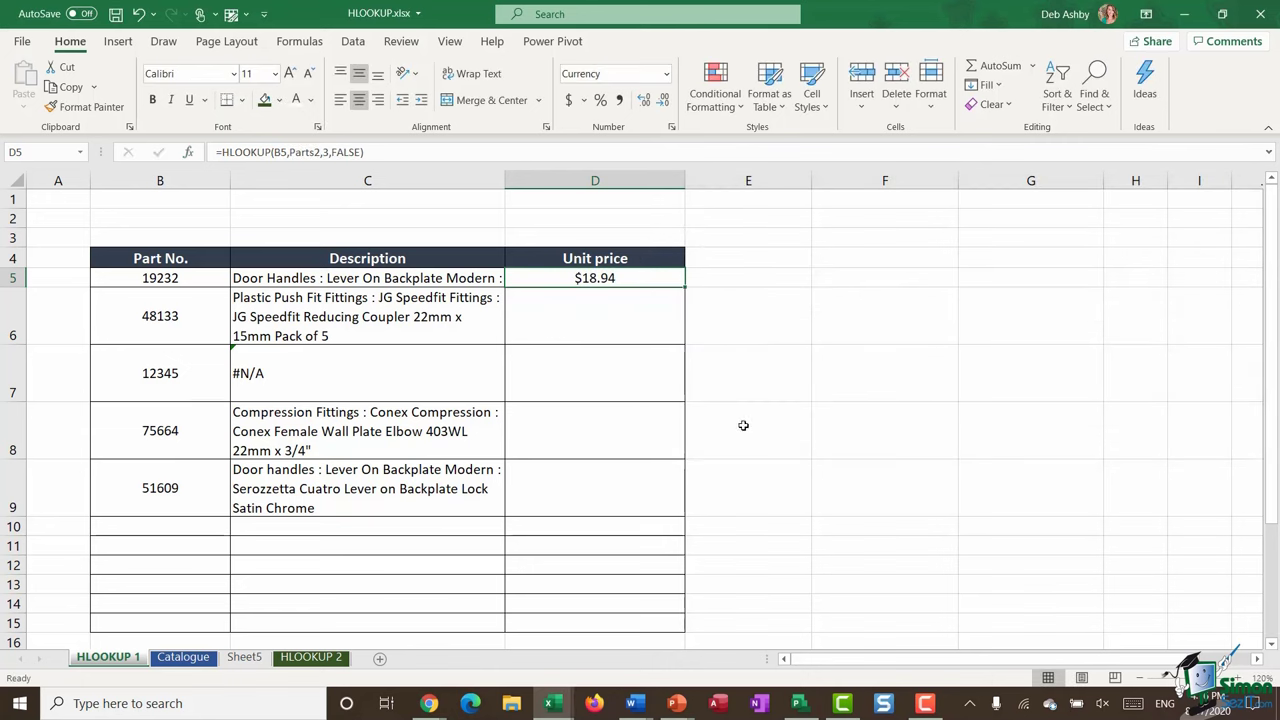
double_click(685, 287)
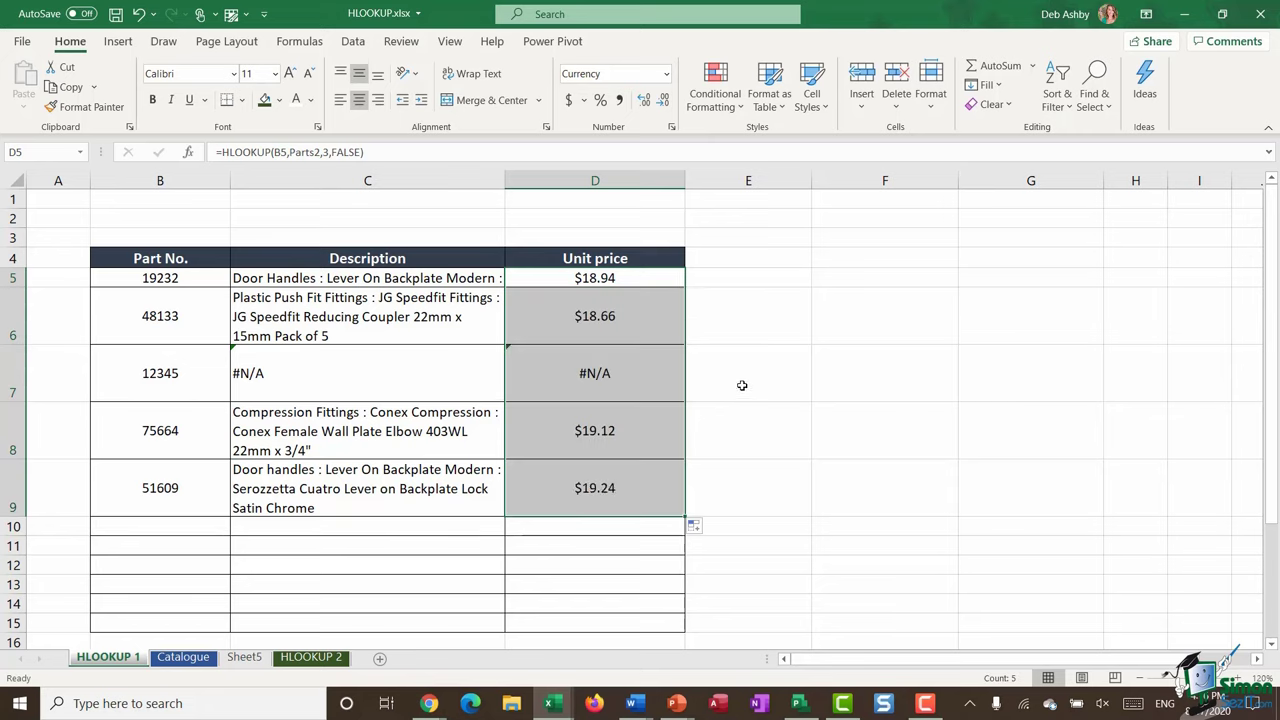
- Hide row 1, the generic column header row of the Parts2 table, on Sheet5
left_click(244, 659)
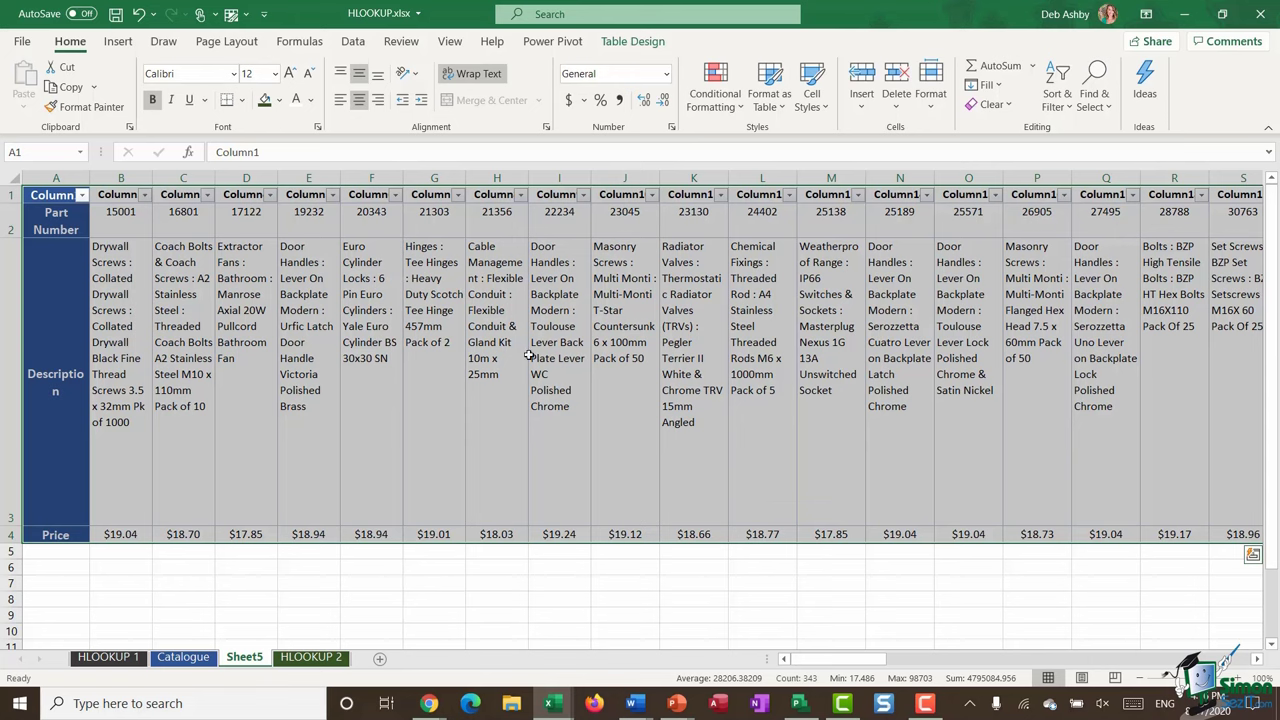
left_click(10, 194)
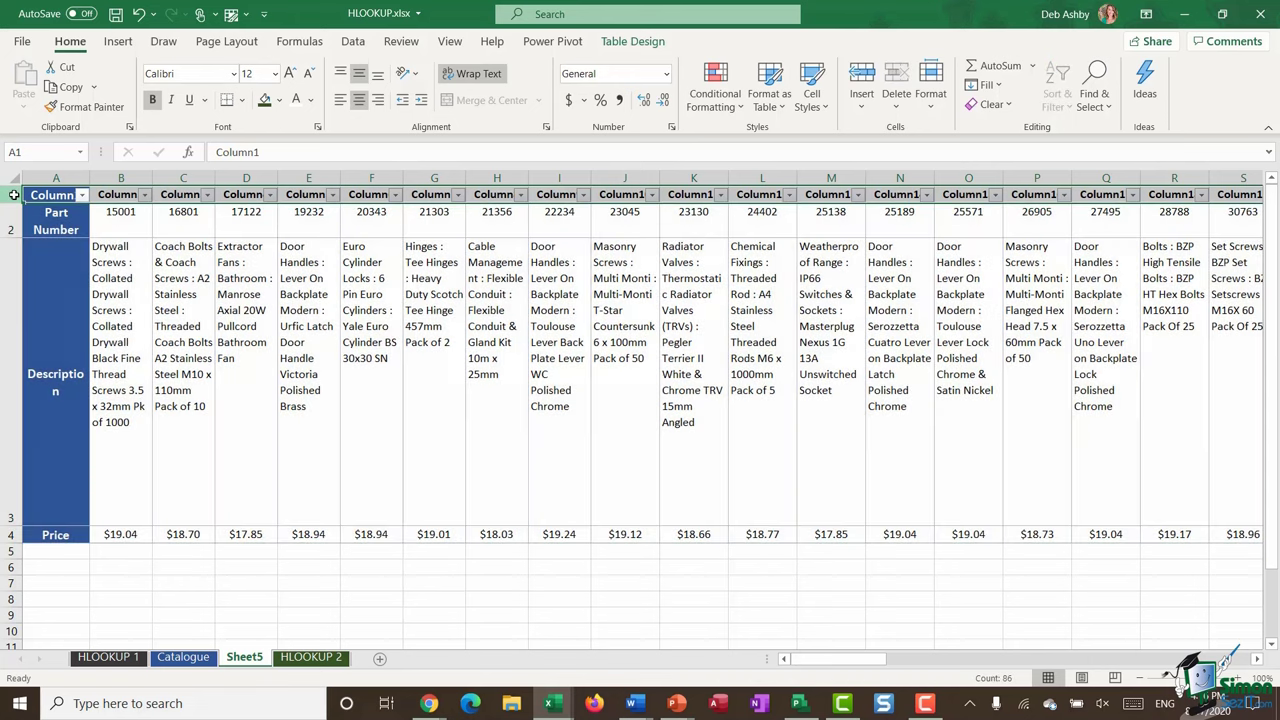
right_click(14, 194)
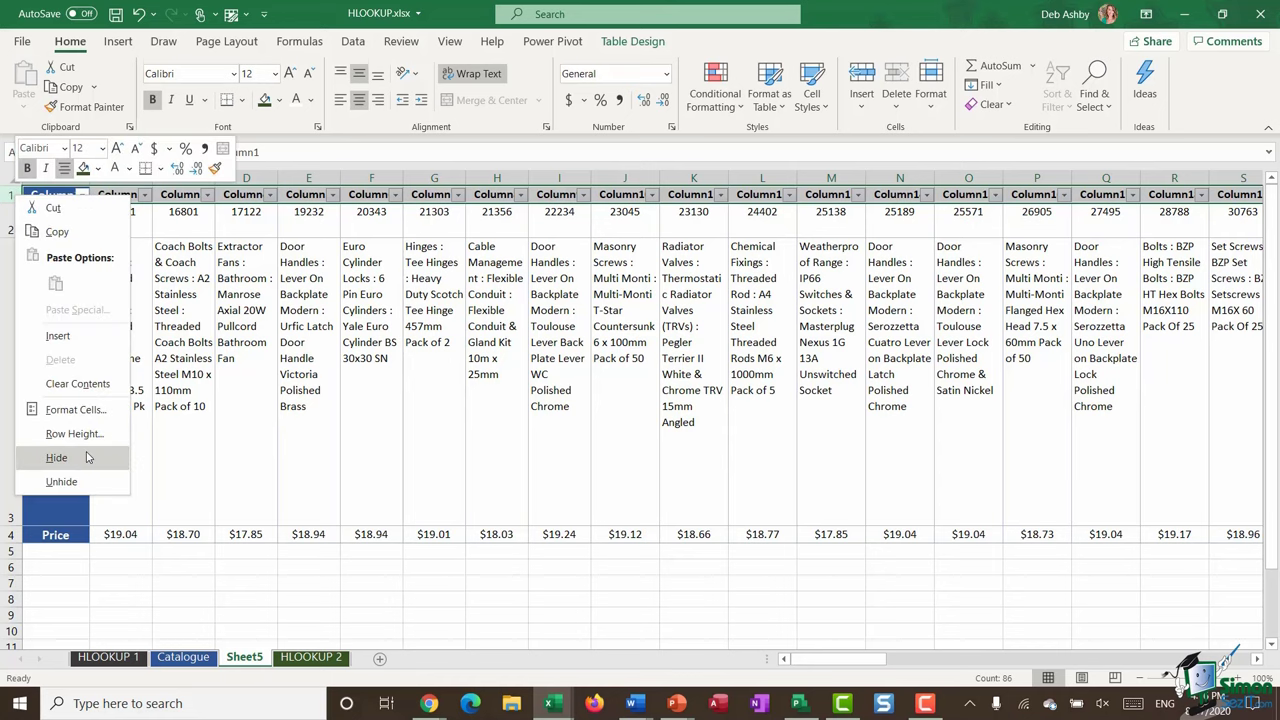
left_click(50, 458)
left_click(355, 342)
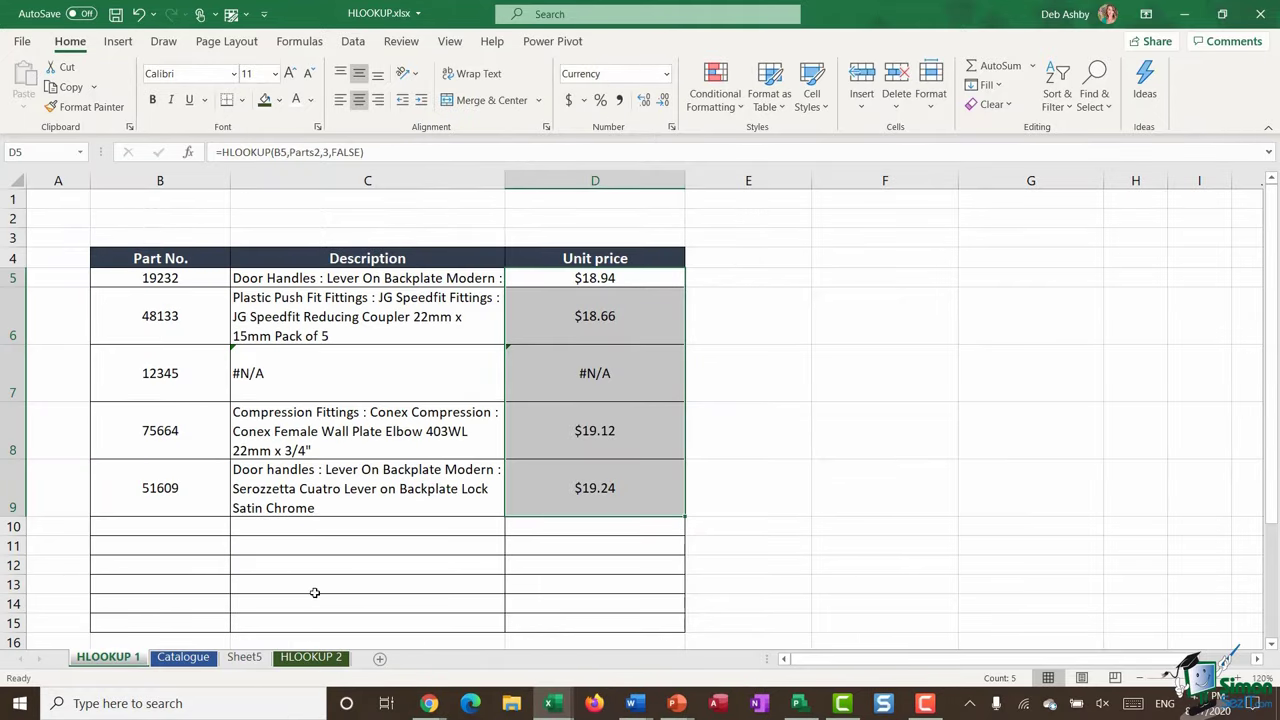
- Open the HLOOKUP 2 sheet and examine the salesperson sales figures and the empty Commission (%), Commission ($) and Bonus columns
left_click(311, 658)
left_click(391, 407)
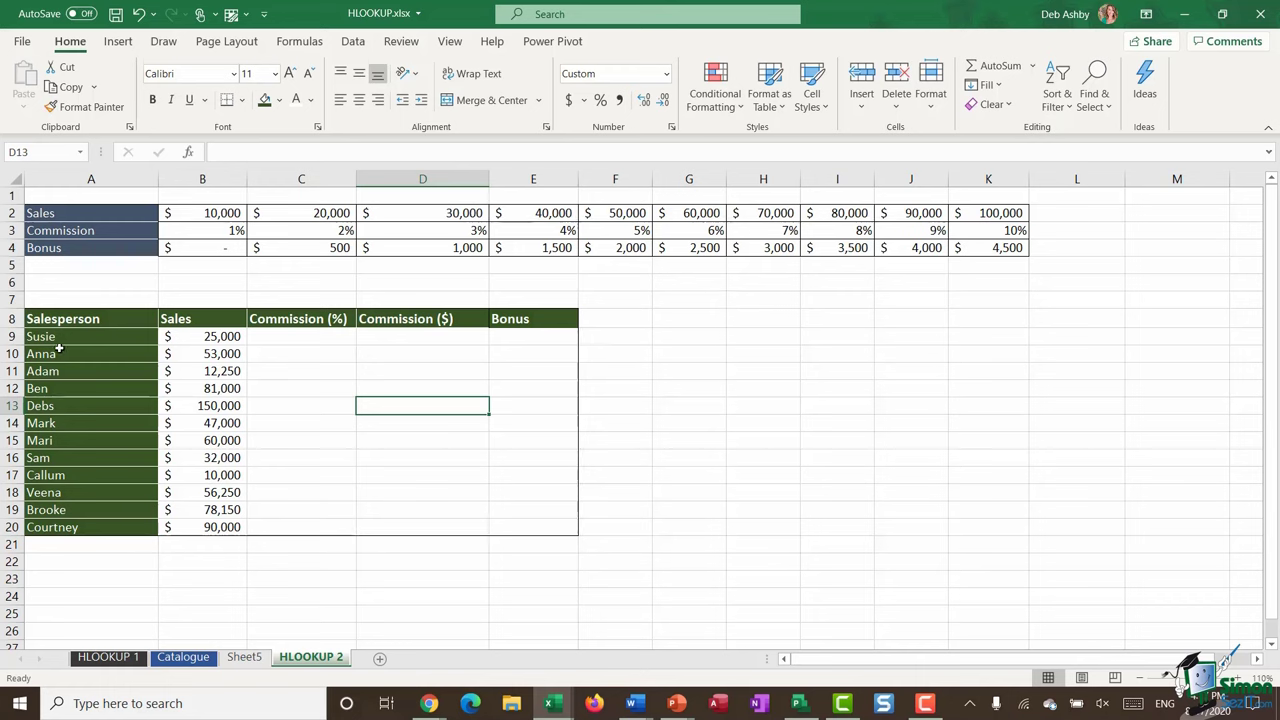
left_click_drag(66, 335, 60, 527)
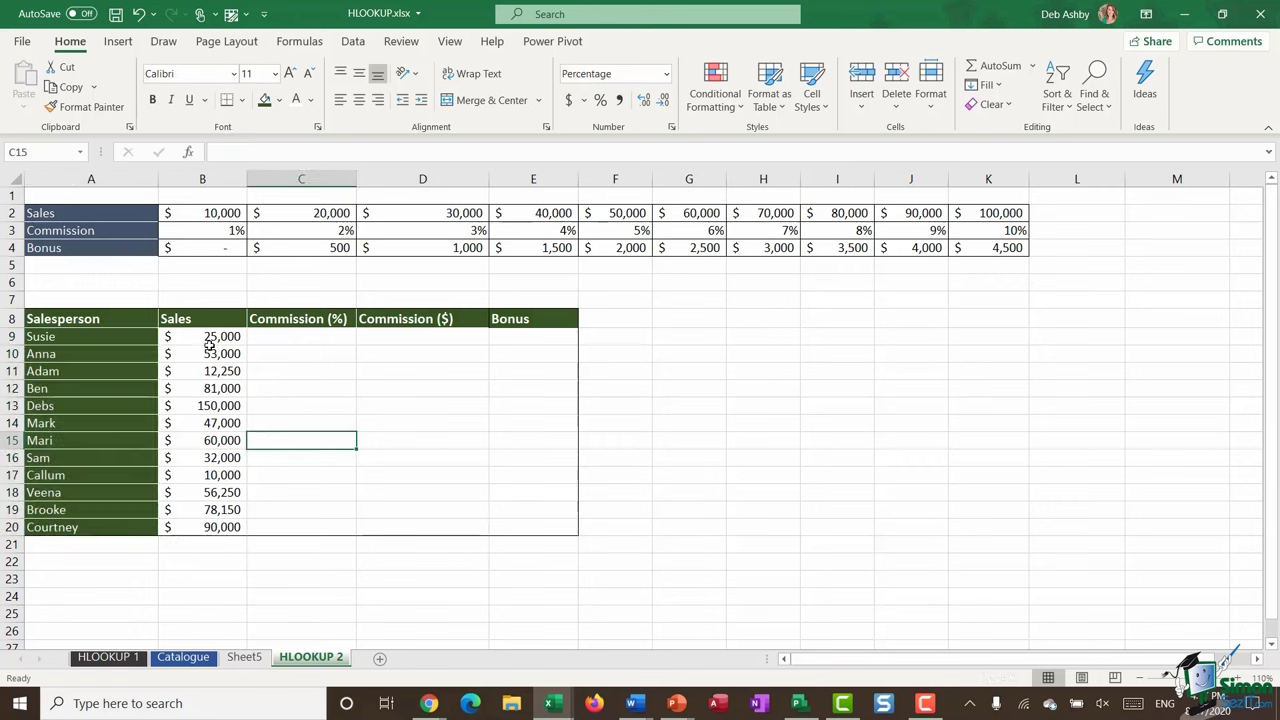
left_click_drag(207, 339, 200, 527)
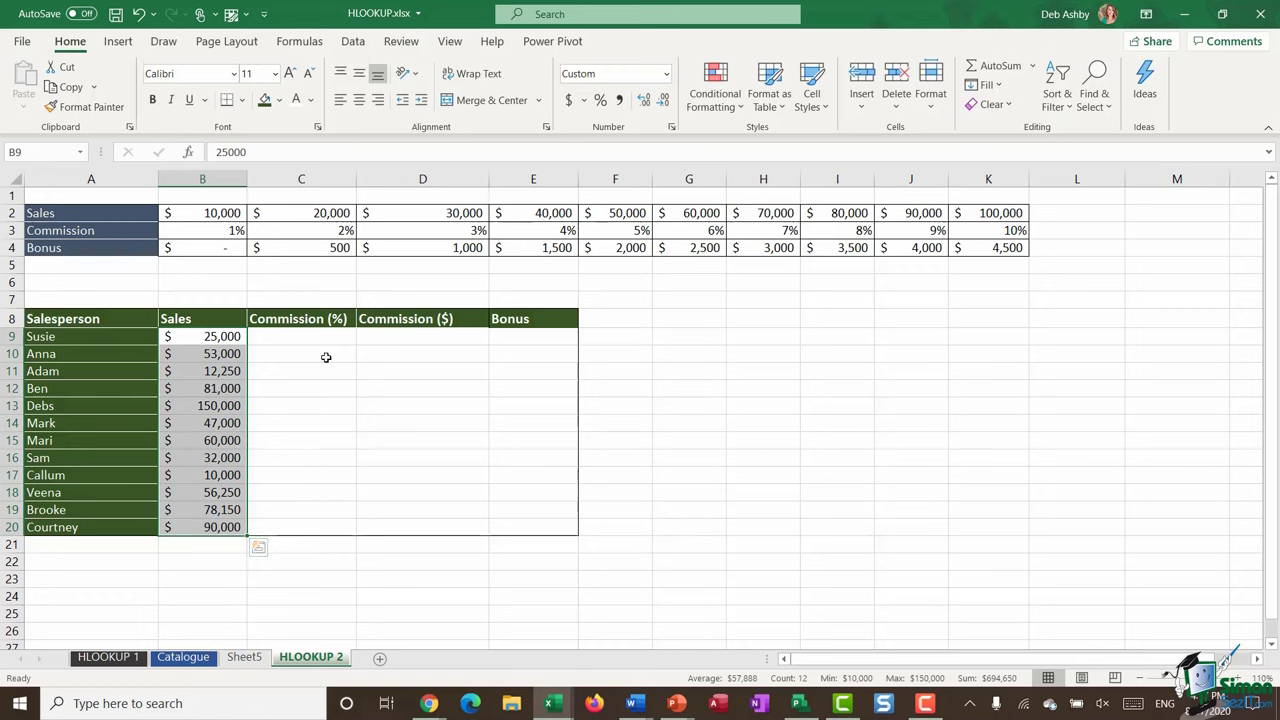
left_click(302, 338)
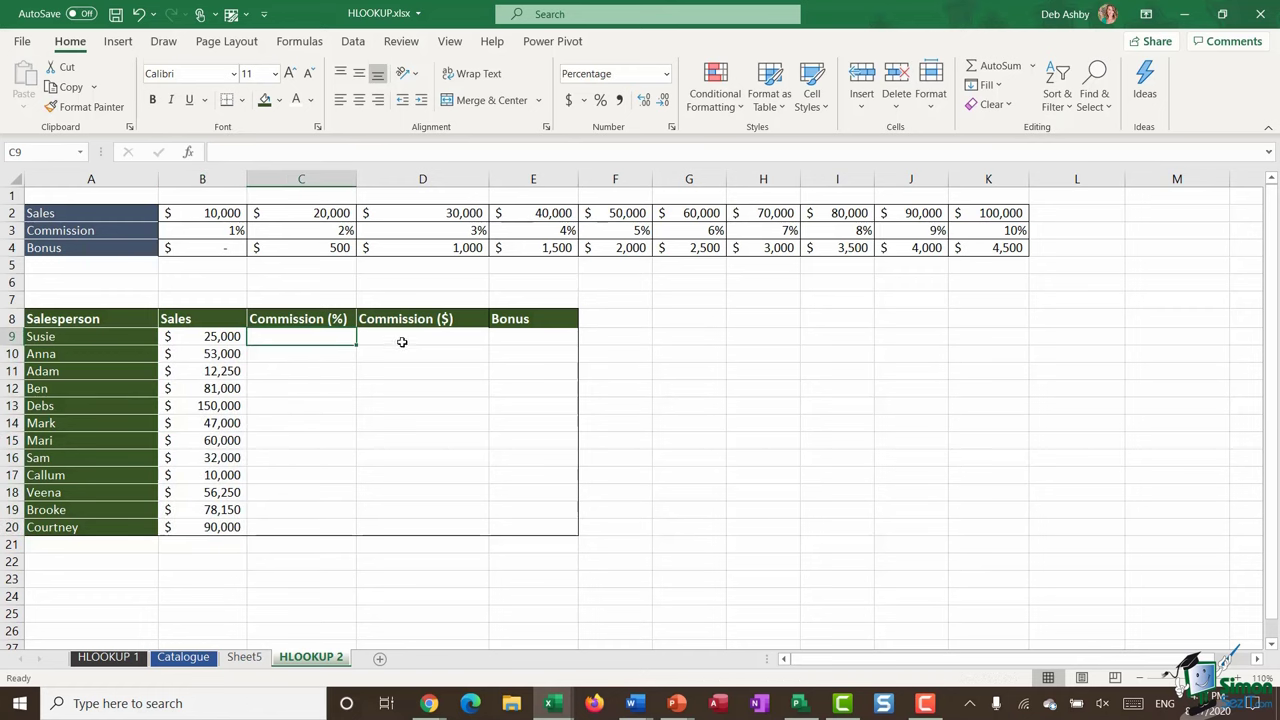
left_click(422, 337)
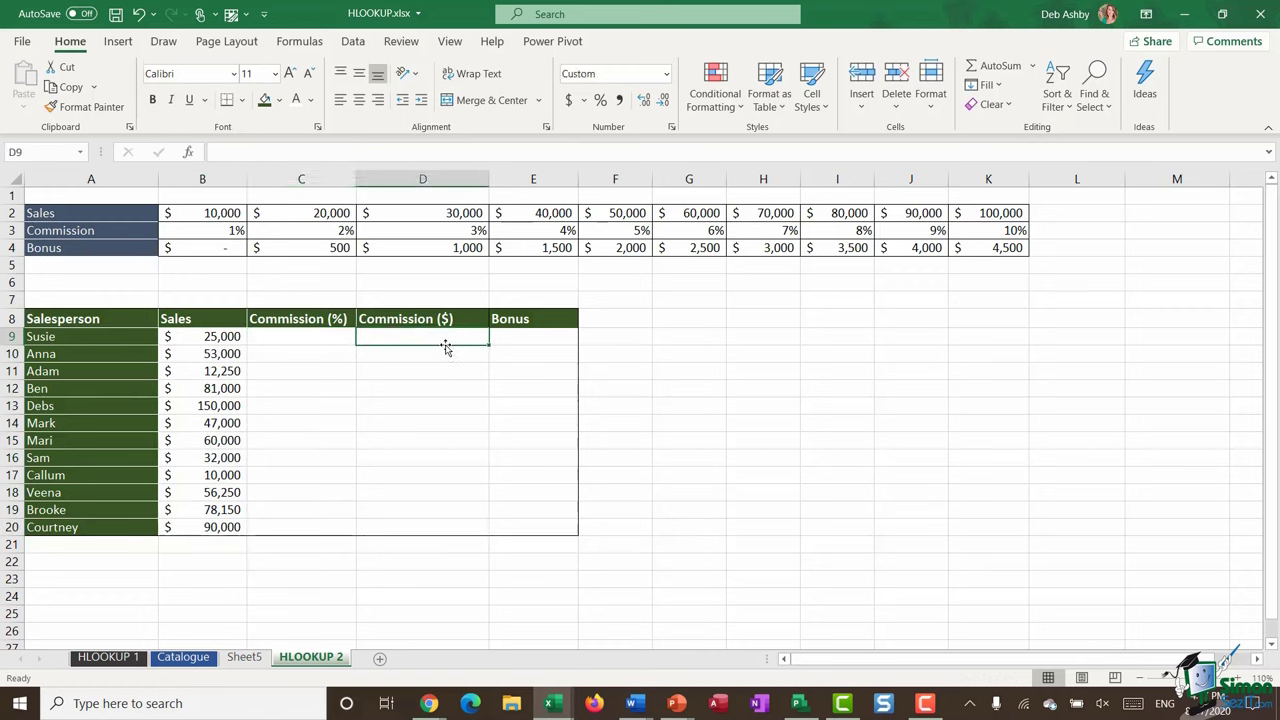
left_click(535, 336)
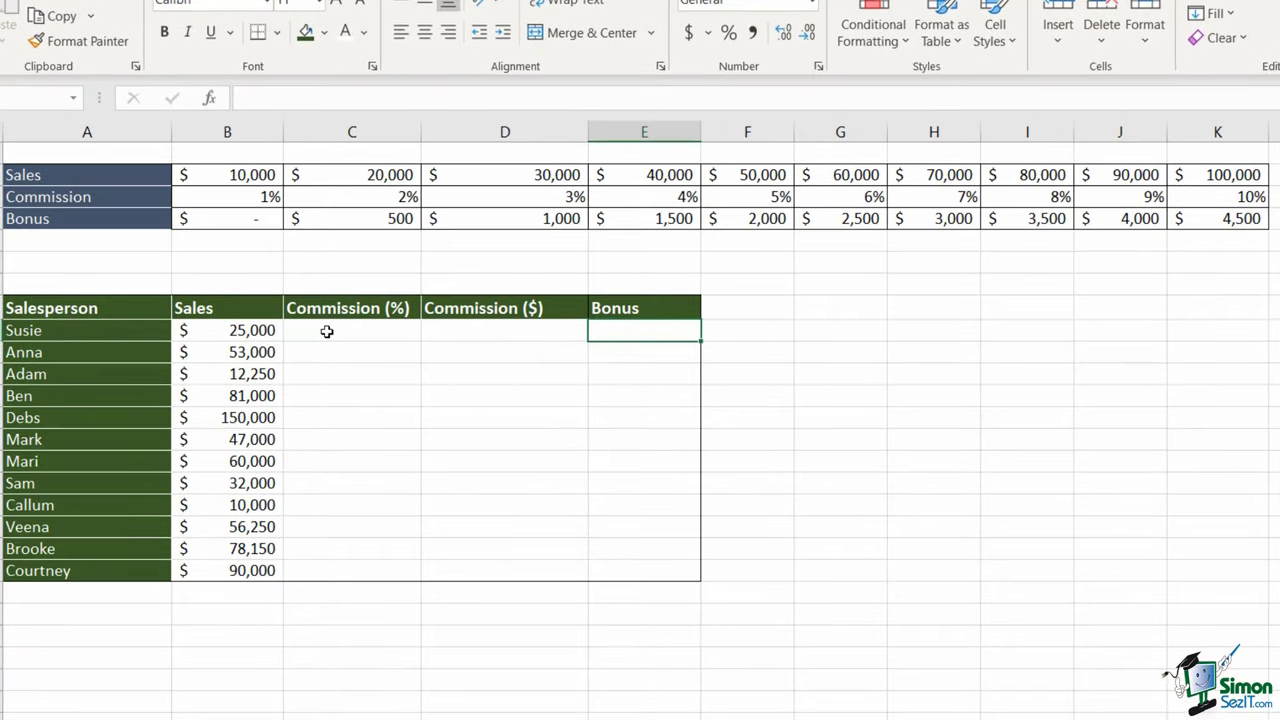
- Start an HLOOKUP in C9 under Commission (%) with B9 as the lookup value and A2:K4 as the table array
left_click(329, 331)
type("=")
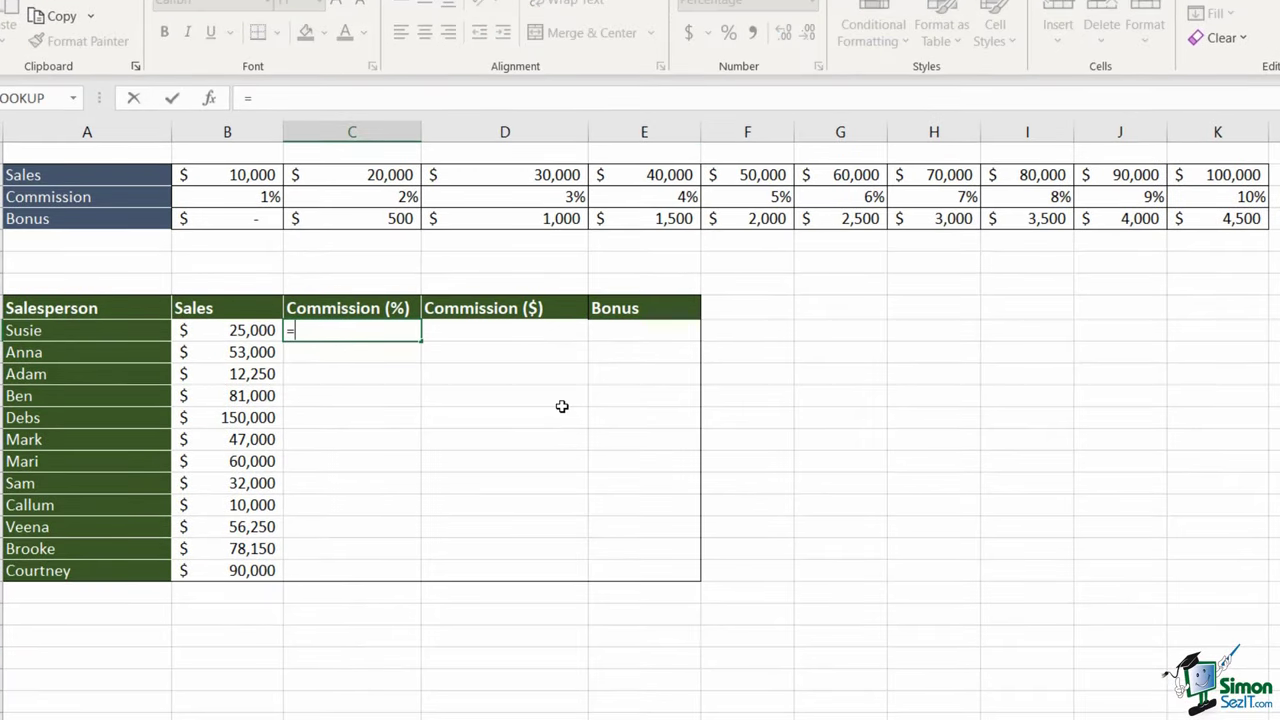
type("HLOOKUP(")
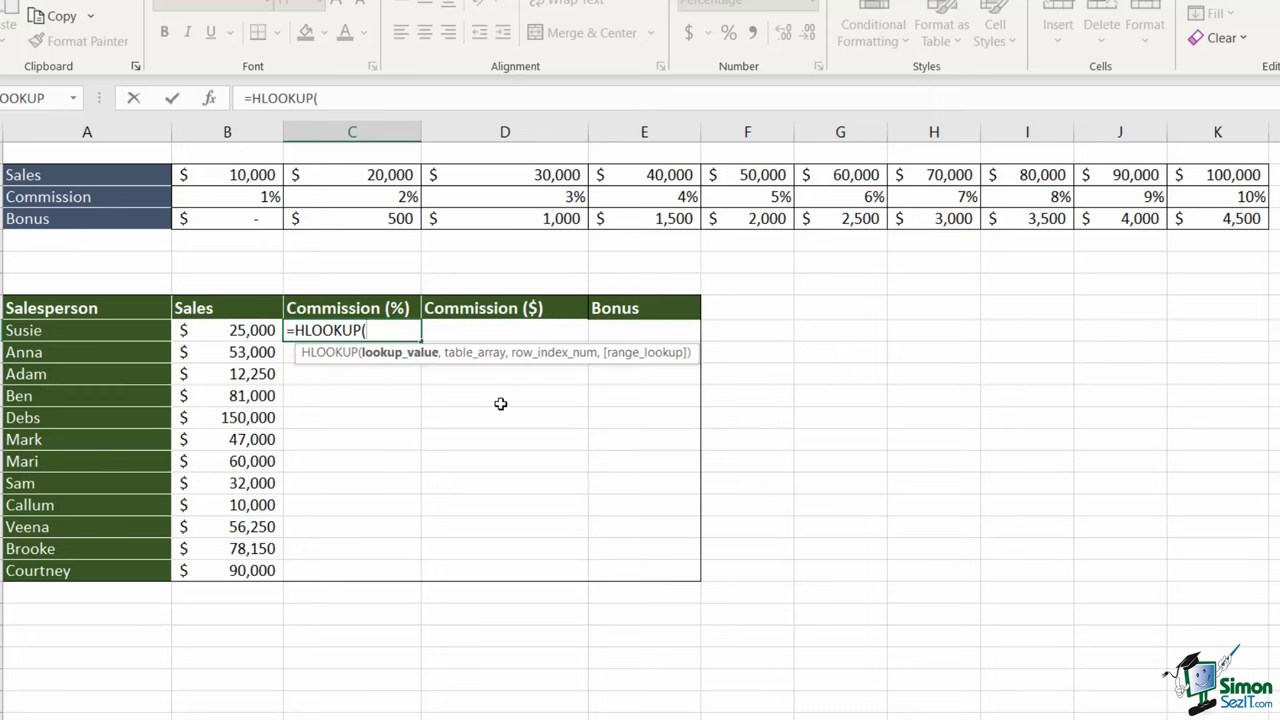
left_click(219, 331)
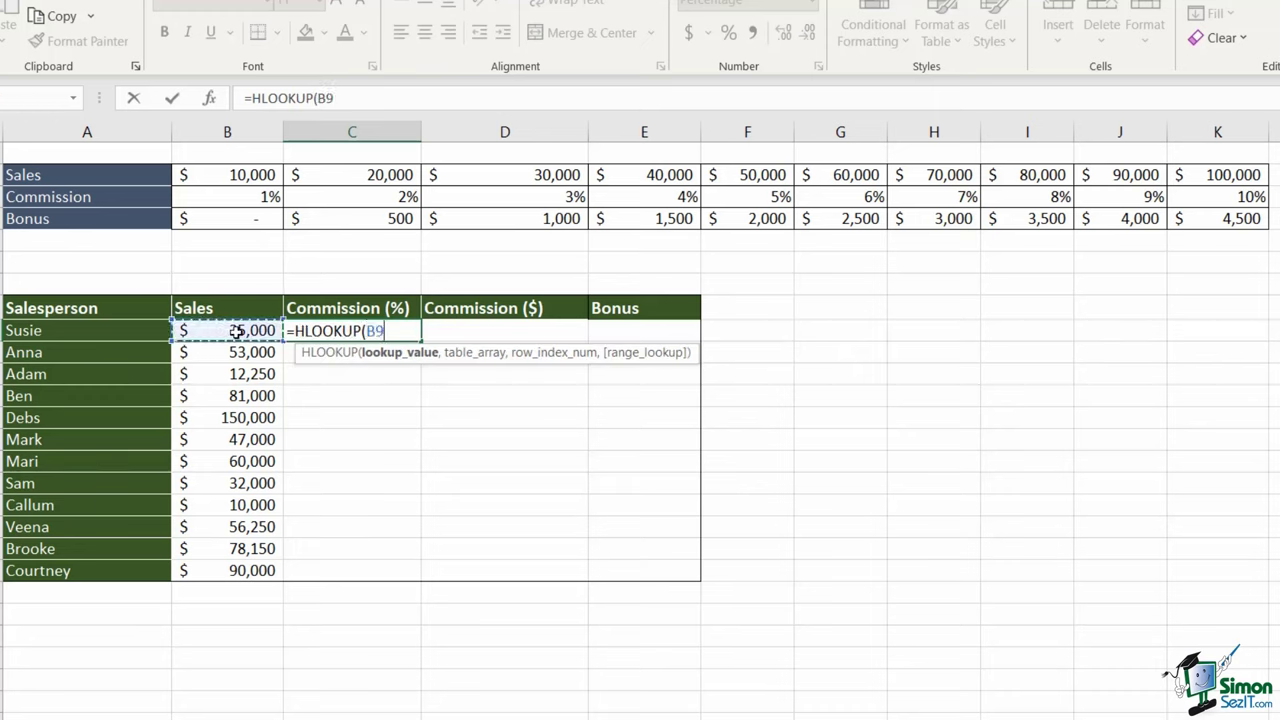
type(",")
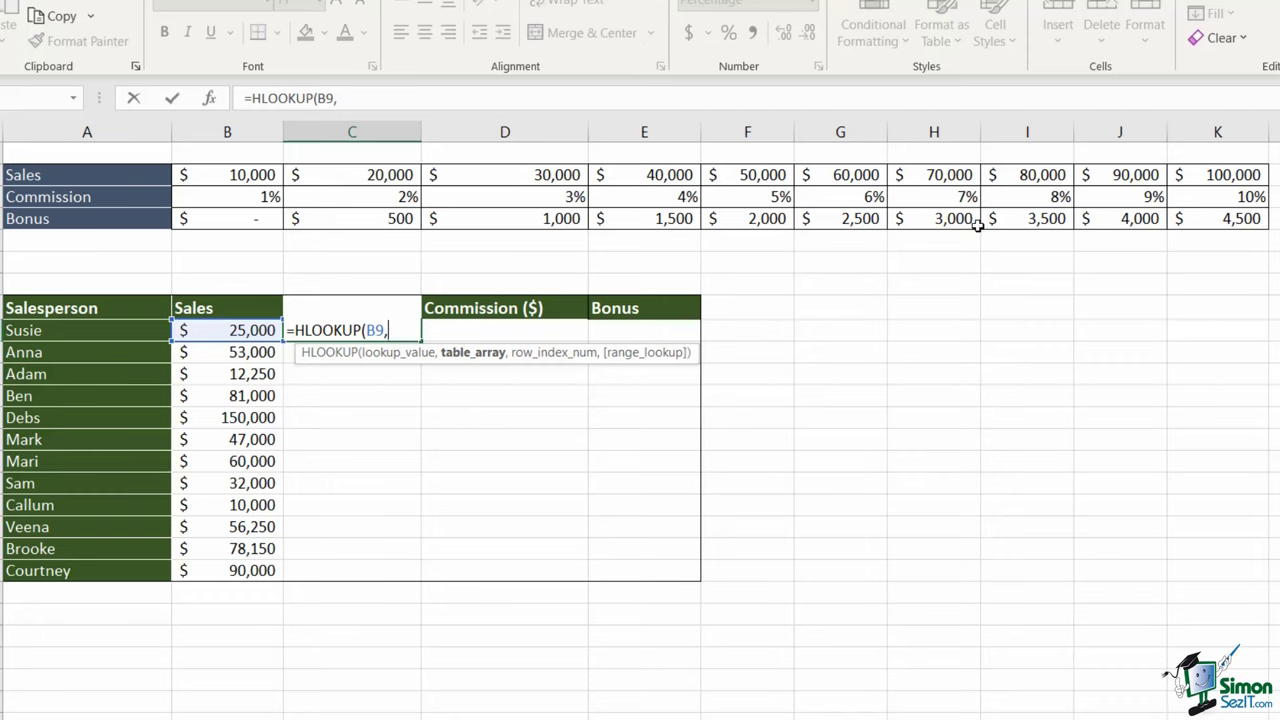
left_click_drag(93, 175, 1210, 228)
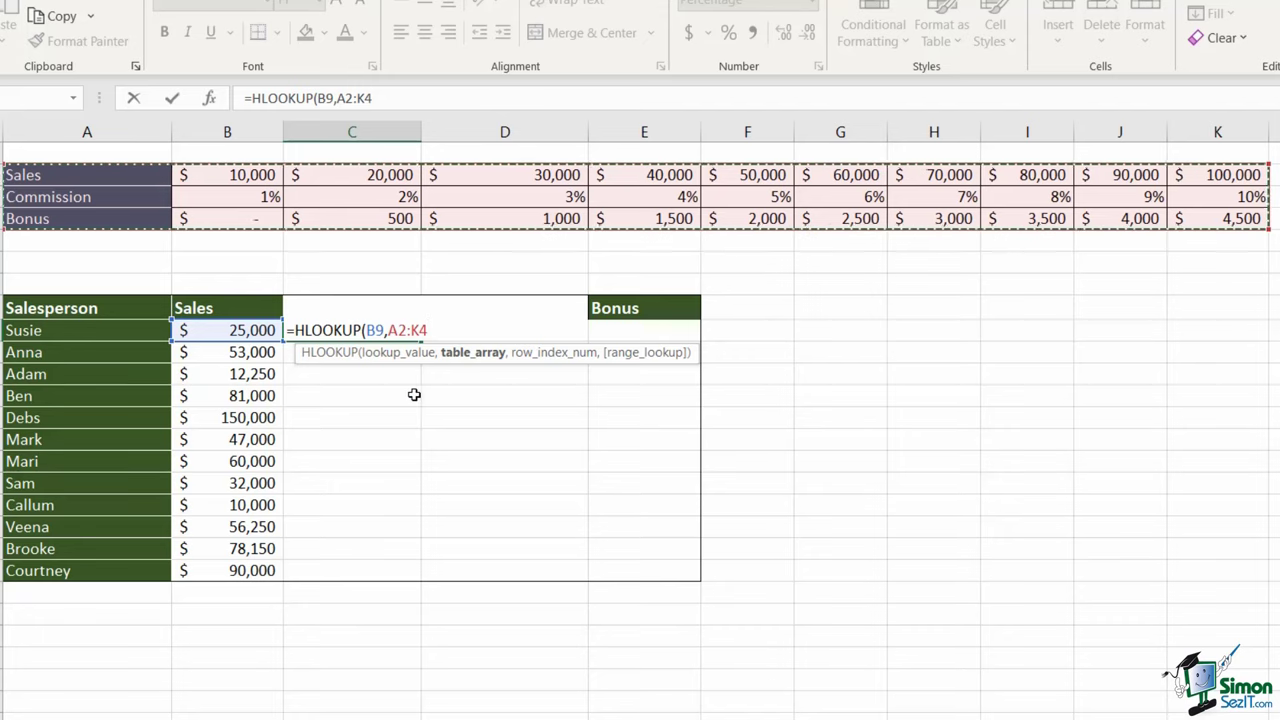
left_click(397, 330)
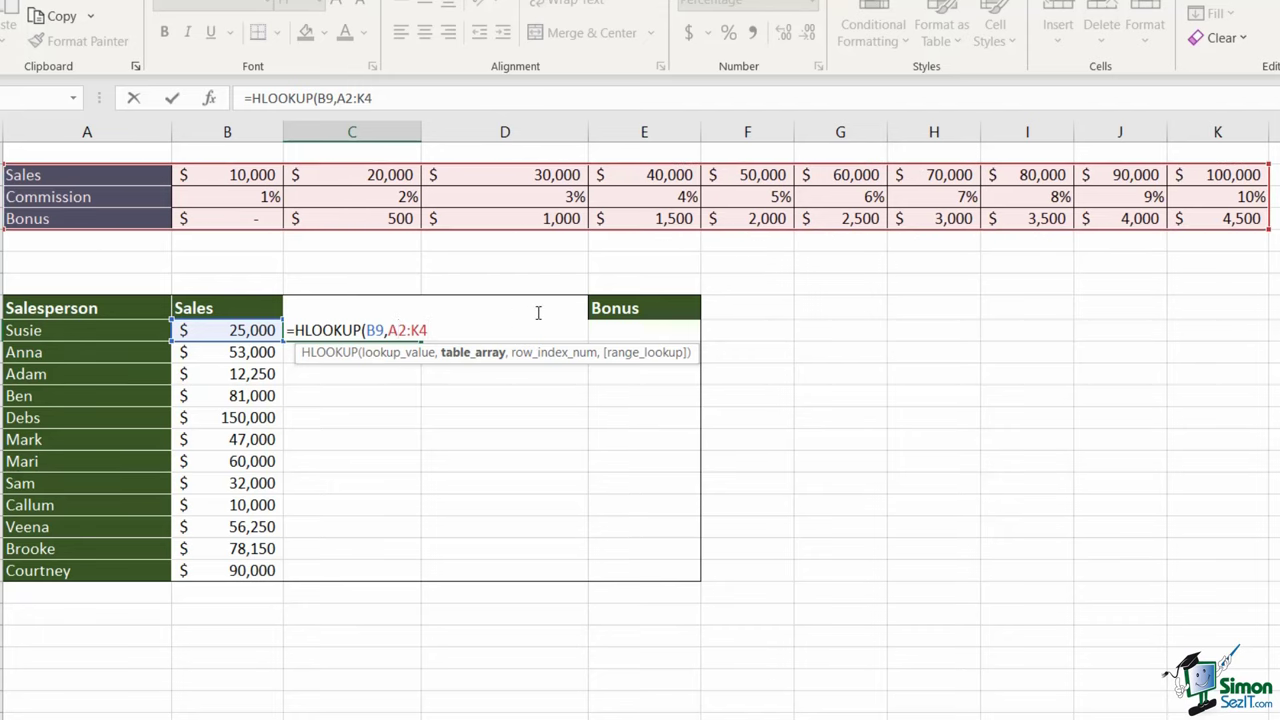
- Make the table range in C9's HLOOKUP formula absolute as $A$2:$K$4
key("F4")
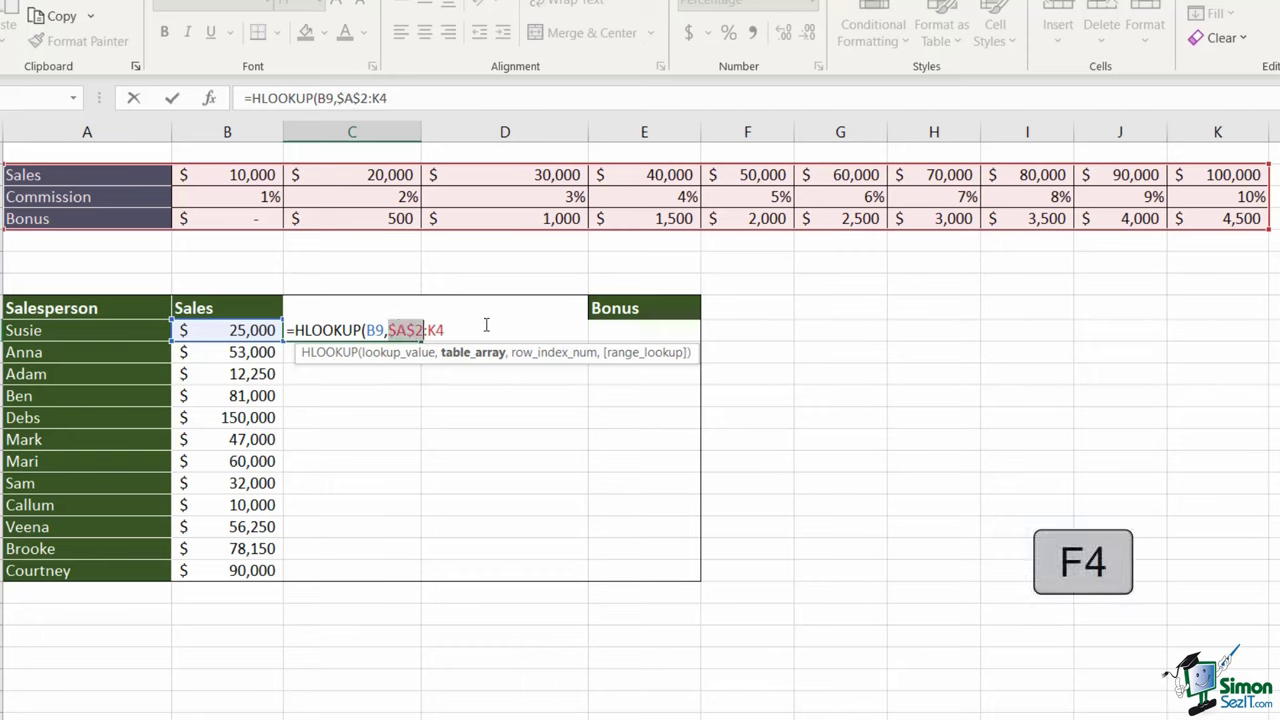
left_click(441, 330)
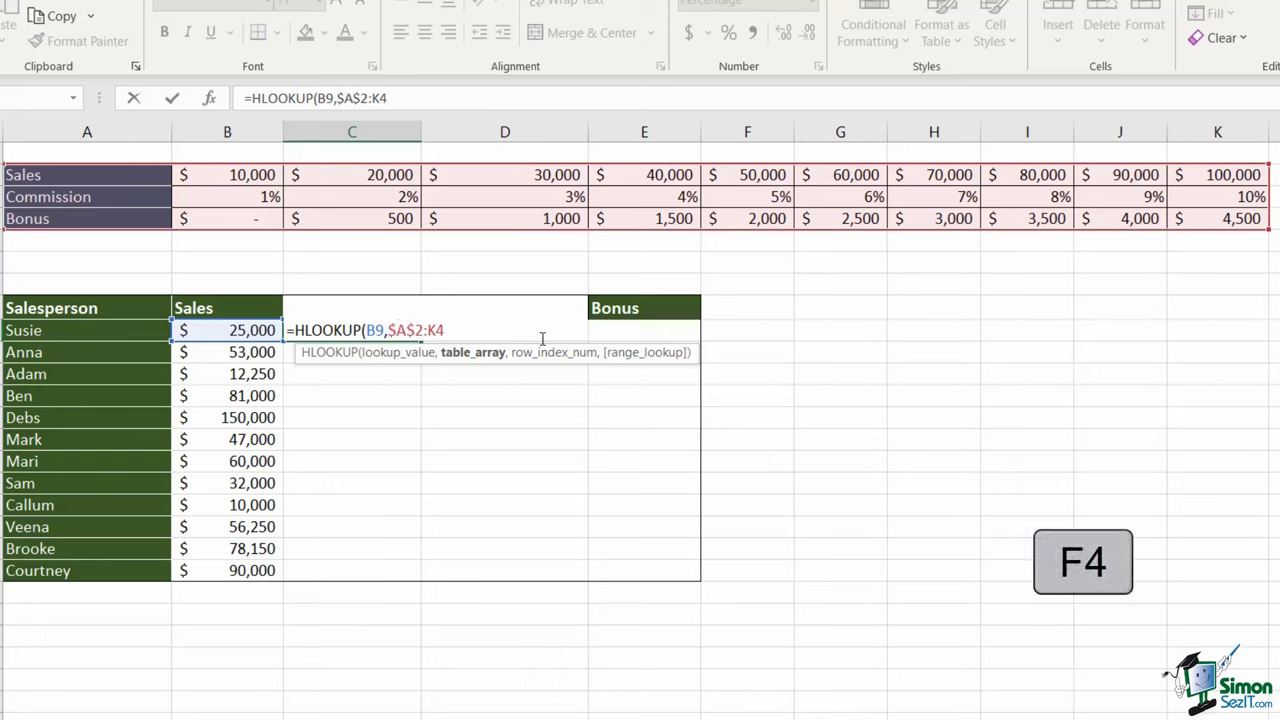
key("F4")
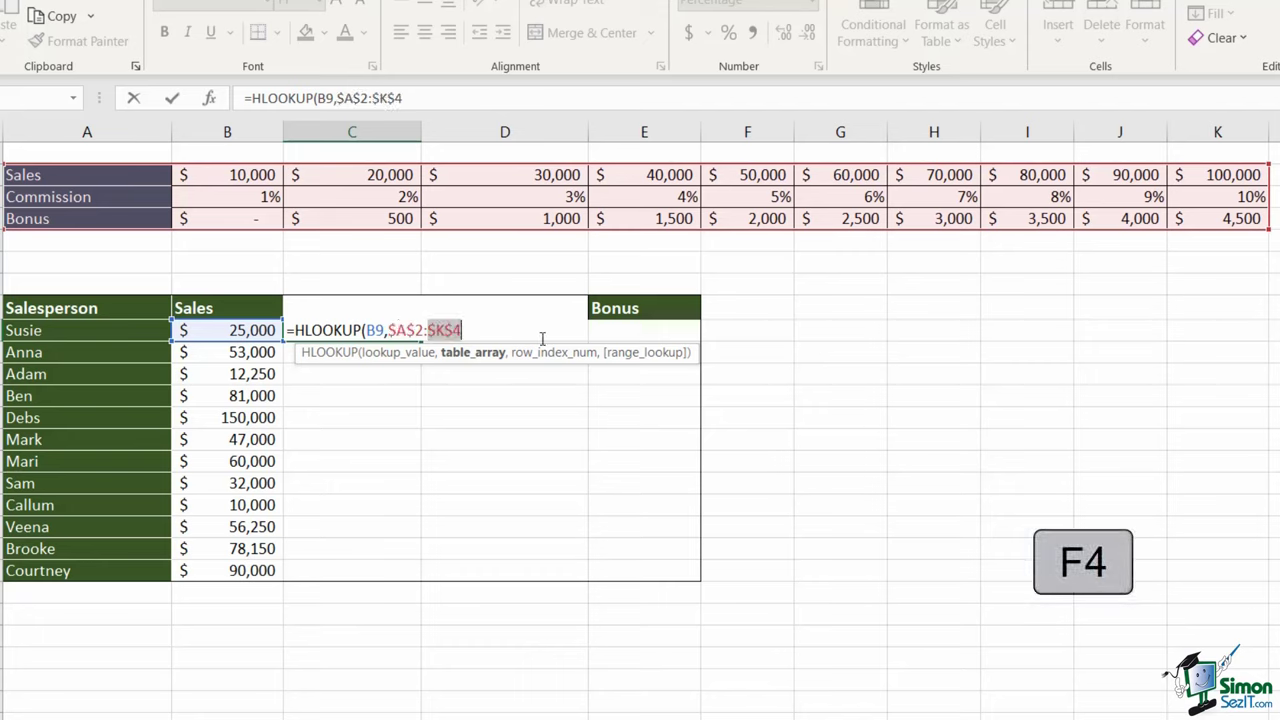
left_click(487, 333)
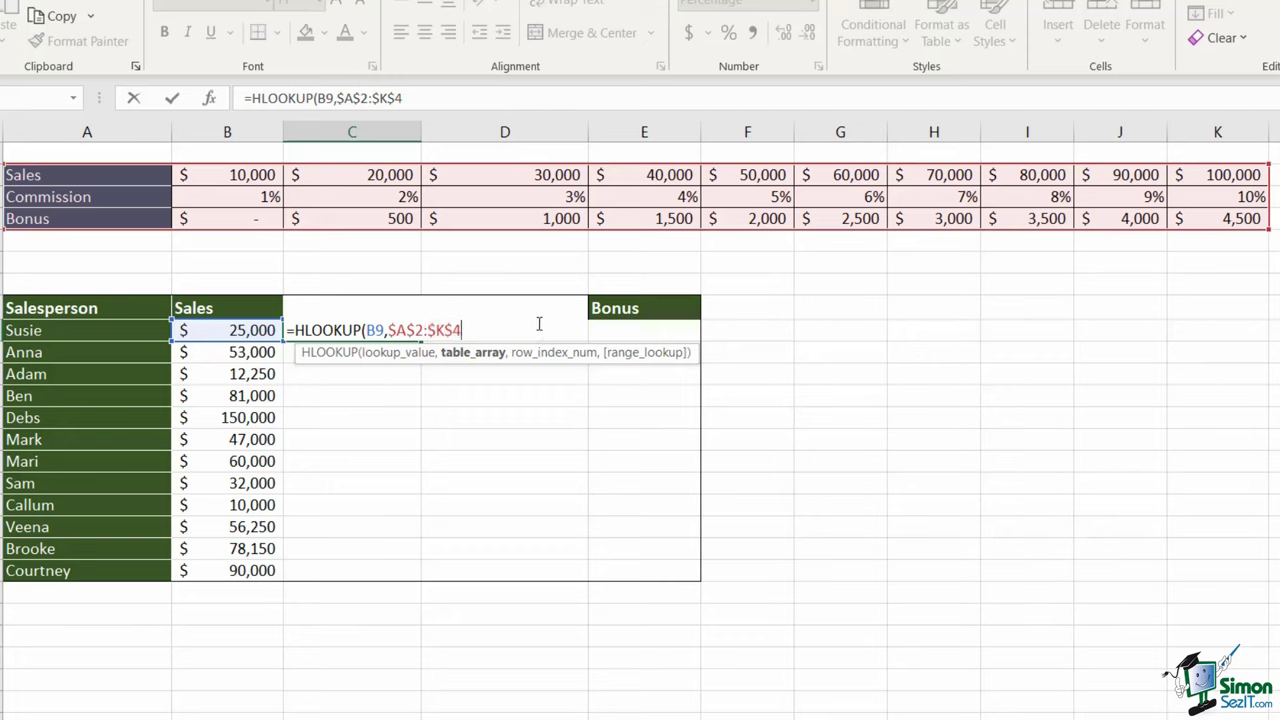
- Complete C9's HLOOKUP with row index 2 and TRUE for approximate match, and fill the formula down to C20
type(",2")
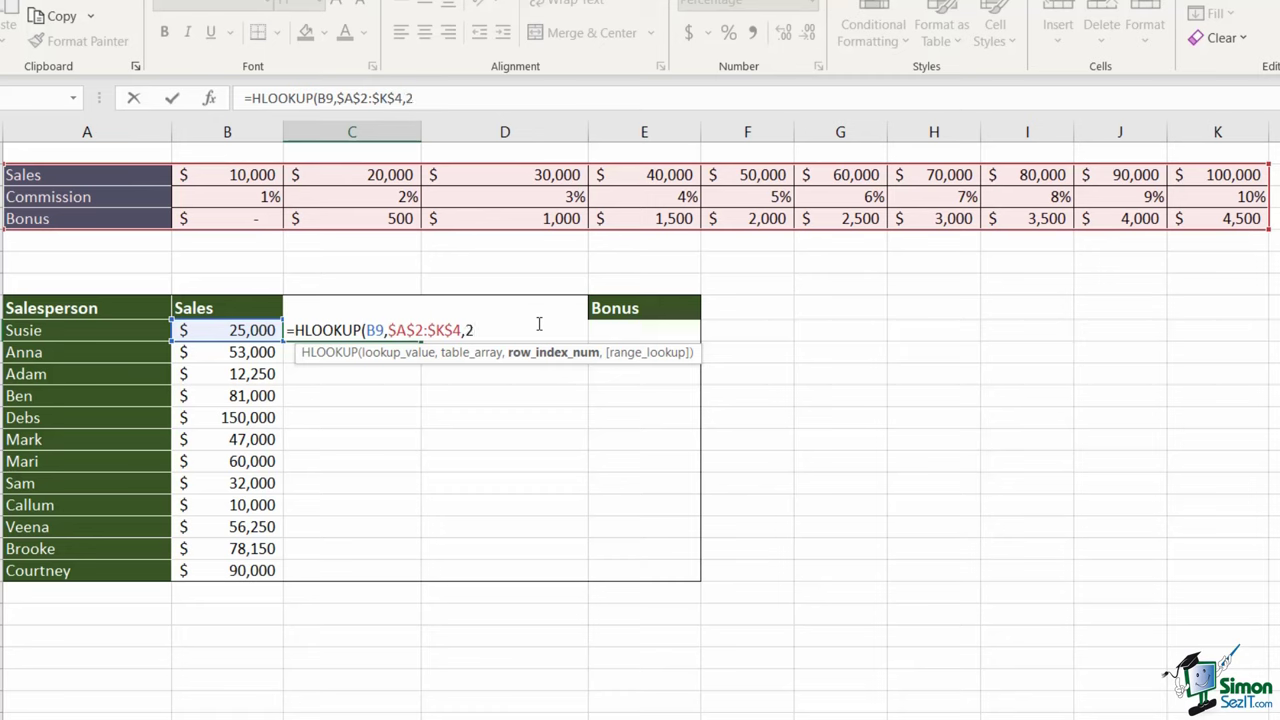
type(",")
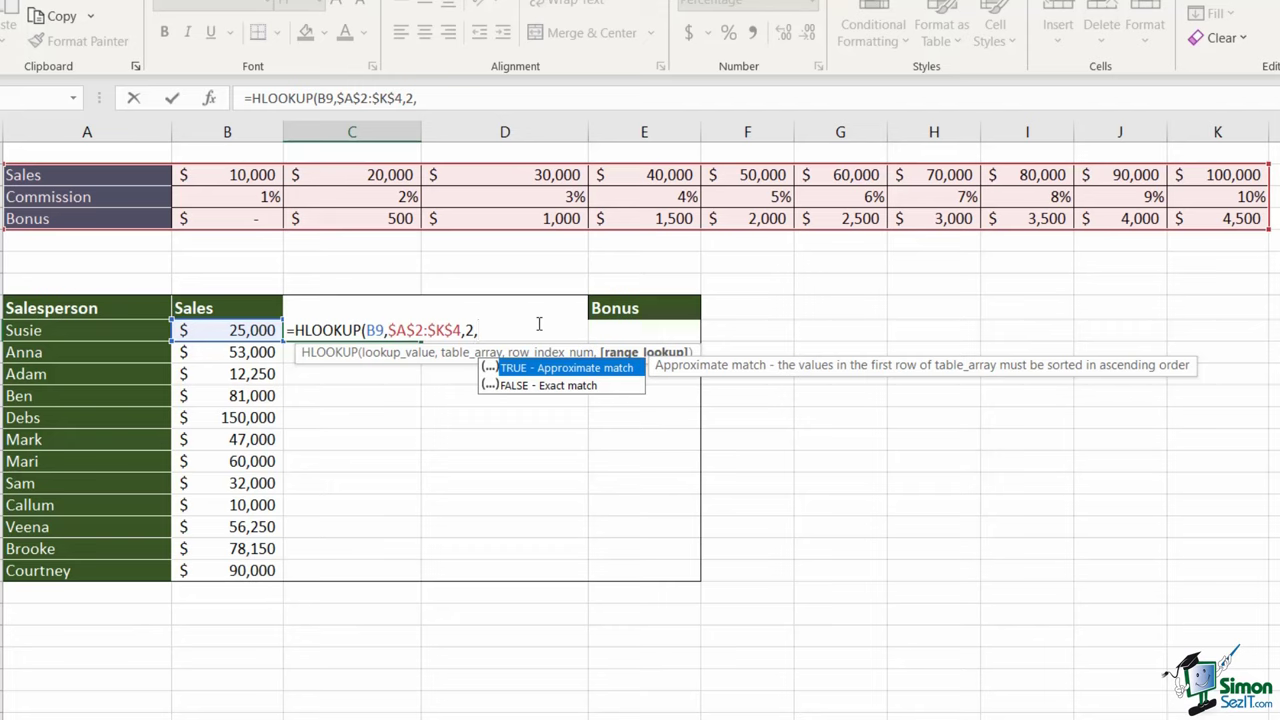
type("TRUE)")
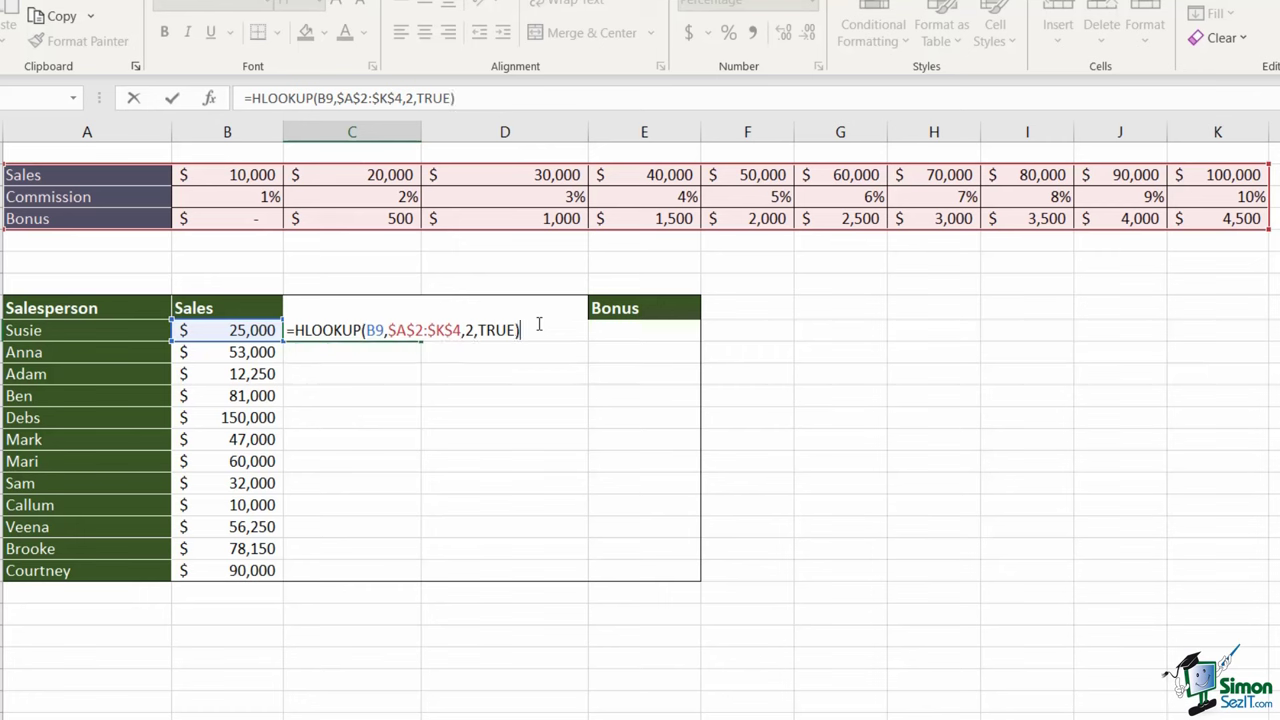
key("Return")
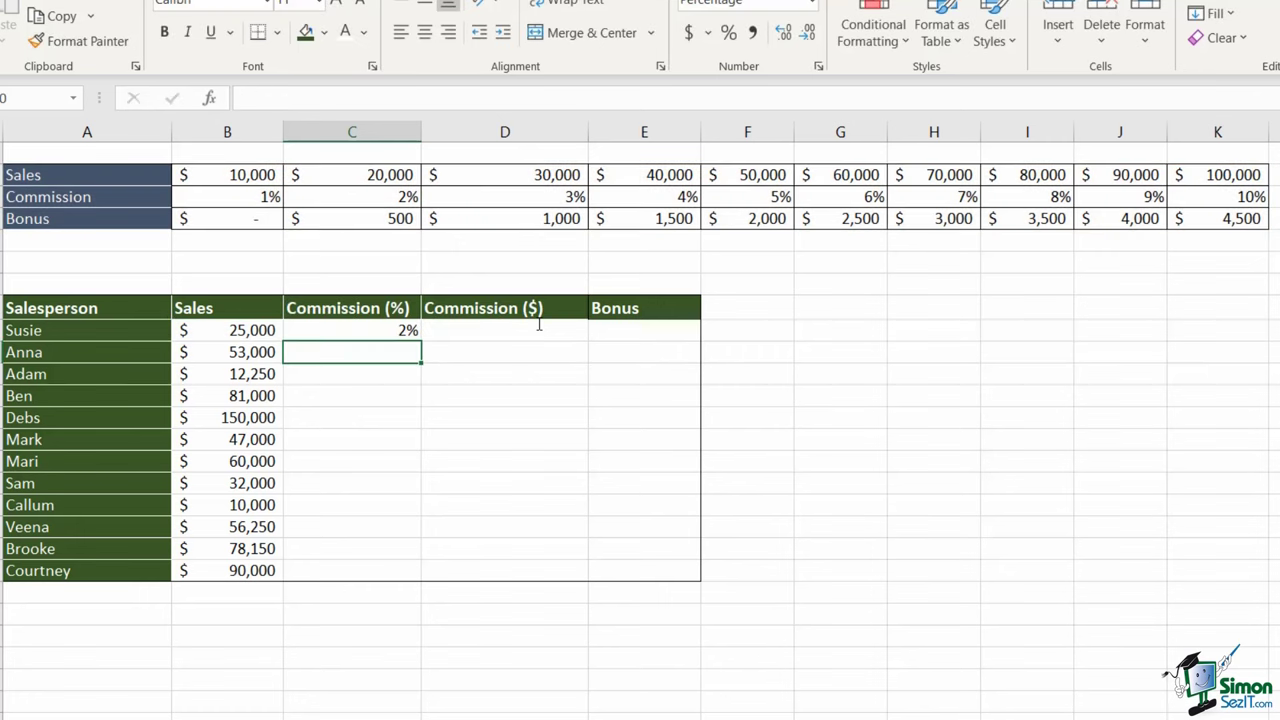
left_click(367, 331)
left_click_drag(421, 341, 424, 580)
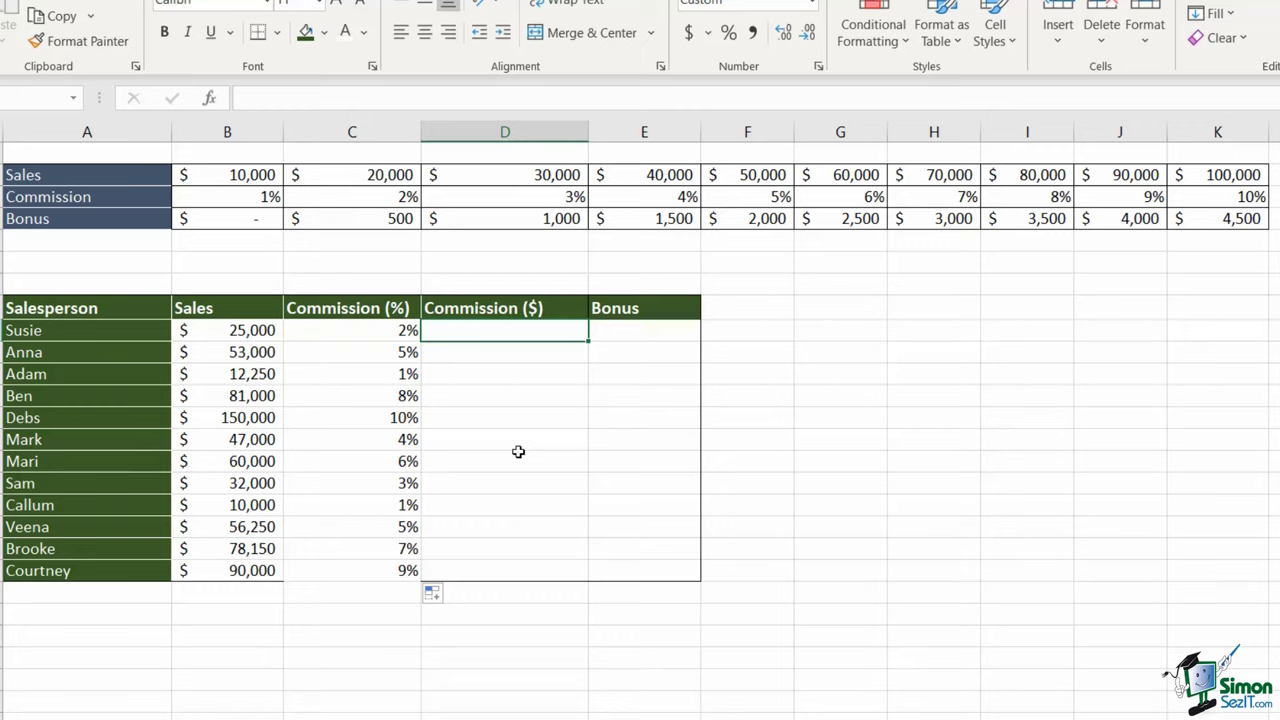
- Calculate Commission ($) in D9 with =B9*C9 and fill the formula down to D20
type("=")
left_click(199, 330)
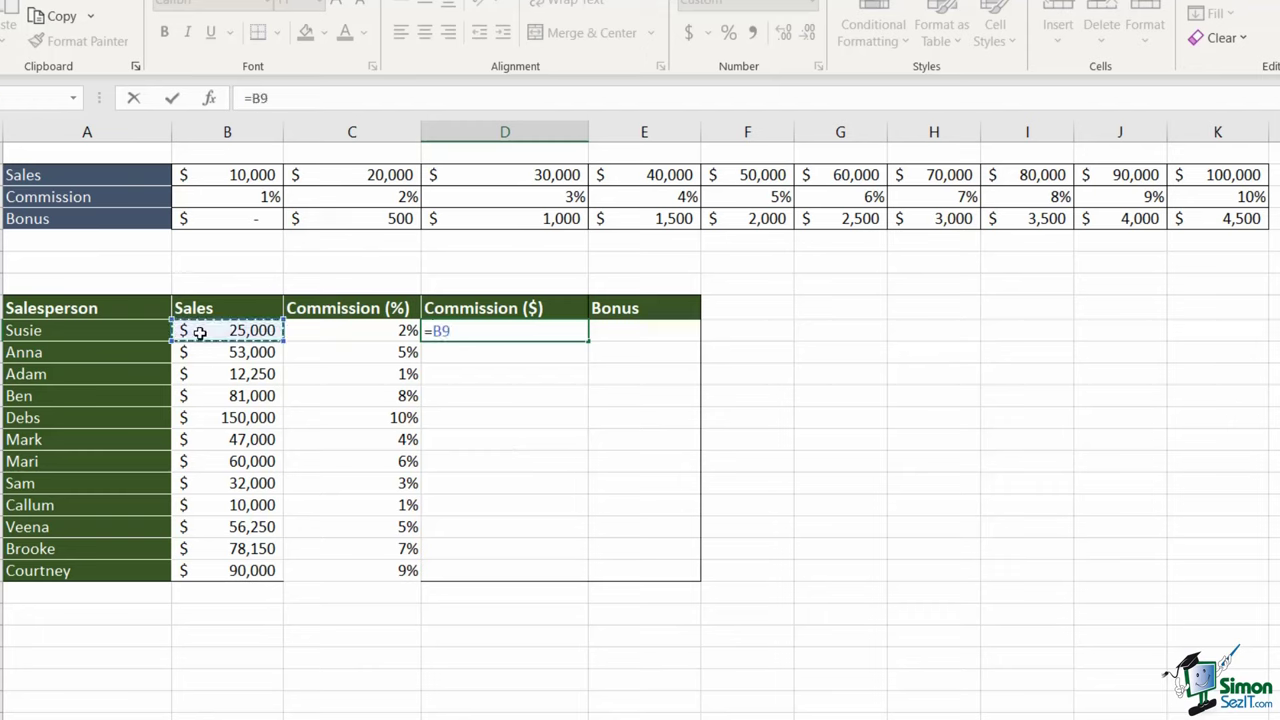
type("*")
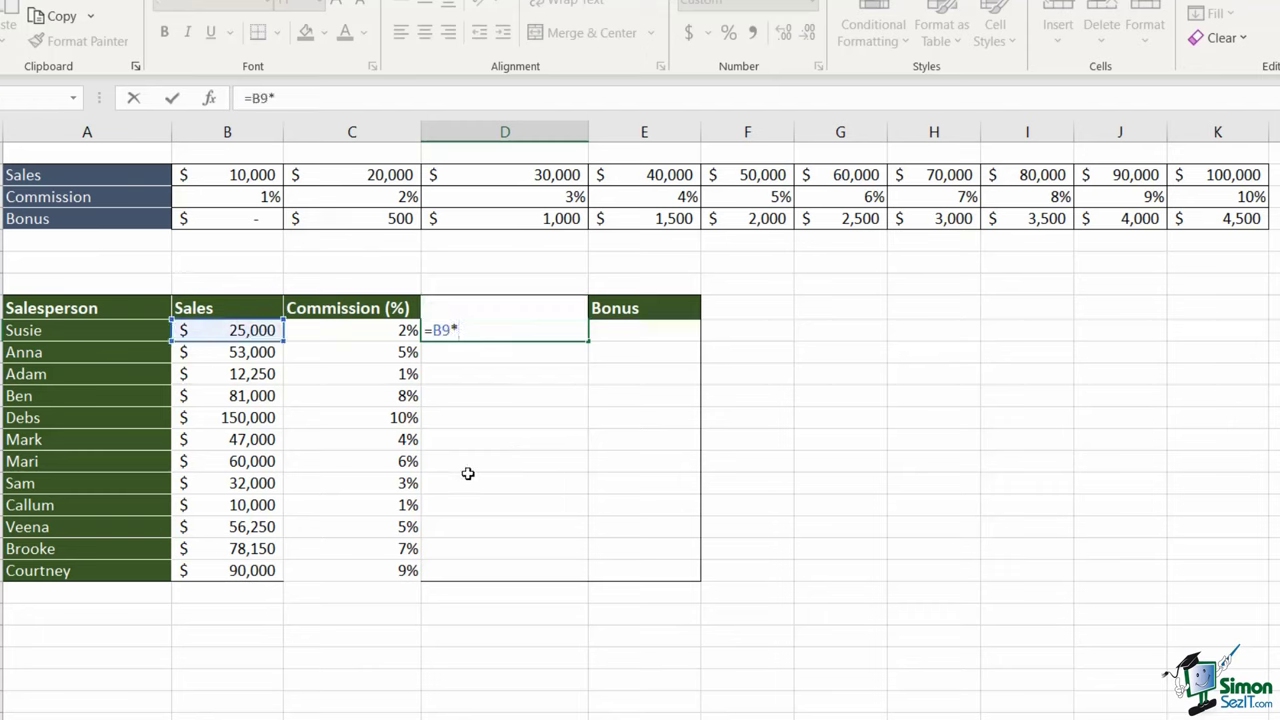
left_click(379, 331)
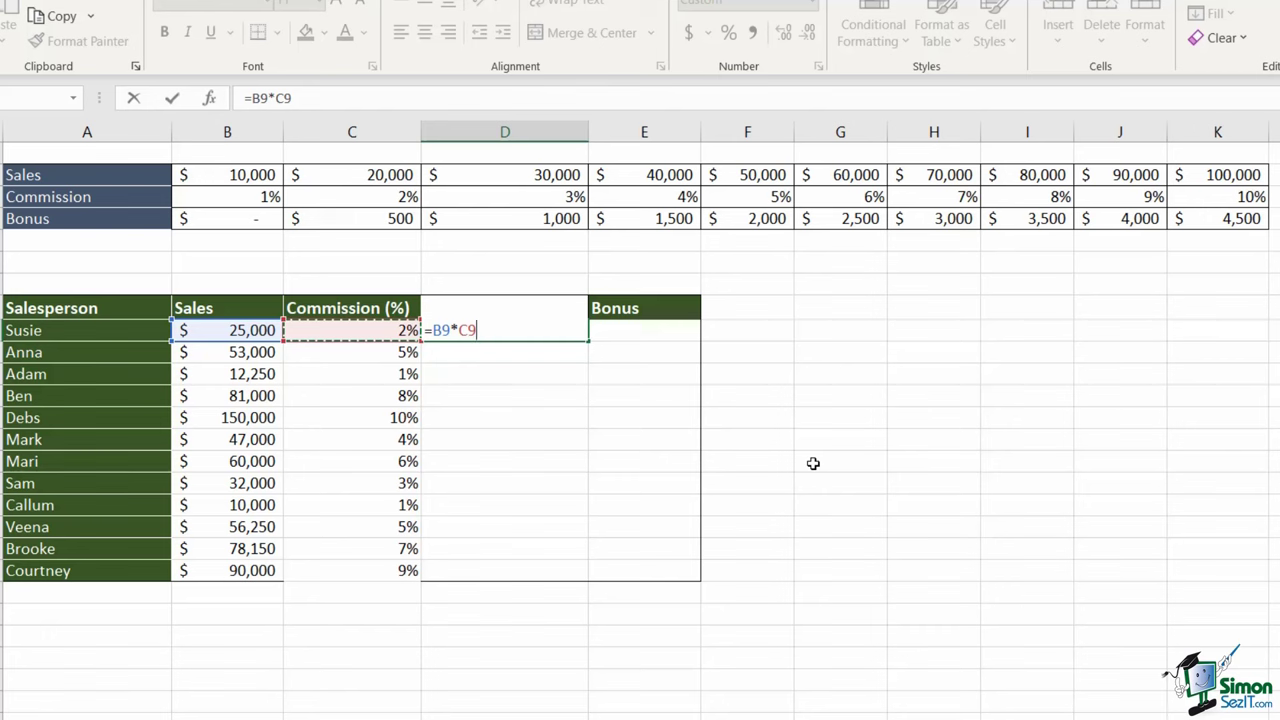
key("Return")
left_click(531, 331)
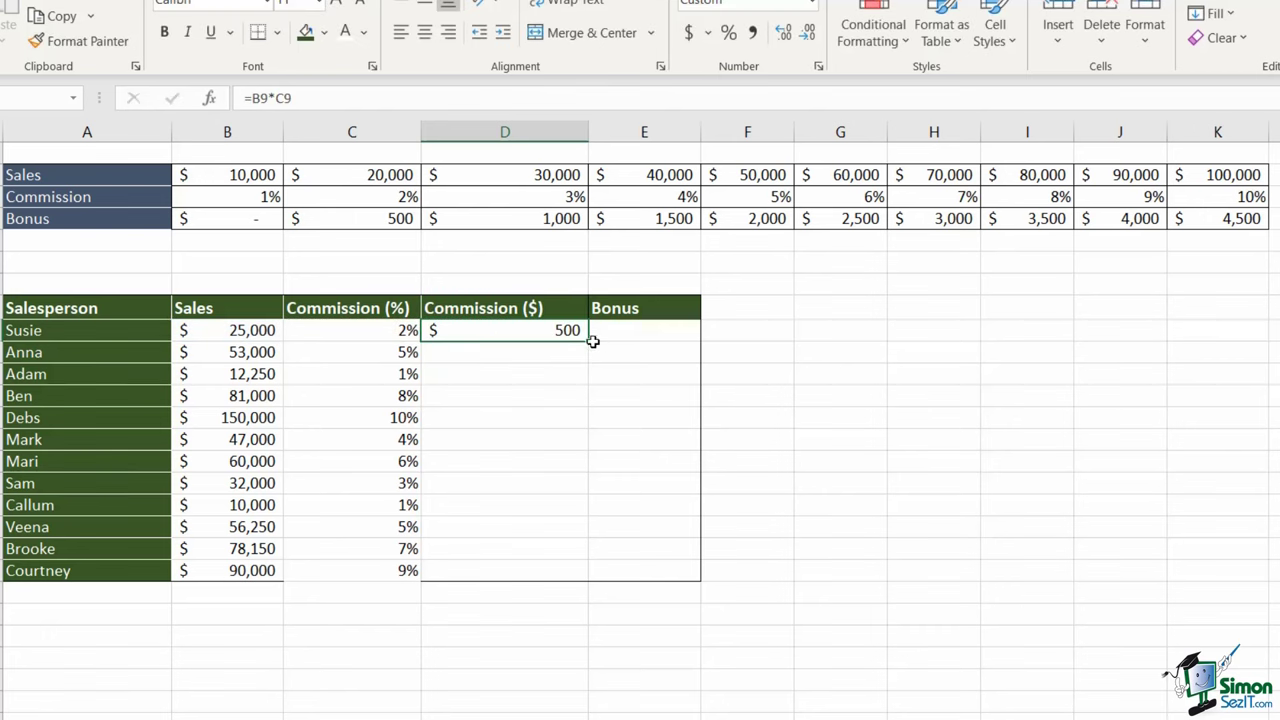
double_click(593, 341)
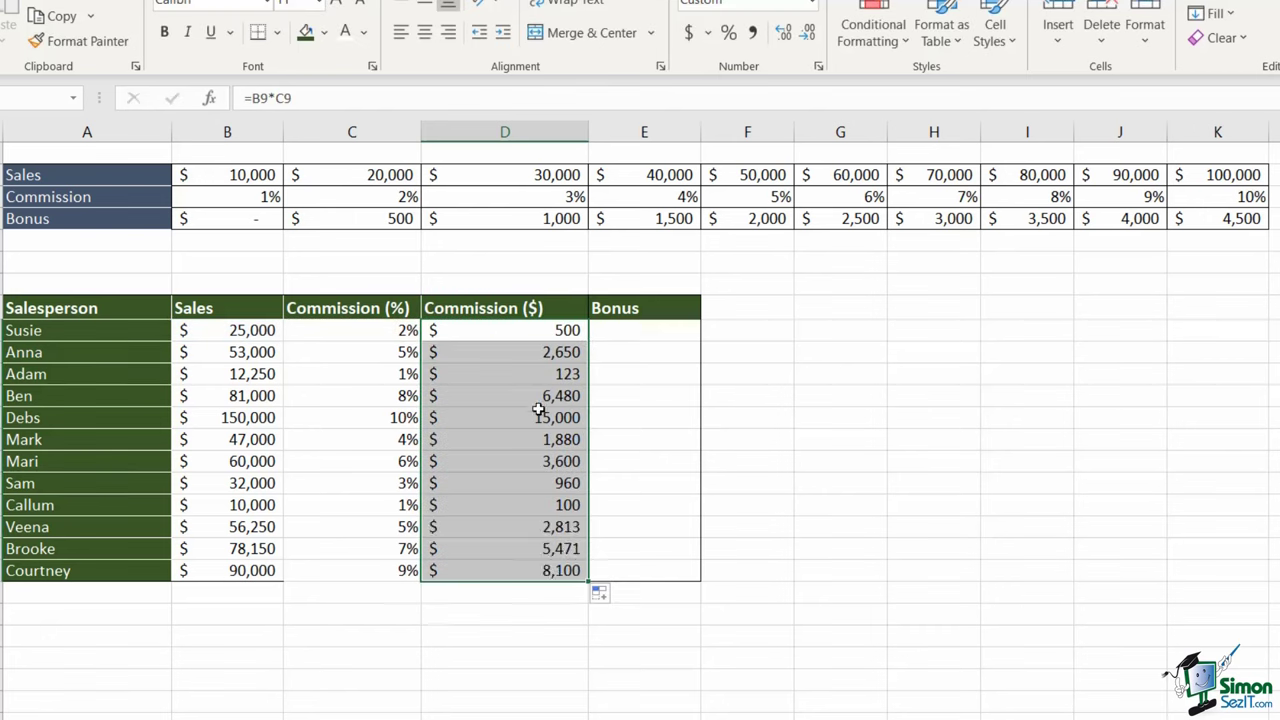
left_click(532, 336)
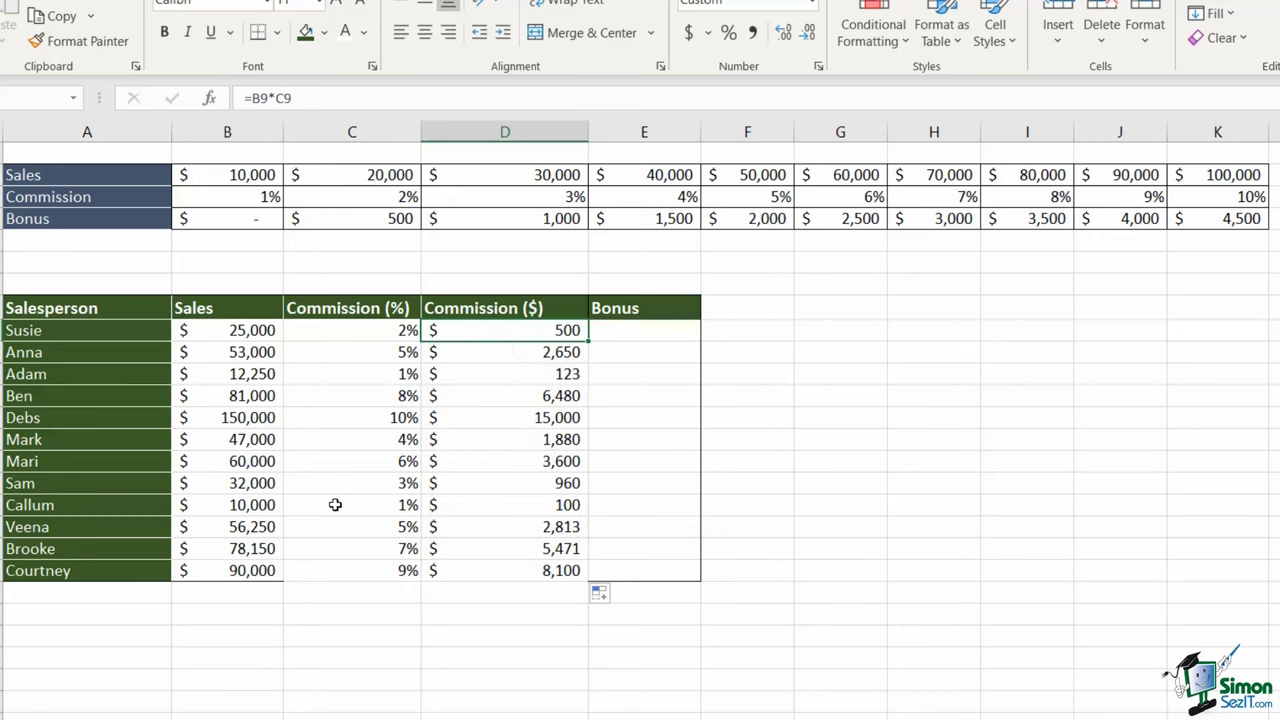
- Begin an HLOOKUP formula in Bonus cell E9 with lookup value B9 and entire rows 2:4 as the table array
left_click(672, 332)
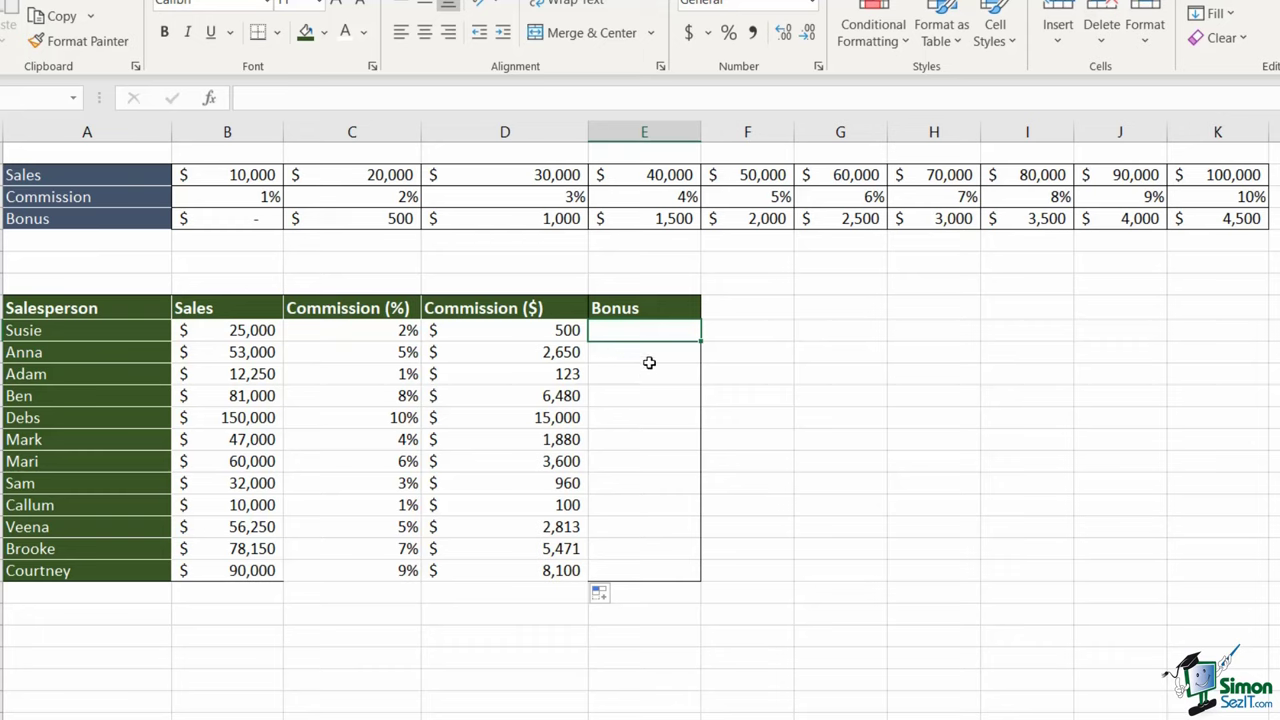
type("=")
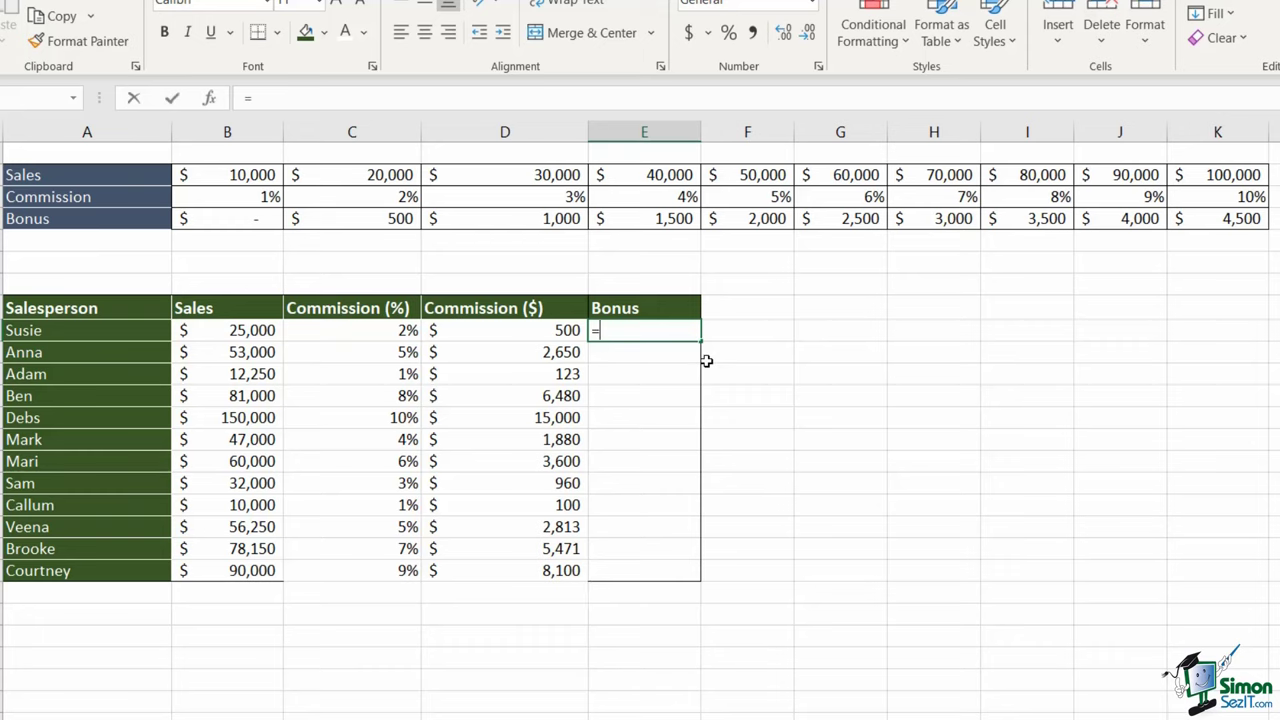
type("HLOOKUP(")
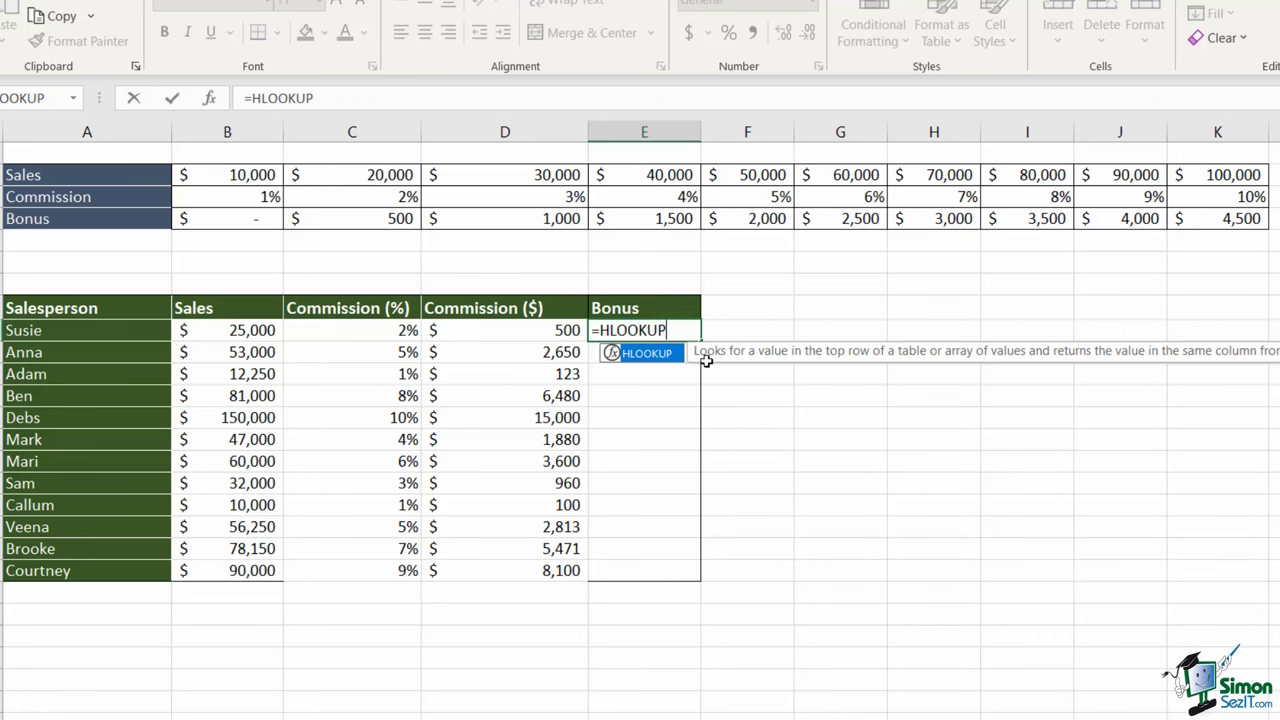
left_click(229, 330)
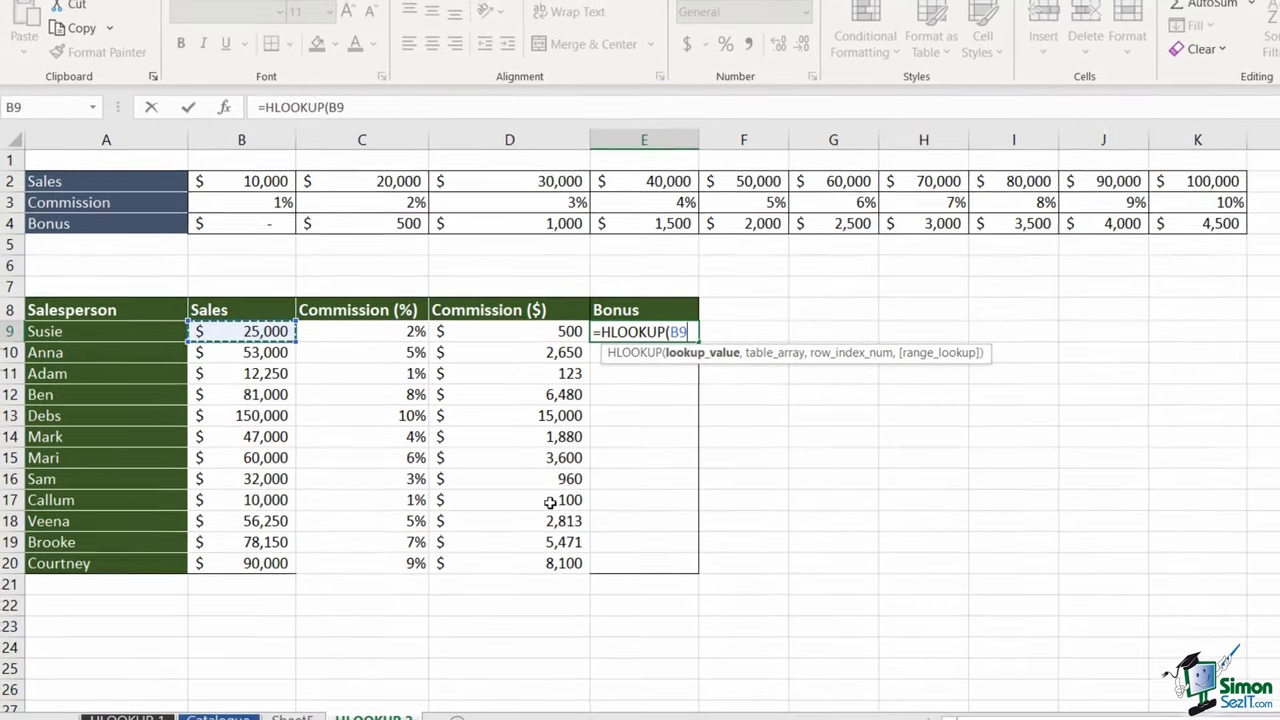
type(",")
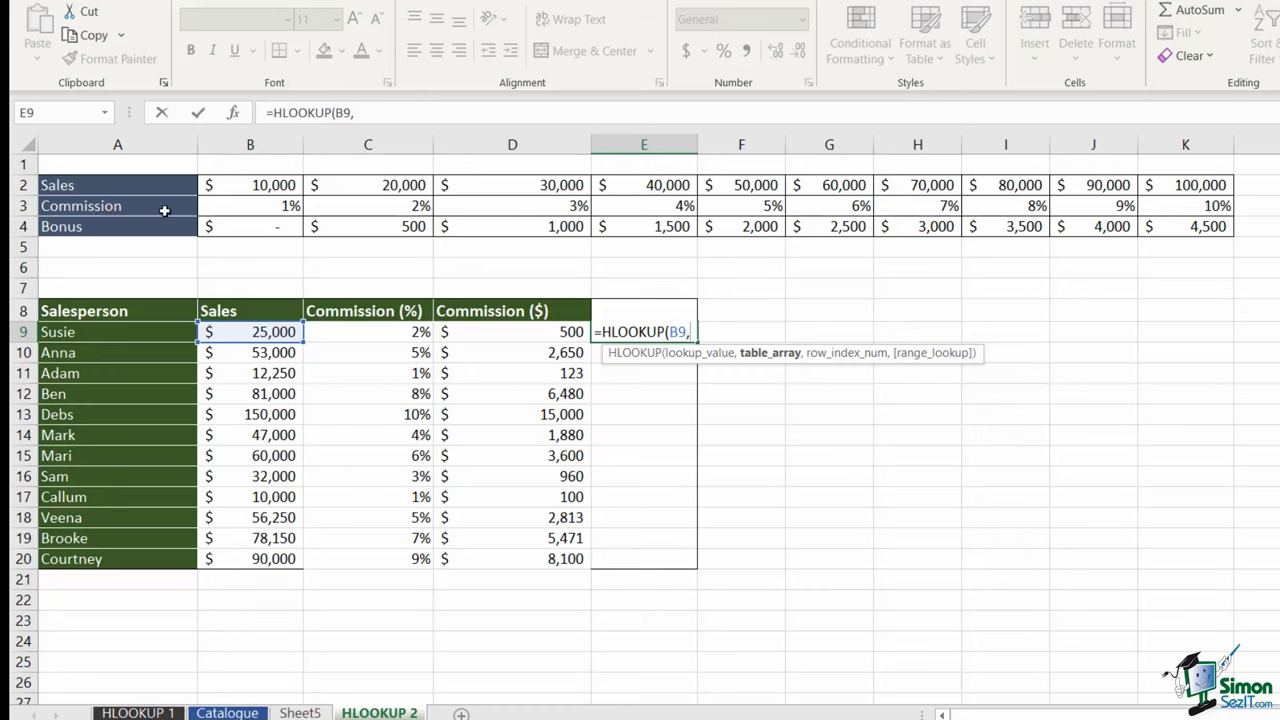
left_click_drag(18, 185, 19, 229)
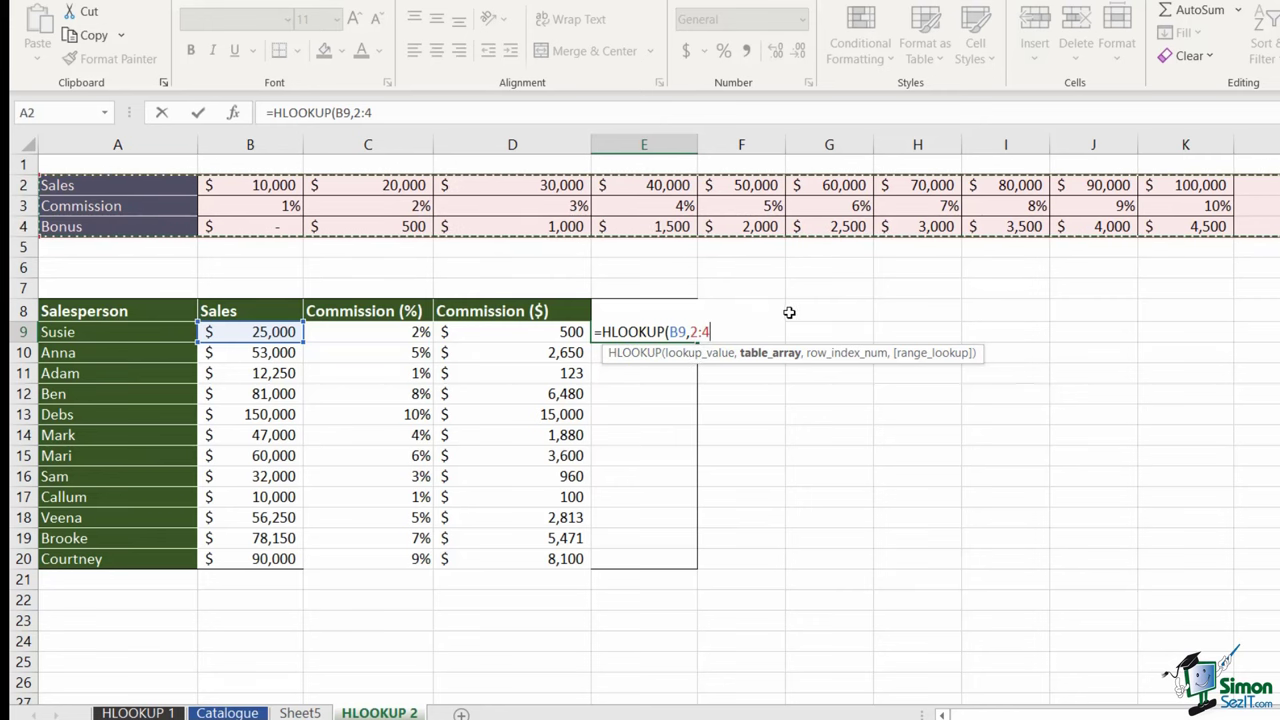
- Lock the table rows in E9's formula as $2:$4, and complete it with row index 3 and match type 1
left_click(697, 331)
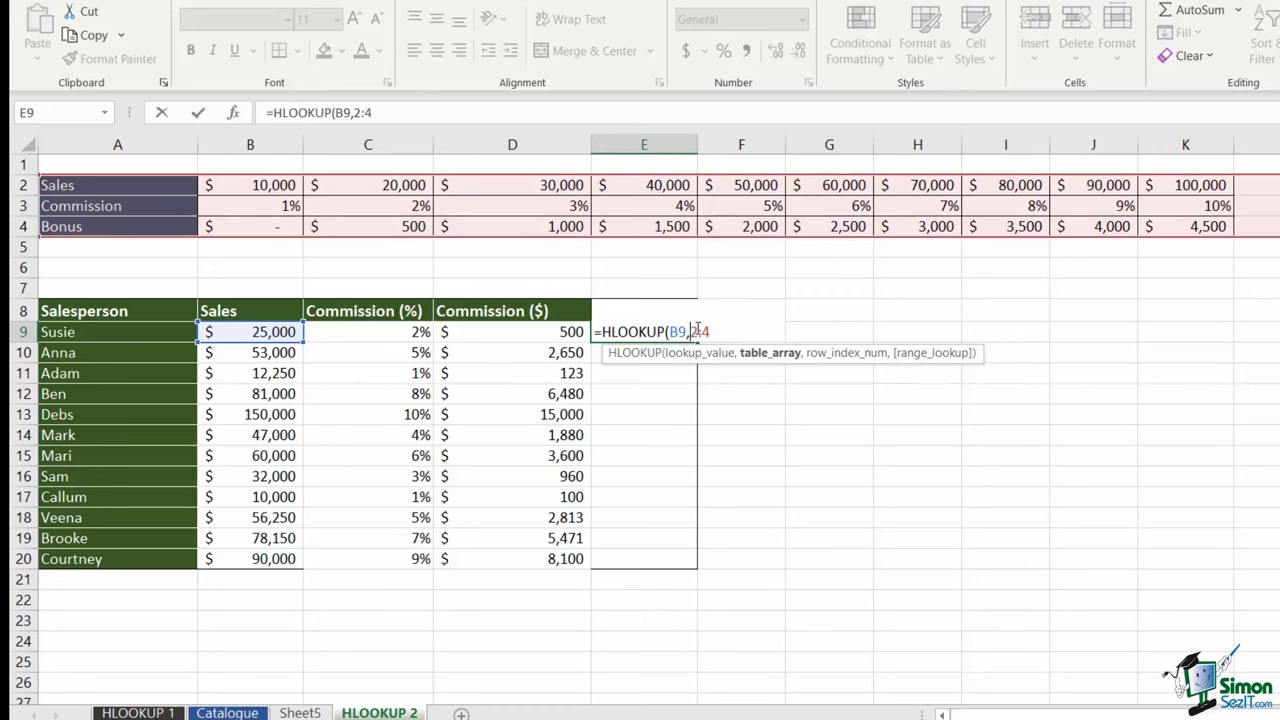
type("$2:")
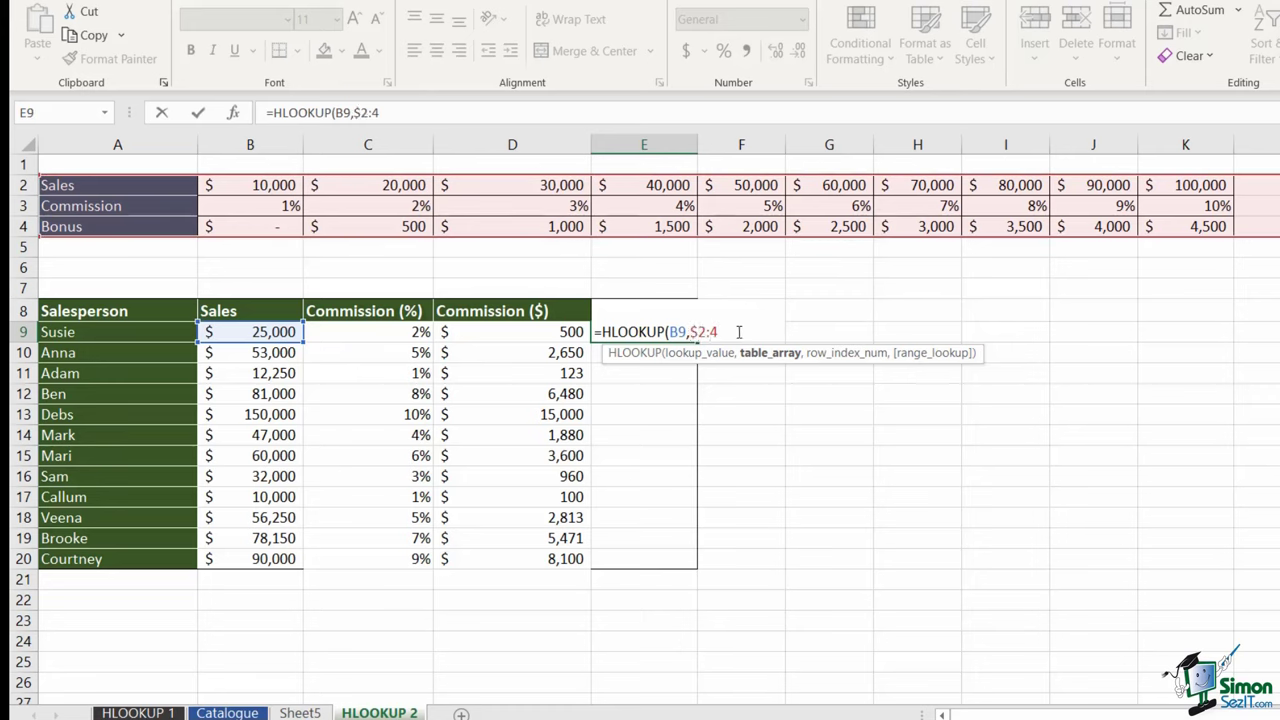
type("$4,")
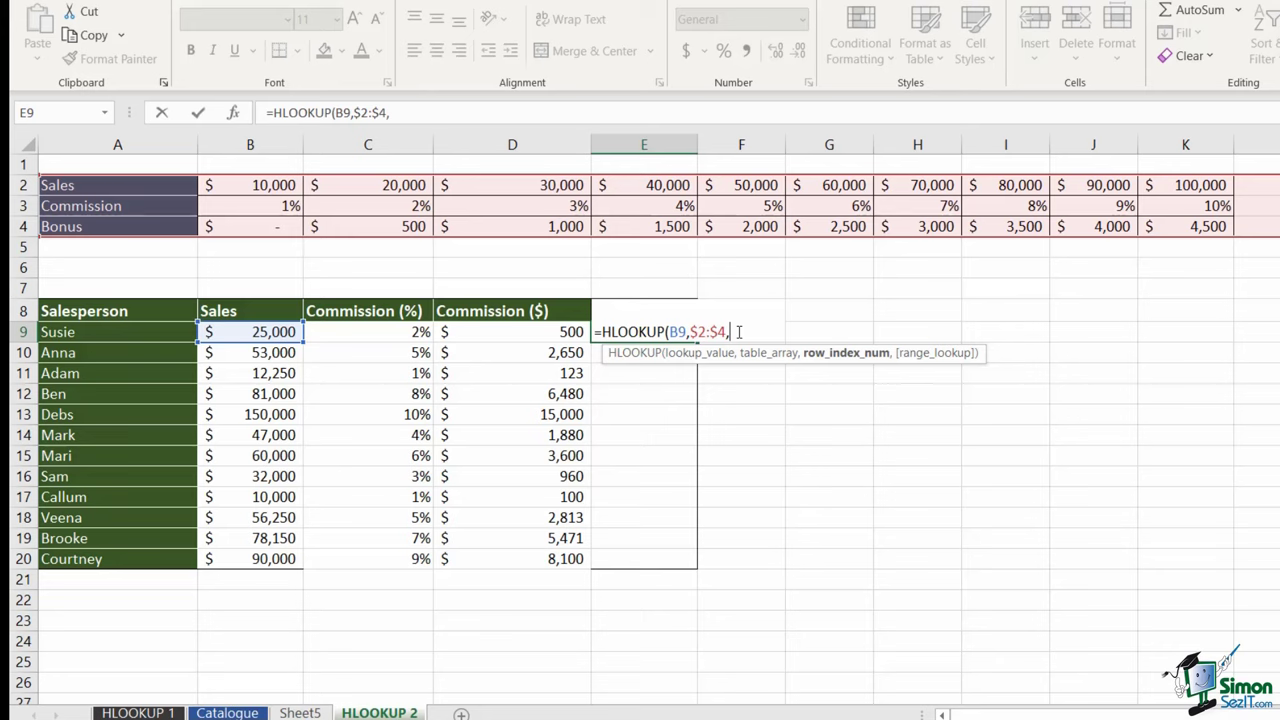
type("3,")
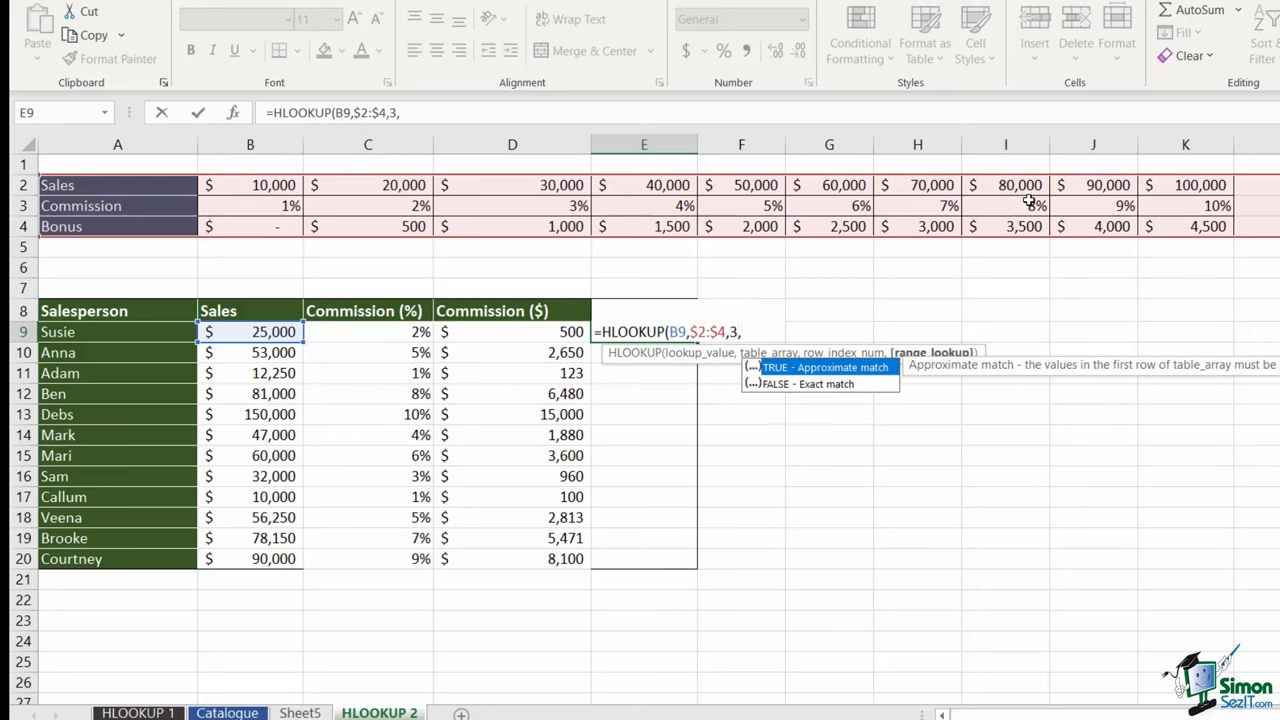
type("1)")
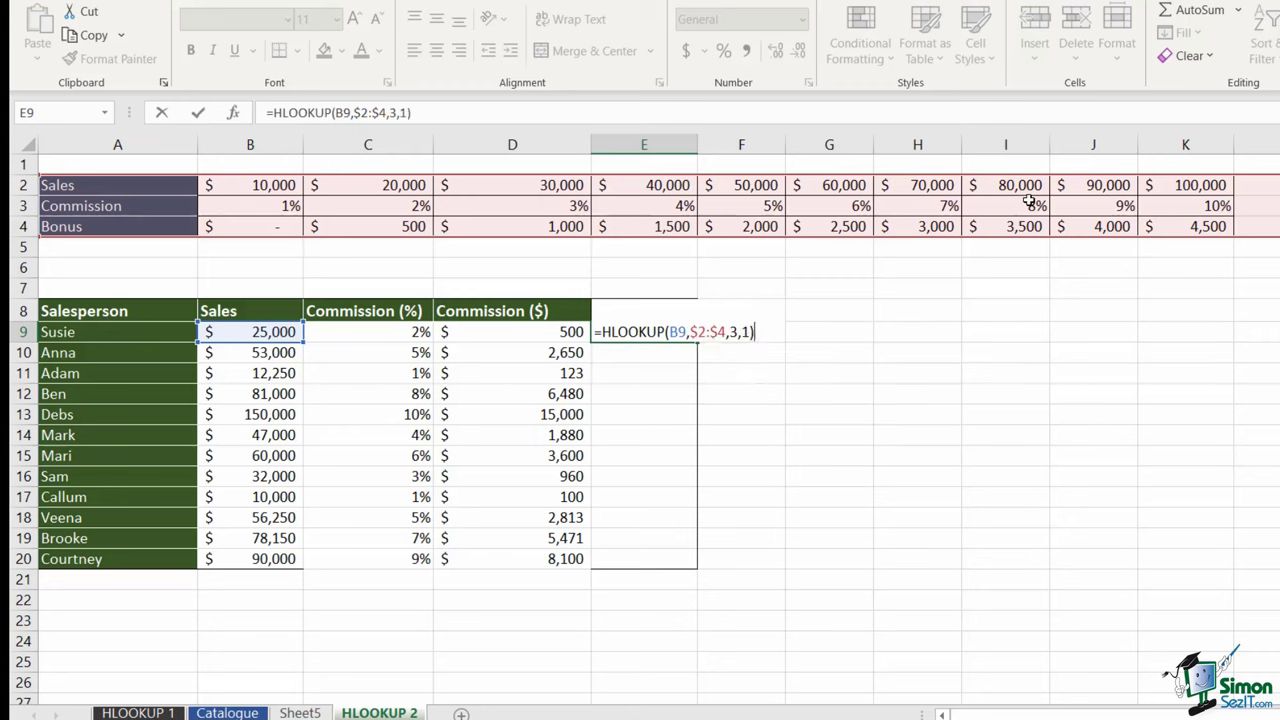
key("Return")
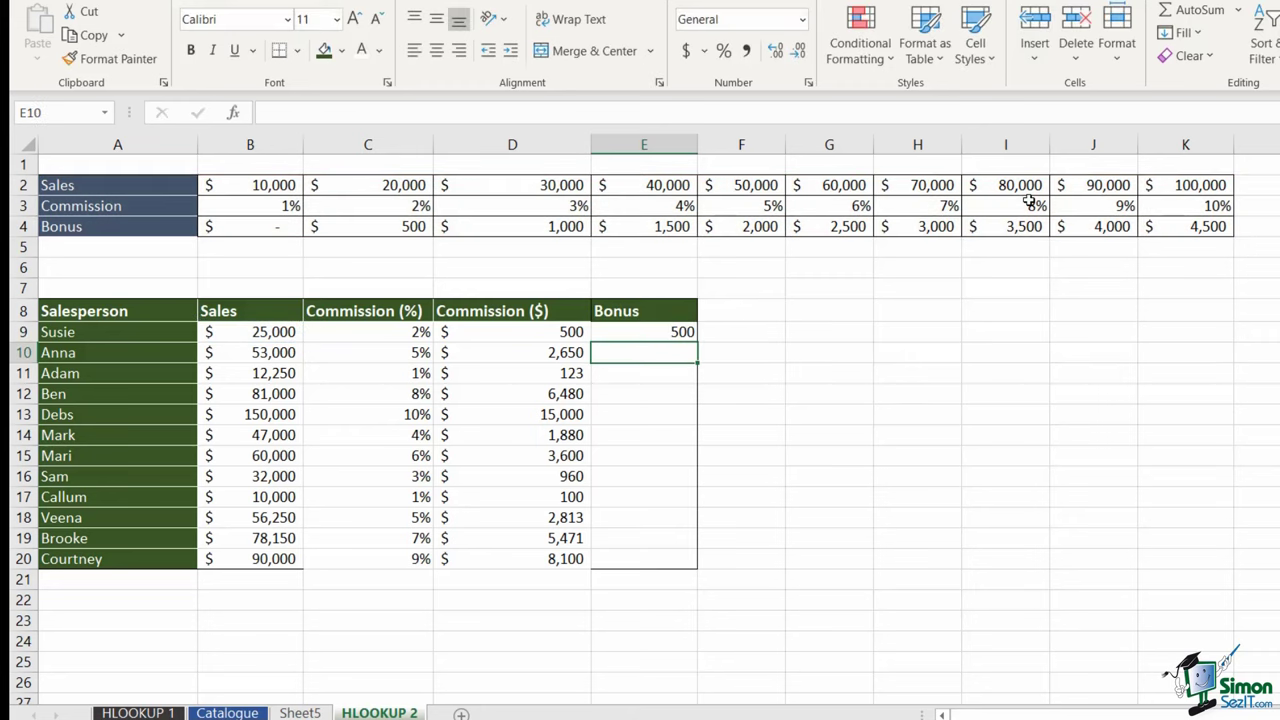
- Fill the Bonus formula from E9 down to E20 and apply the Accounting dollar format to those cells
left_click(668, 338)
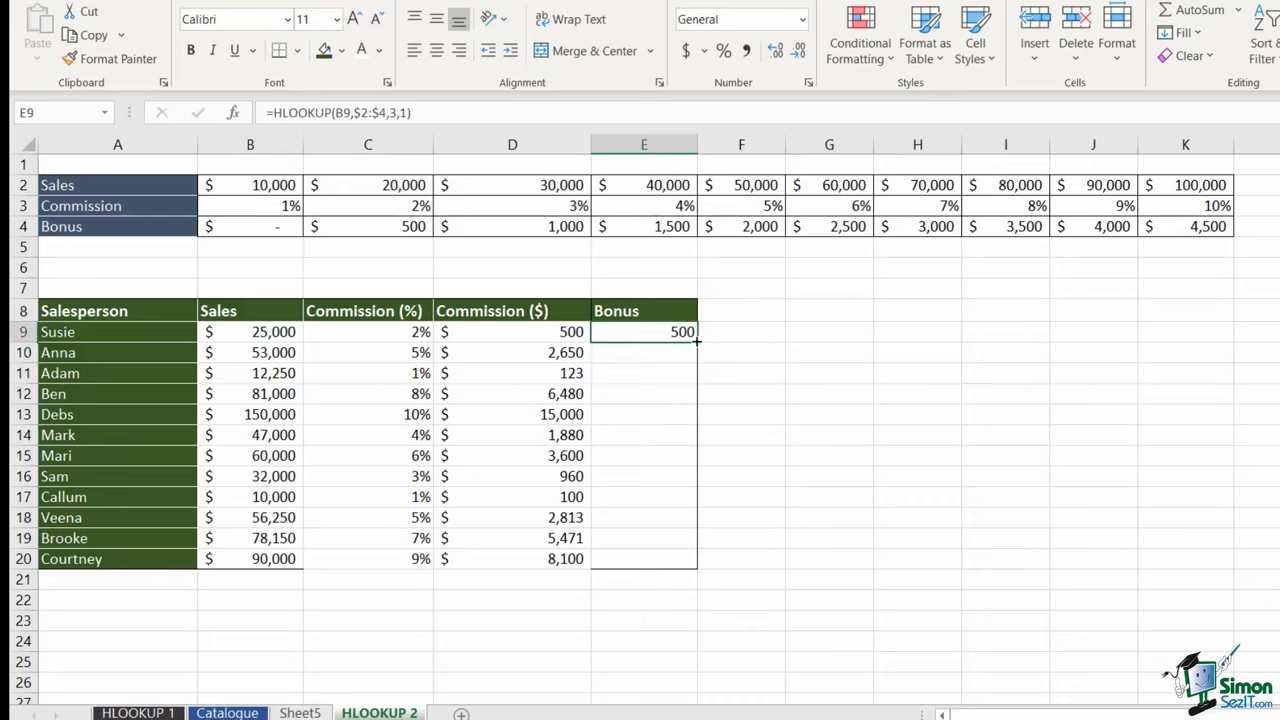
double_click(697, 341)
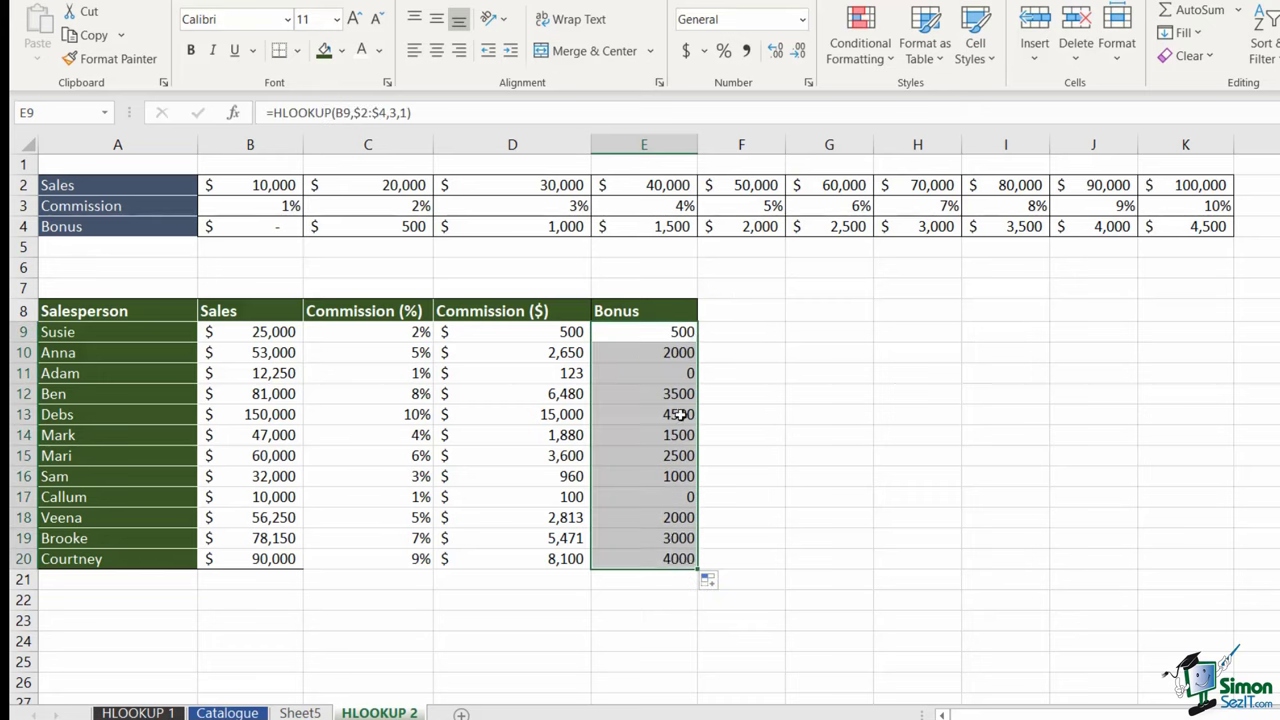
left_click(686, 50)
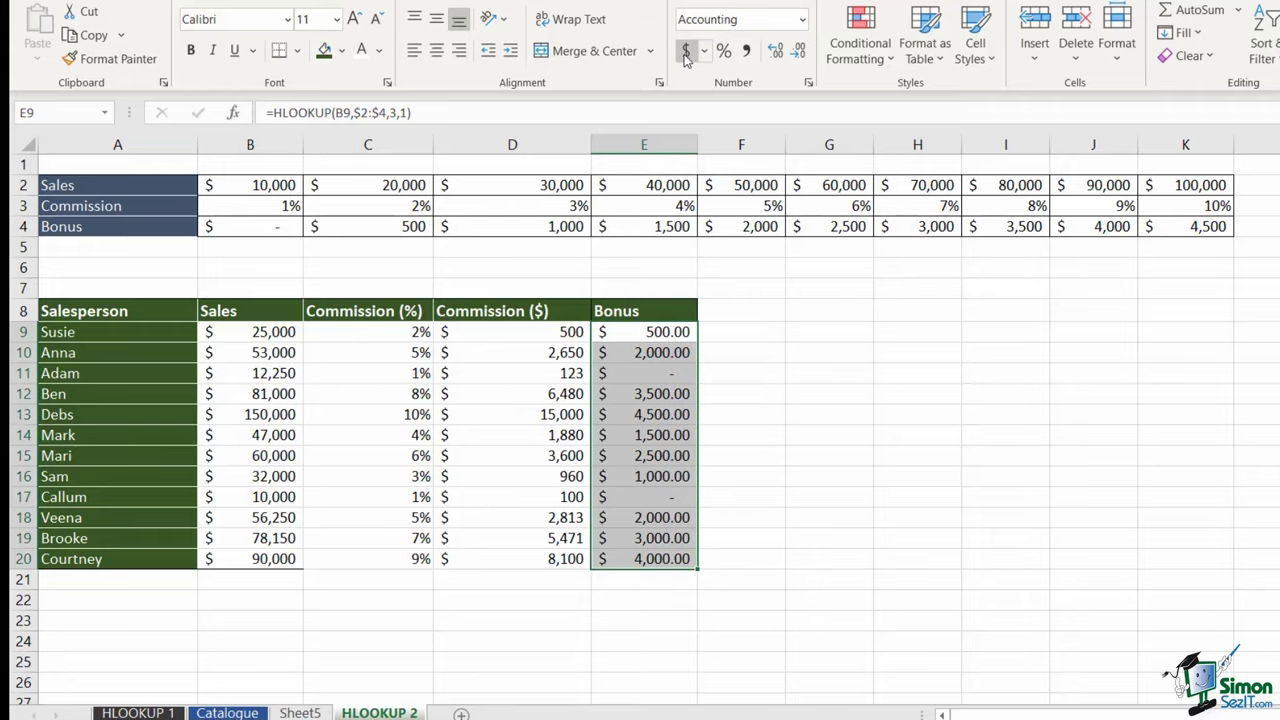
left_click(756, 67)
left_click(756, 67)
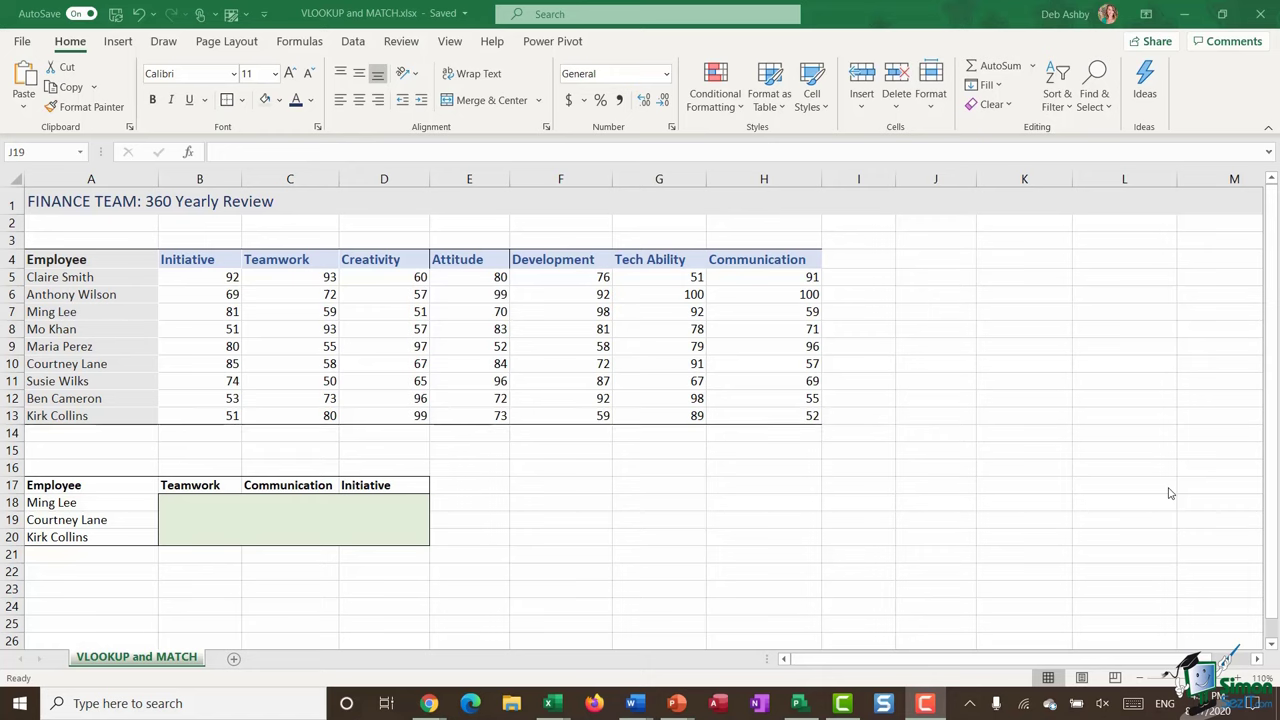
- In the VLOOKUP and MATCH workbook, examine the MATCH function's description among the Lookup & Reference functions
left_click(293, 44)
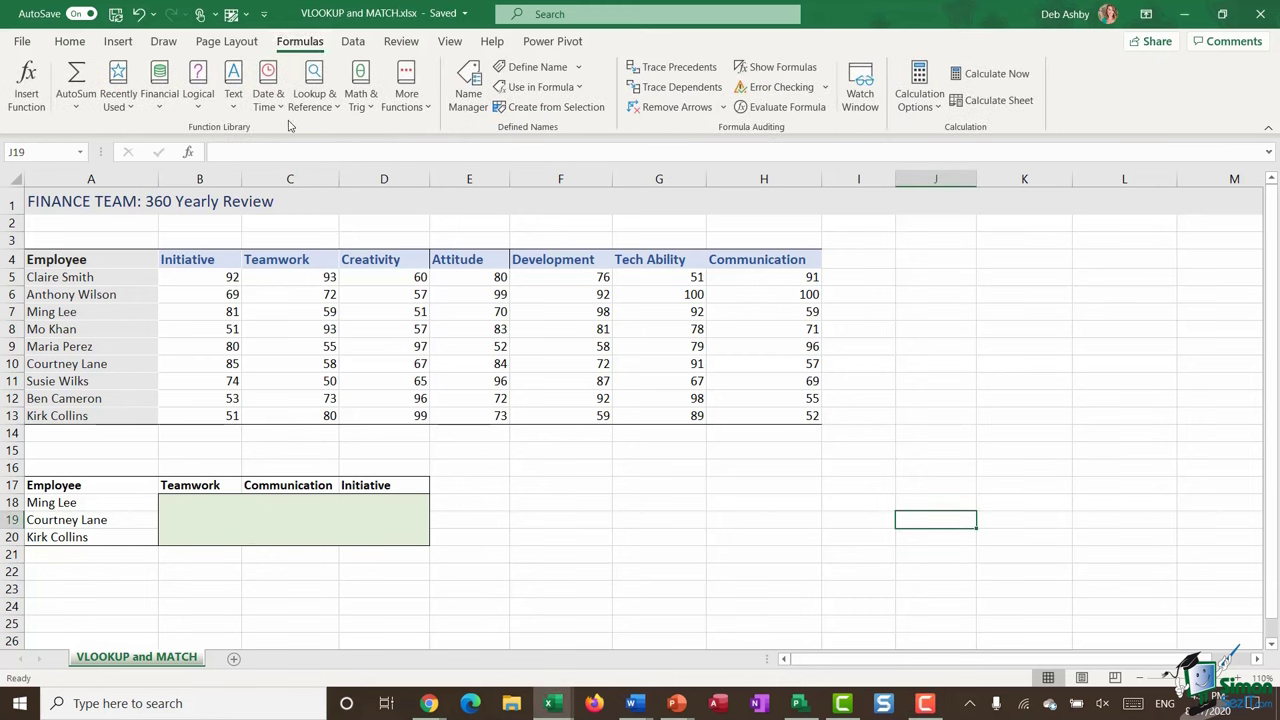
left_click(316, 100)
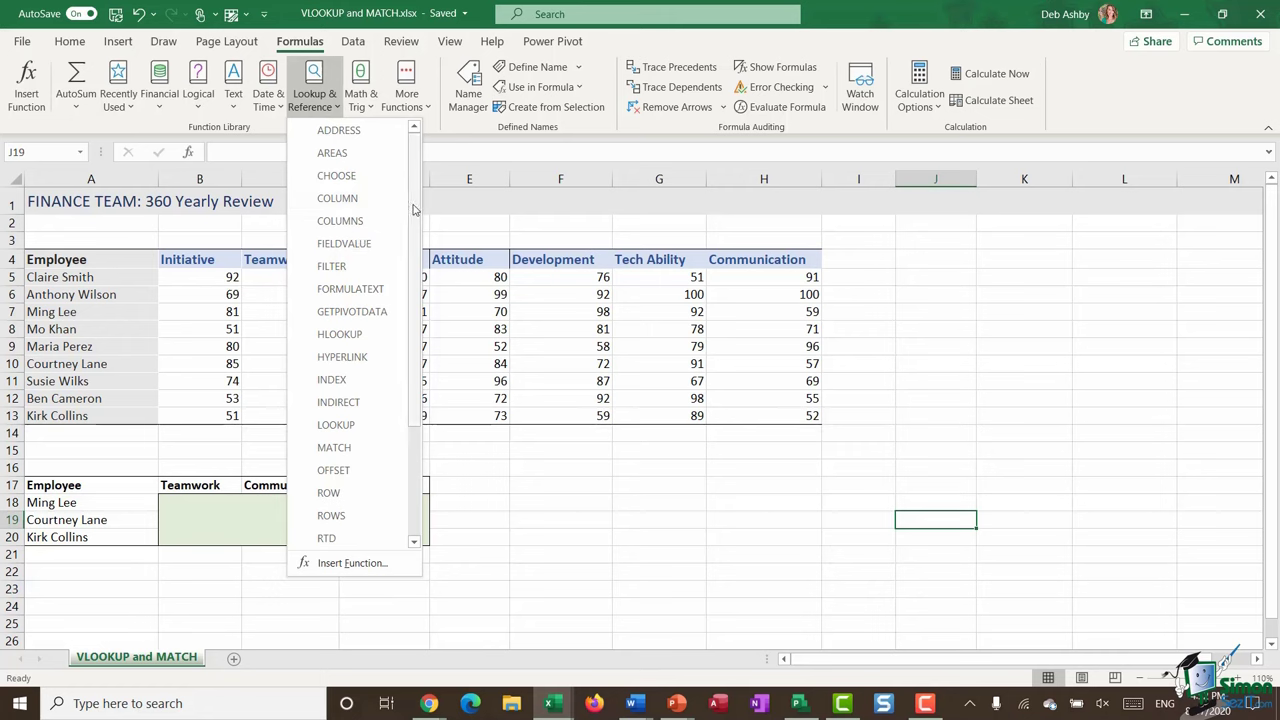
scroll(350, 309, "down", 3)
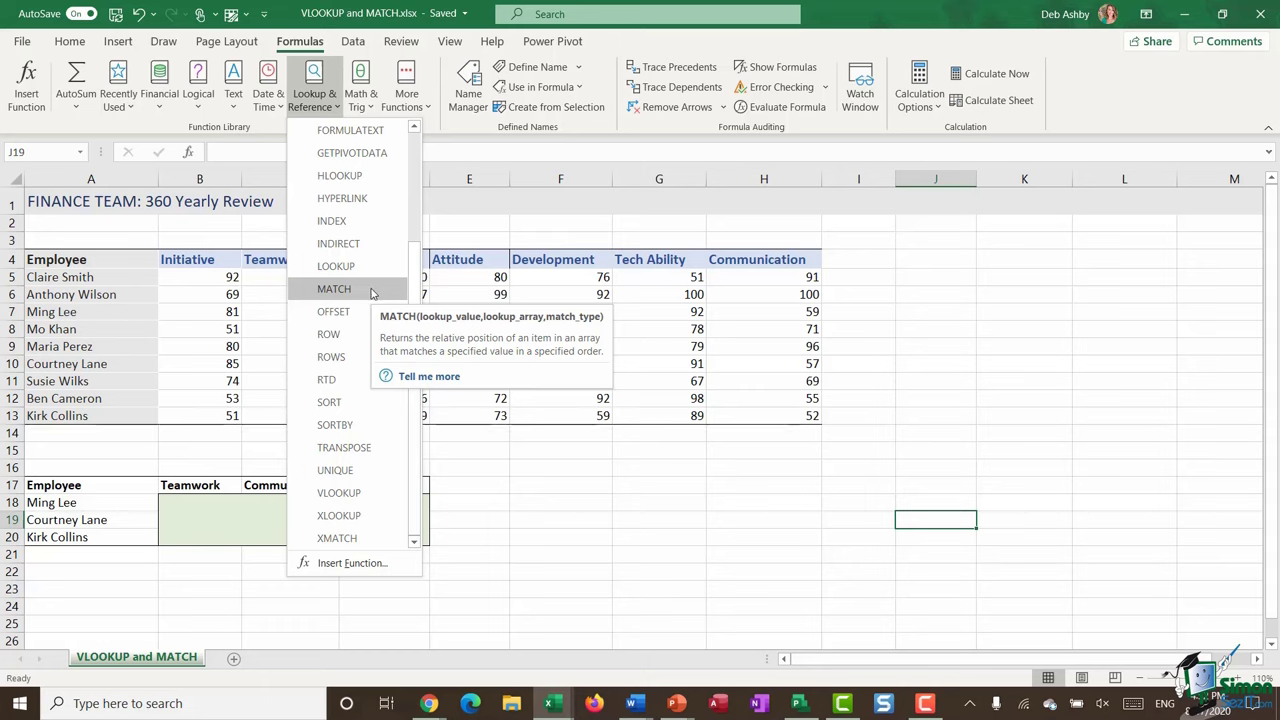
left_click(761, 294)
left_click(761, 294)
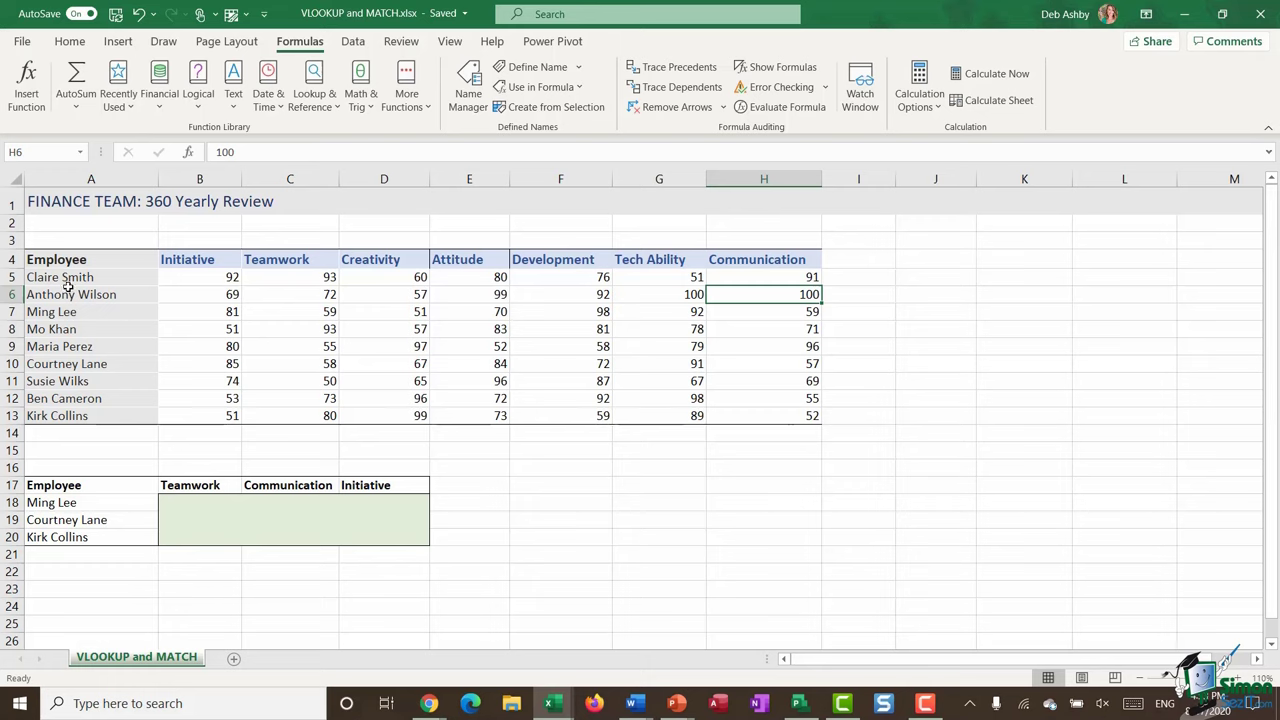
- Examine the employees, category headings and scores in the yearly review table, plus the employees and headings of the small table below it
left_click_drag(68, 284, 60, 416)
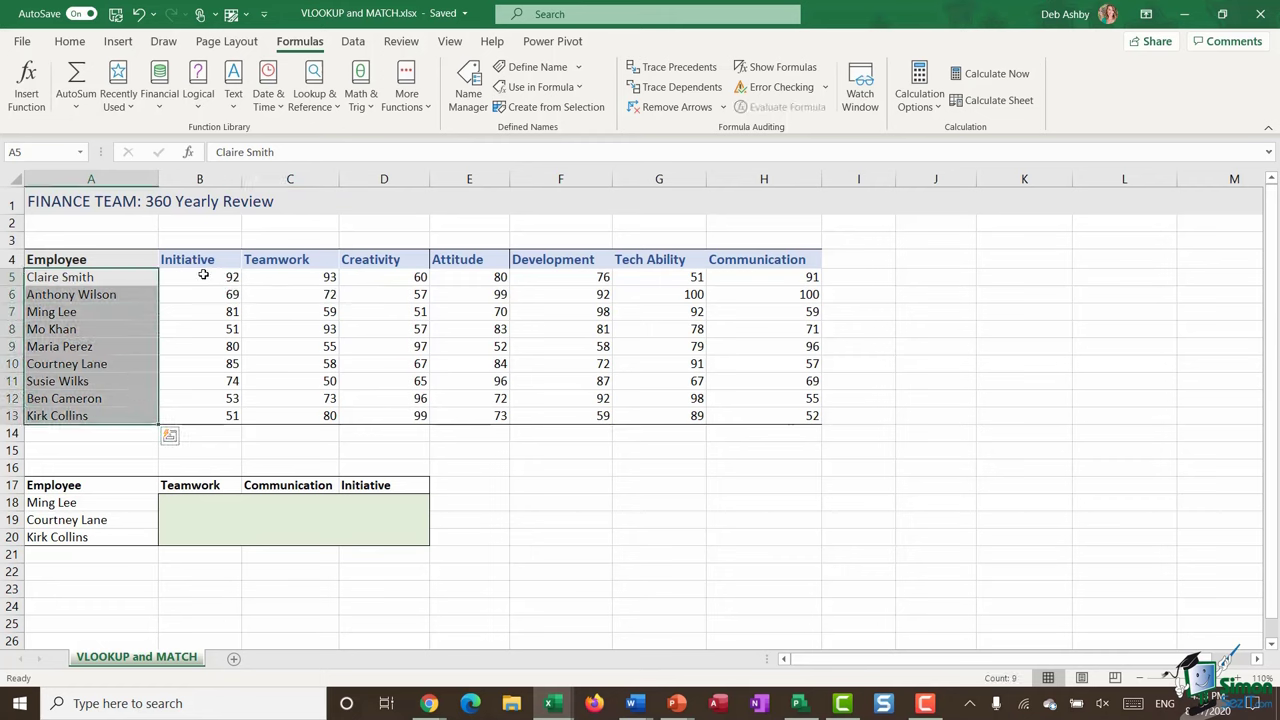
left_click_drag(180, 260, 774, 258)
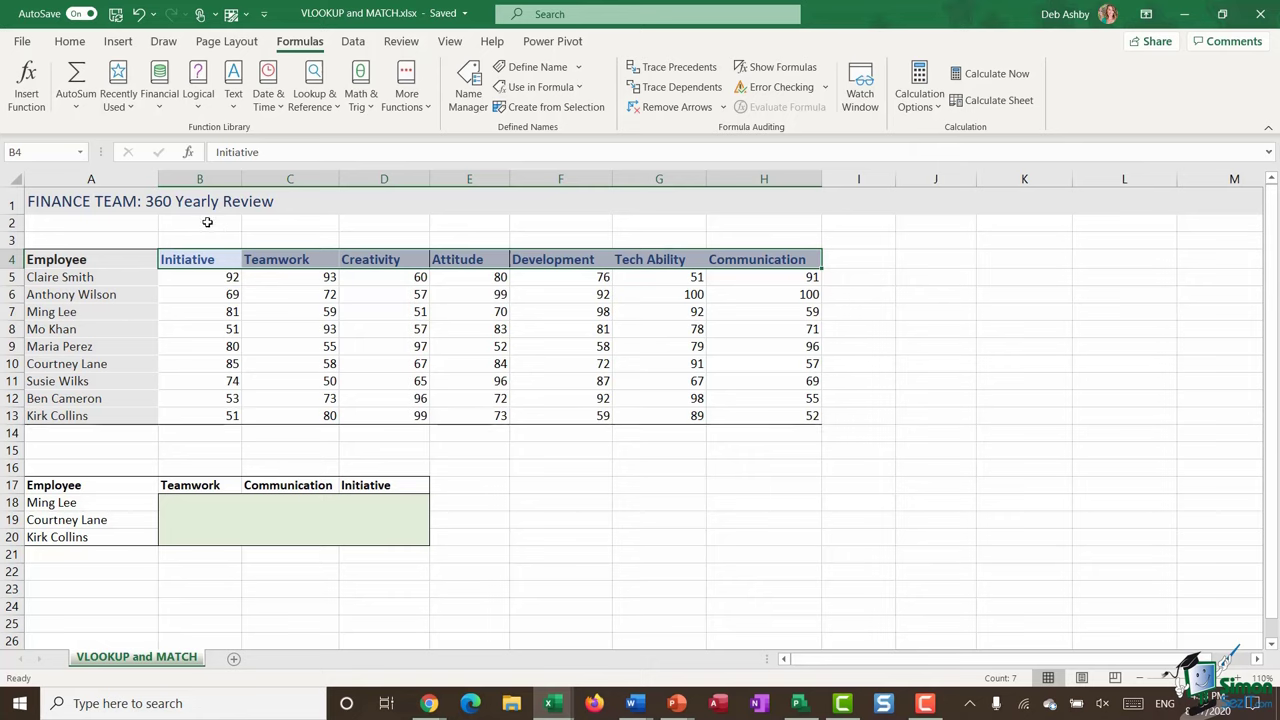
left_click(88, 282)
left_click_drag(87, 415, 88, 416)
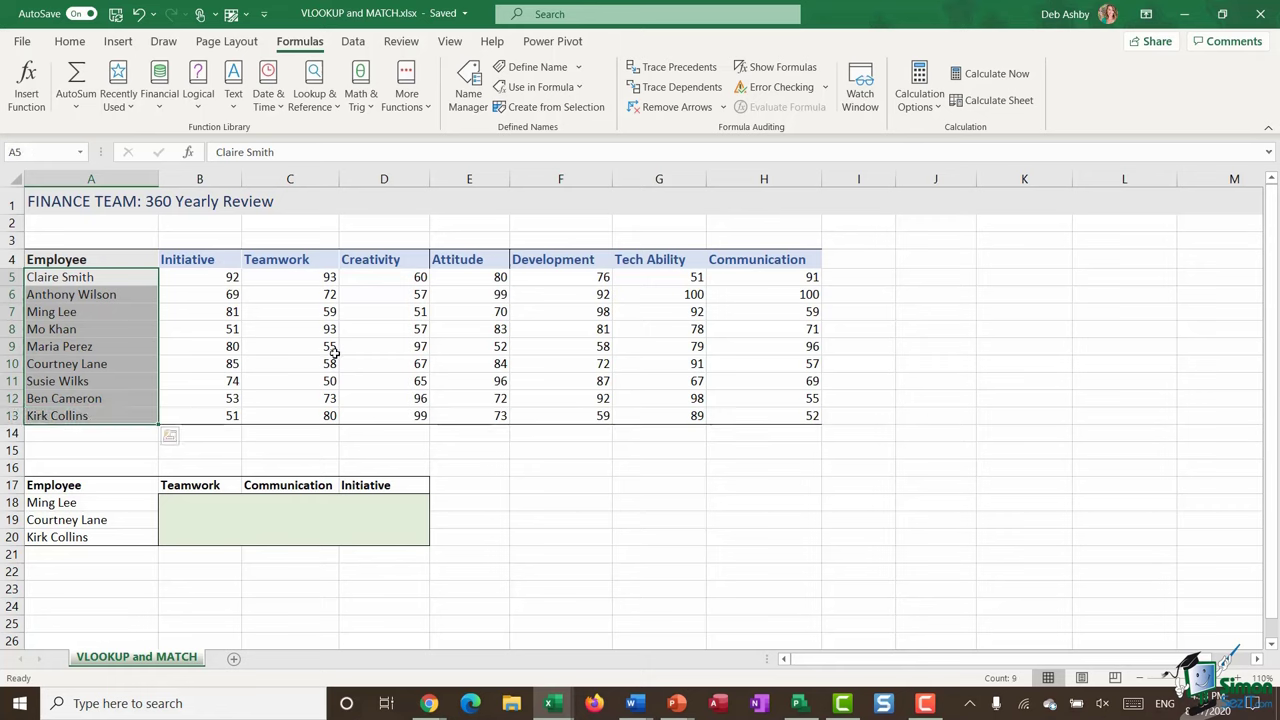
left_click(207, 277)
left_click(300, 279)
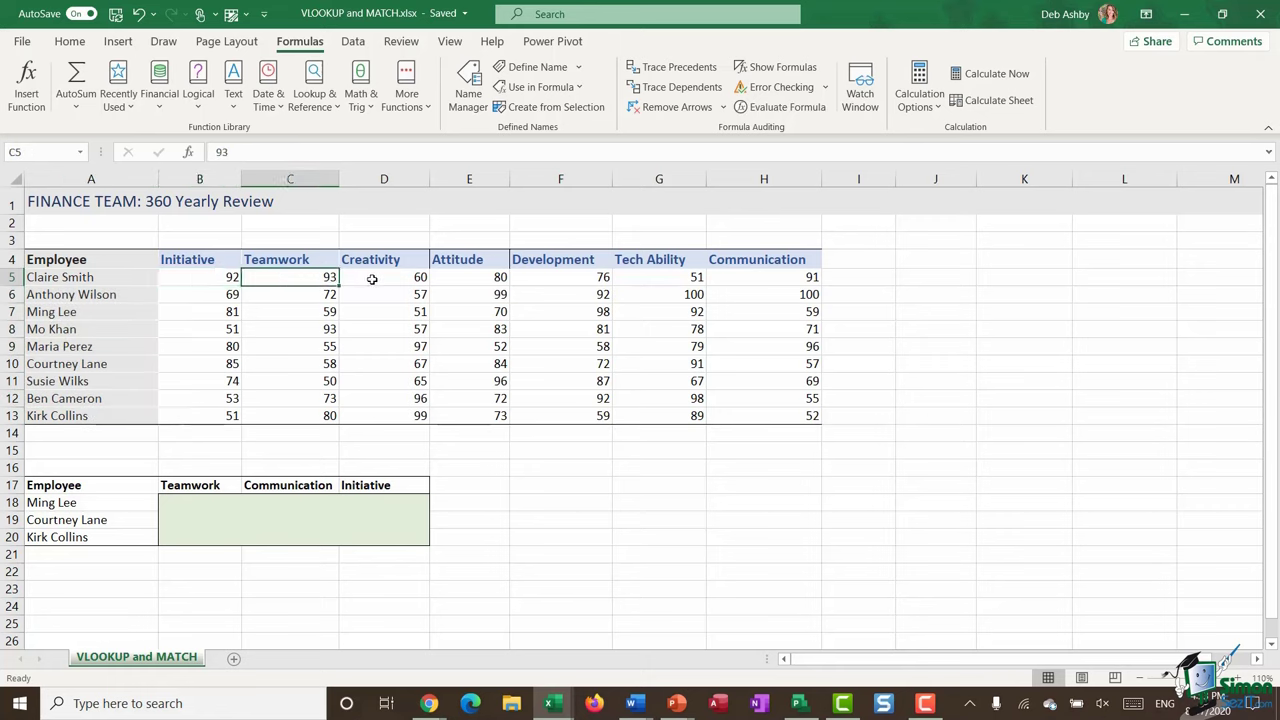
left_click(372, 279)
left_click(466, 278)
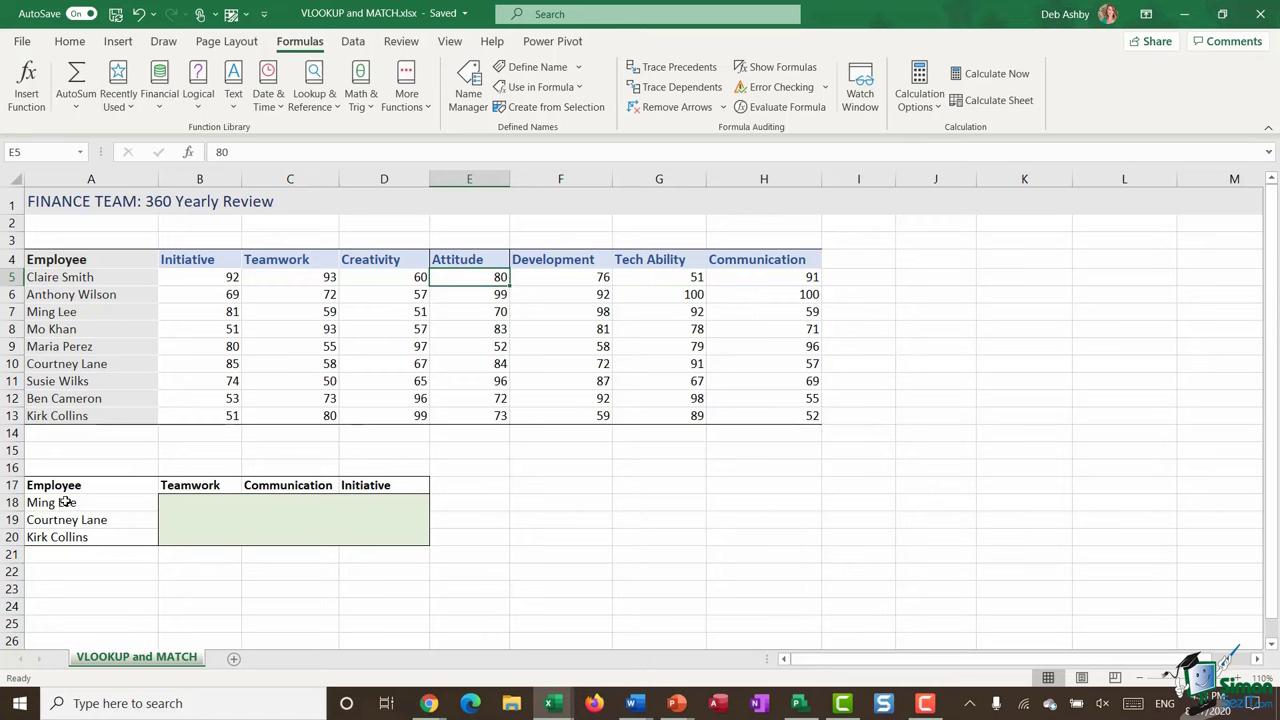
left_click_drag(65, 505, 70, 537)
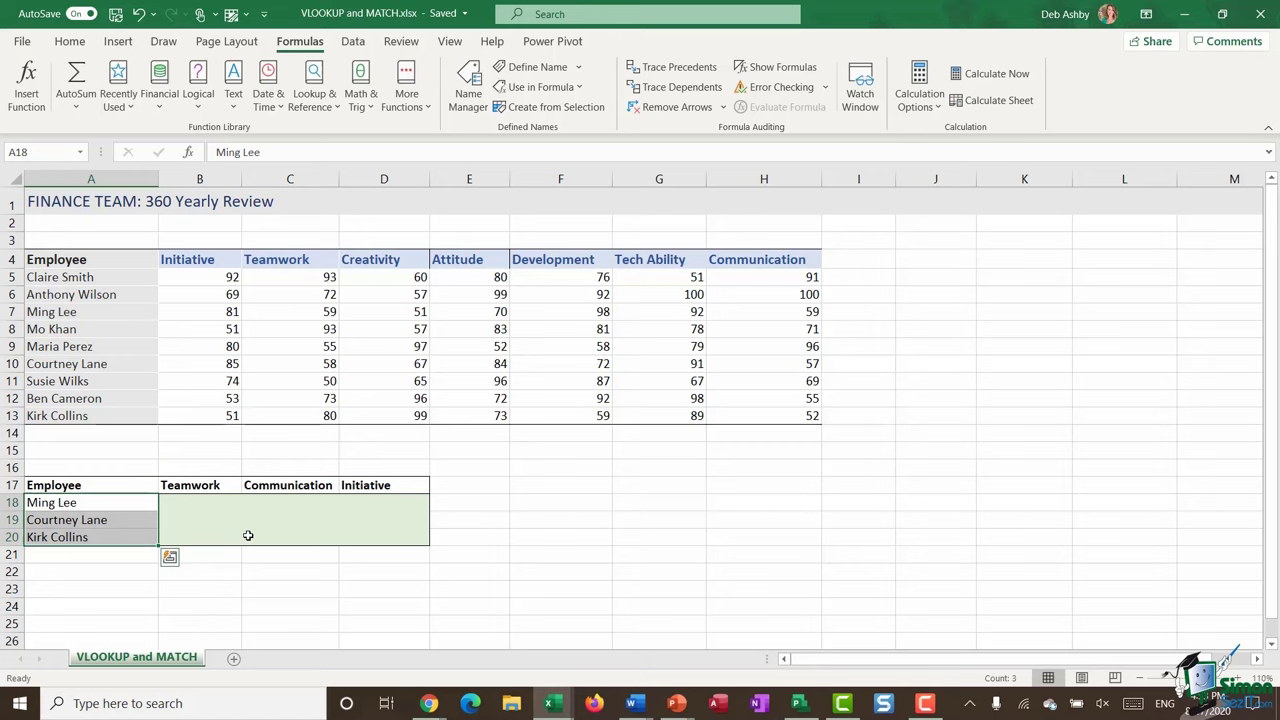
left_click_drag(190, 485, 362, 487)
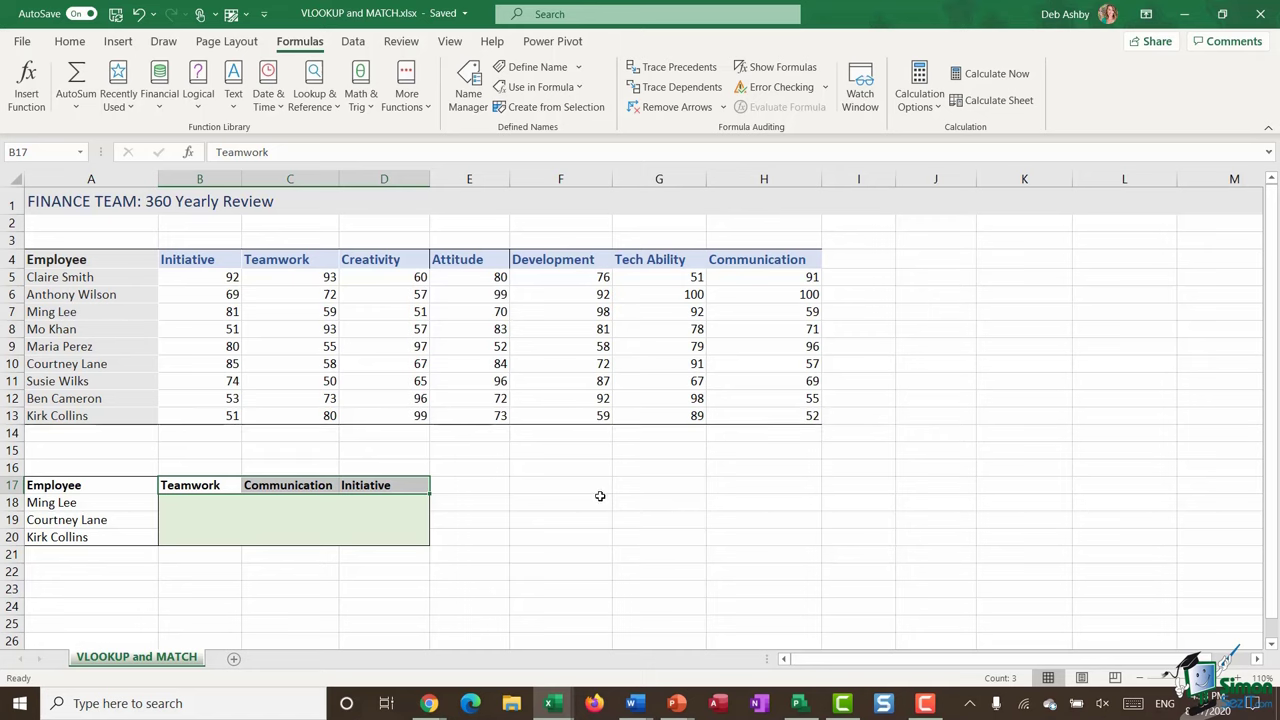
left_click_drag(110, 504, 115, 537)
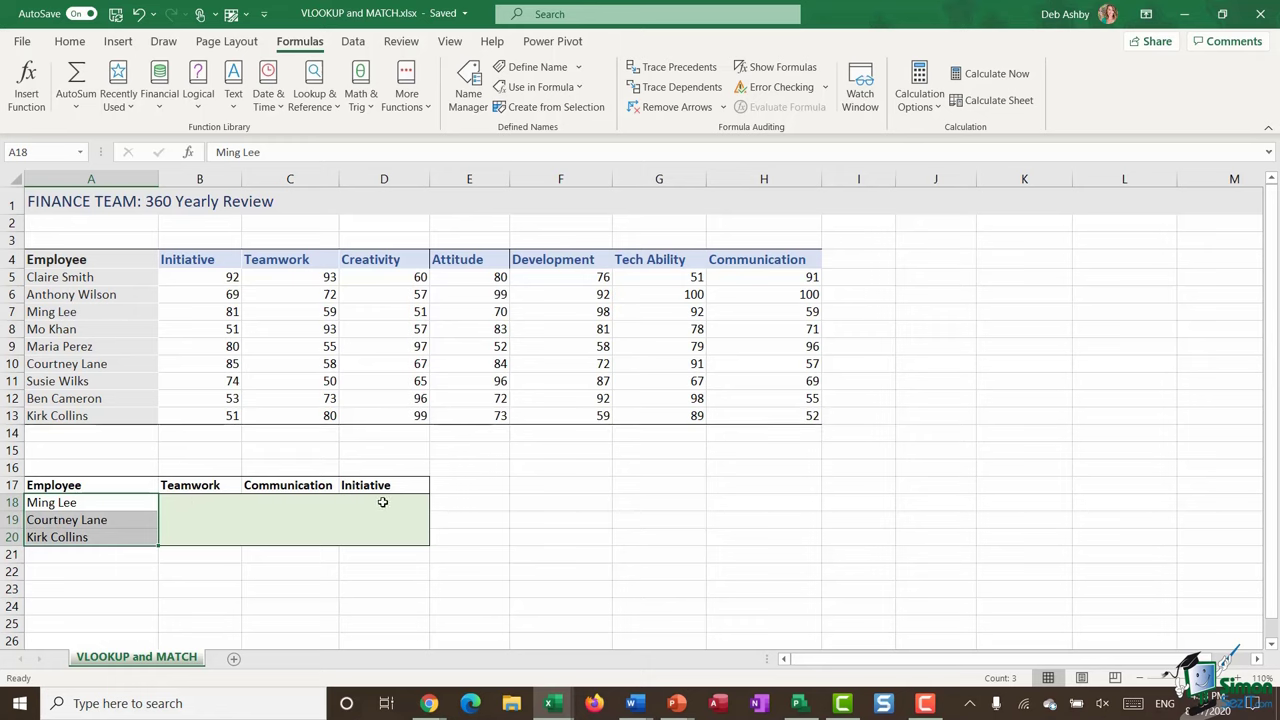
- Begin a VLOOKUP formula in Teamwork cell B18 with lookup value A18 and table array A4:H13
left_click(178, 509)
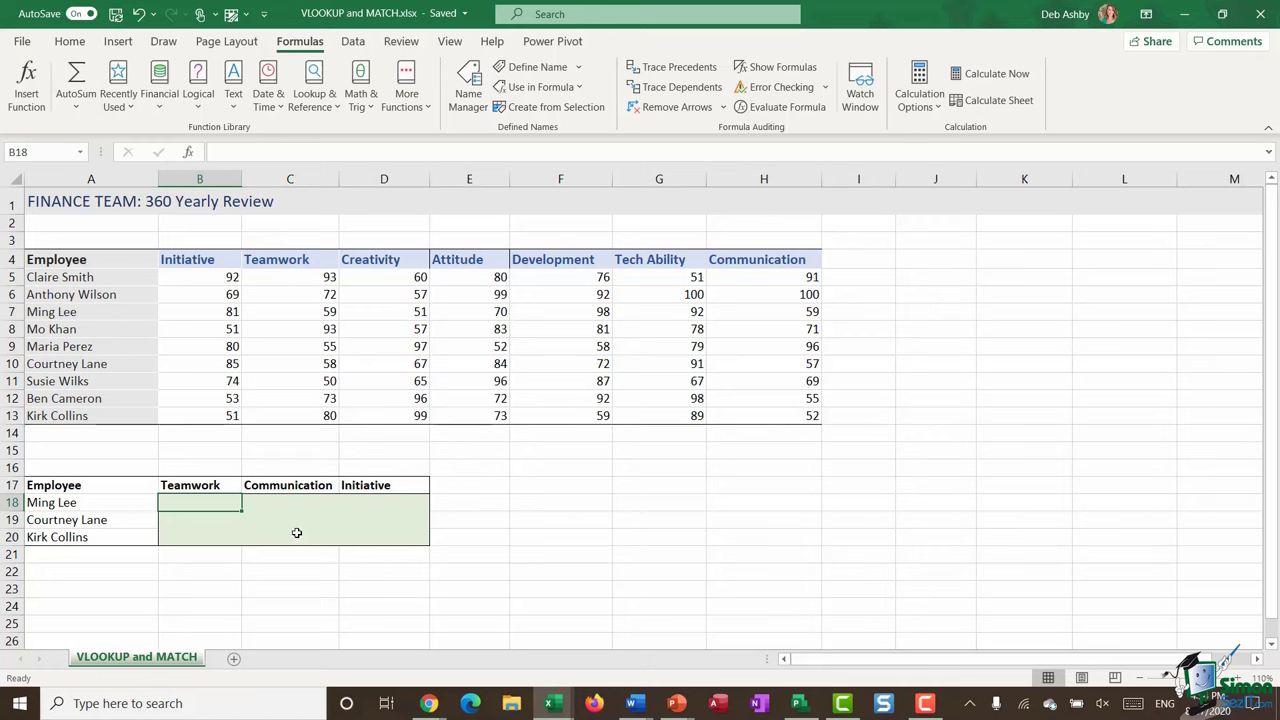
type("=")
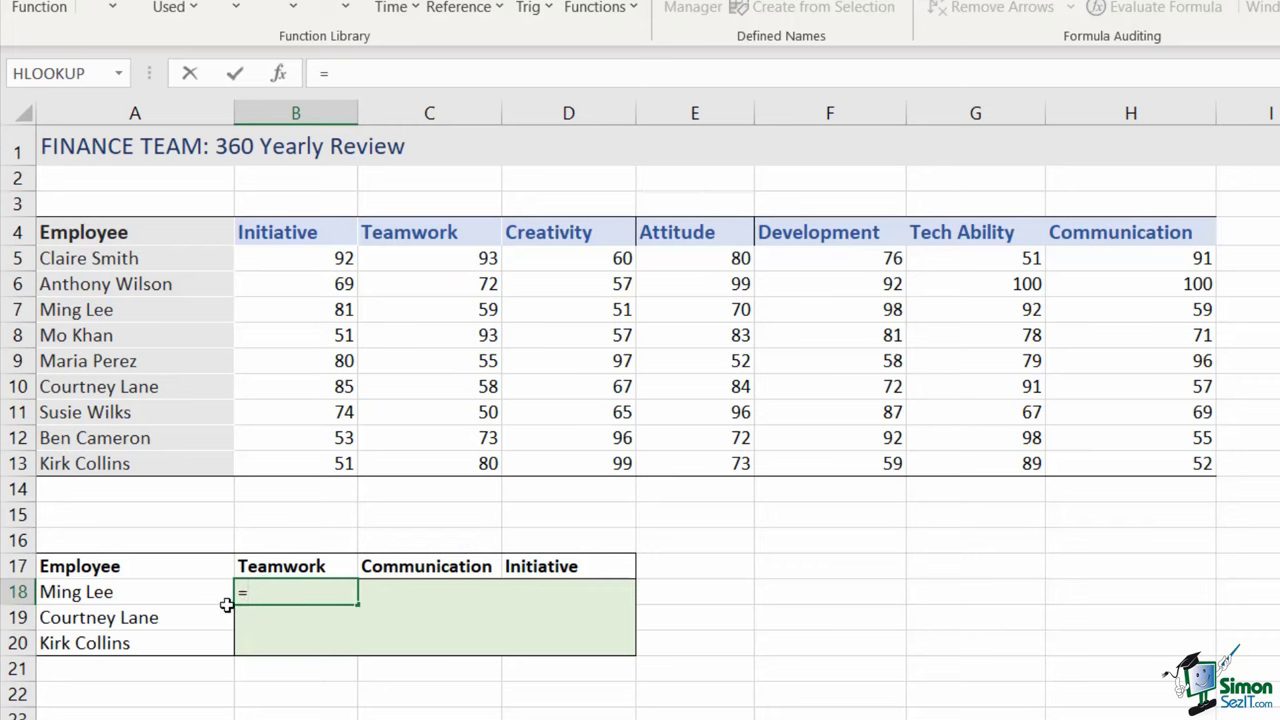
left_click(357, 76)
type("VLOOKUP")
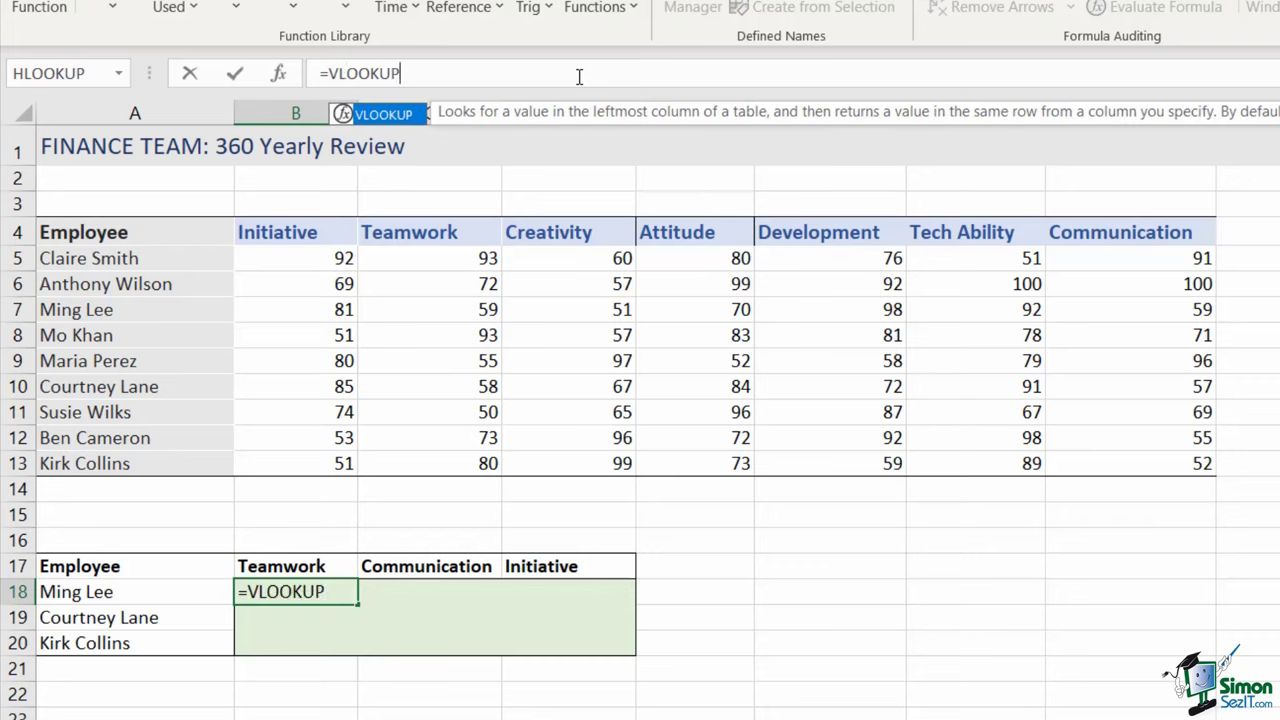
type("(")
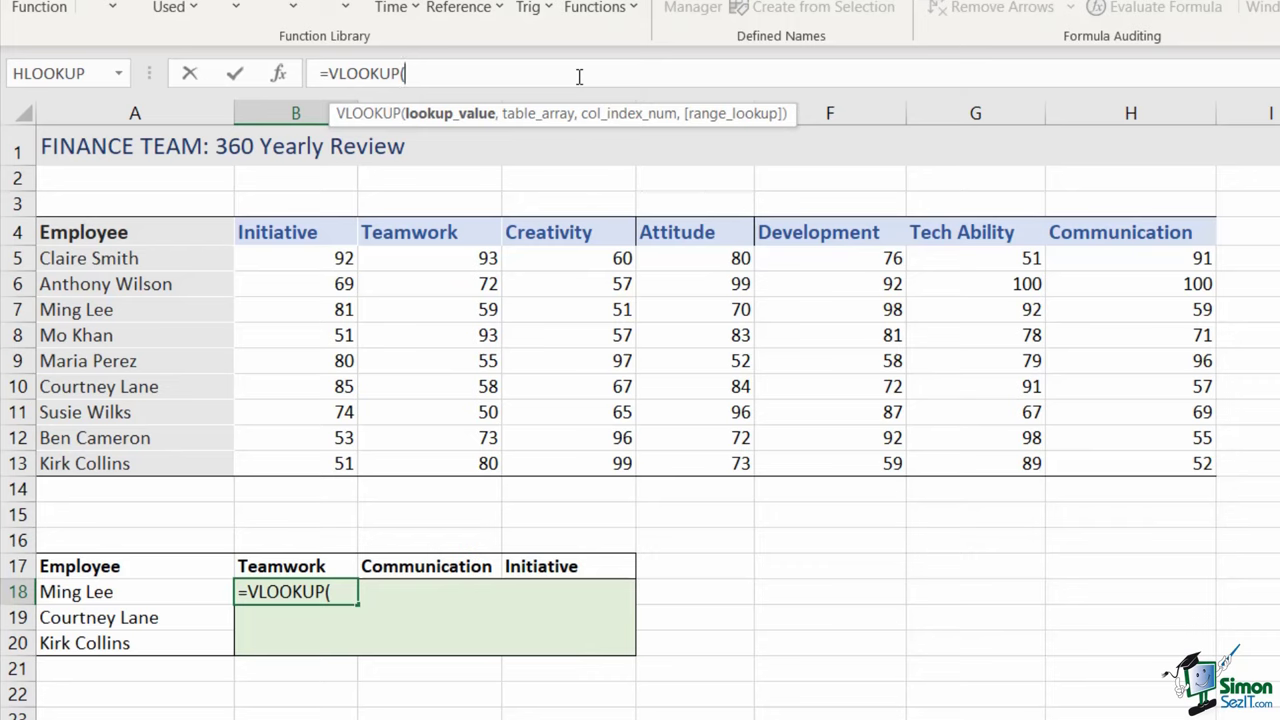
left_click(115, 598)
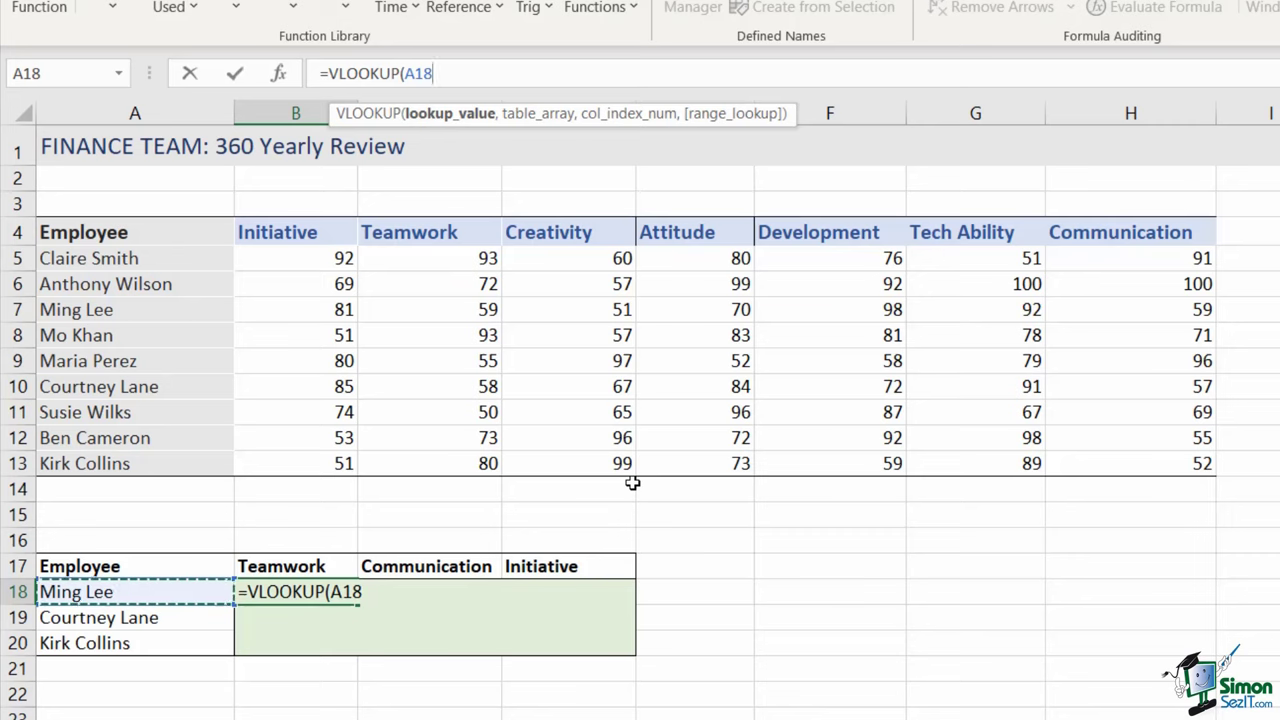
type(",")
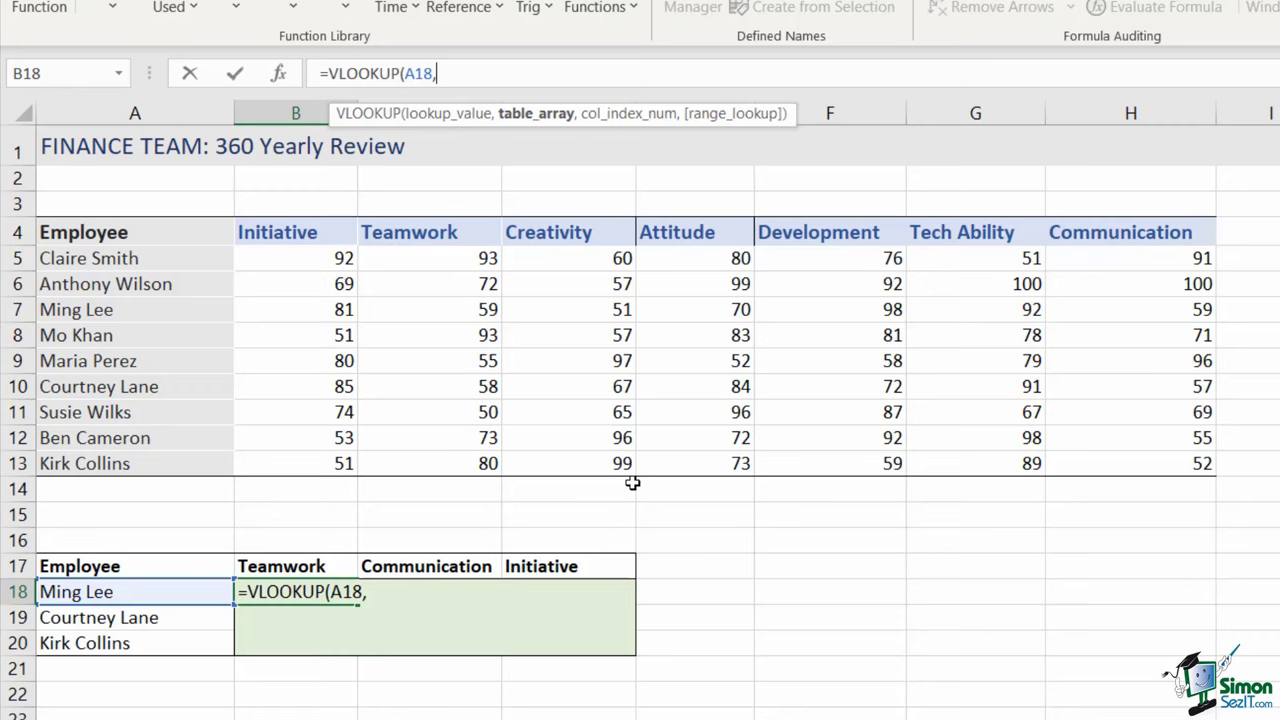
left_click_drag(93, 229, 1190, 455)
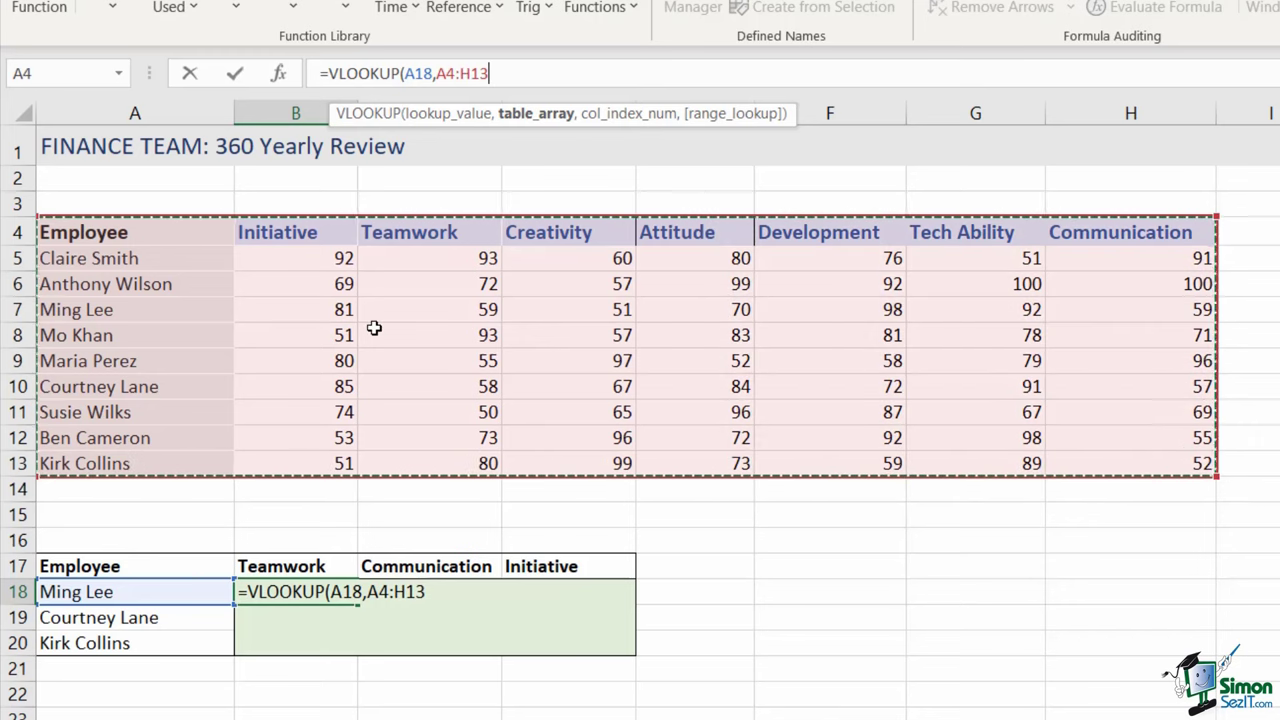
- Lock the table array in B18's formula as $A$4:$H$13, and complete it with column index 3 and FALSE
left_click(448, 71)
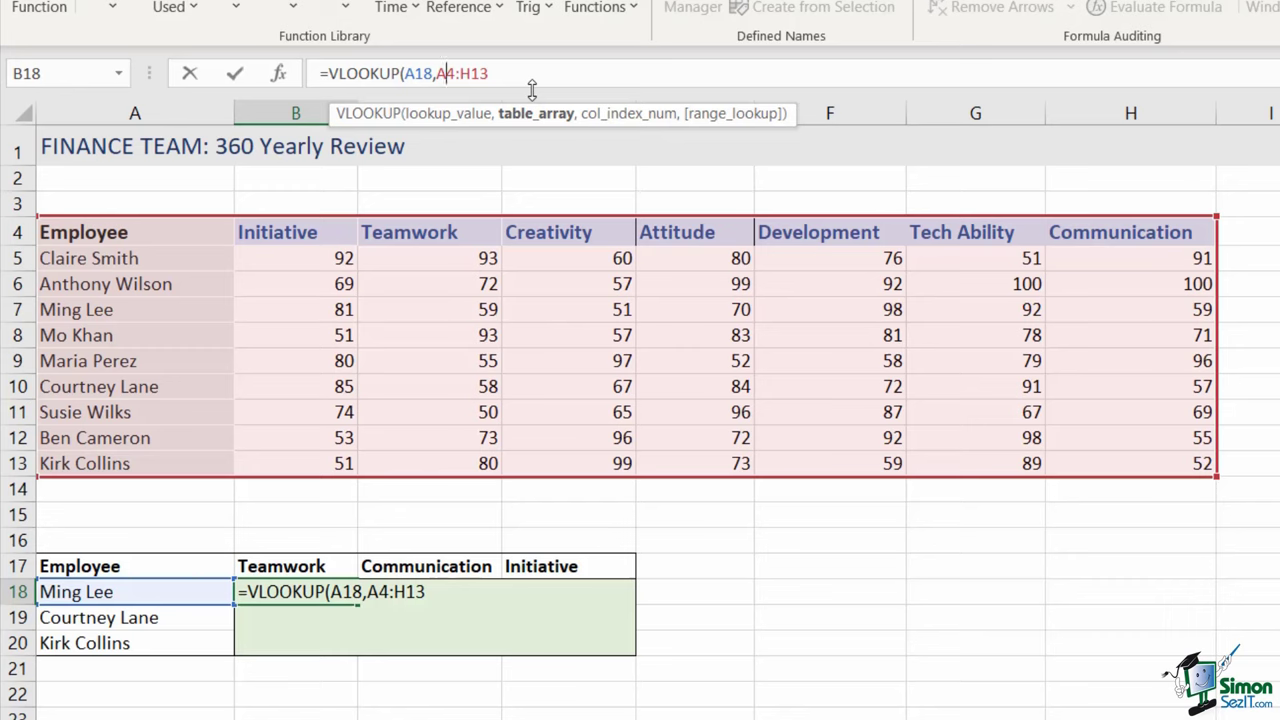
key("F4")
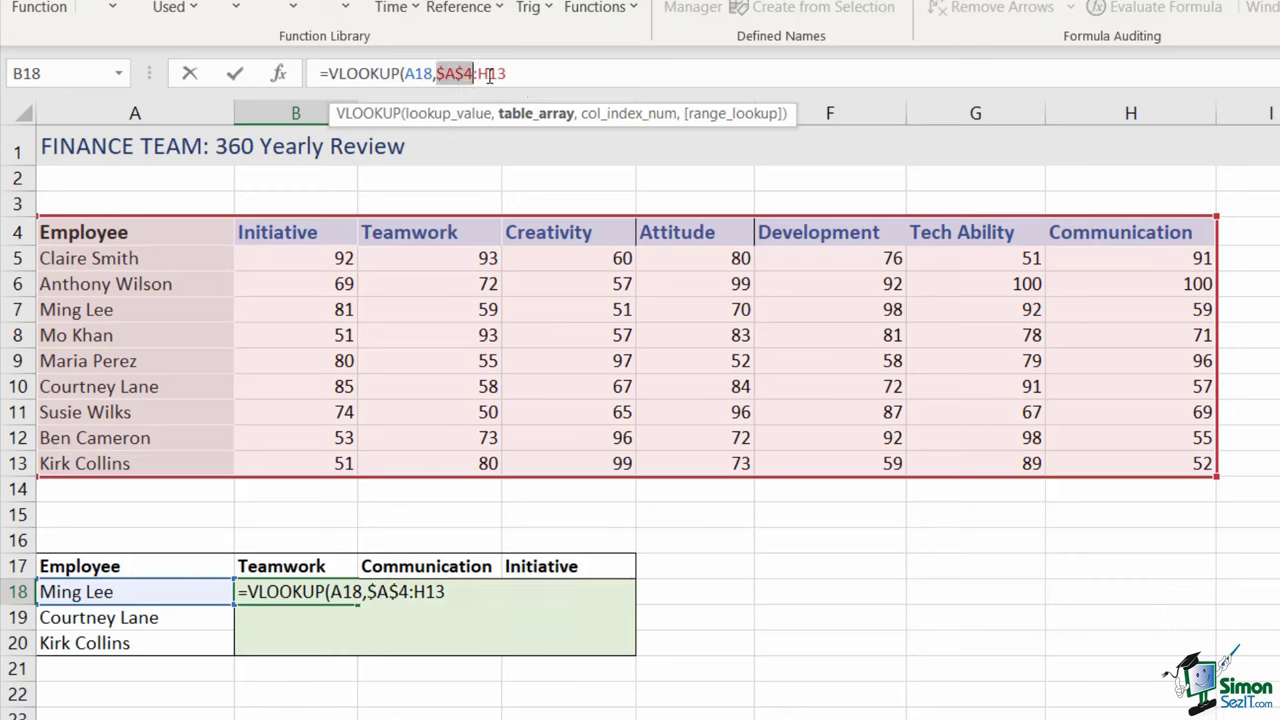
left_click(490, 85)
key("F4")
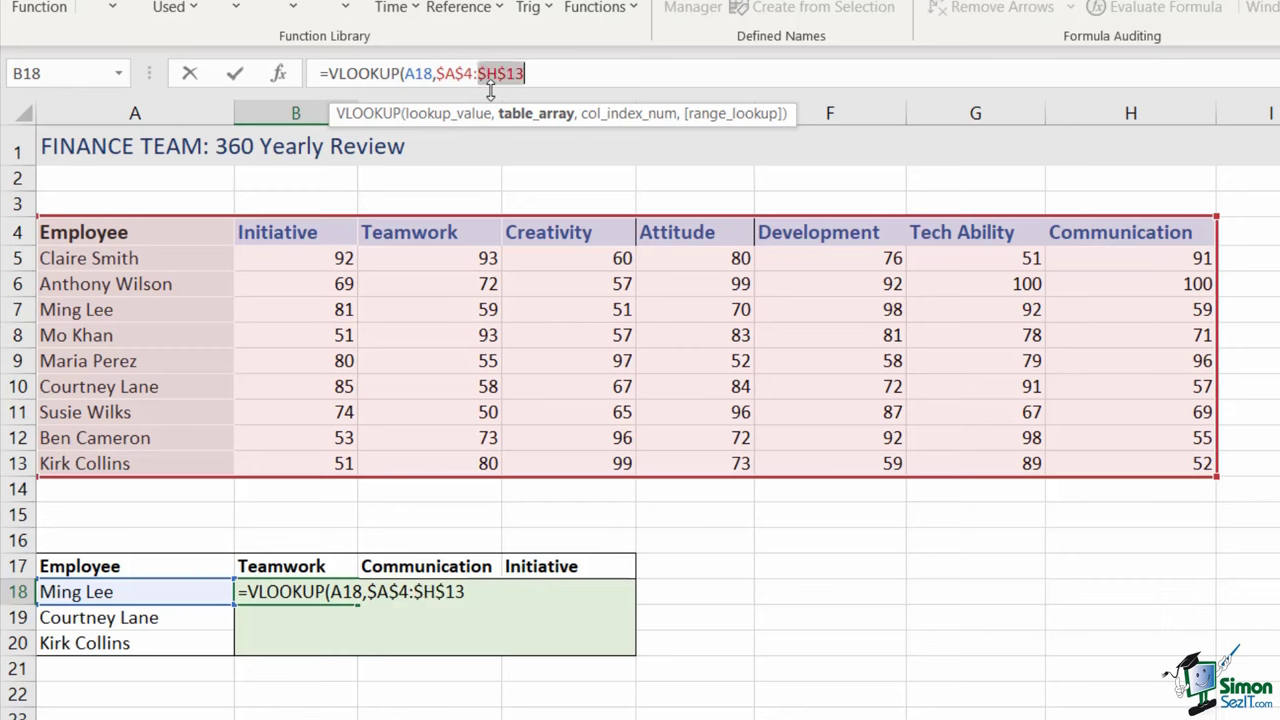
left_click(648, 70)
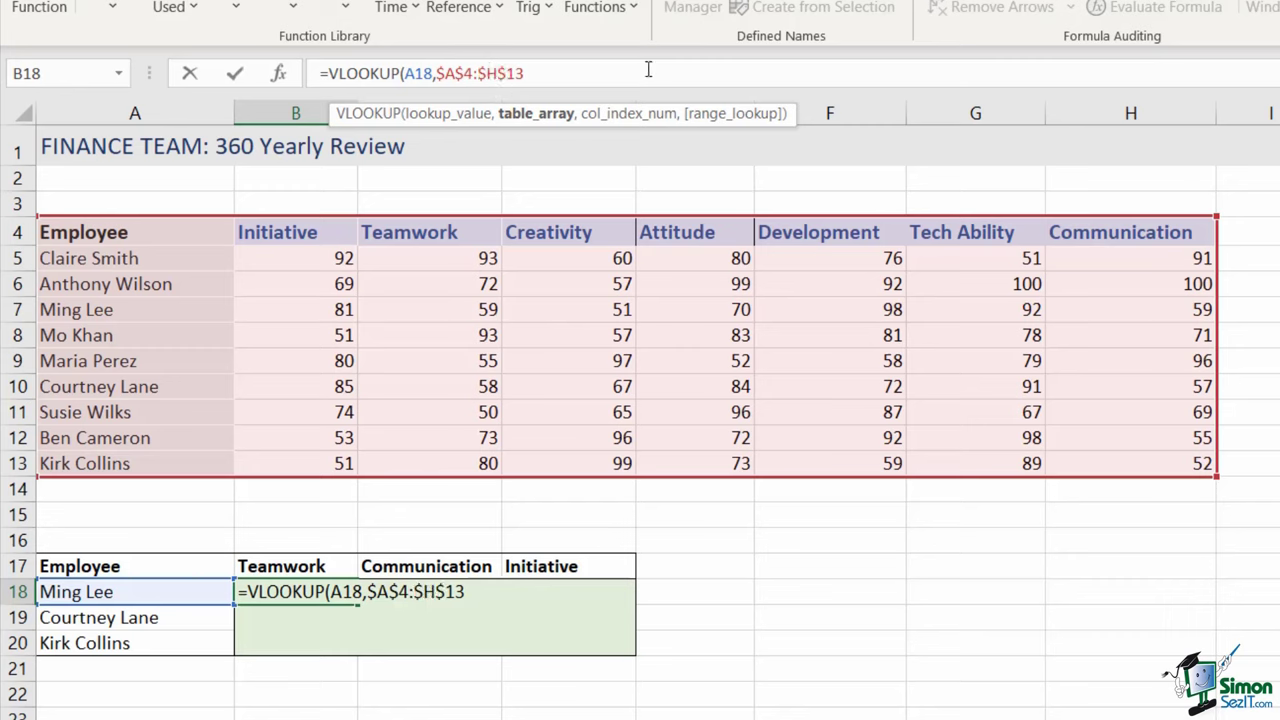
type(",")
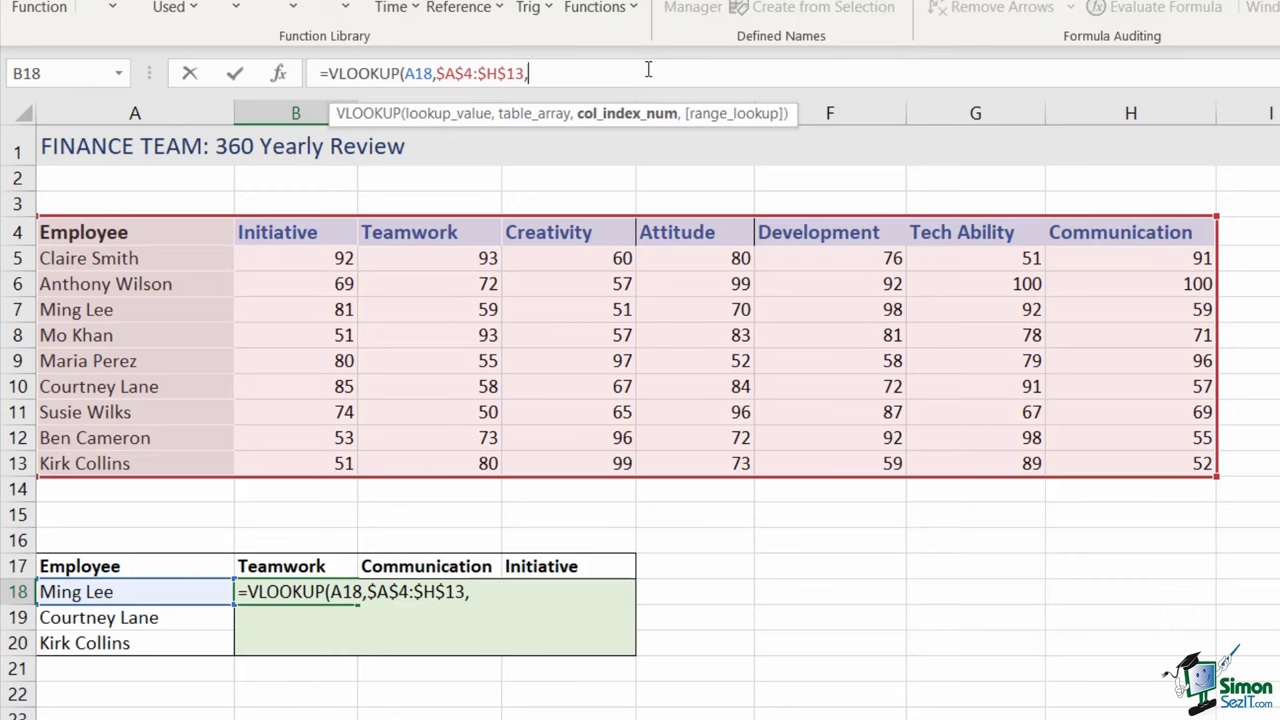
type("3,")
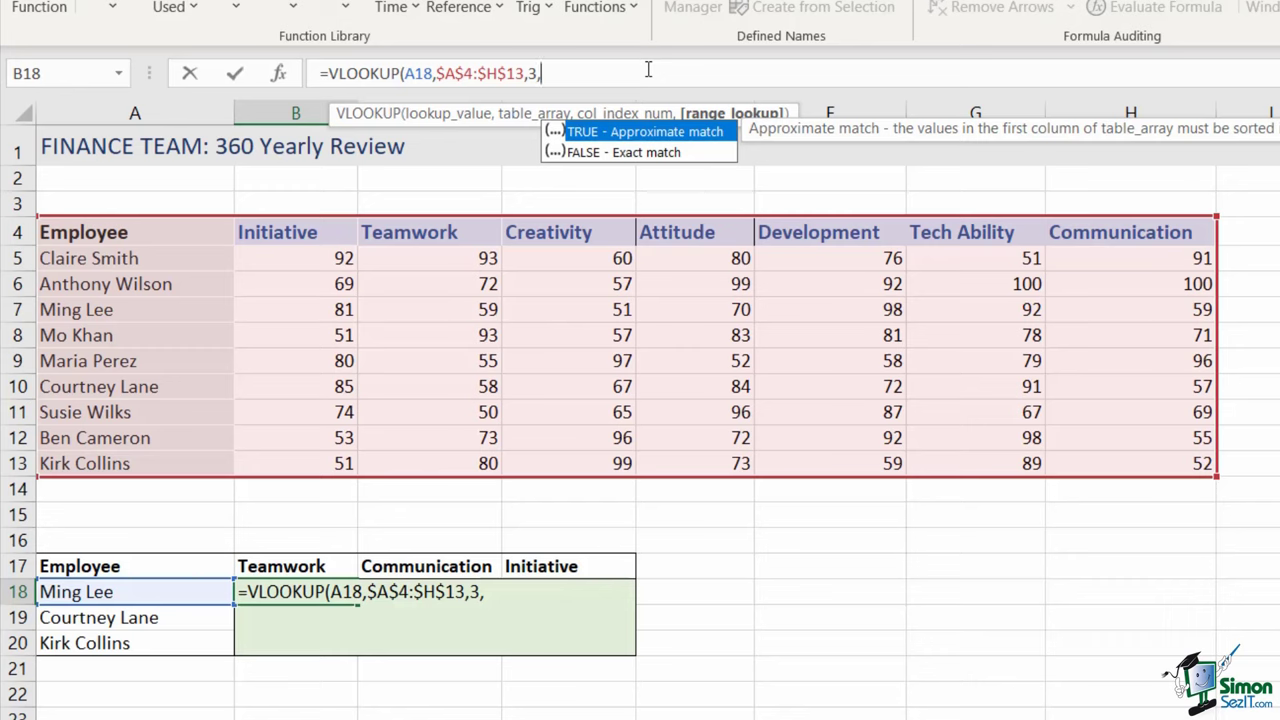
type("FALSE")
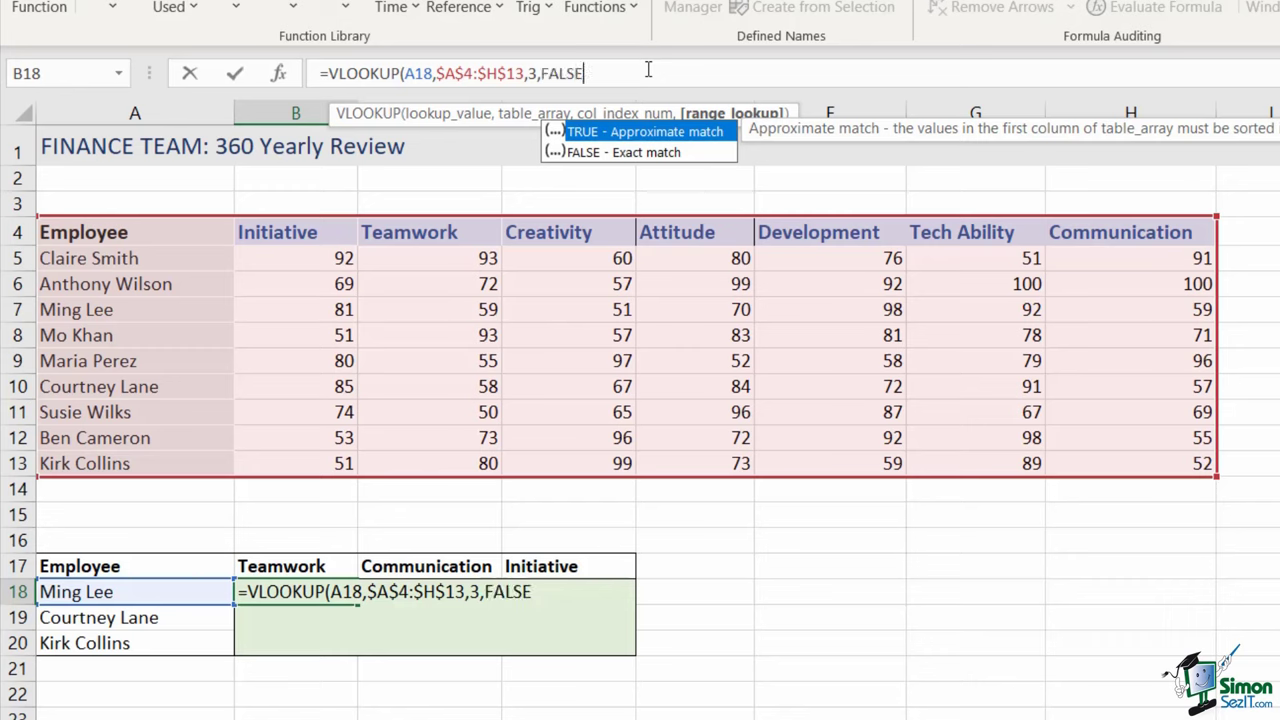
type(")")
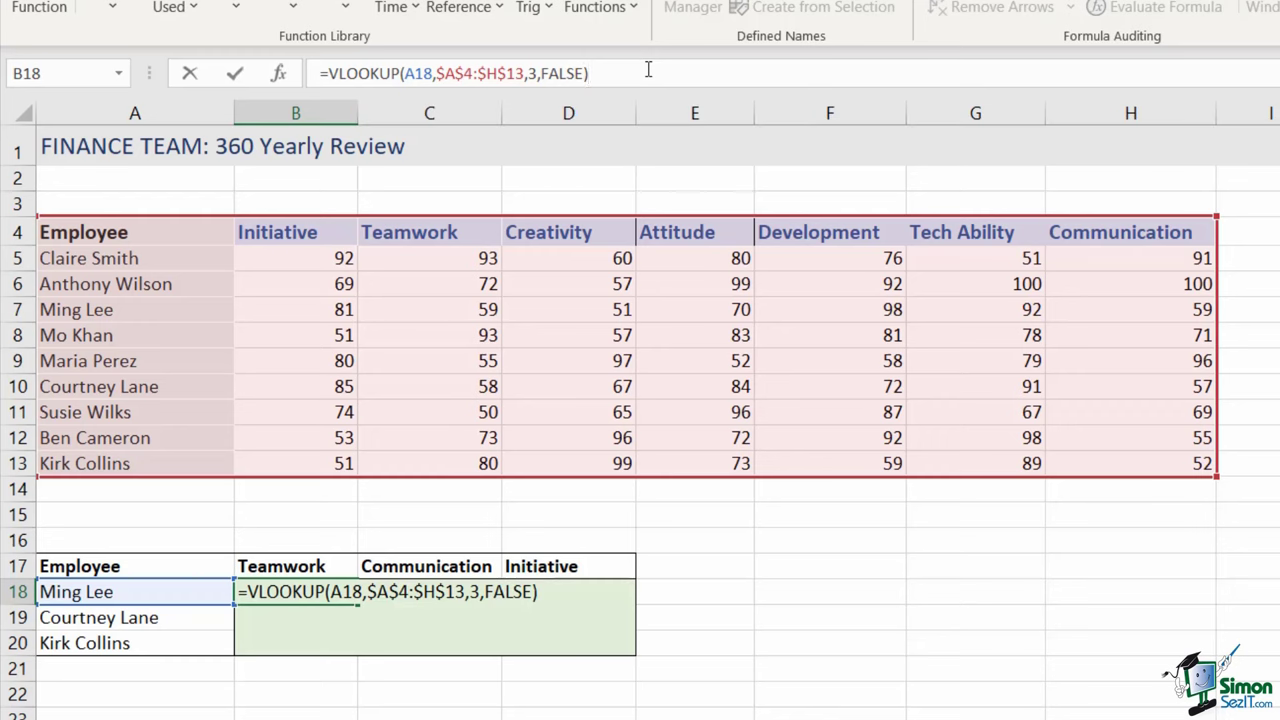
key("Return")
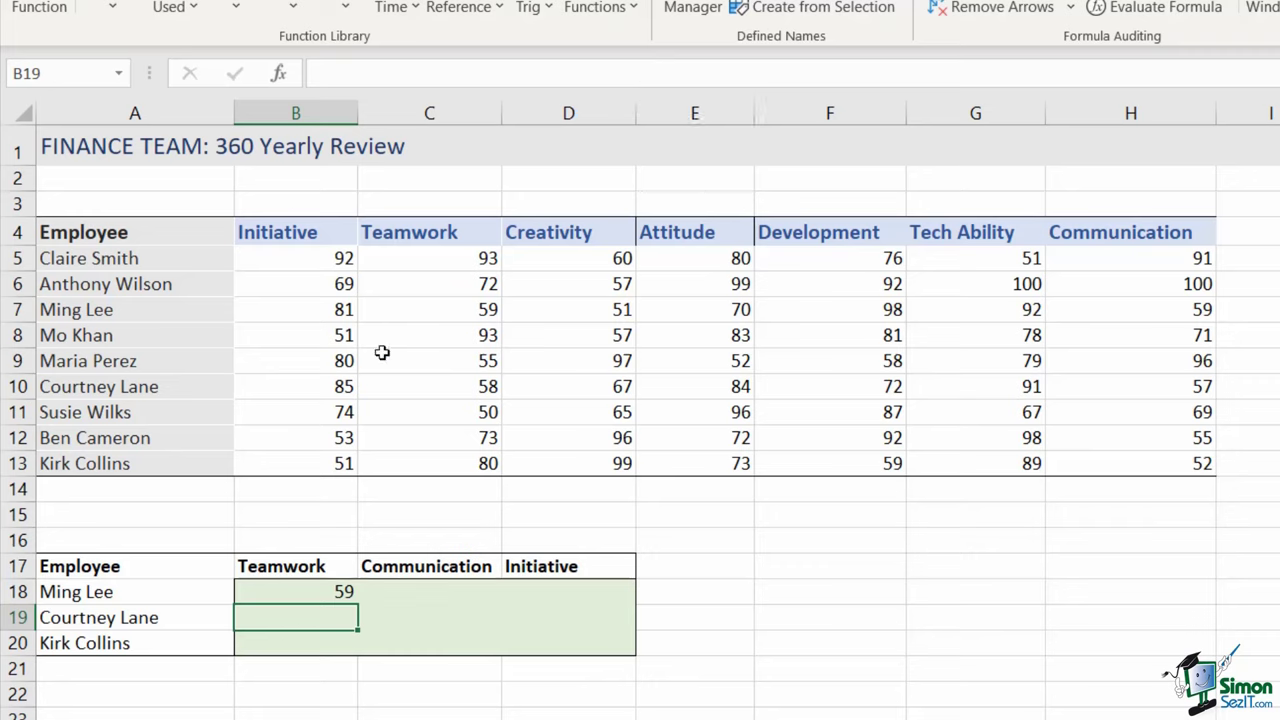
- Fill the Teamwork VLOOKUP from B18 down to B20 and check the results against the scores in the review table
left_click(410, 313)
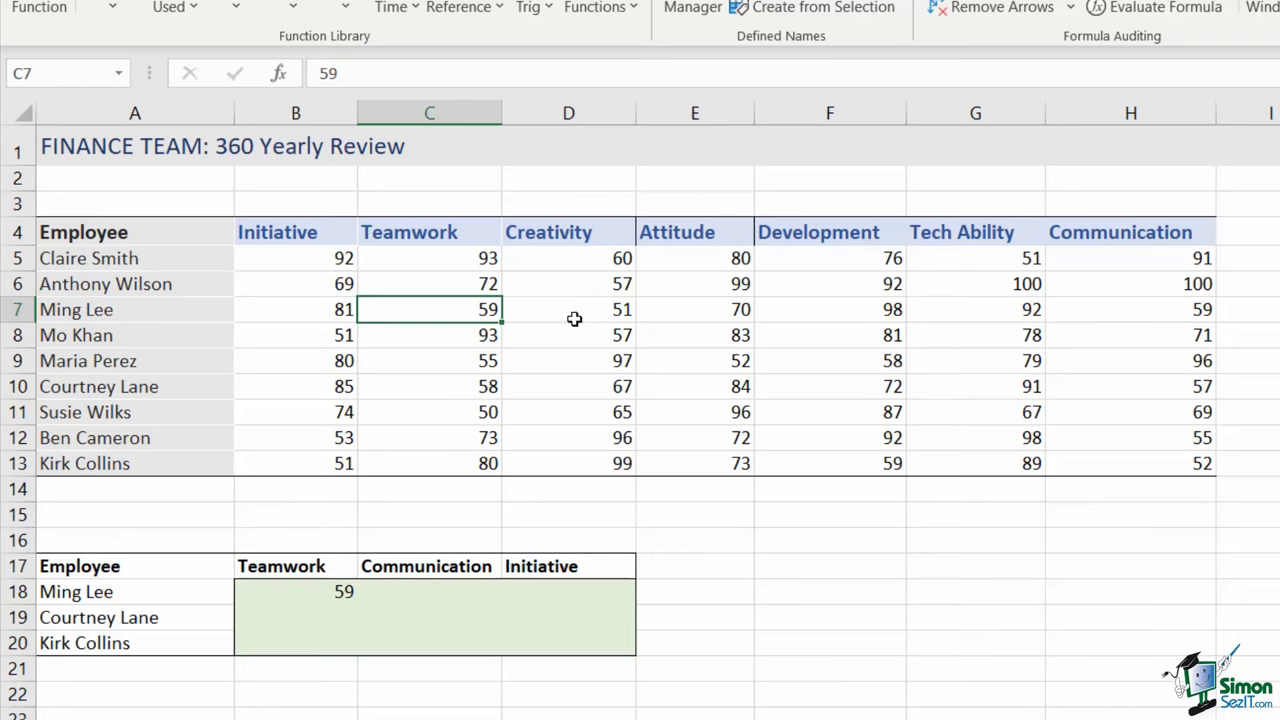
left_click(290, 593)
double_click(359, 601)
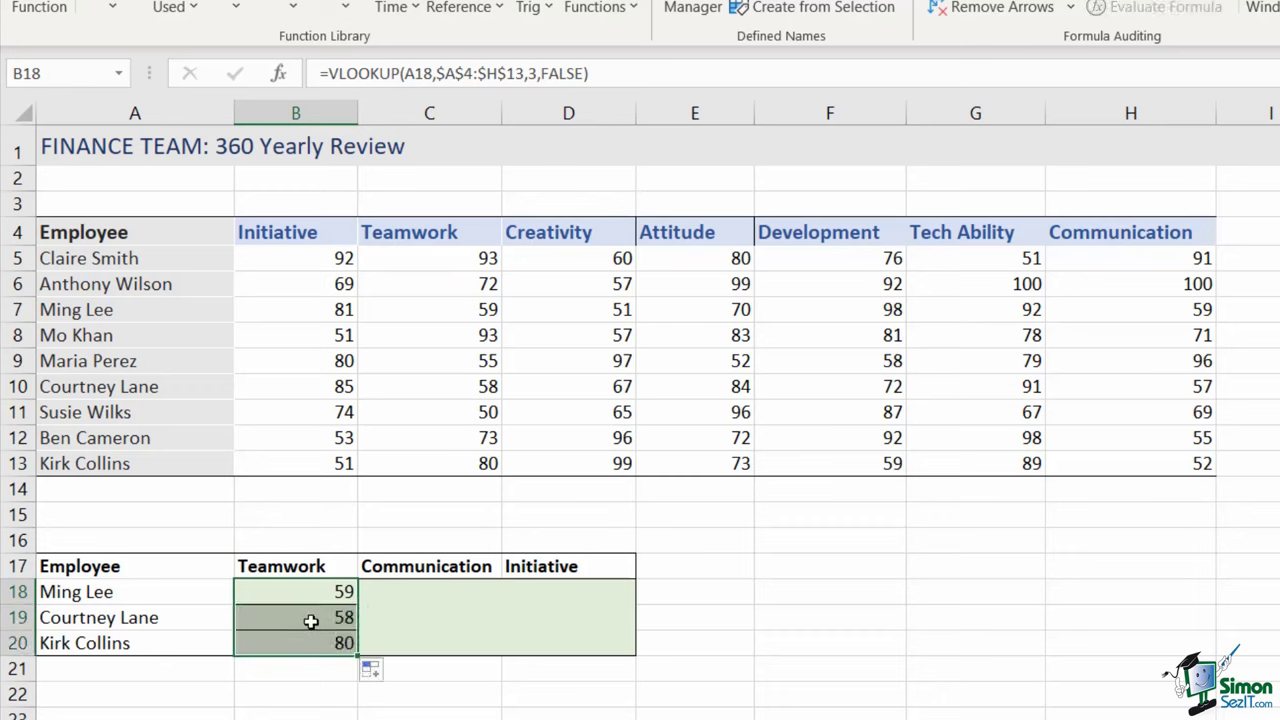
left_click(465, 393)
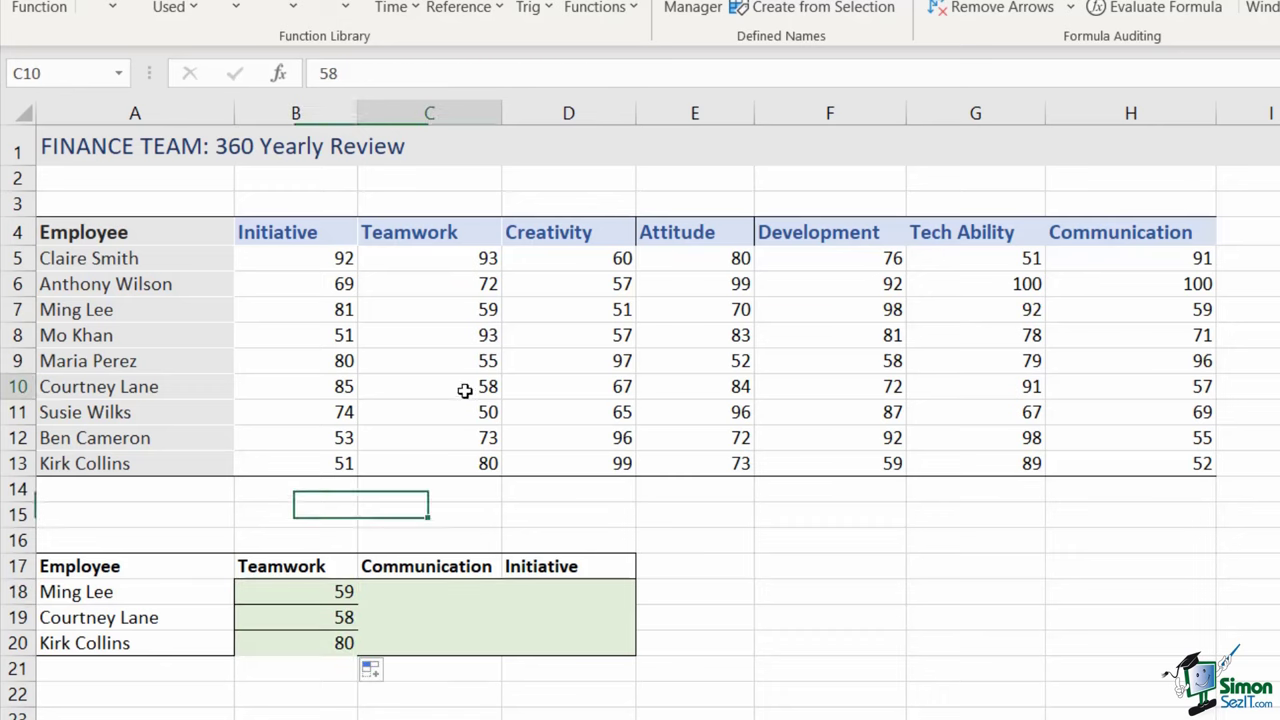
left_click(458, 467)
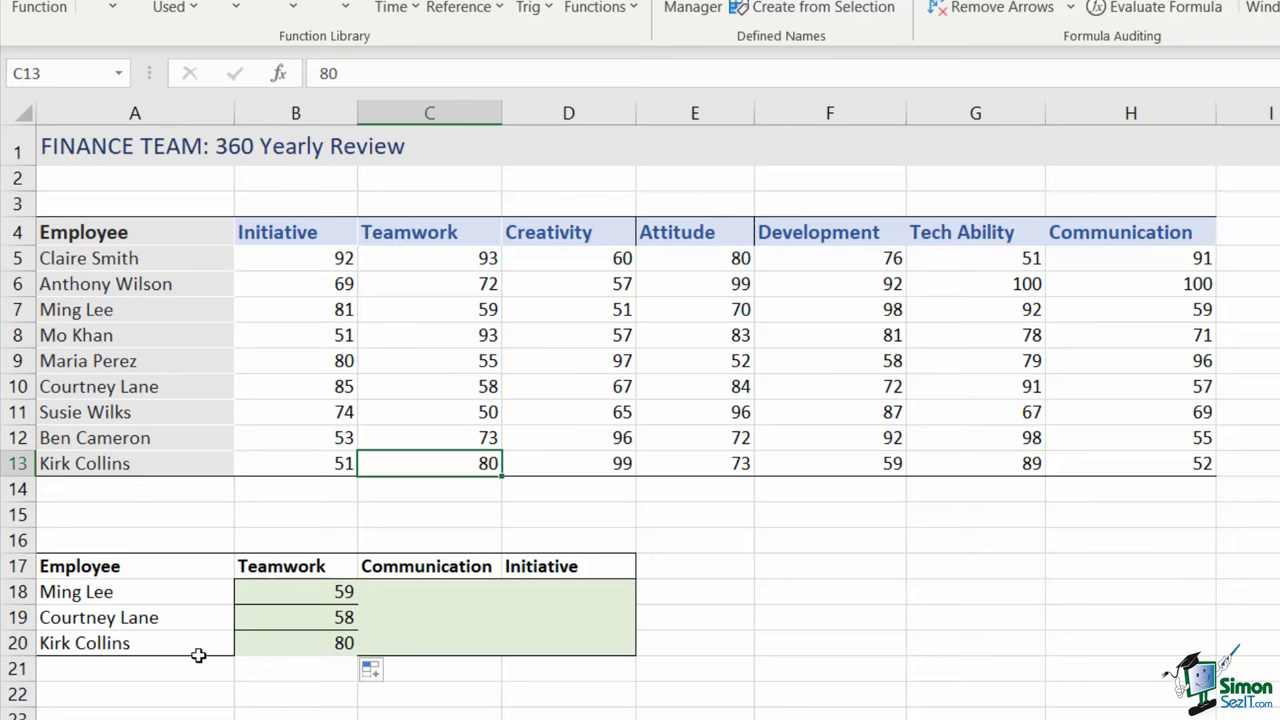
- Examine the column index argument 3 in B18's VLOOKUP formula, keeping the formula as it is
left_click(304, 591)
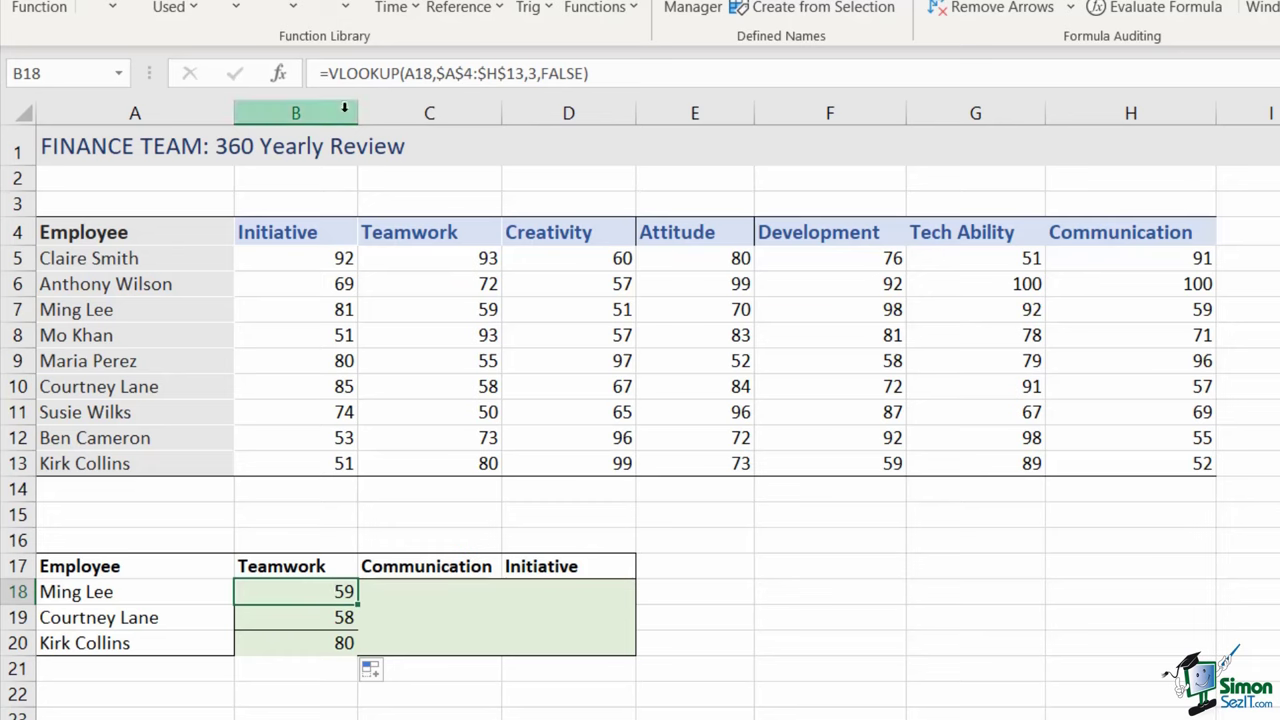
left_click(531, 73)
left_click(531, 73)
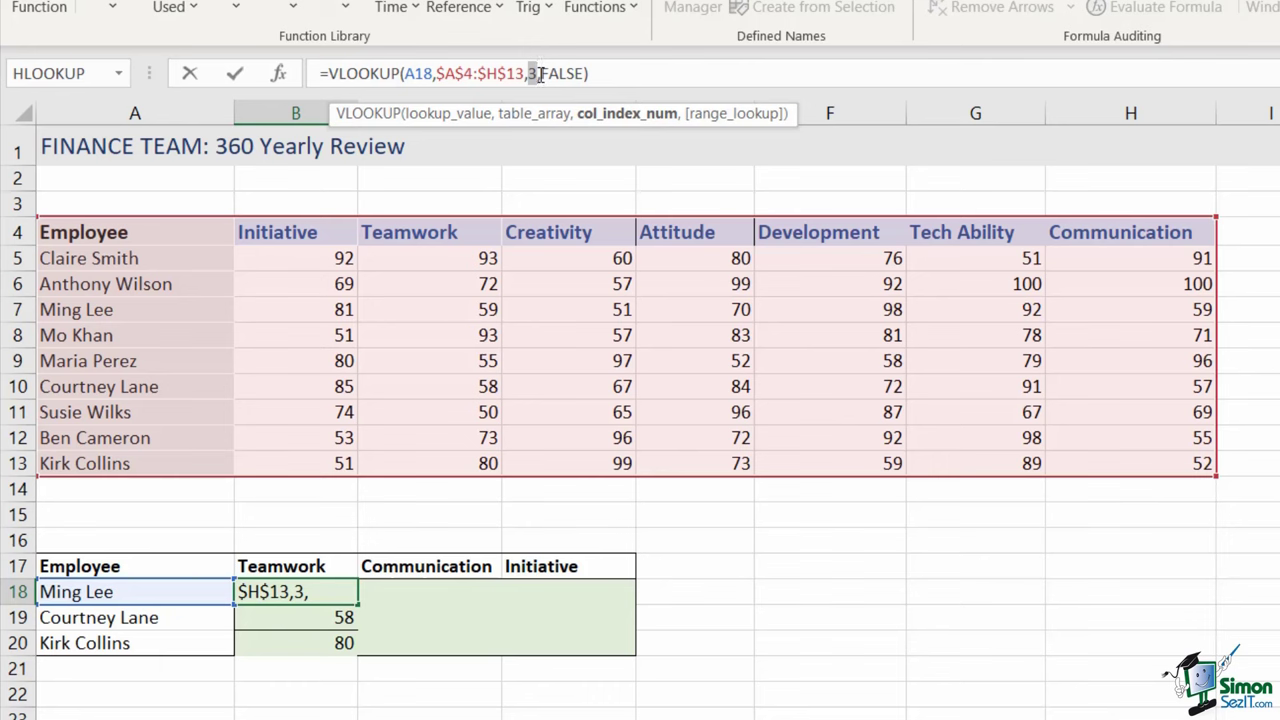
key("ctrl+Return")
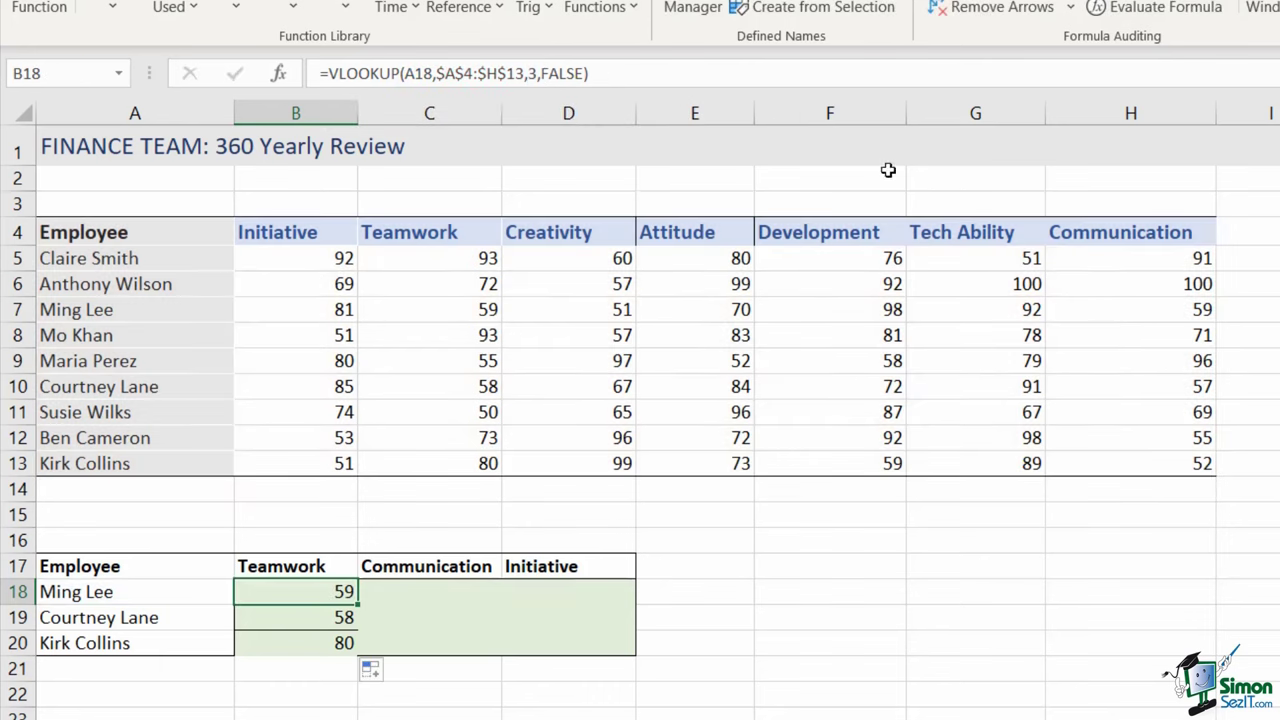
- Enter a MATCH formula in F17 that finds the Teamwork heading B17 in header row A4:H4 with exact match type 0
left_click(822, 571)
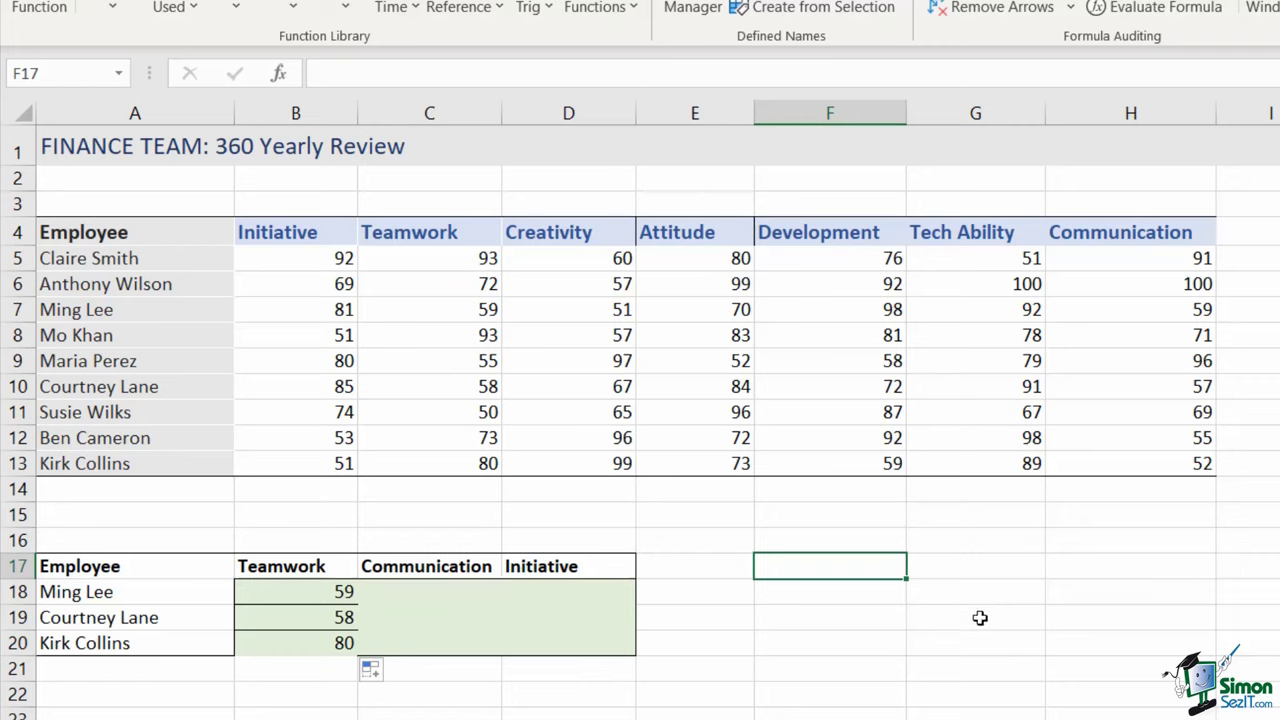
type("=MA")
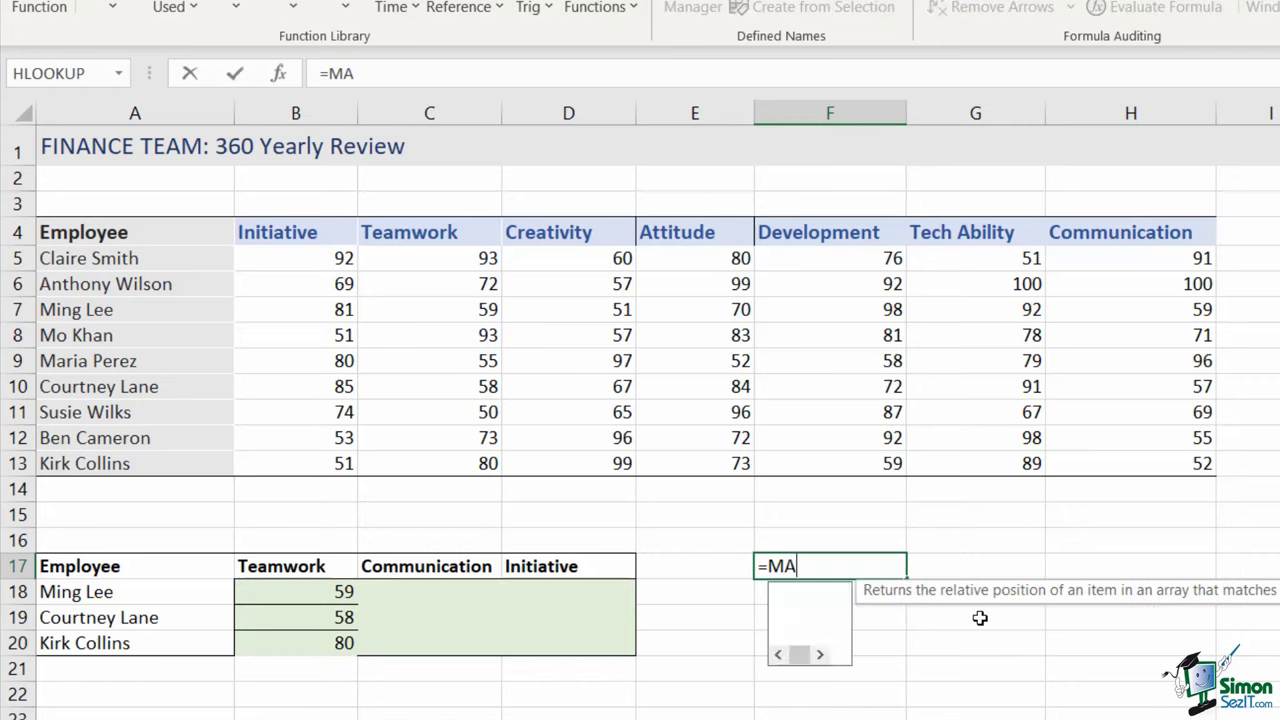
type("TCH(")
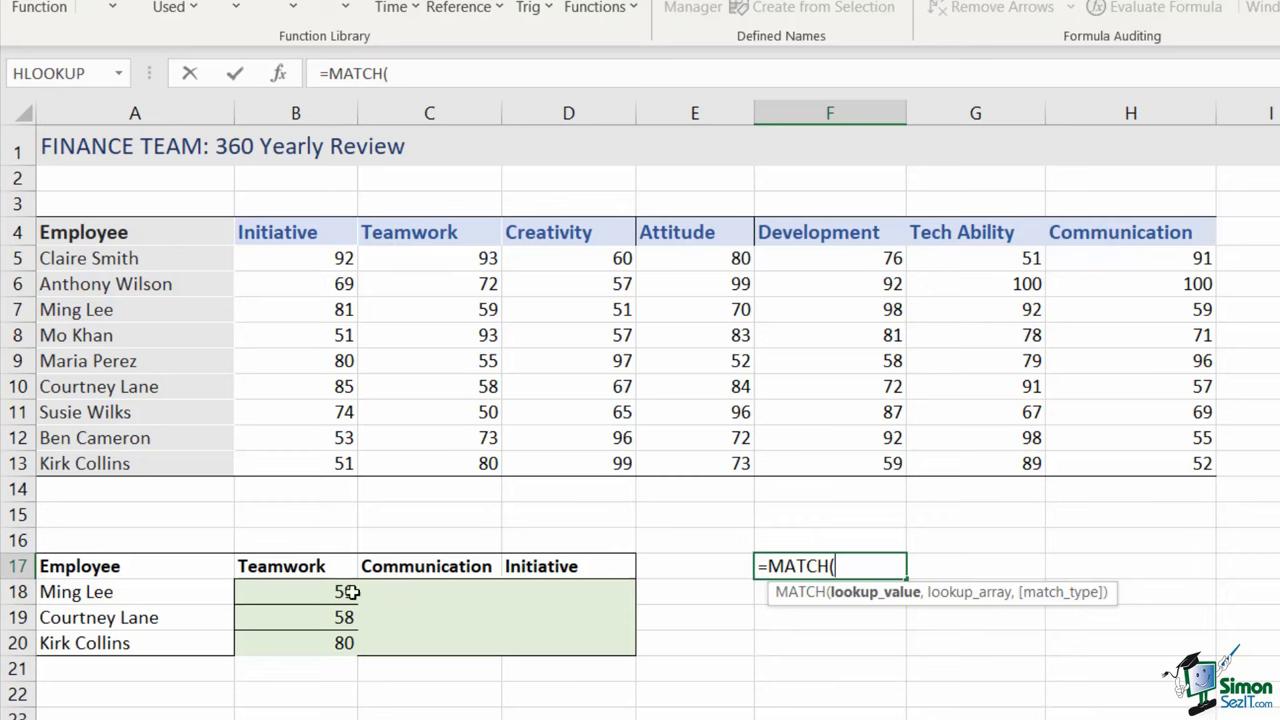
left_click(296, 566)
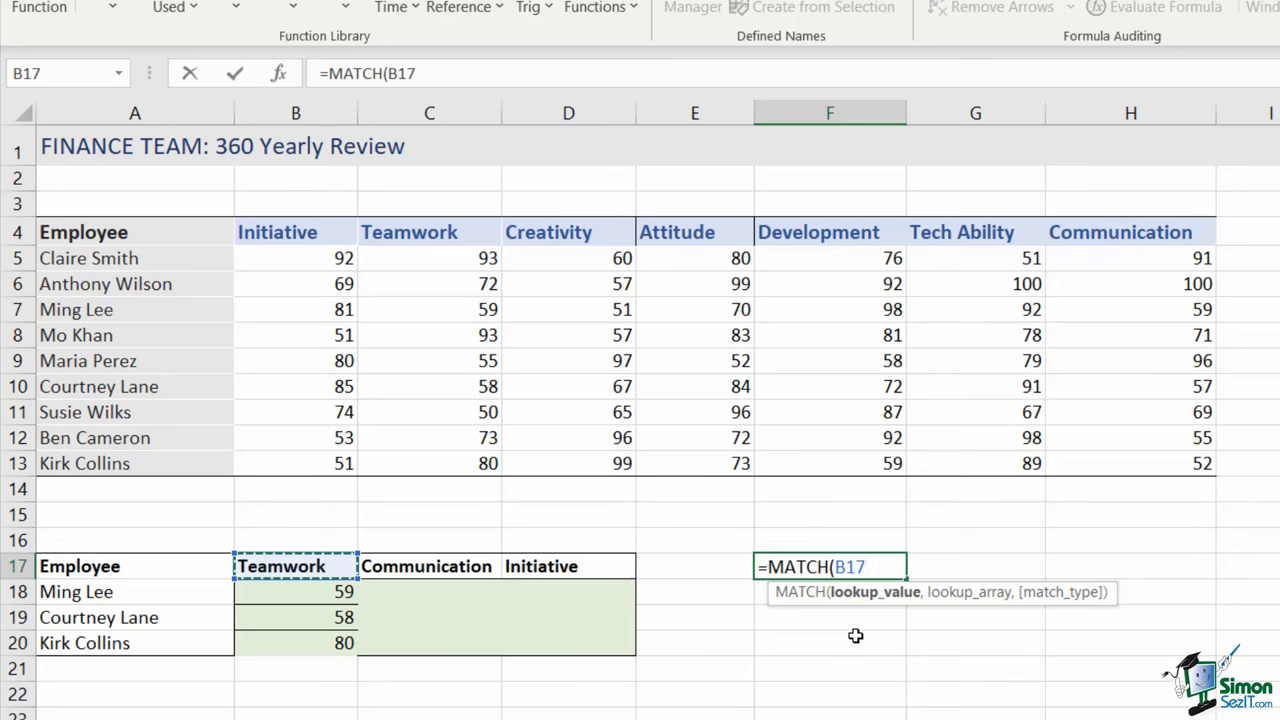
type(",")
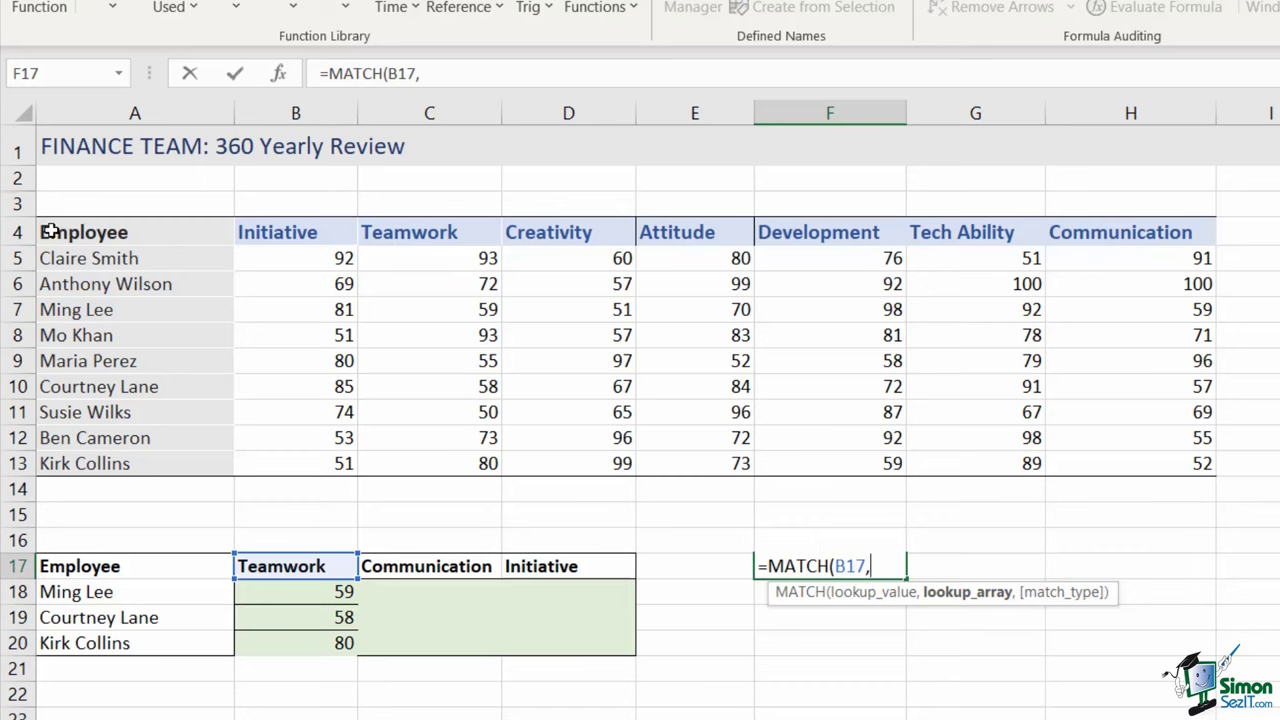
left_click_drag(50, 231, 1150, 231)
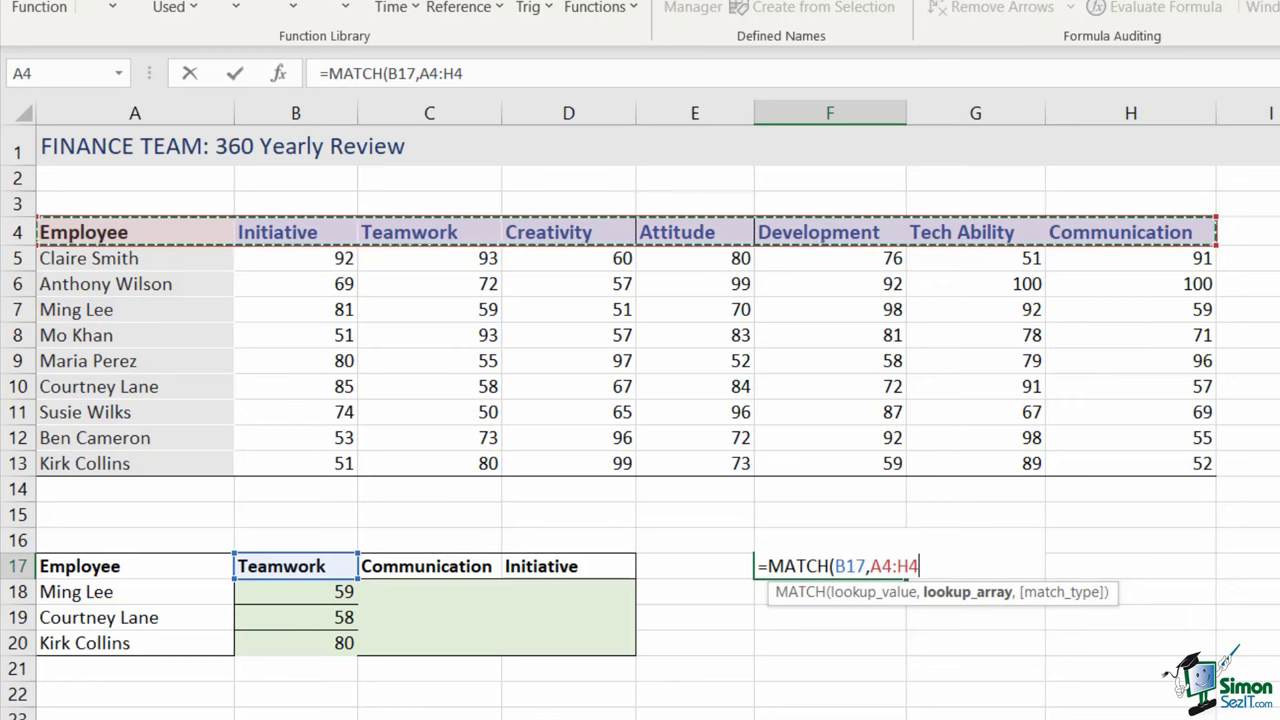
type(",")
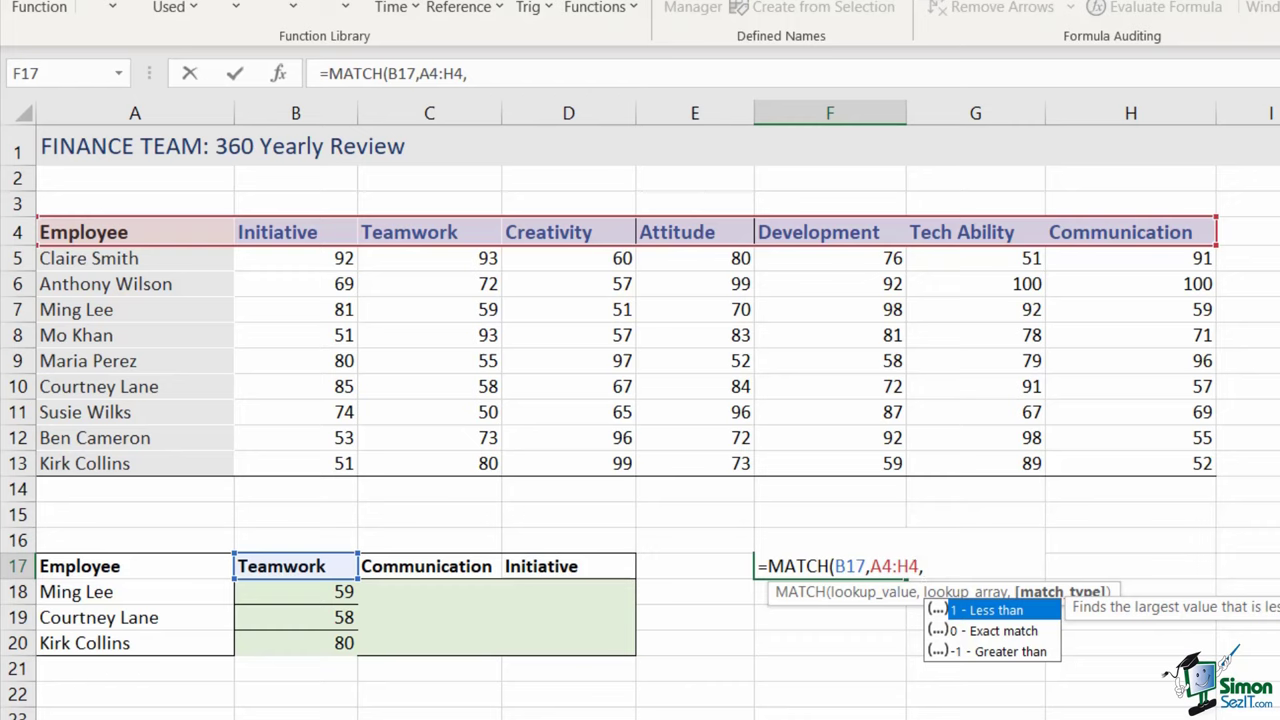
type("0)")
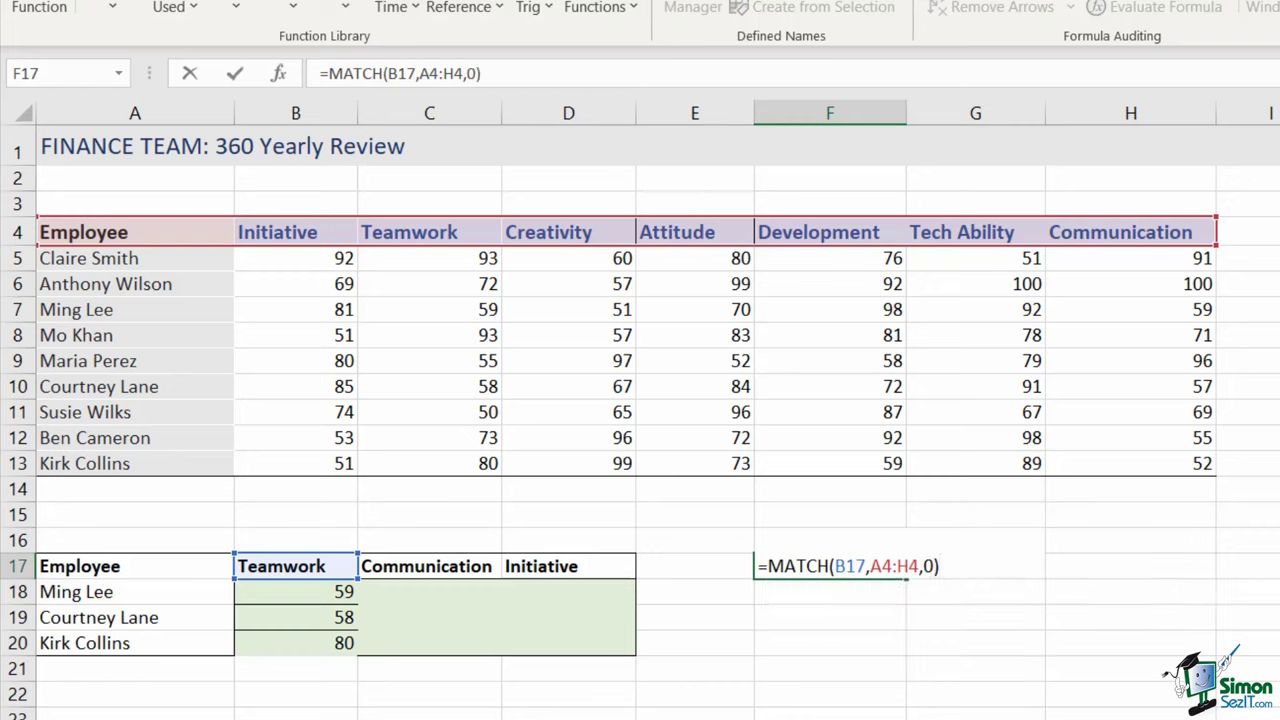
key("Return")
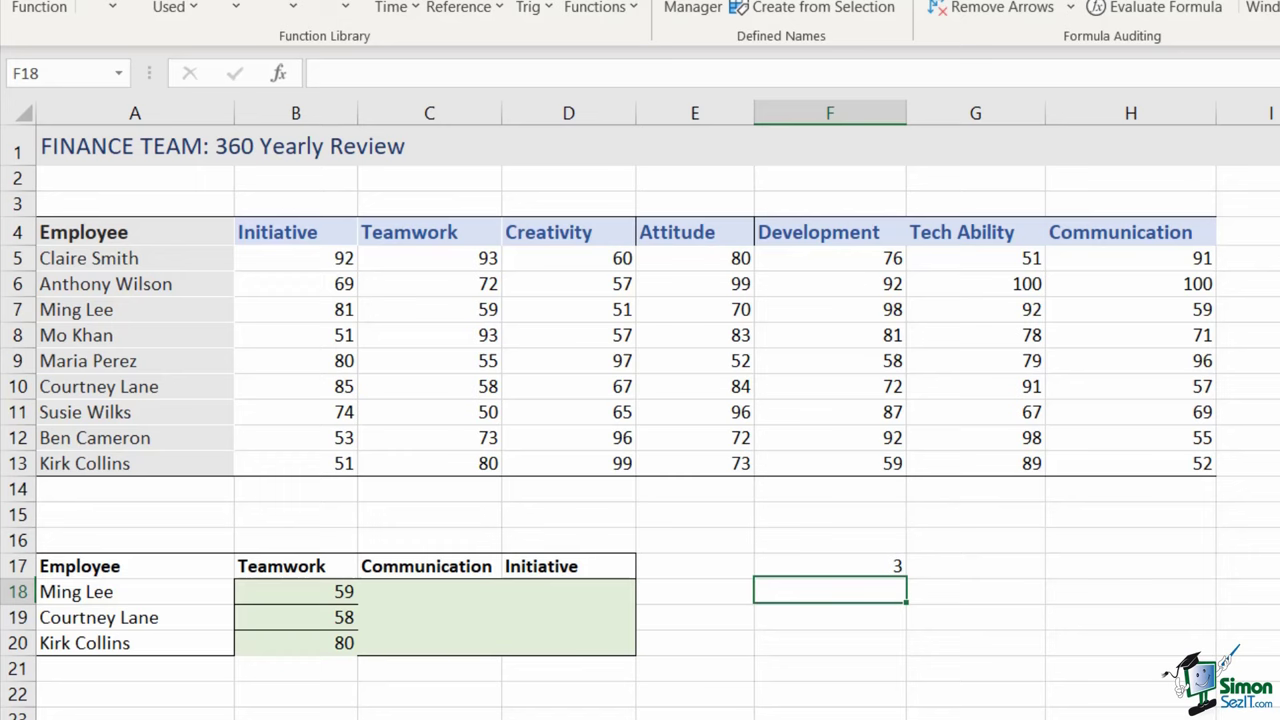
- Compare the MATCH result in F17 with the Teamwork header's position and the column index argument in B18's VLOOKUP
left_click(866, 572)
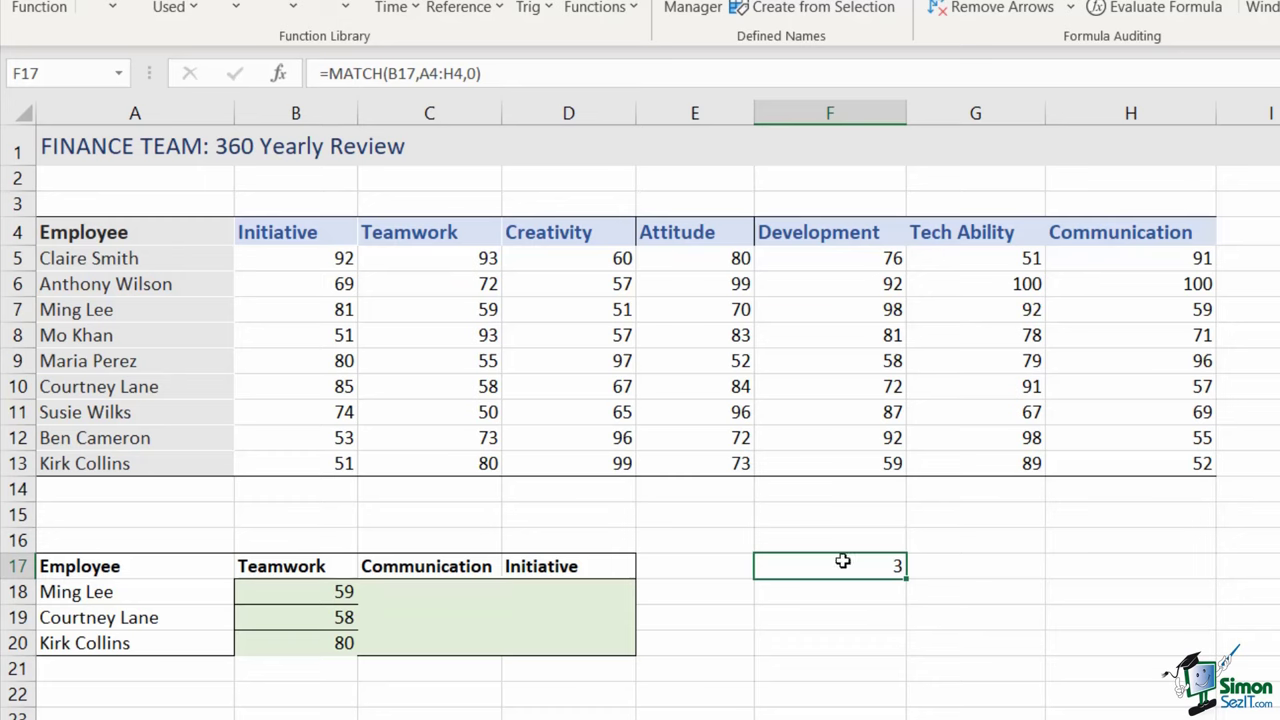
left_click(423, 234)
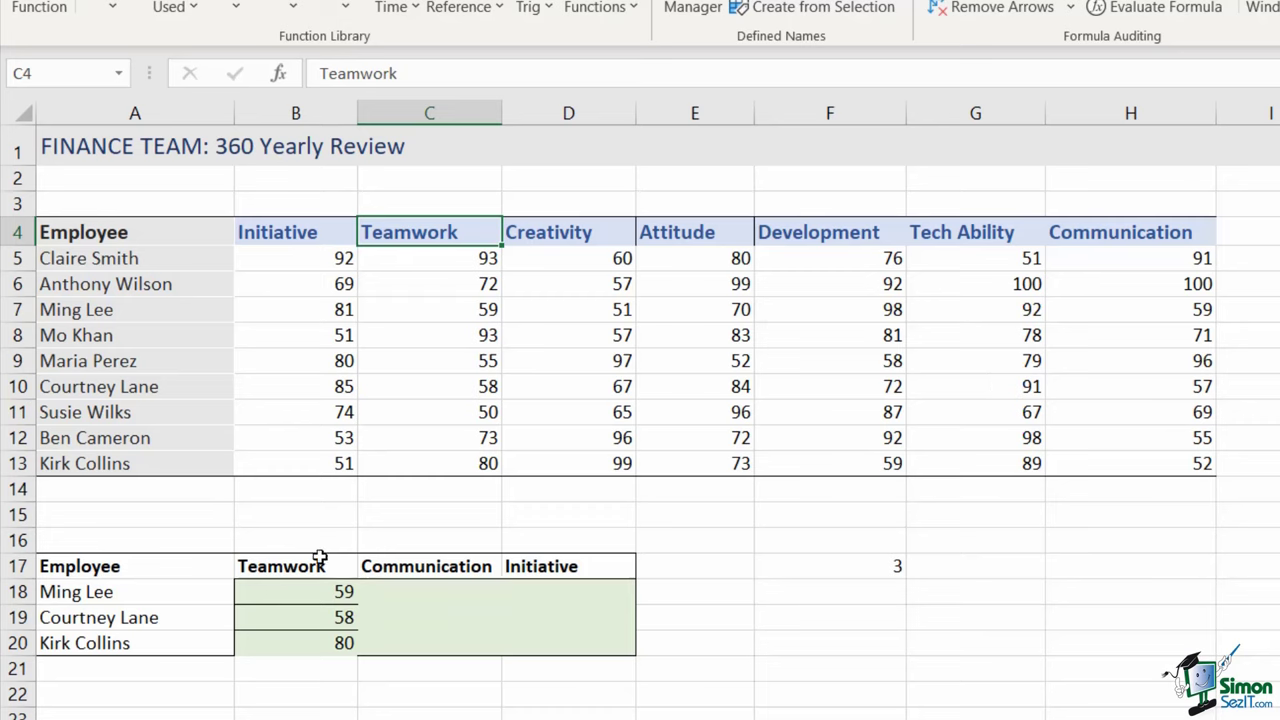
left_click(304, 595)
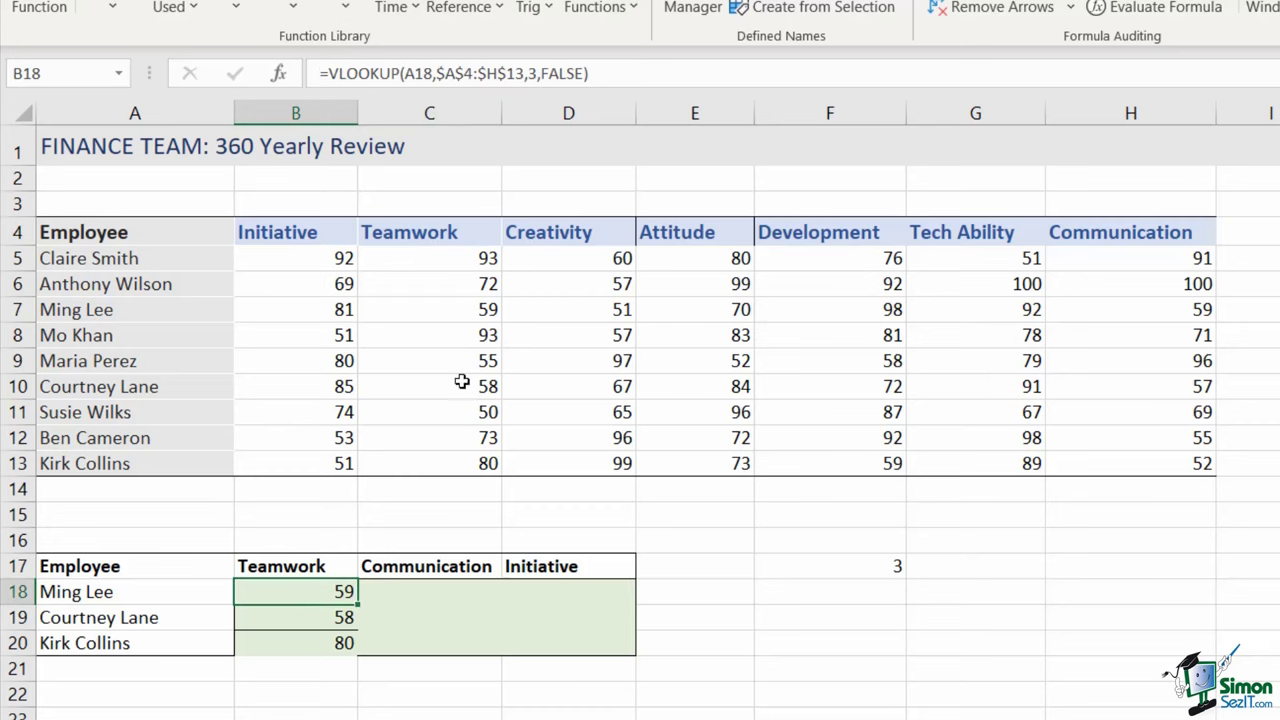
left_click(532, 73)
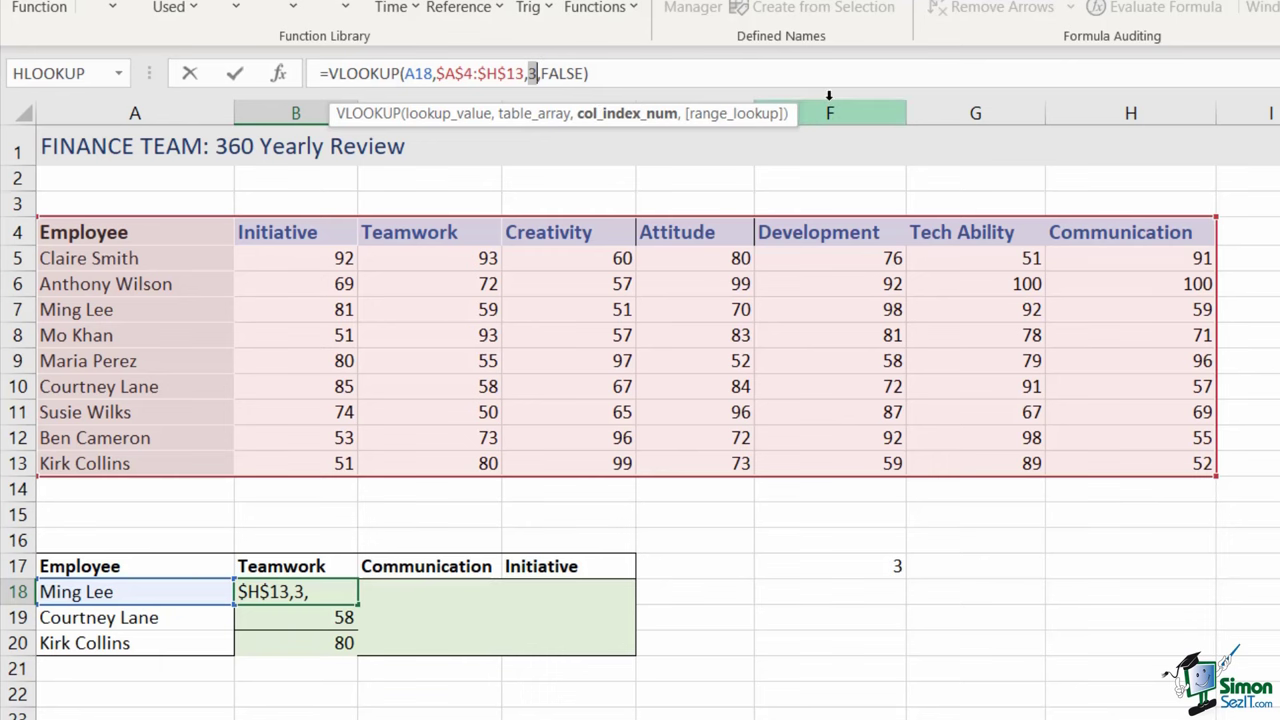
key("Escape")
left_click(849, 568)
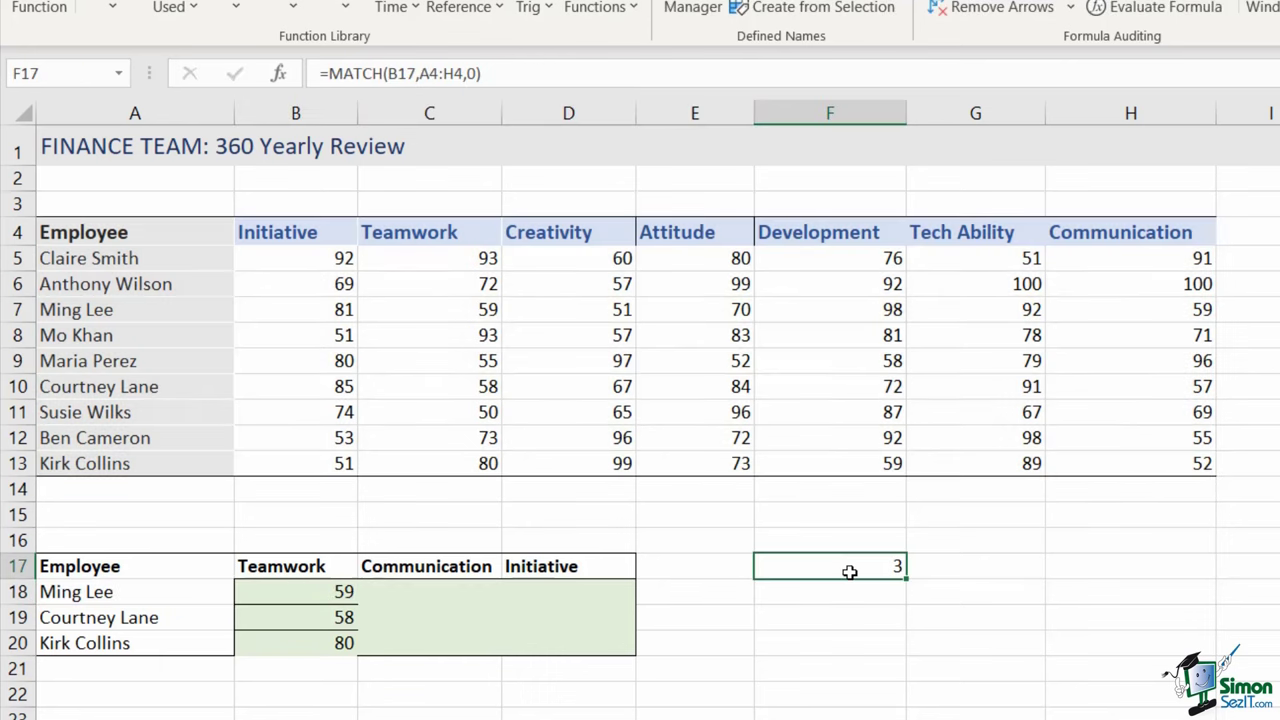
left_click(327, 592)
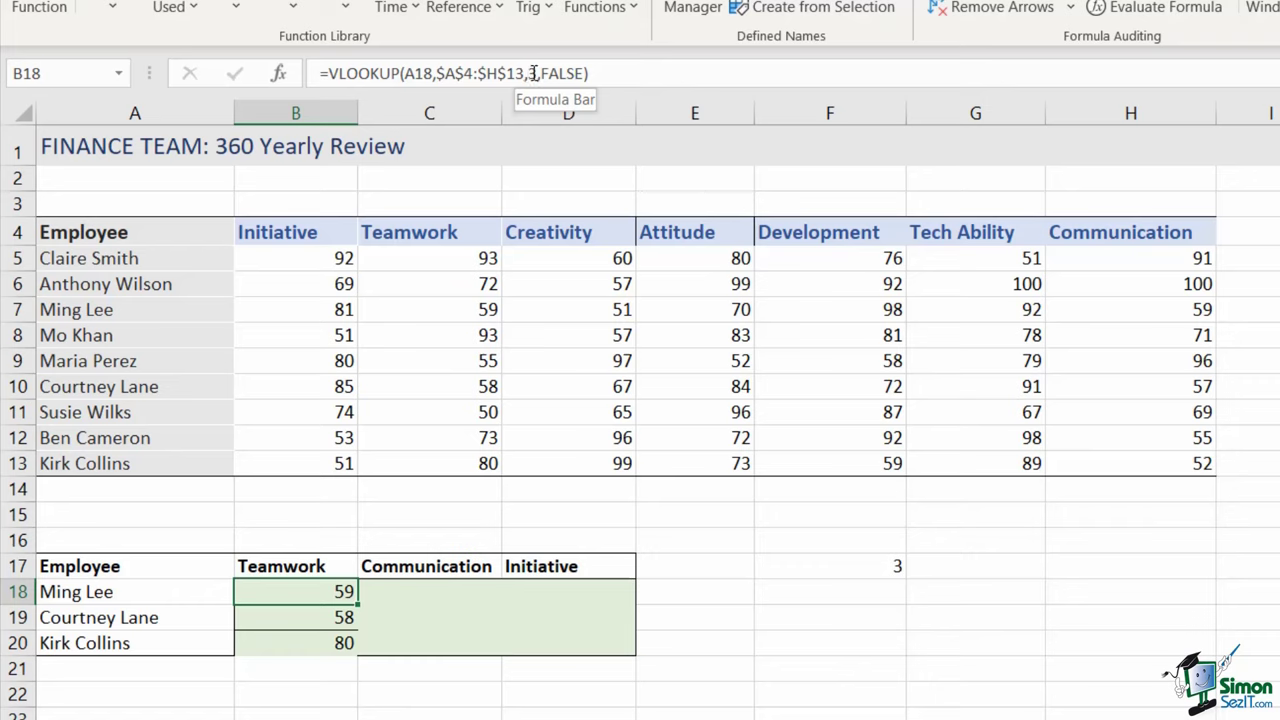
left_click(862, 567)
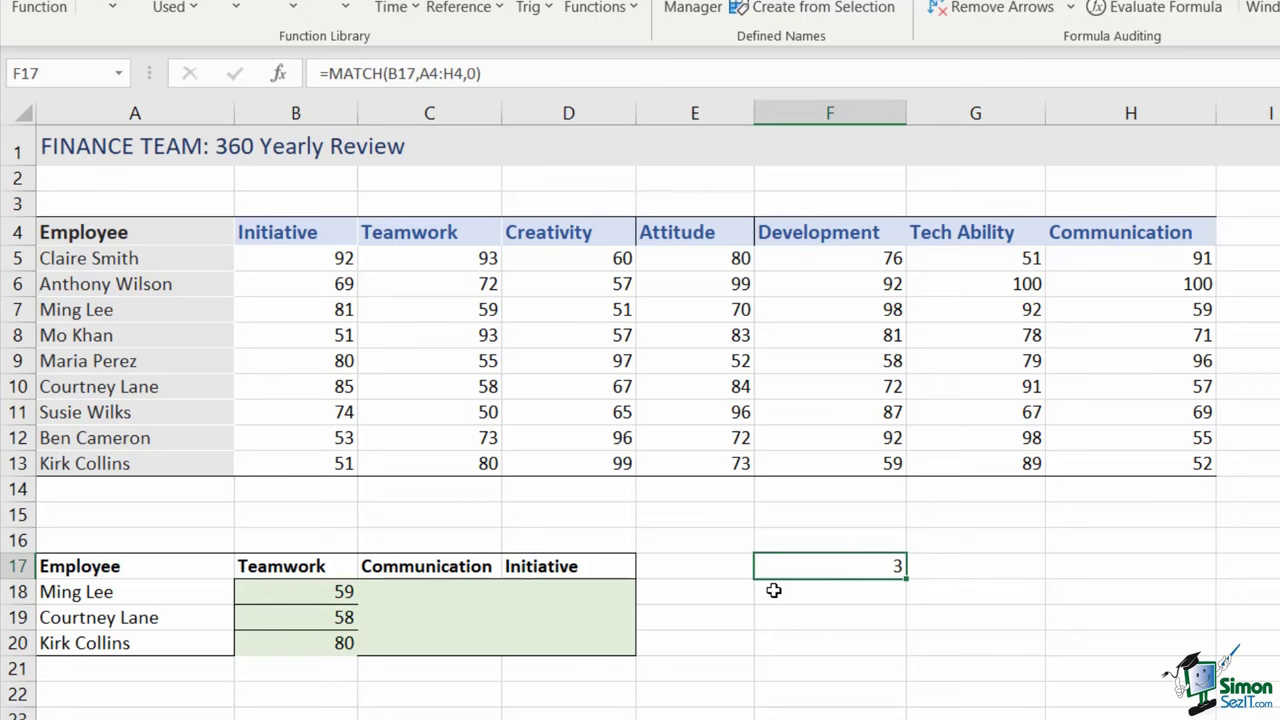
- Copy MATCH(B17,A4:H4,0) from F17 and use it to replace the column index 3 in B18's VLOOKUP formula
double_click(856, 567)
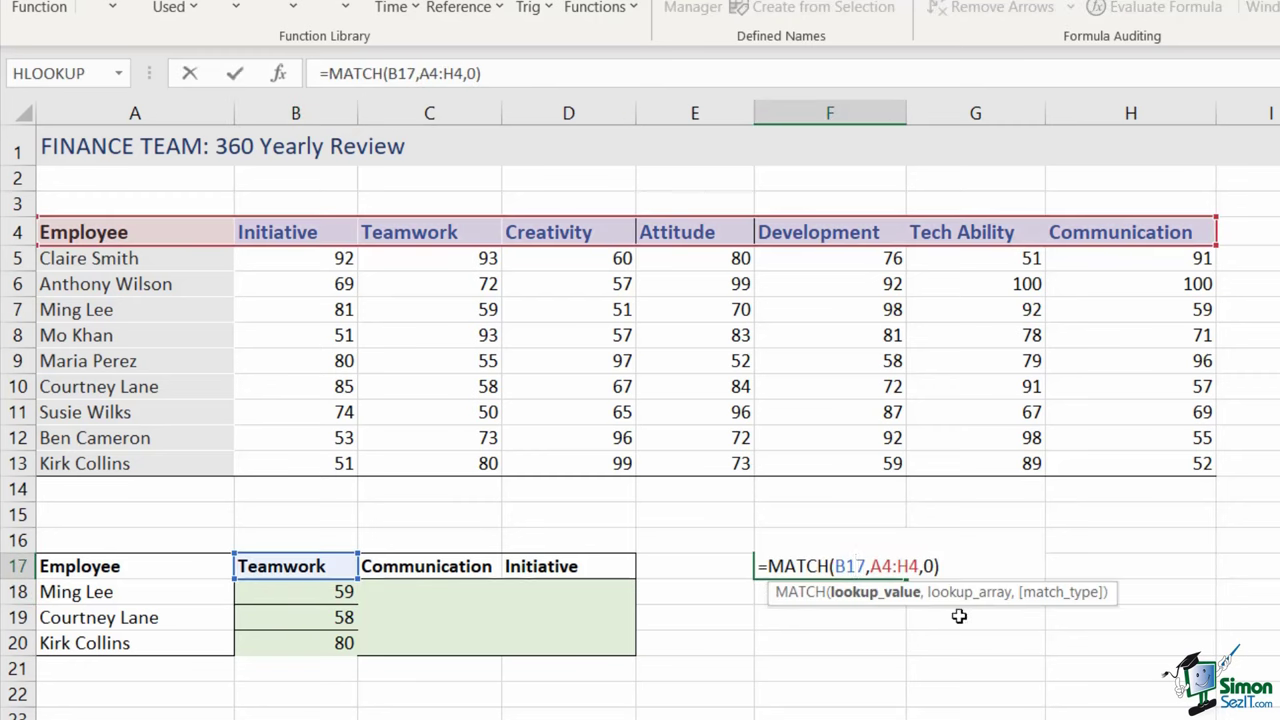
left_click_drag(767, 566, 1021, 566)
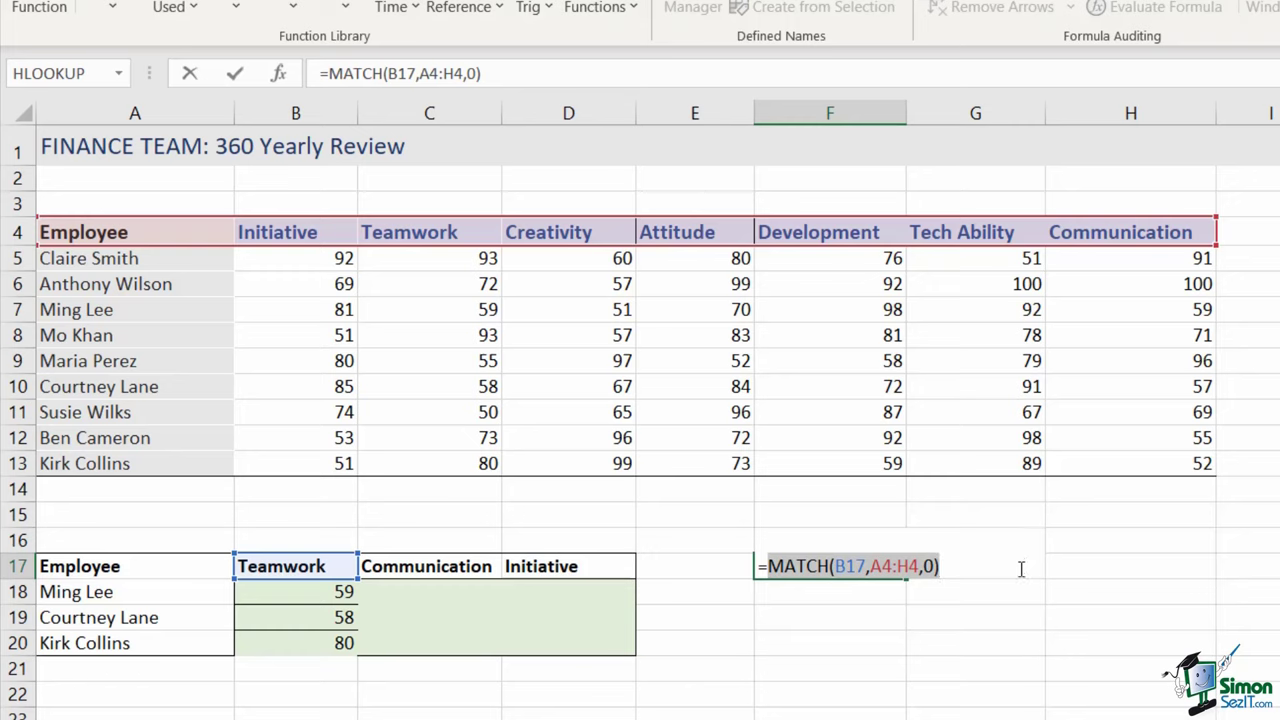
key("Return")
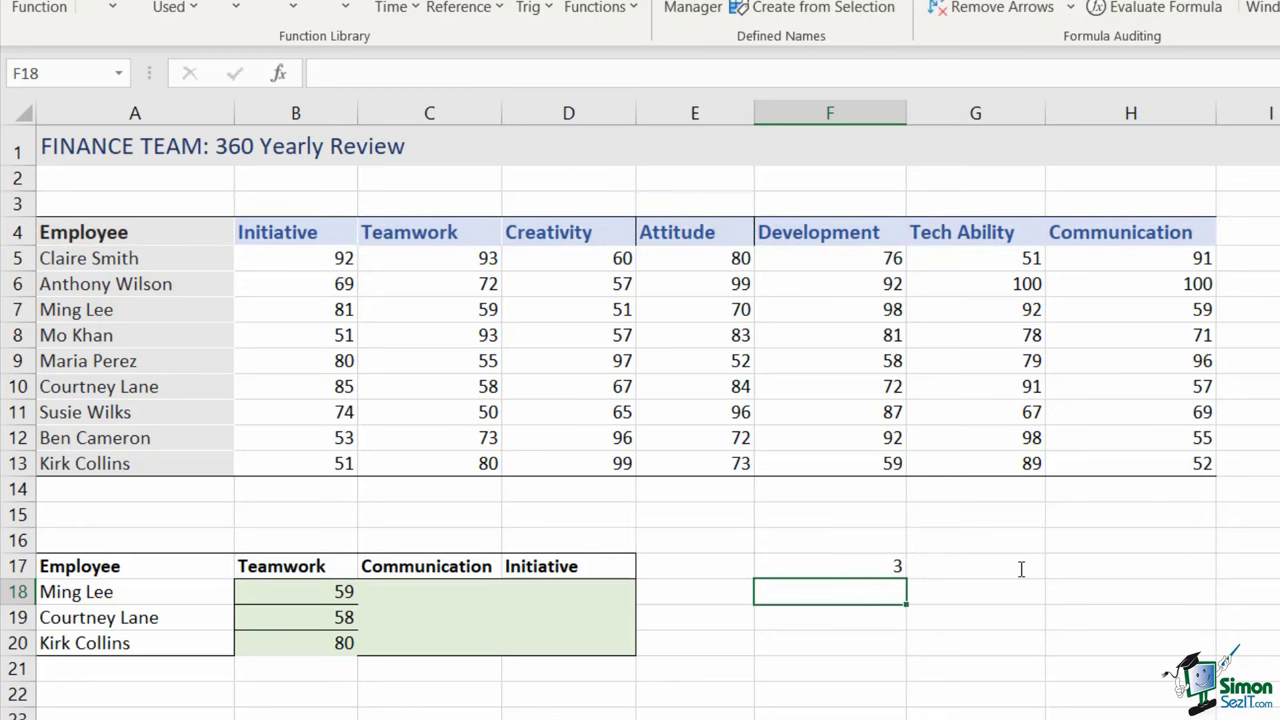
left_click(326, 597)
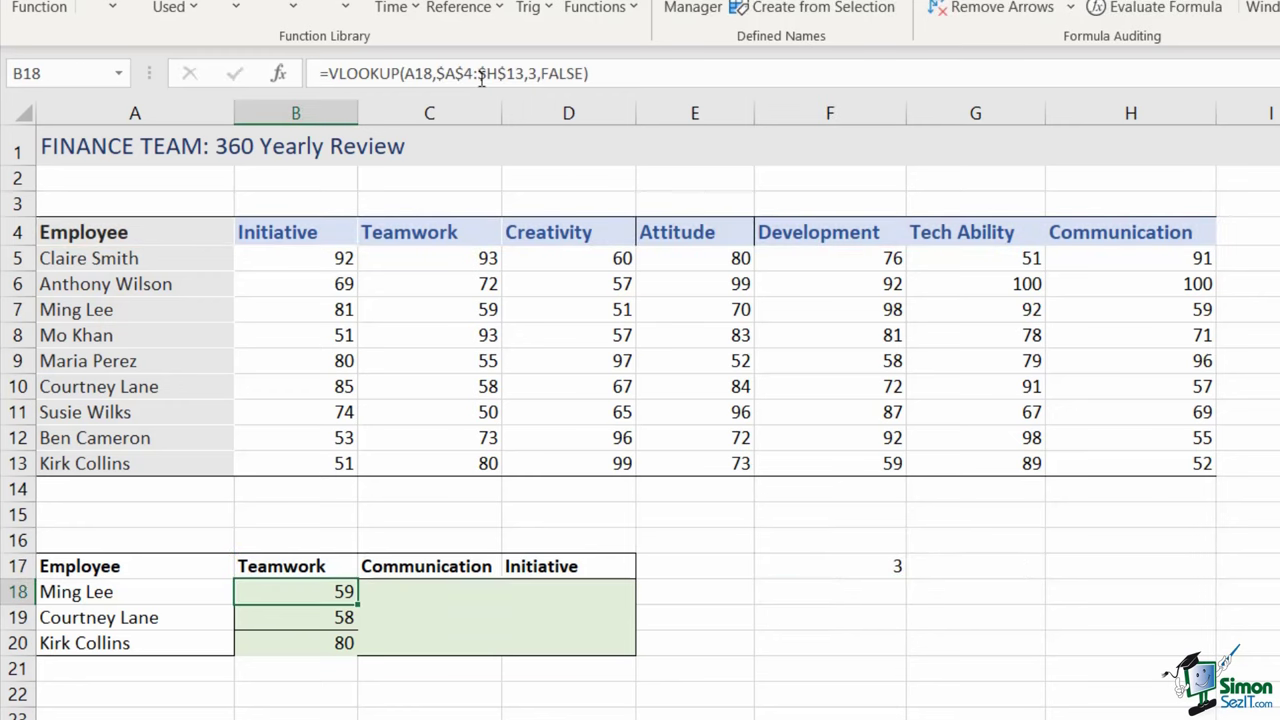
left_click(528, 73)
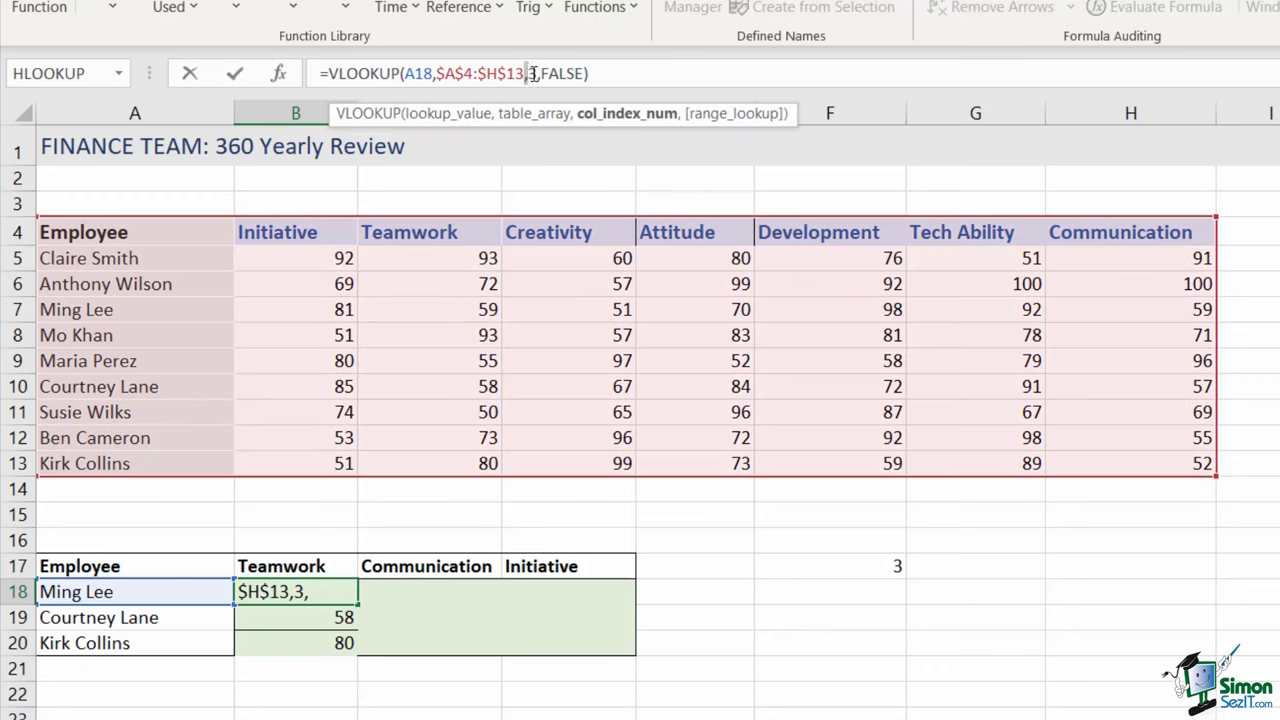
double_click(533, 73)
type("MATCH(B17,A4:H4,0)")
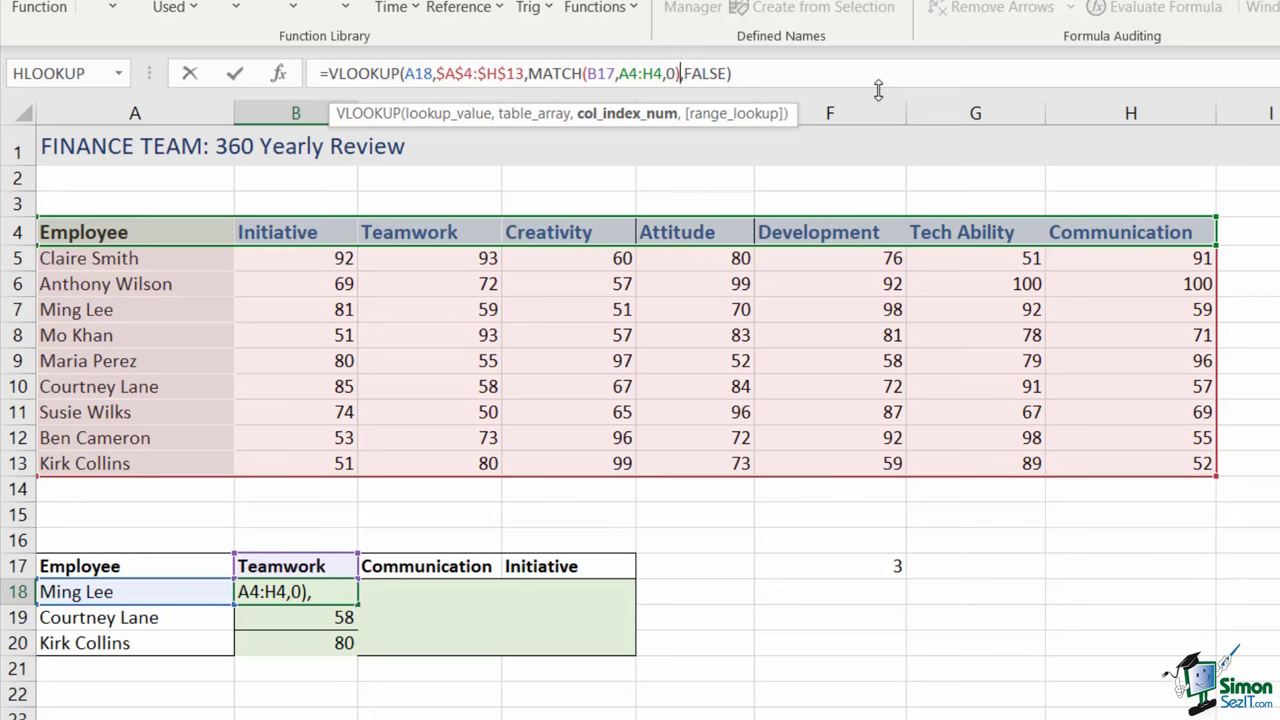
key("Return")
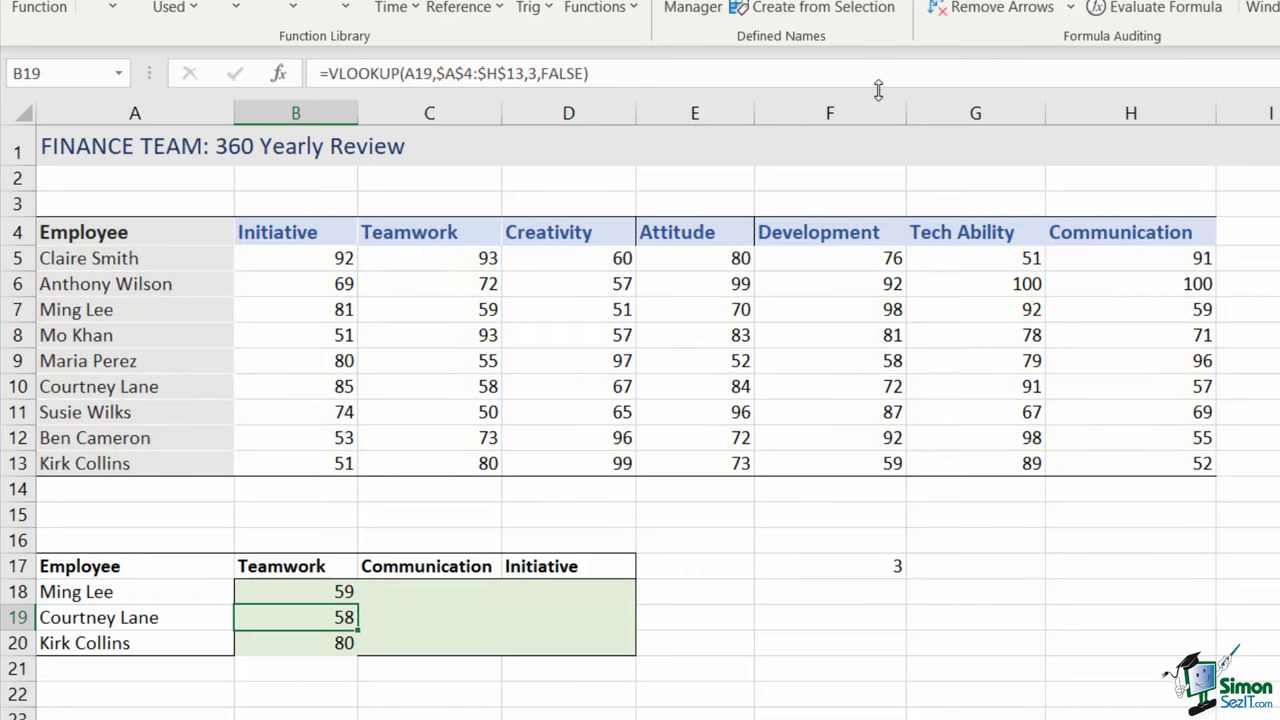
- Try filling B18's formula down to B20, and lock the MATCH references in B18 as $B$17 and $A$4:$H$4
left_click(300, 597)
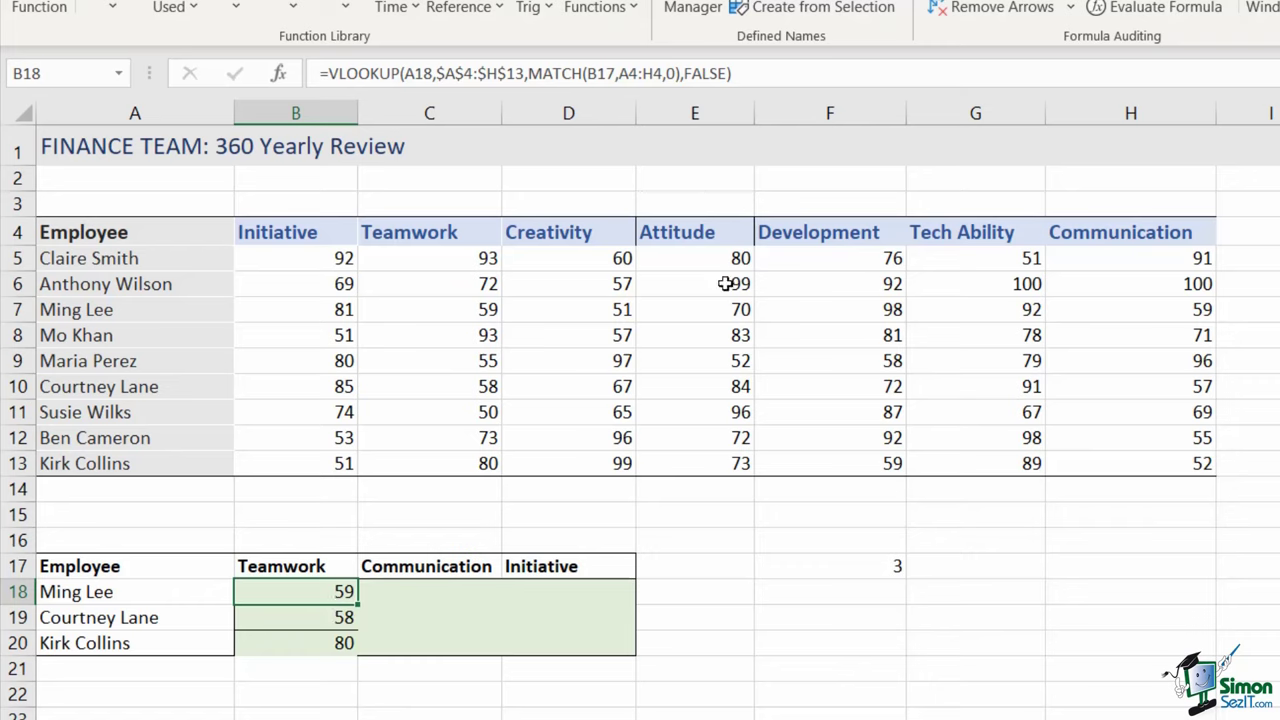
double_click(355, 604)
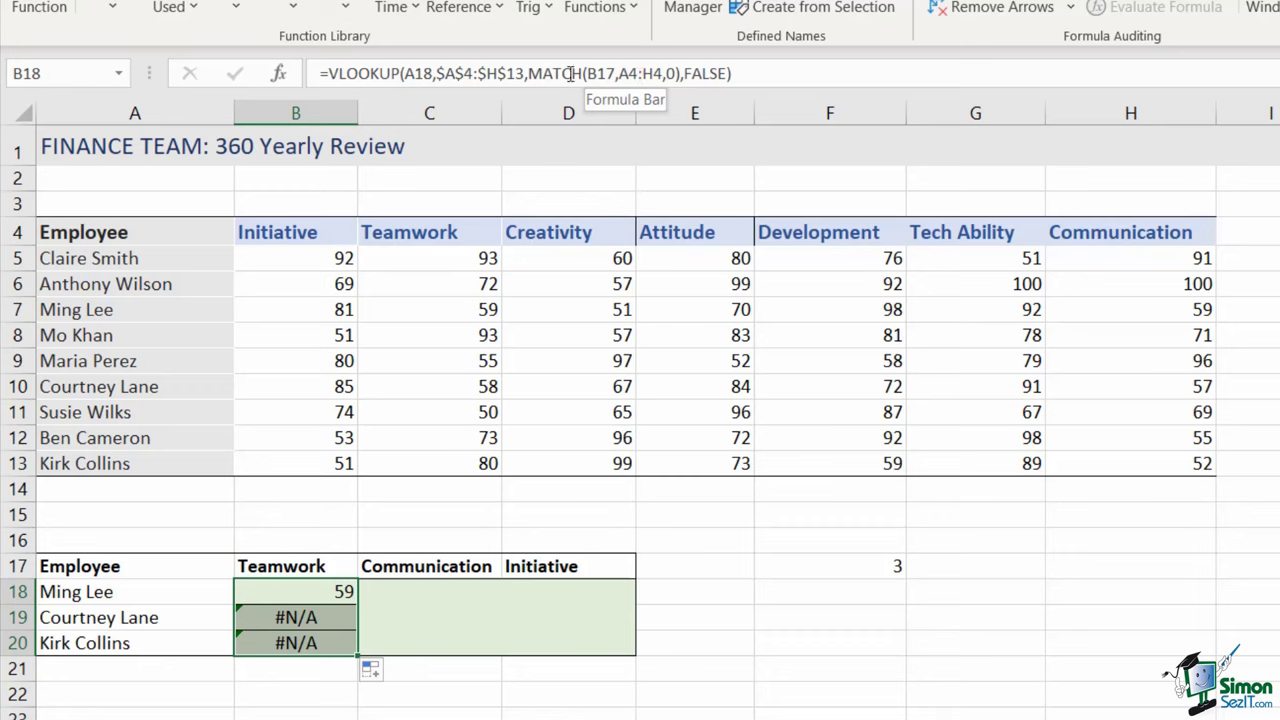
left_click(600, 73)
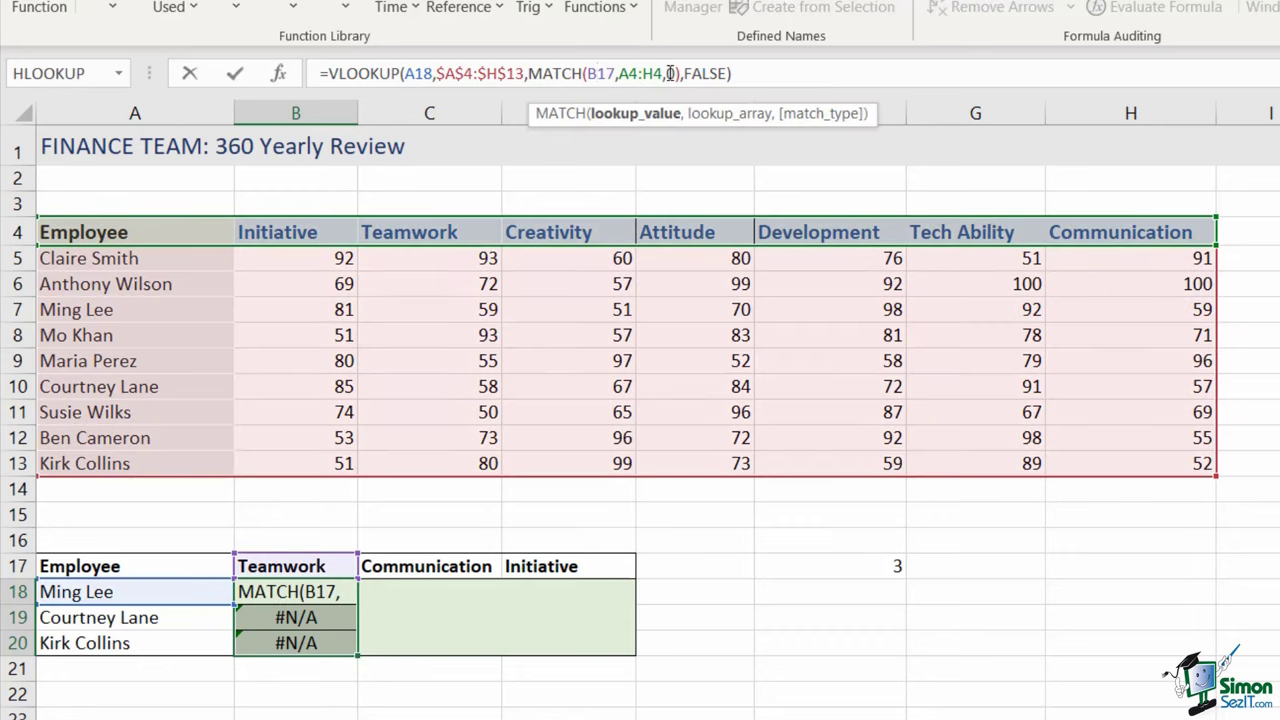
key("F4")
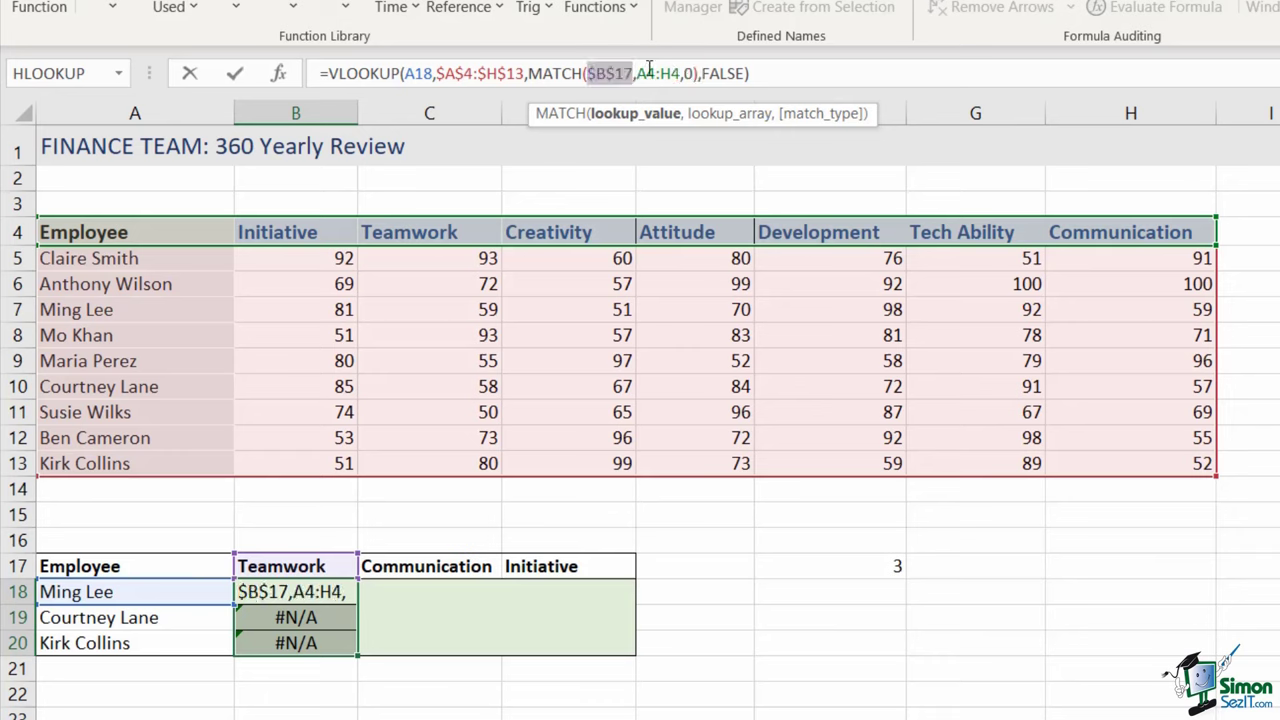
left_click(646, 73)
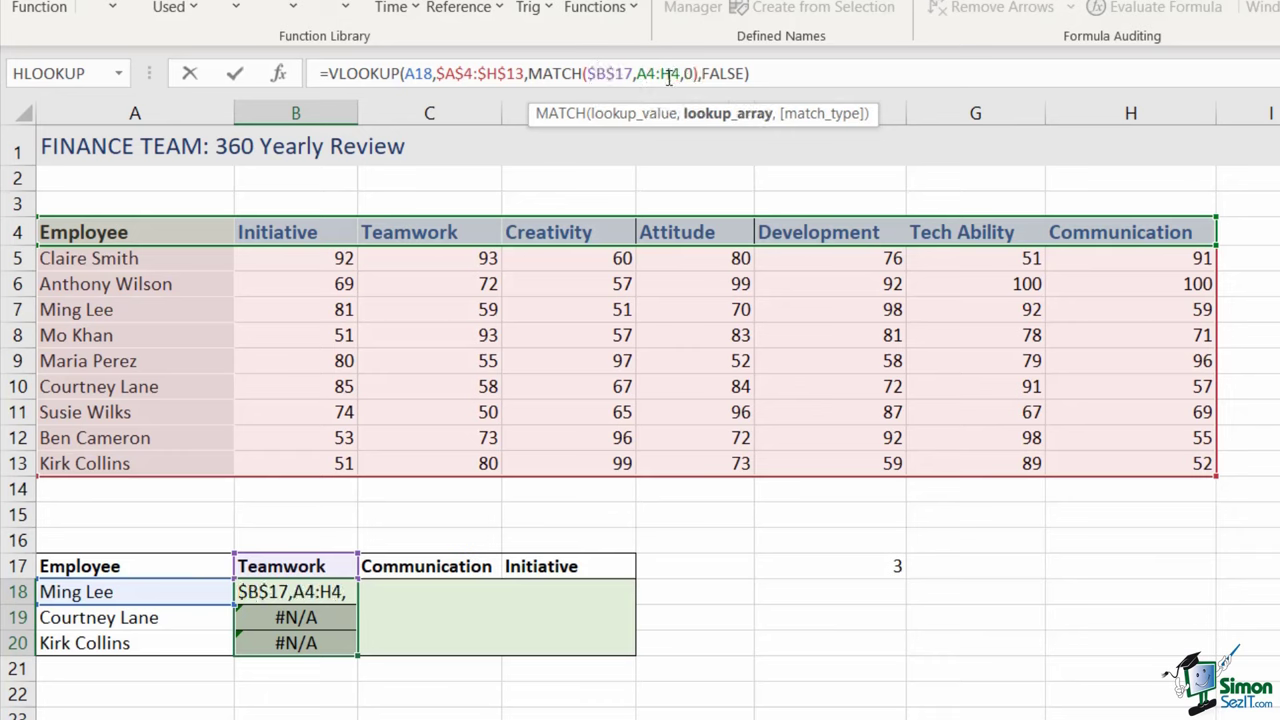
key("F4")
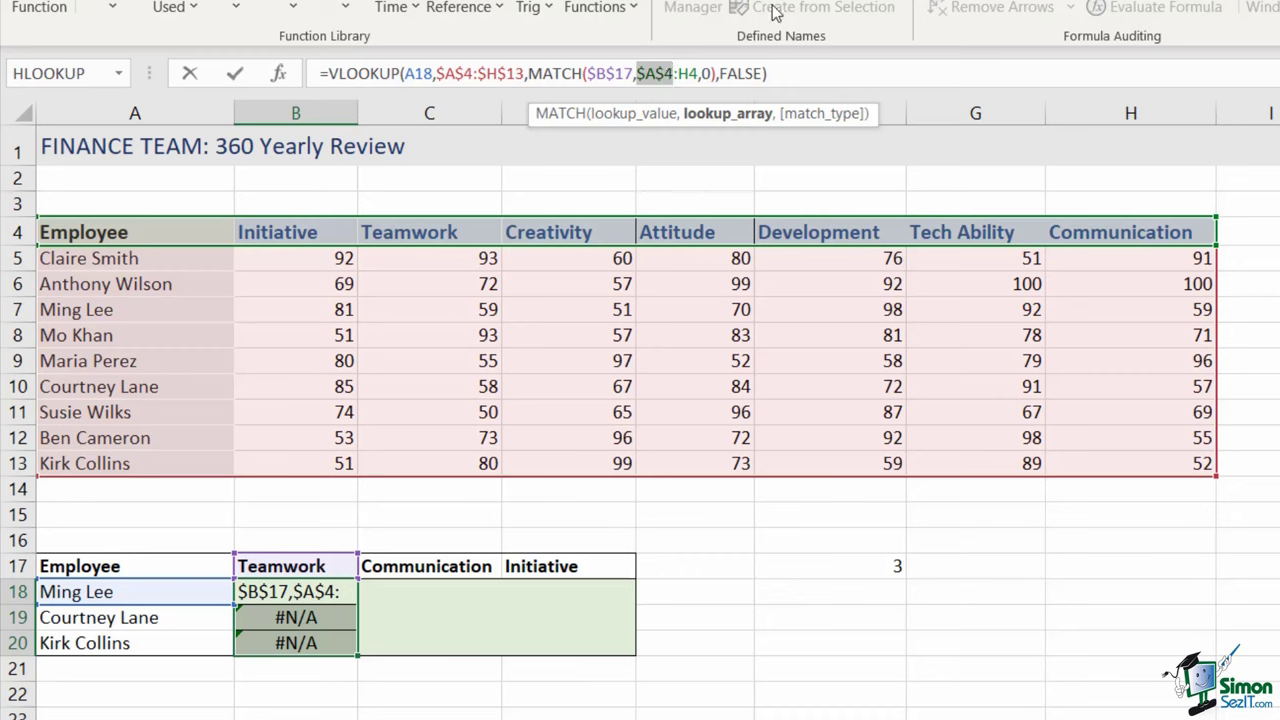
left_click(688, 73)
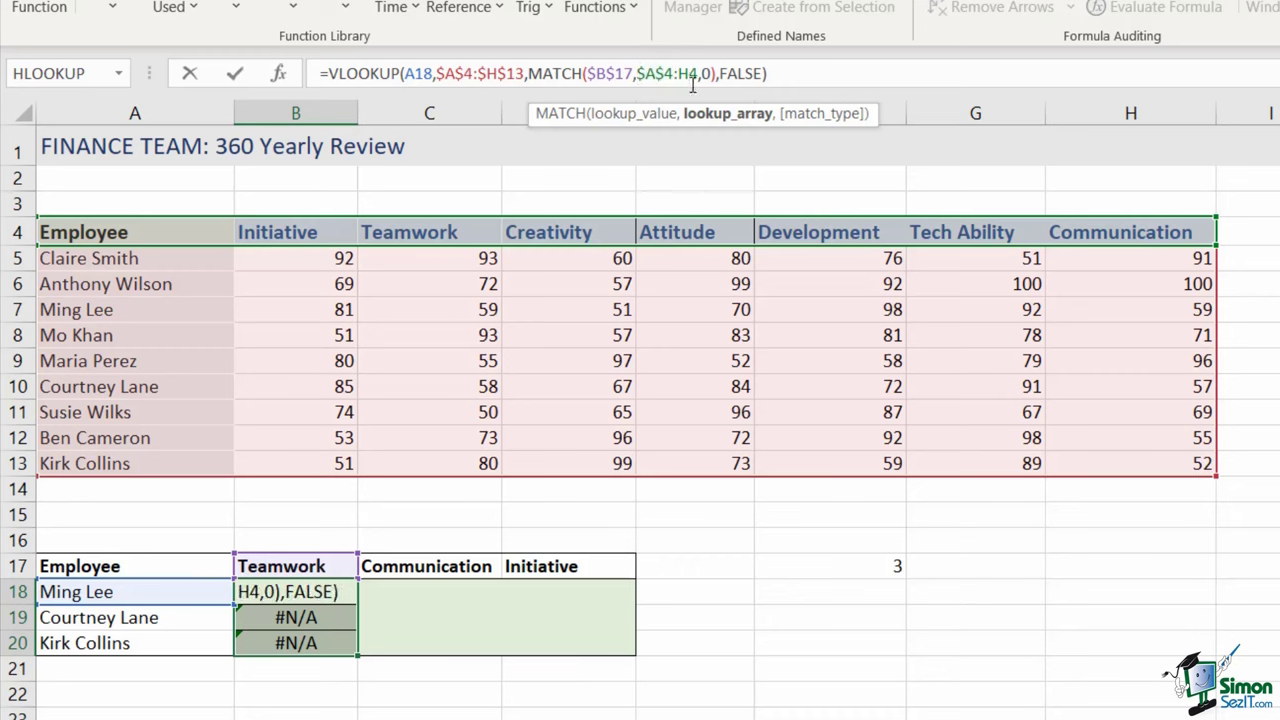
key("F4")
key("Return")
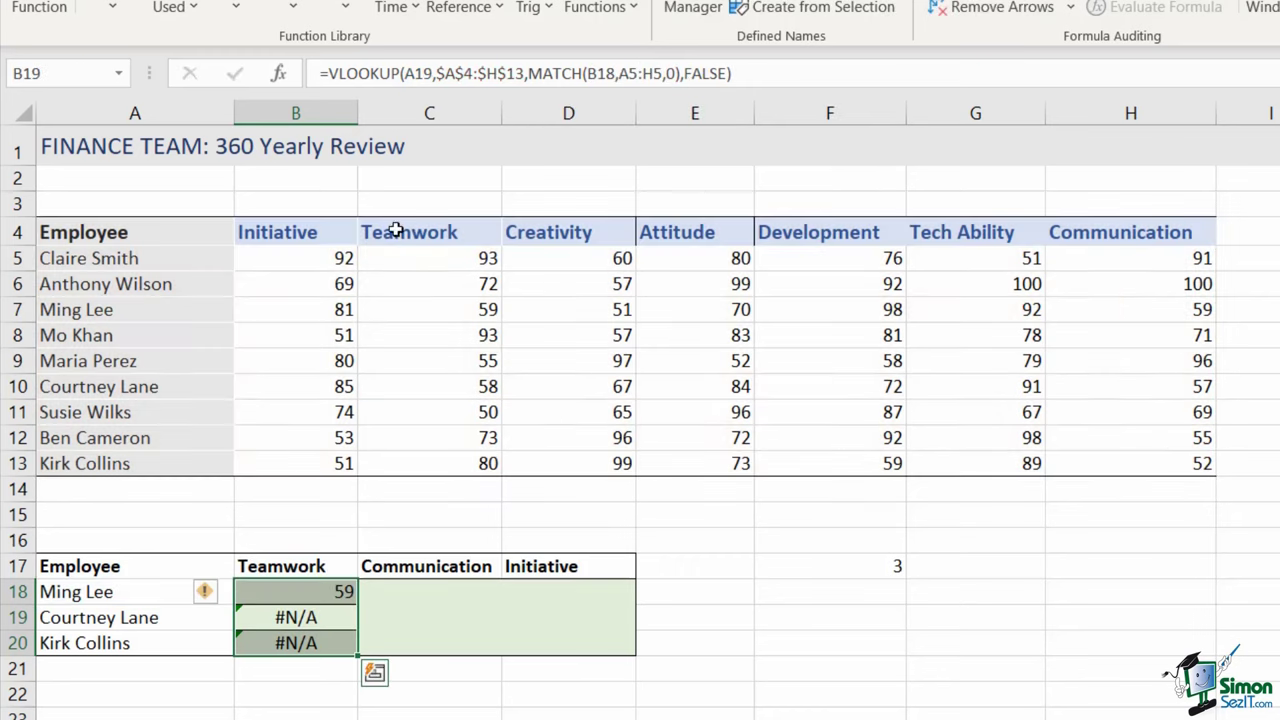
- Fill the corrected Teamwork formula from B18 down to B20 and delete the trial MATCH formula in F17
left_click(348, 594)
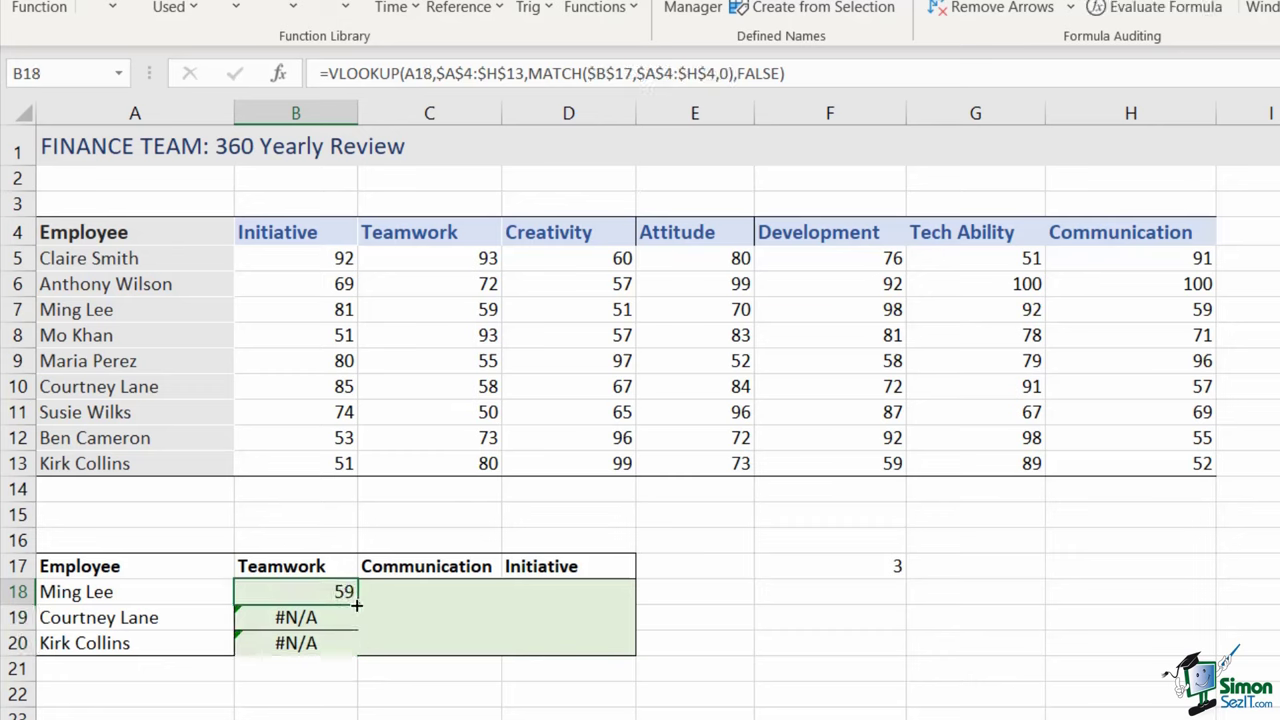
left_click_drag(356, 604, 354, 645)
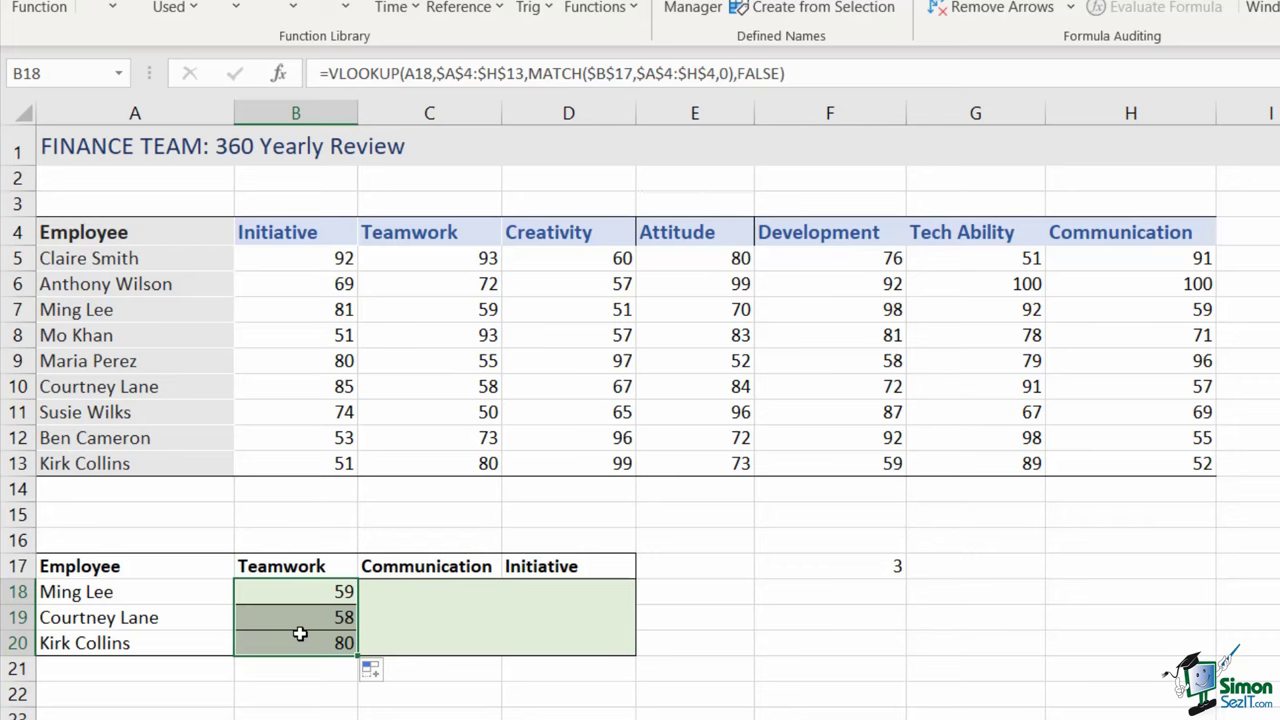
left_click(840, 566)
key("Delete")
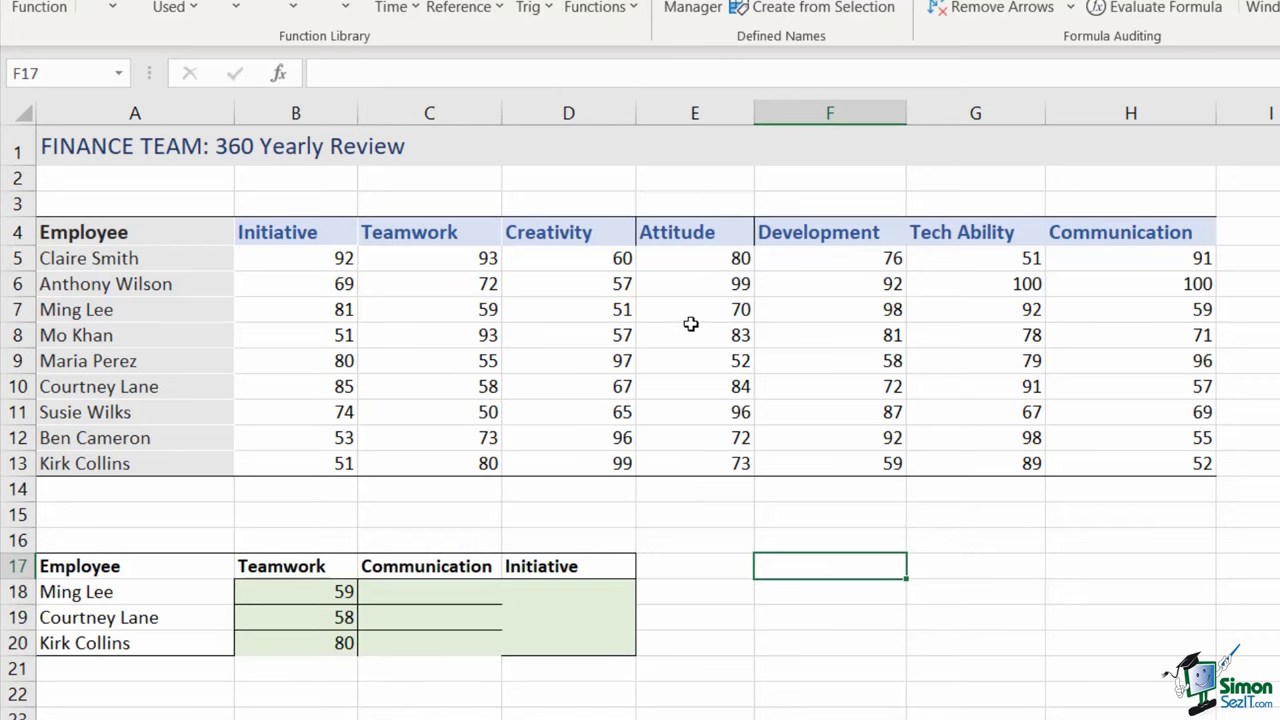
left_click(566, 330)
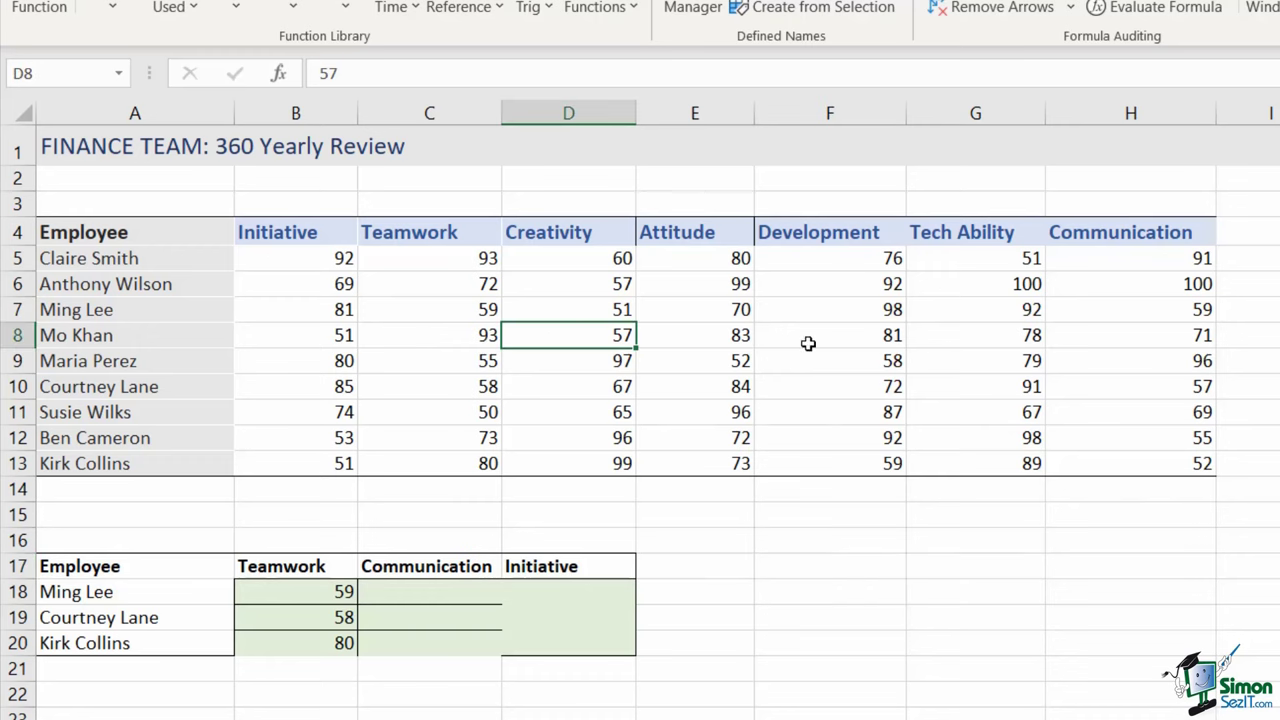
- Name the whole yearly review table, A4:H13 including its headers, as Review
key("ctrl+a")
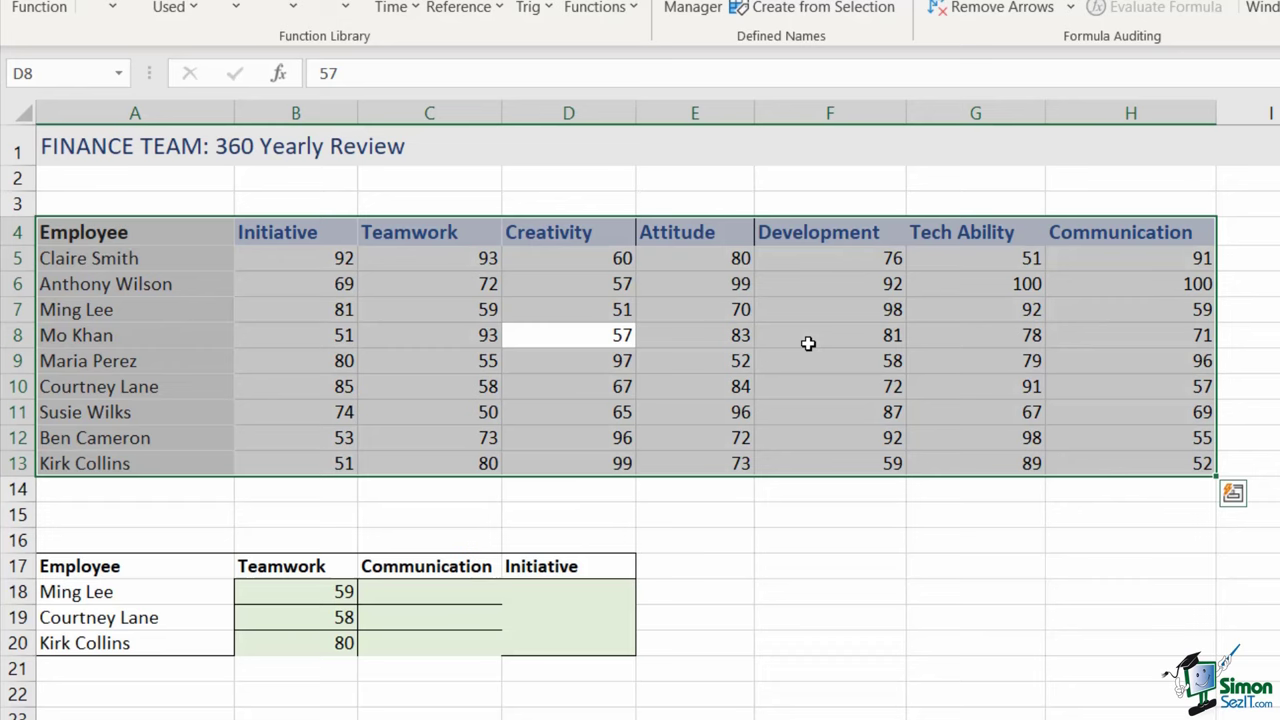
left_click(64, 74)
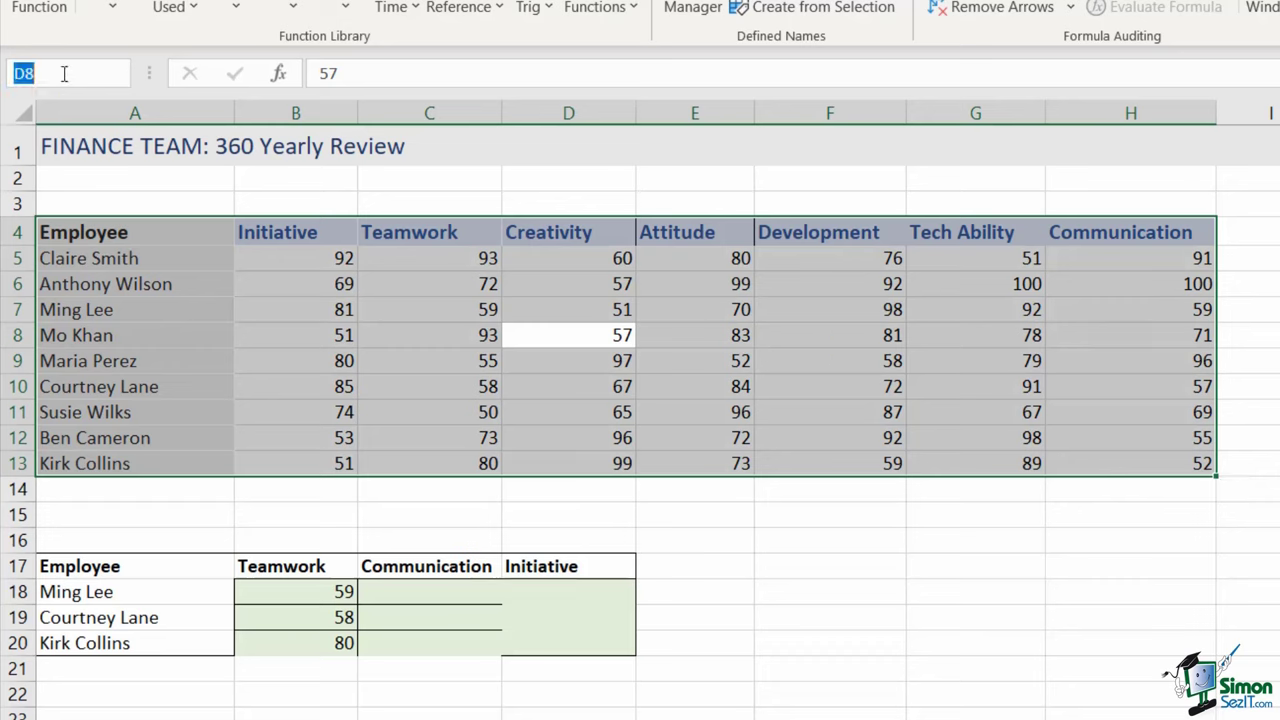
type("Review")
key("Return")
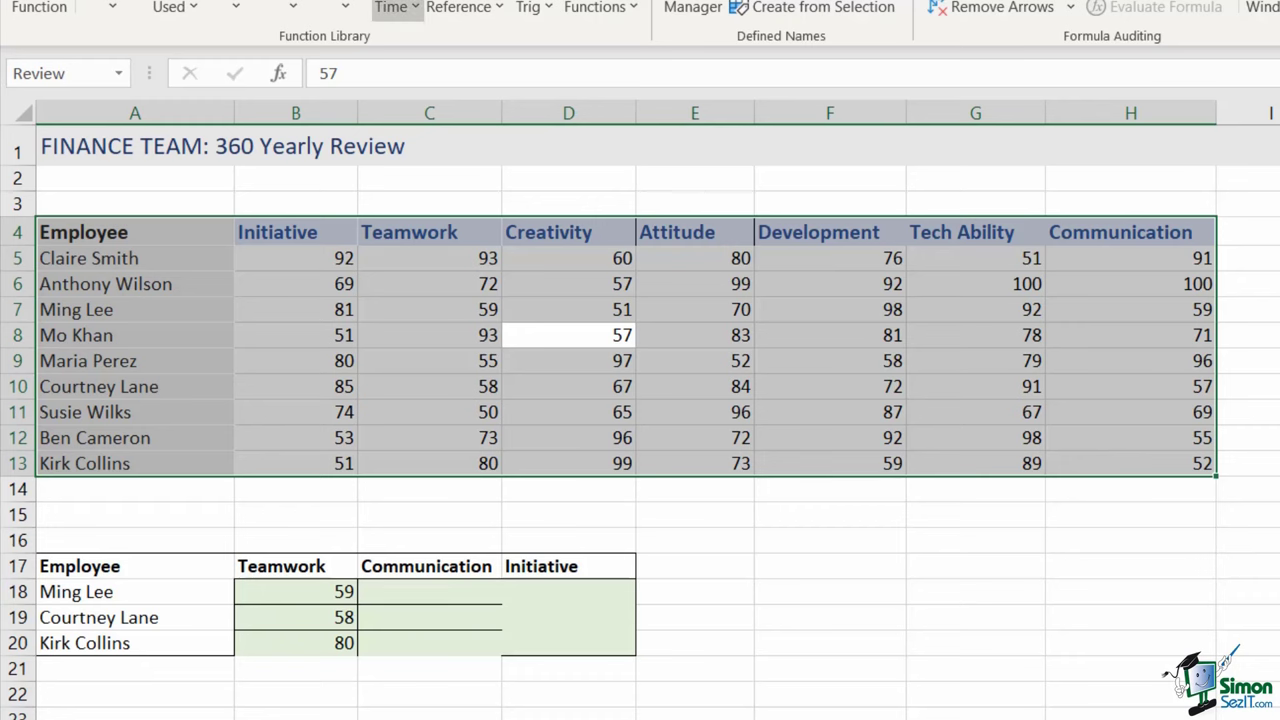
- Begin a VLOOKUP formula in C18 with A18 as the lookup value and the named range Review as the table array
left_click(393, 597)
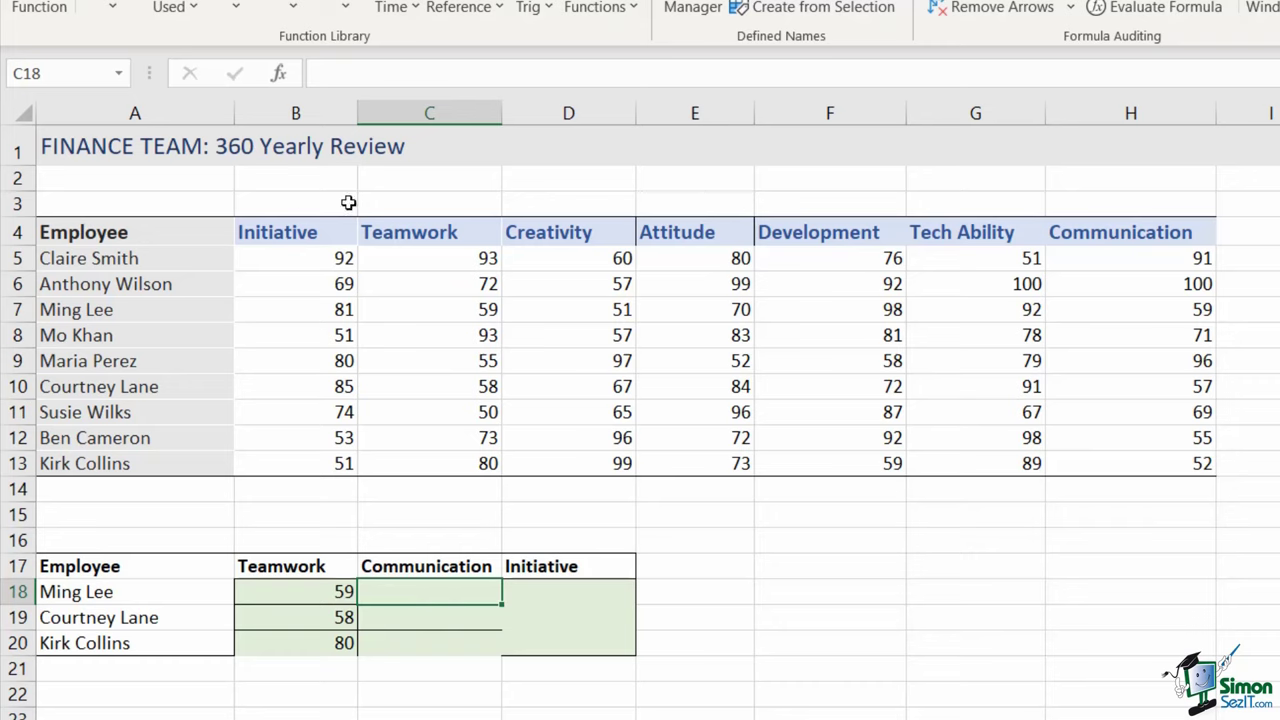
left_click(346, 76)
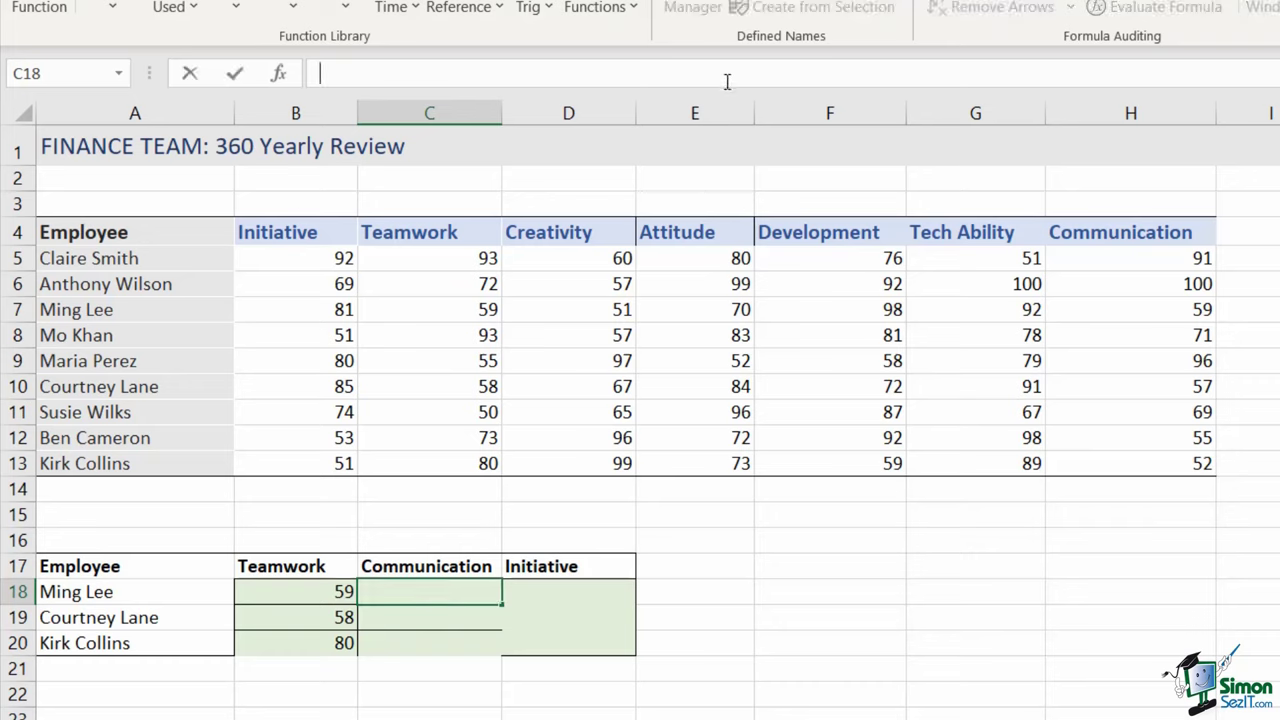
type("VLOOKUP")
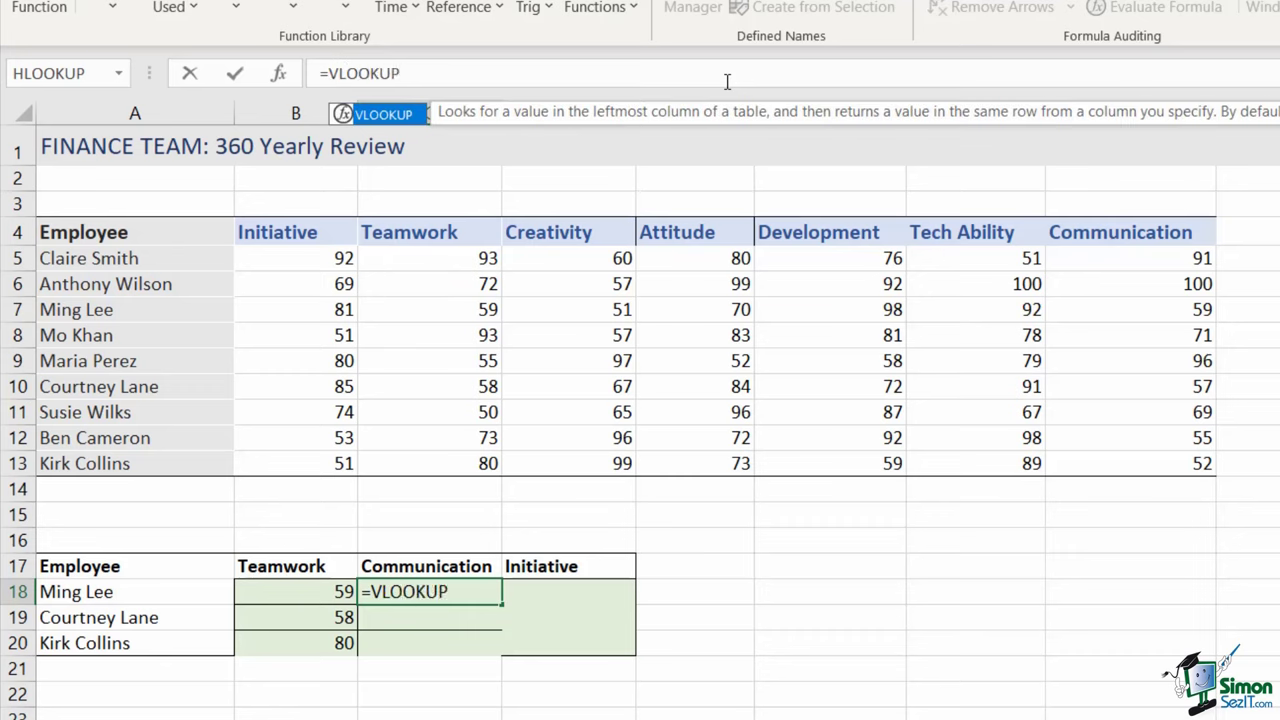
type("(")
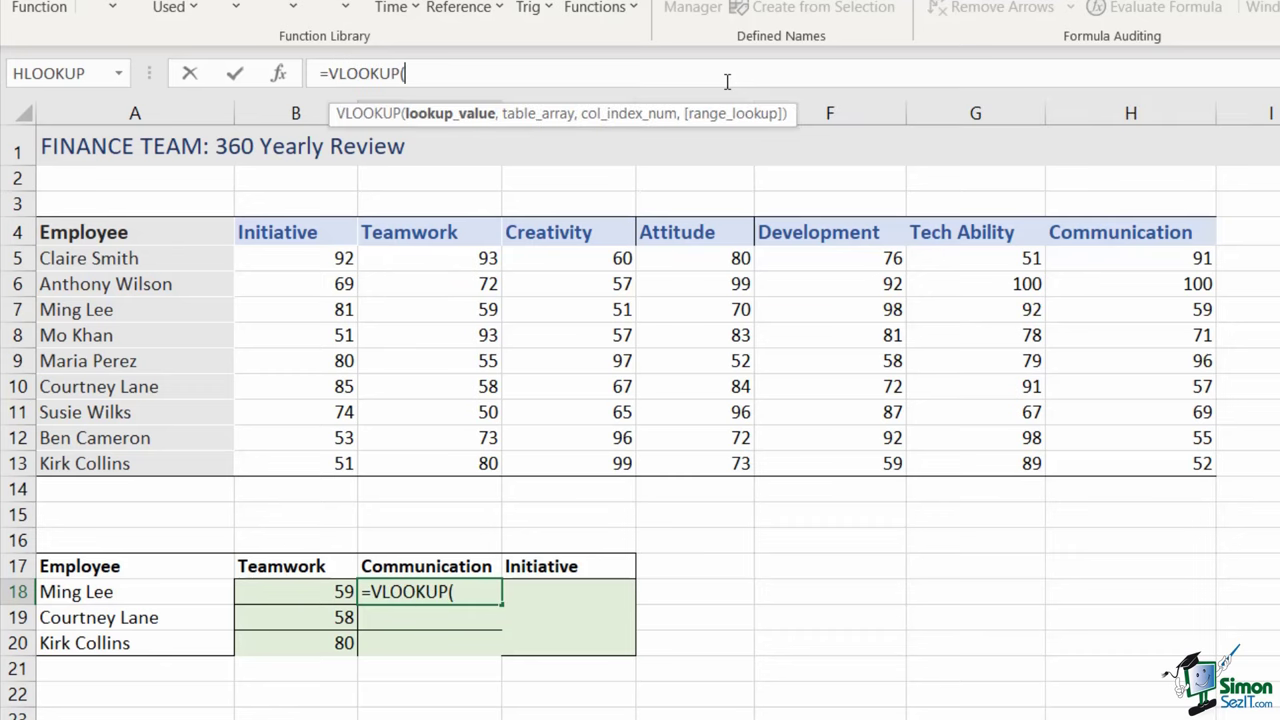
left_click(130, 596)
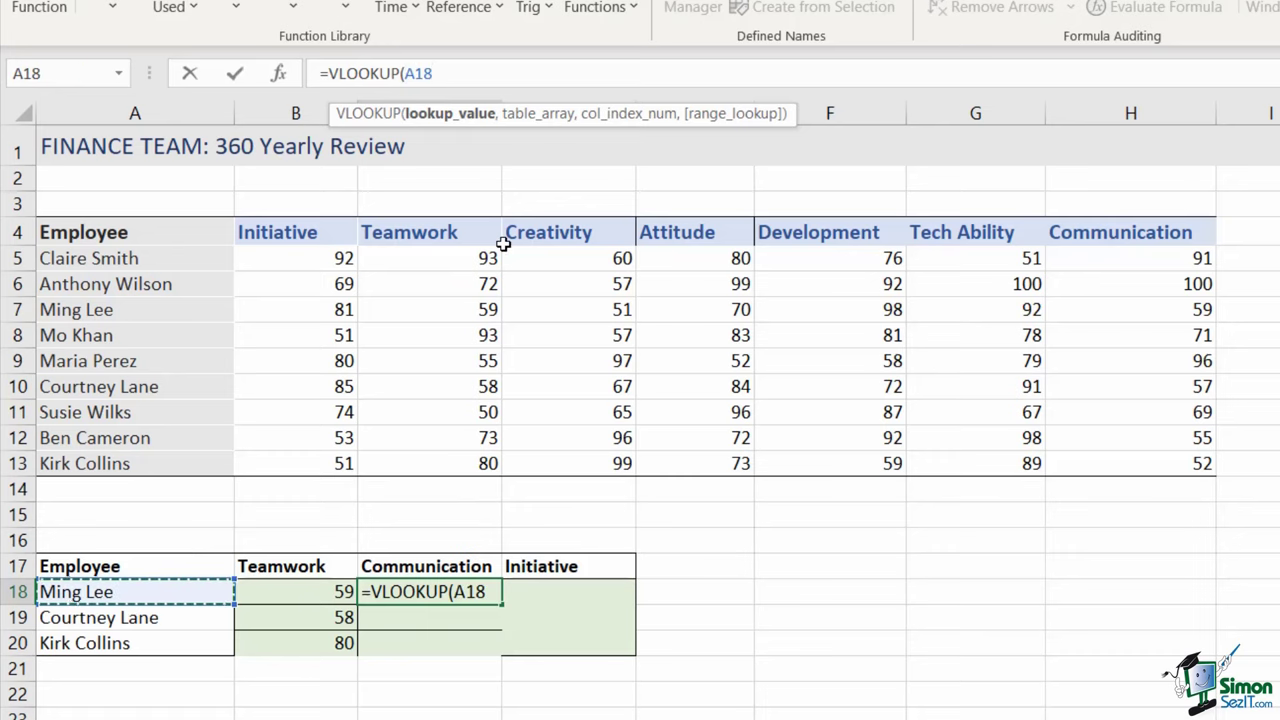
type(",")
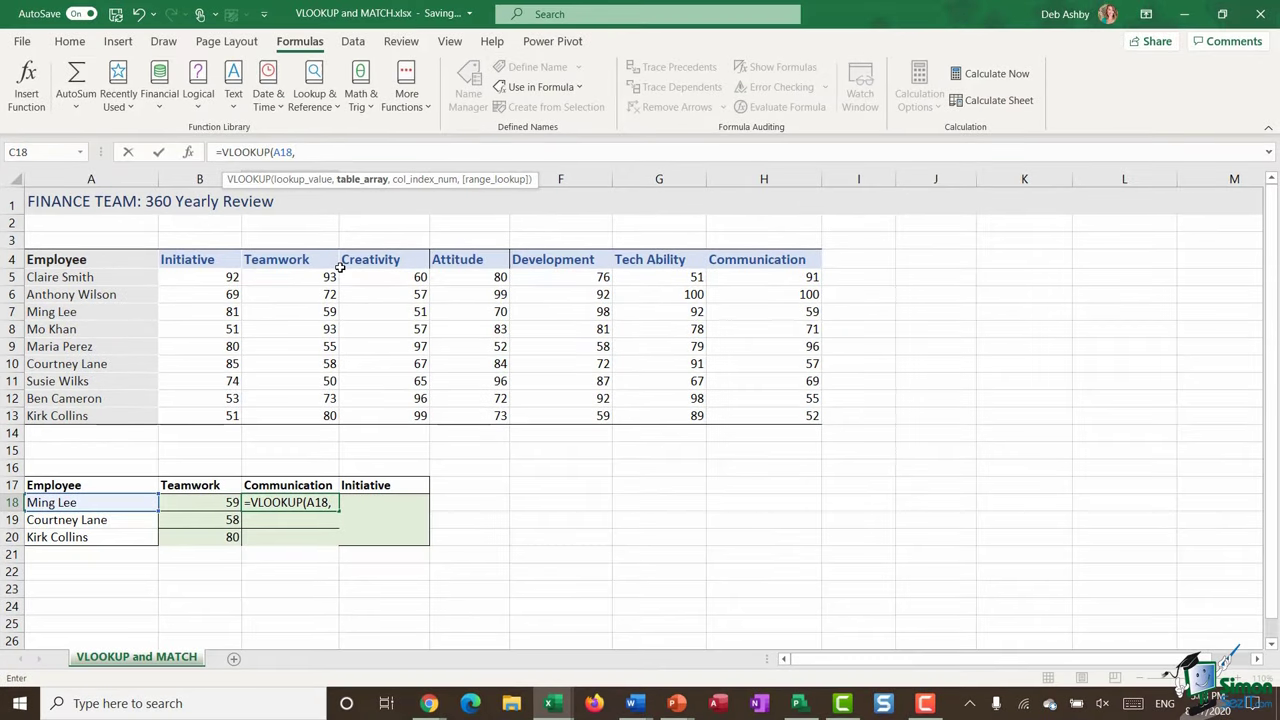
key("F3")
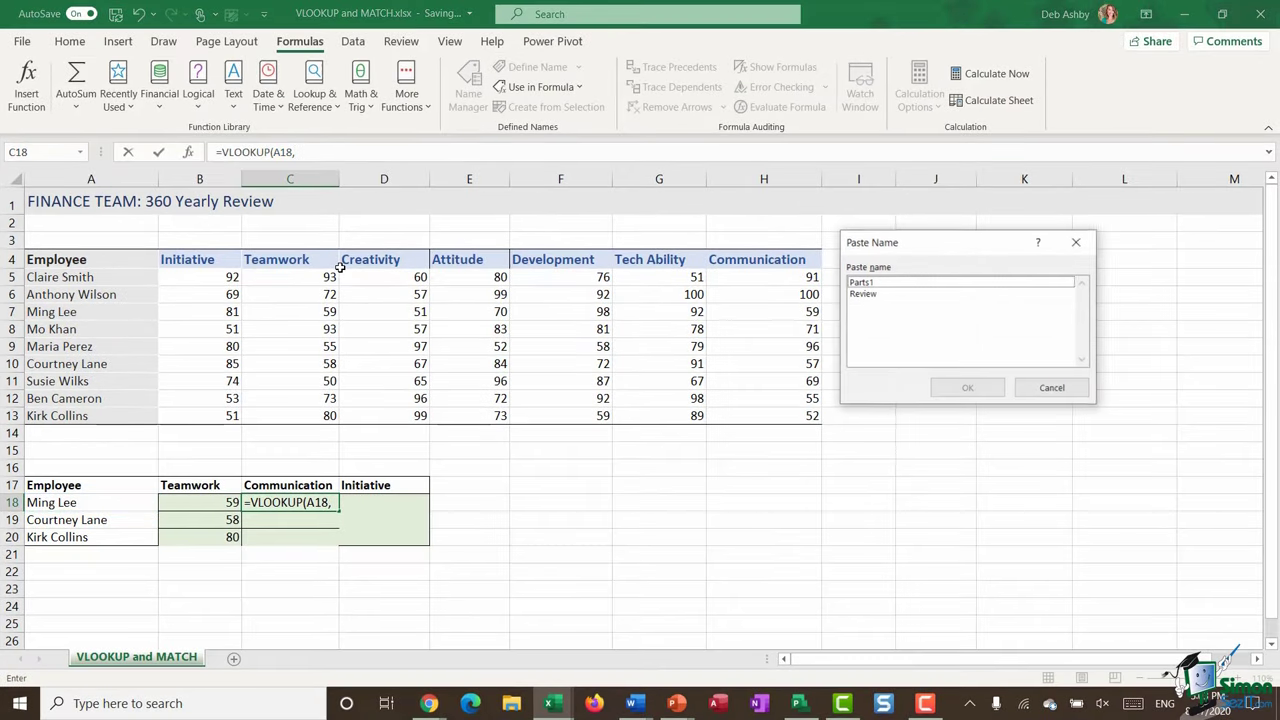
left_click(864, 295)
left_click(967, 389)
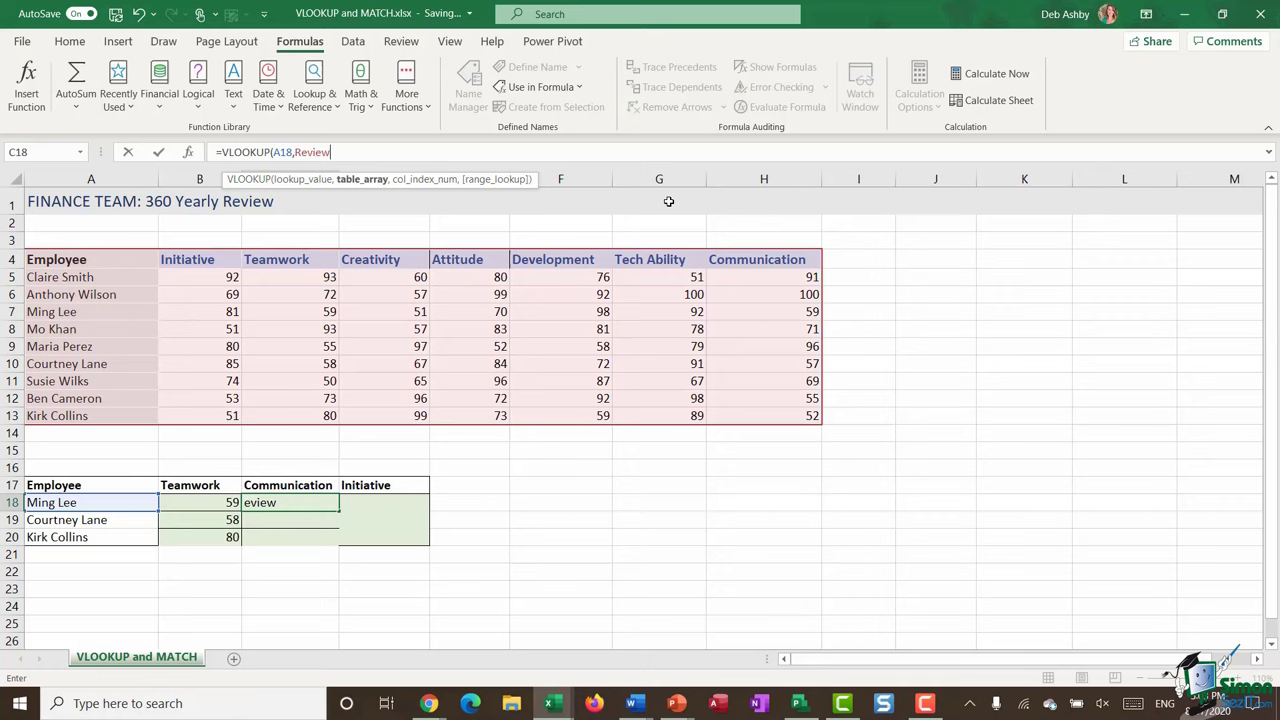
type(",")
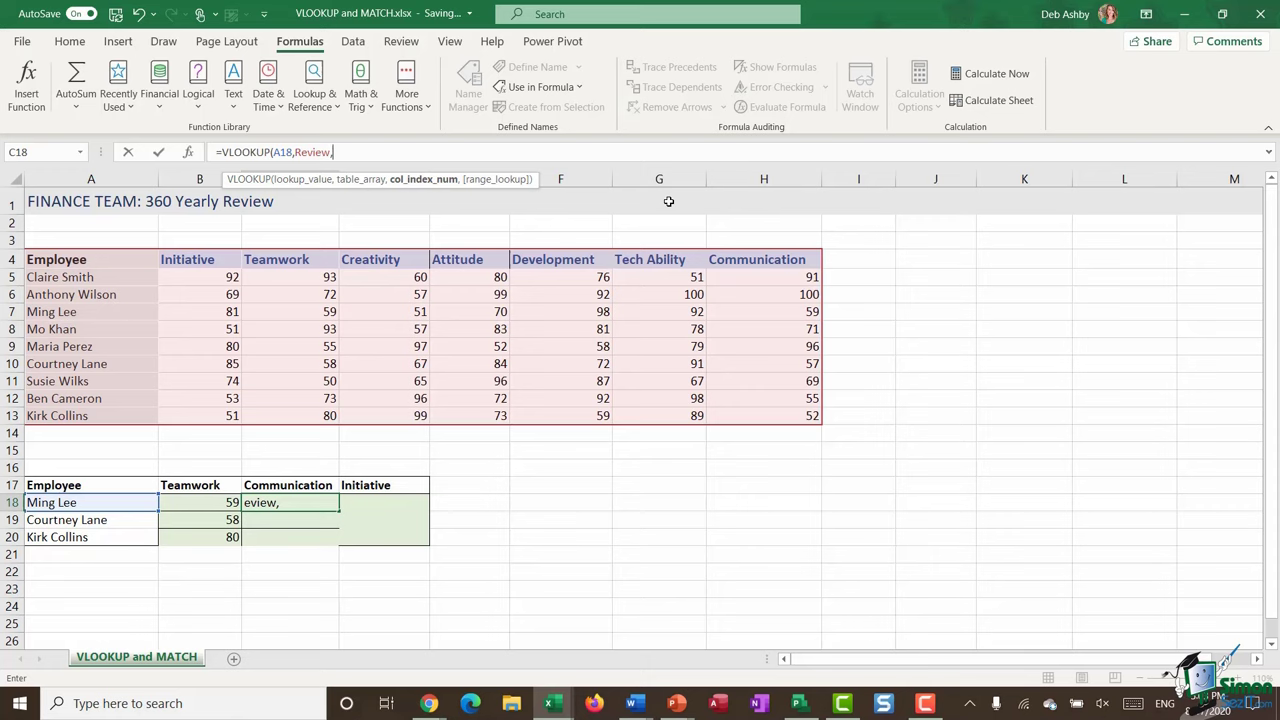
- Nest a MATCH function as C18's column index, with the Communication header locked as $C$17 for its lookup value
type("MATCH")
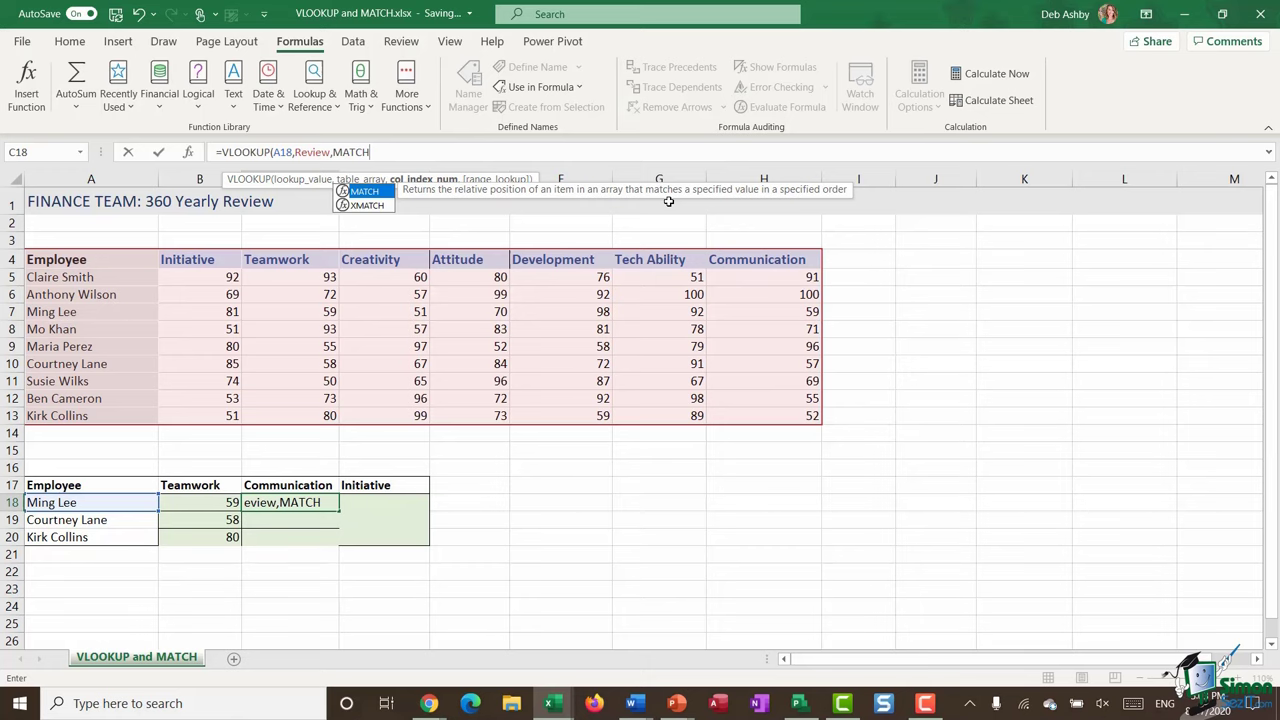
type("(")
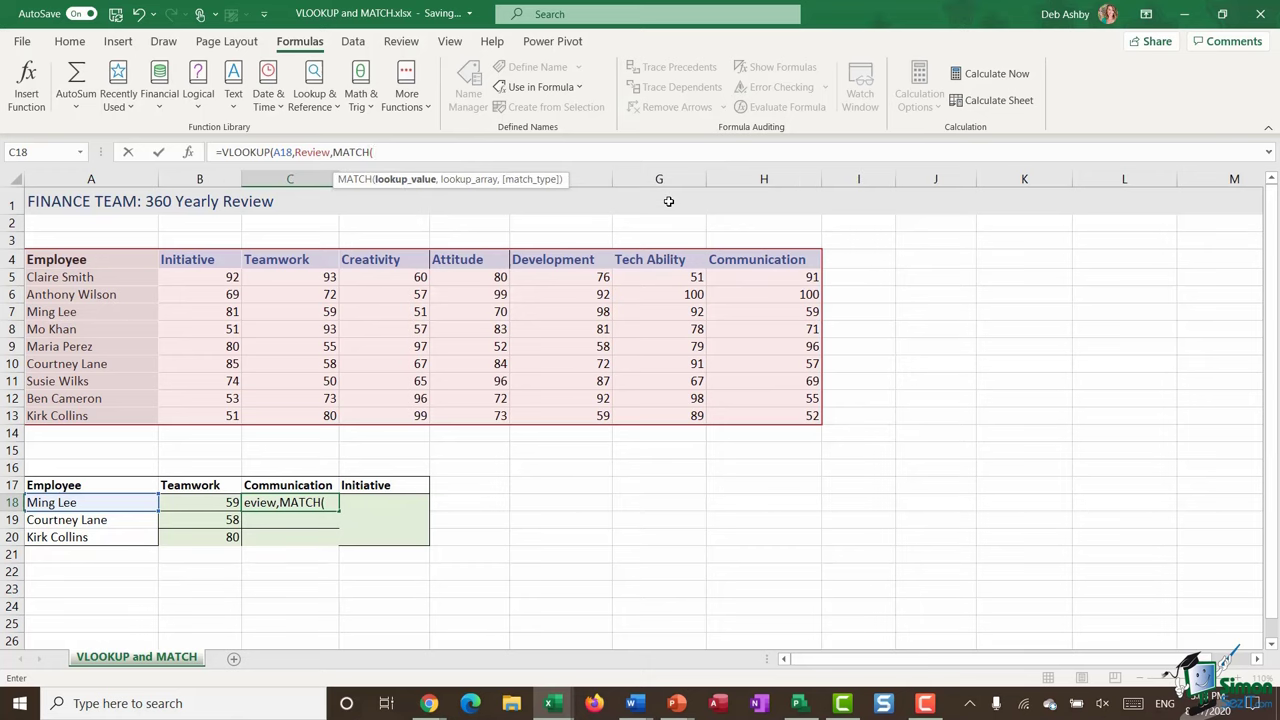
left_click(287, 487)
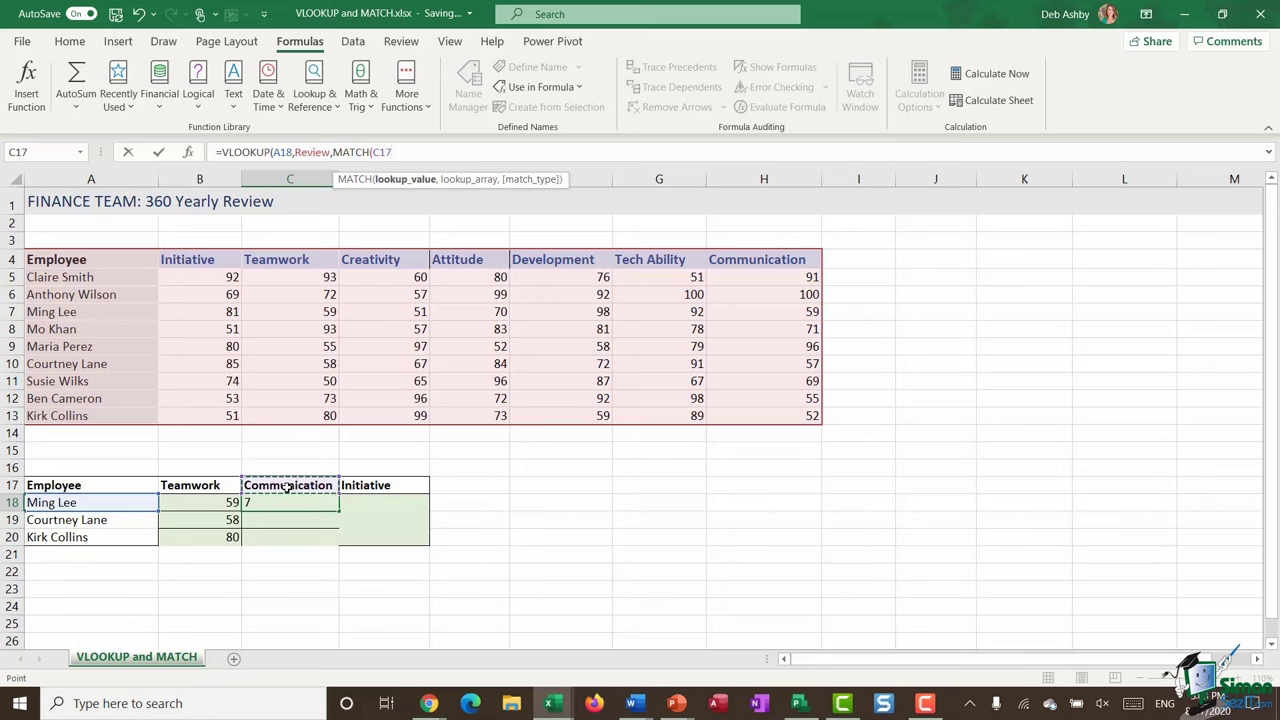
key("F4")
type(",")
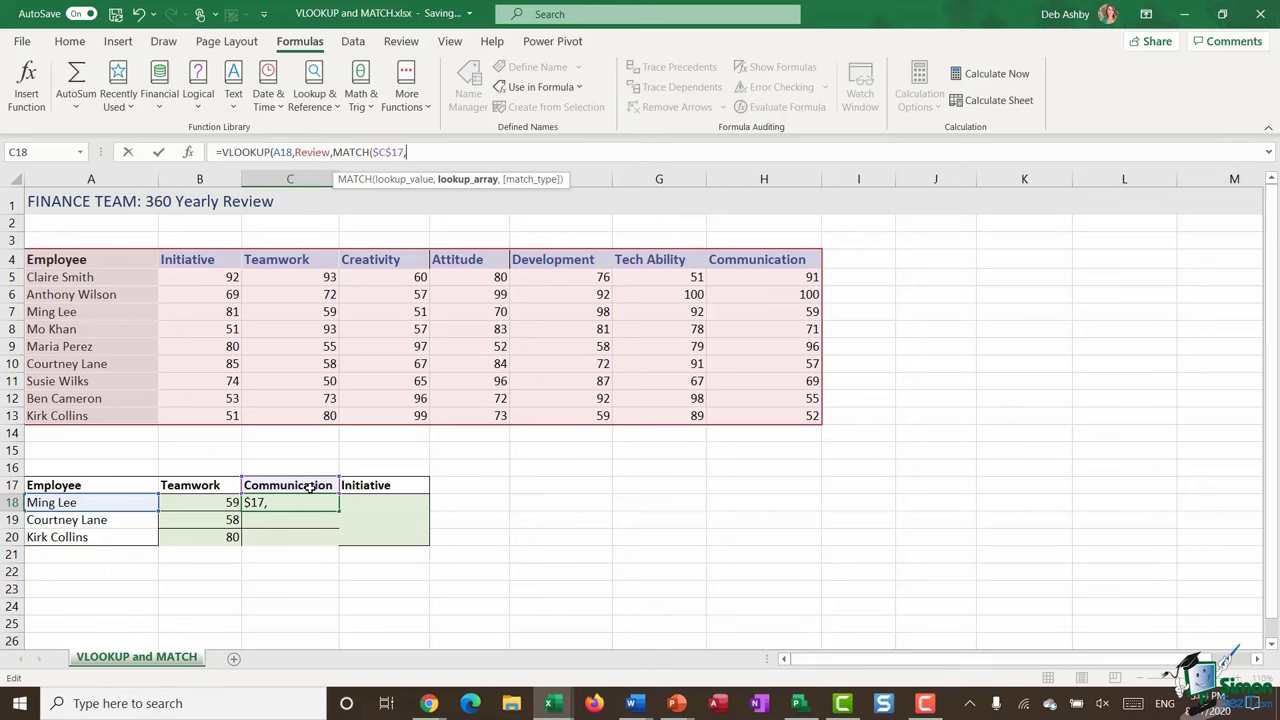
- Use the review table's header row as the MATCH lookup array in C18, locked as $A$4:$H$4
left_click_drag(57, 261, 812, 261)
left_click(475, 160)
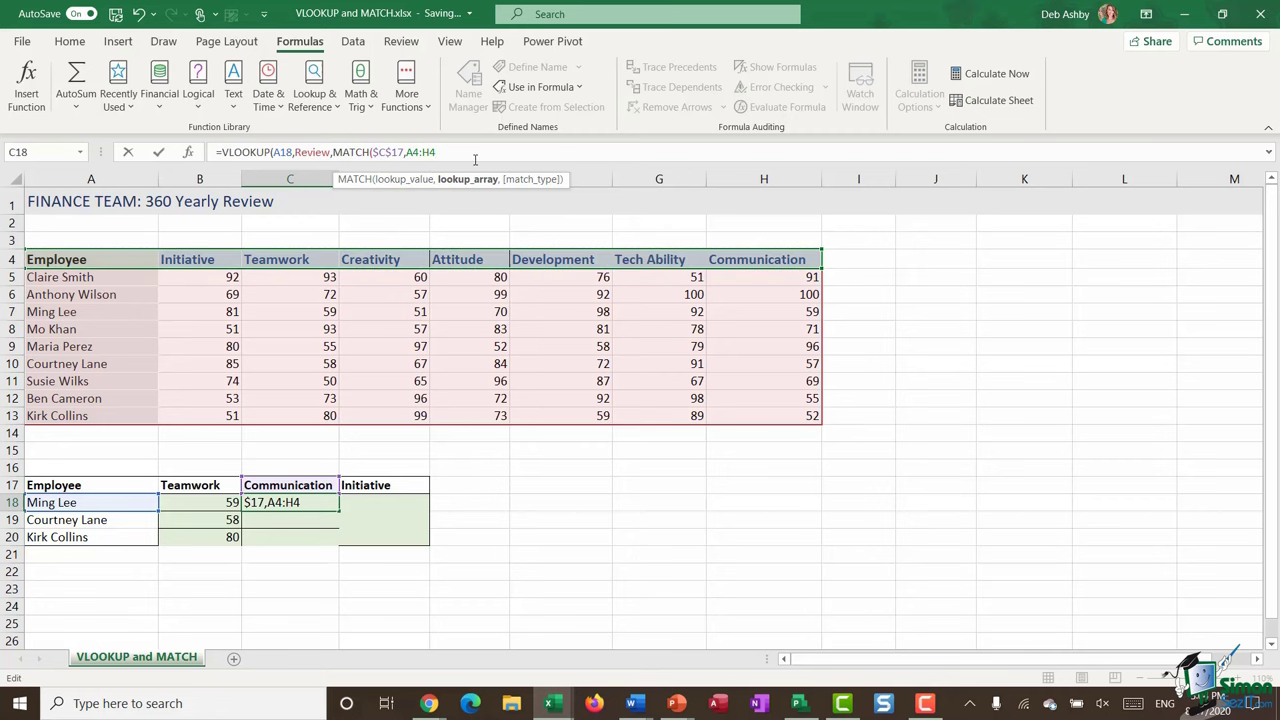
key("F4")
left_click(440, 152)
key("F4")
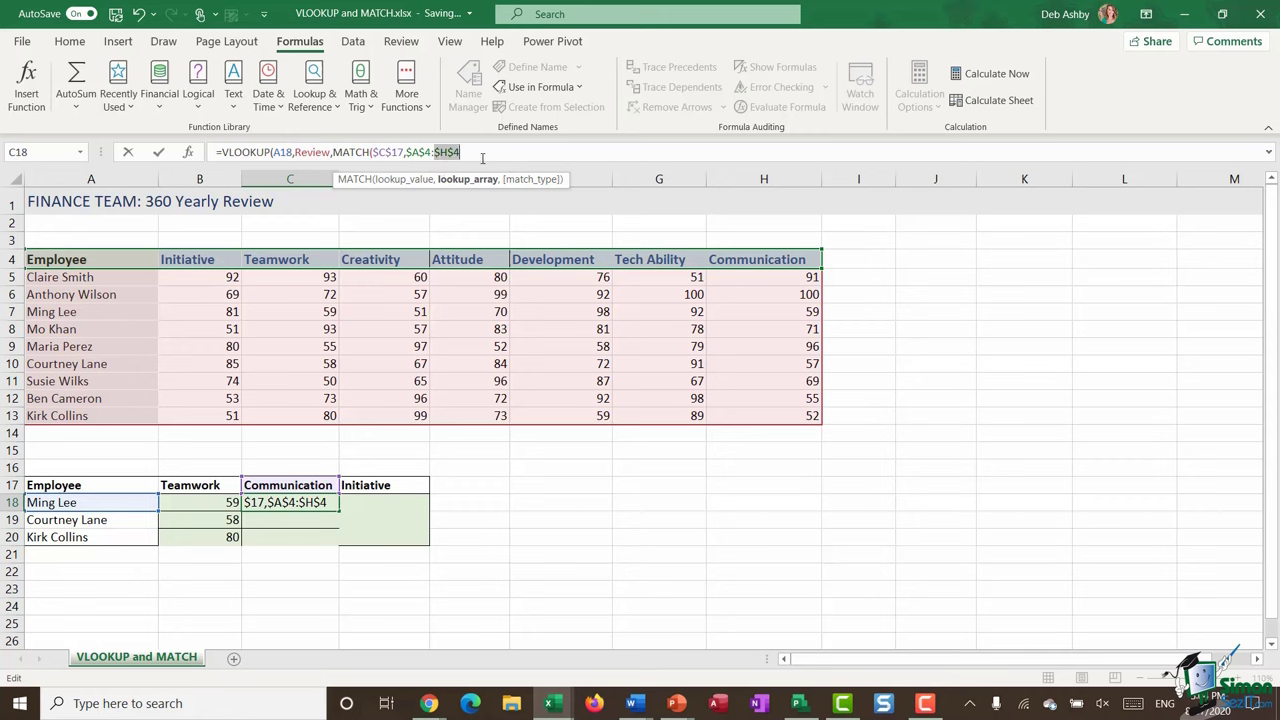
- Complete C18's formula with match type 0 for MATCH and FALSE as the VLOOKUP range lookup
left_click(483, 153)
type(",")
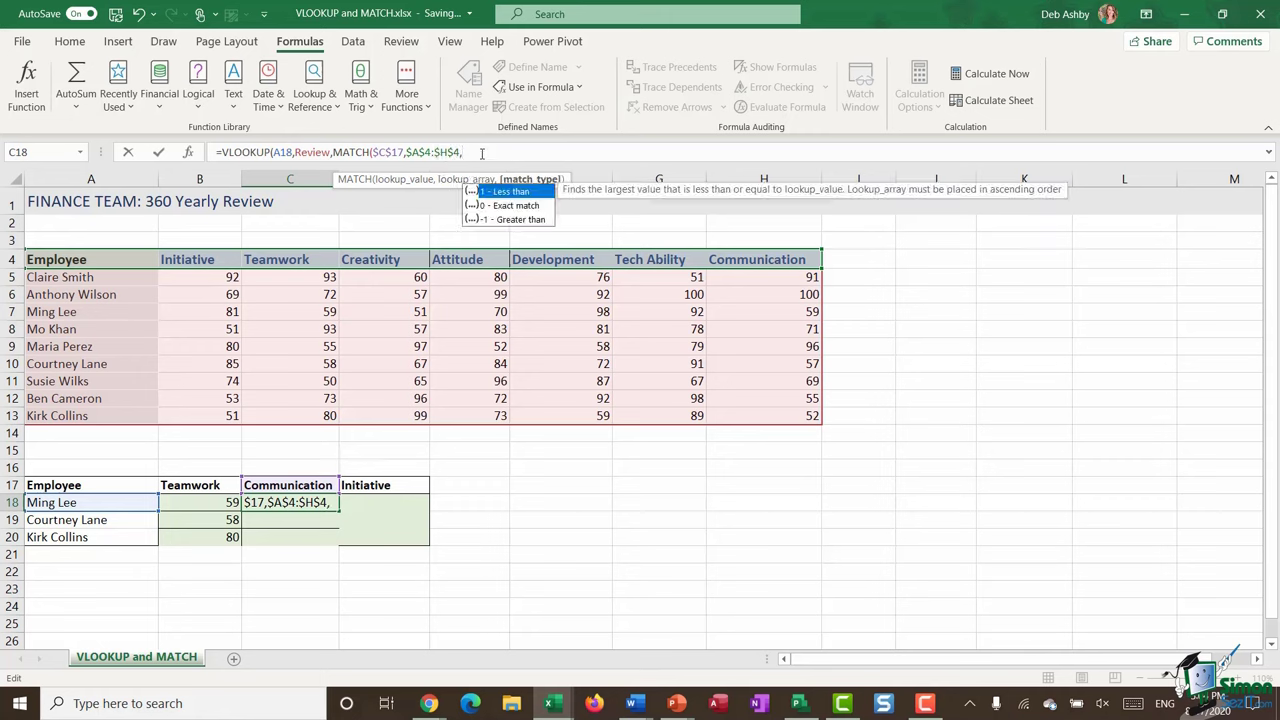
type("0")
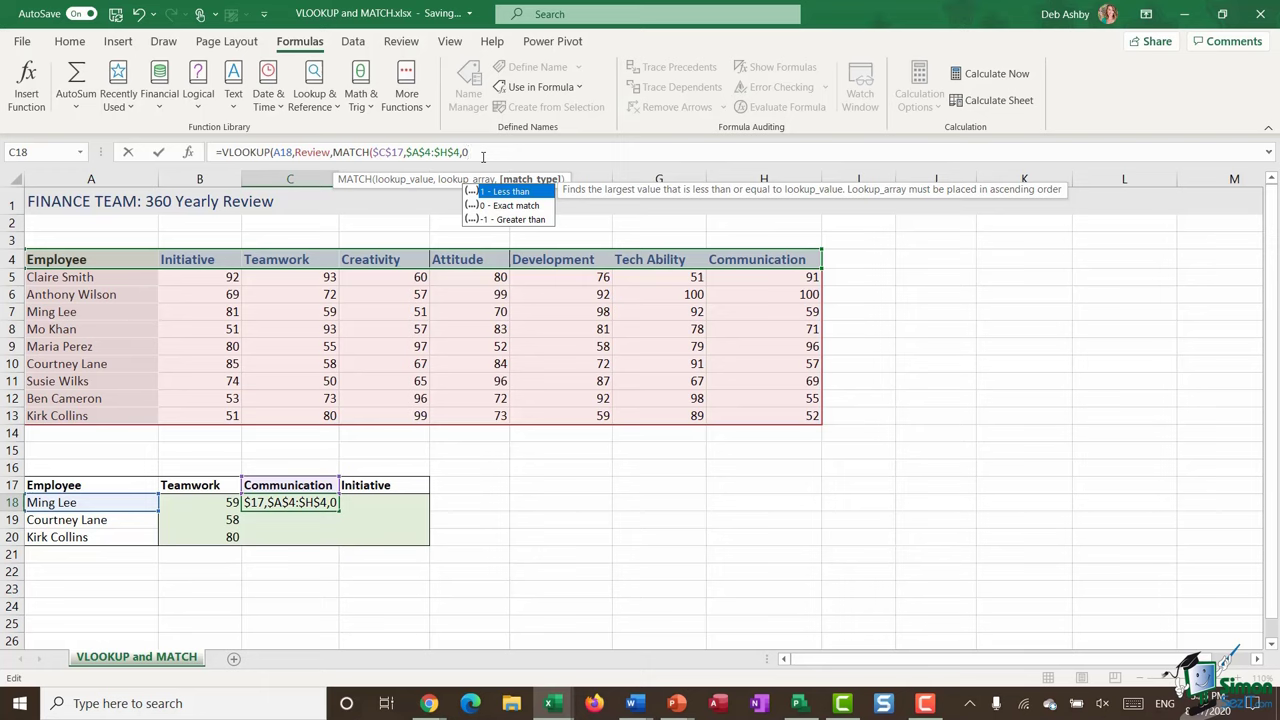
type(")")
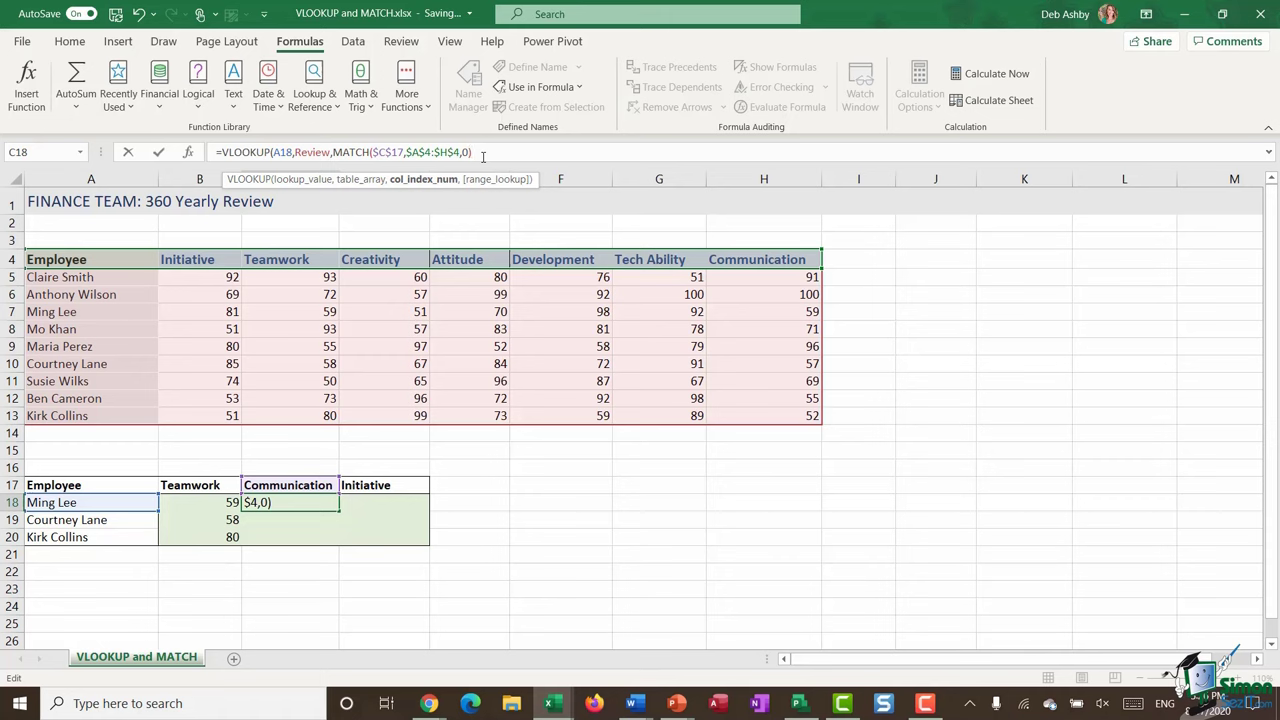
type(",")
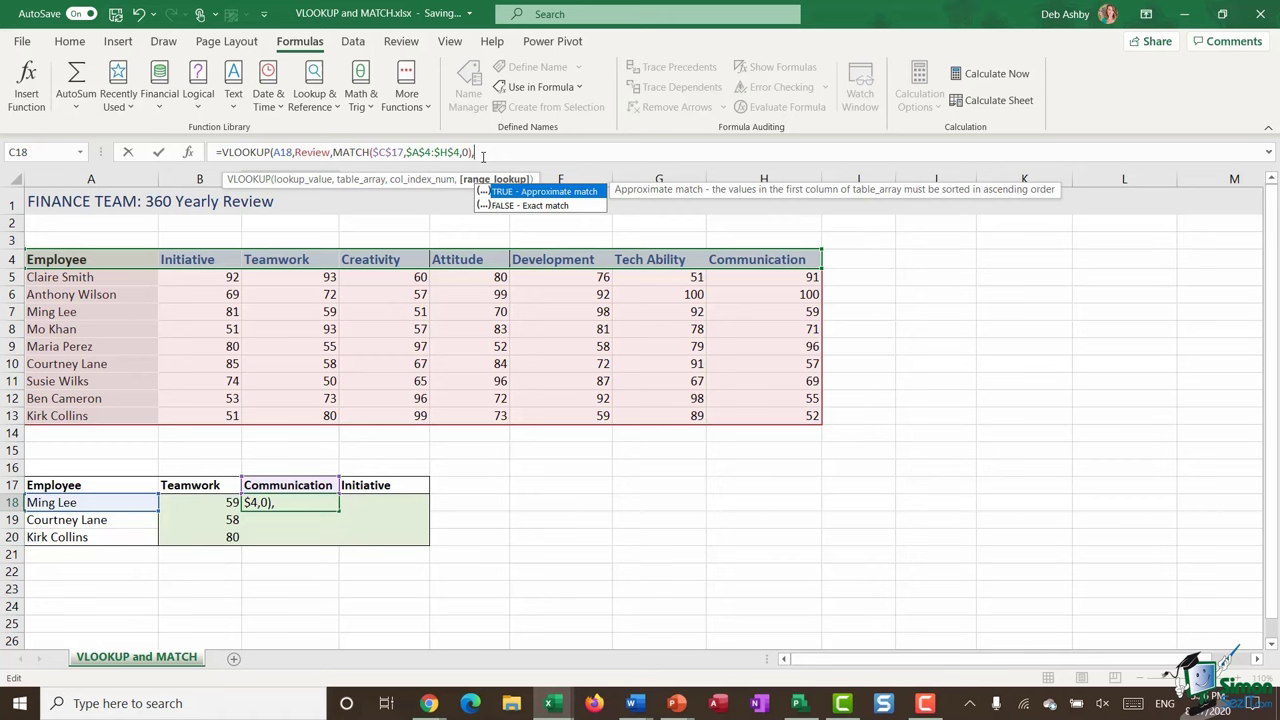
type("FALSE)")
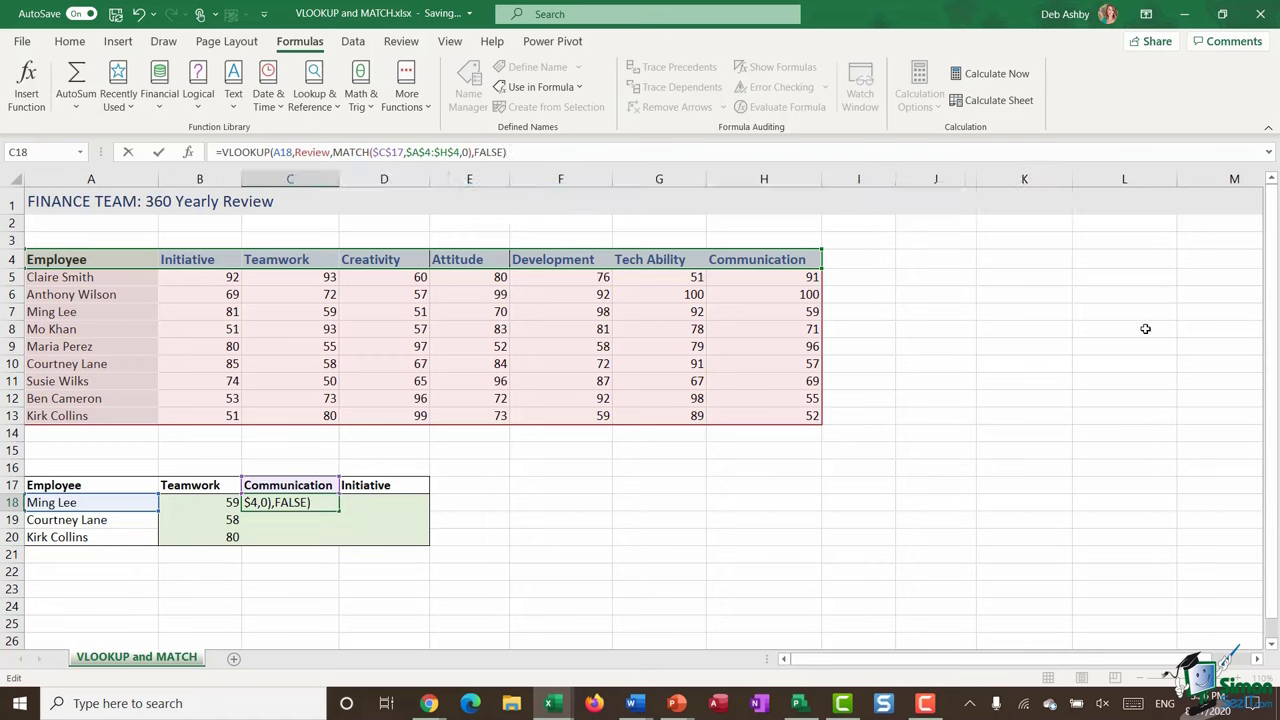
key("Return")
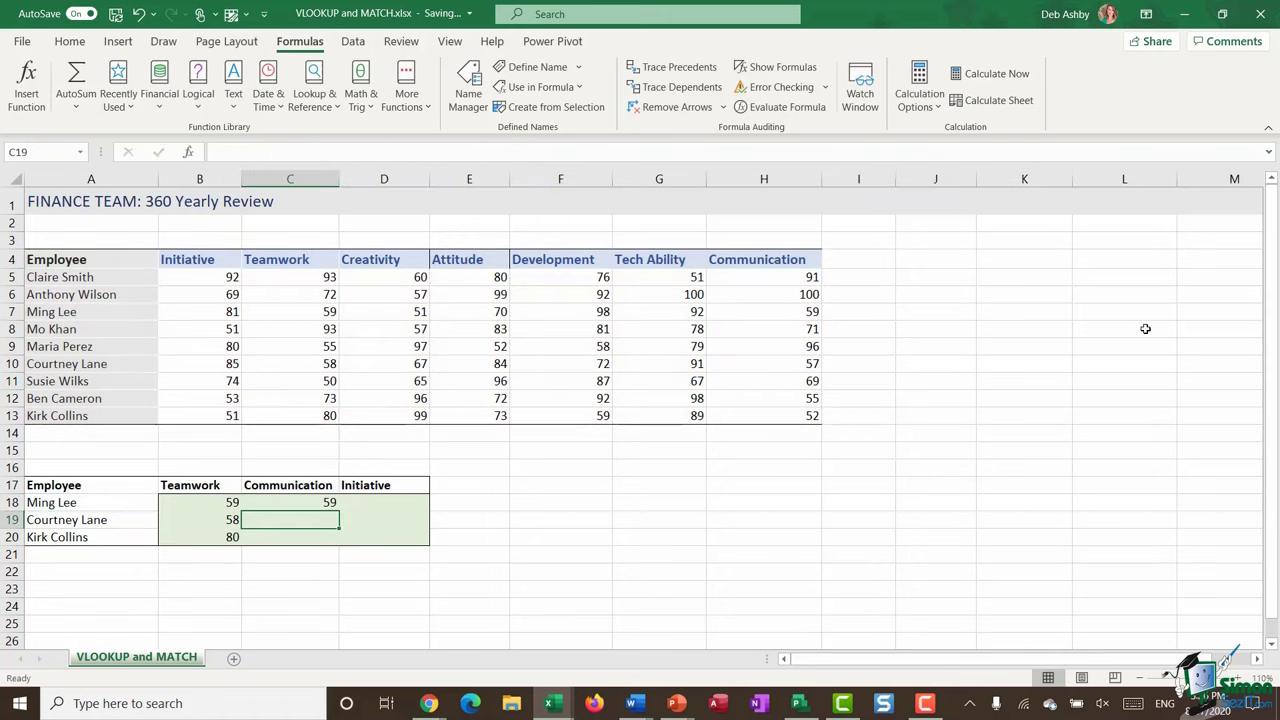
- Fill the Communication formula from C18 down to C20, checking the results against rows 7, 10 and 13 of the review table
left_click(301, 506)
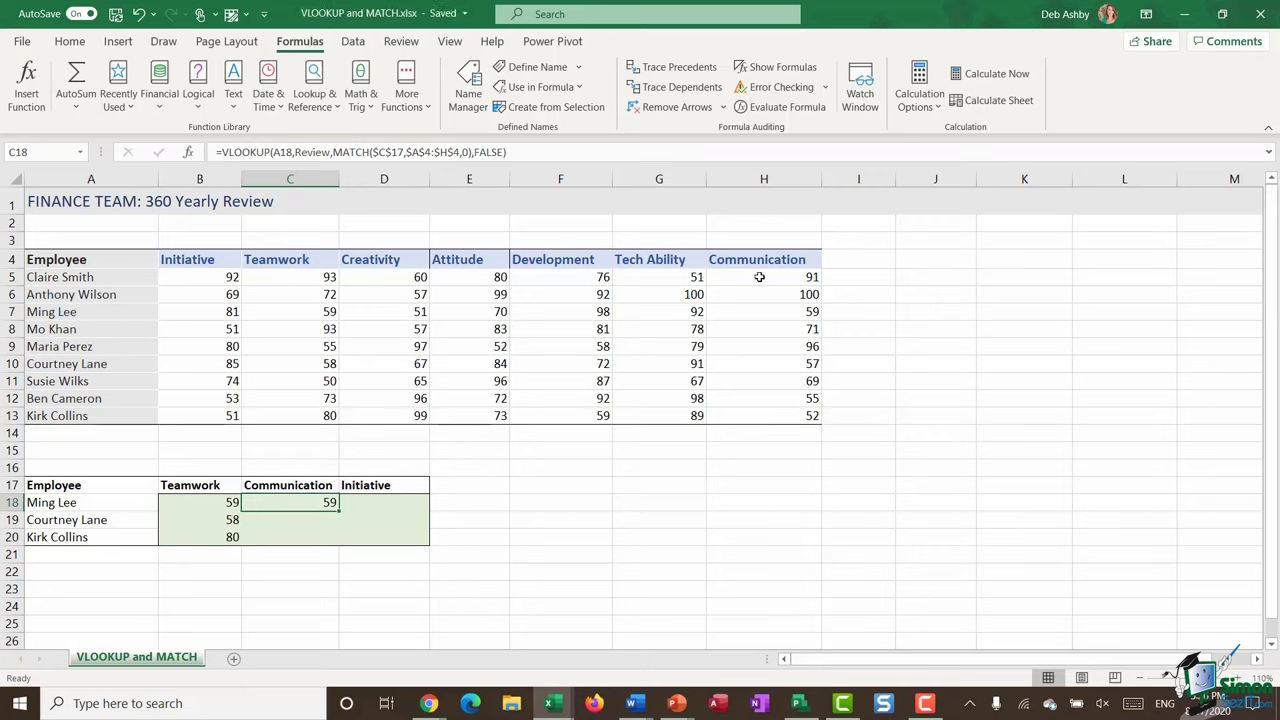
left_click(14, 311)
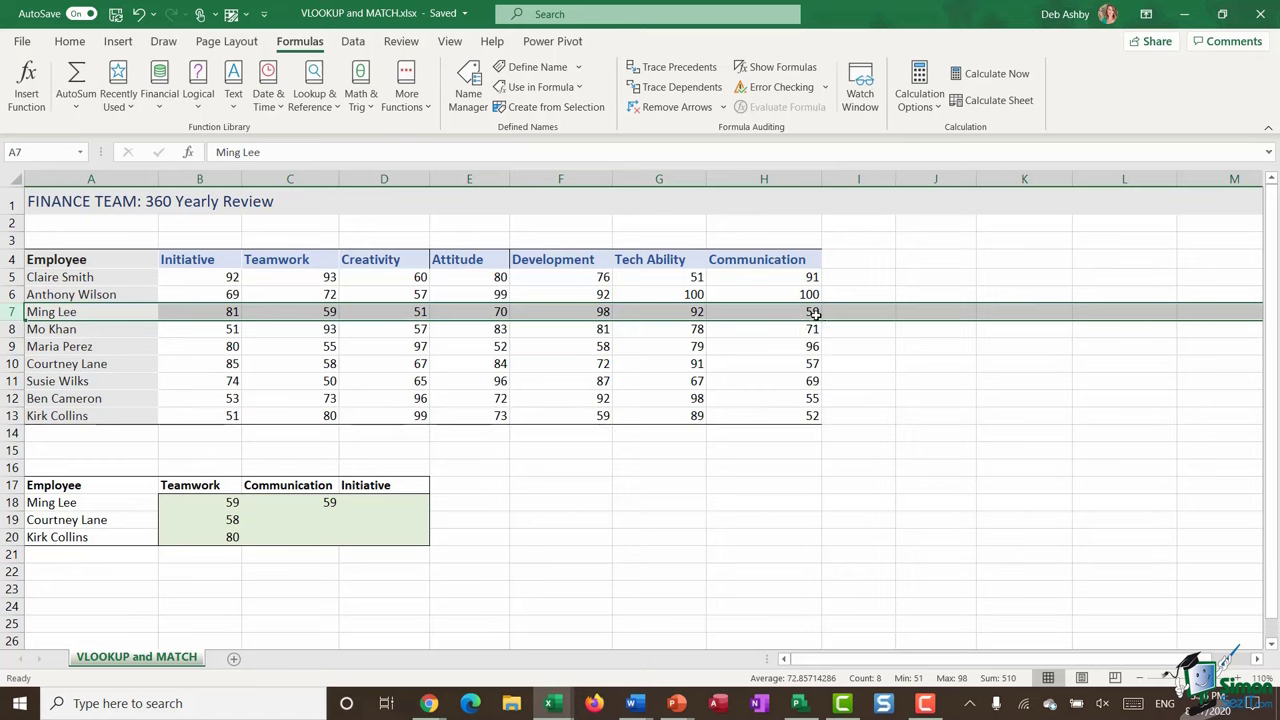
left_click(306, 502)
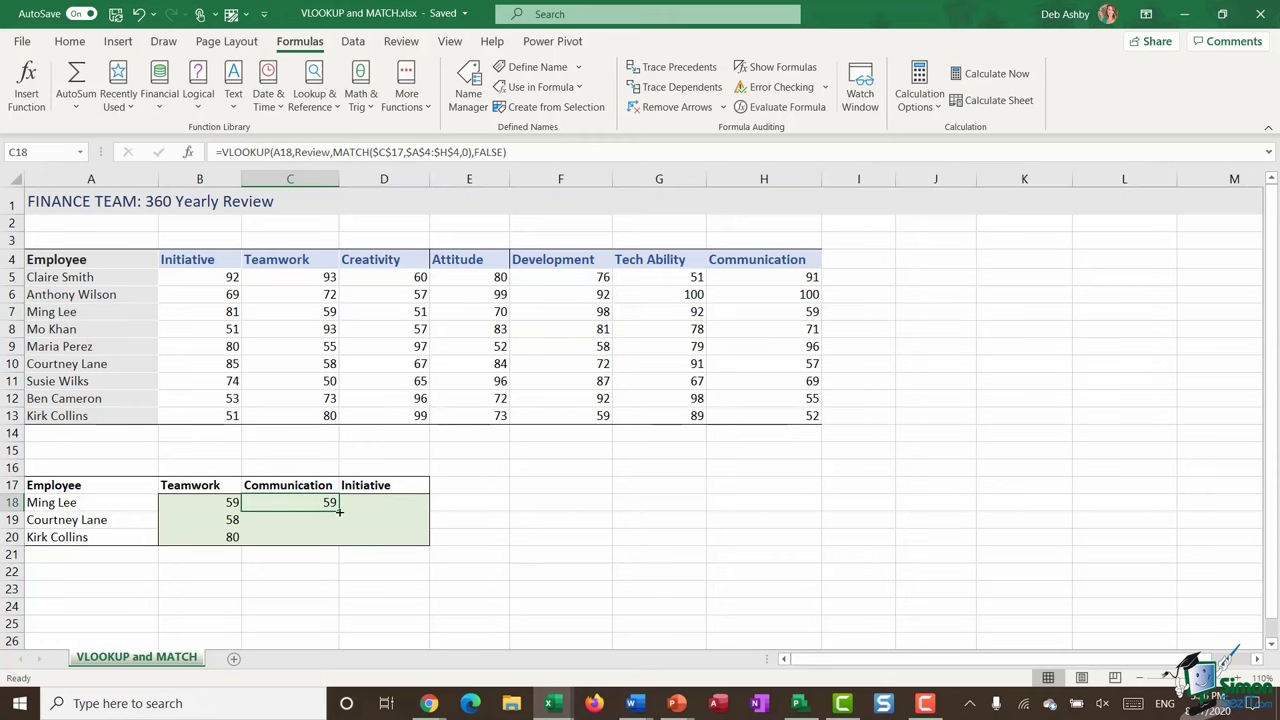
left_click_drag(339, 510, 338, 543)
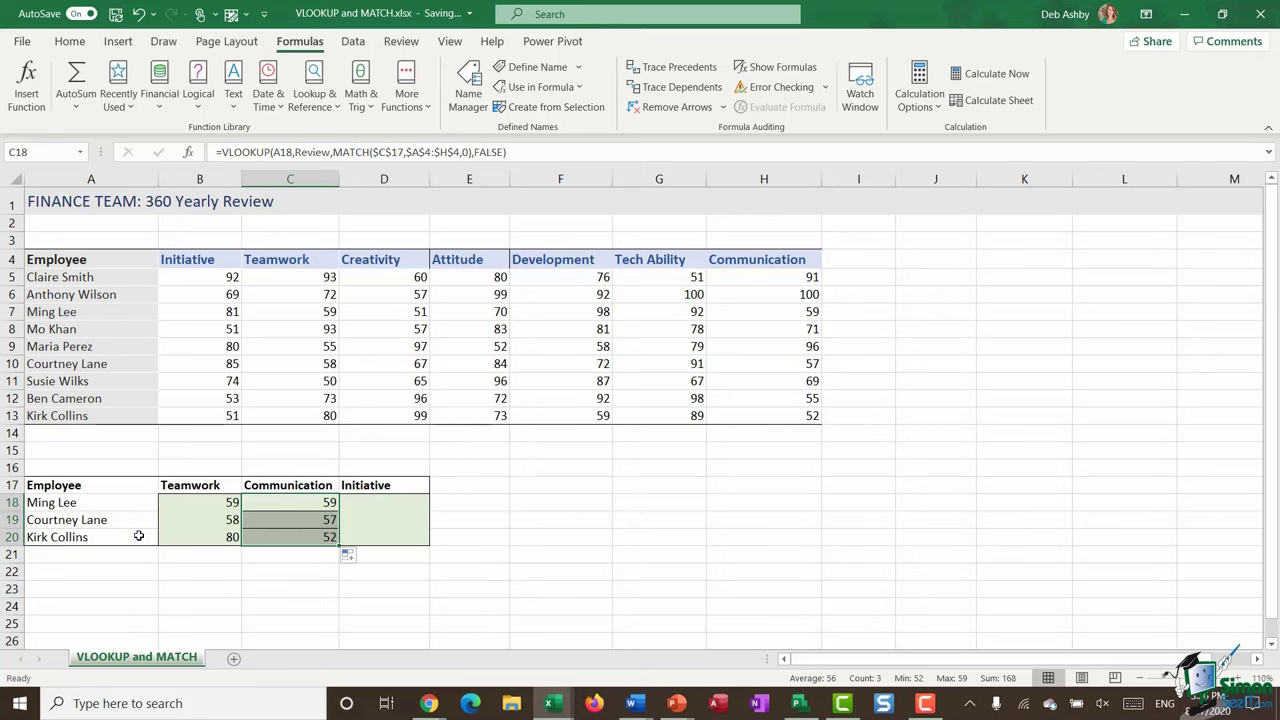
left_click(12, 364)
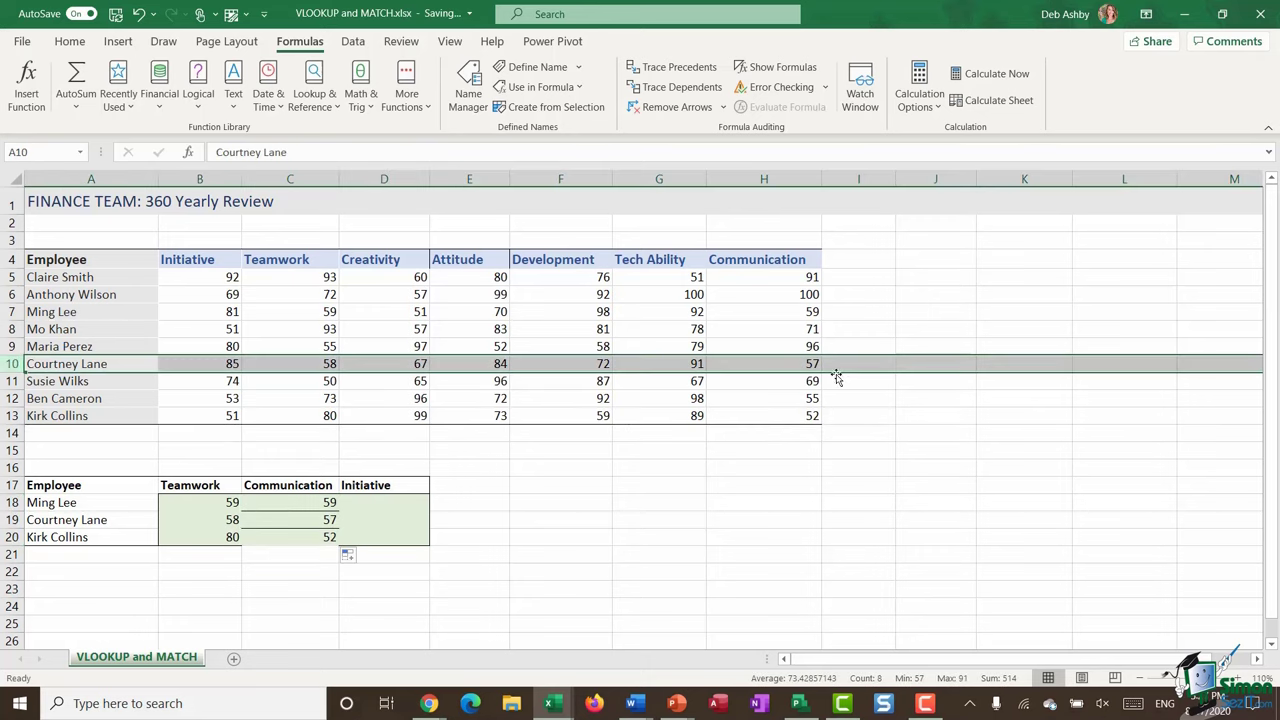
left_click(12, 415)
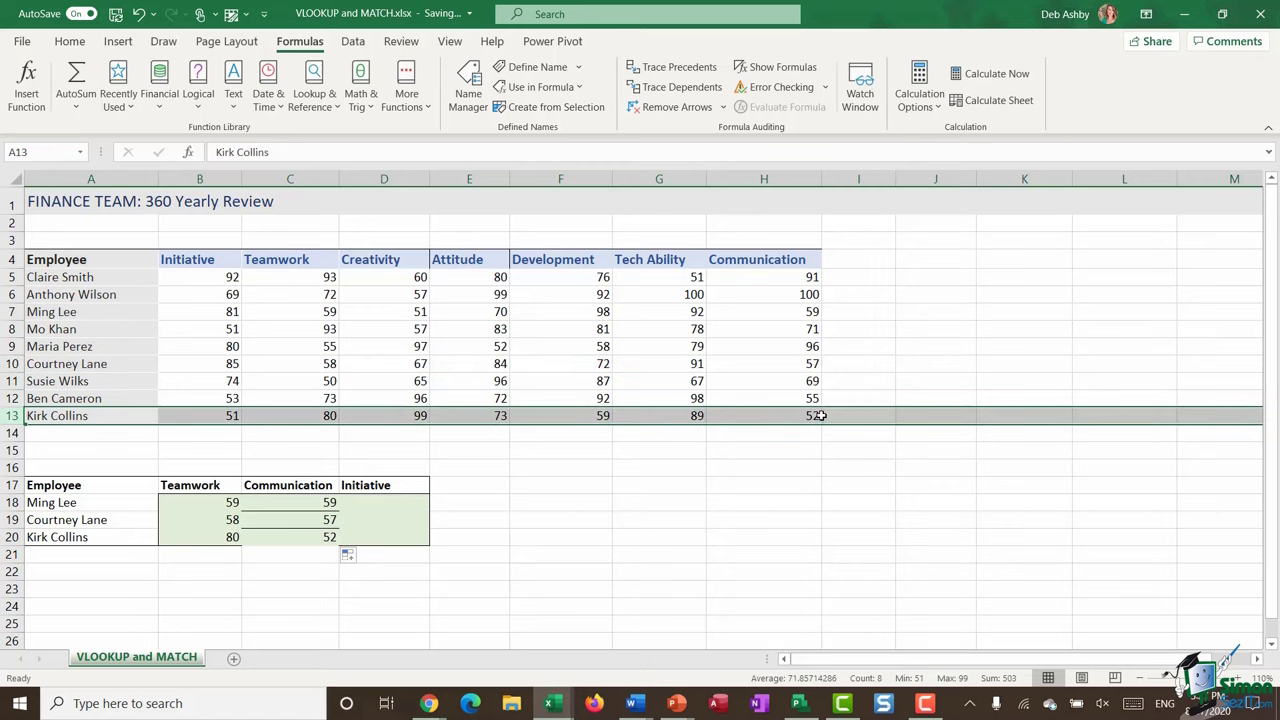
- Start a VLOOKUP formula in D18 with A18 as the lookup value and the named range Review as the table array
left_click(404, 498)
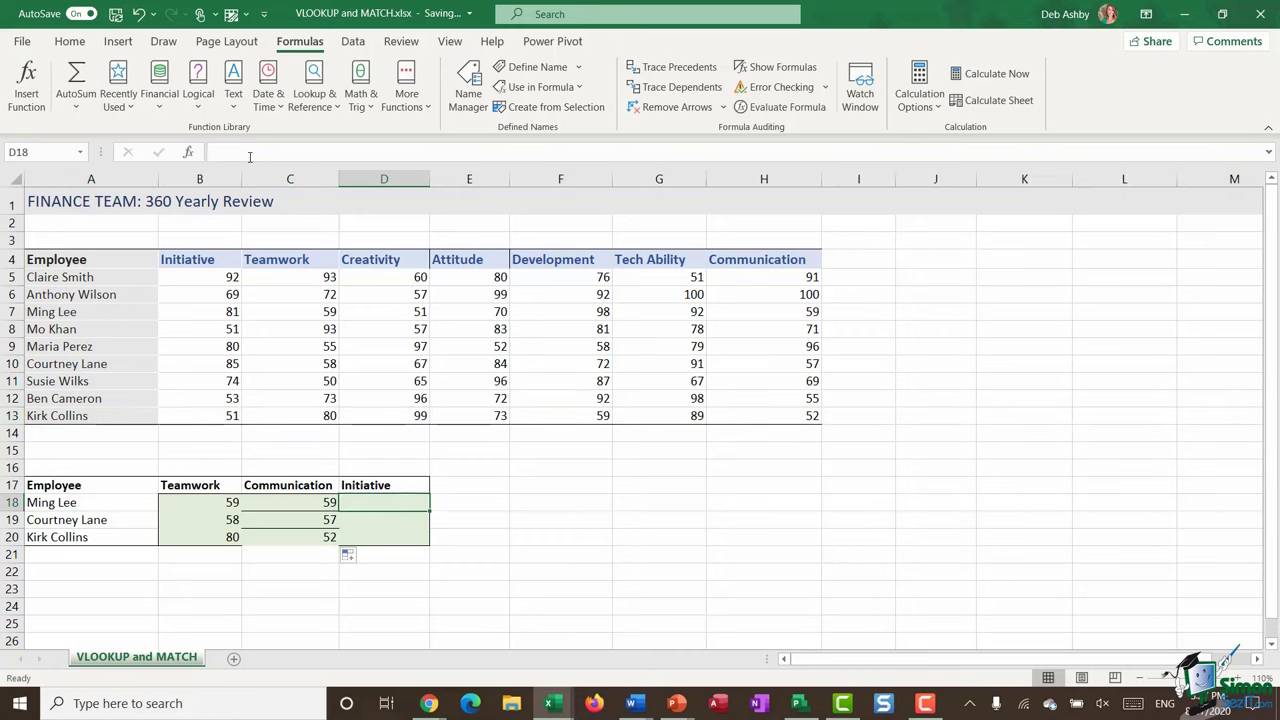
key("F2")
type("=VL")
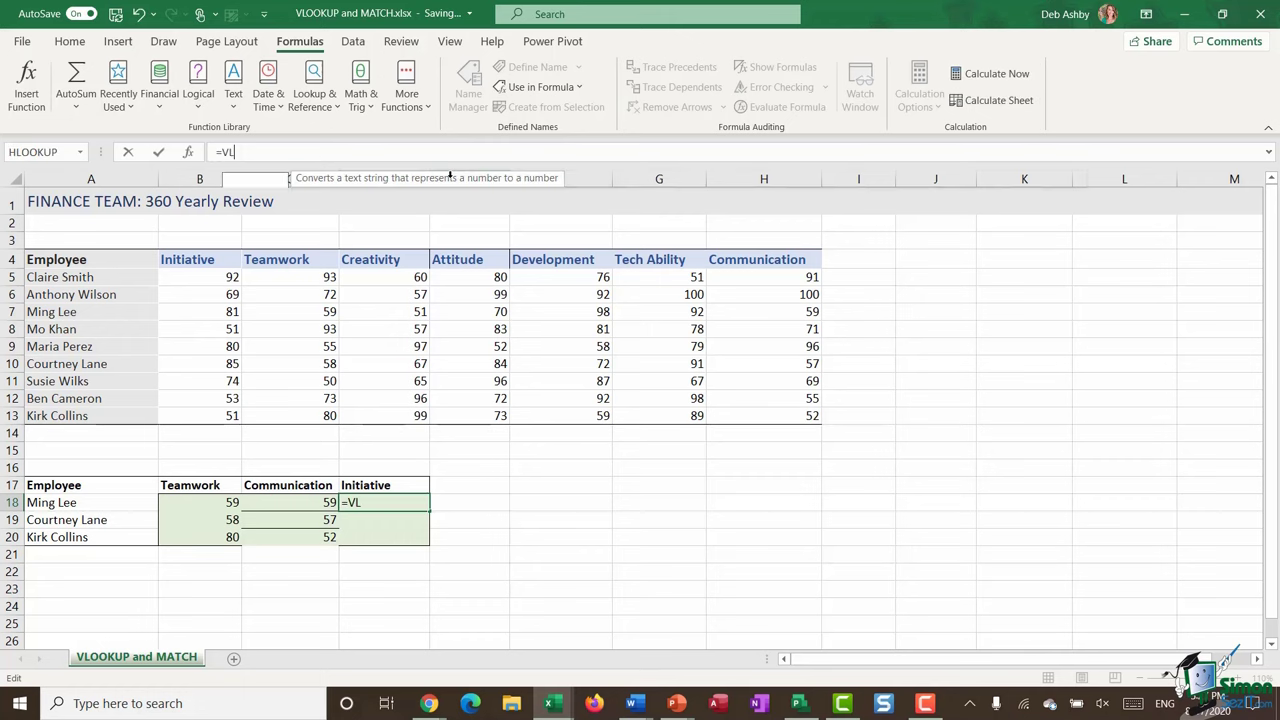
type("OOKUP(")
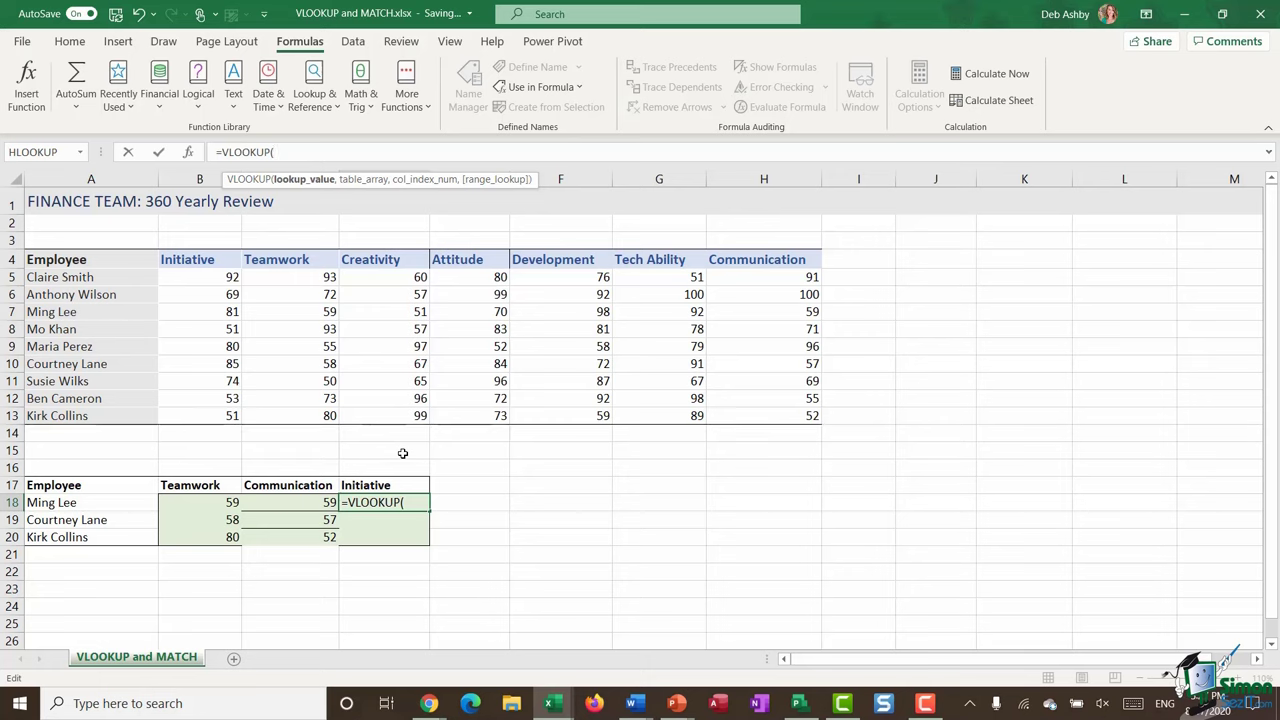
left_click(70, 502)
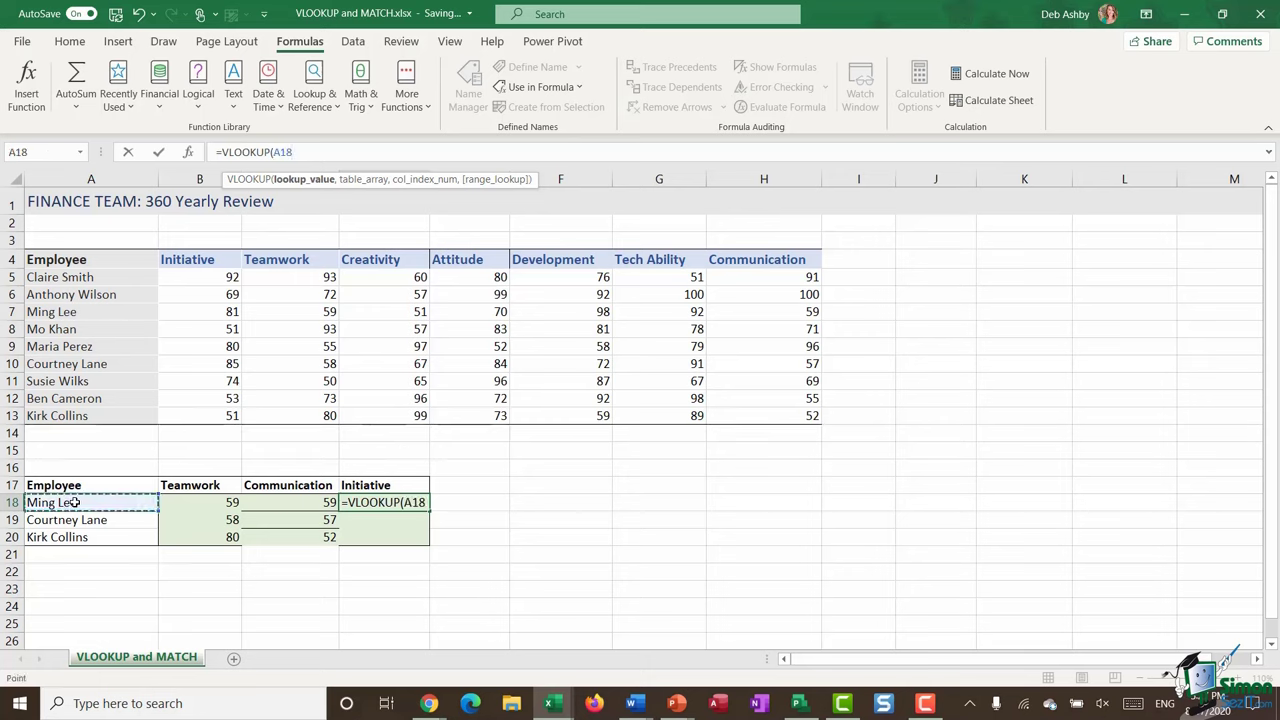
type(",")
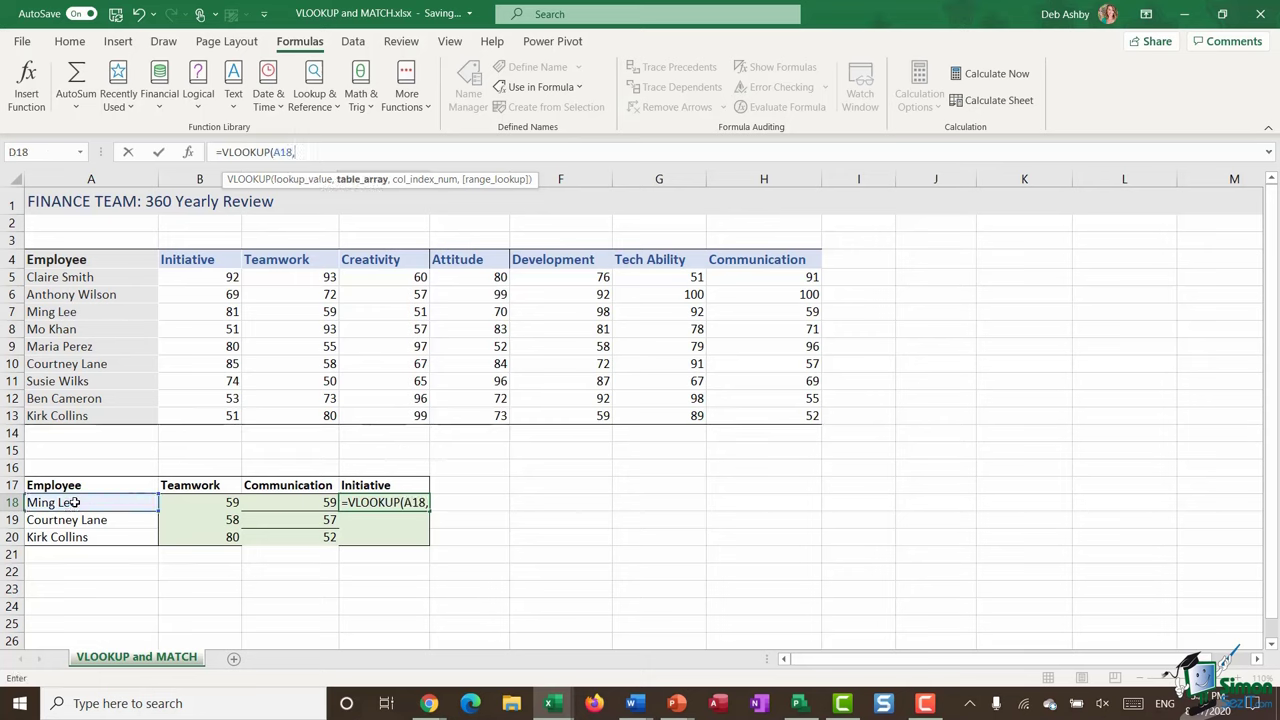
key("F3")
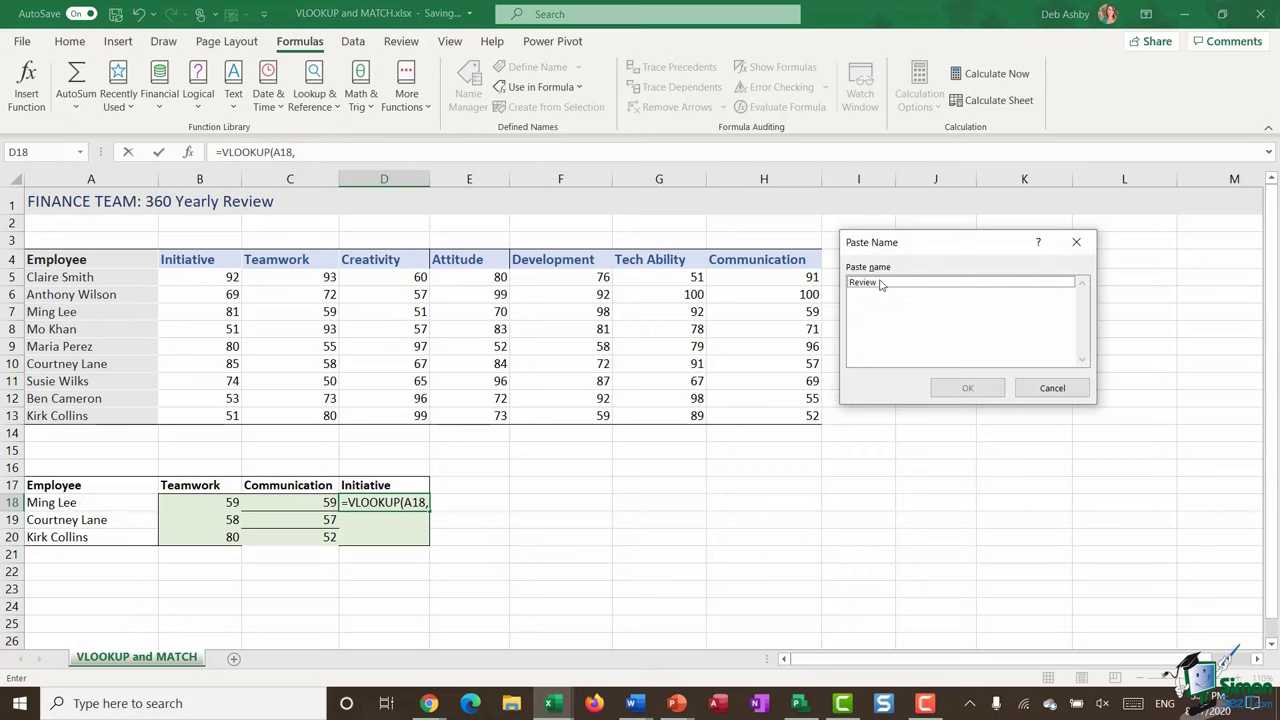
double_click(880, 284)
type(",")
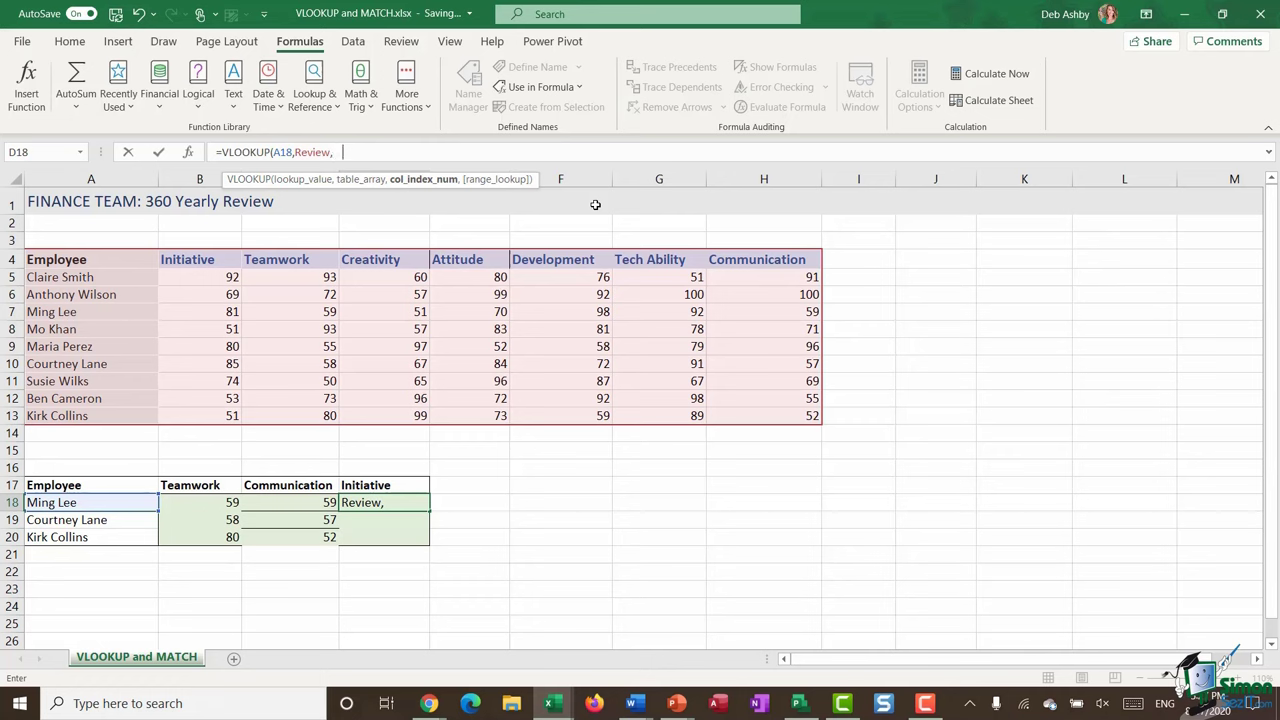
- Nest a MATCH function as D18's column index, with the Initiative header locked as $D$17 for its lookup value
type("MATCH(")
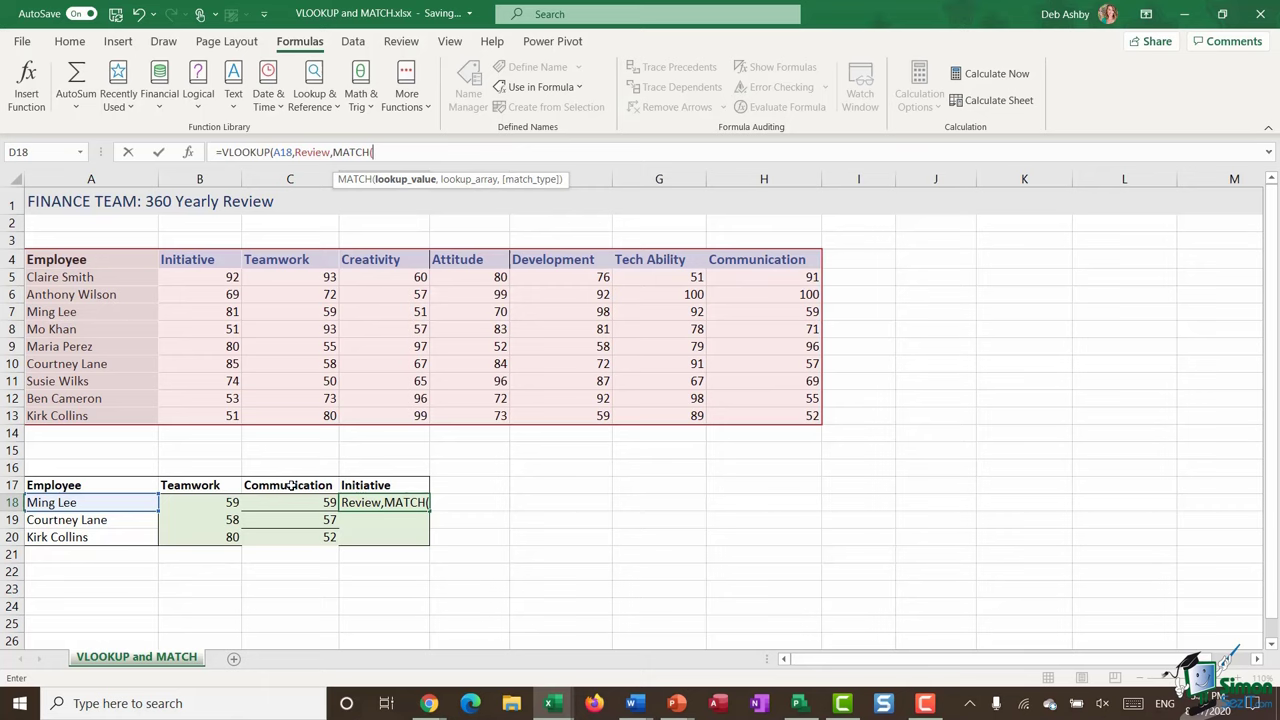
left_click(370, 485)
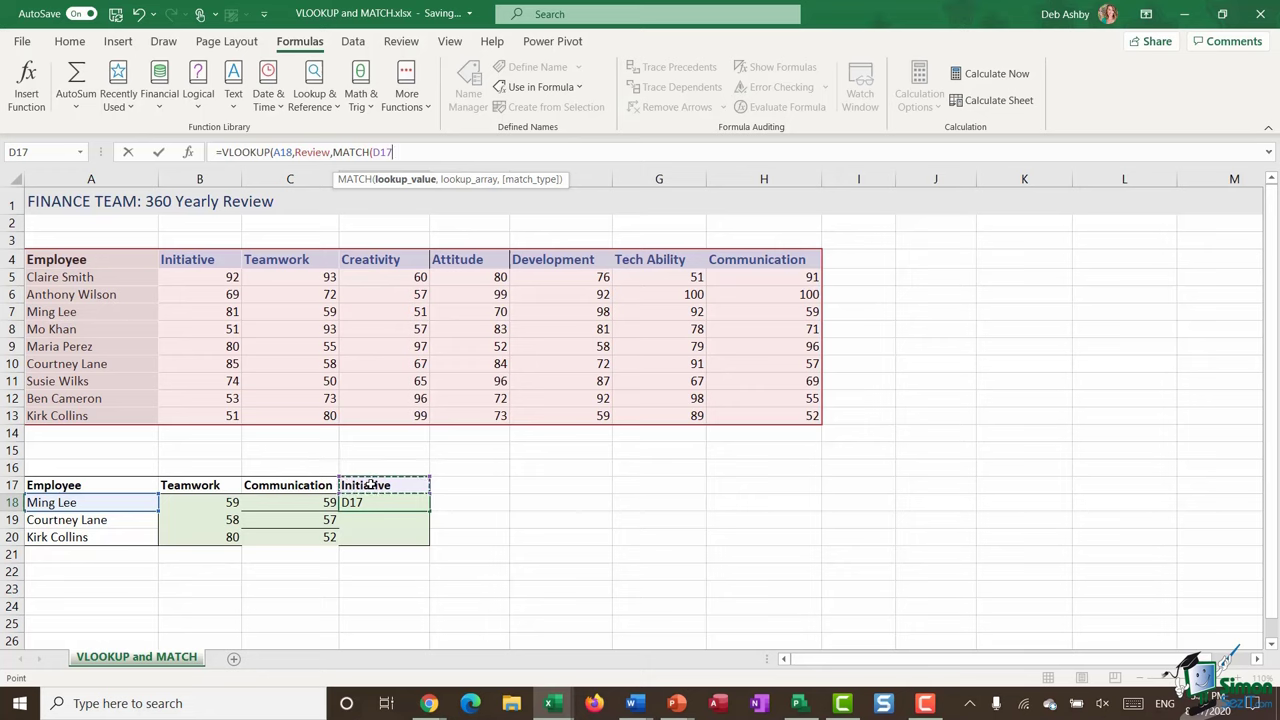
key("F4")
type(",")
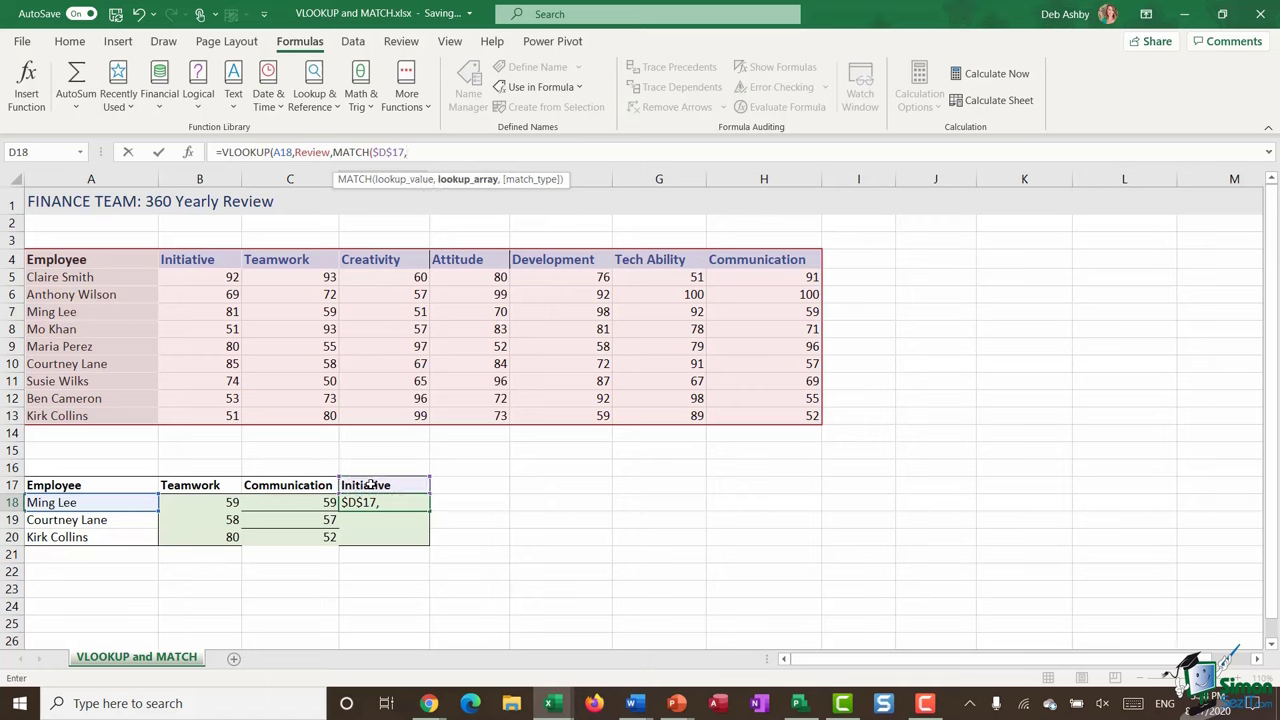
- Use the review table's header row as the MATCH lookup array in D18, locked as $A$4:$H$4
left_click_drag(37, 257, 760, 262)
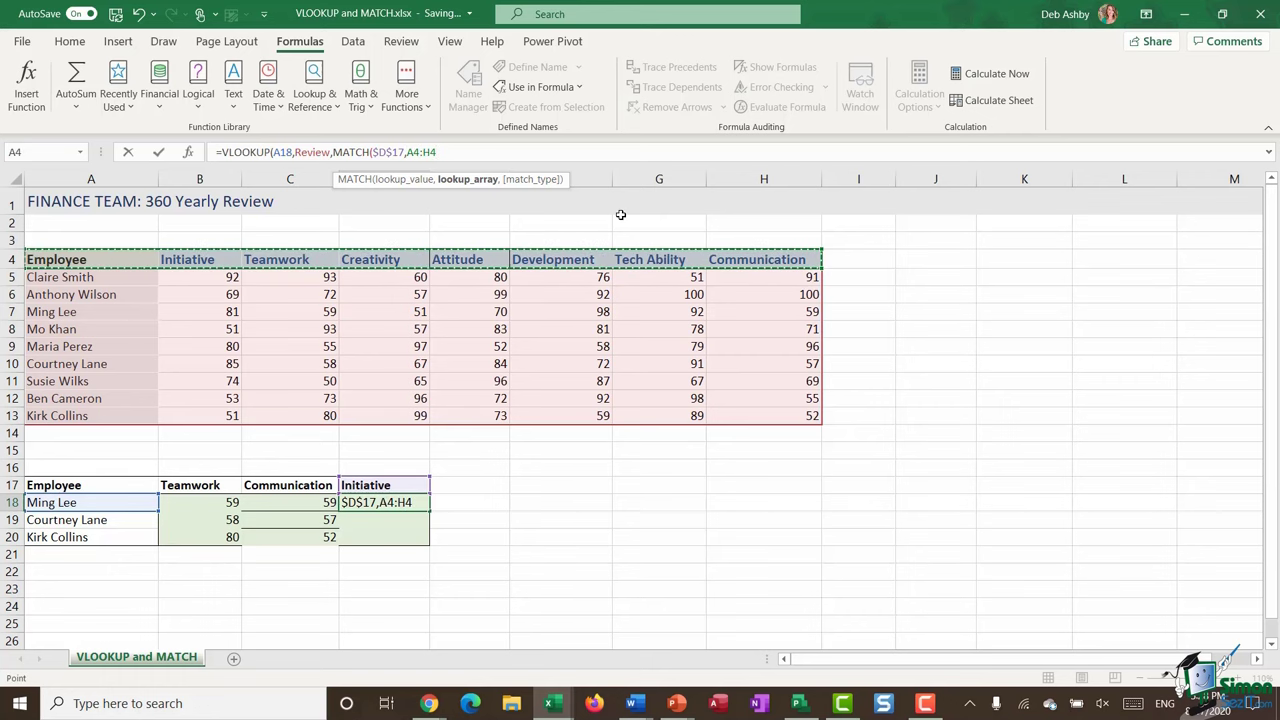
left_click(410, 153)
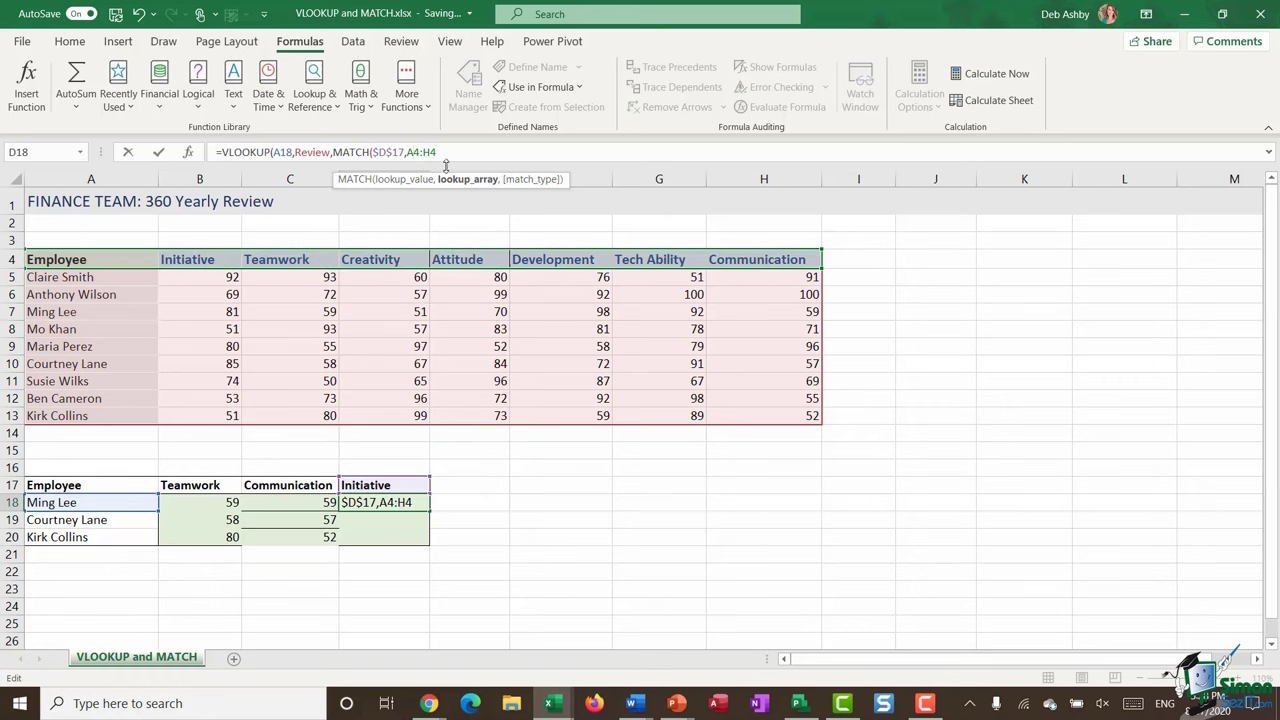
key("F4")
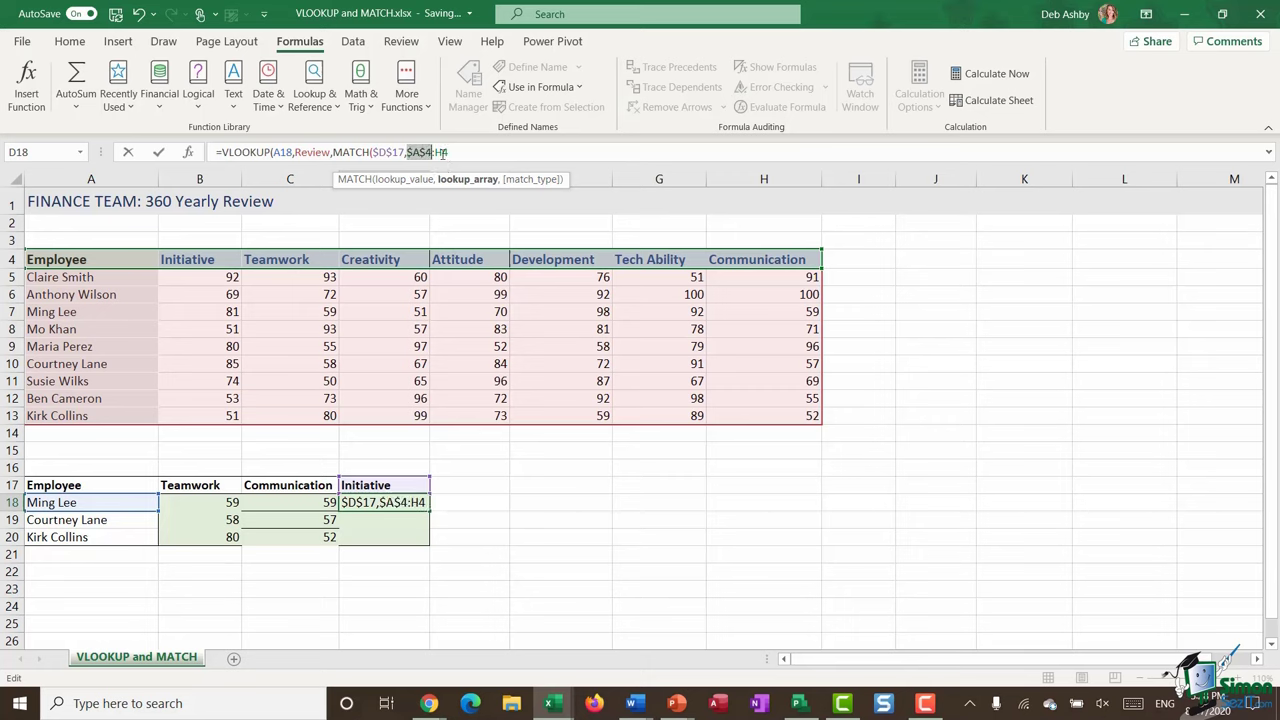
left_click(443, 153)
key("F4")
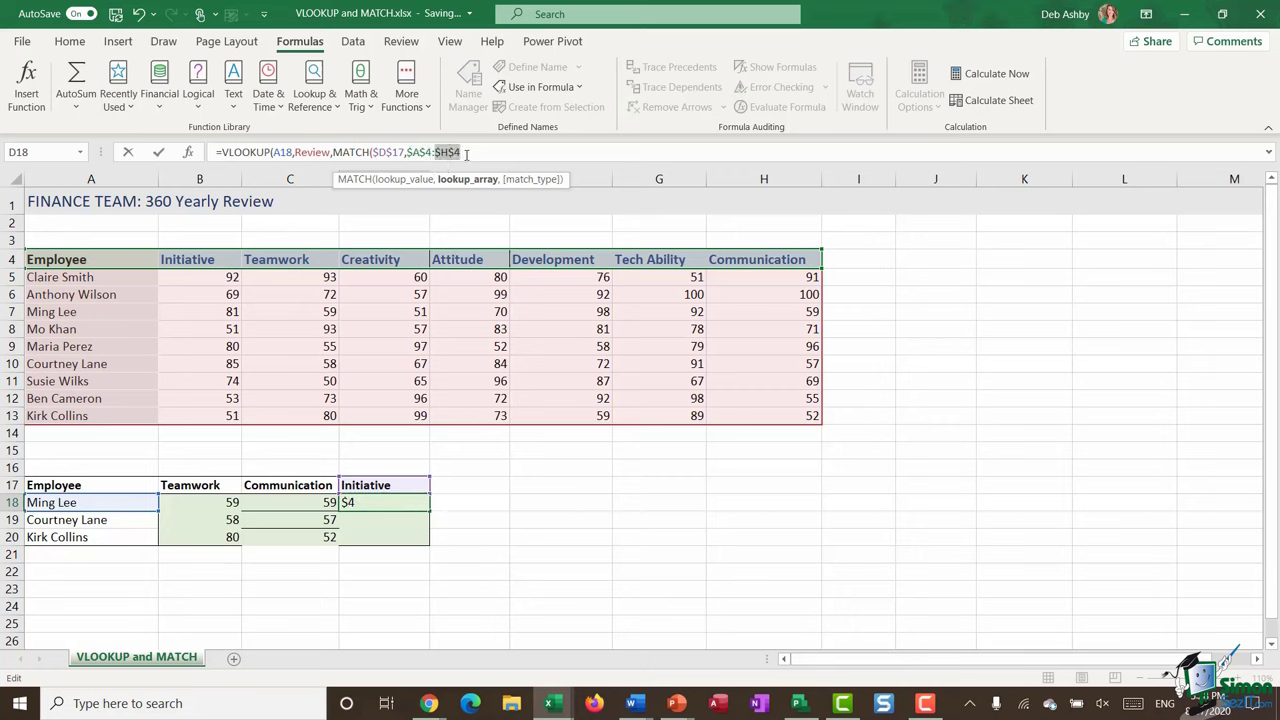
left_click(481, 152)
type(",")
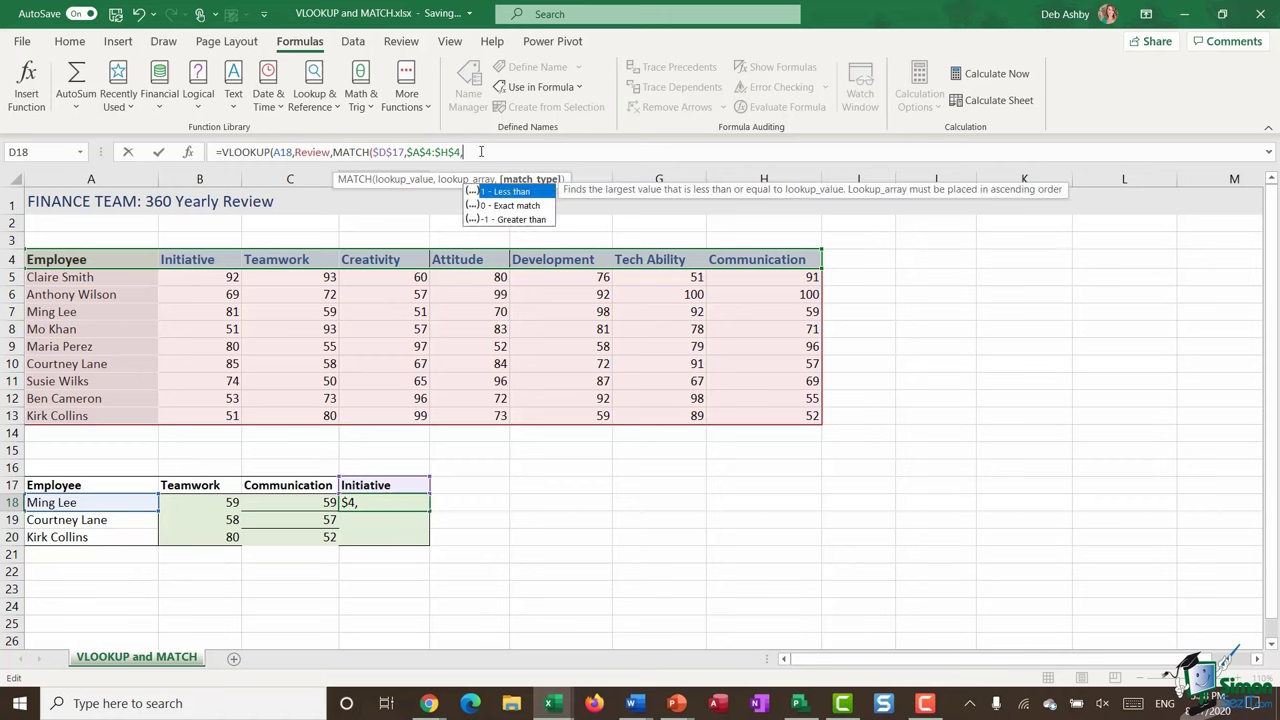
- Complete D18's formula with match type 0 for MATCH and 0 as the VLOOKUP range lookup
type("0)")
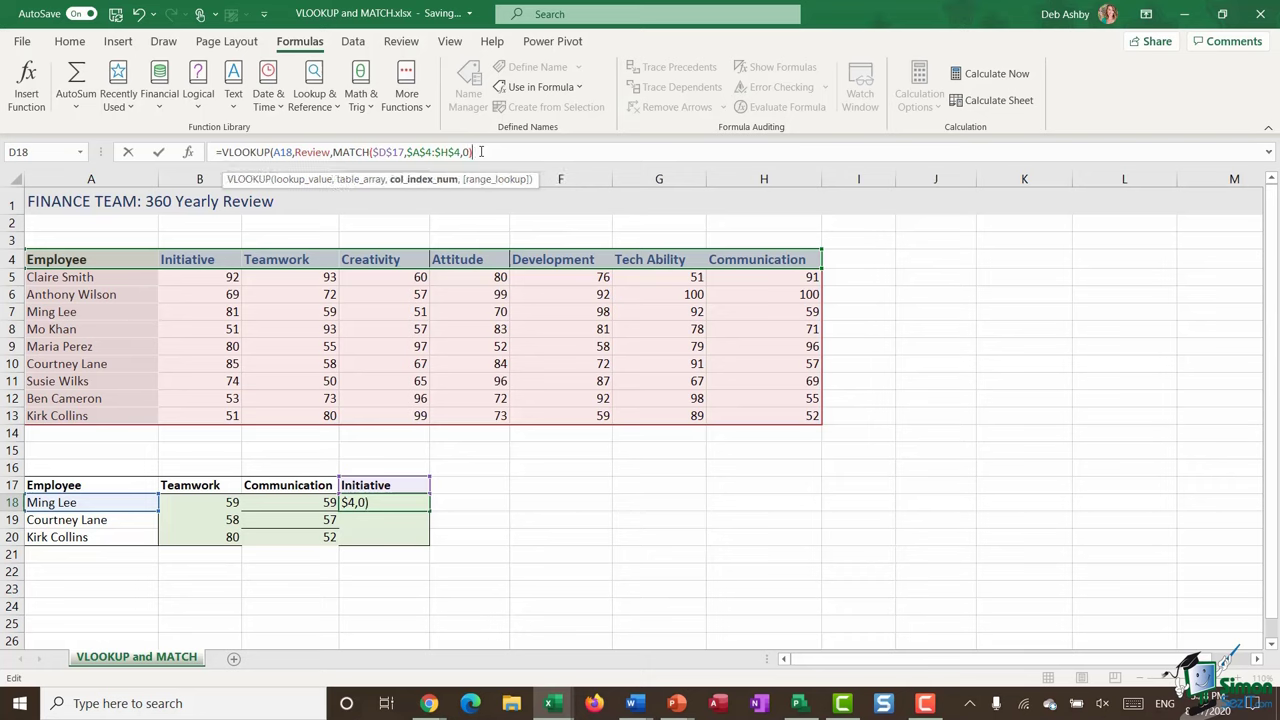
type(",")
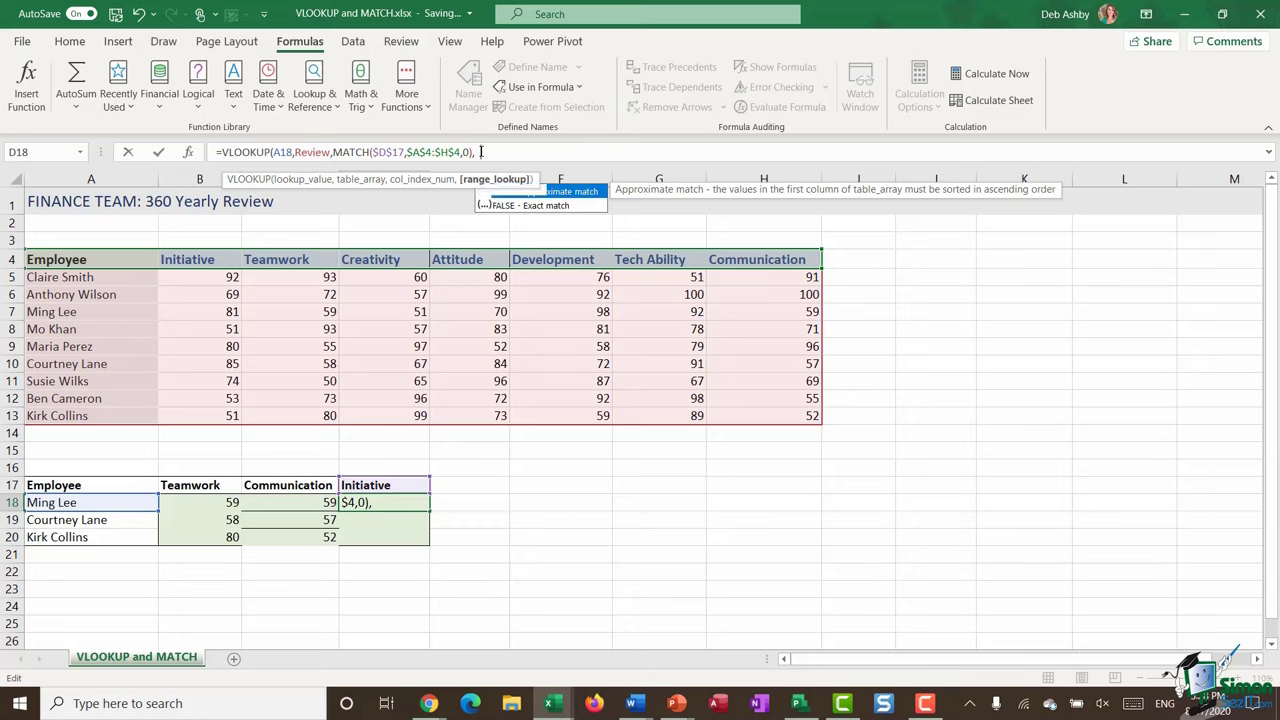
type("0")
type(")")
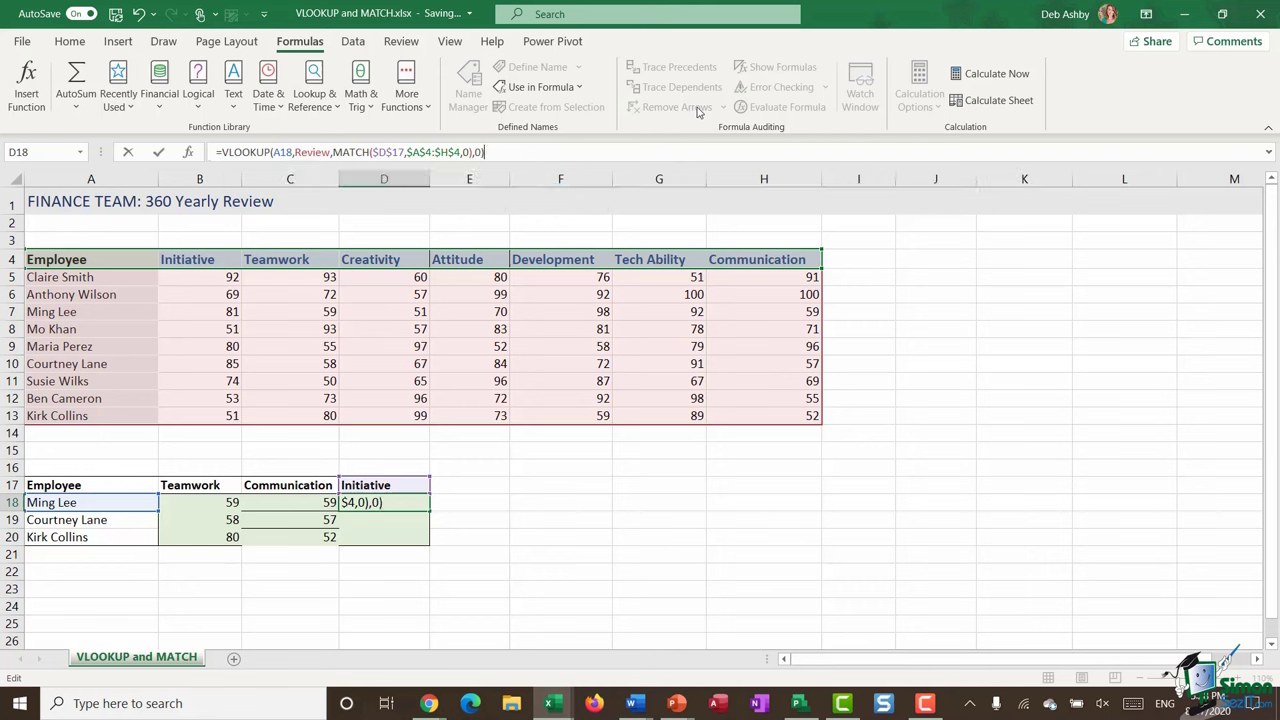
key("Return")
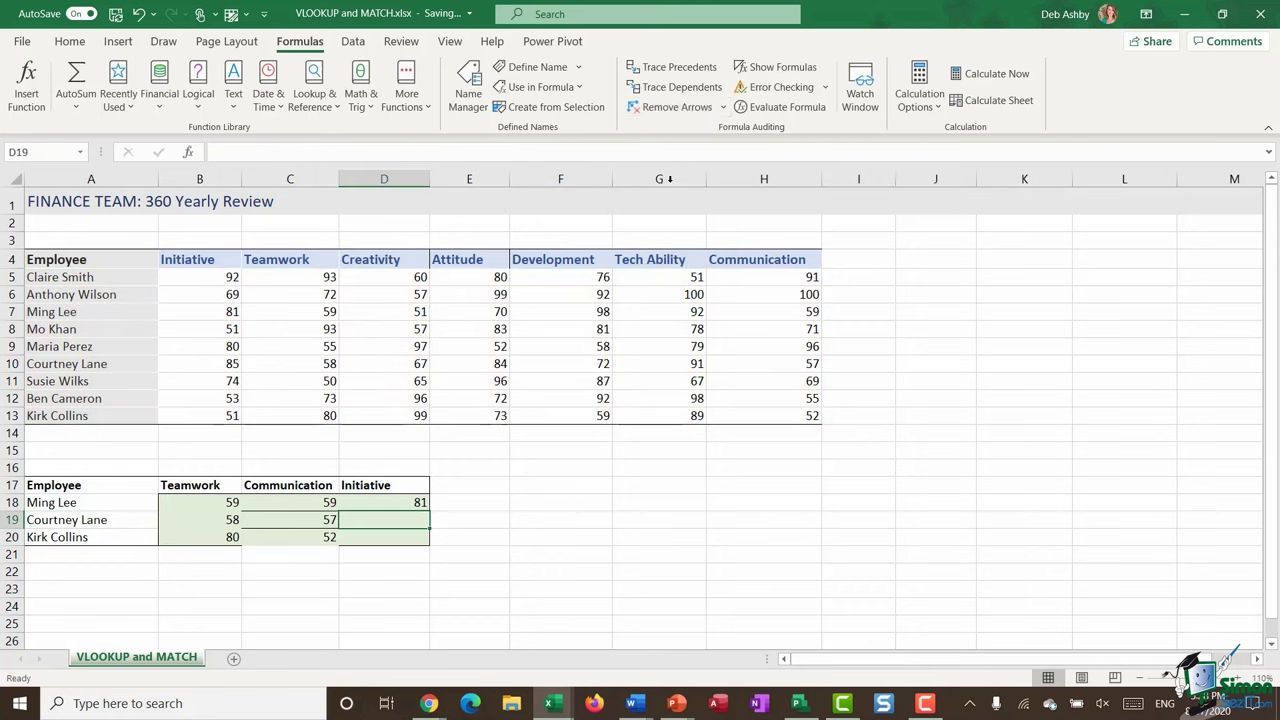
- Fill the Initiative formula from D18 down to D20 and check the results against the review table's Initiative column
left_click(420, 506)
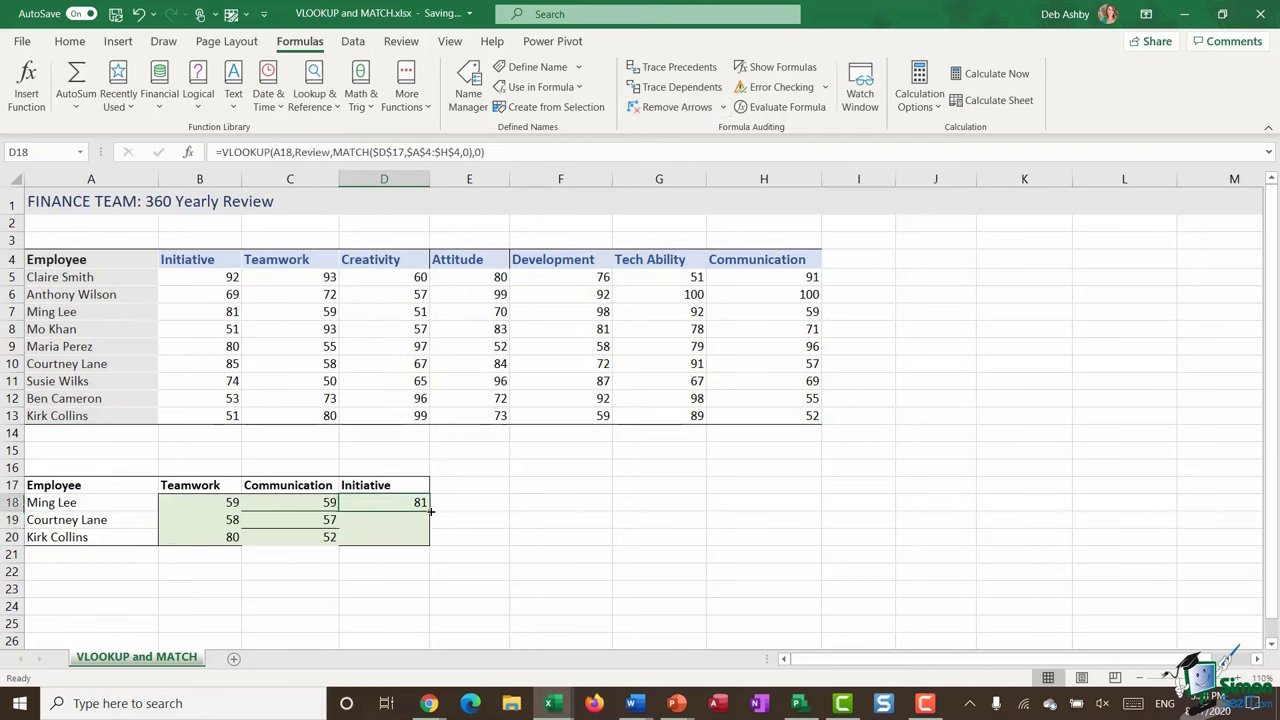
left_click_drag(424, 512, 428, 543)
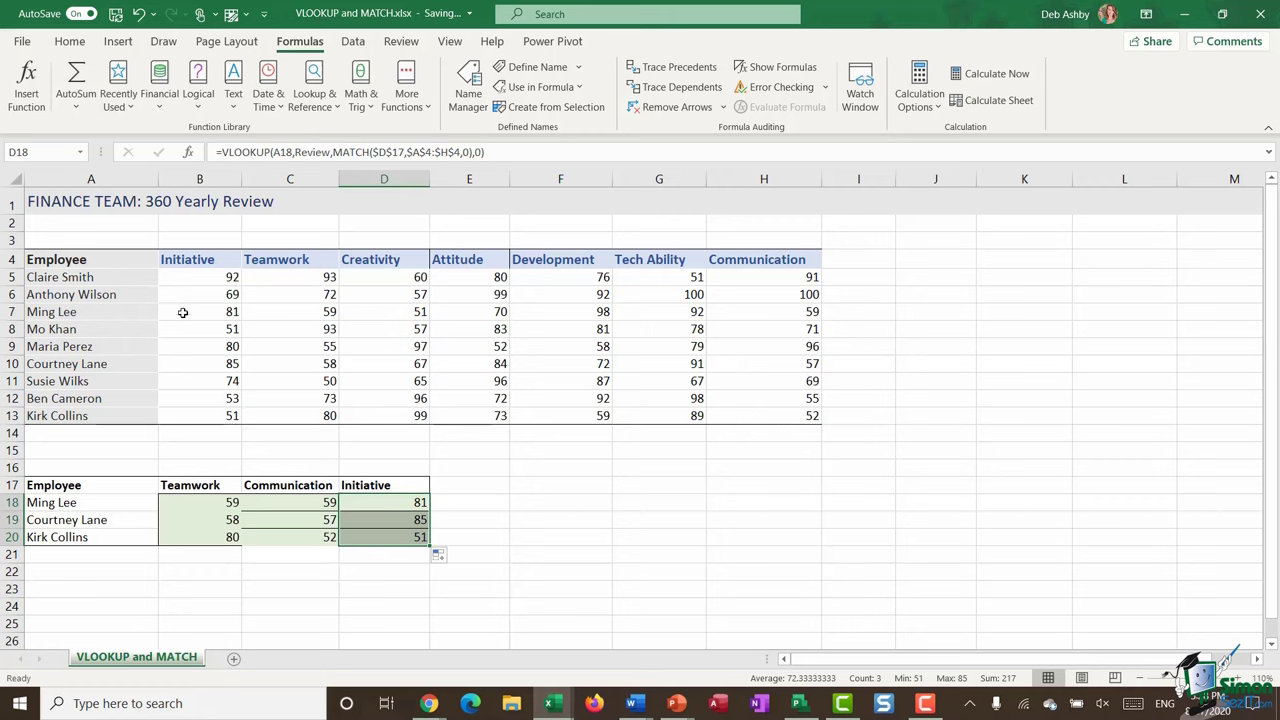
left_click_drag(189, 277, 210, 414)
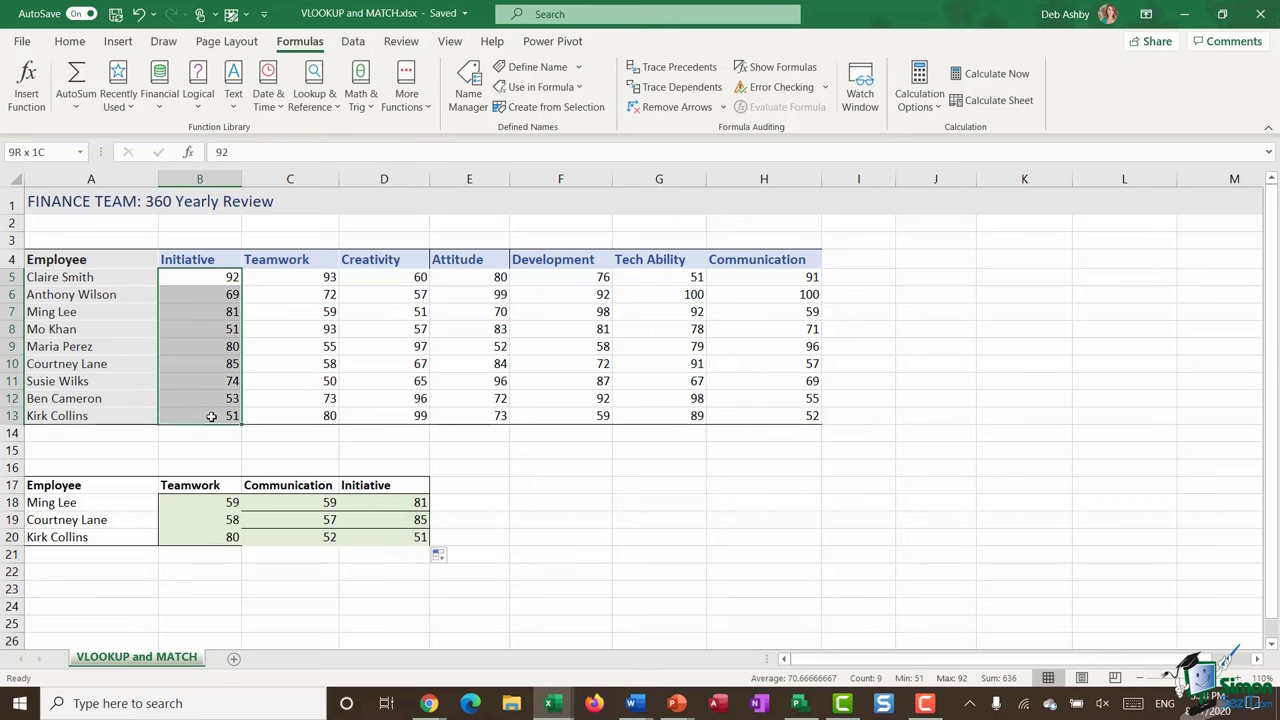
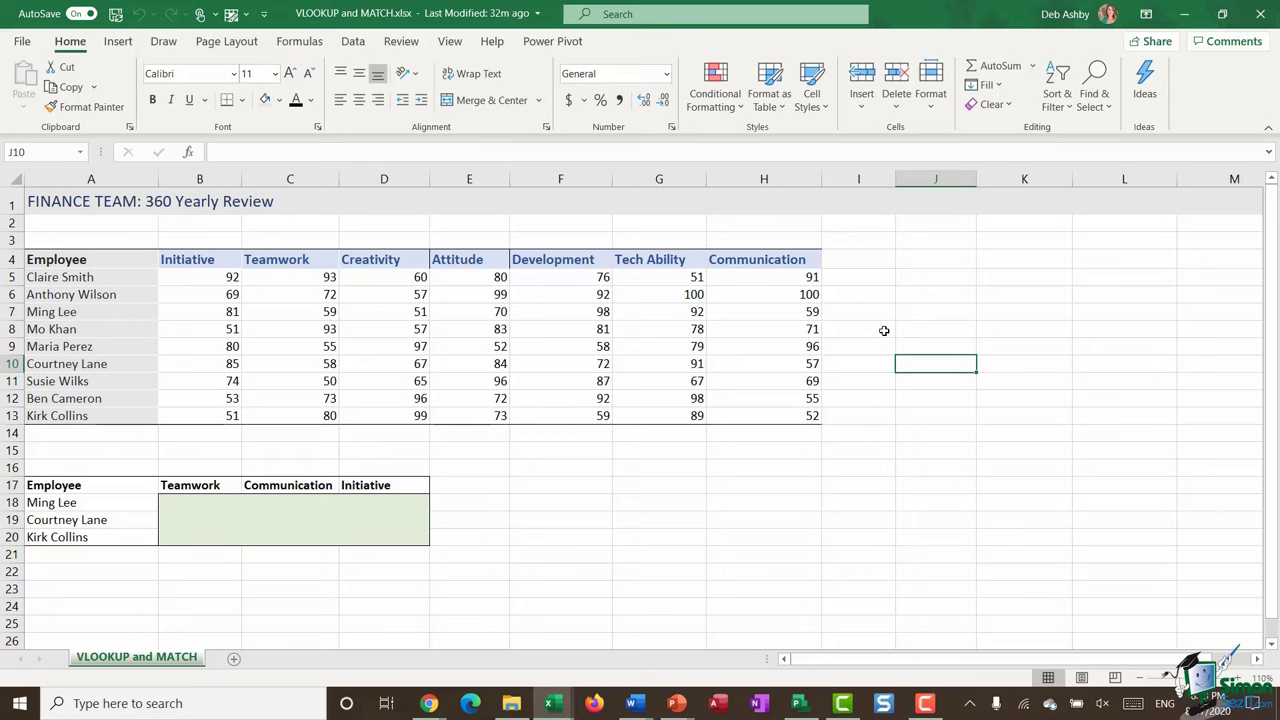
left_click(199, 507)
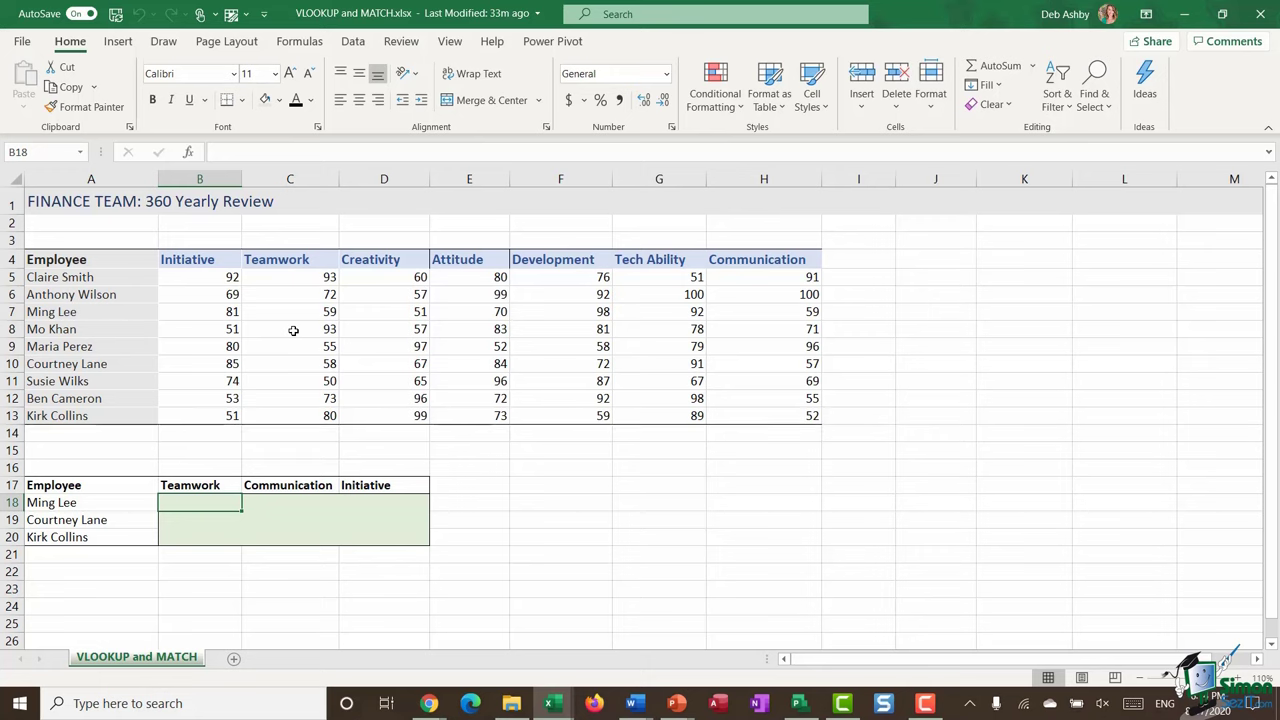
left_click(731, 264)
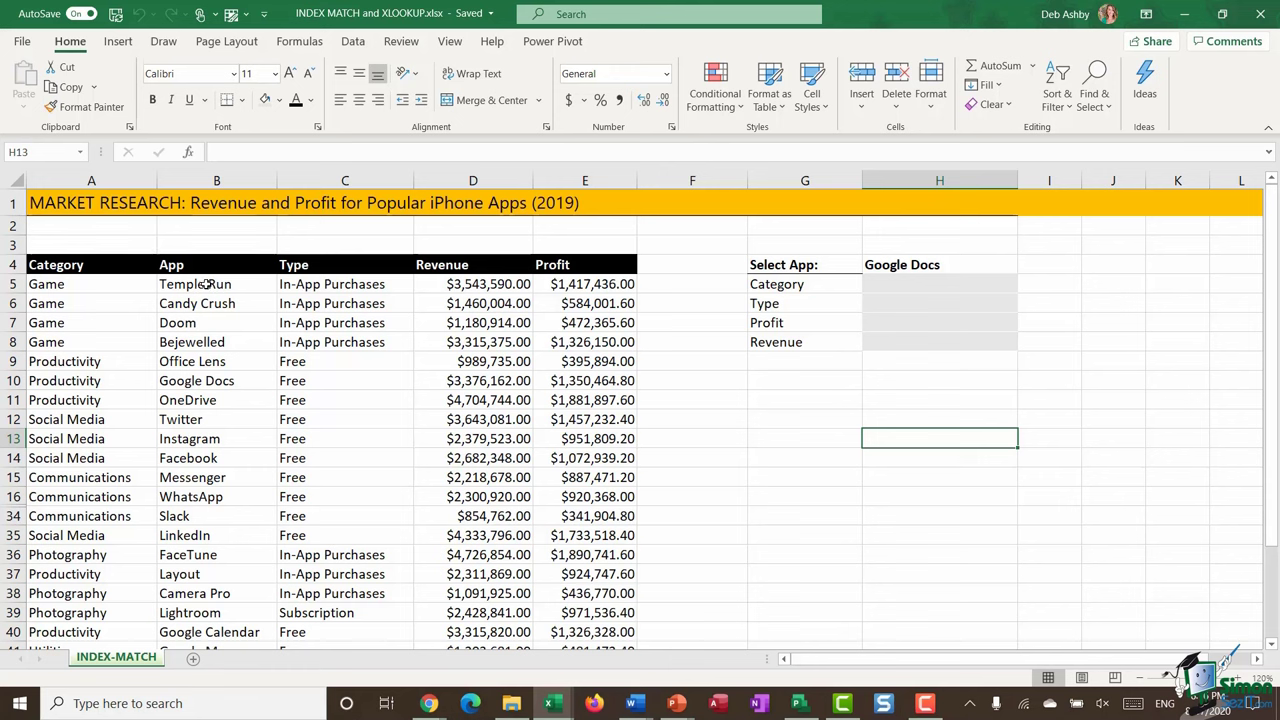
- Examine the Category, App, Type, Revenue and Profit columns of the iPhone apps market research table on the INDEX-MATCH sheet
left_click_drag(81, 285, 63, 574)
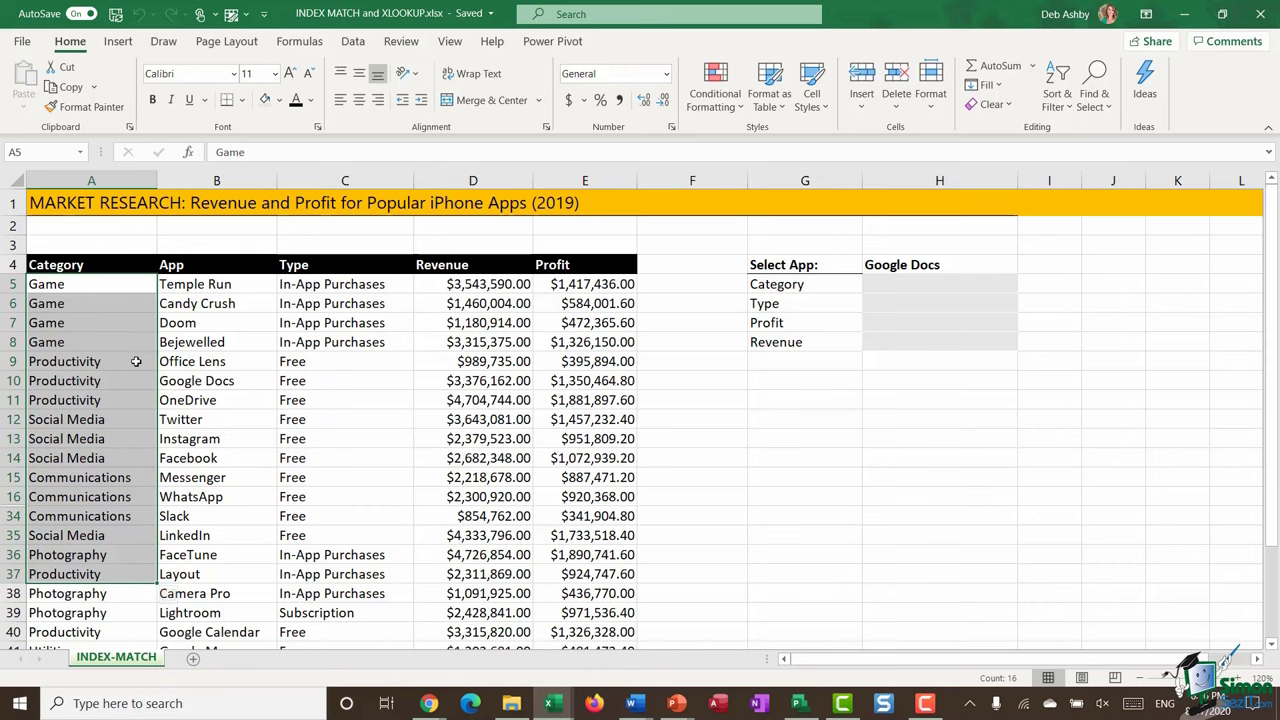
left_click(203, 284)
left_click_drag(203, 284, 200, 535)
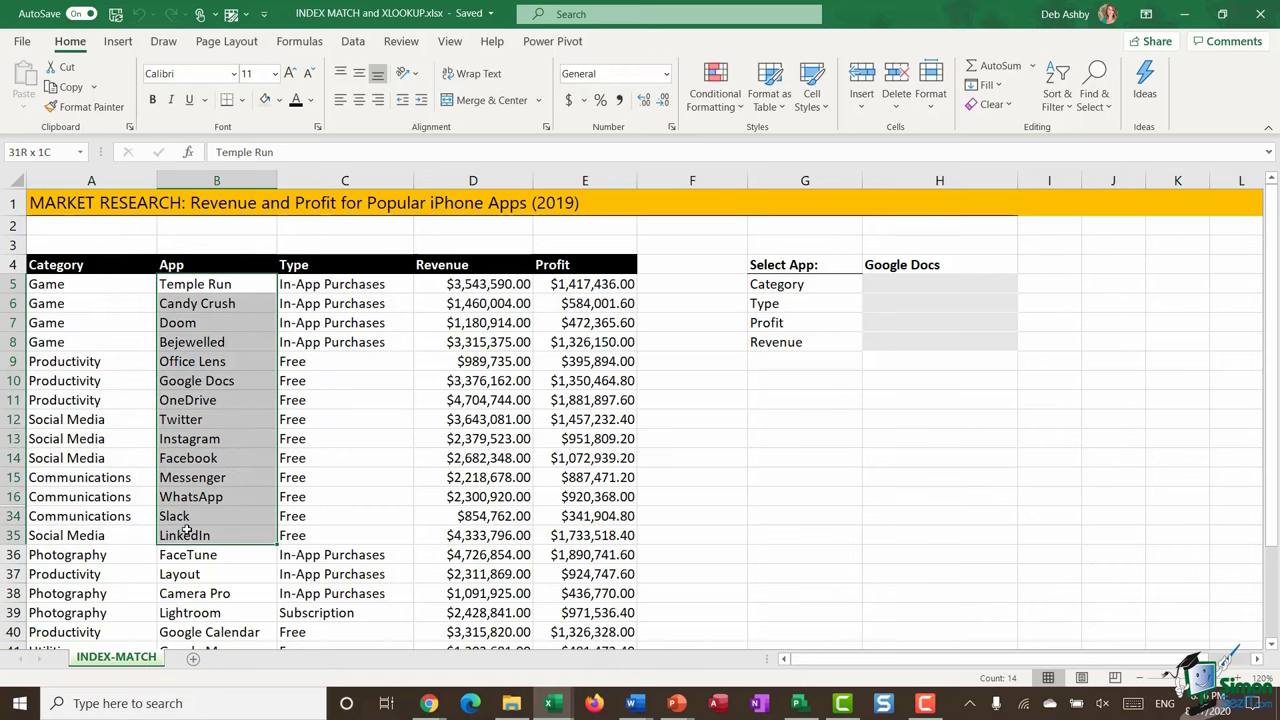
scroll(200, 386, "down", 1)
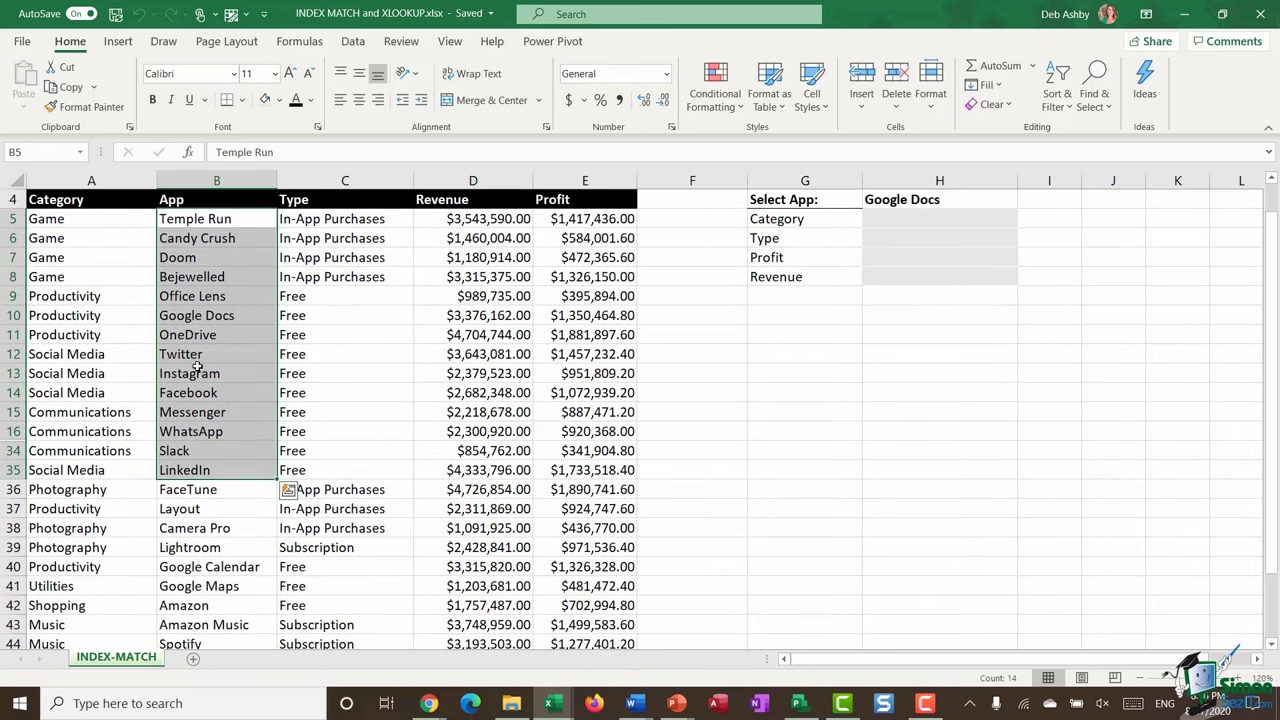
left_click(200, 392)
left_click(195, 432)
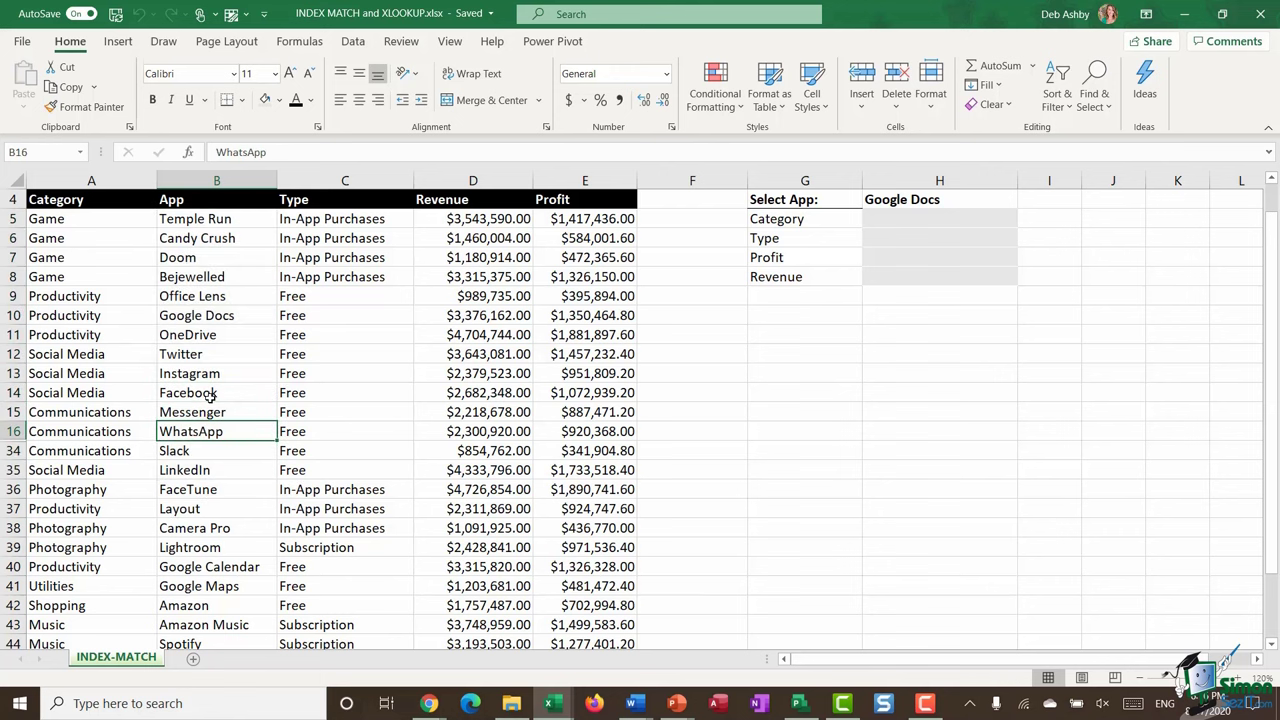
scroll(205, 390, "up", 1)
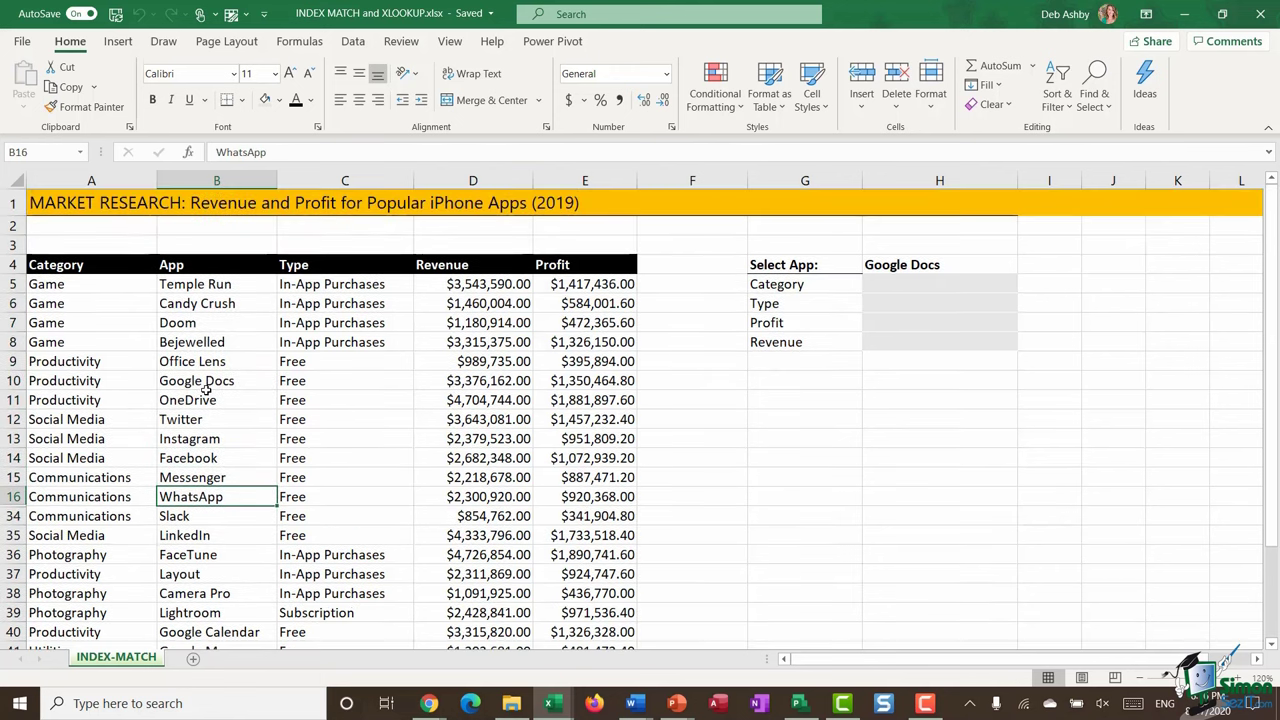
left_click(330, 288)
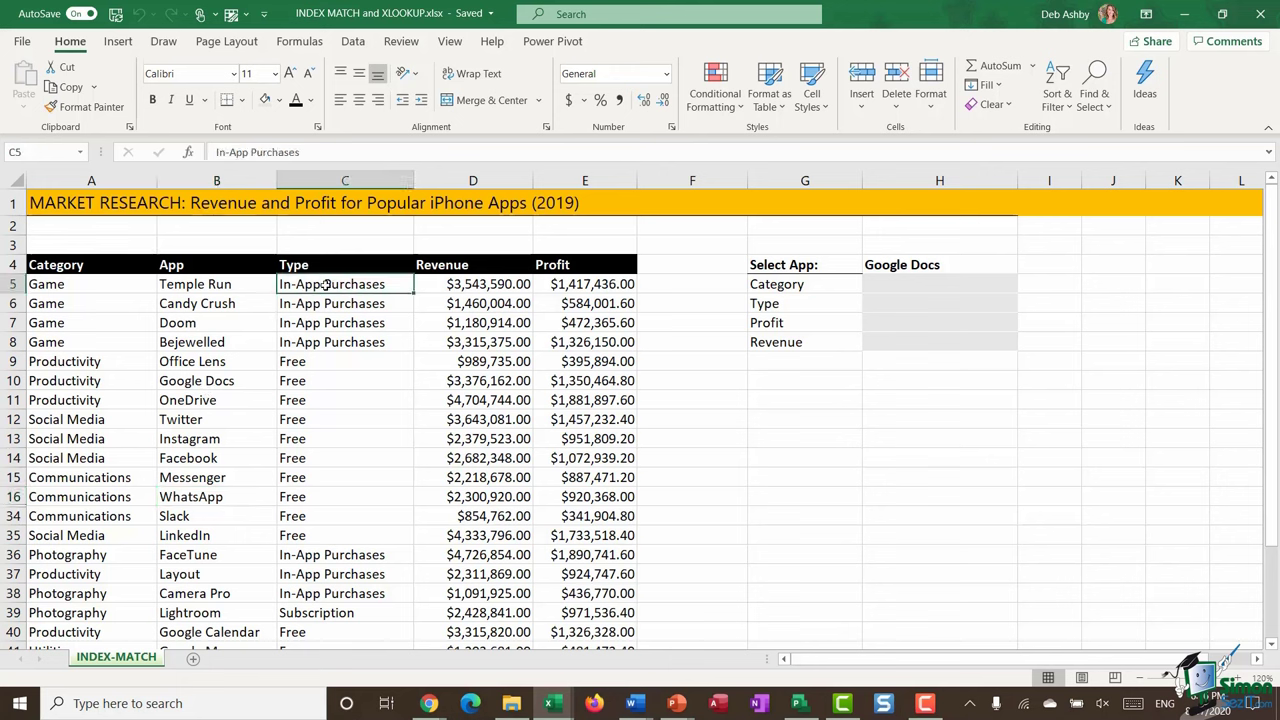
left_click(330, 363)
scroll(330, 390, "down", 4)
scroll(327, 410, "down", 1)
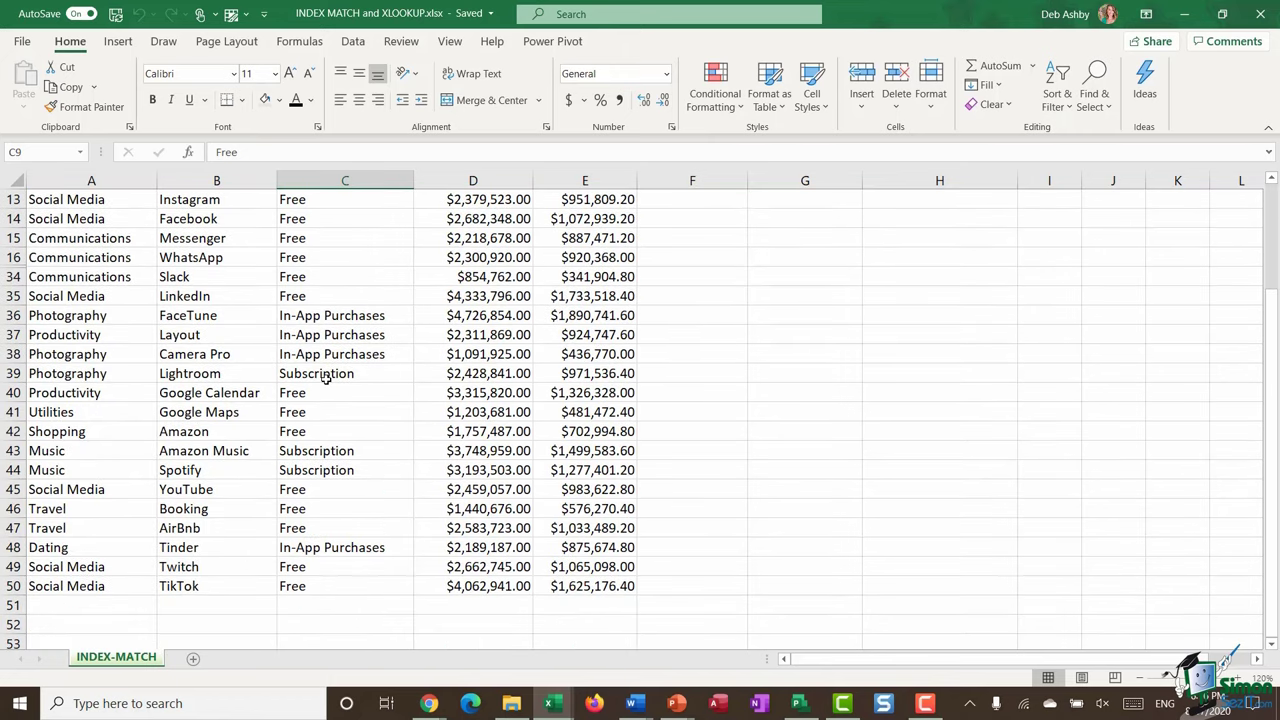
scroll(340, 377, "up", 4)
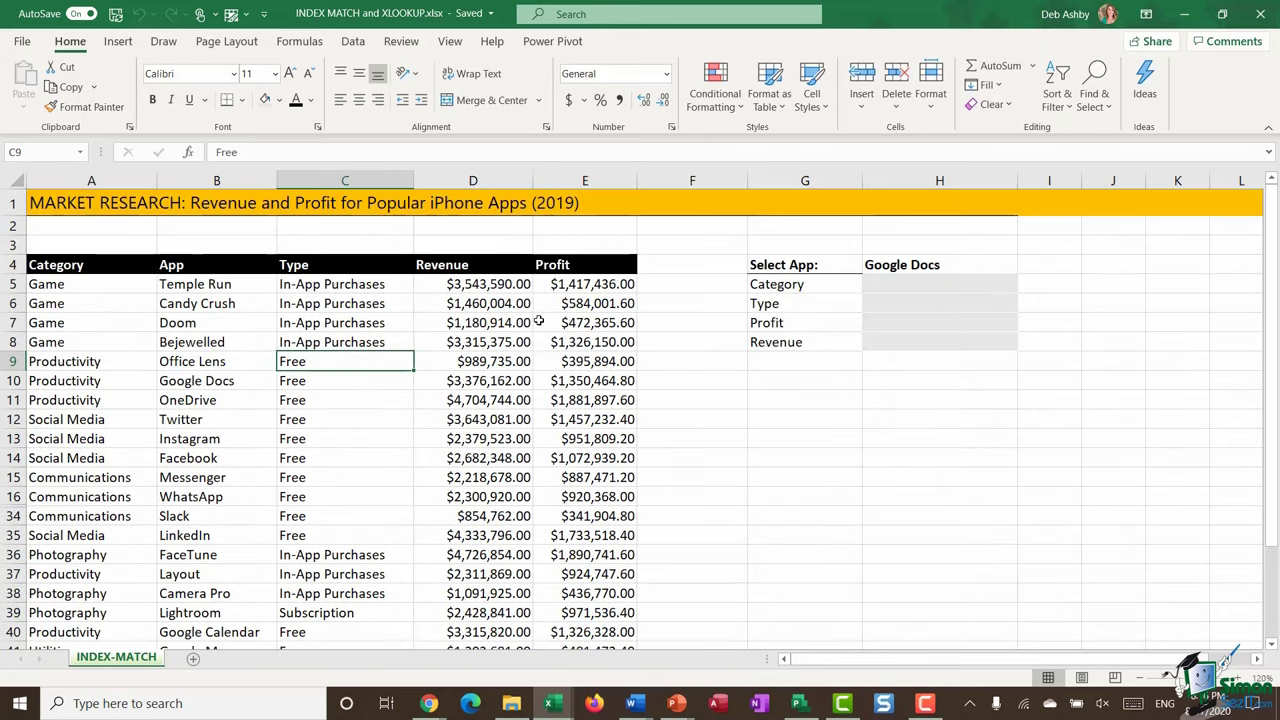
left_click(462, 285)
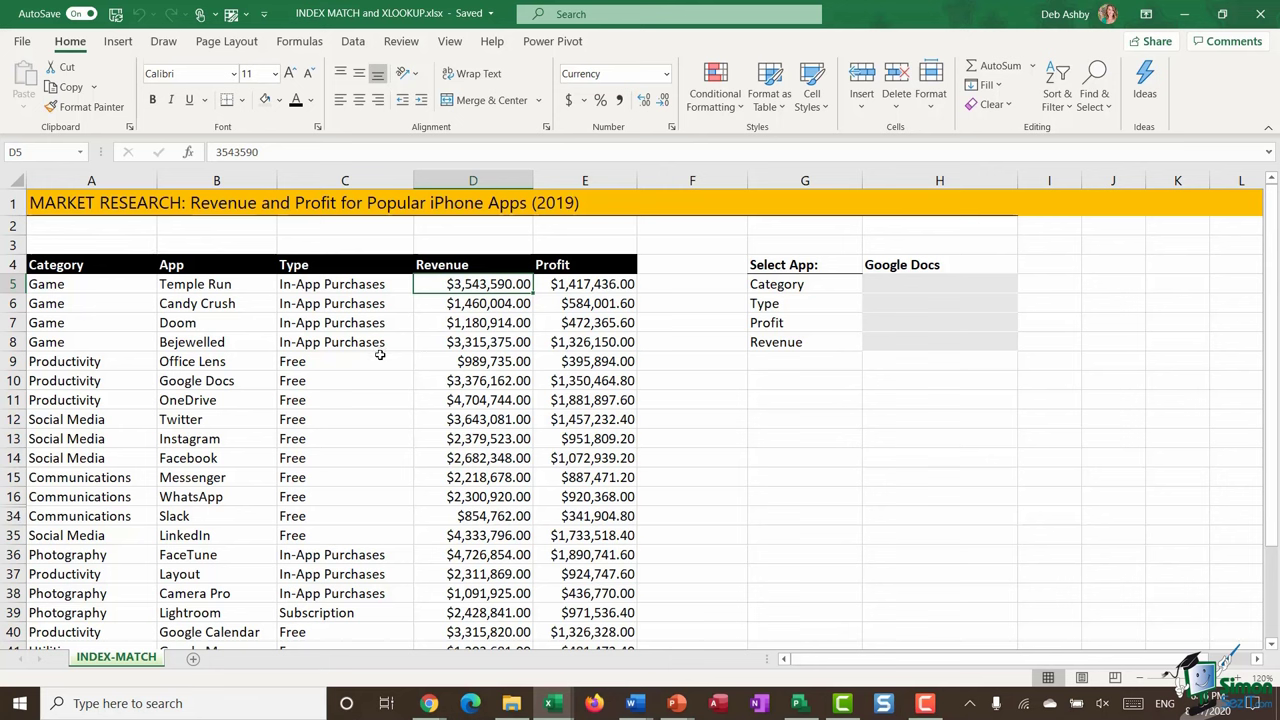
left_click(580, 296)
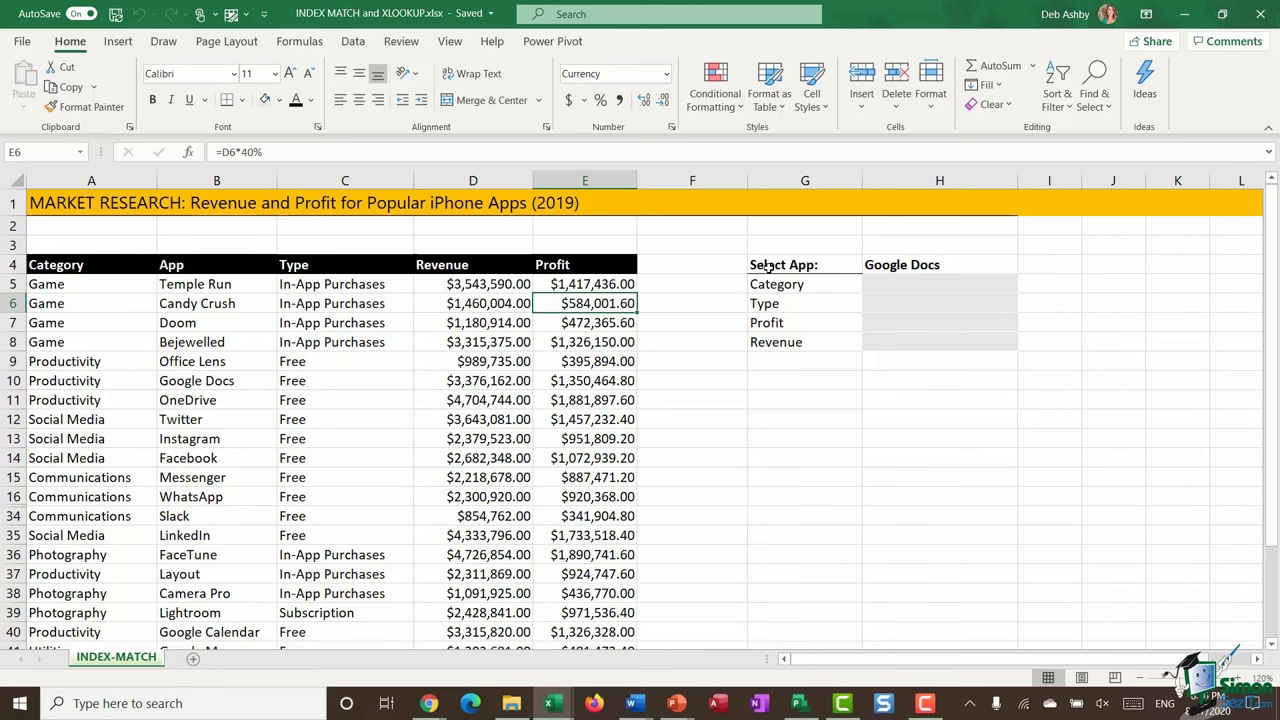
- Examine the selected app in H4 and the empty Category, Type, Profit and Revenue result cells H5:H8
left_click(910, 265)
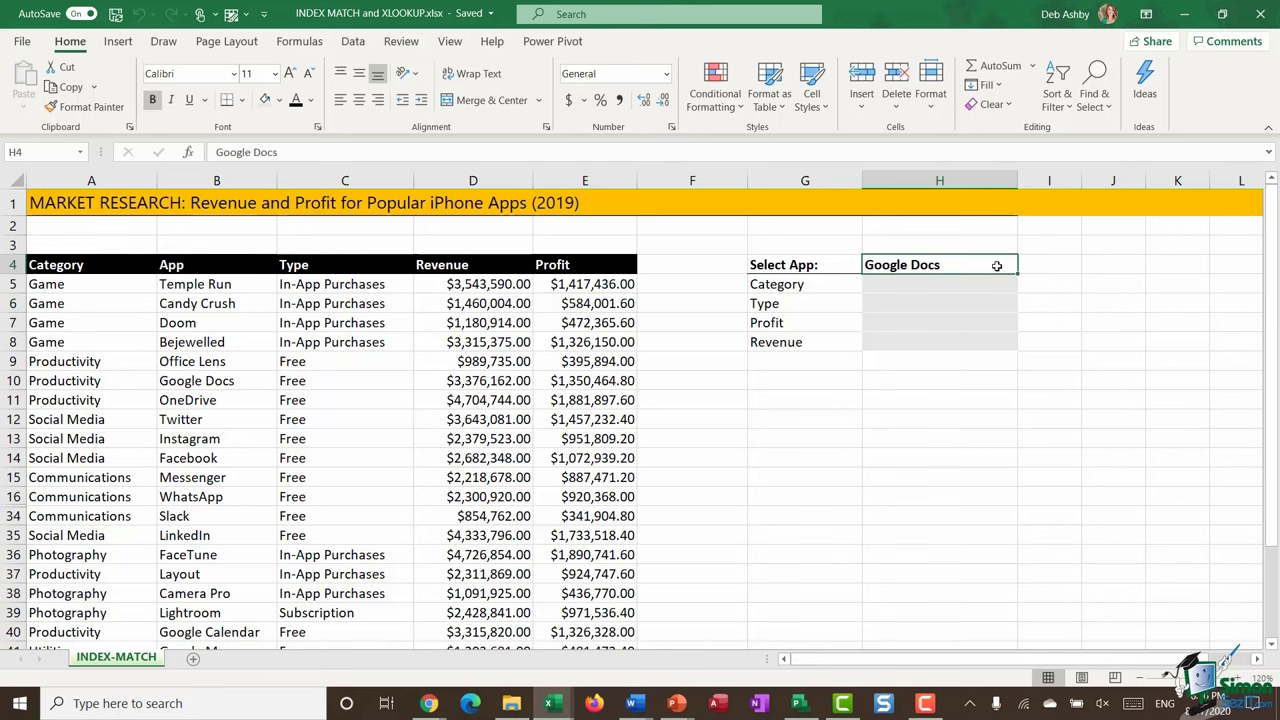
left_click(910, 286)
left_click(910, 304)
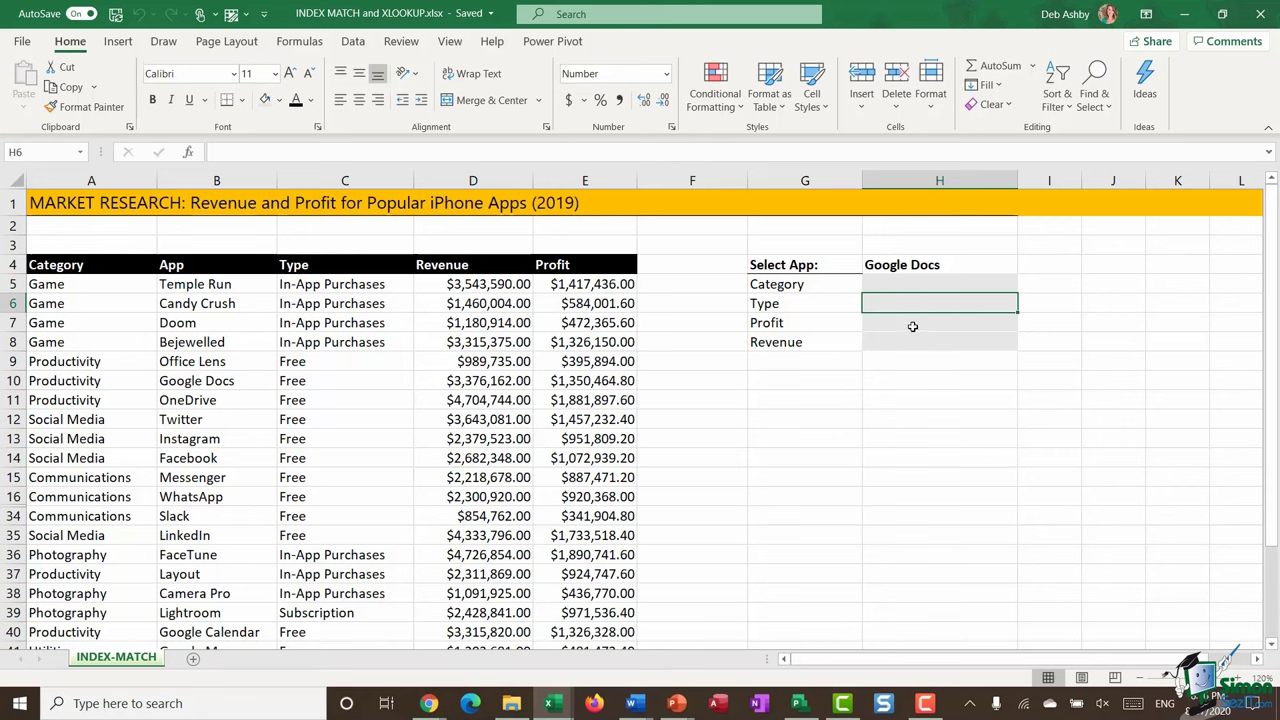
left_click(912, 324)
left_click(910, 345)
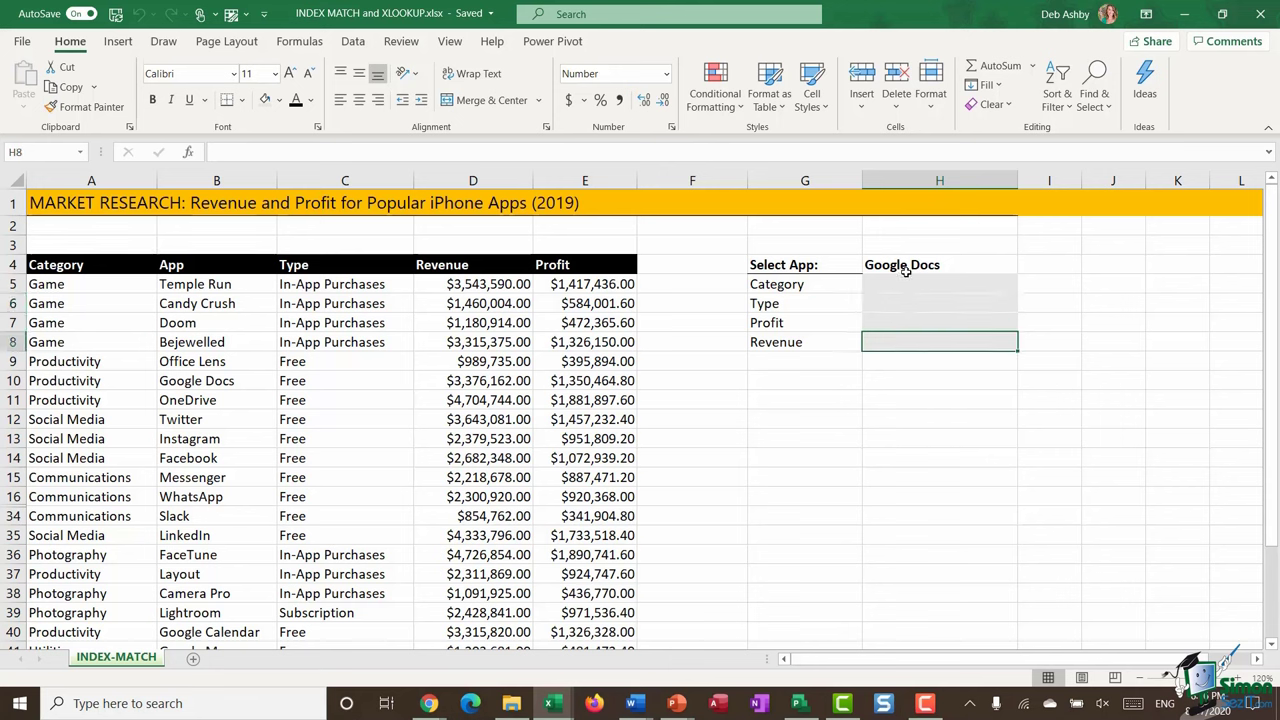
left_click_drag(908, 285, 920, 340)
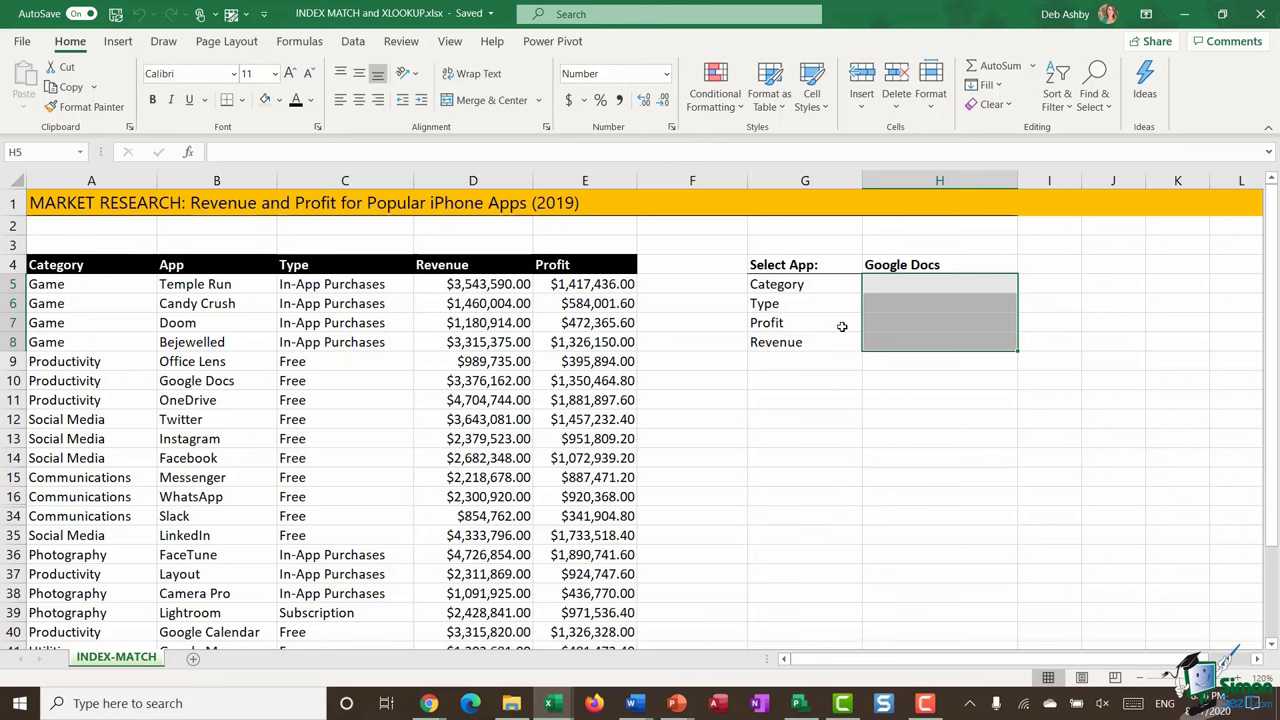
left_click(918, 284)
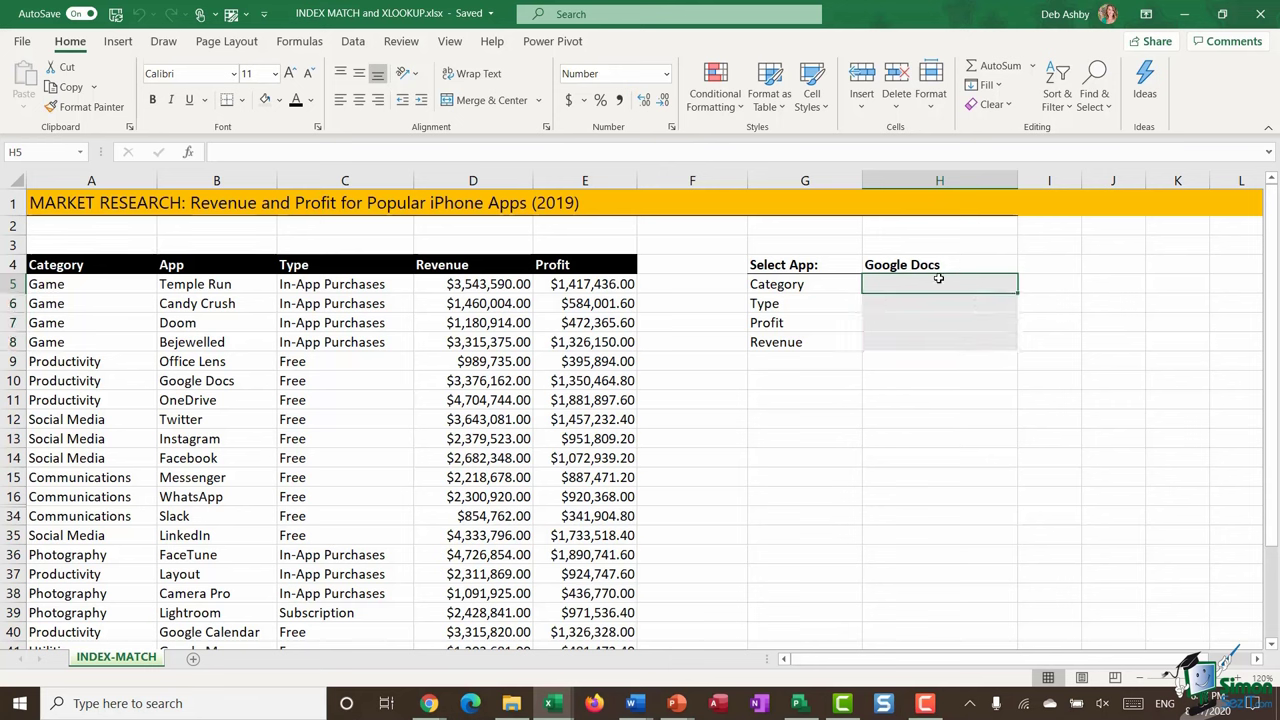
left_click(931, 265)
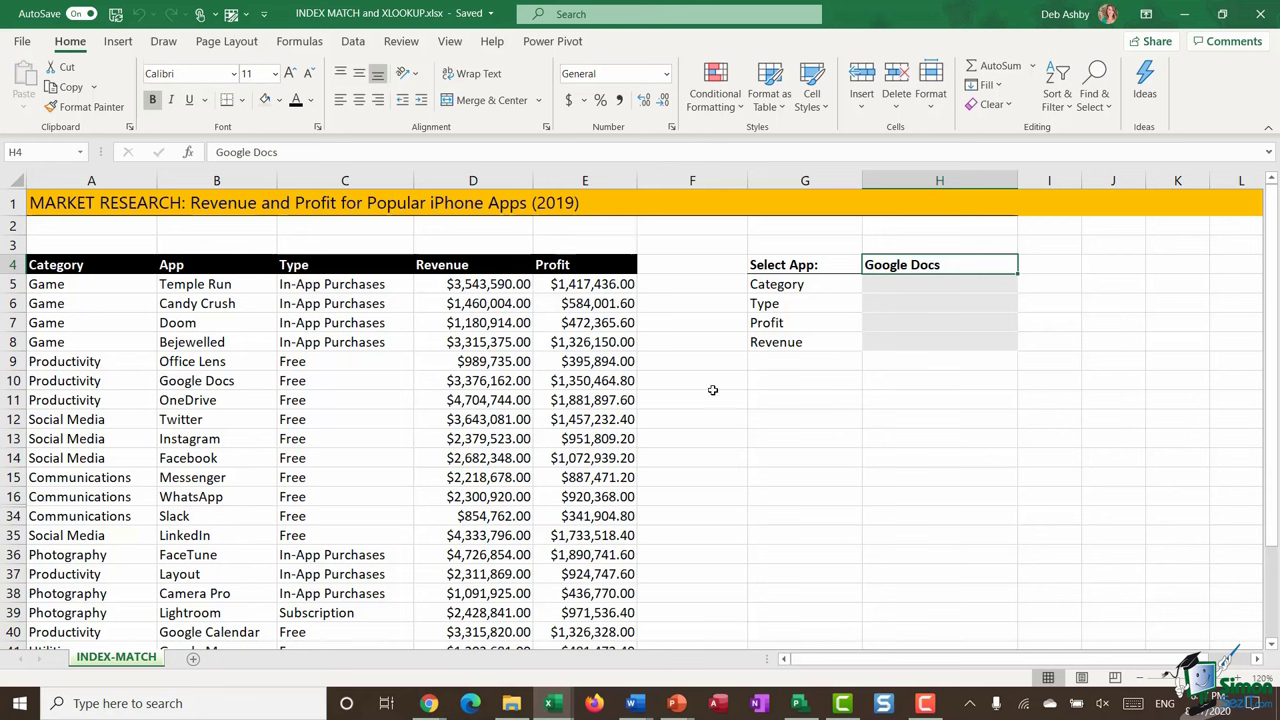
left_click(903, 282)
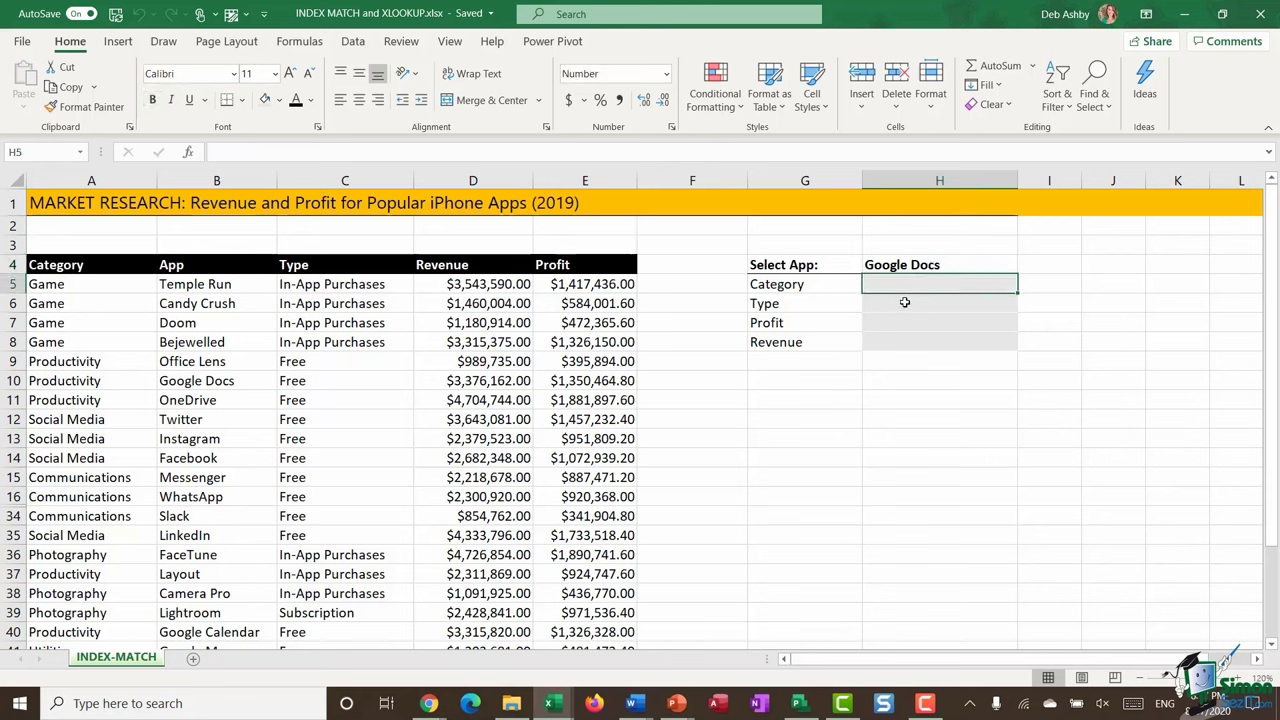
left_click(903, 303)
left_click(903, 324)
left_click(904, 345)
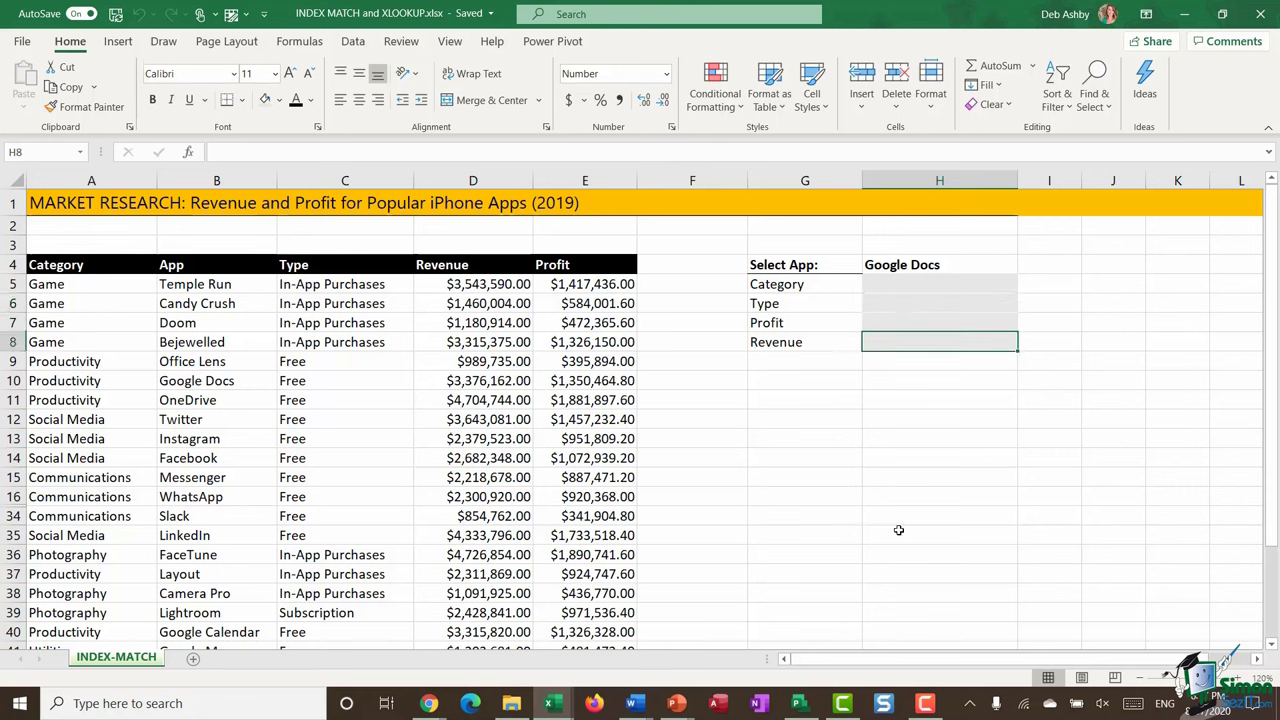
- Look up the INDEX and MATCH functions in the Lookup & Reference function library for Category cell H5
left_click(925, 289)
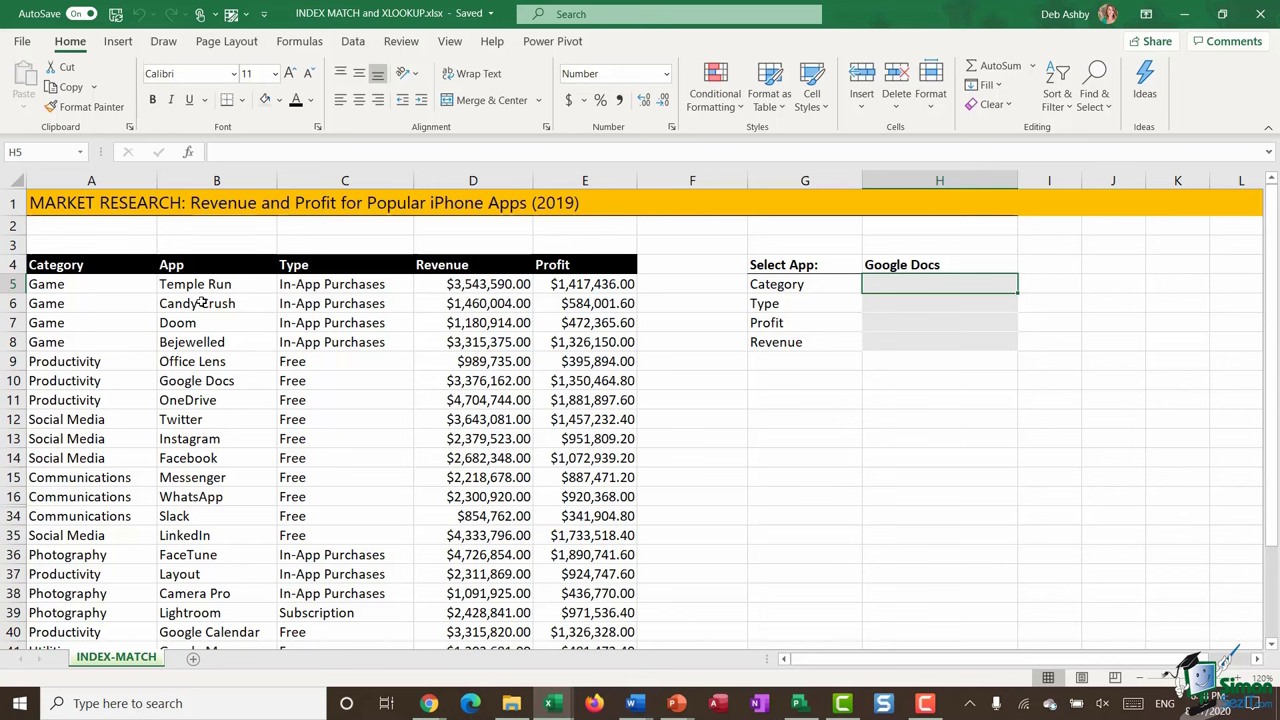
left_click(301, 44)
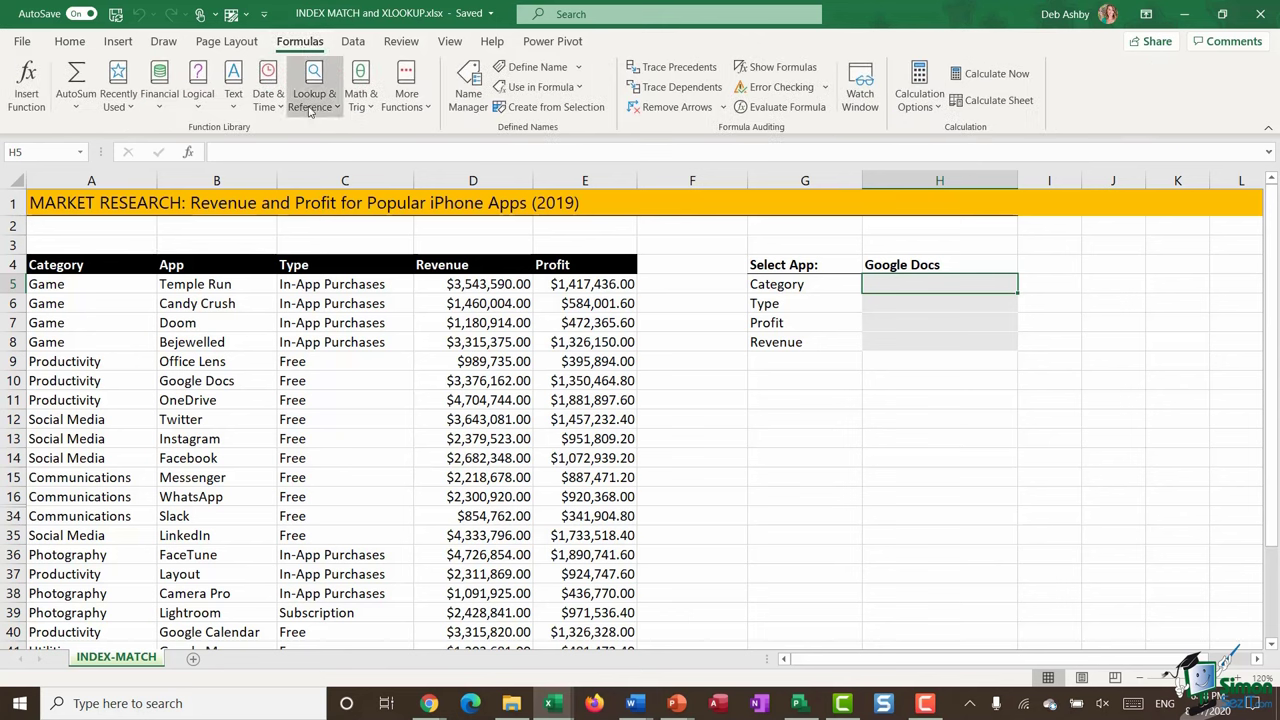
left_click(314, 88)
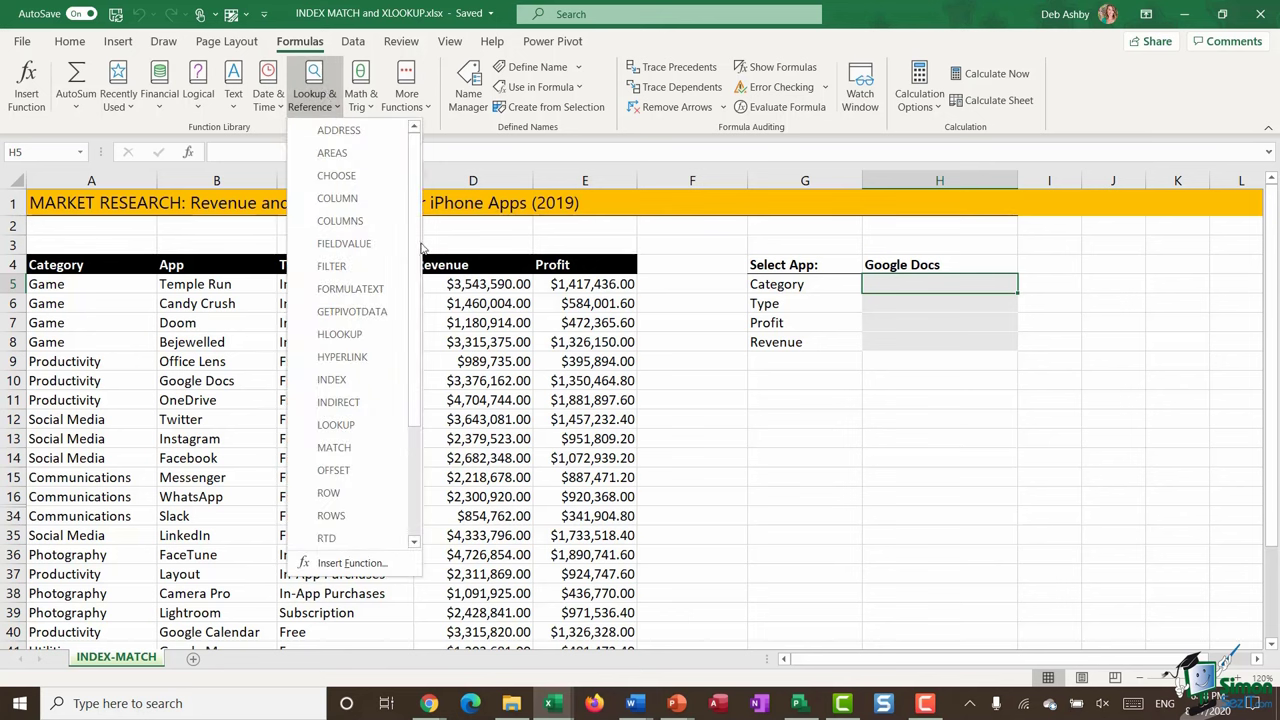
scroll(350, 312, "down", 1)
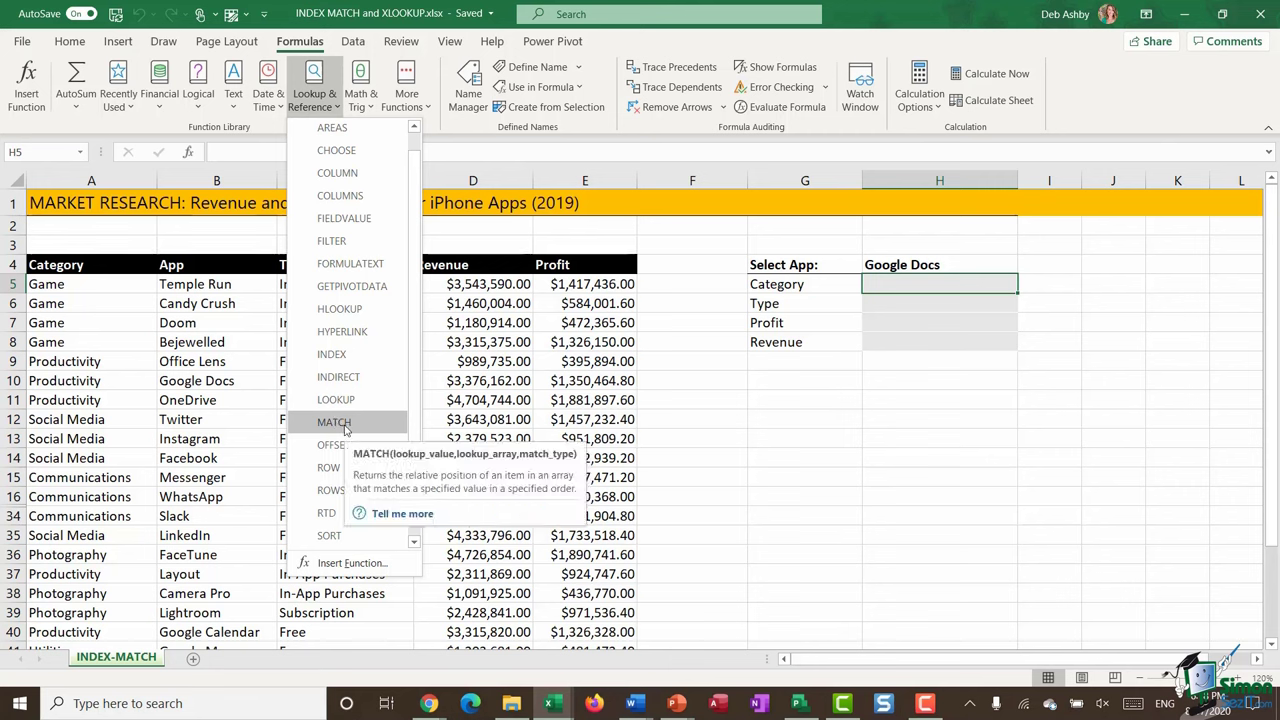
left_click(942, 452)
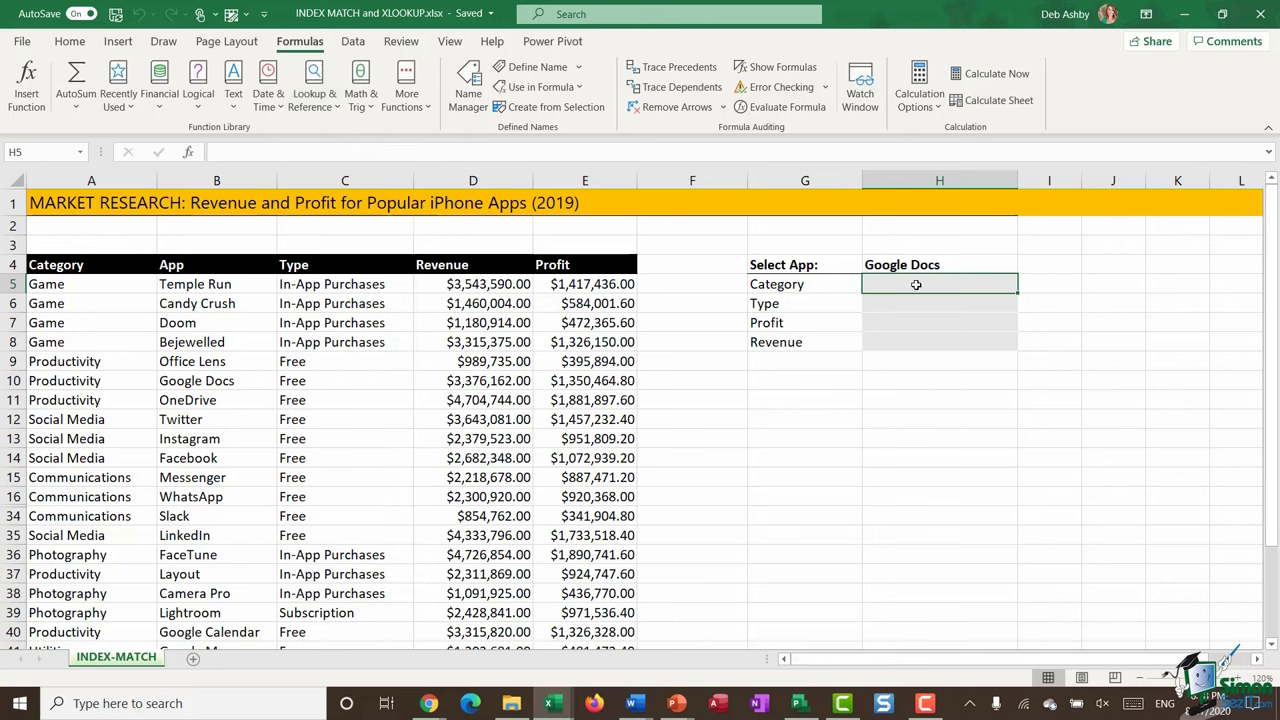
- Enter =INDEX(A5:A50,6) in H5 to return the category in the sixth row of the Category column
type("=")
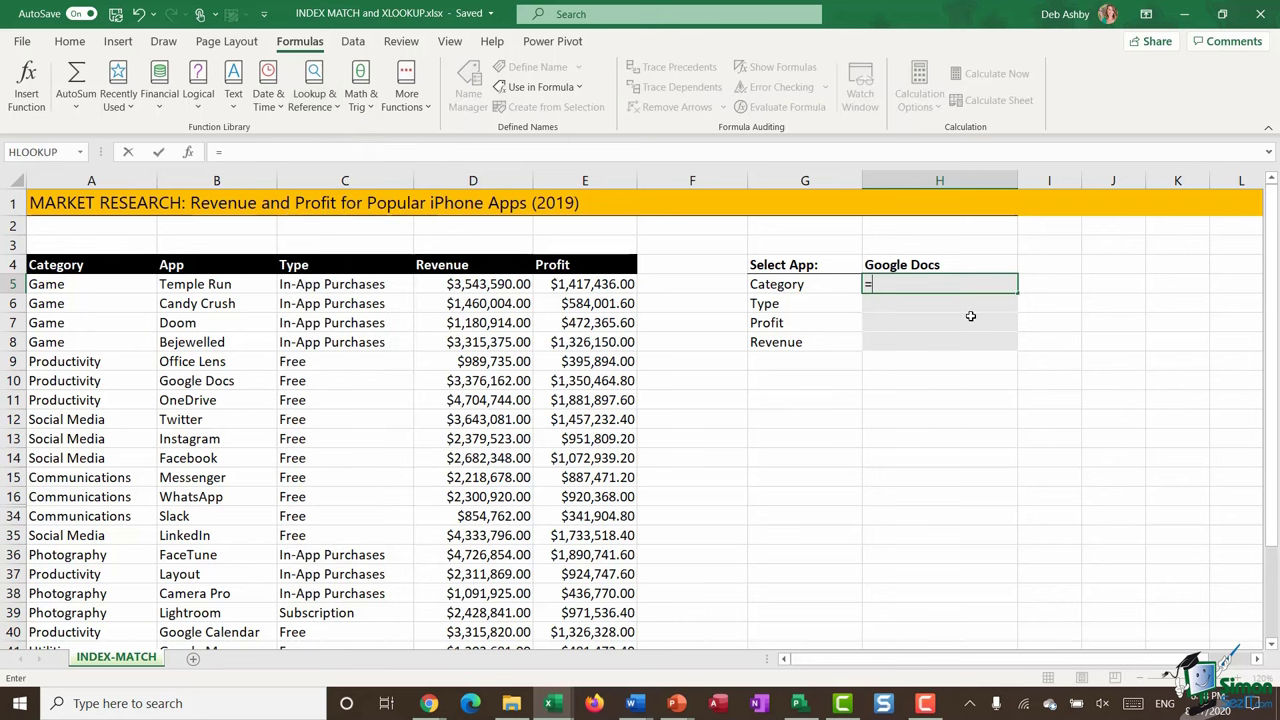
type("INDEX(")
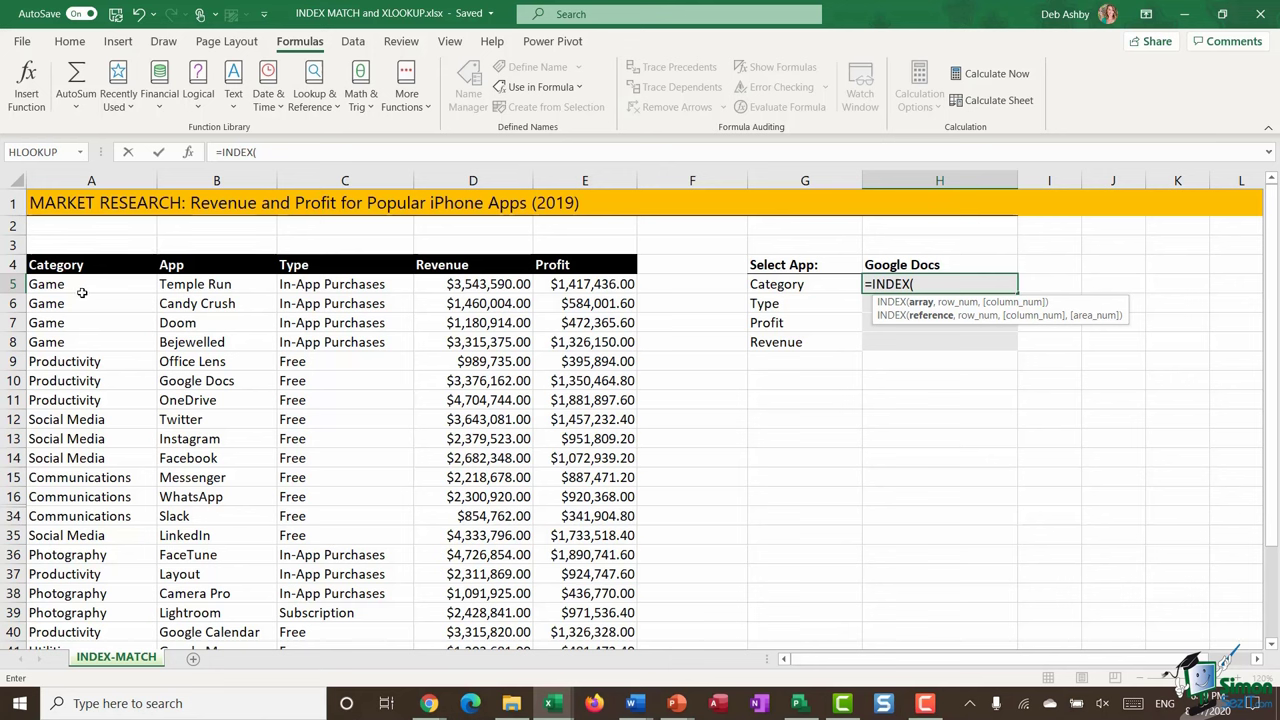
left_click_drag(88, 286, 86, 524)
scroll(329, 414, "up", 5)
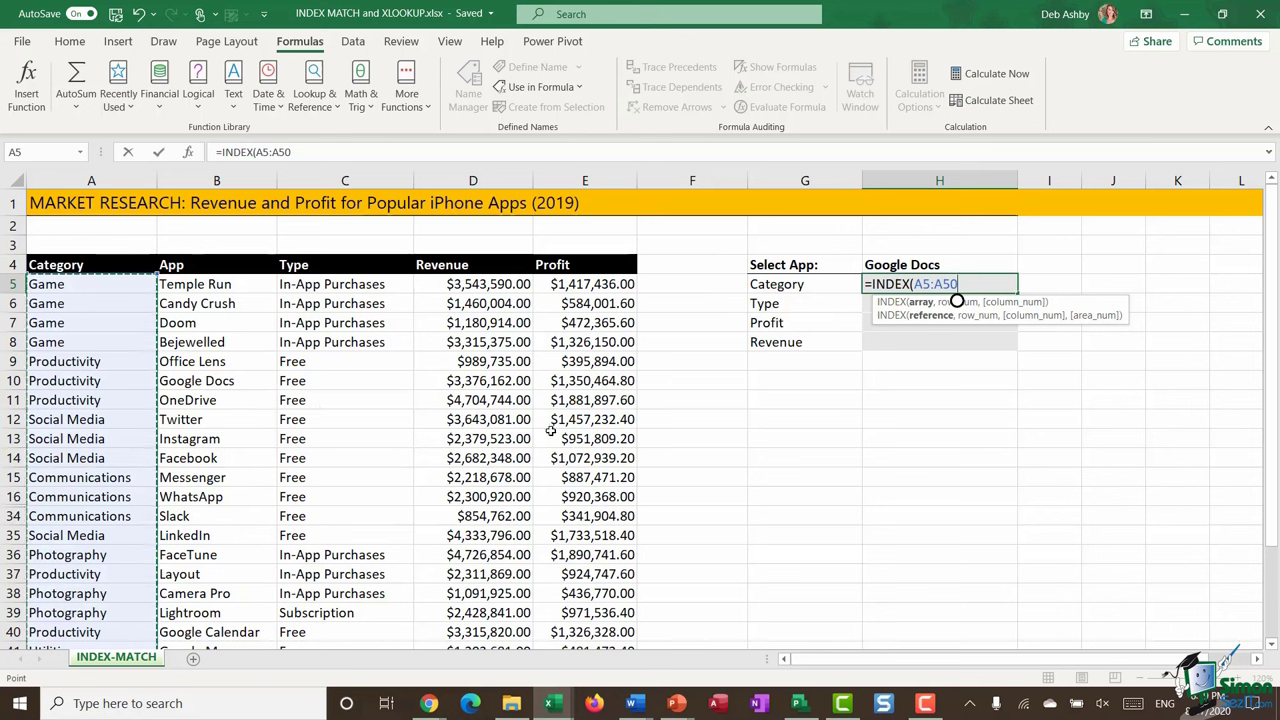
type(",")
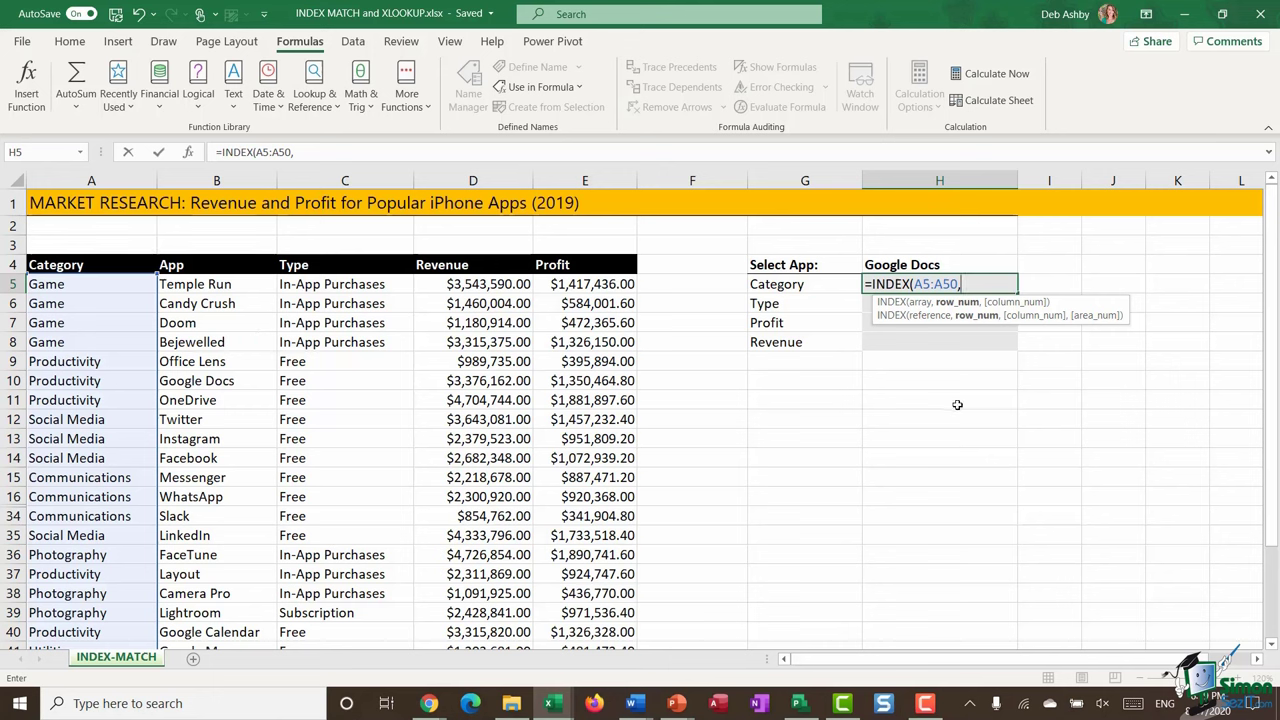
type("6)")
key("Return")
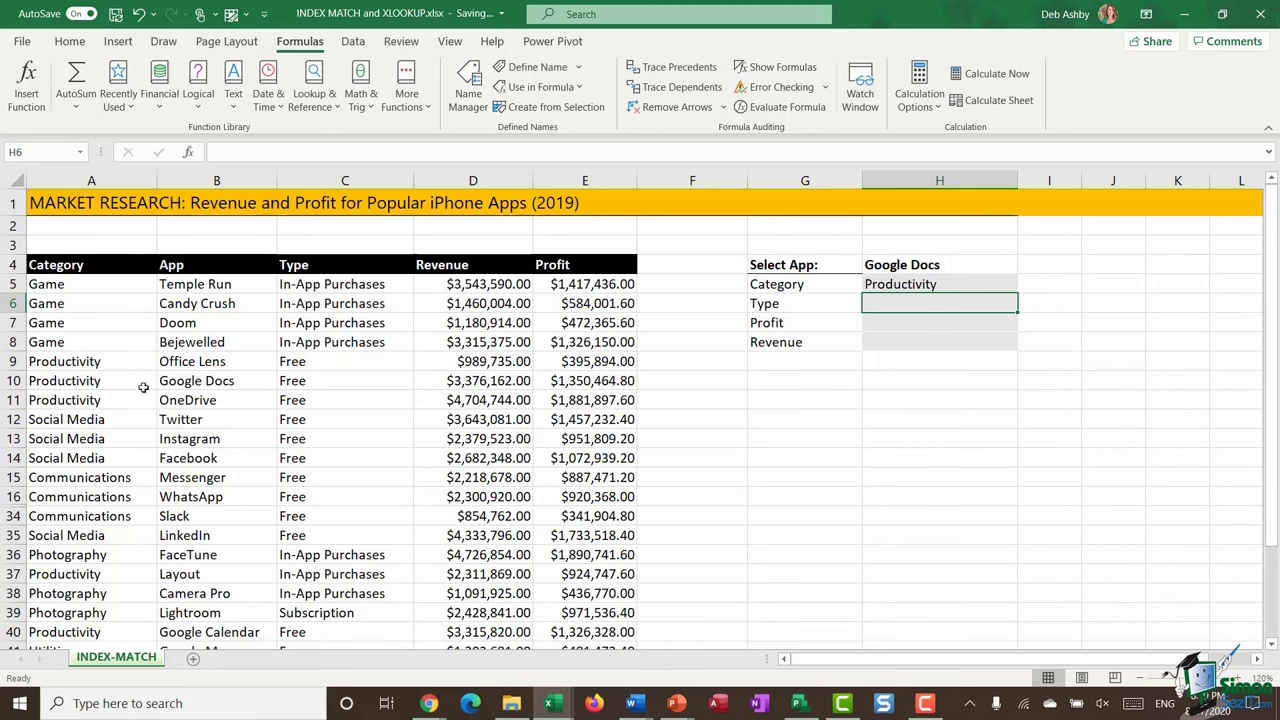
- Check the category returned in H5 against the Google Docs row and look through the rest of the table
left_click(199, 384)
left_click(97, 383)
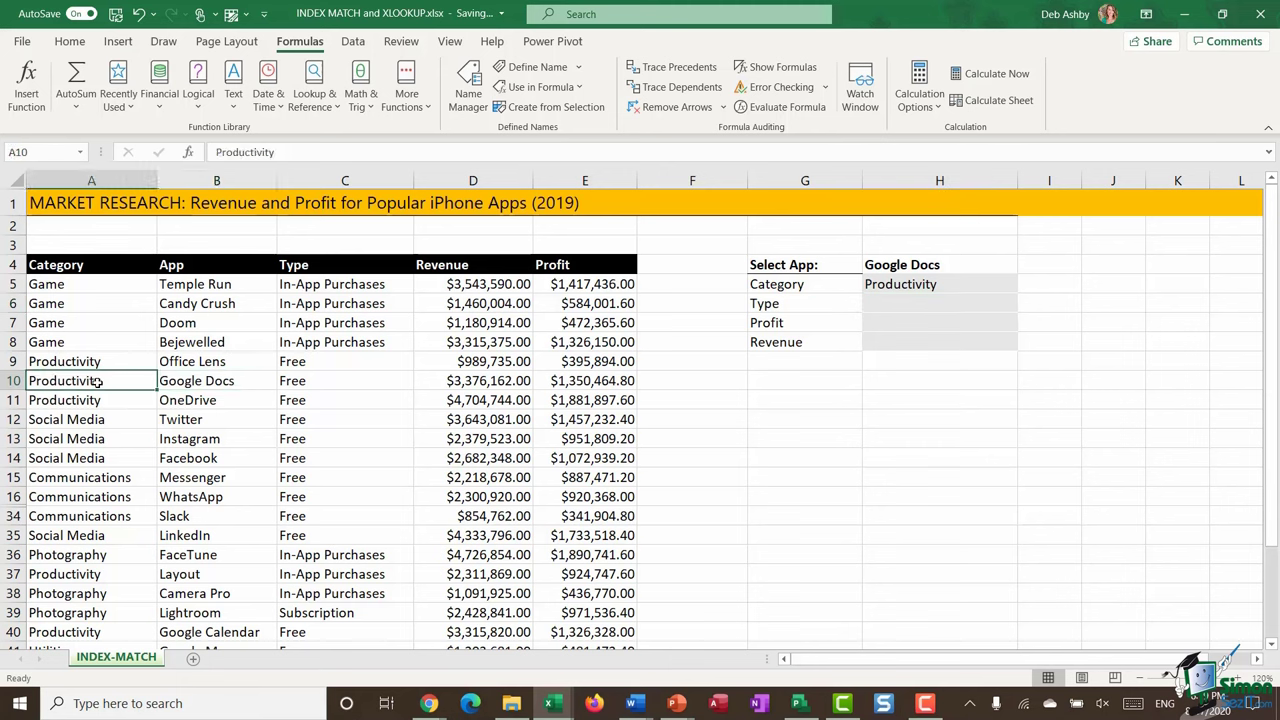
left_click_drag(97, 383, 205, 383)
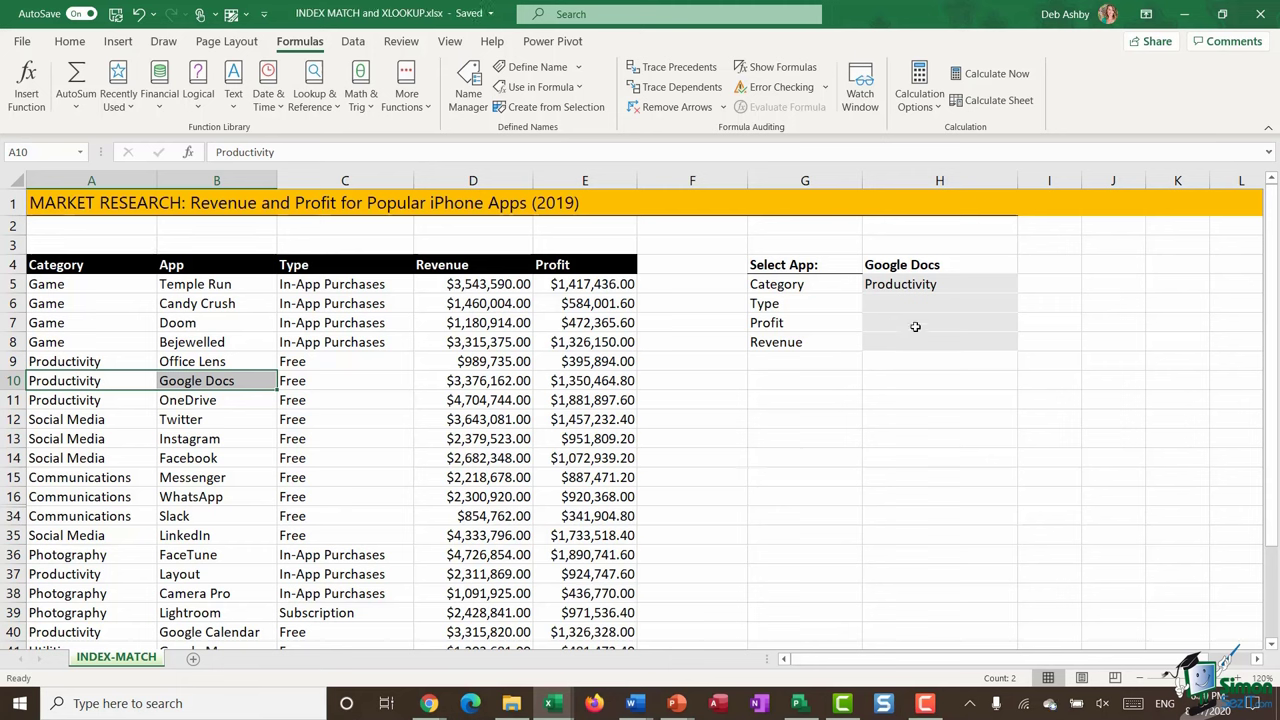
left_click(370, 360)
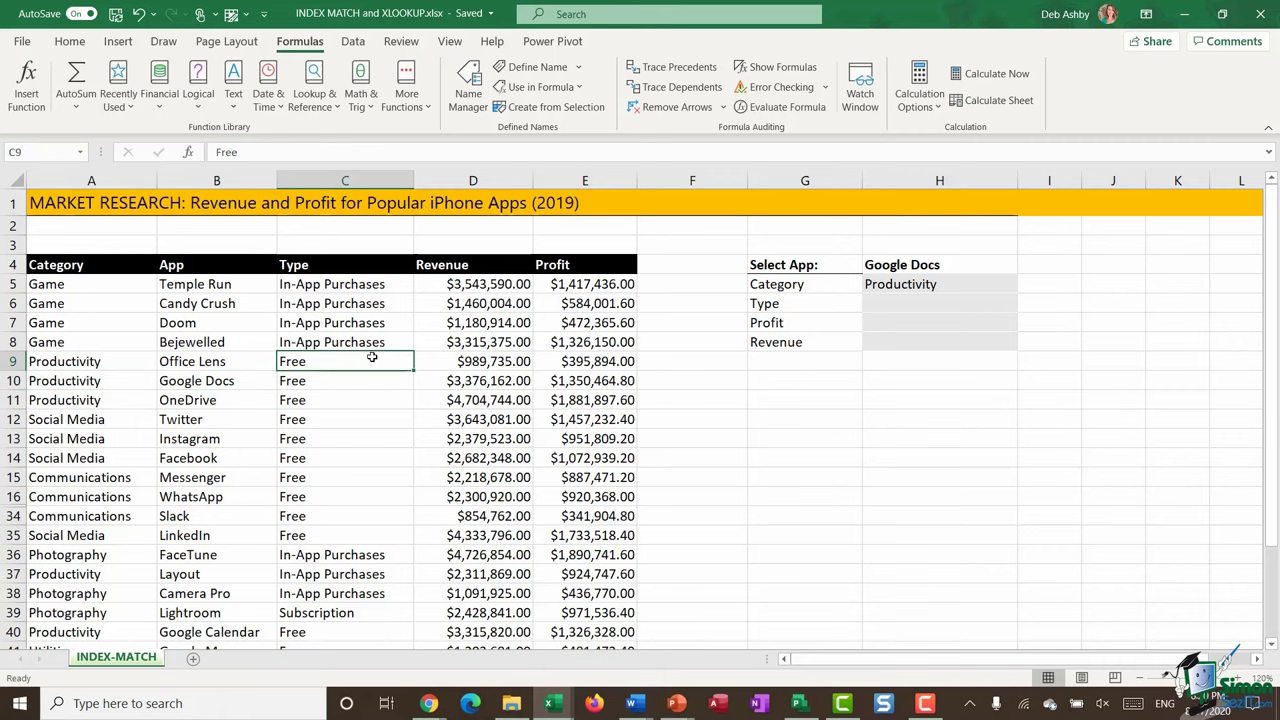
scroll(371, 357, "down", 6)
scroll(371, 357, "up", 6)
- Replace the INDEX formula in H5 with a MATCH formula that uses the selected app in H4 as lookup value
left_click(912, 289)
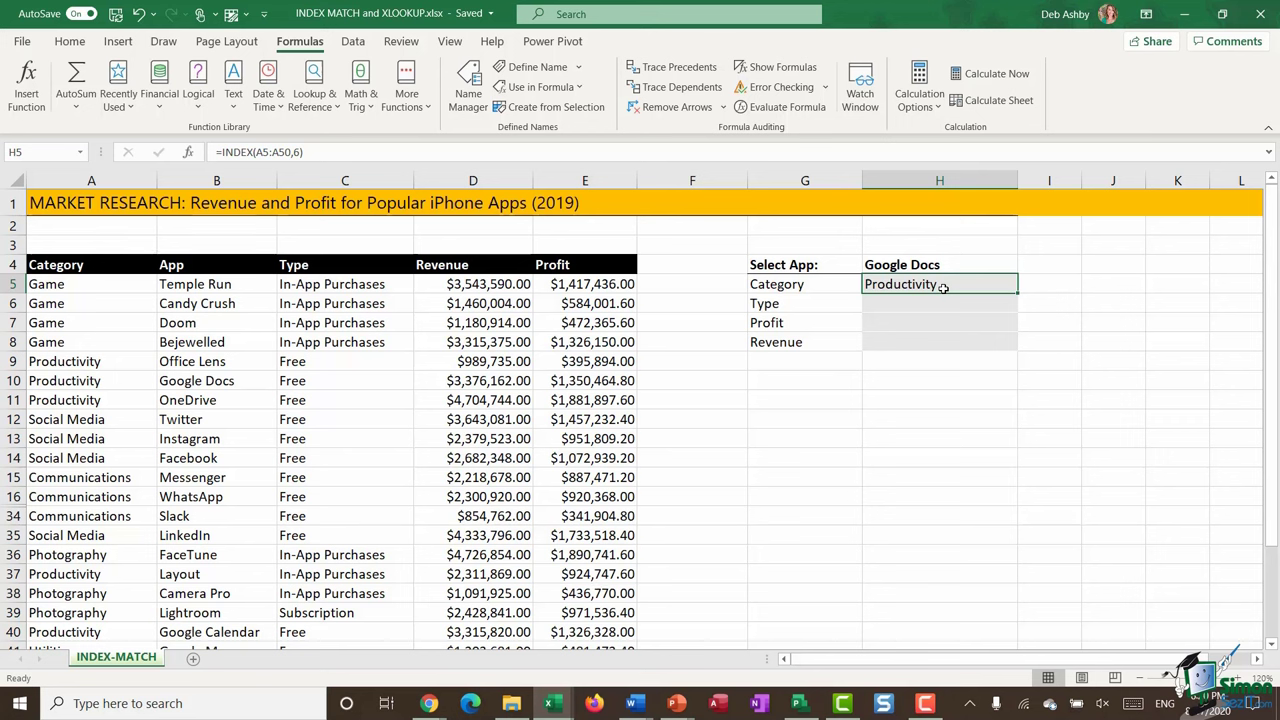
double_click(943, 288)
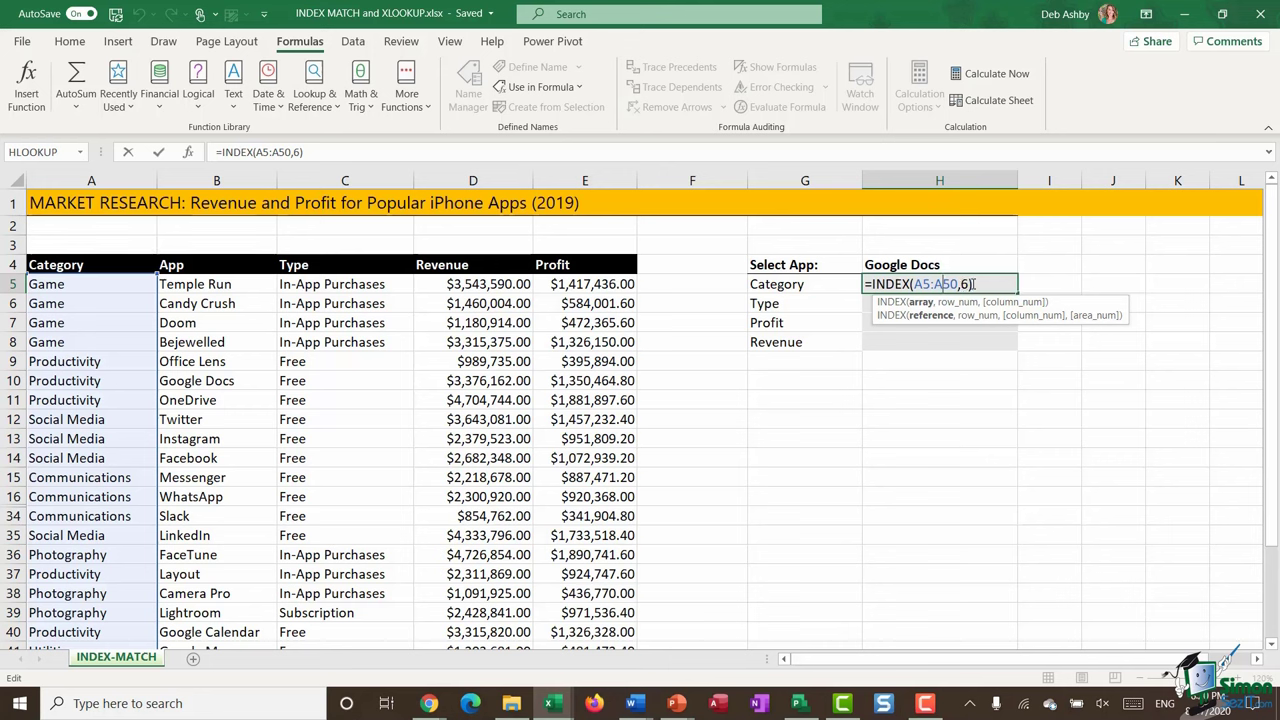
left_click_drag(973, 284, 834, 284)
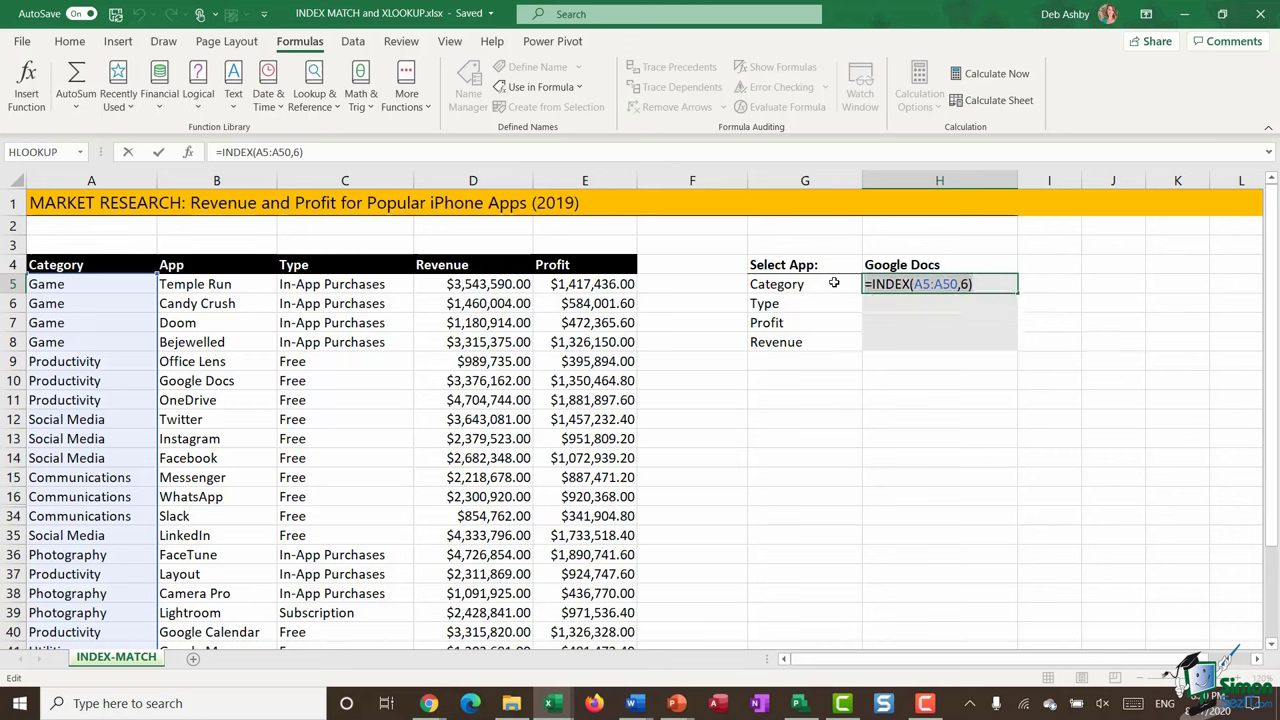
key("BackSpace")
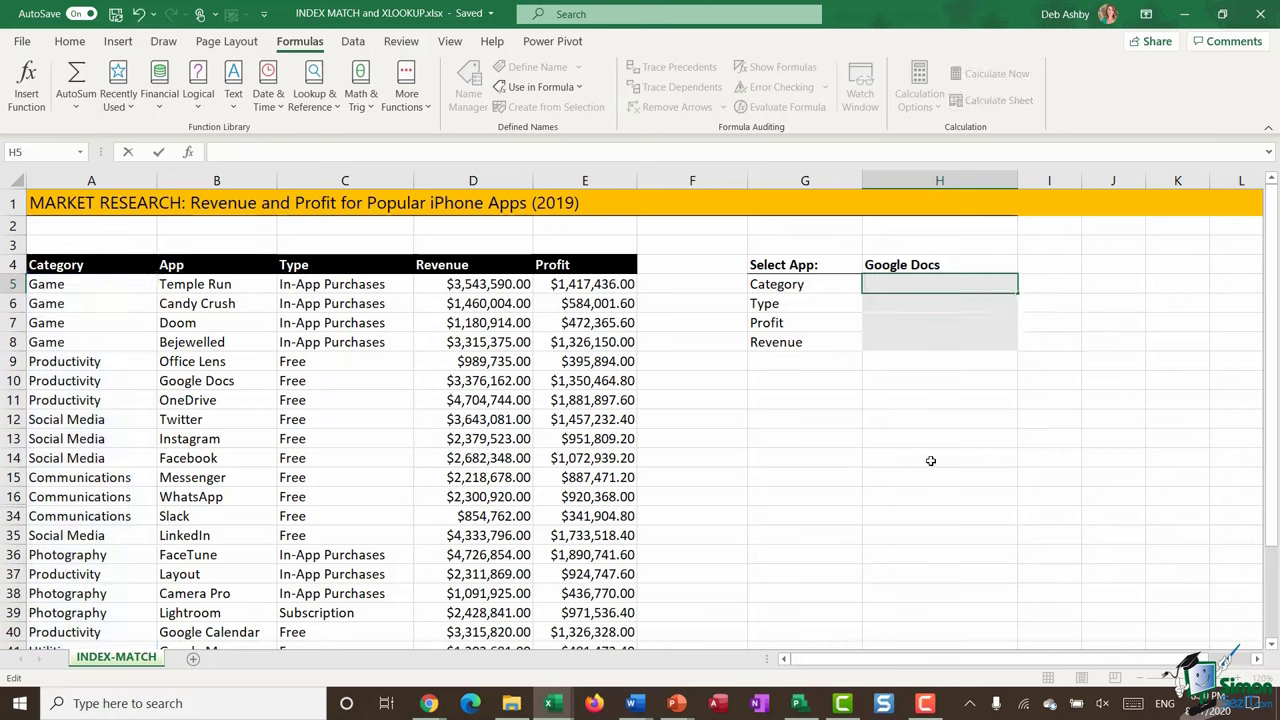
type("=MAT")
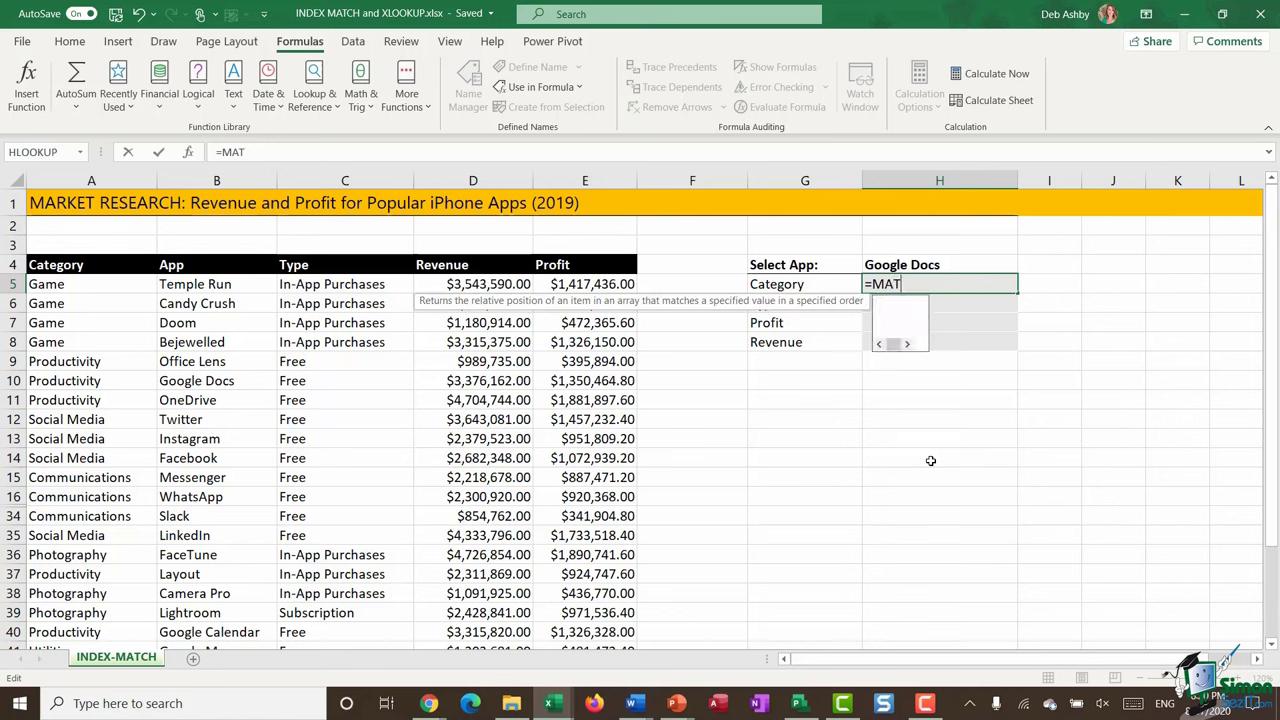
type("CH(")
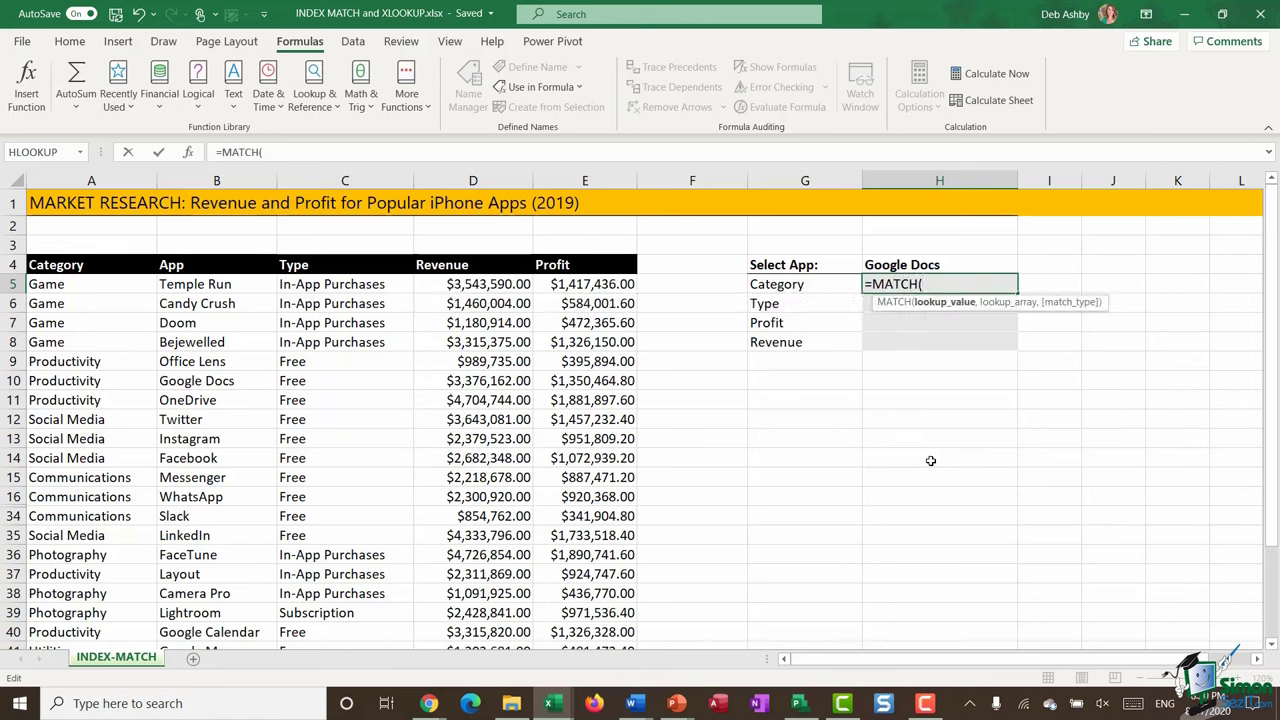
left_click(930, 263)
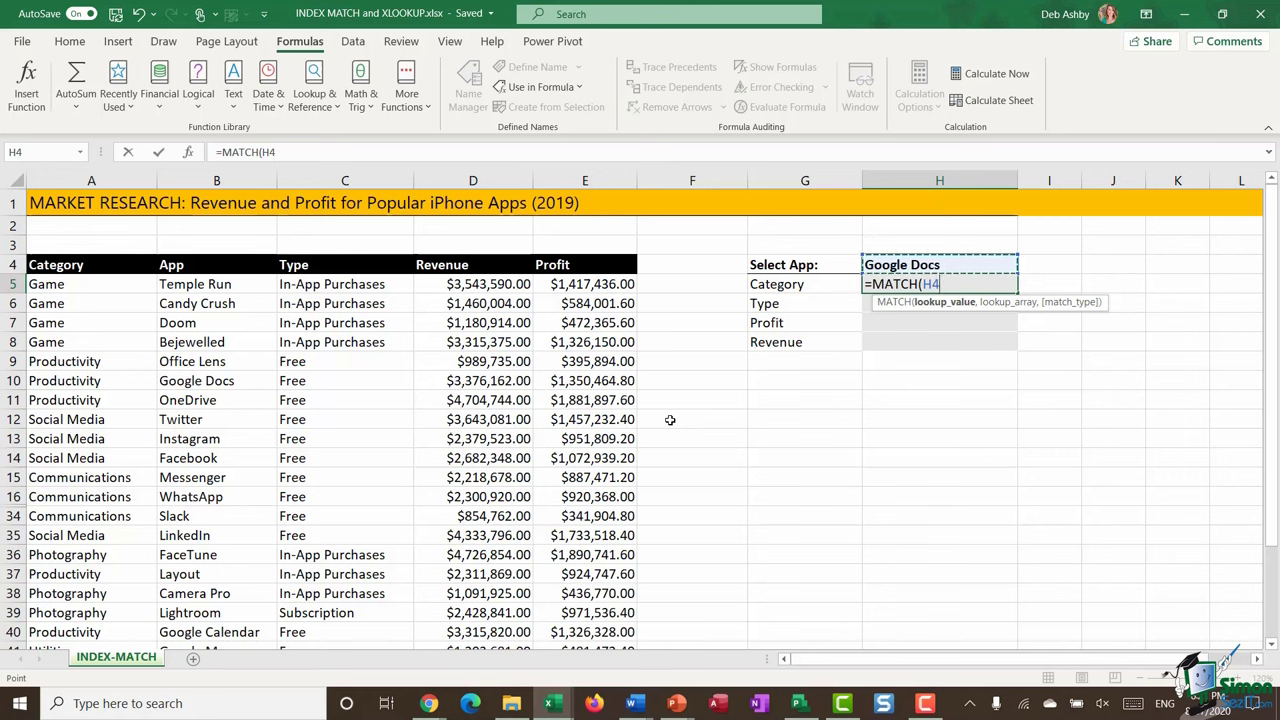
type(",")
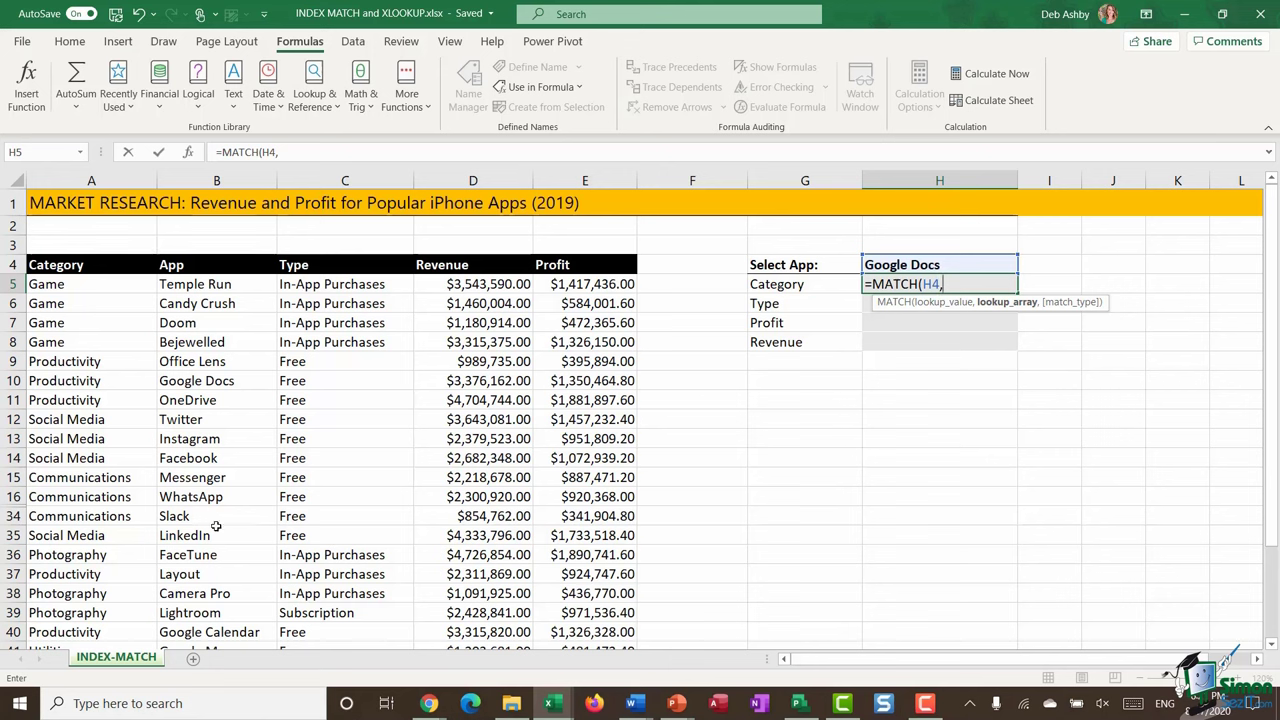
- Complete H5's MATCH formula with the App column B5:B50 as lookup array and match type 0
left_click_drag(222, 284, 194, 631)
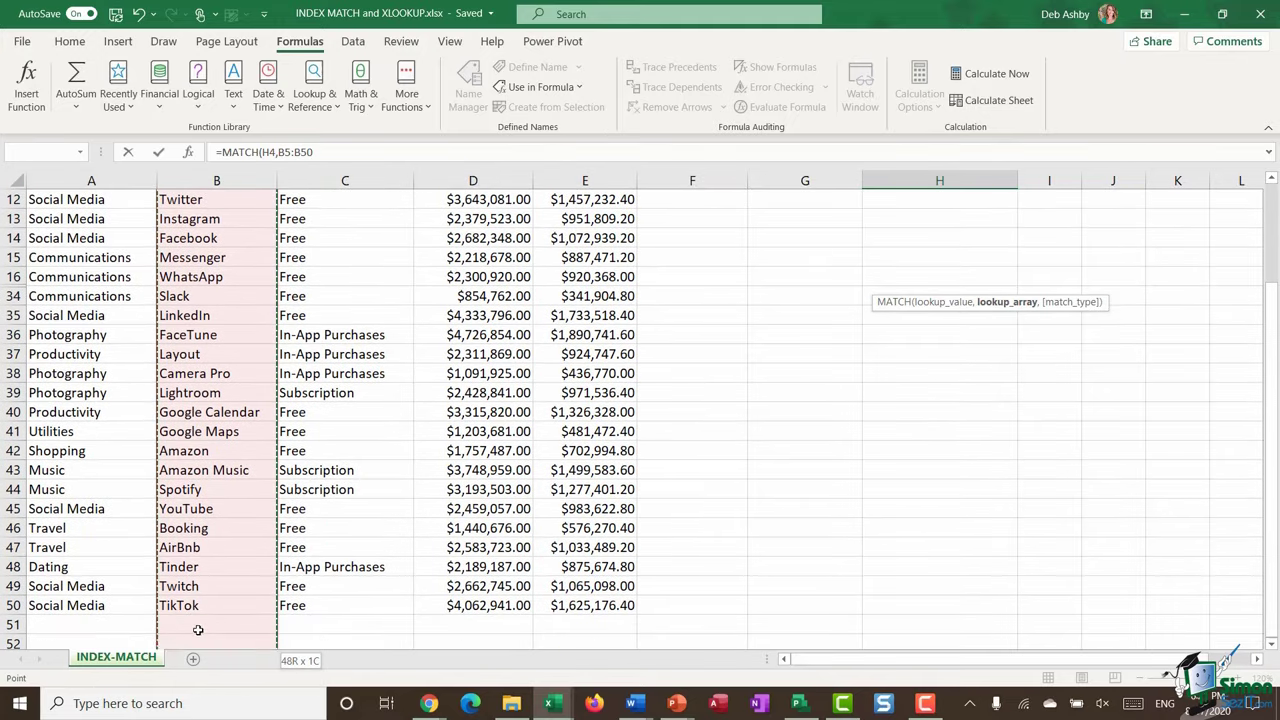
type(",")
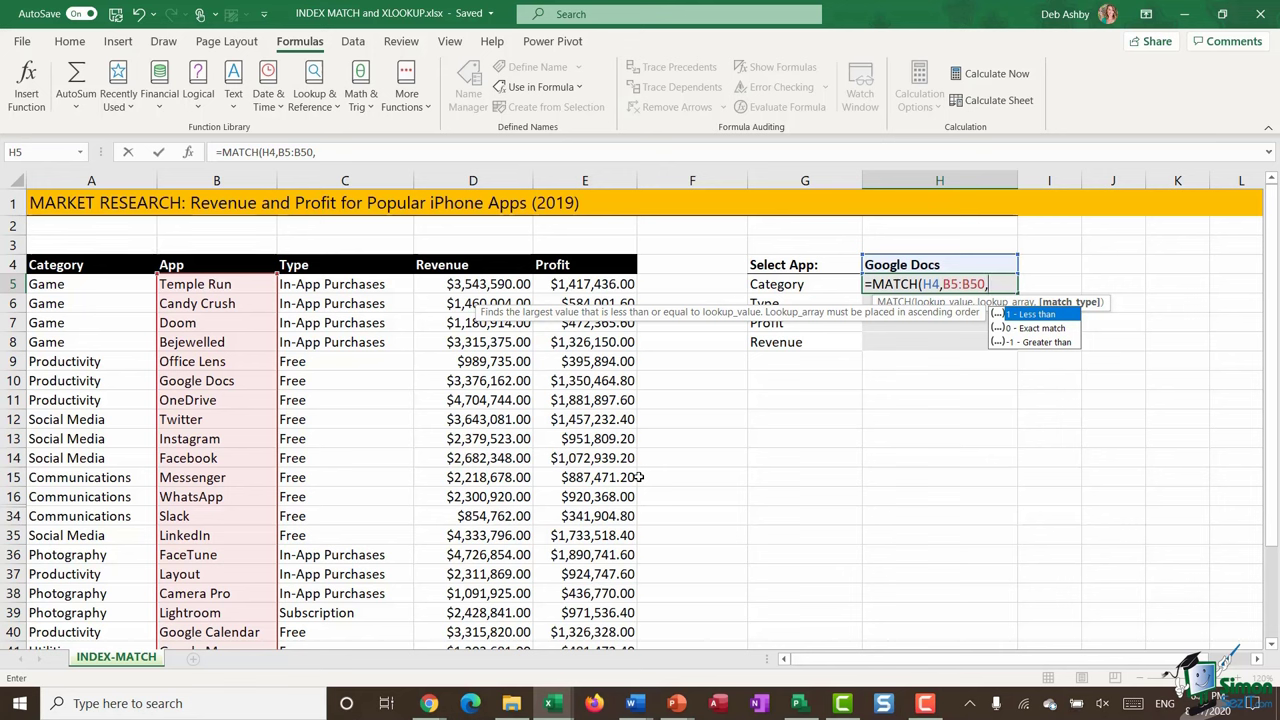
type("0)")
key("Return")
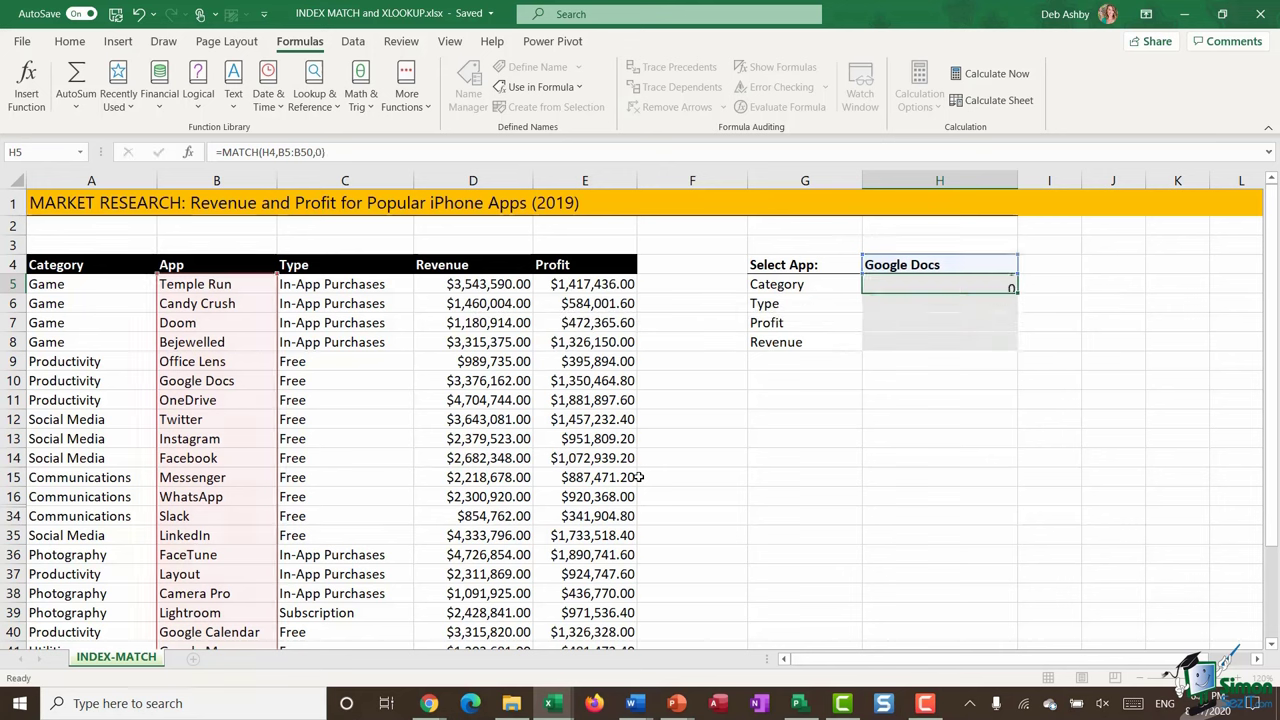
- Replace the MATCH formula in H5 with an INDEX formula that uses the Category column A5:A50 as its array
left_click(930, 285)
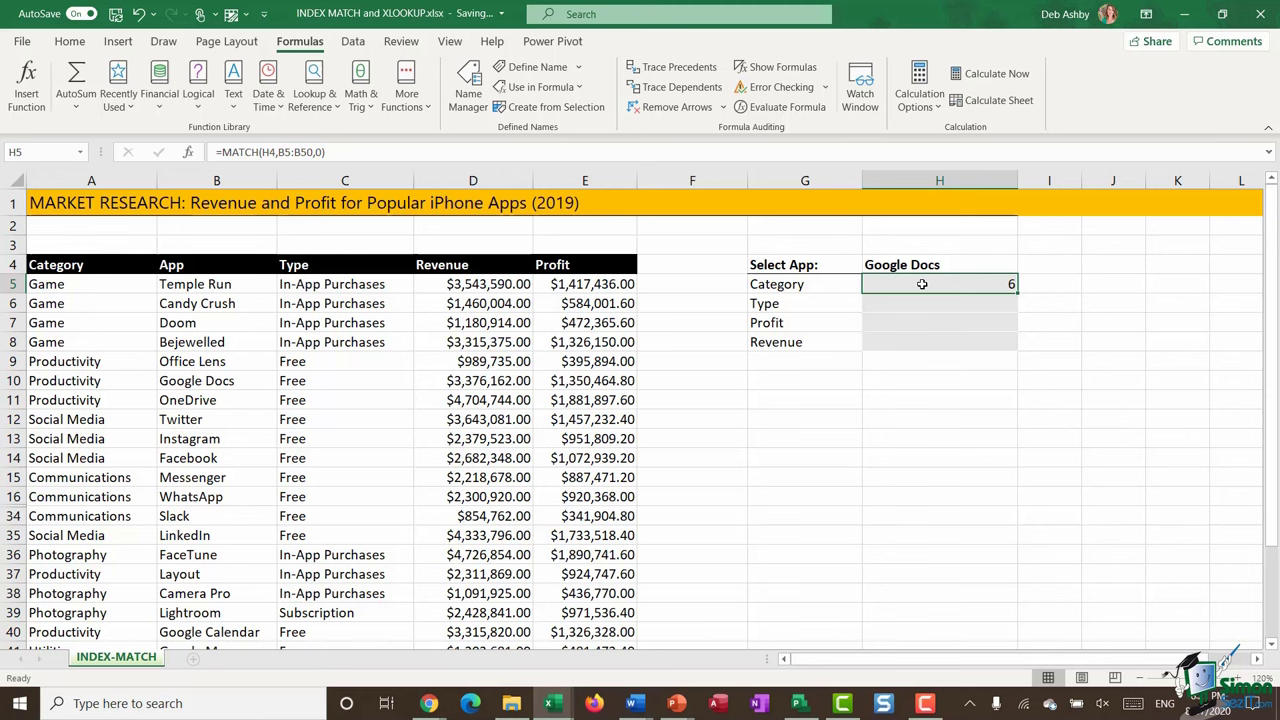
key("Delete")
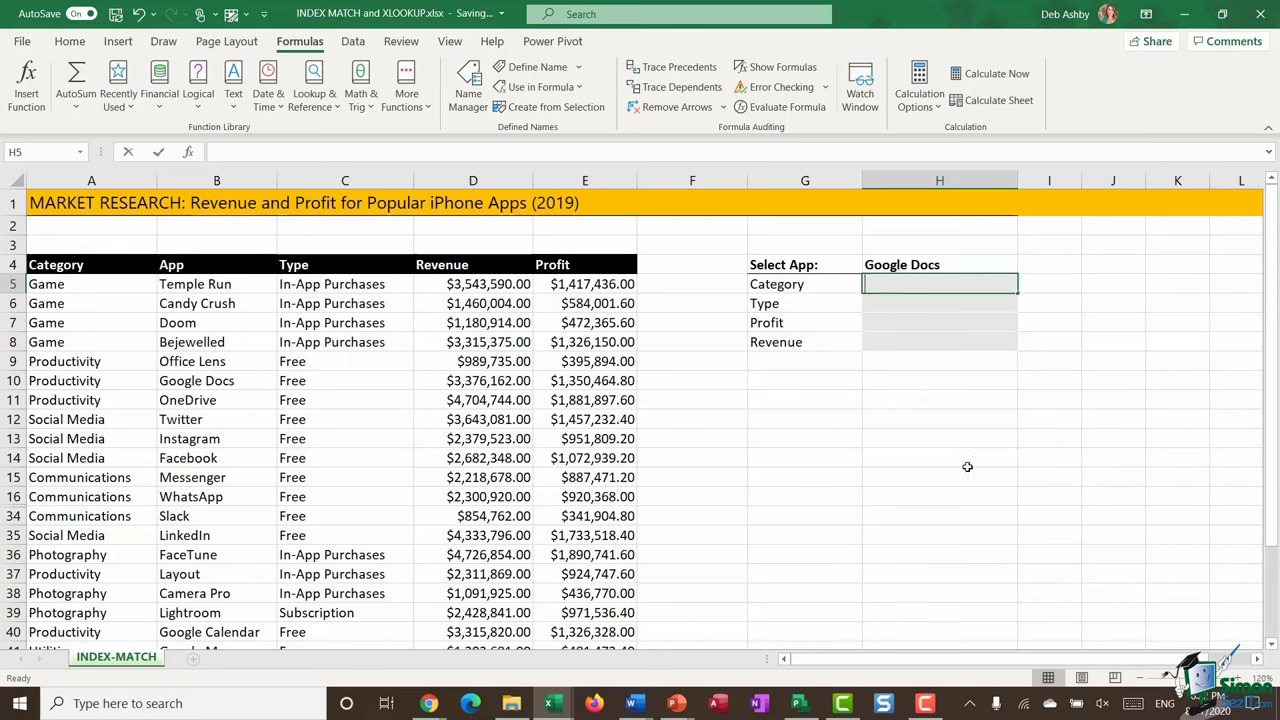
type("=INDEX")
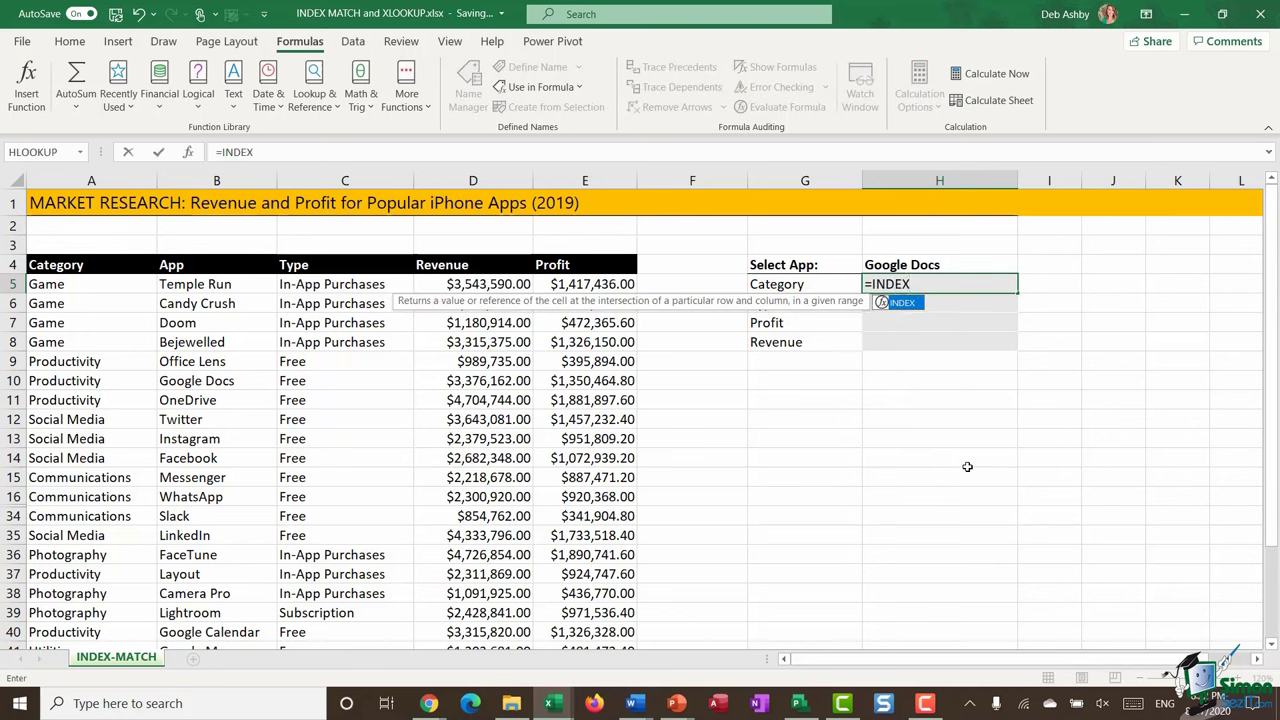
type("(")
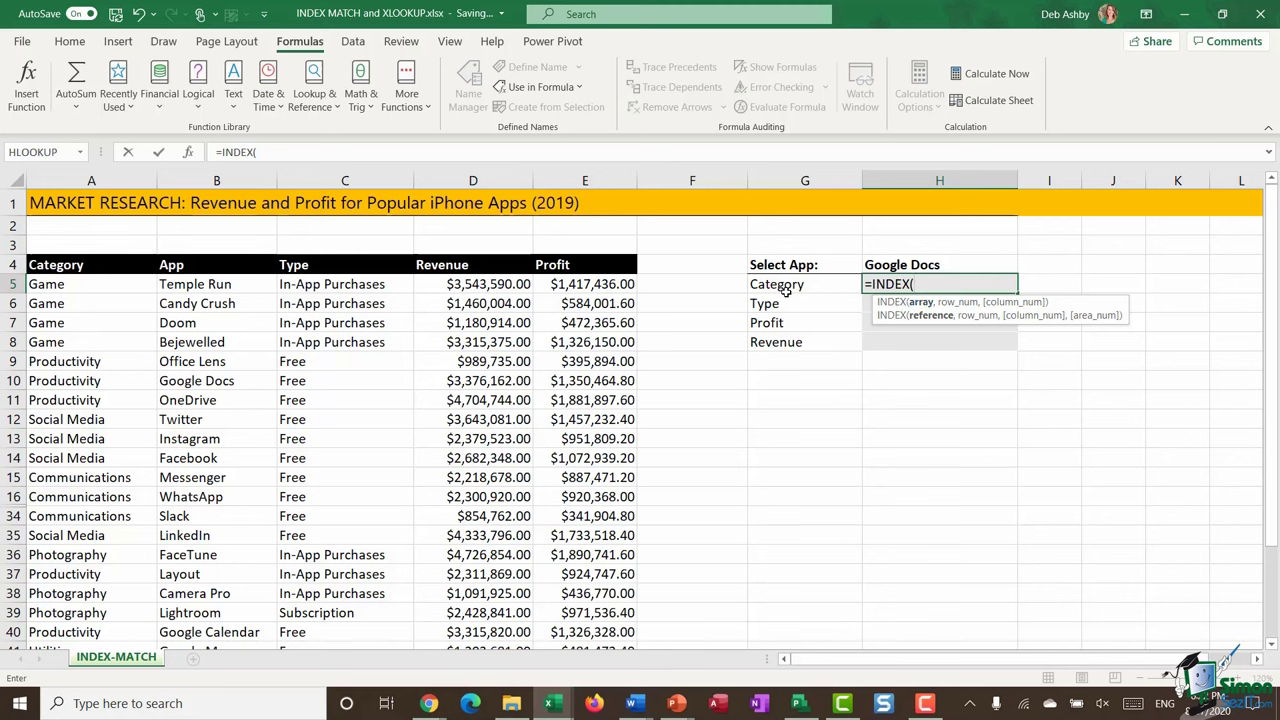
left_click(72, 284)
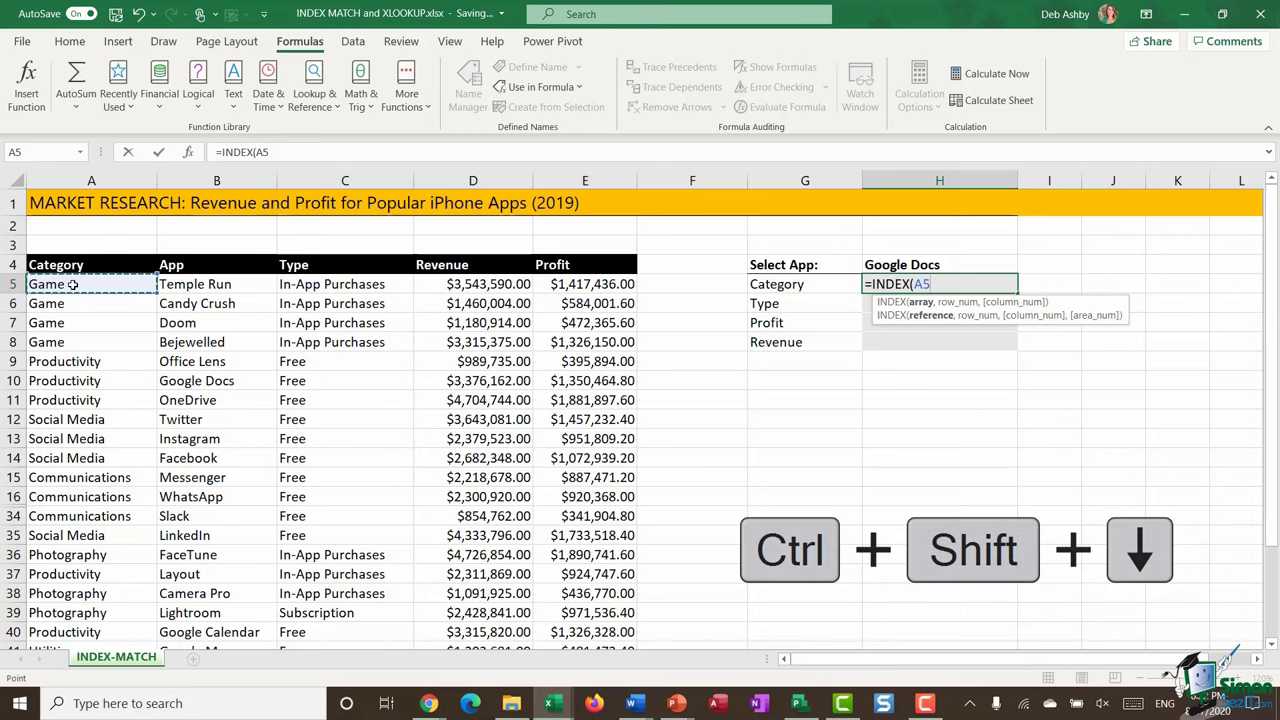
key("ctrl+shift+Down")
scroll(372, 402, "up", 2)
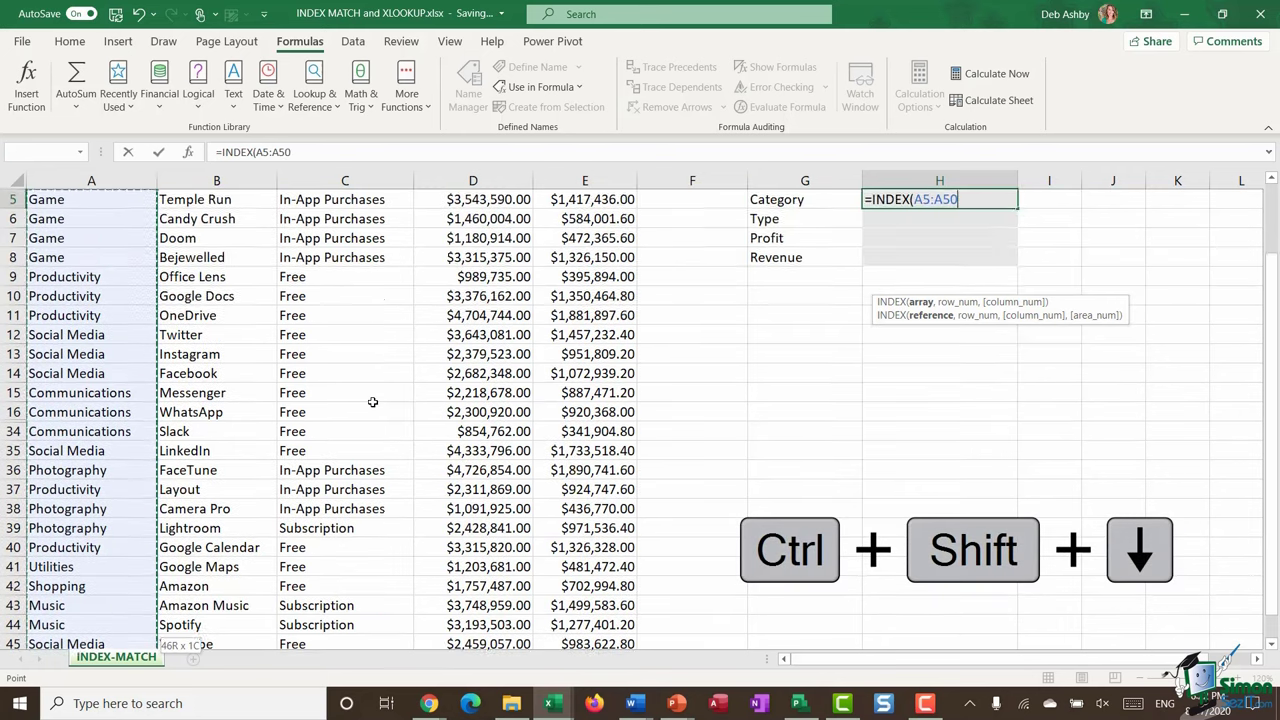
scroll(372, 402, "up", 2)
type(",")
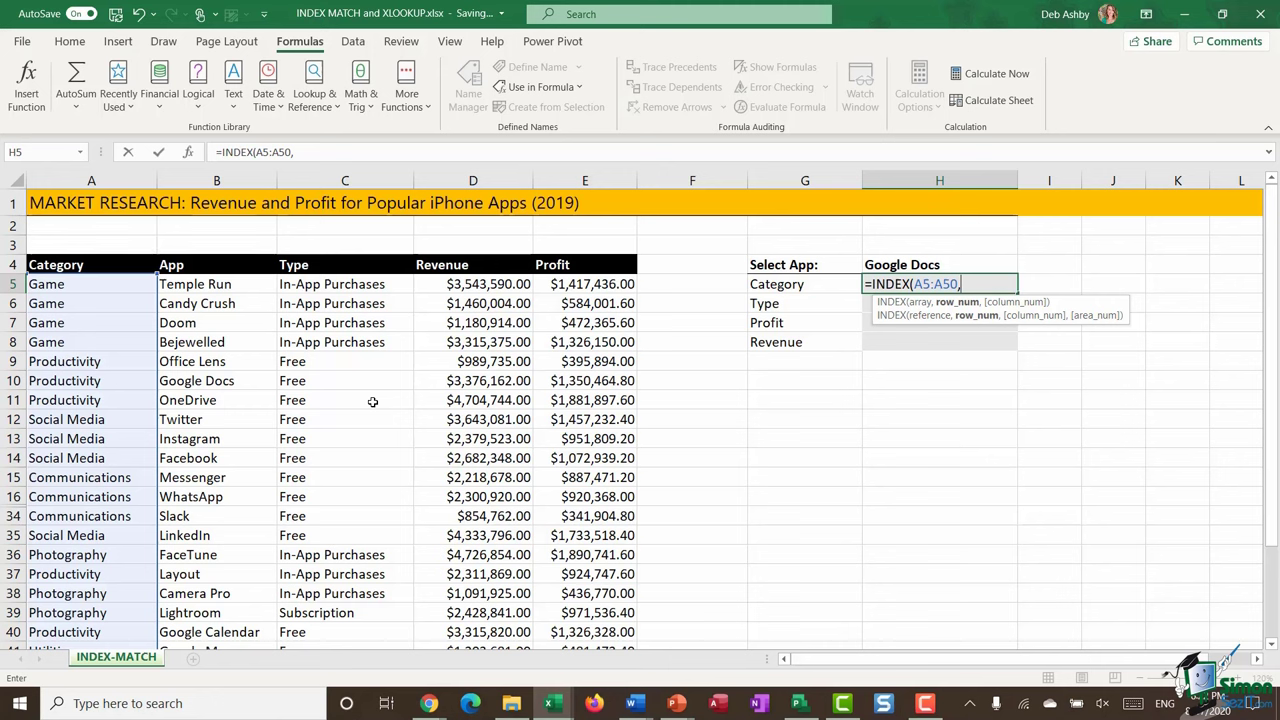
- Complete H5's INDEX formula with MATCH(H4,B5:B50,0) as the row number and check the result against the Google Docs row
type("MATCH")
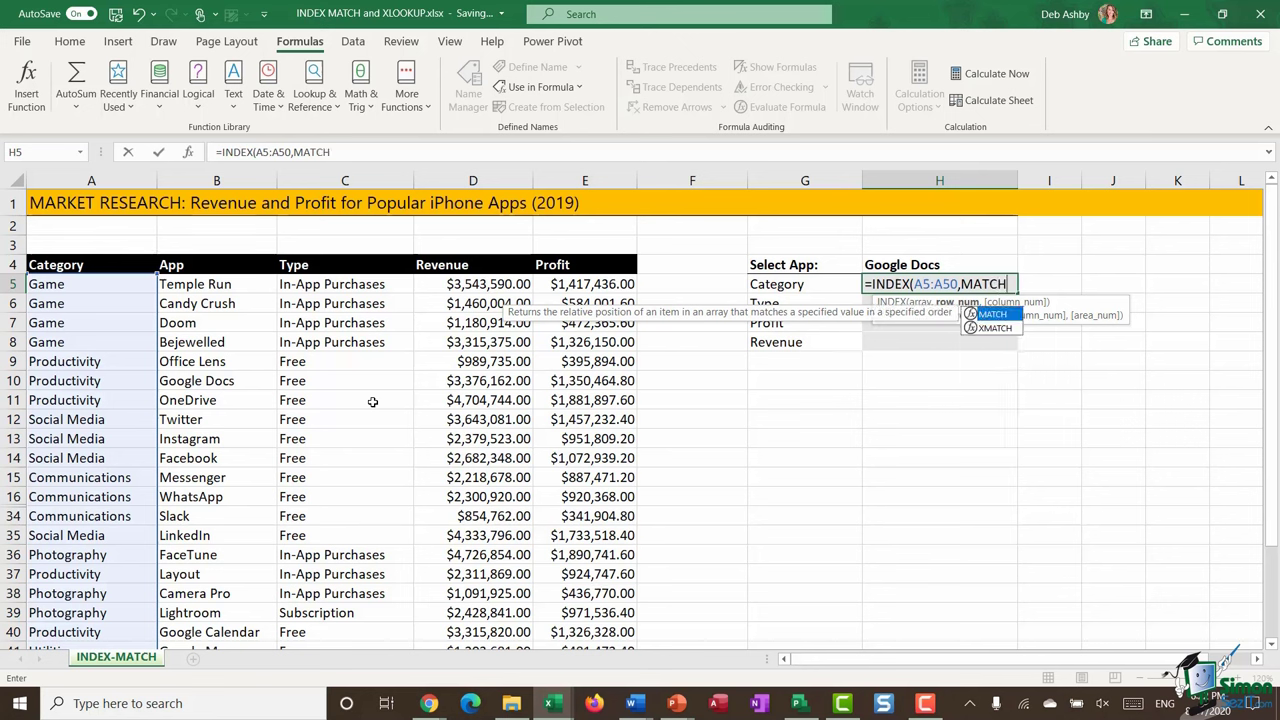
type("(")
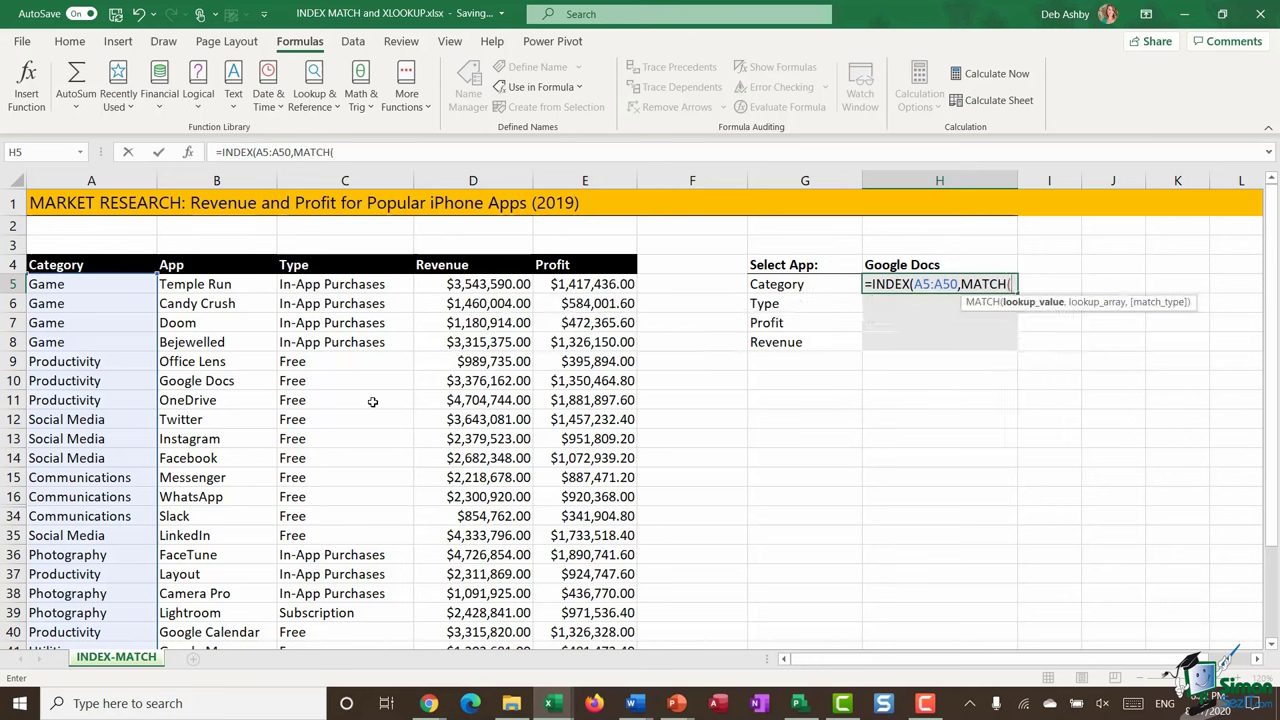
left_click(958, 263)
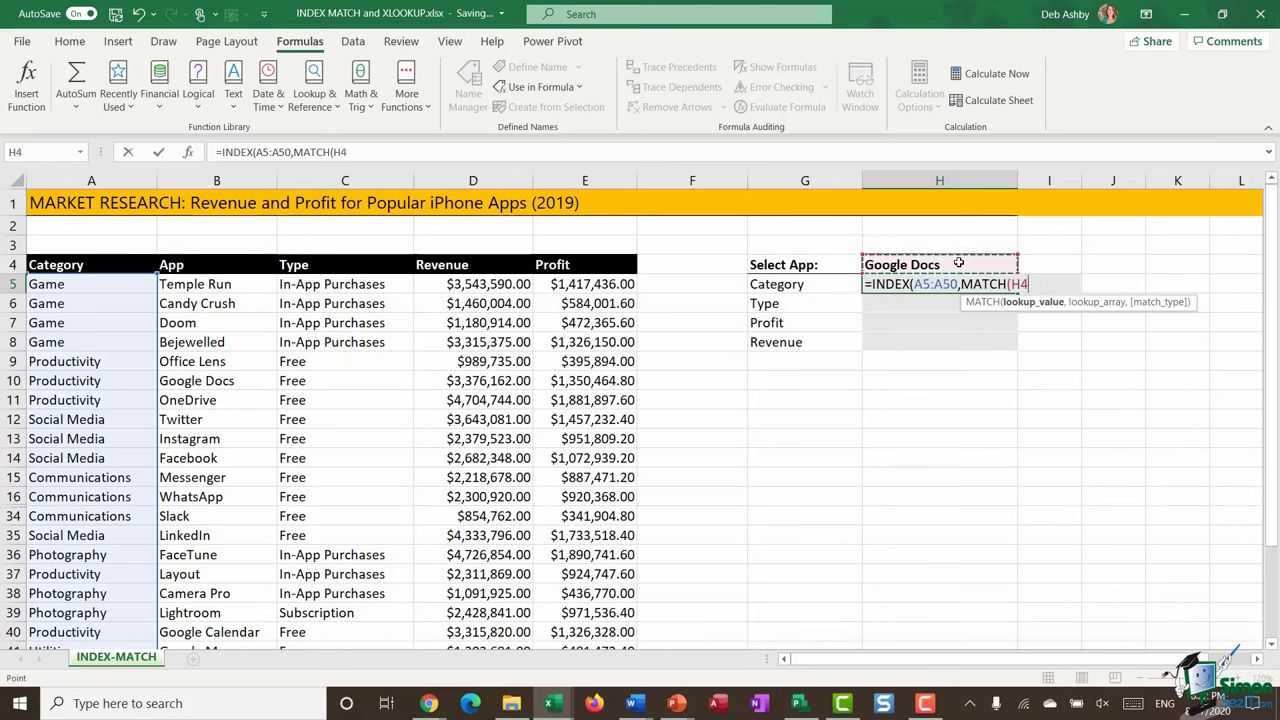
type(",")
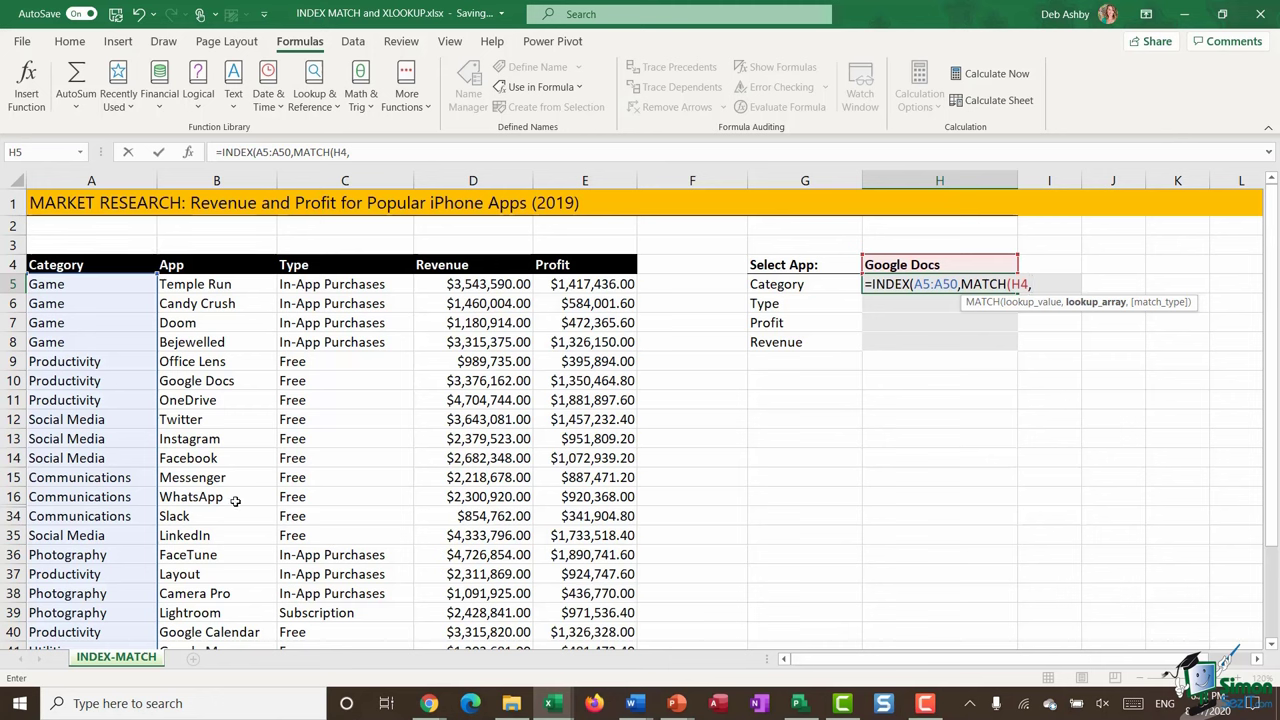
left_click(233, 285)
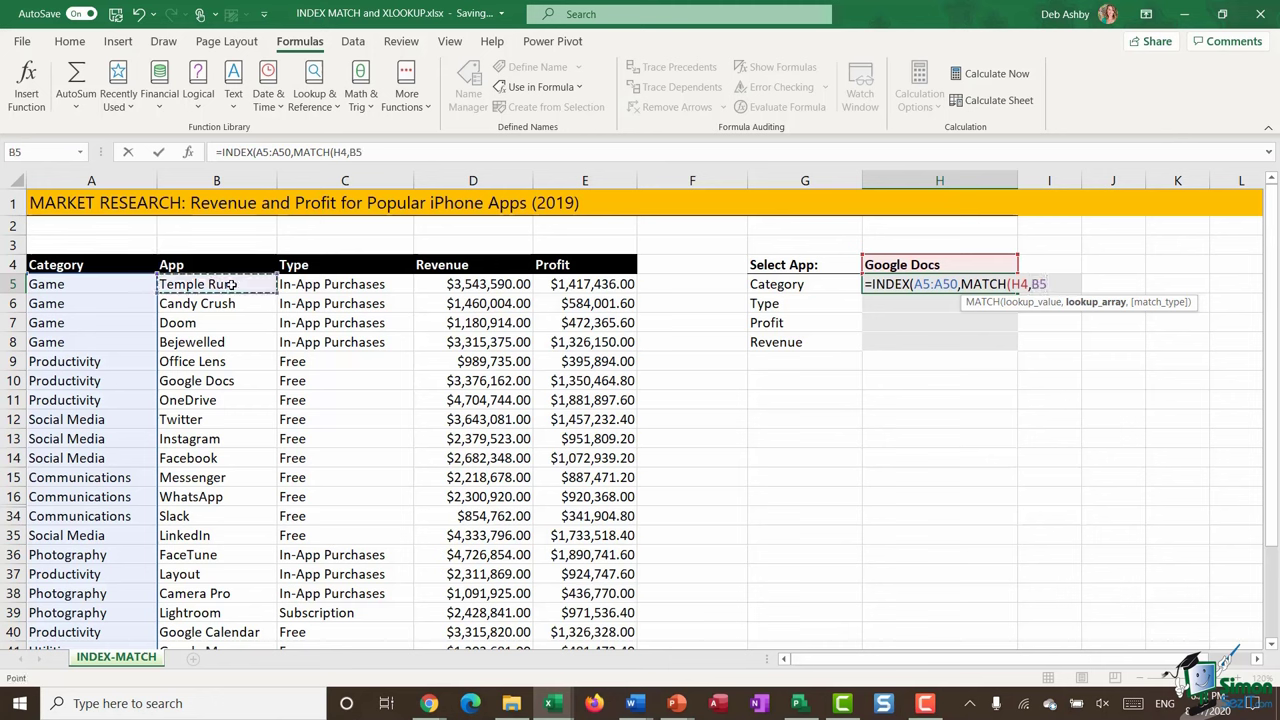
key("ctrl+shift+Down")
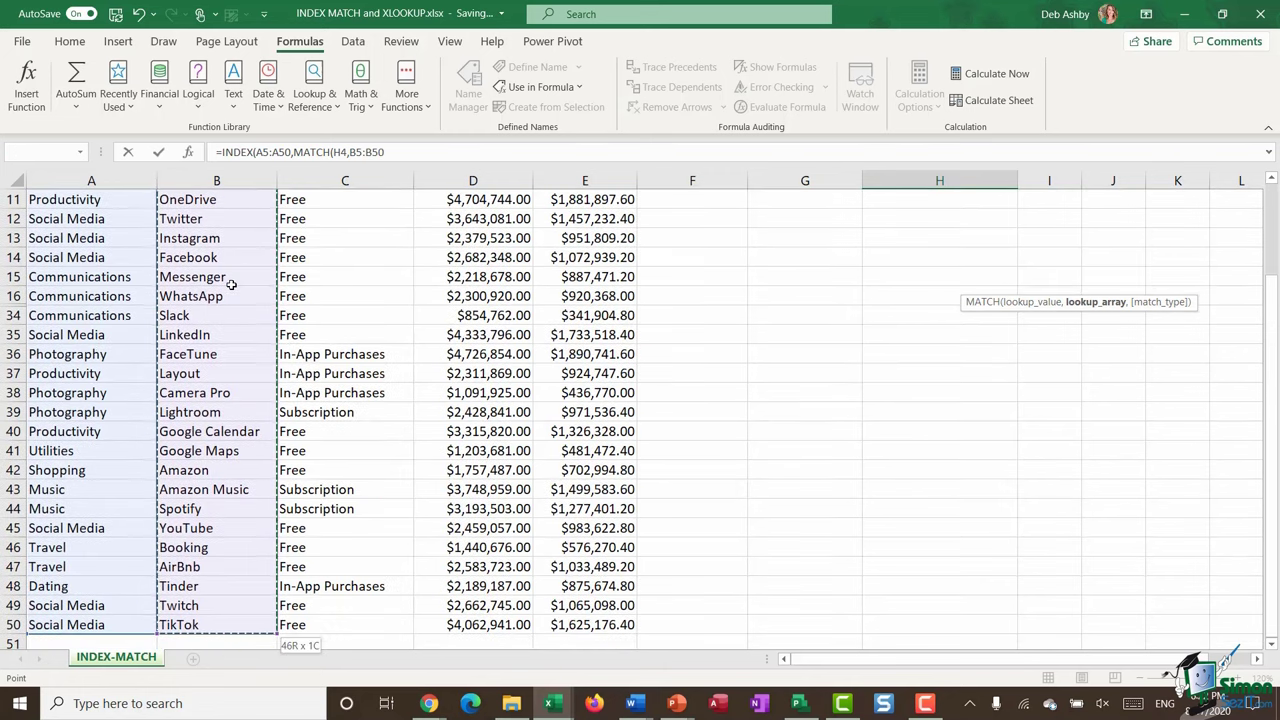
scroll(228, 347, "up", 3)
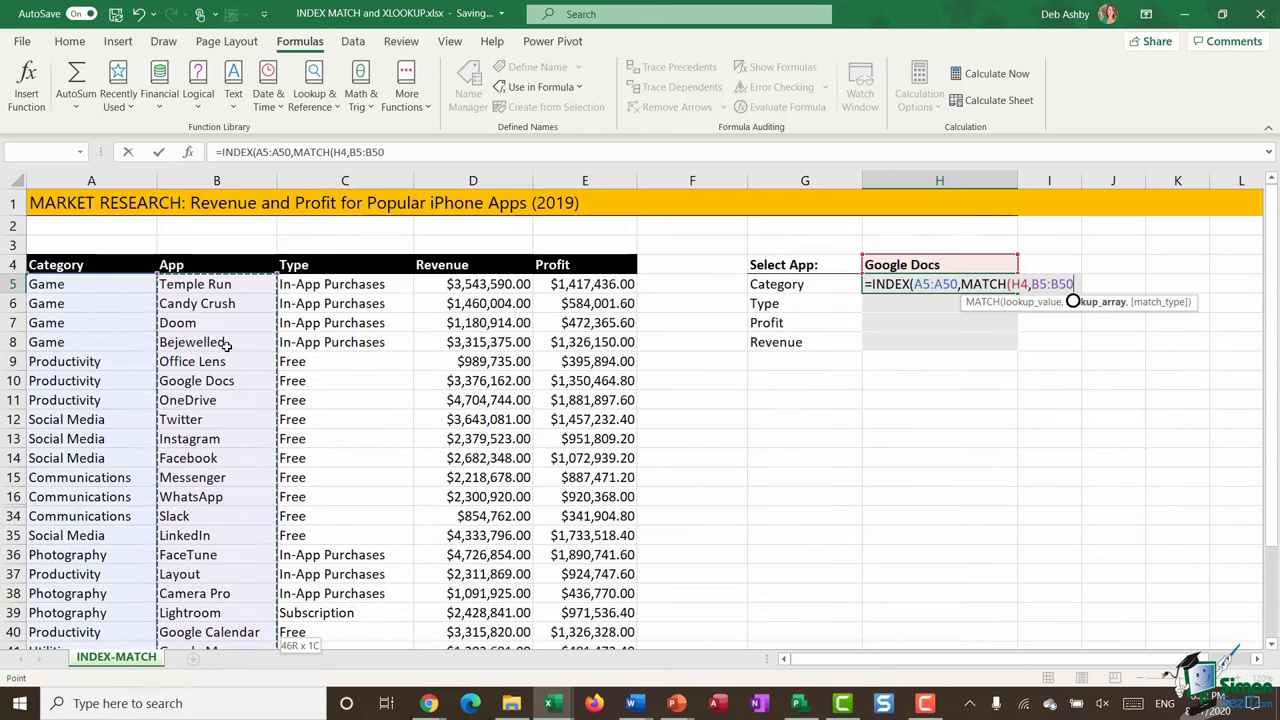
type(",")
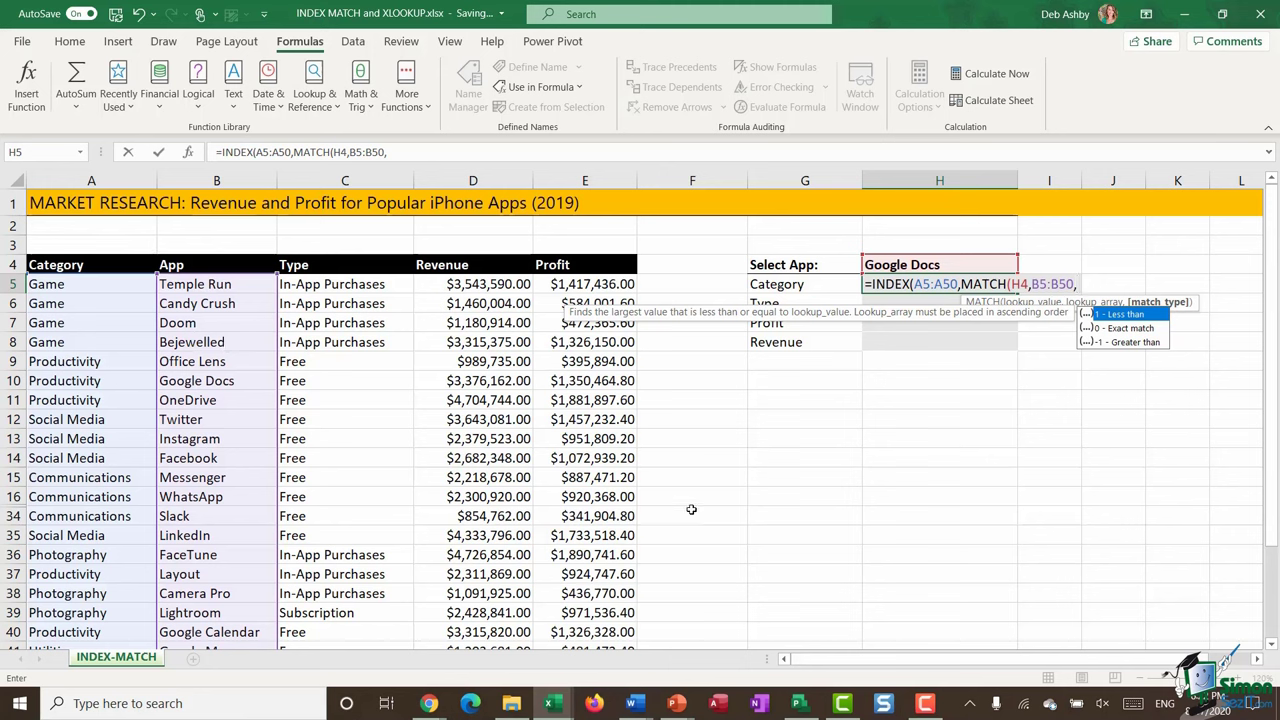
type("0")
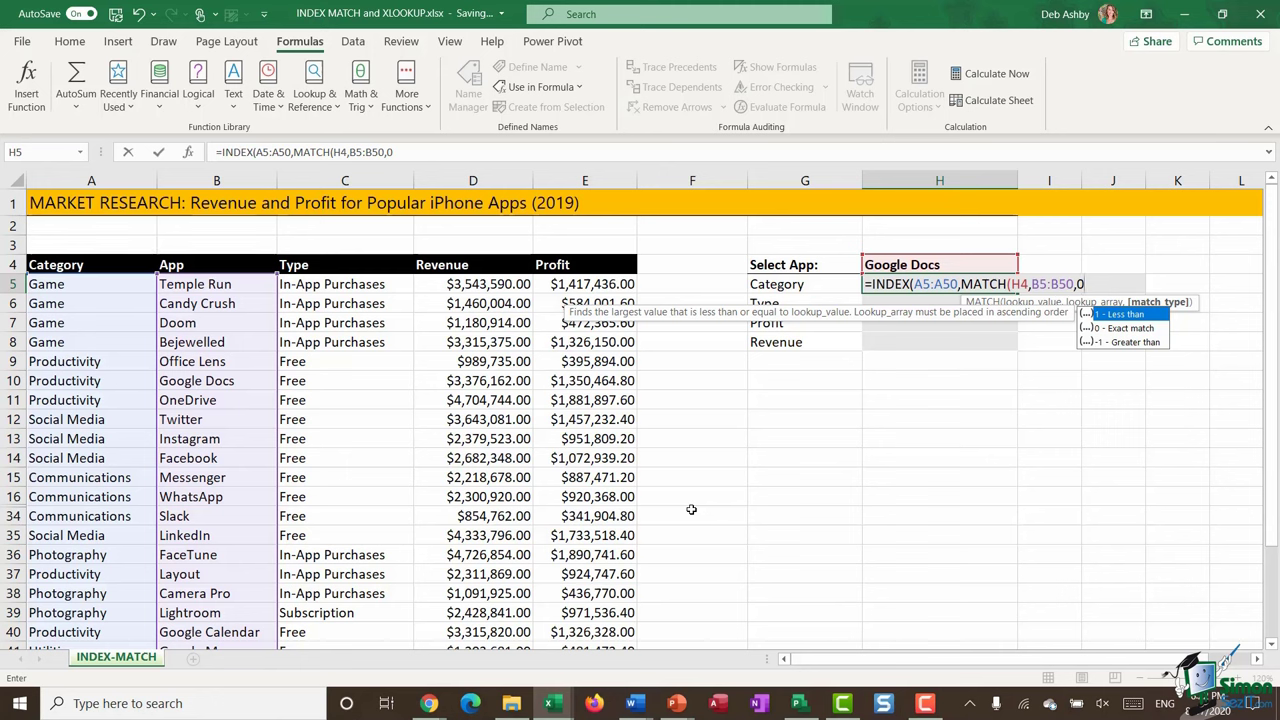
type("))")
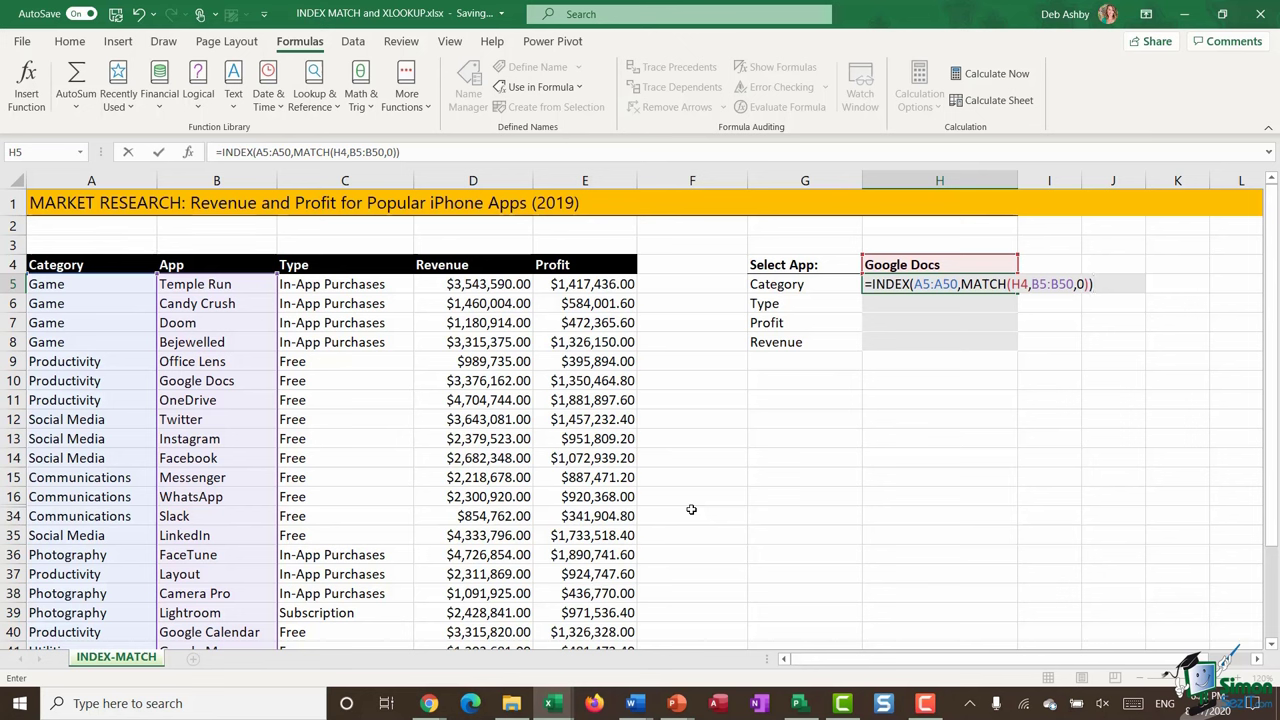
key("Return")
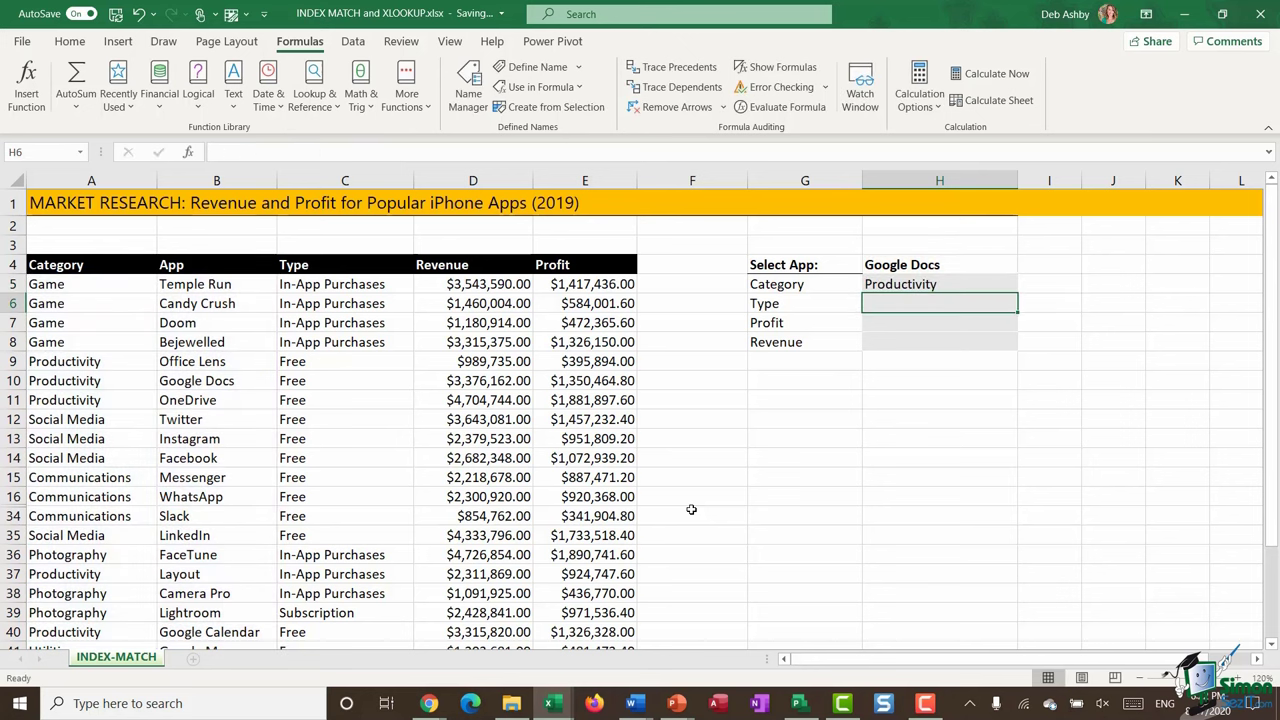
key("Up")
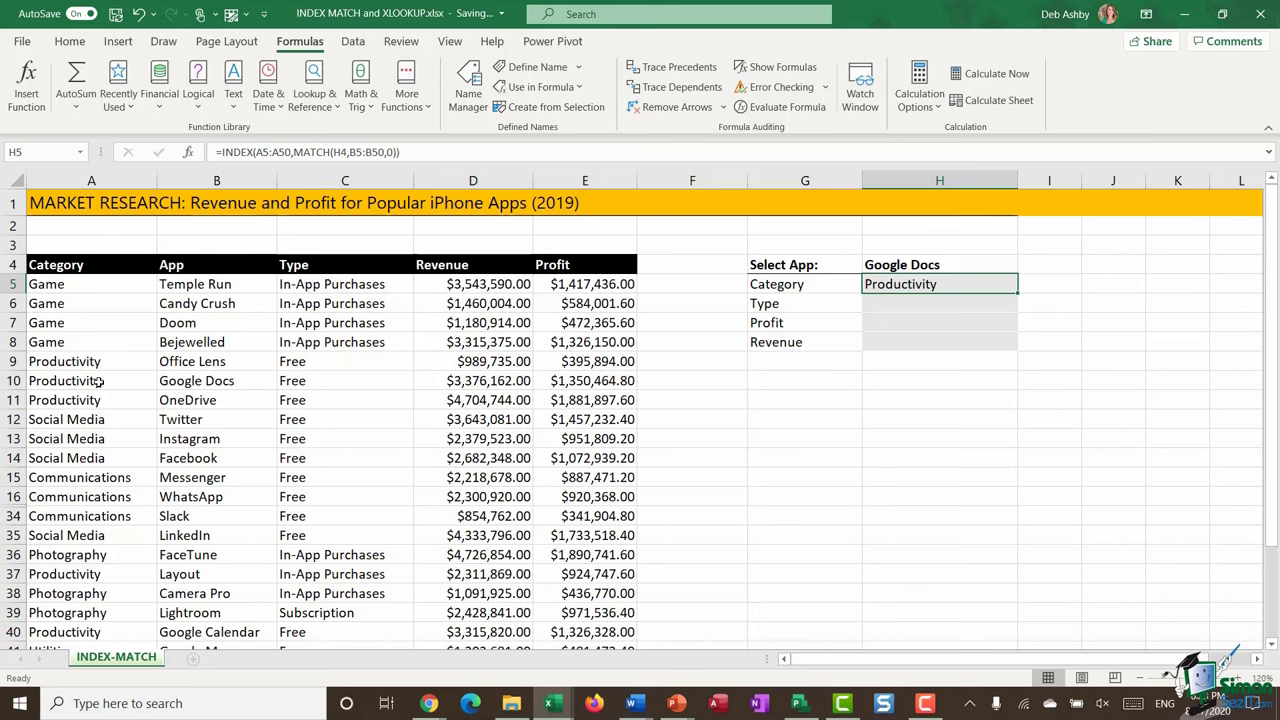
left_click_drag(98, 381, 187, 380)
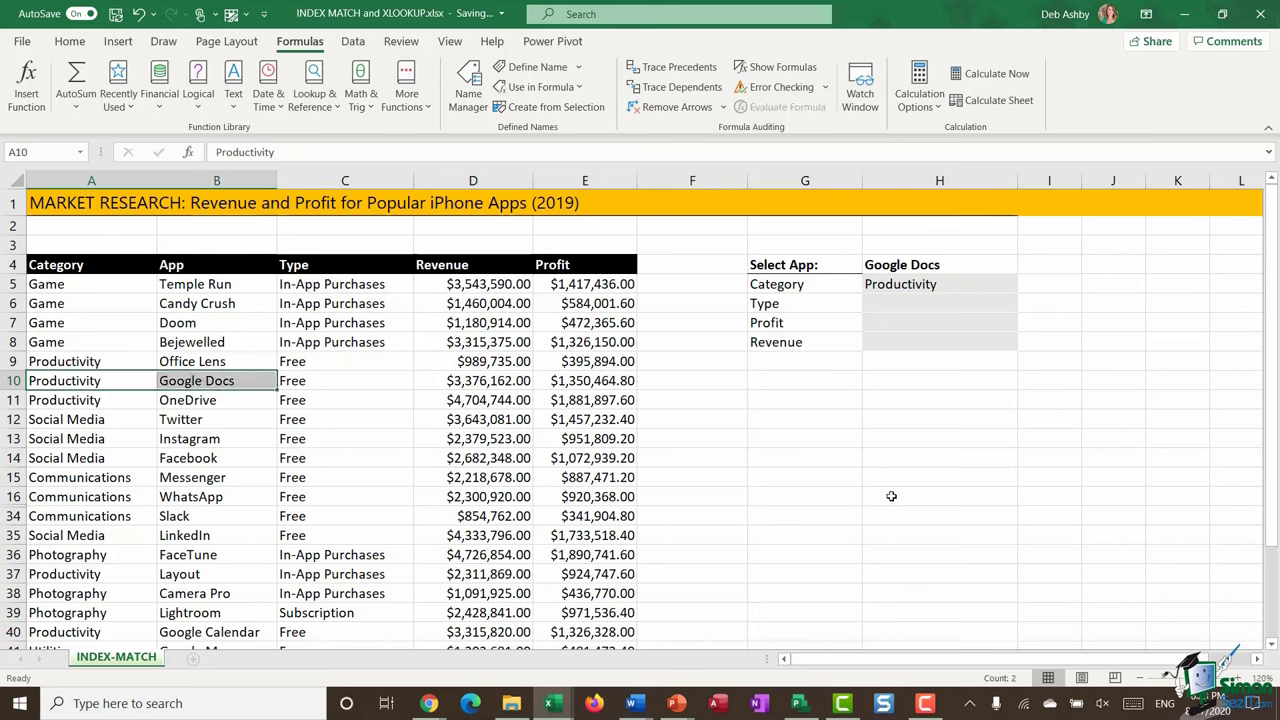
- Change the selected app in H4 to Doom and compare the returned category with Doom's row in the table
left_click(900, 265)
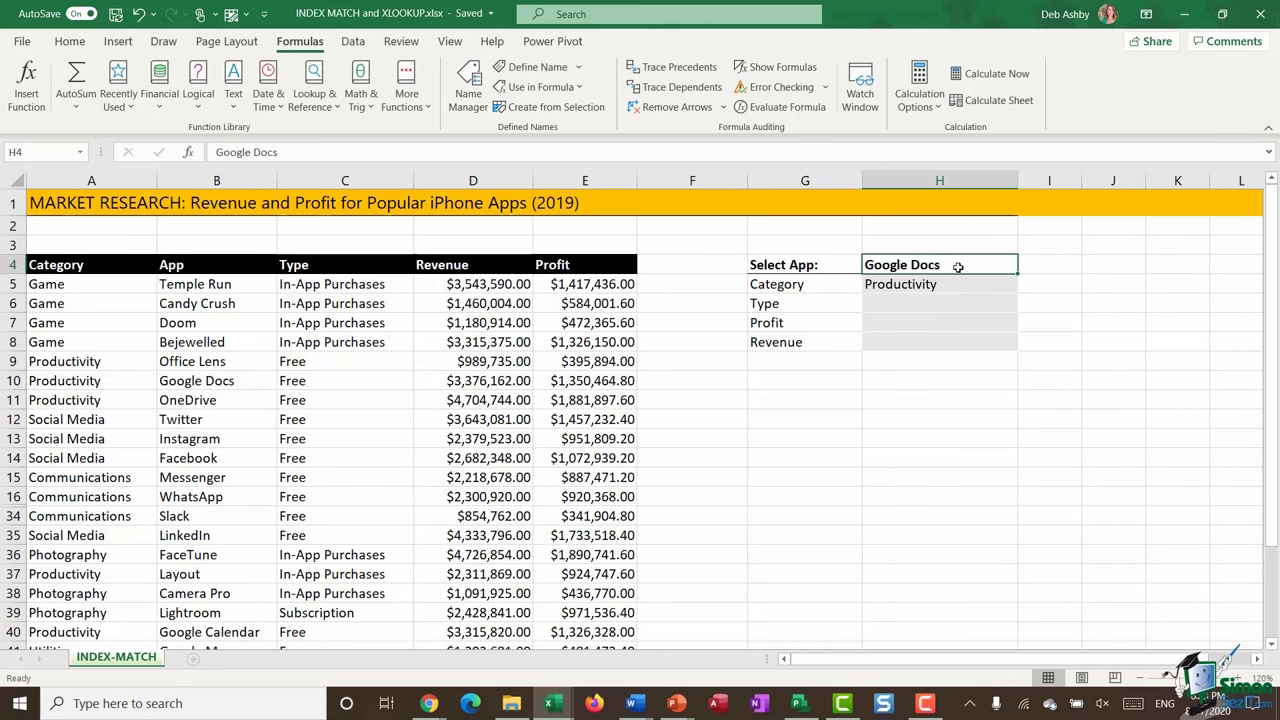
type("Doom")
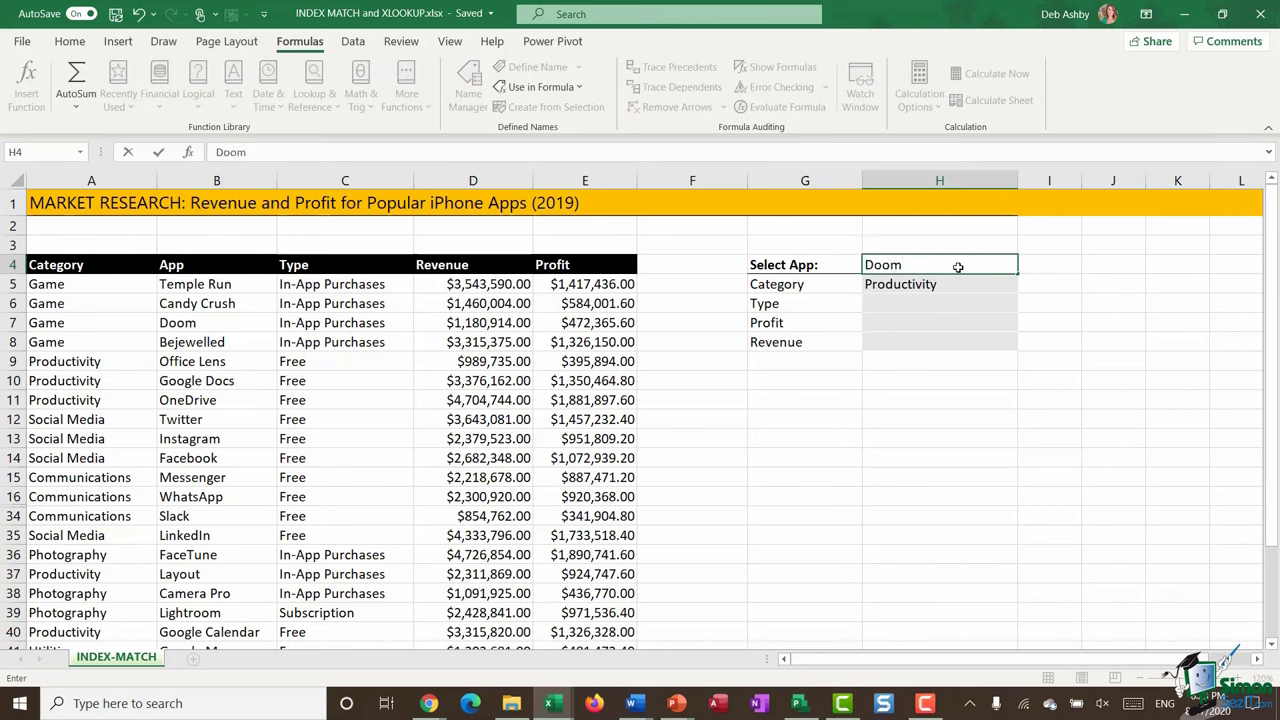
key("Return")
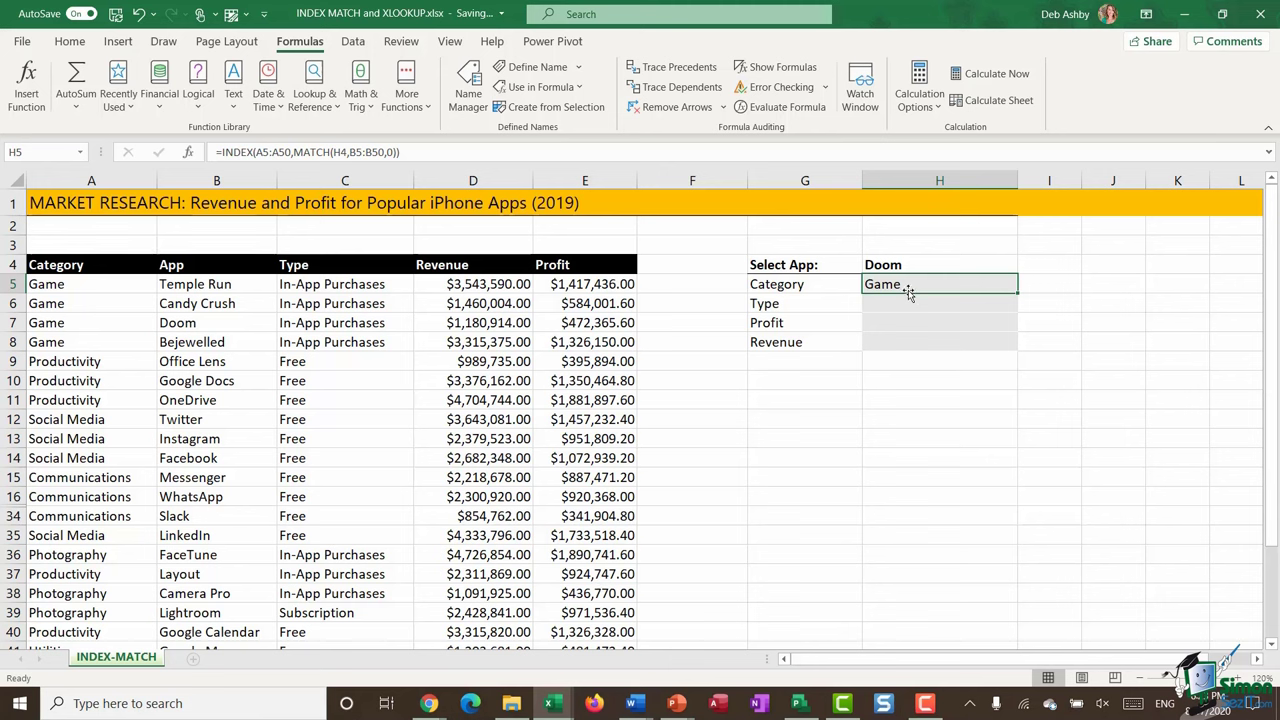
left_click_drag(47, 326, 208, 322)
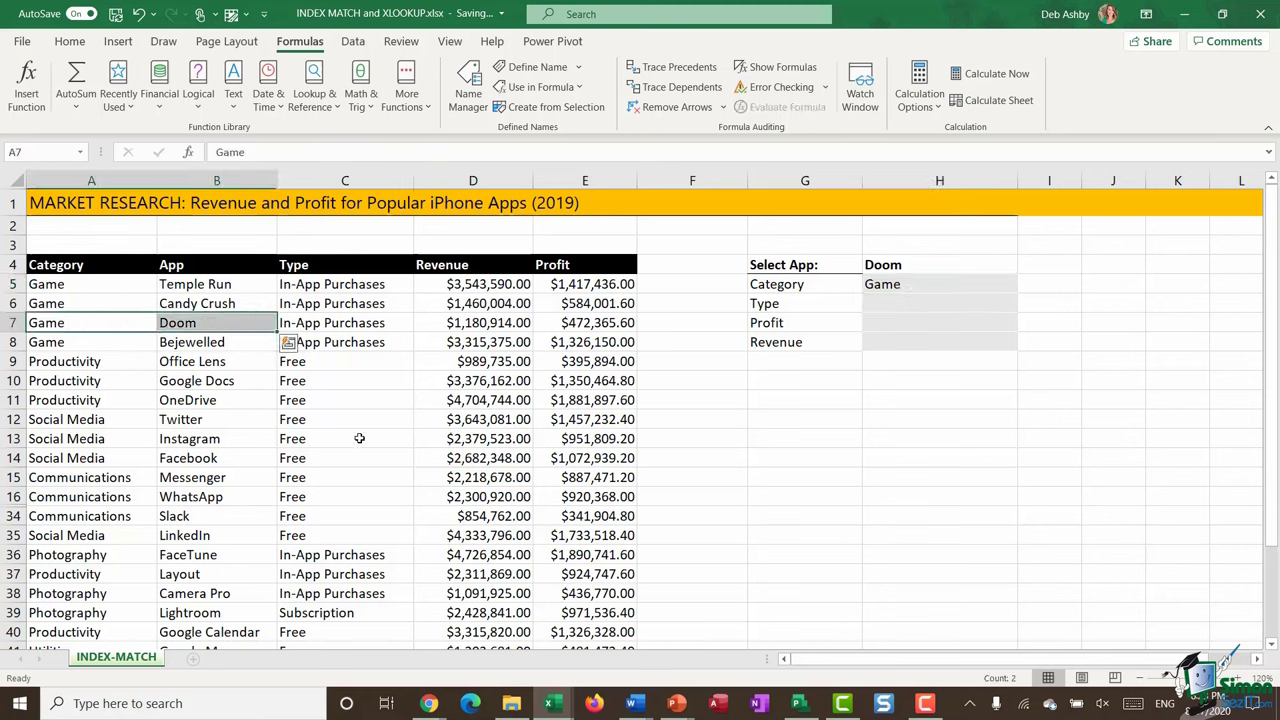
left_click(885, 438)
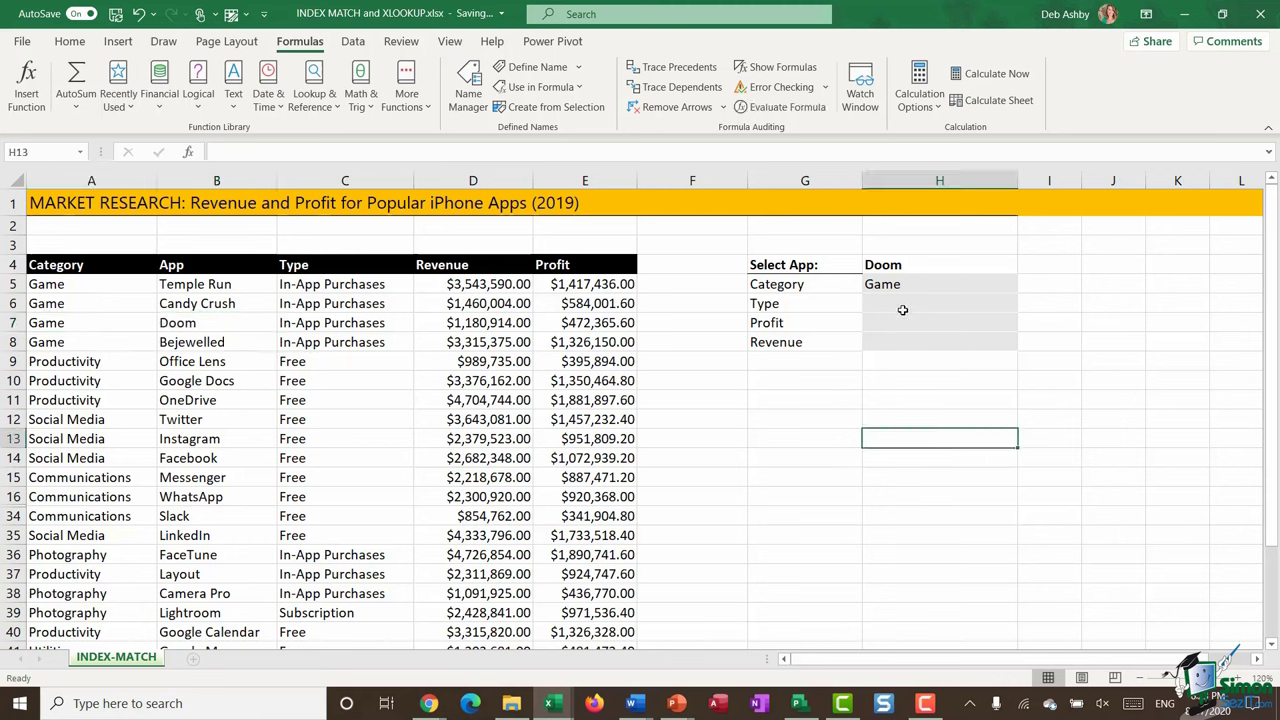
- Create a named range for the Category column from the selection A4:A50, using the top row as the name, and check the defined names
left_click(903, 305)
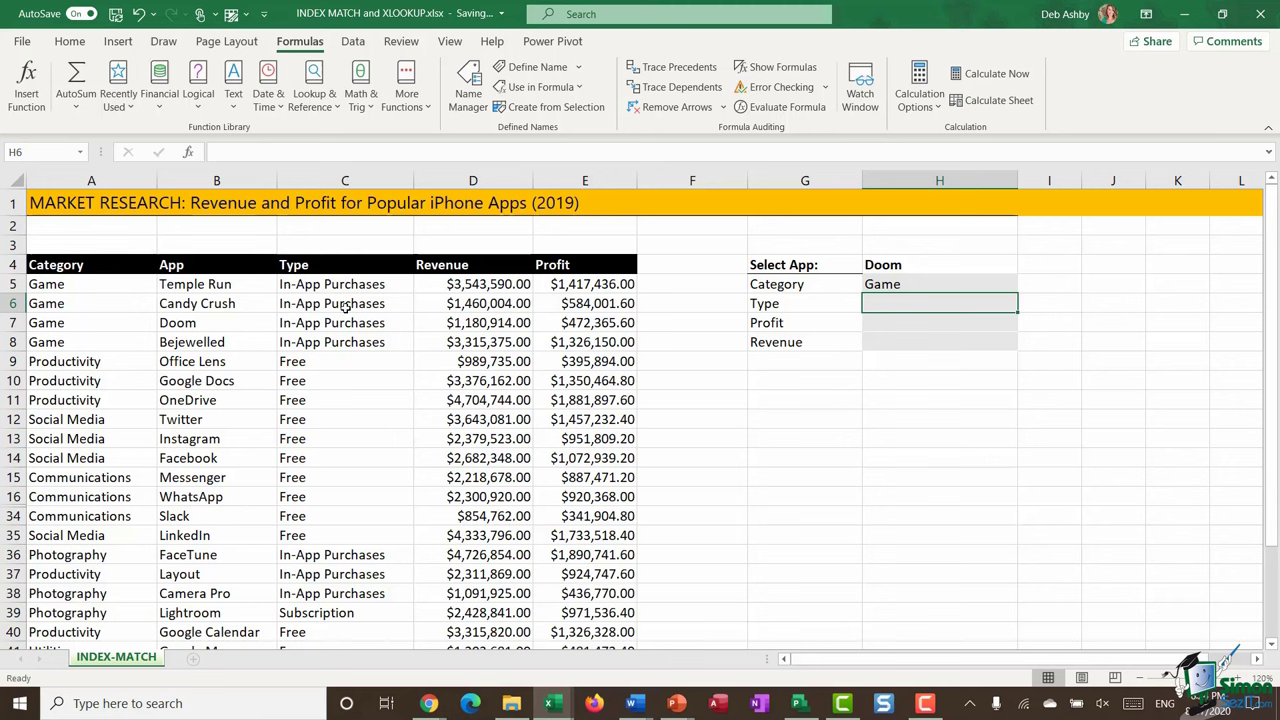
left_click(94, 268)
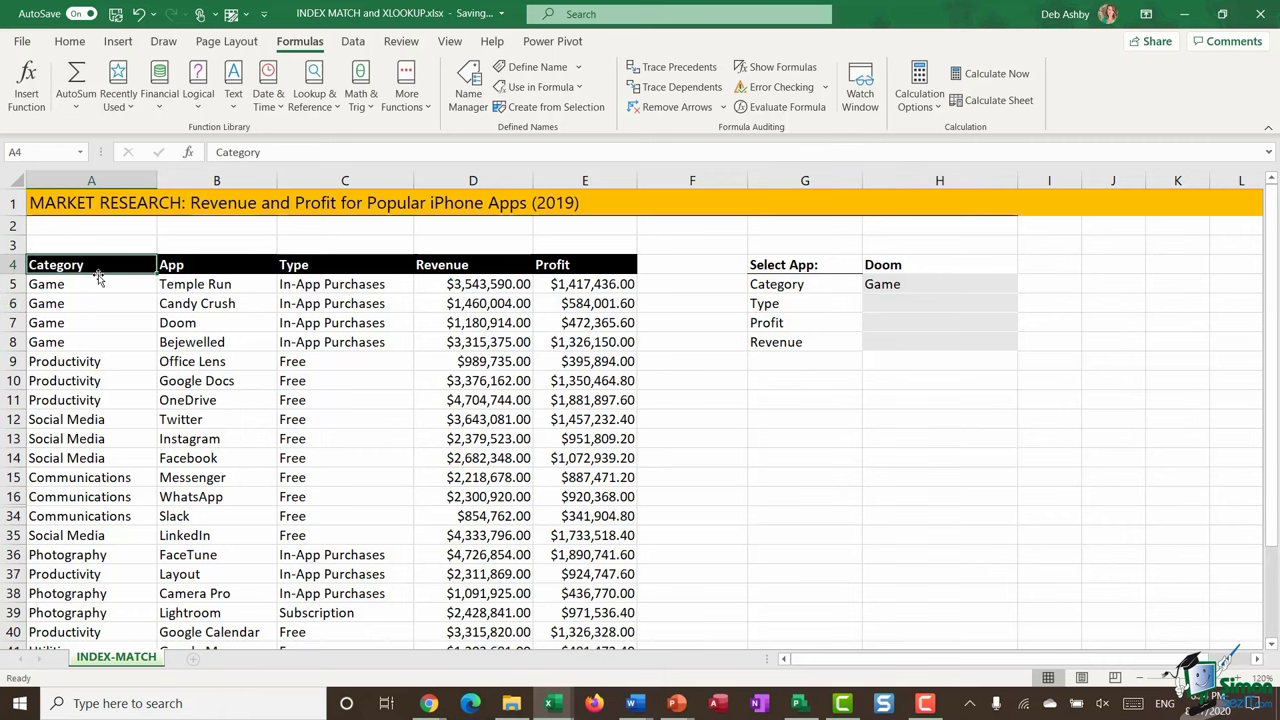
key("ctrl+shift+Down")
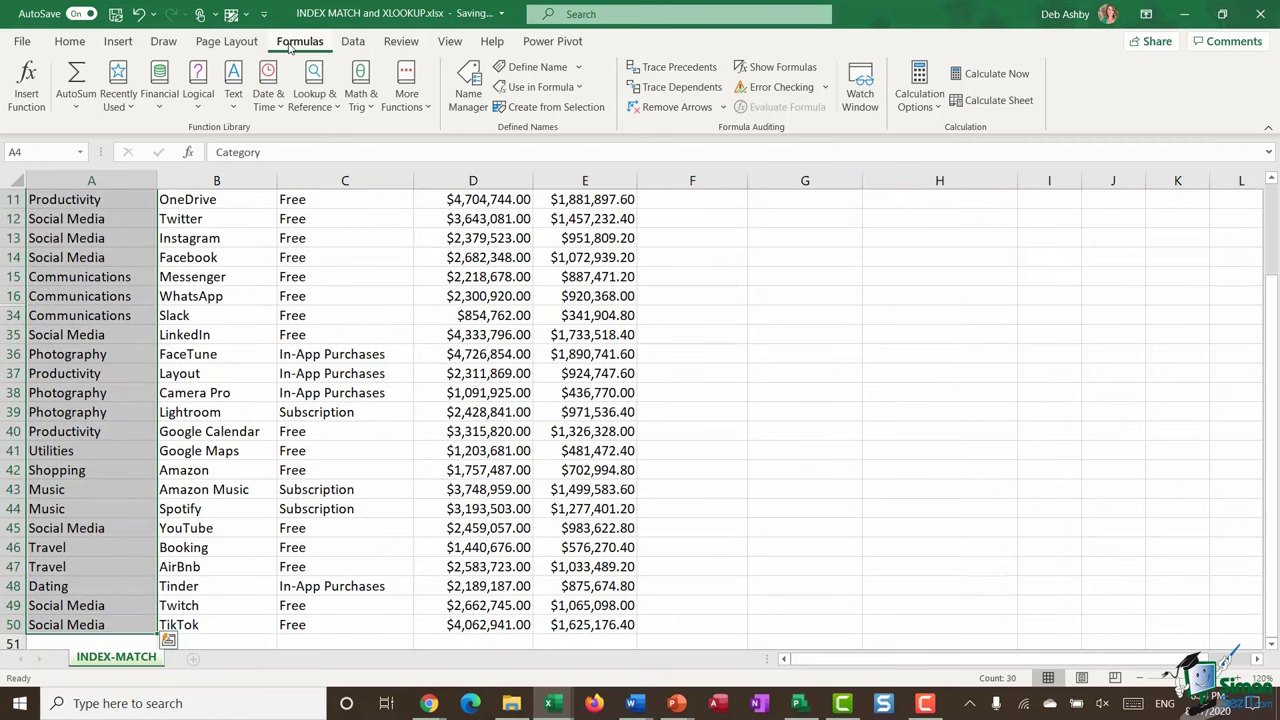
left_click(548, 107)
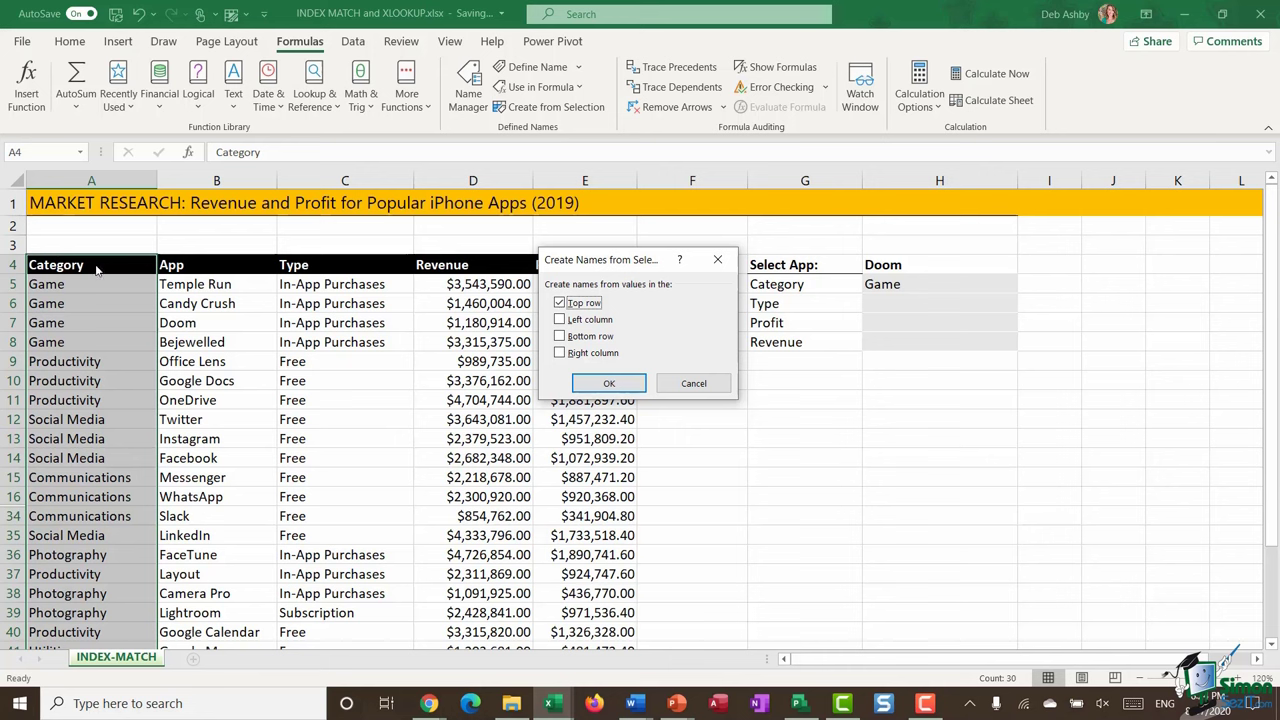
left_click(610, 385)
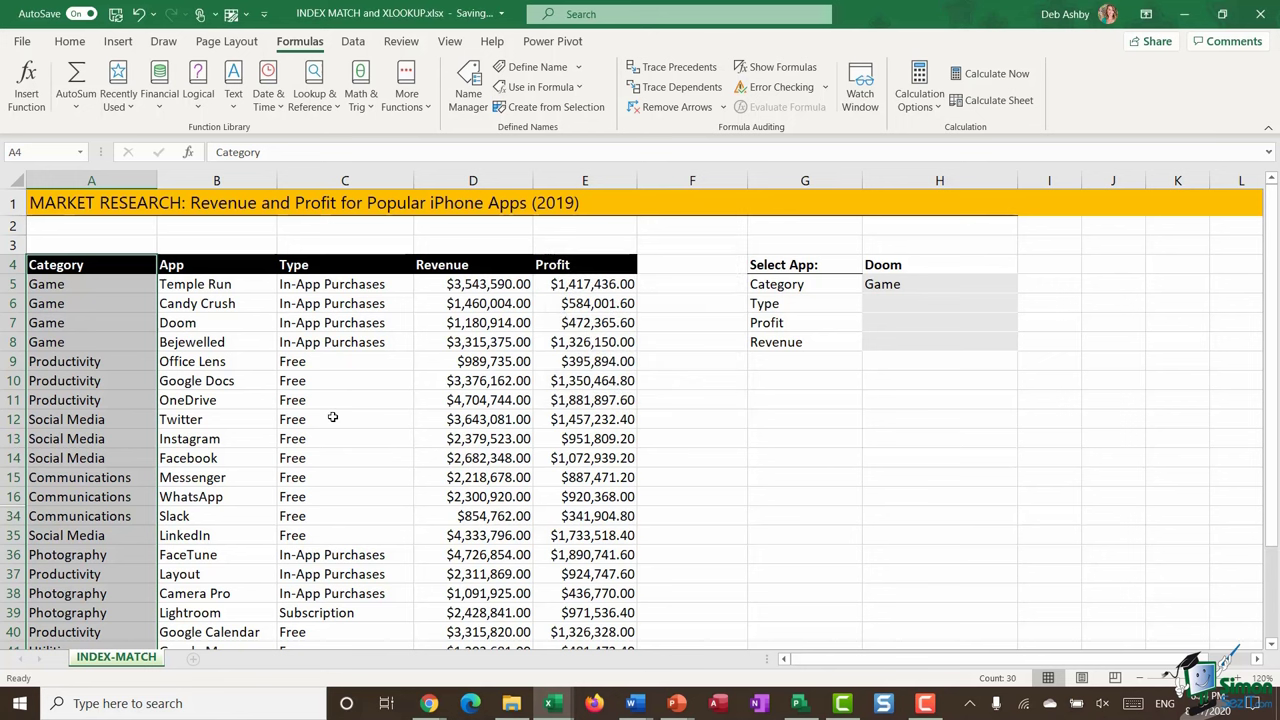
left_click(79, 152)
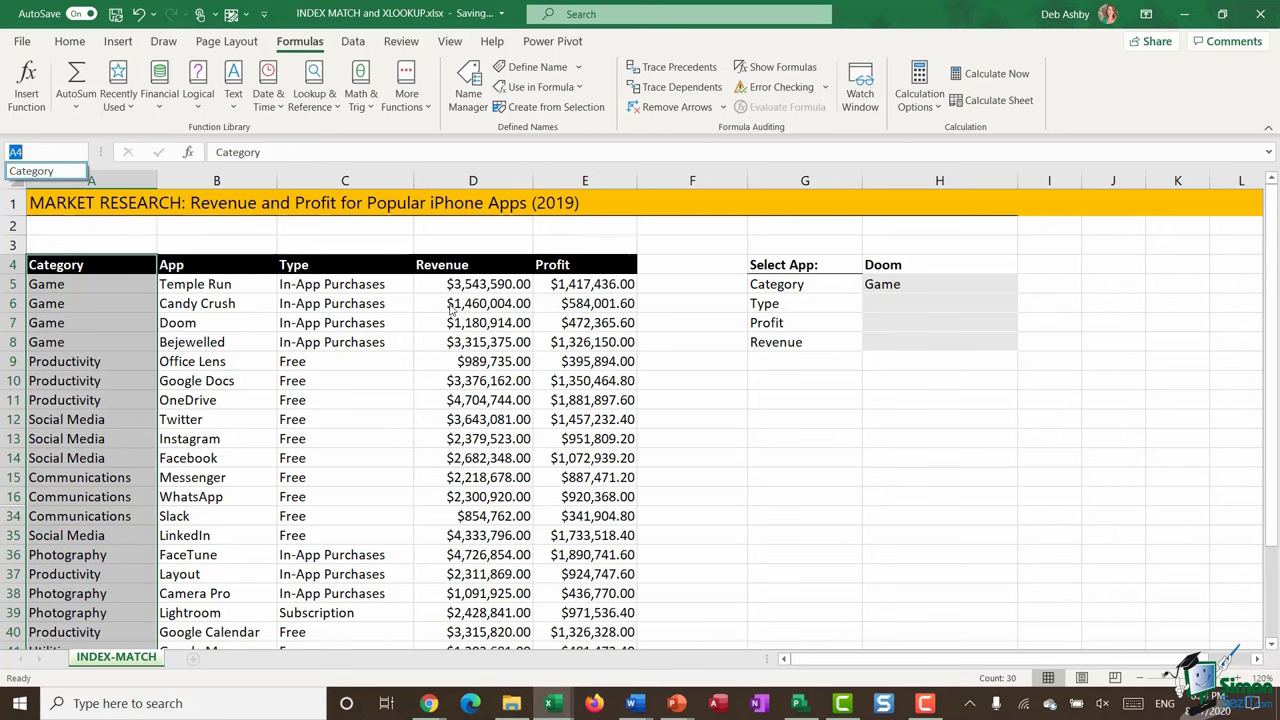
key("Escape")
- Create a named range for the App column from the selection B4:B50, using the top row as the name, and check the defined names
left_click(210, 264)
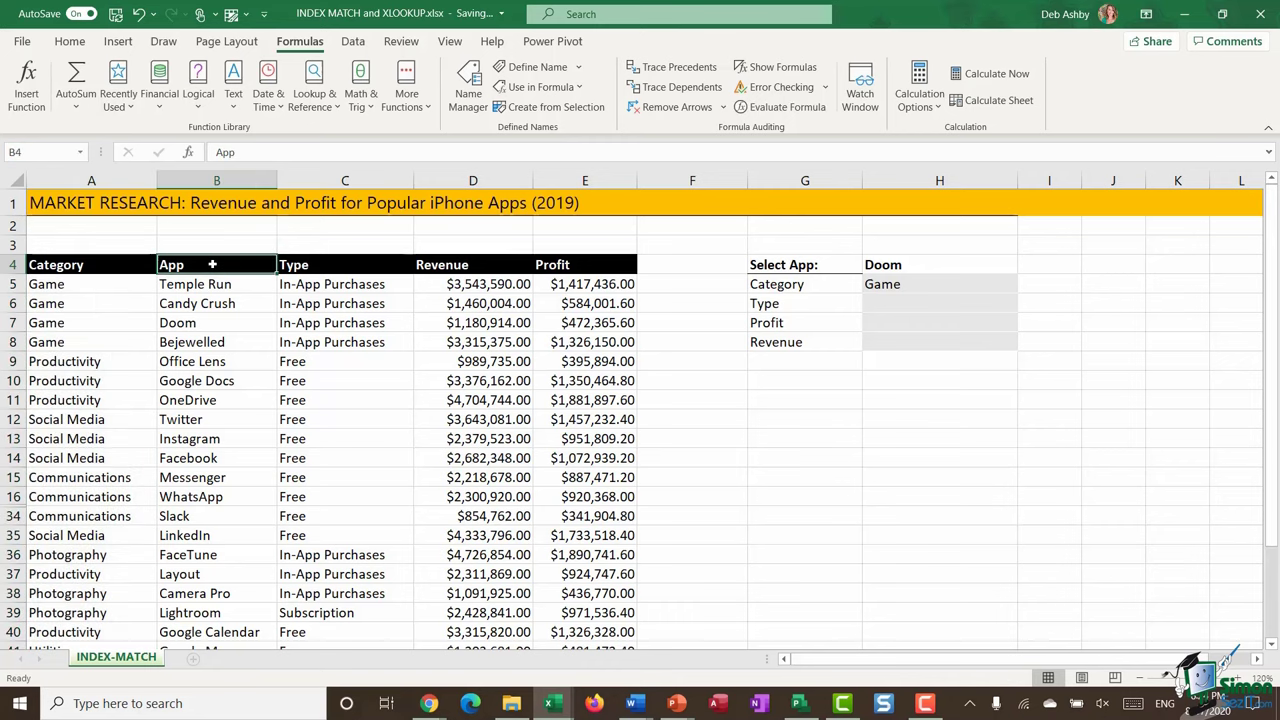
key("ctrl+shift+Down")
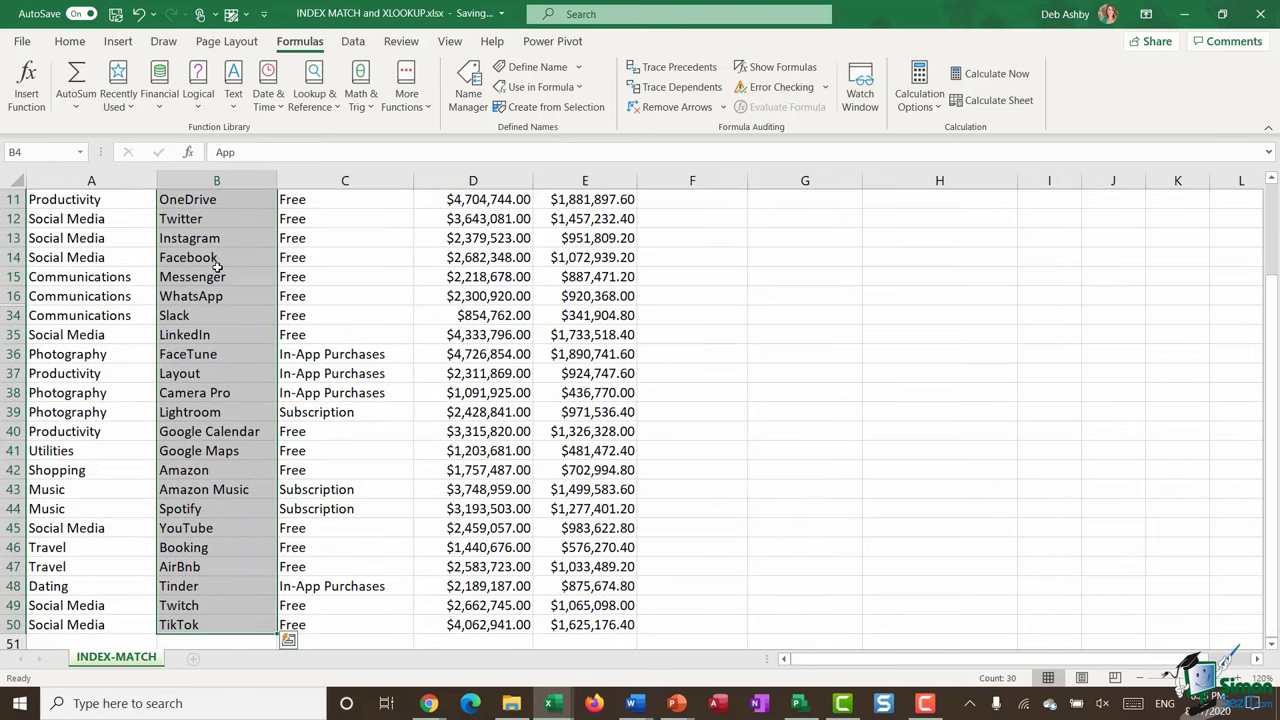
scroll(212, 267, "up", 5)
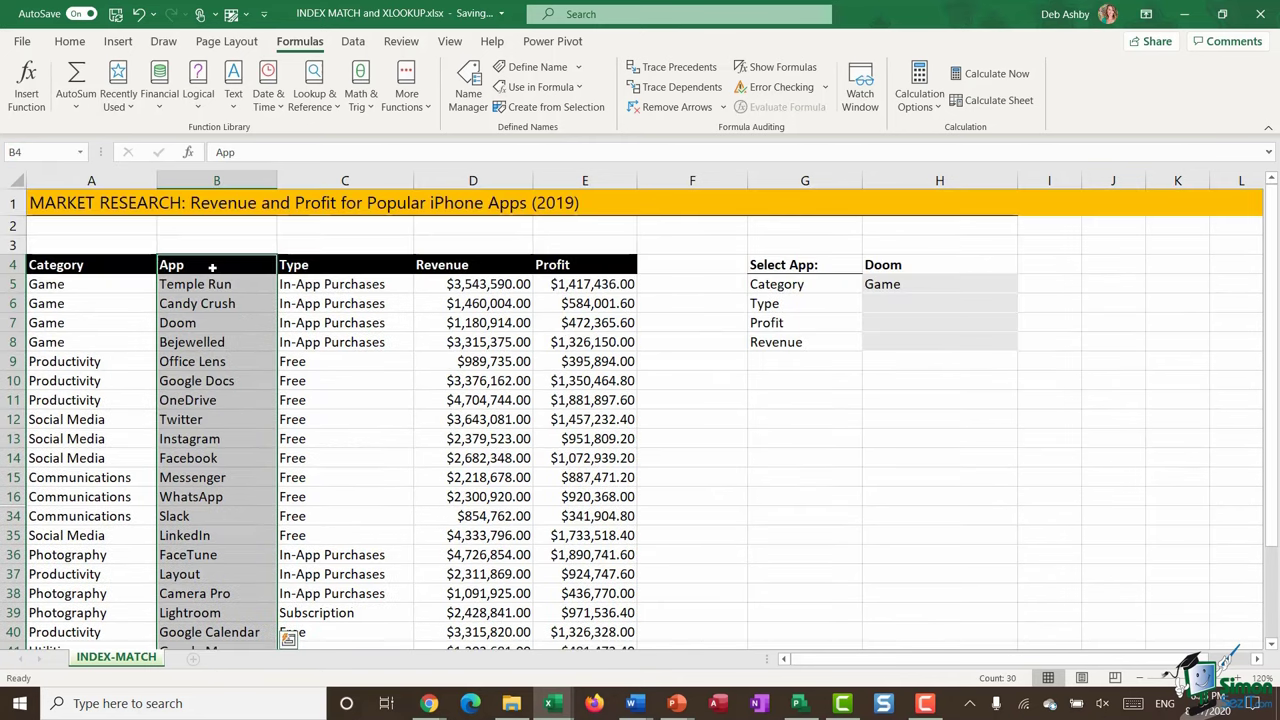
left_click(558, 107)
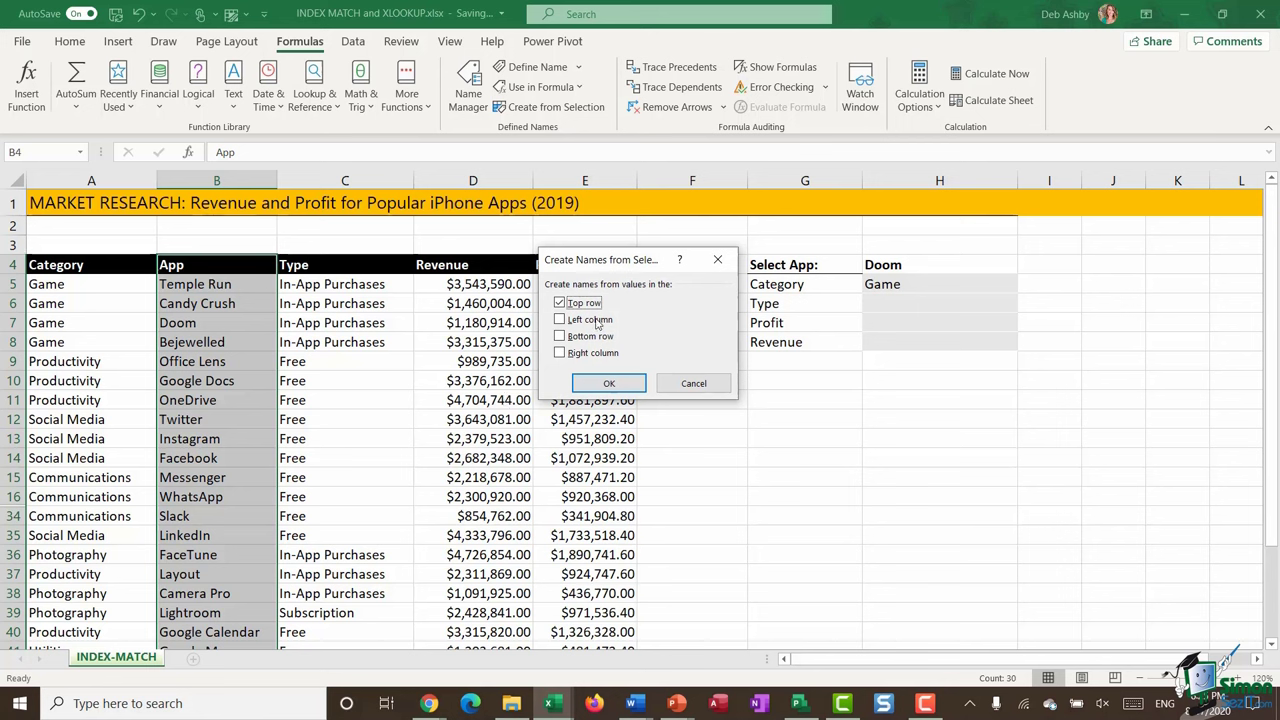
left_click(600, 385)
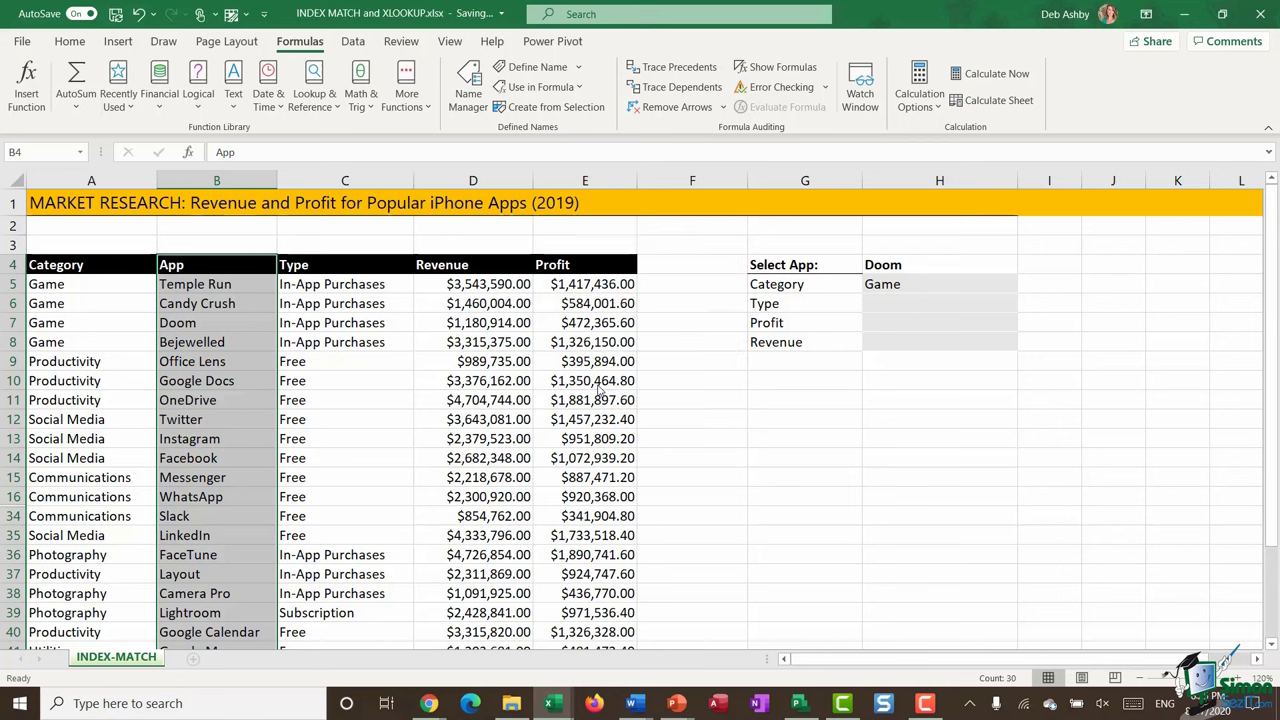
left_click(80, 152)
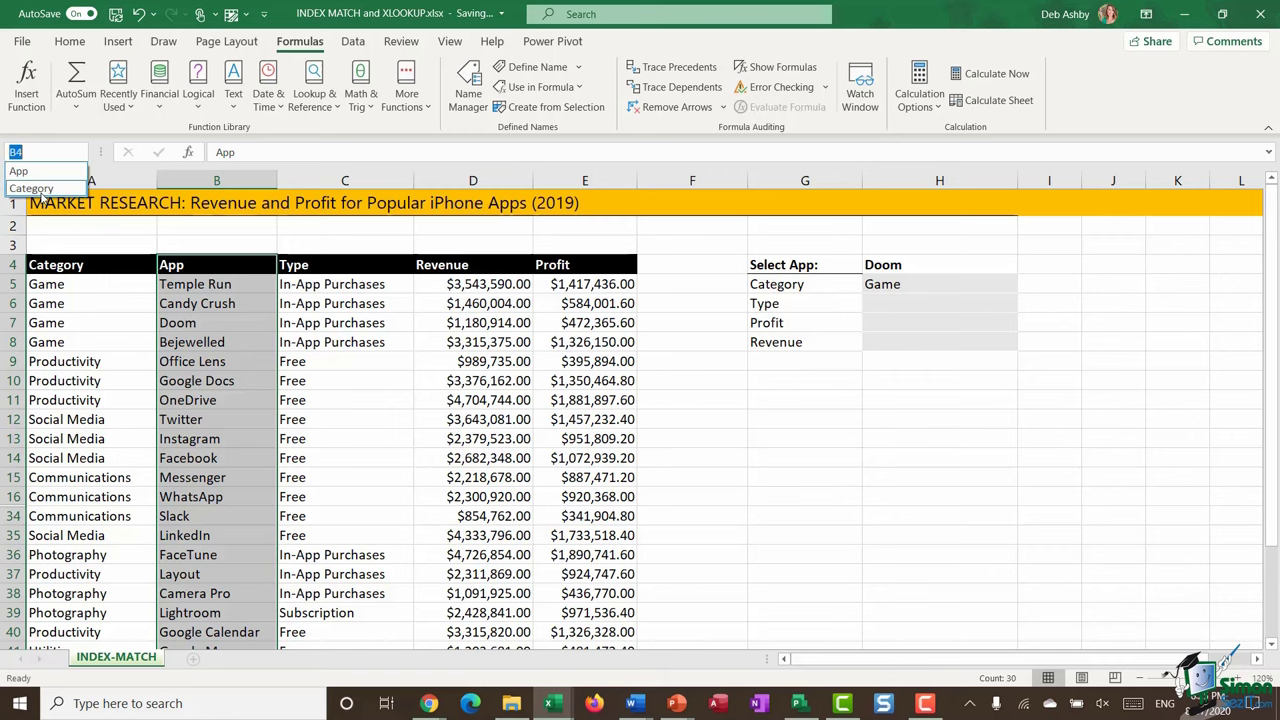
- Create a named range for the Type column from the selection C4:C50, using the top row as the name, and check the defined names
left_click(340, 264)
left_click(333, 264)
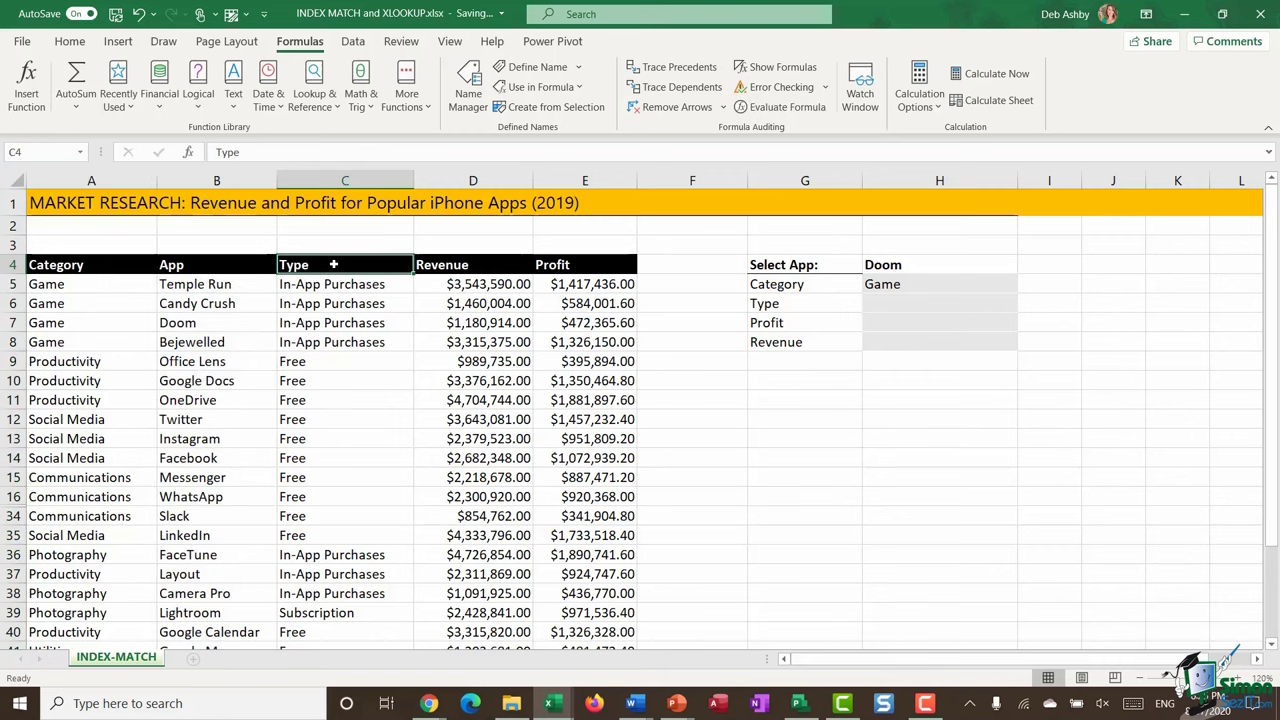
key("ctrl+shift+Down")
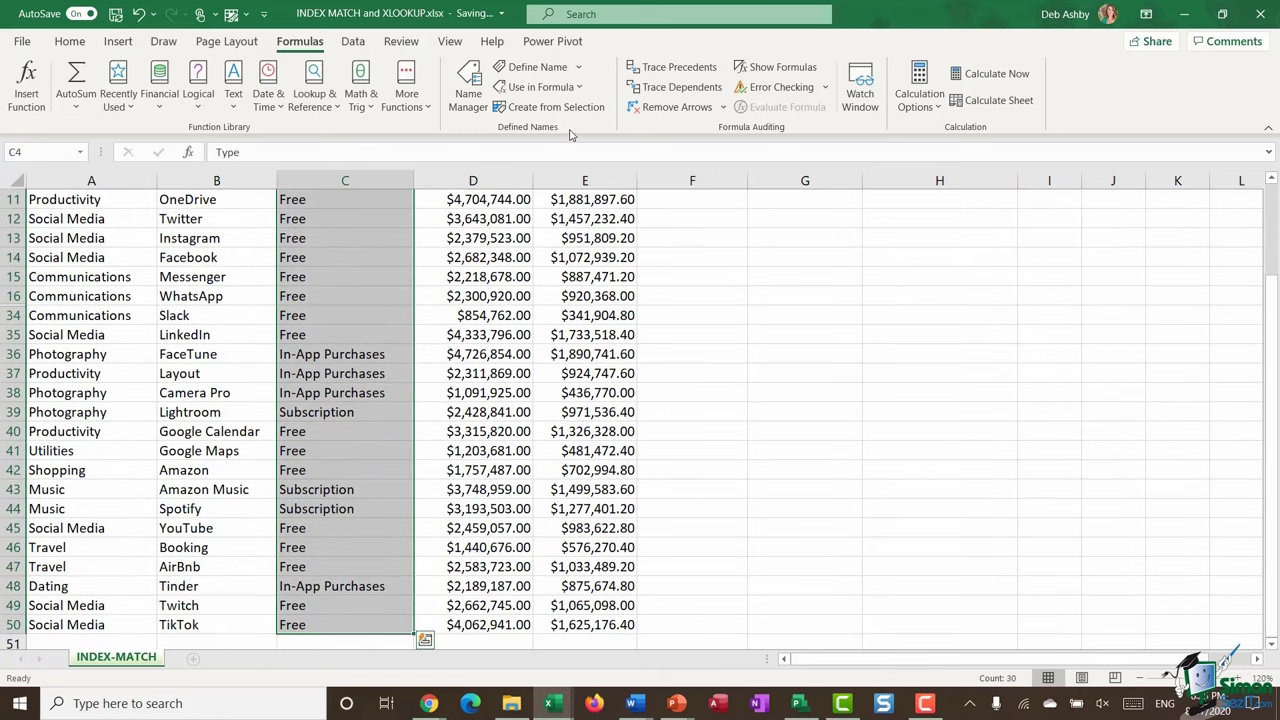
left_click(551, 107)
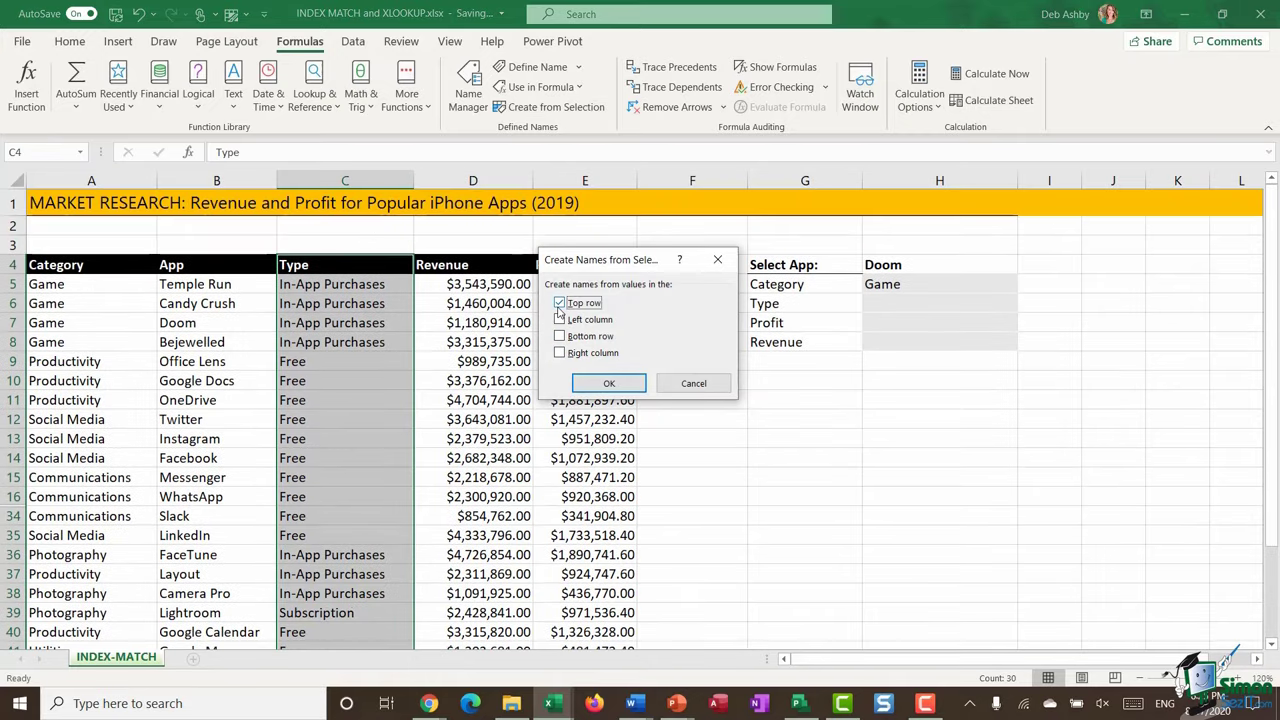
left_click(605, 386)
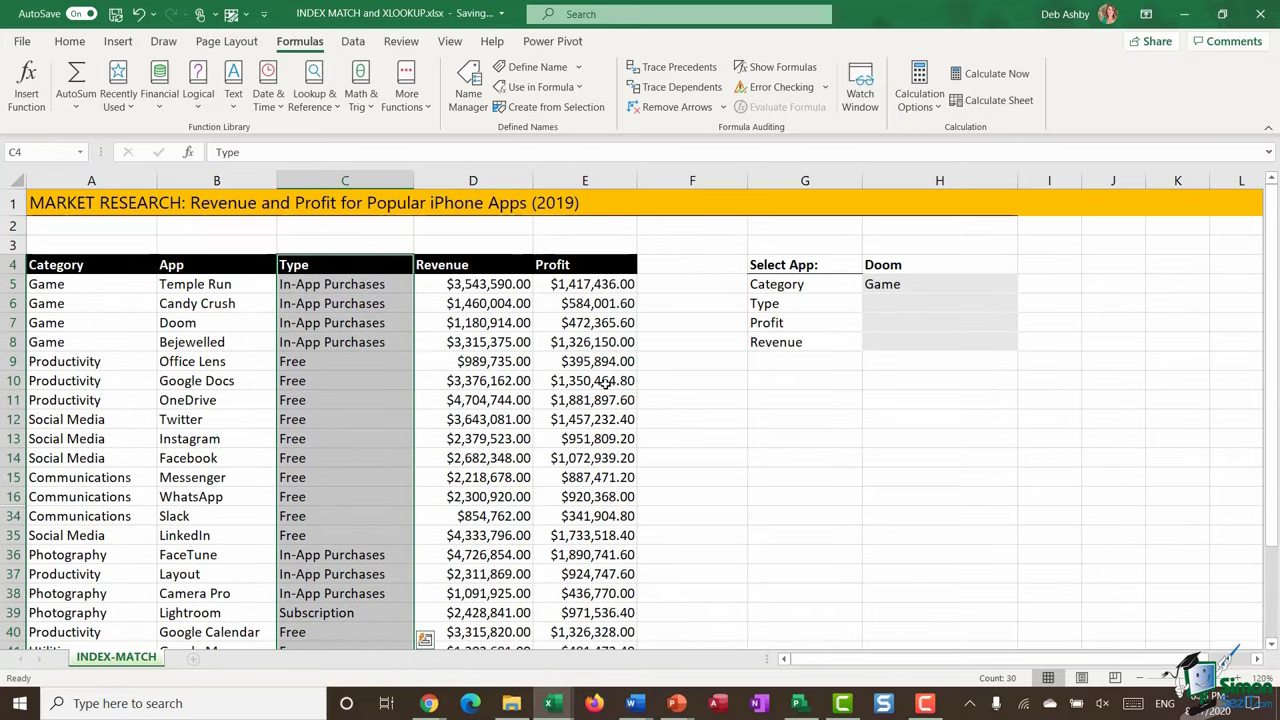
left_click(80, 152)
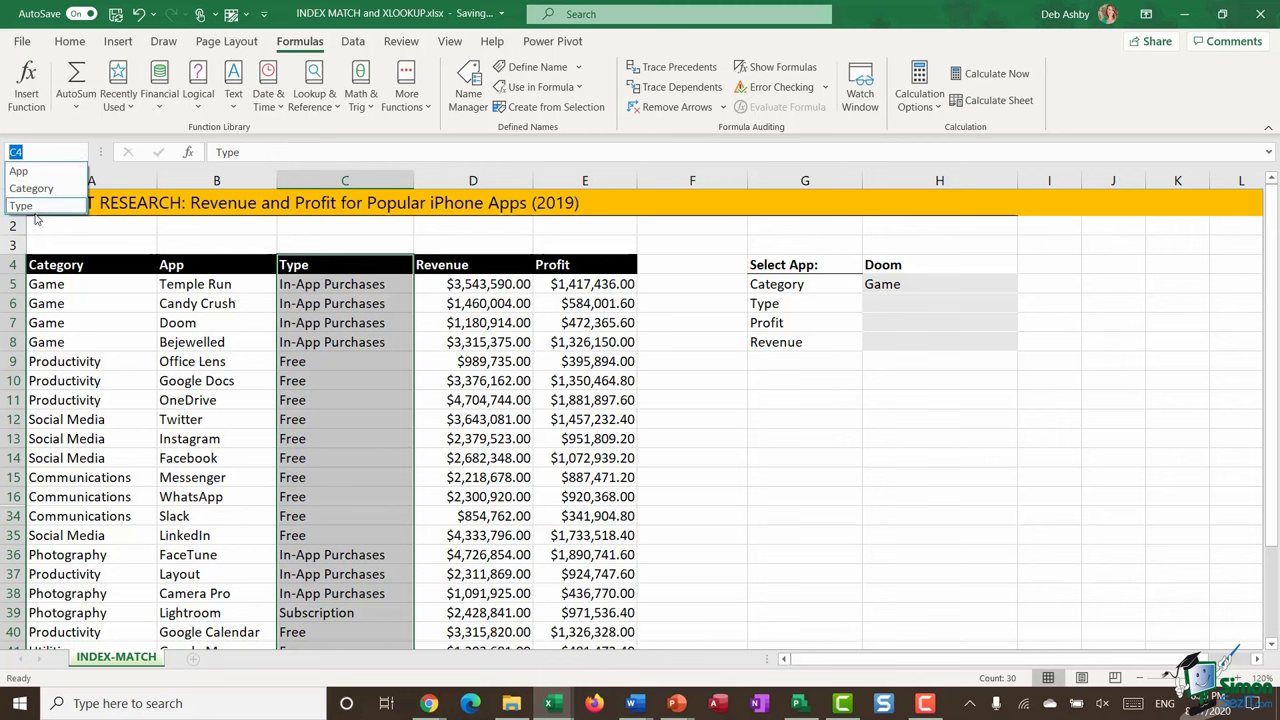
- Start an INDEX formula in H6 for the app's type, with the named range Type pasted in as its array
left_click(897, 303)
left_click(897, 308)
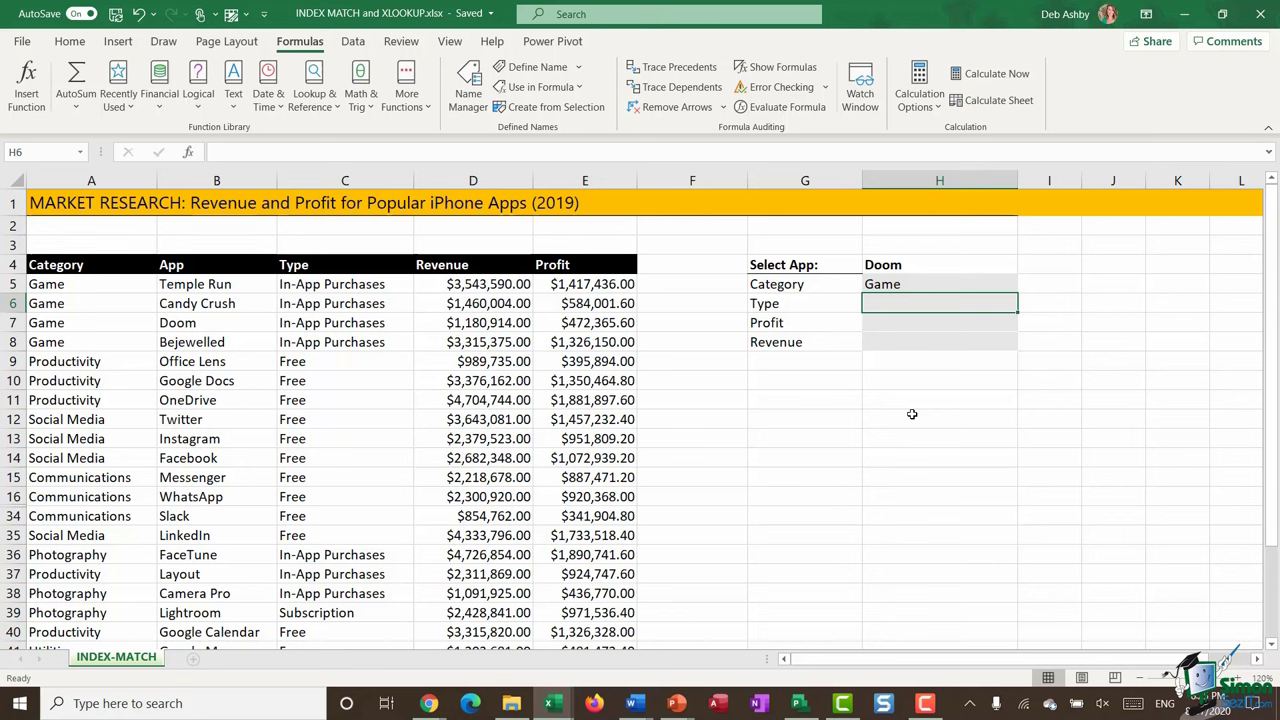
type("=INDEX(")
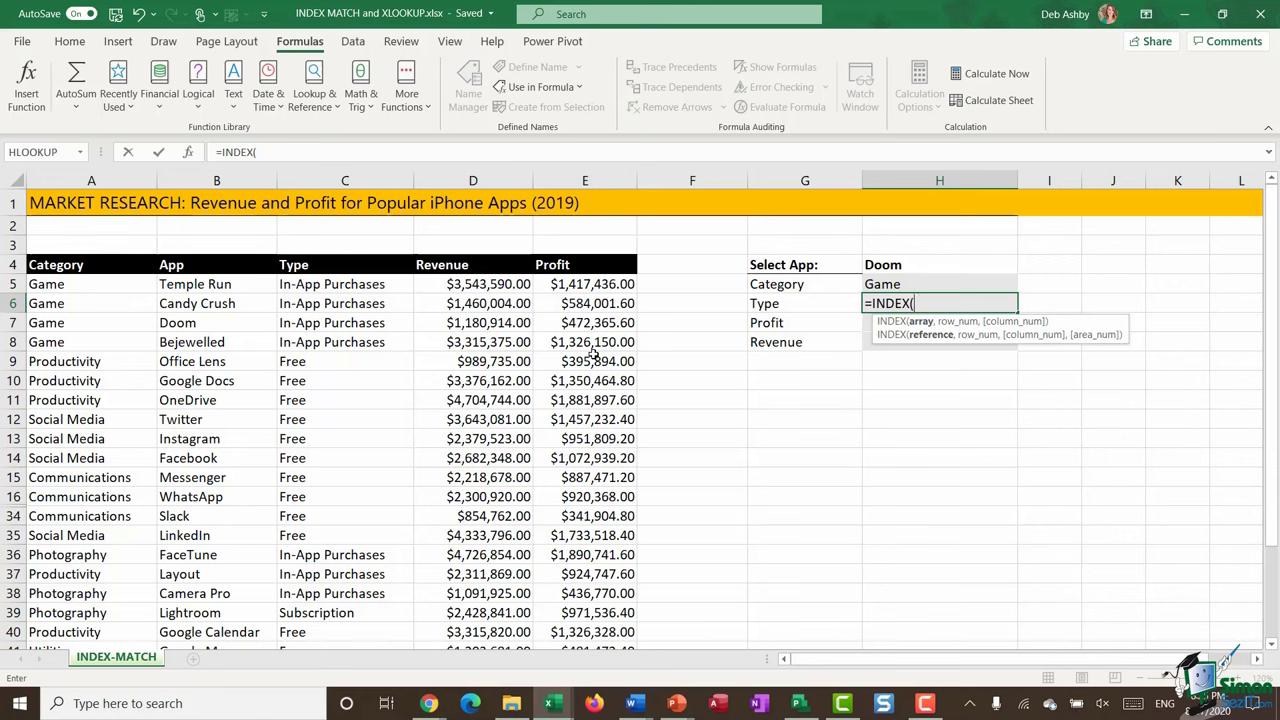
key("F3")
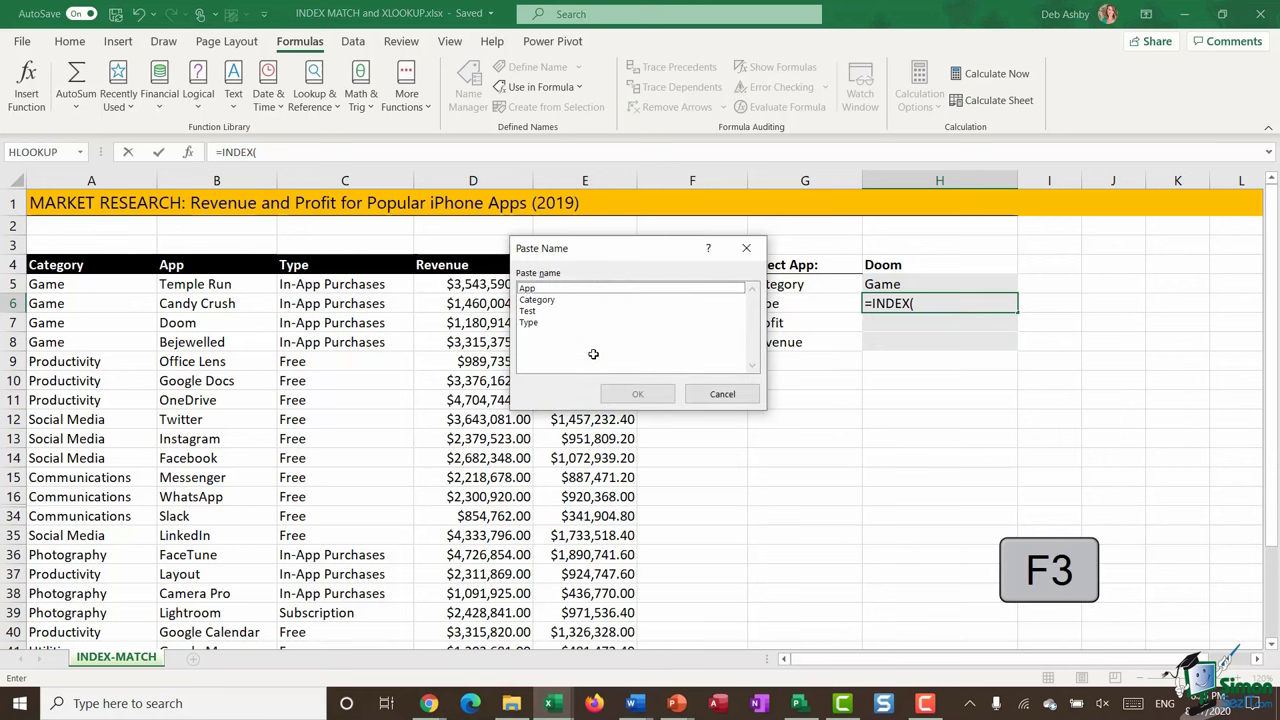
left_click_drag(617, 260, 483, 316)
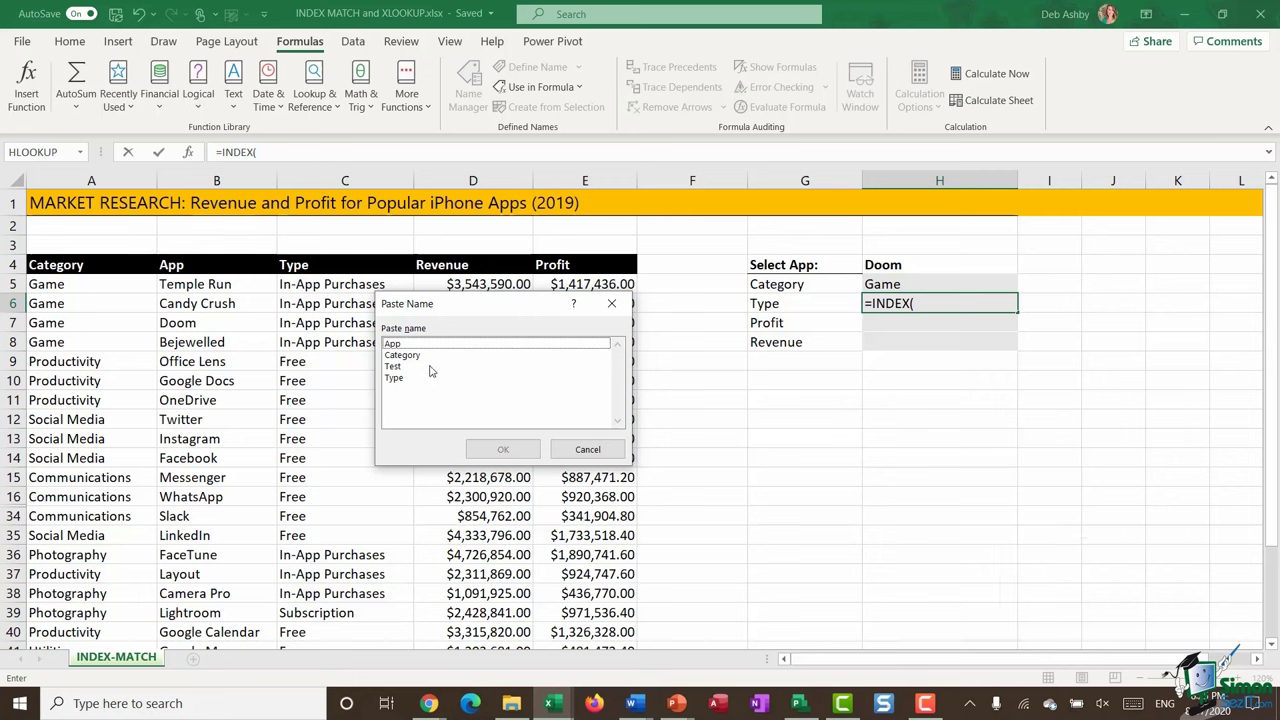
left_click(397, 378)
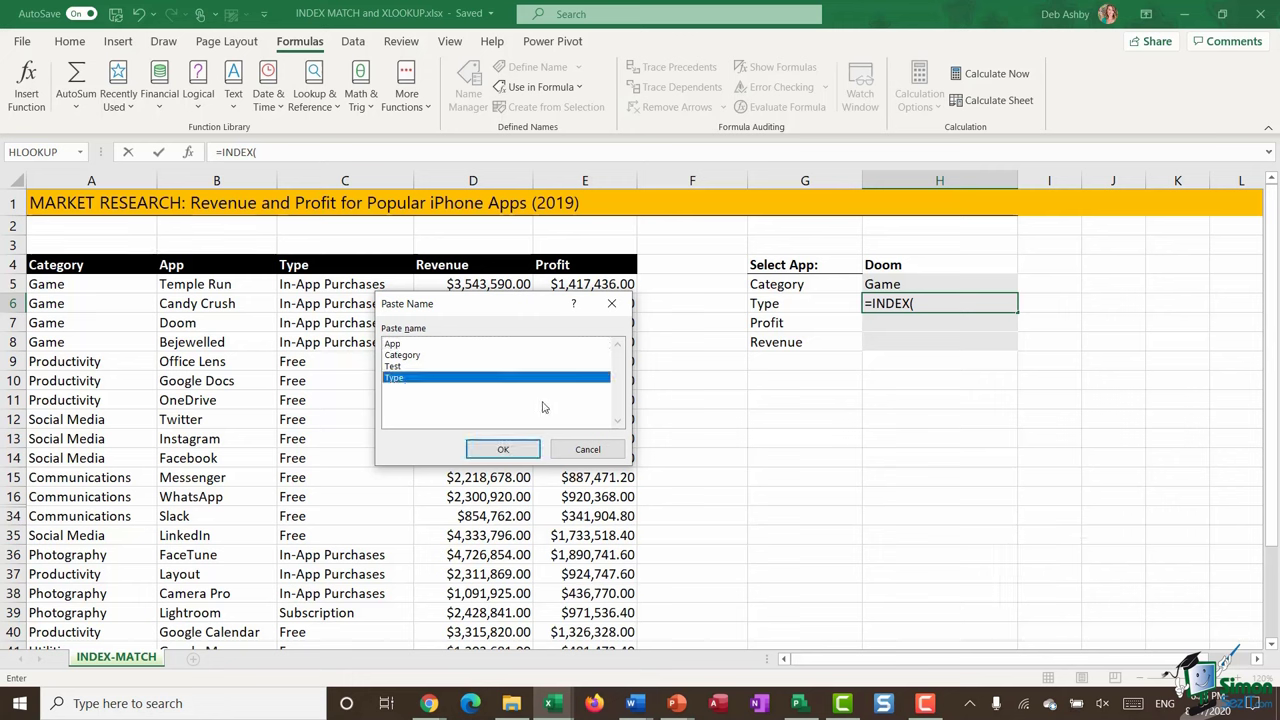
left_click(503, 449)
type(",")
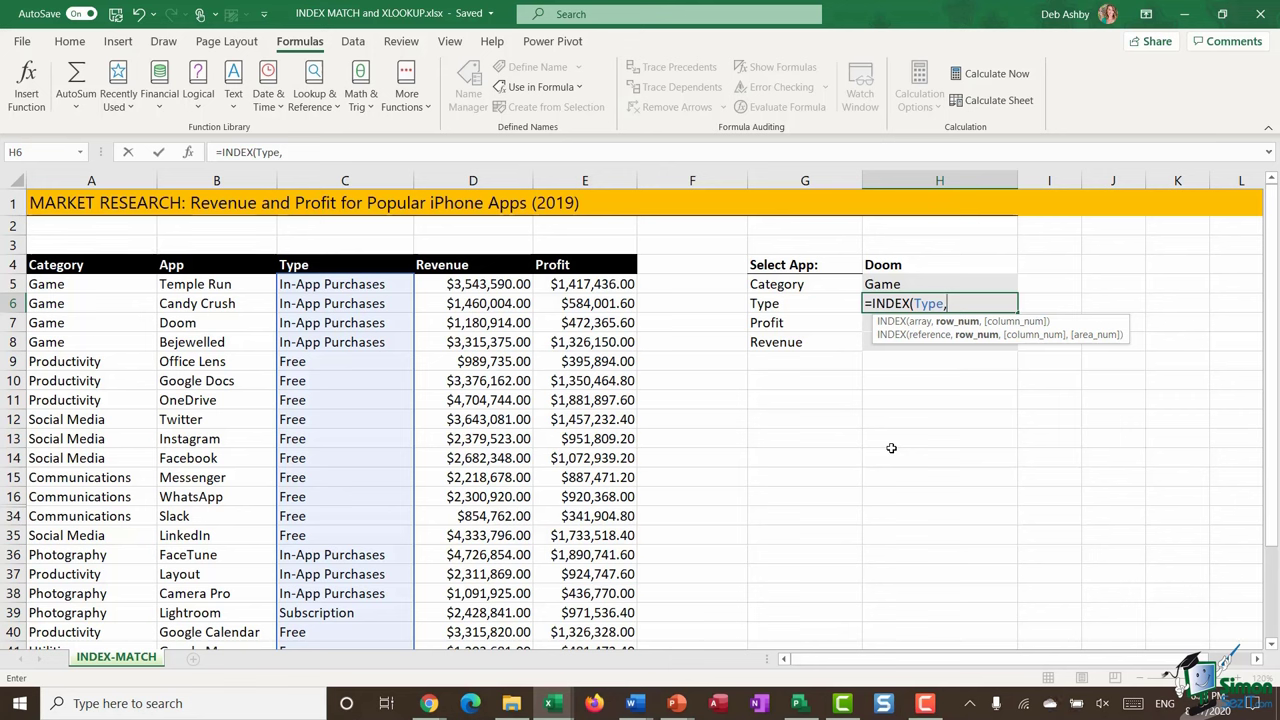
- Nest a MATCH function as the row number in H6's formula, with the absolute reference $H$4 as its lookup value
type("MATCH(")
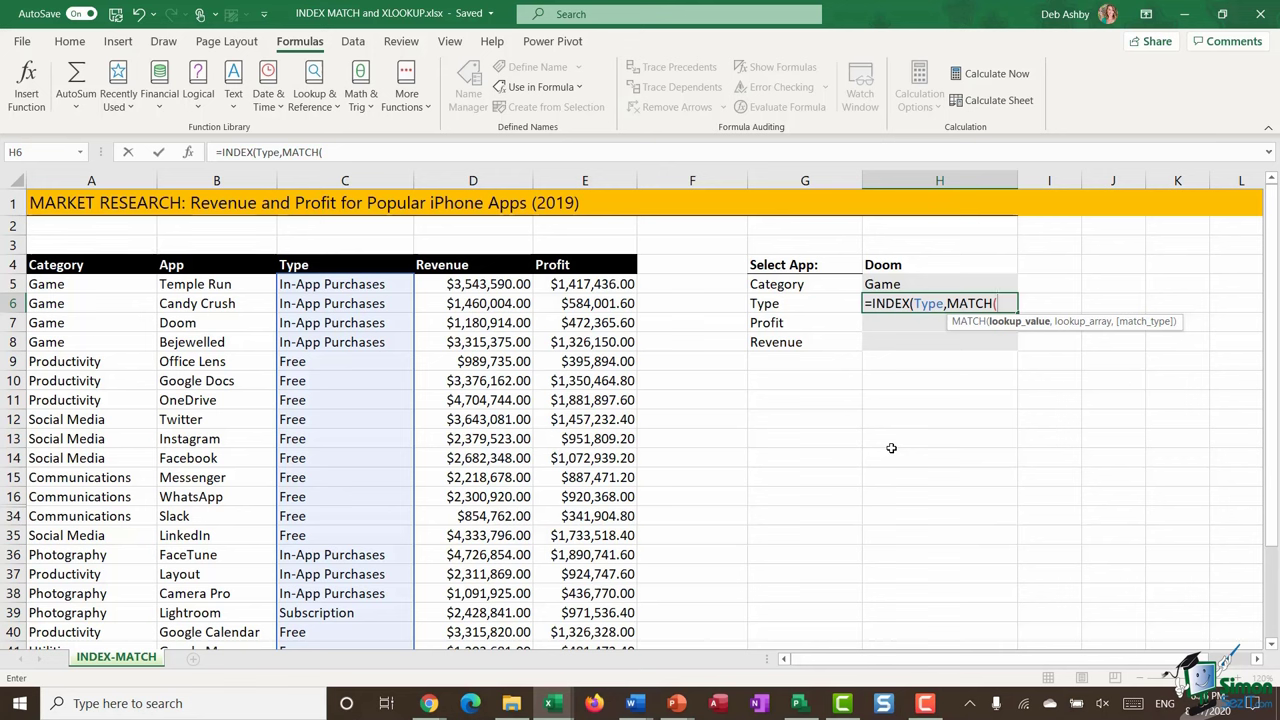
left_click(929, 265)
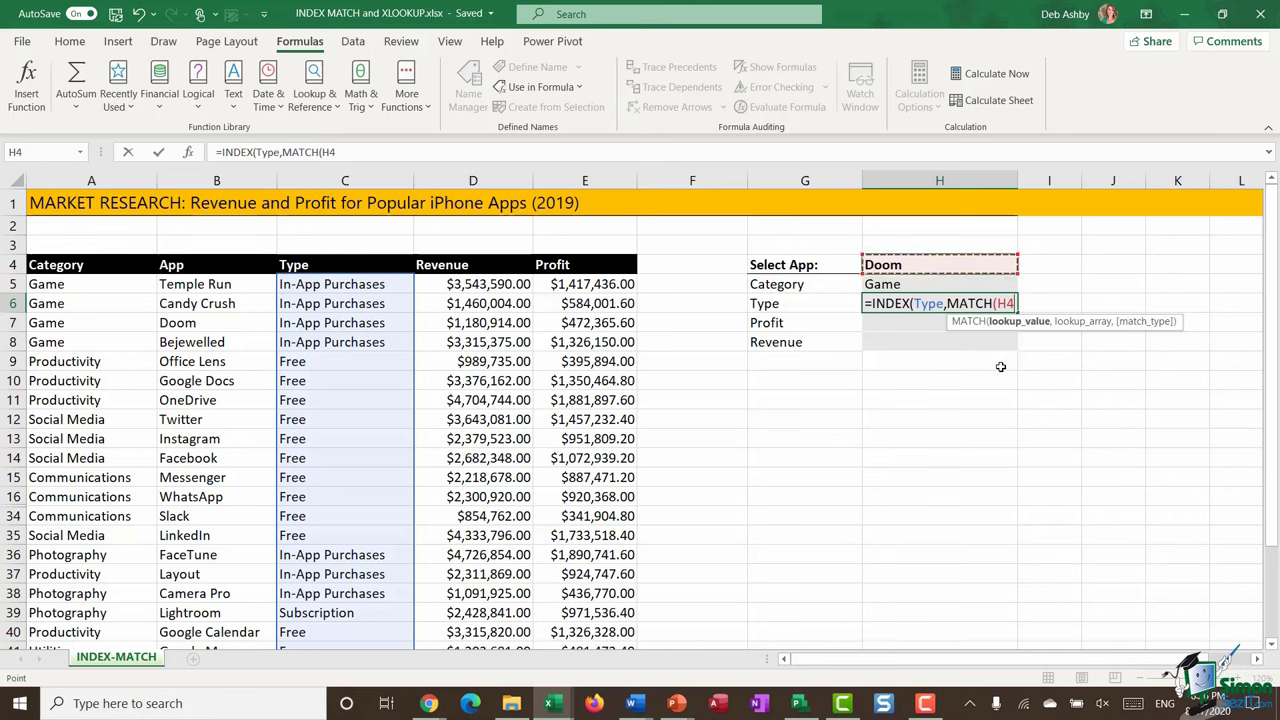
left_click(1018, 303)
key("F4")
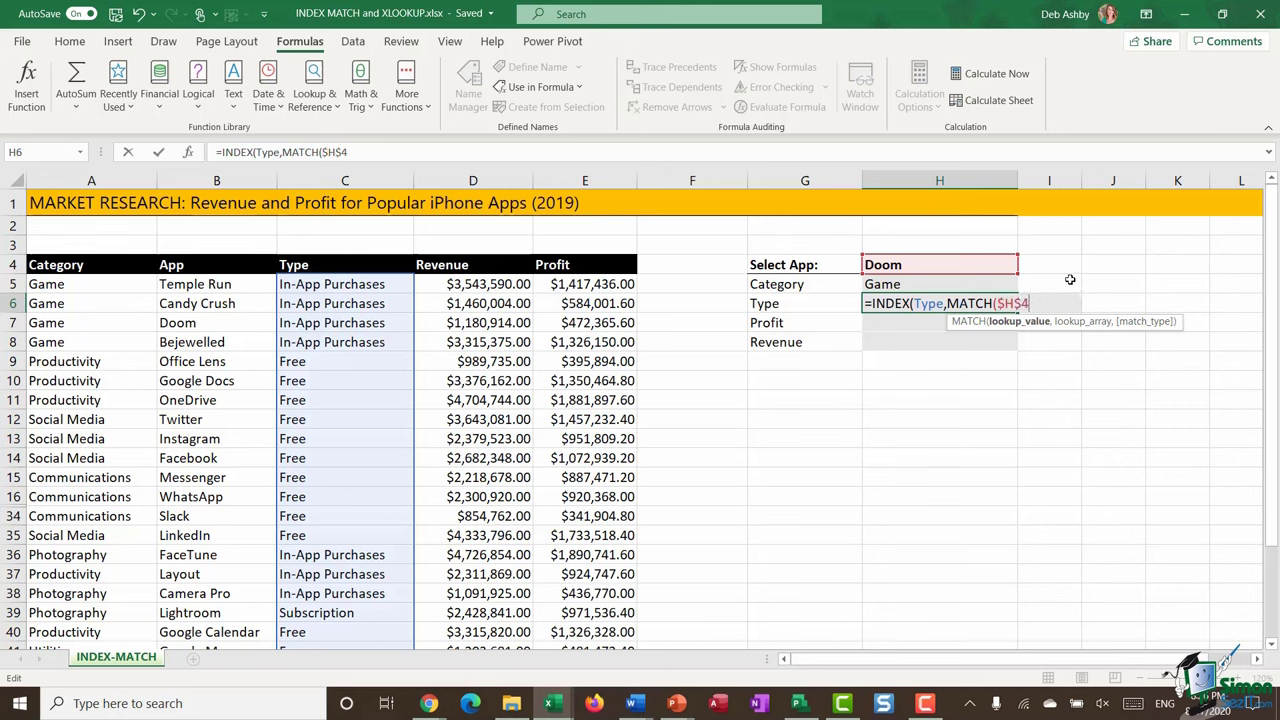
type(",")
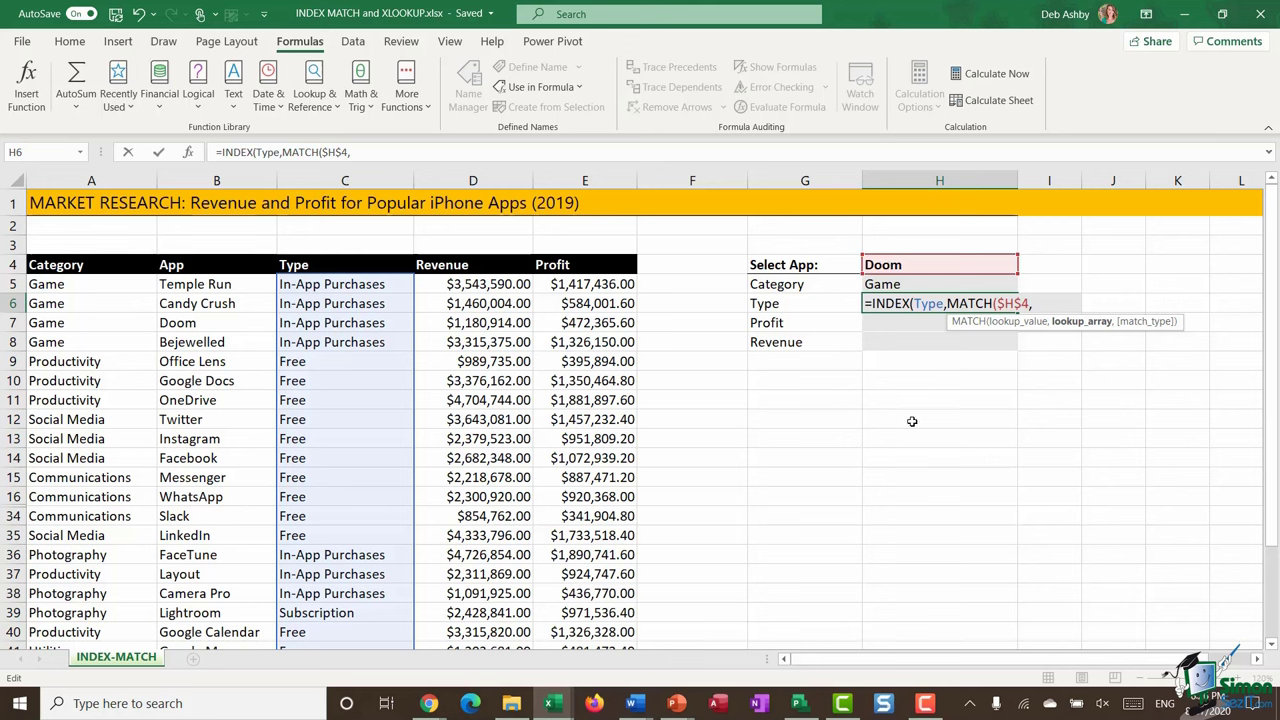
- Complete H6's MATCH with the named range App and match type 0, and compare the result with Doom's row in the table
key("F3")
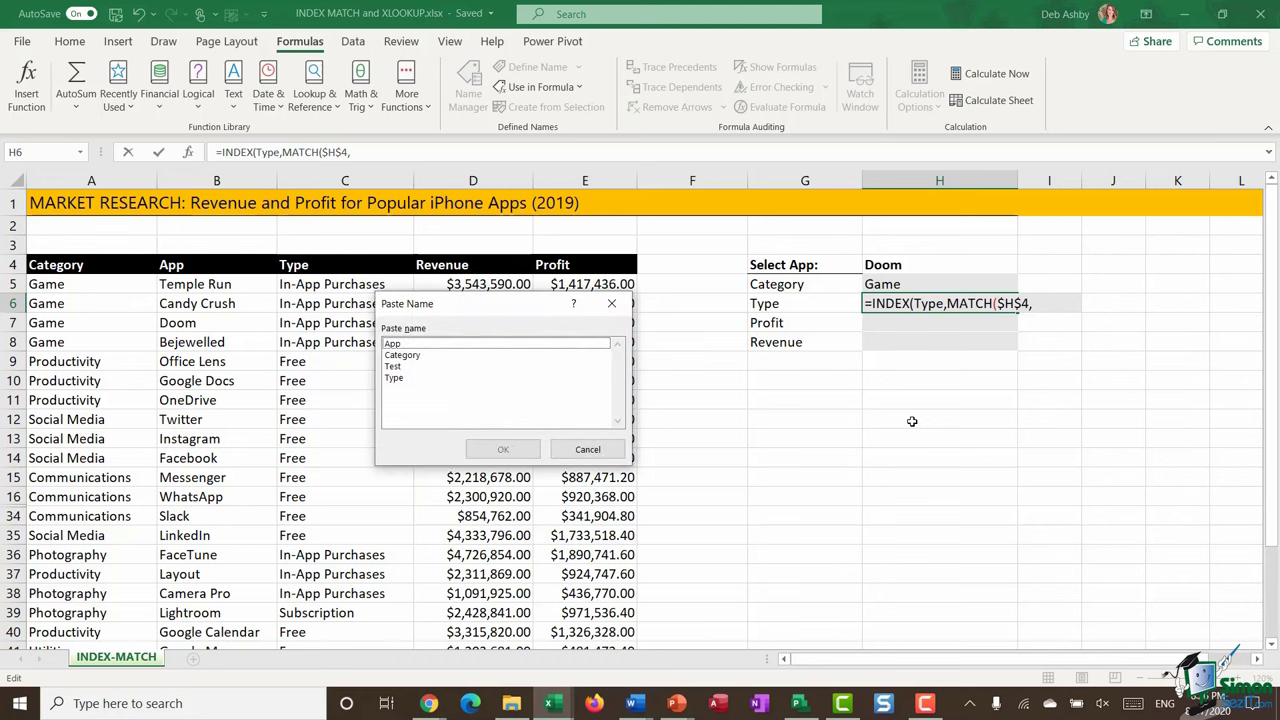
double_click(397, 344)
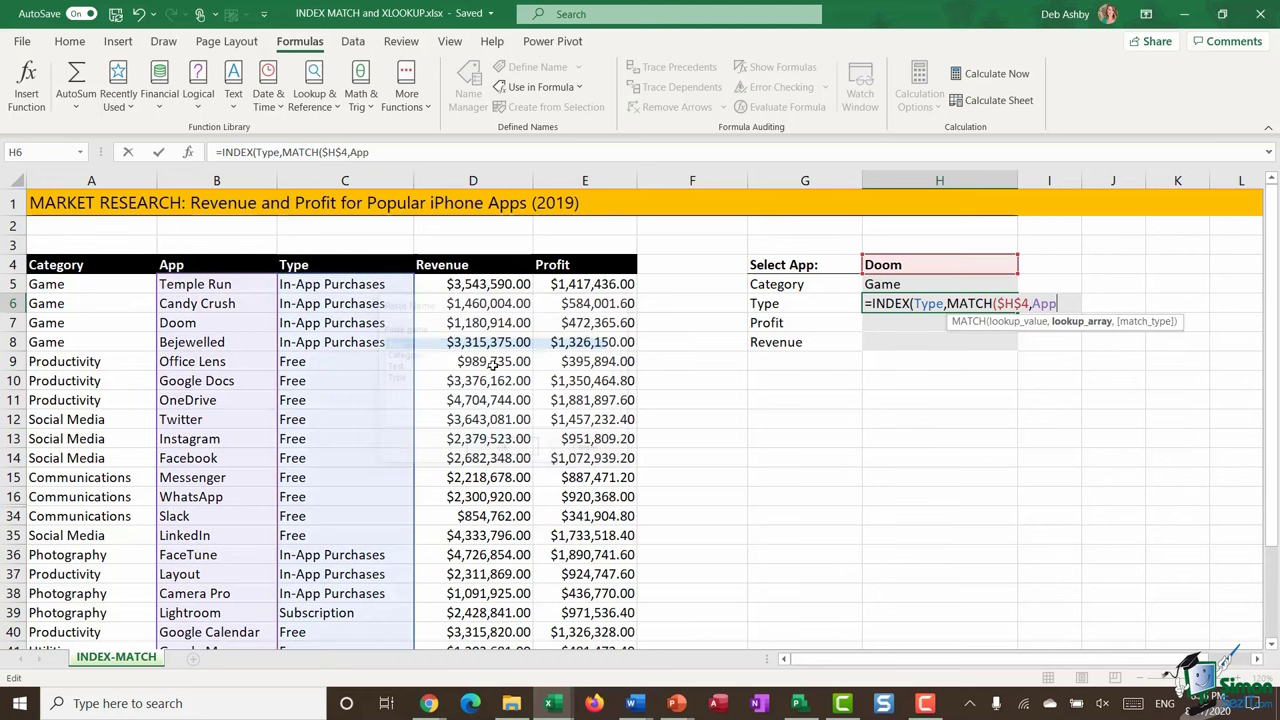
type(",")
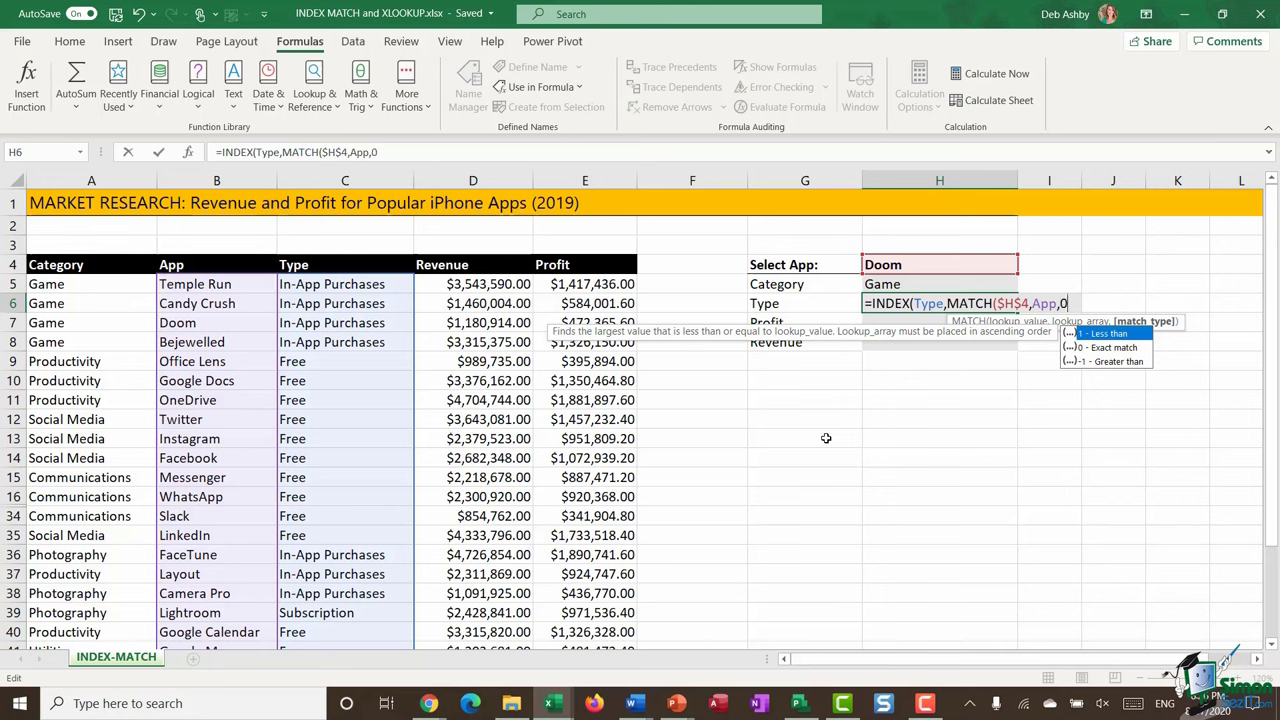
type("0))")
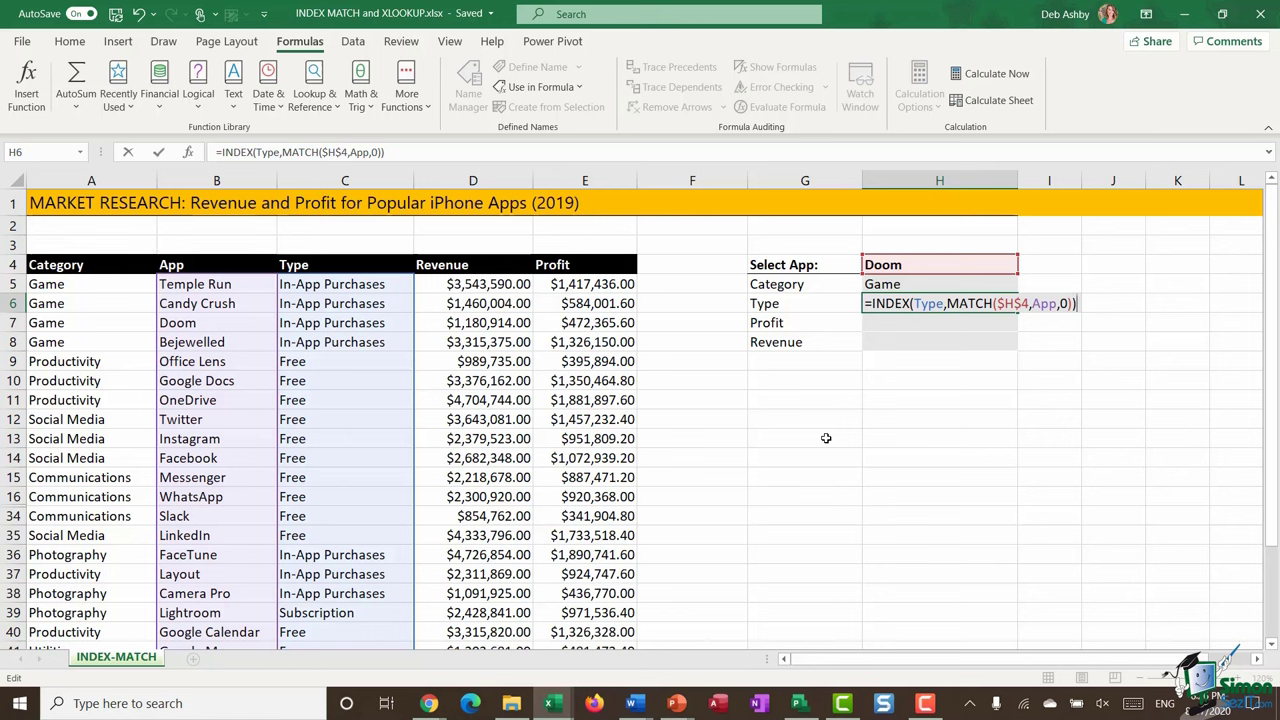
key("Return")
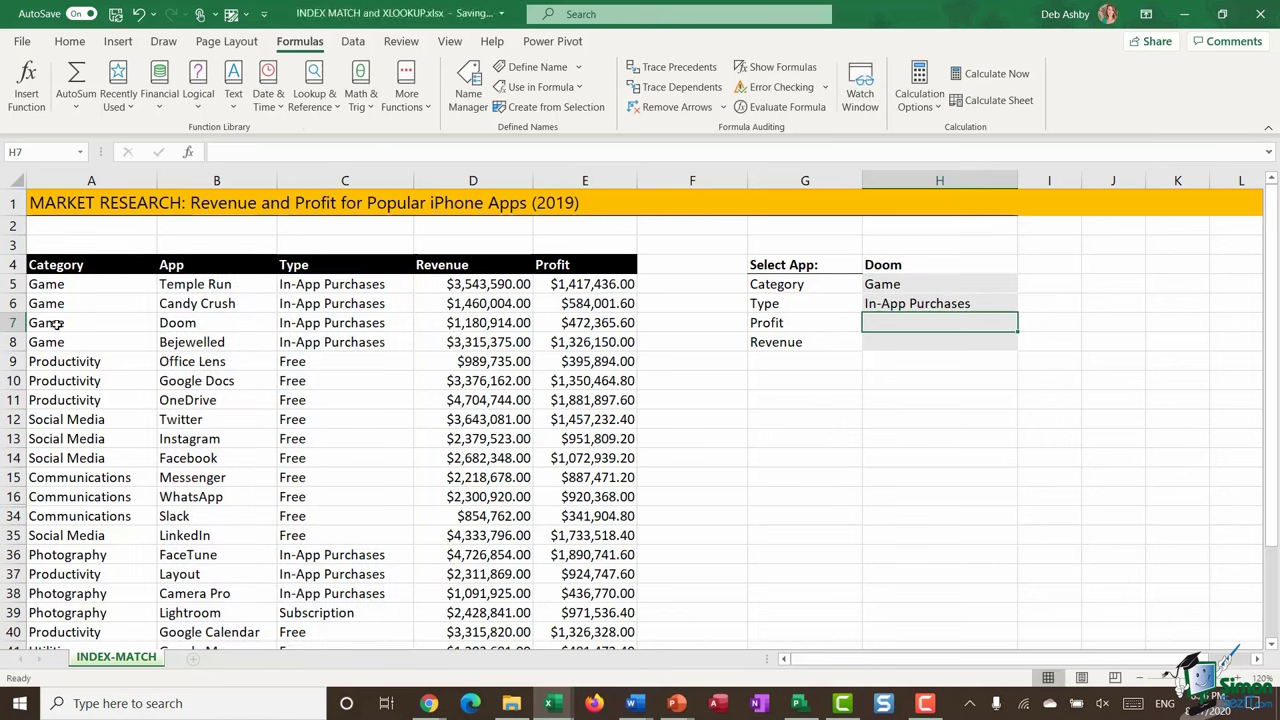
left_click_drag(57, 323, 340, 323)
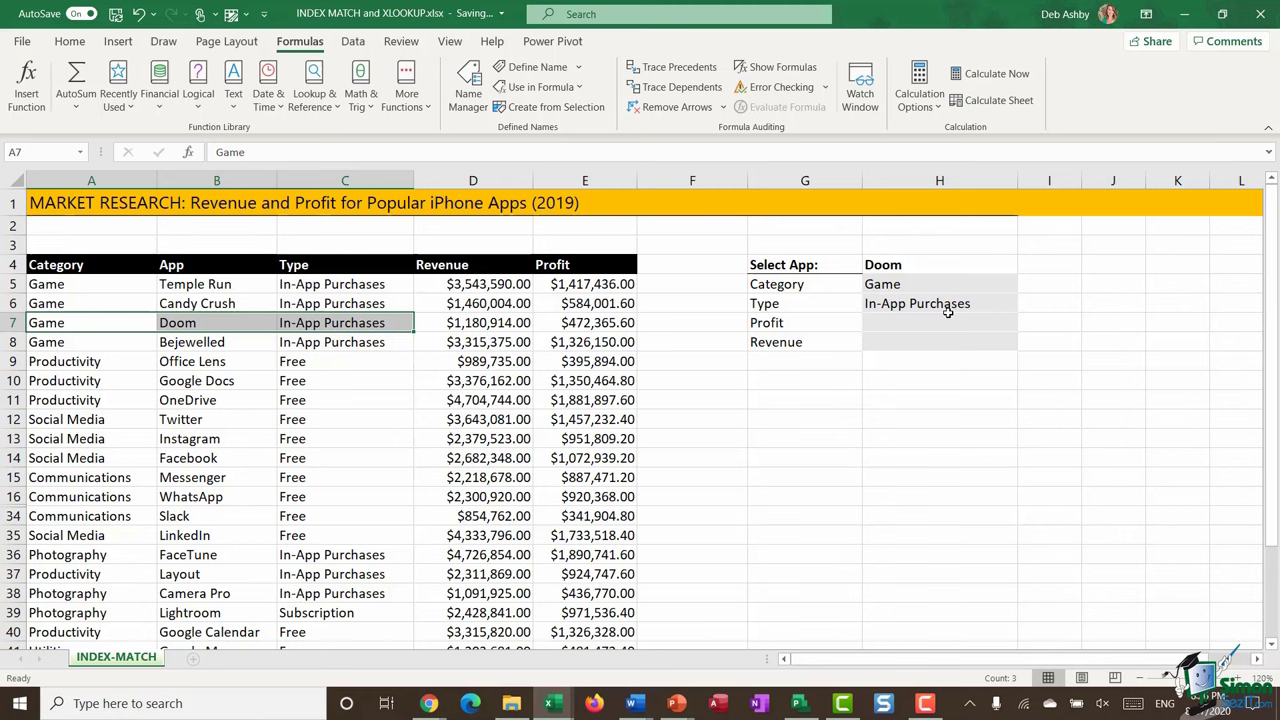
- Change the selected app in H4 to Temple Run and compare the returned category and type with its table row
left_click(957, 266)
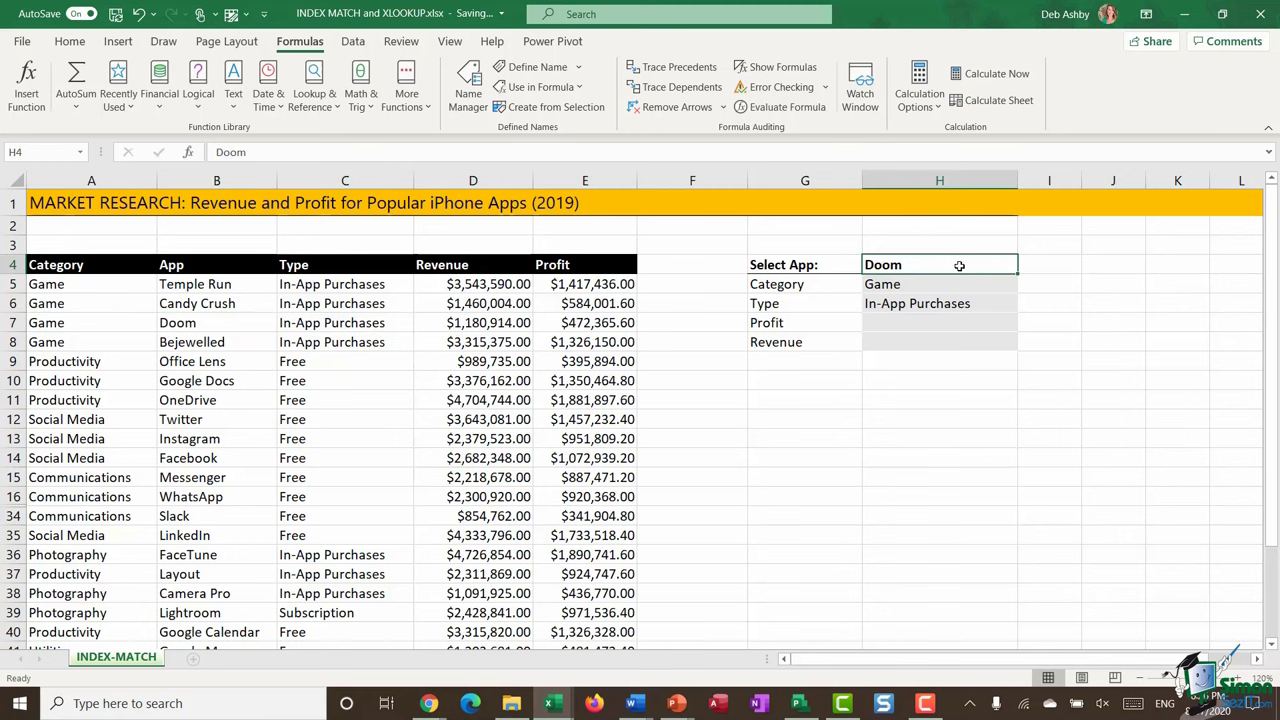
type("Temple")
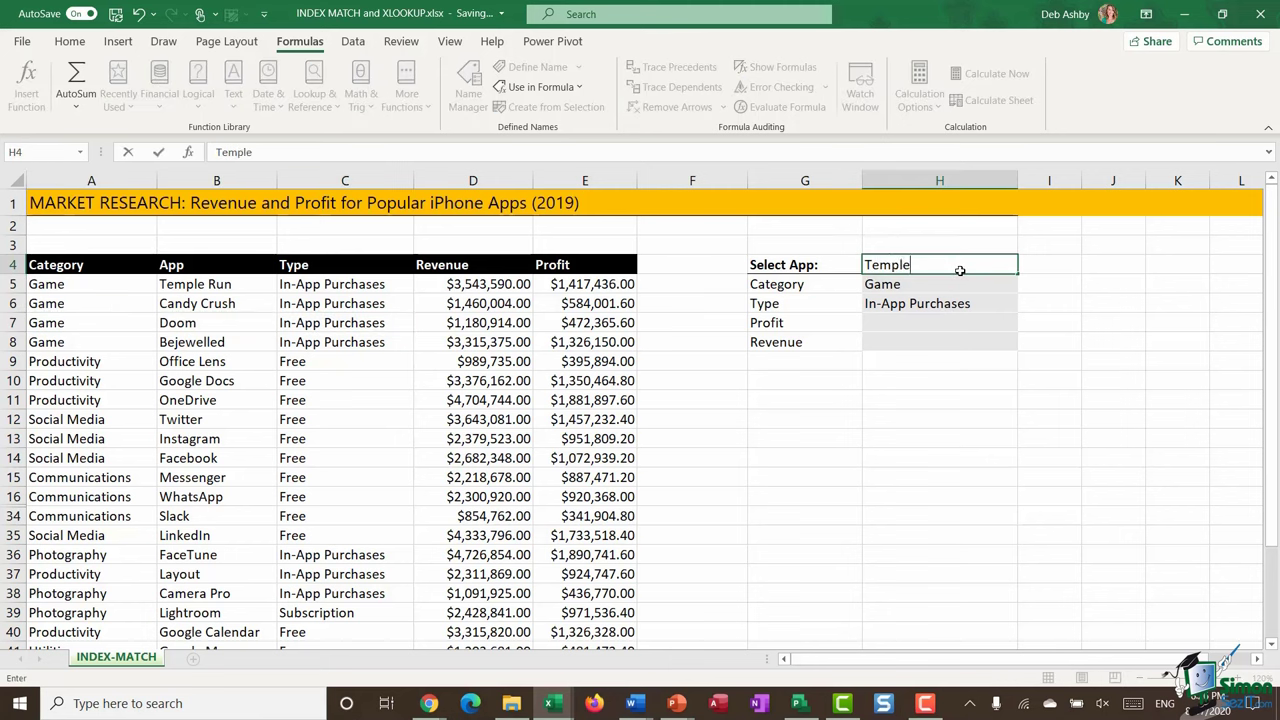
type(" Run")
key("Return")
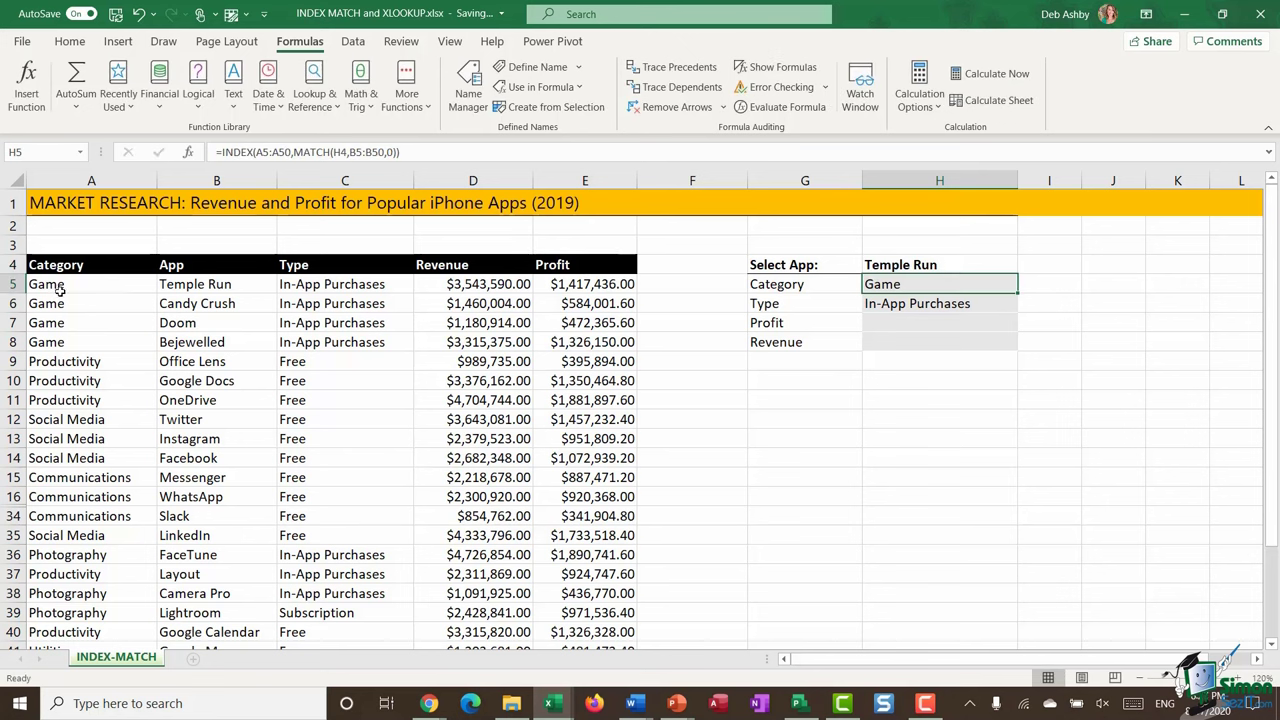
left_click_drag(58, 290, 350, 289)
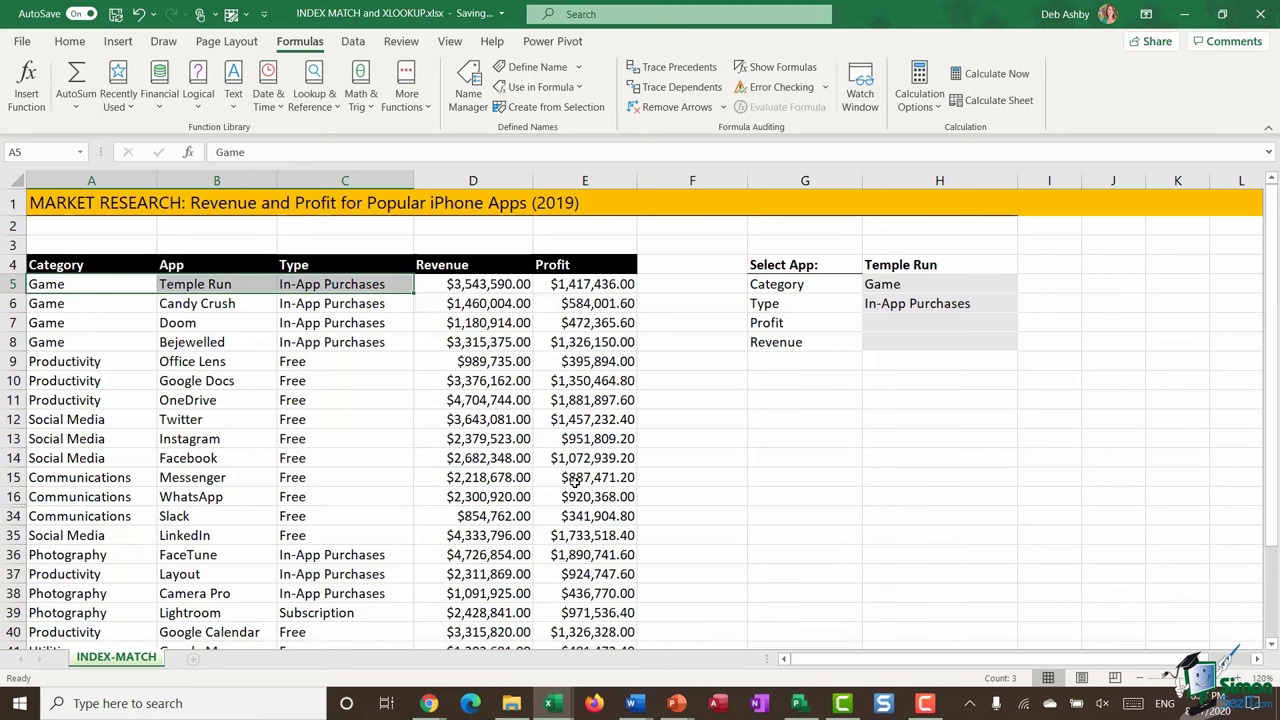
- Change the selected app in H4 to Slack and compare the returned category and type with its table row
left_click(932, 265)
type("Slack")
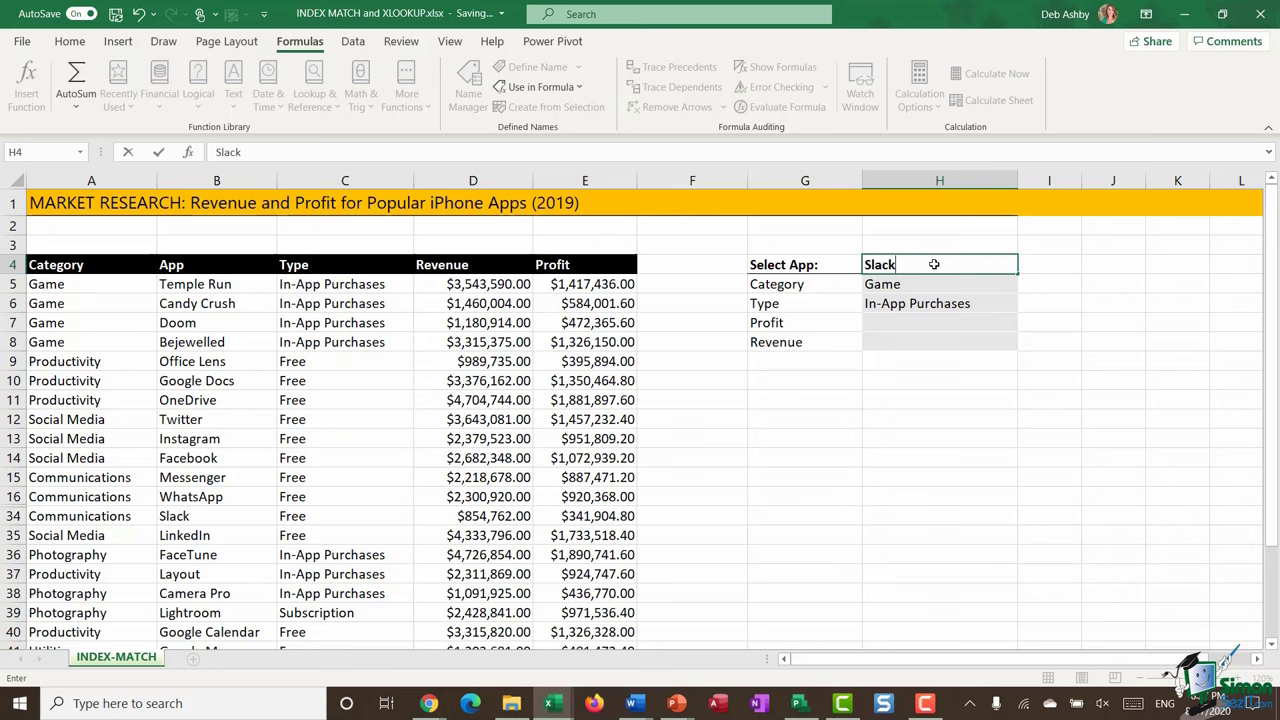
key("Return")
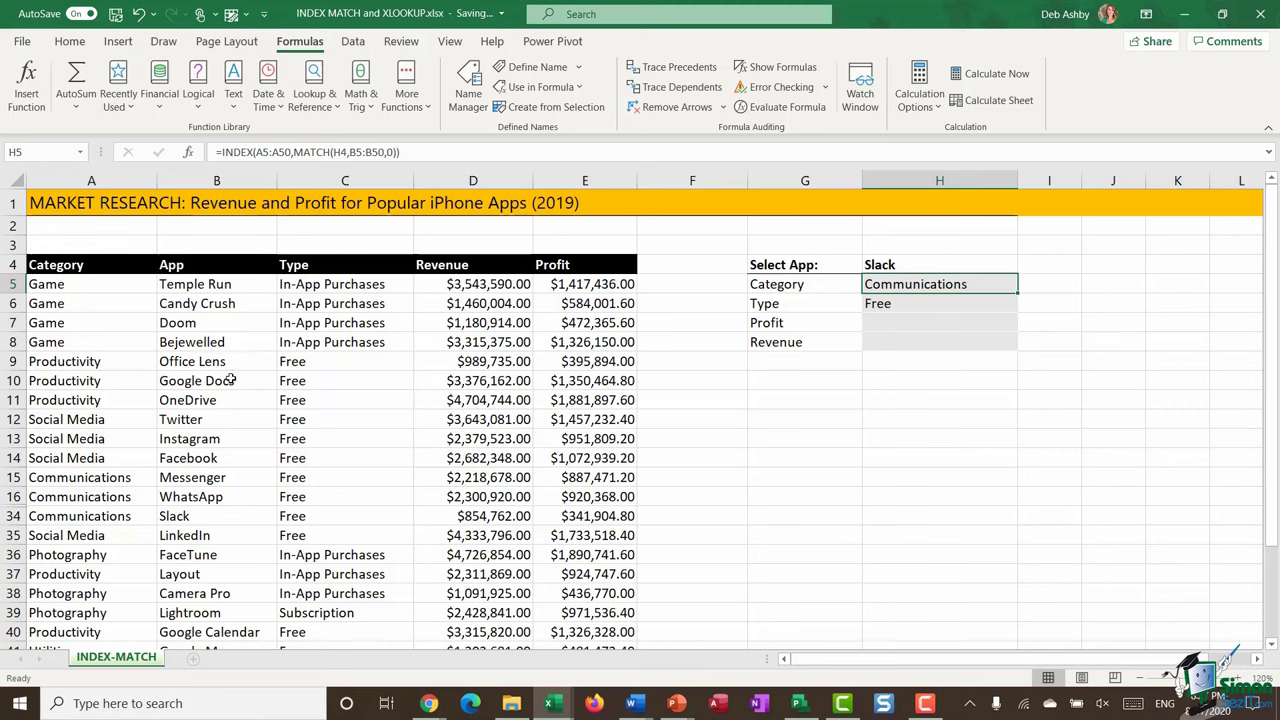
left_click_drag(44, 520, 357, 520)
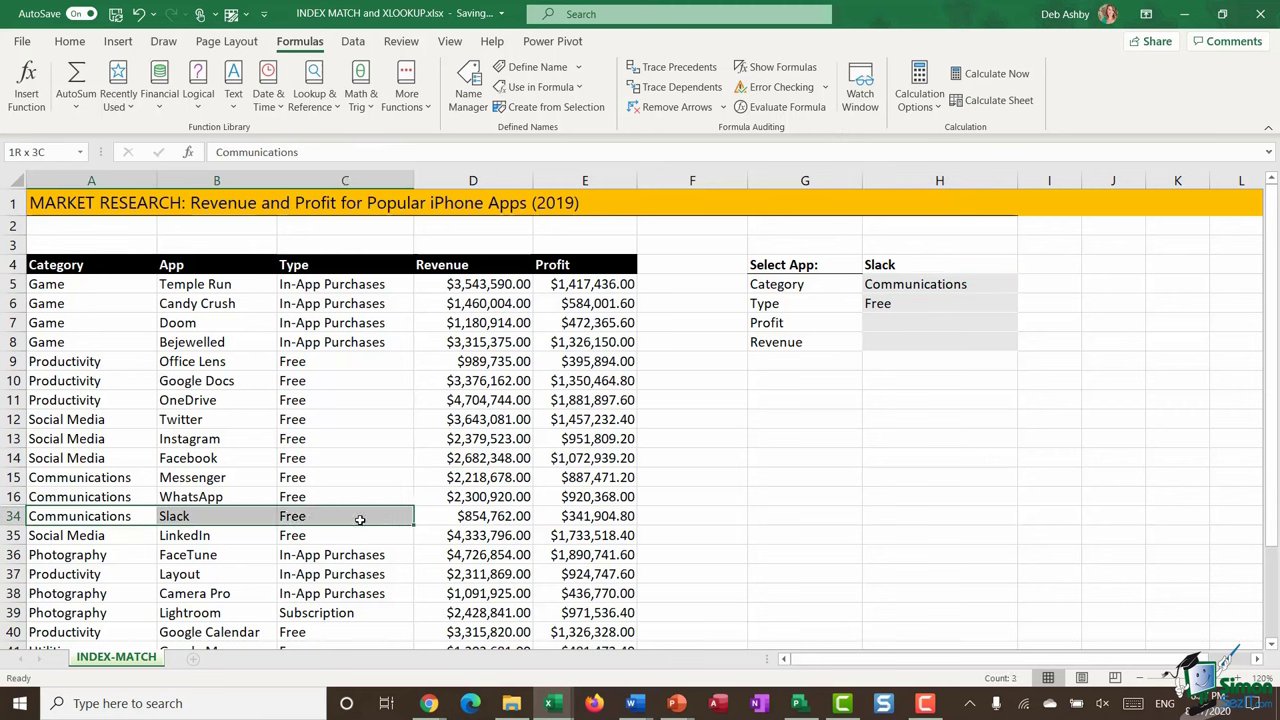
left_click_drag(55, 520, 349, 523)
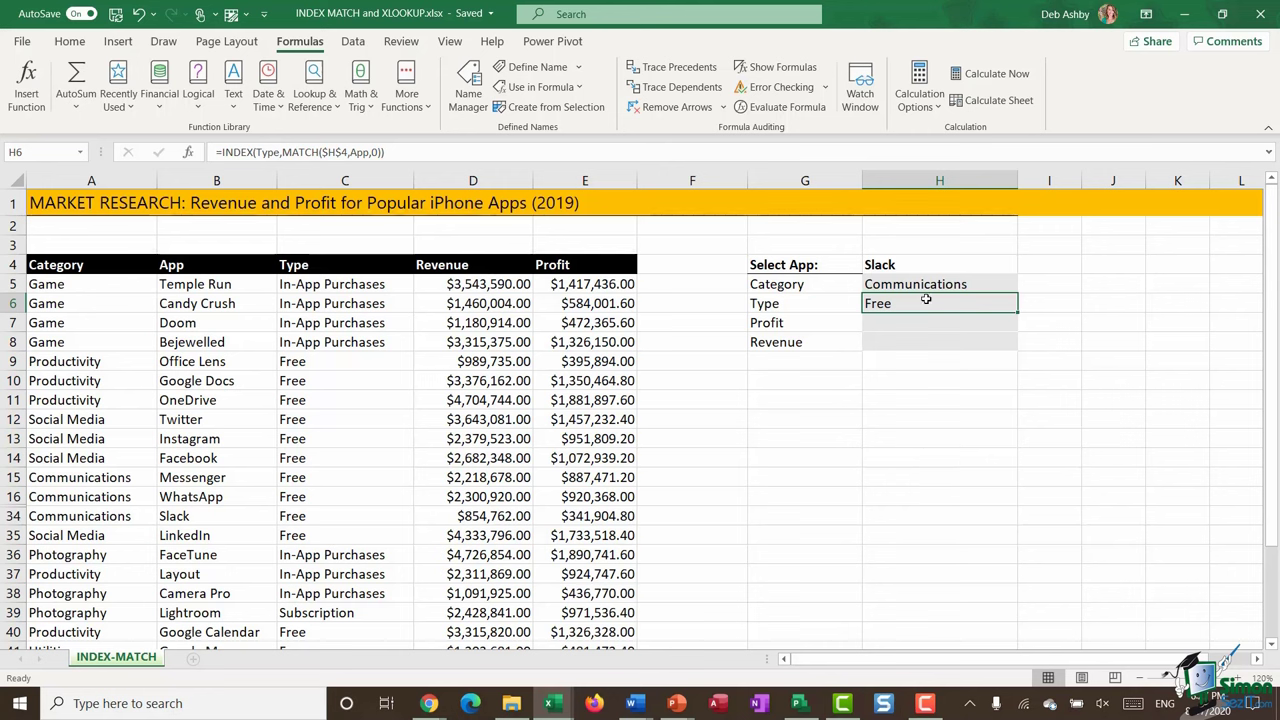
- Compare the category and type formulas in H5 and H6, showing the worksheet's formulas for this and returning to values
left_click(924, 286)
left_click(919, 303)
left_click(919, 285)
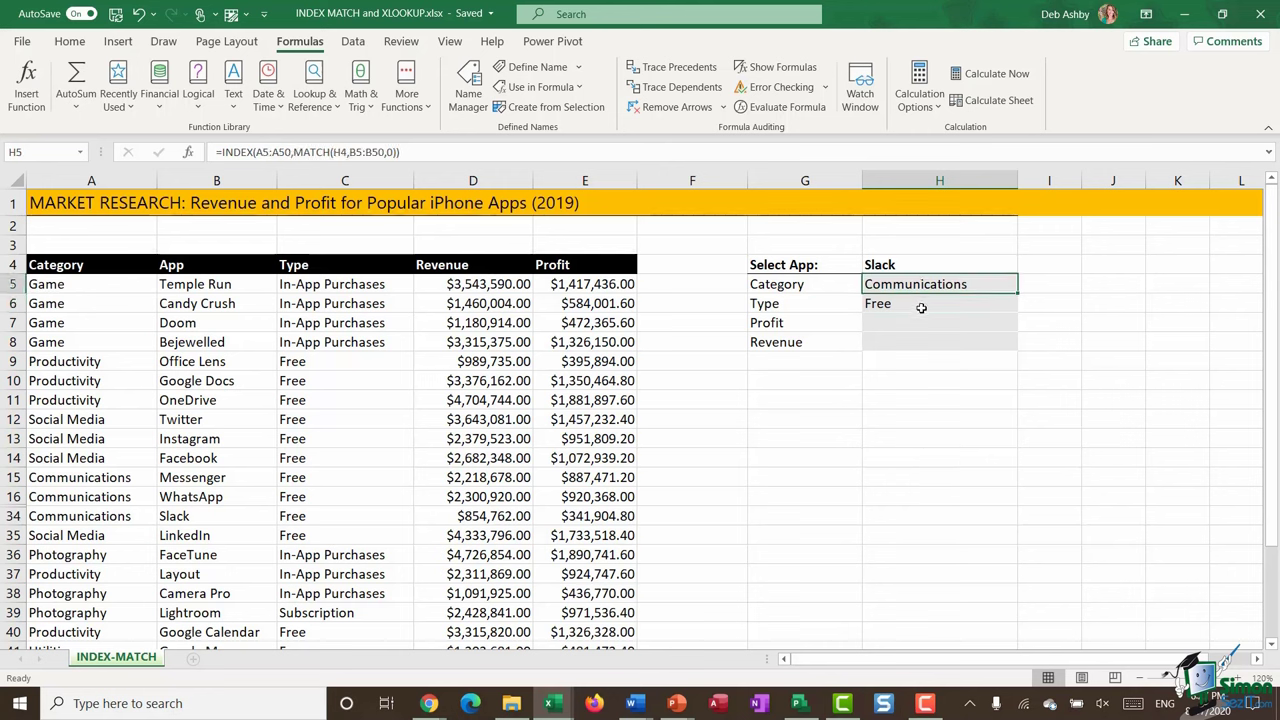
left_click(925, 303)
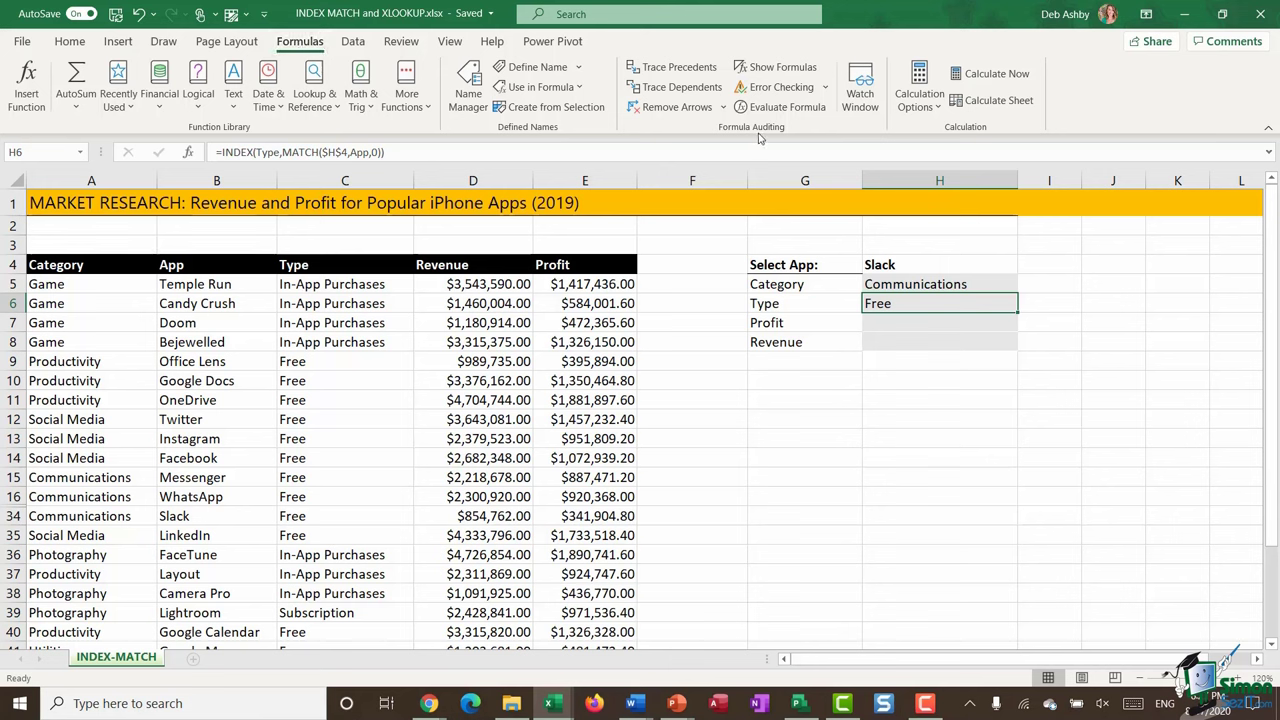
left_click(783, 68)
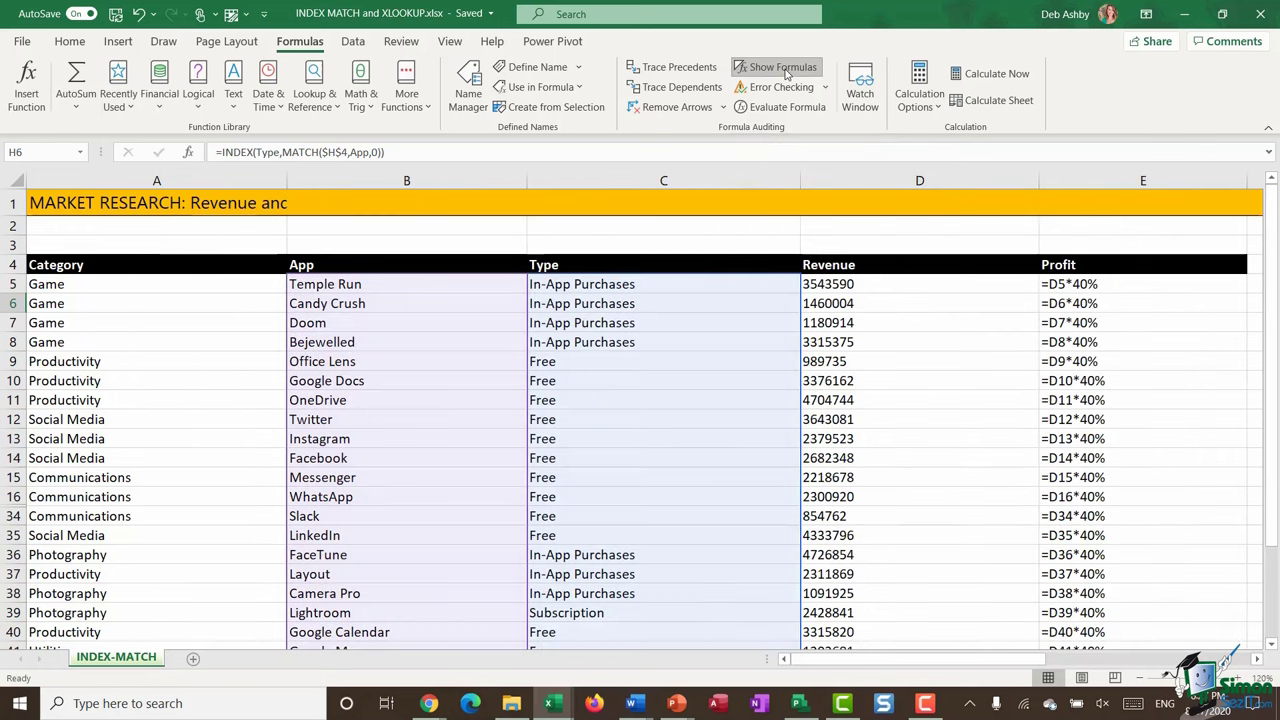
left_click_drag(955, 662, 1000, 660)
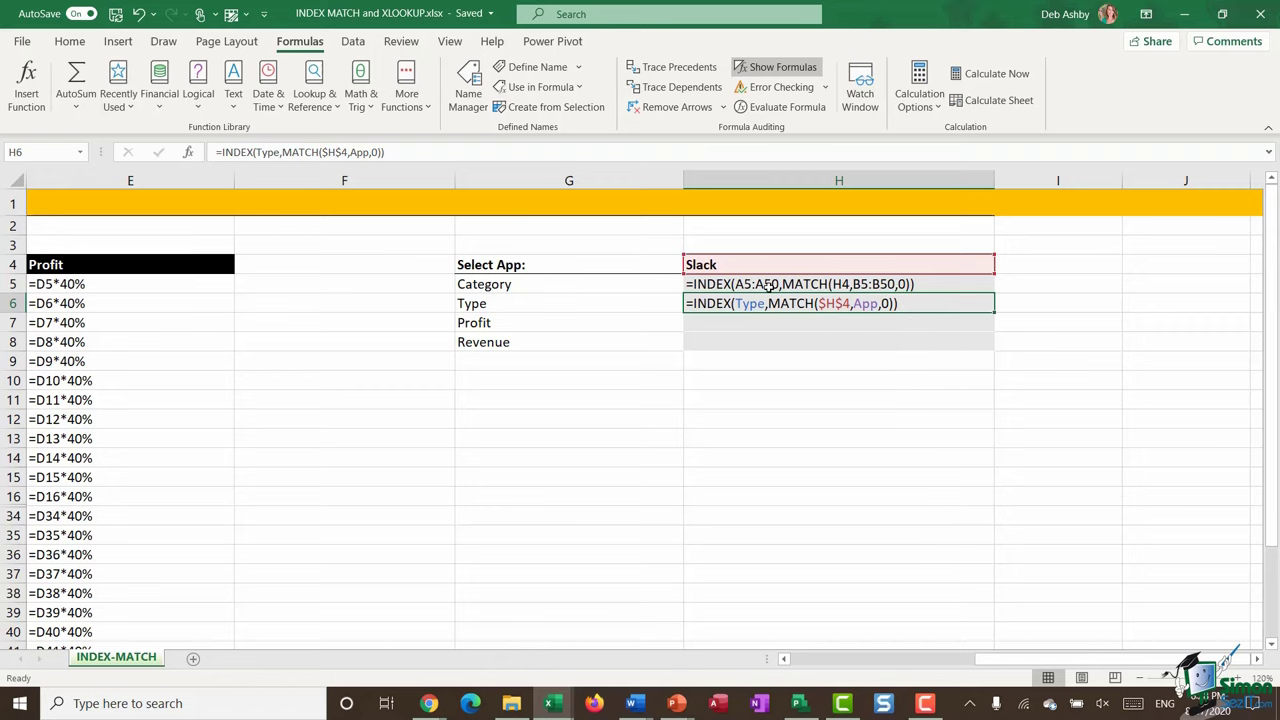
left_click(779, 68)
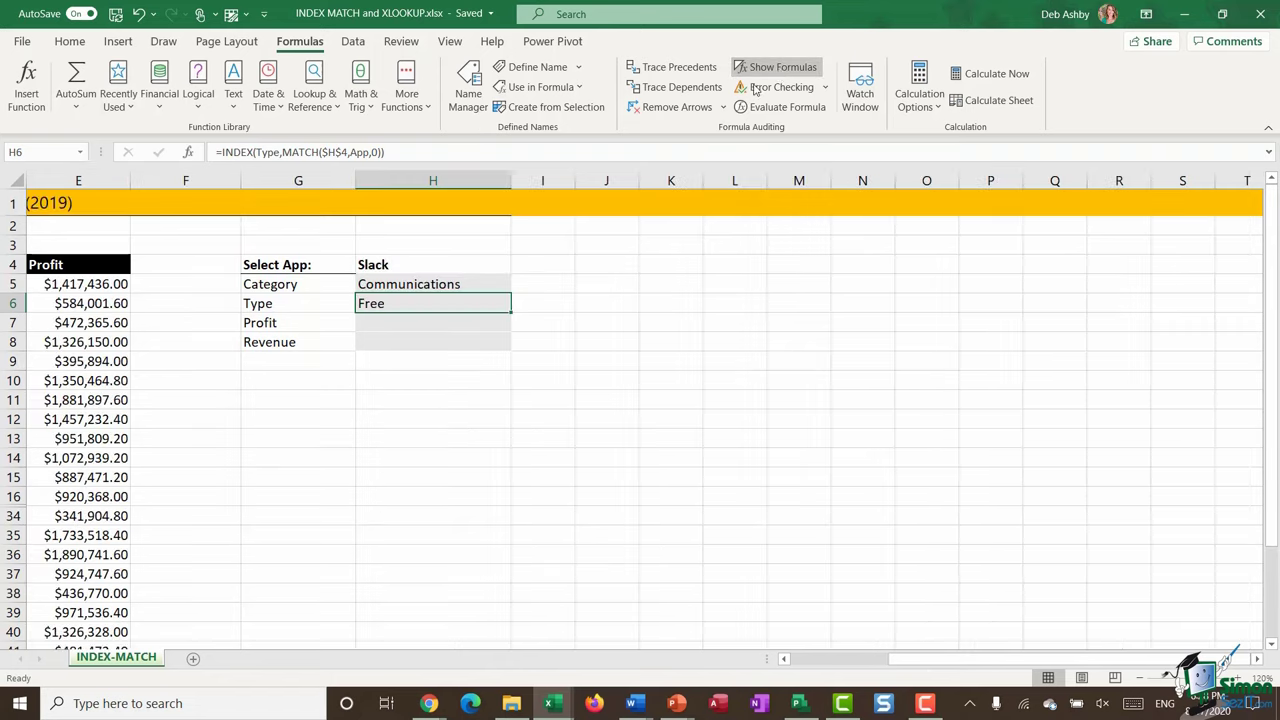
left_click_drag(966, 660, 815, 661)
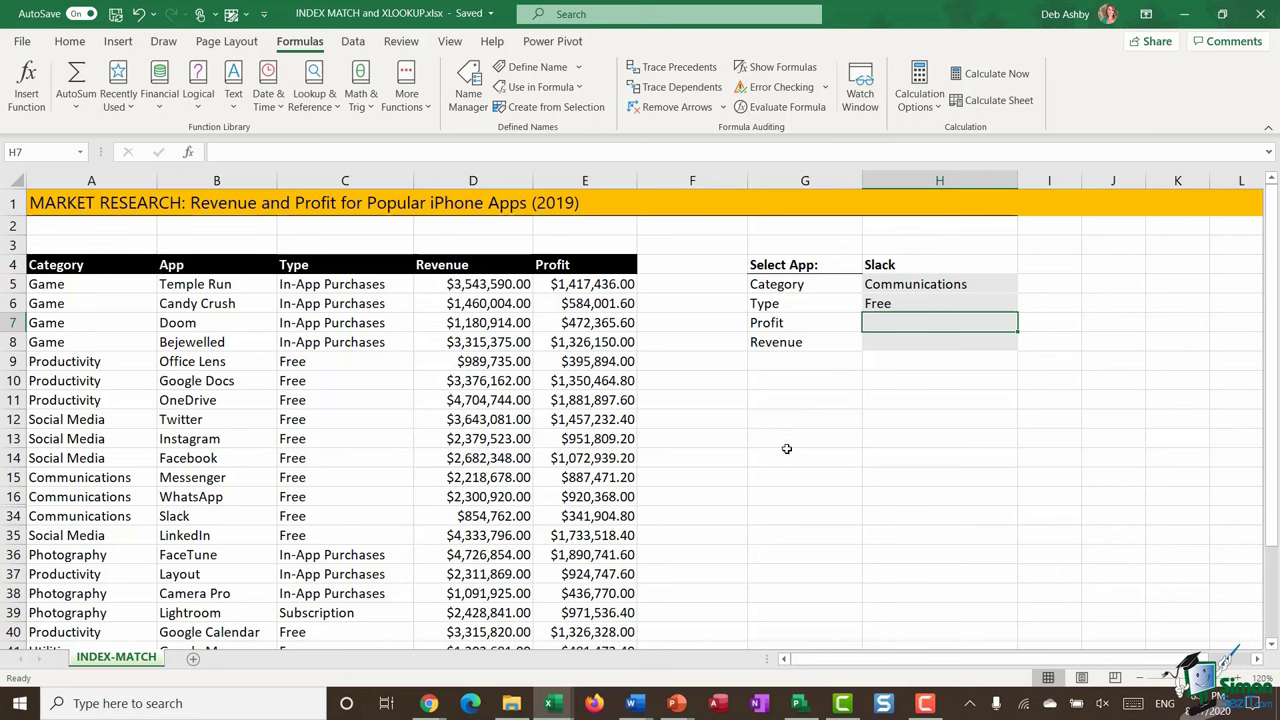
left_click(772, 420)
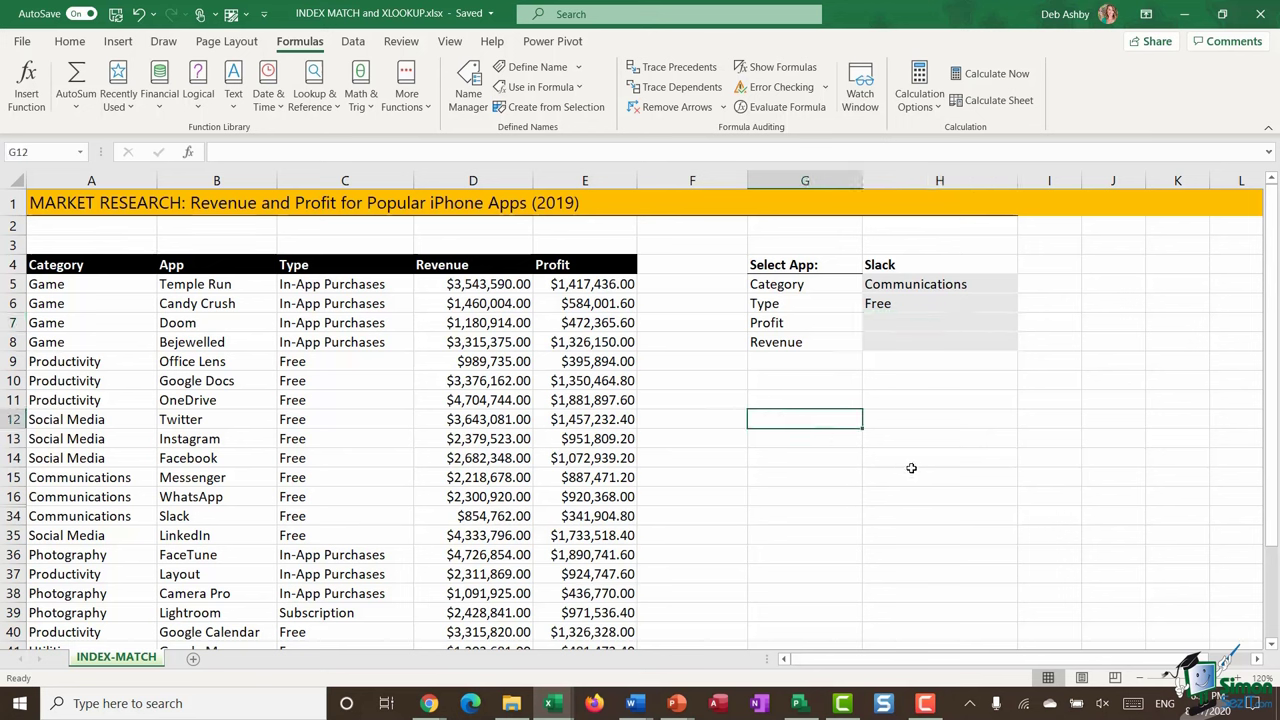
type("=XLOO")
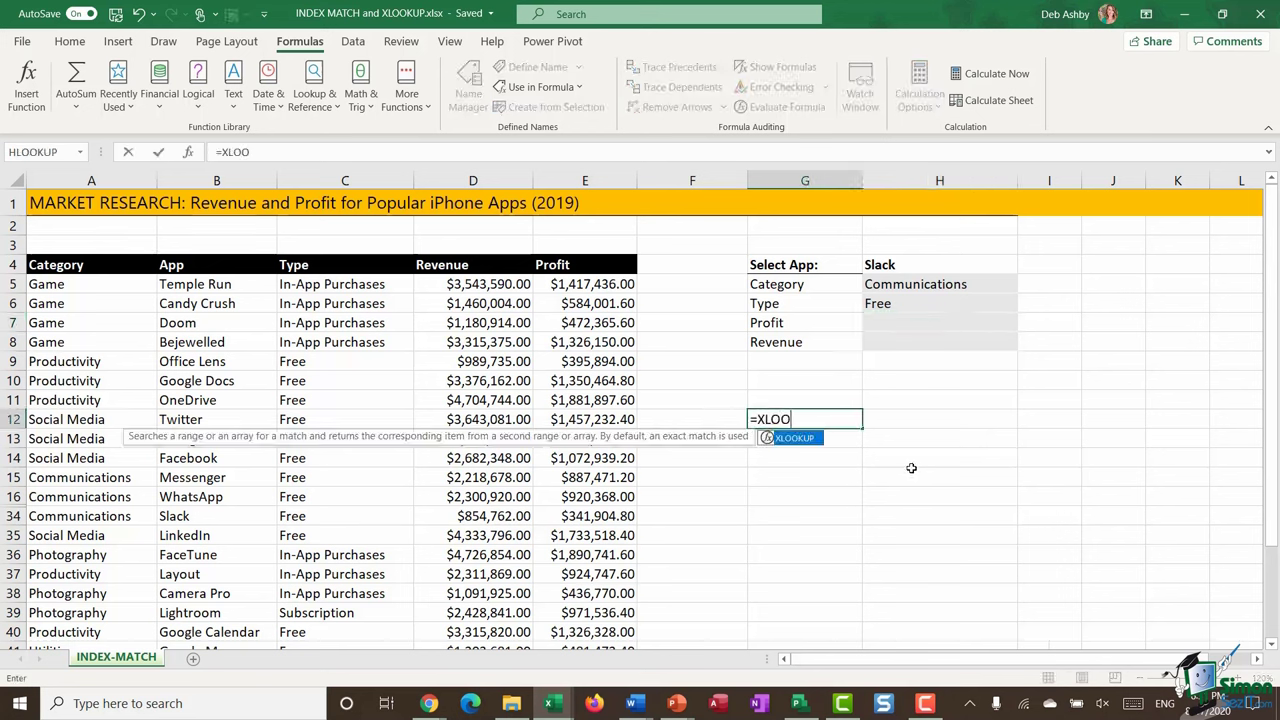
type("KUP(")
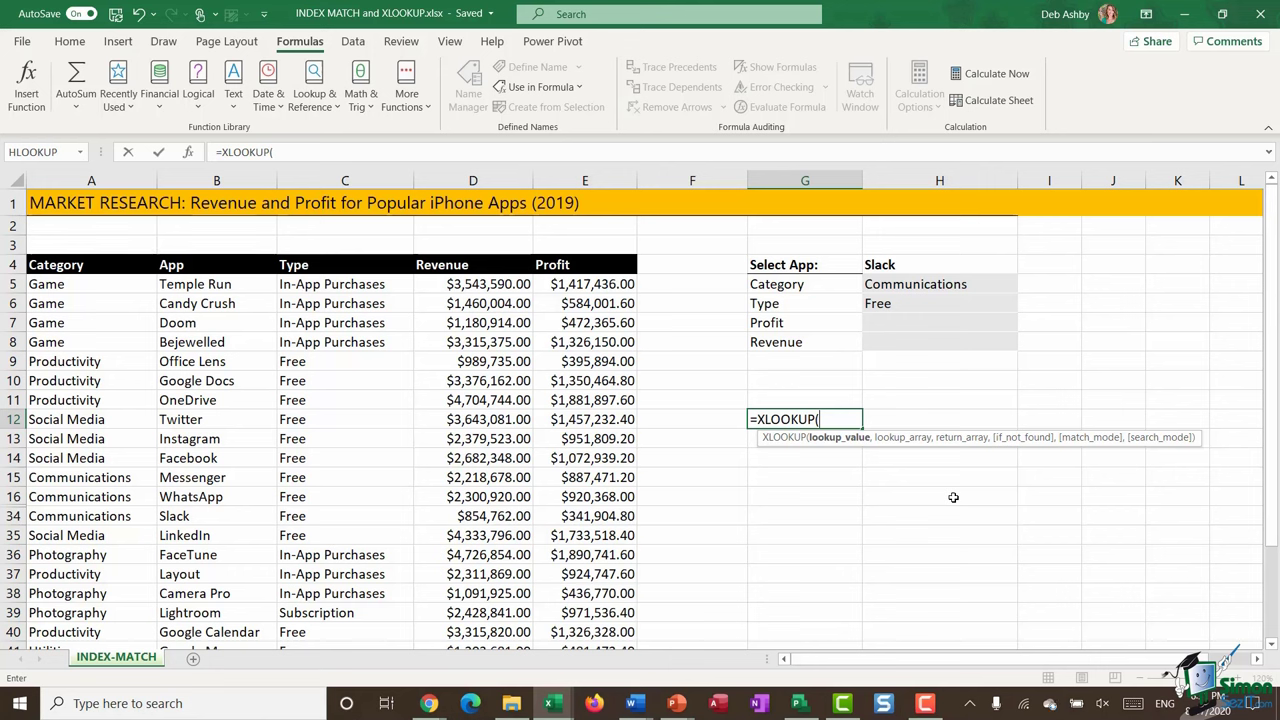
key("BackSpace")
key("Escape")
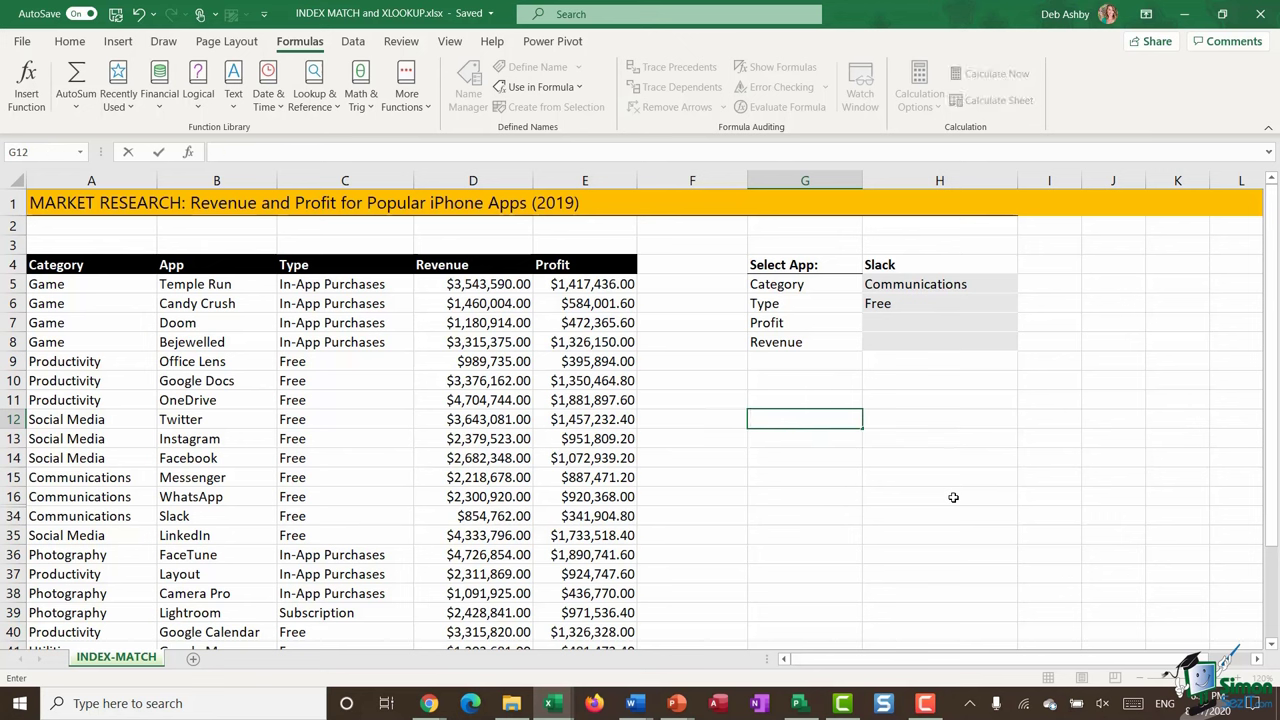
left_click(874, 482)
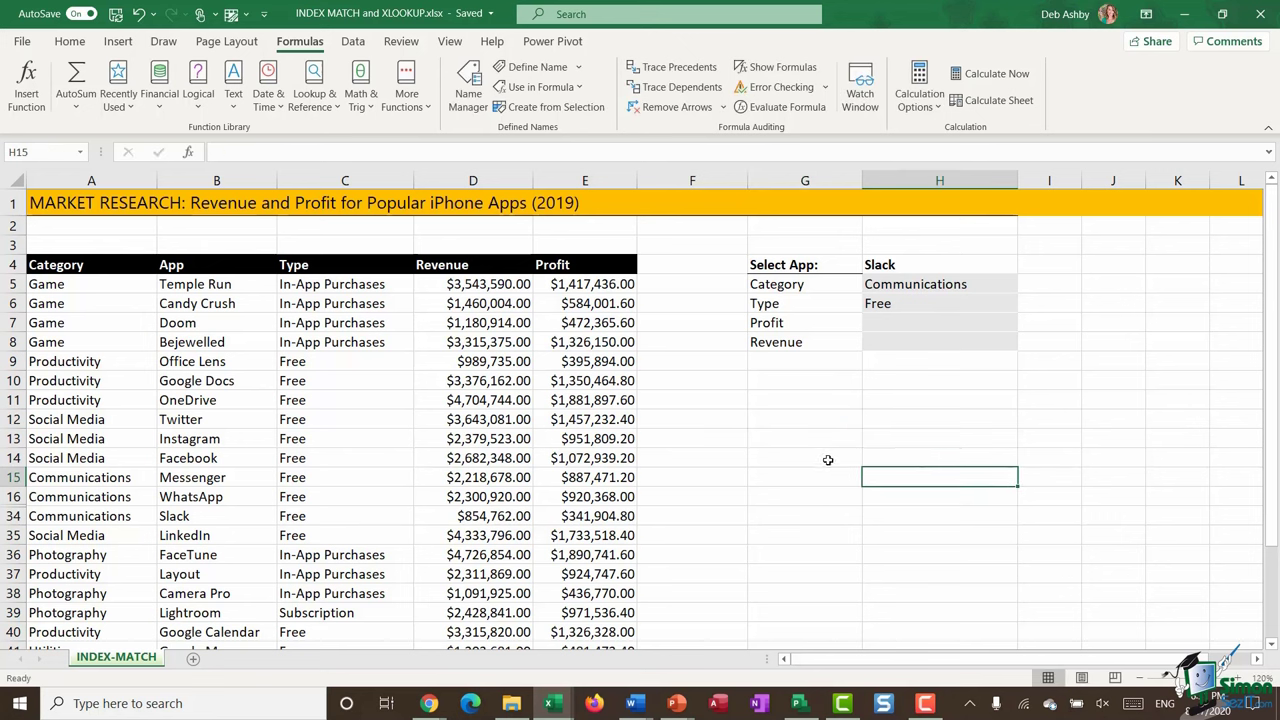
- Check the Lookup & Reference function list for XLOOKUP and its description without inserting it
left_click(335, 108)
scroll(417, 408, "down", 3)
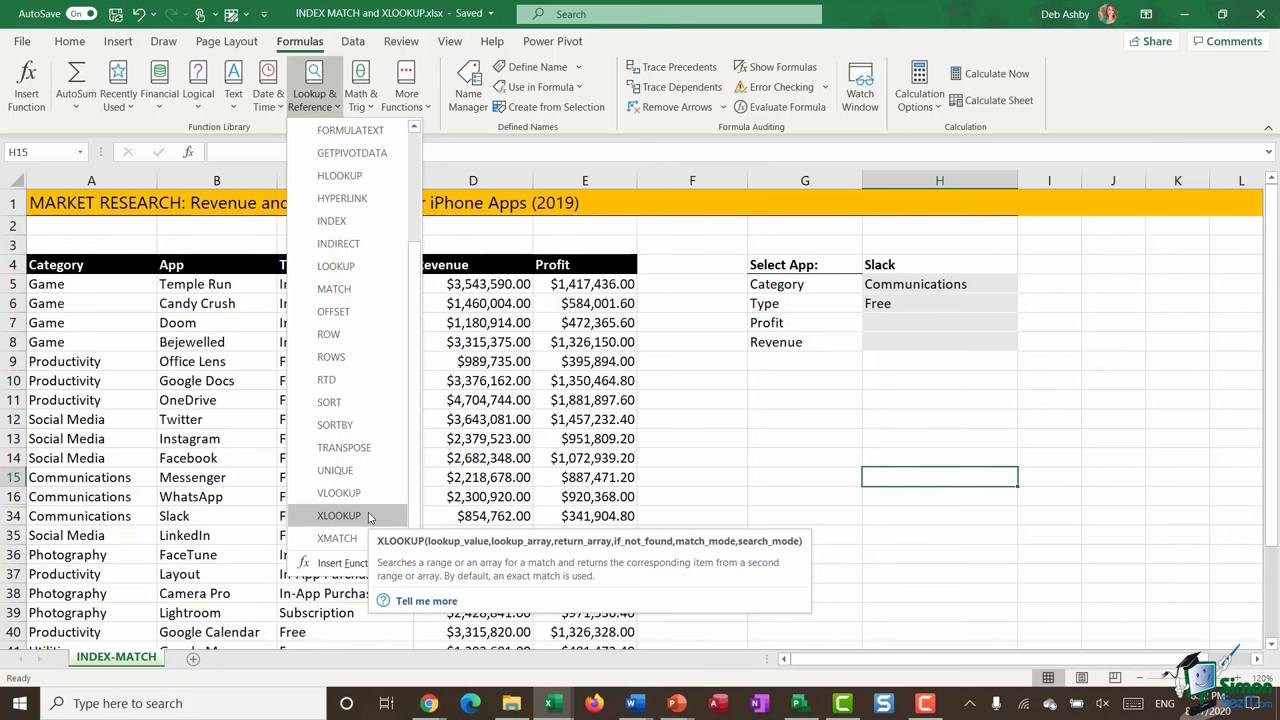
left_click(848, 410)
left_click(835, 407)
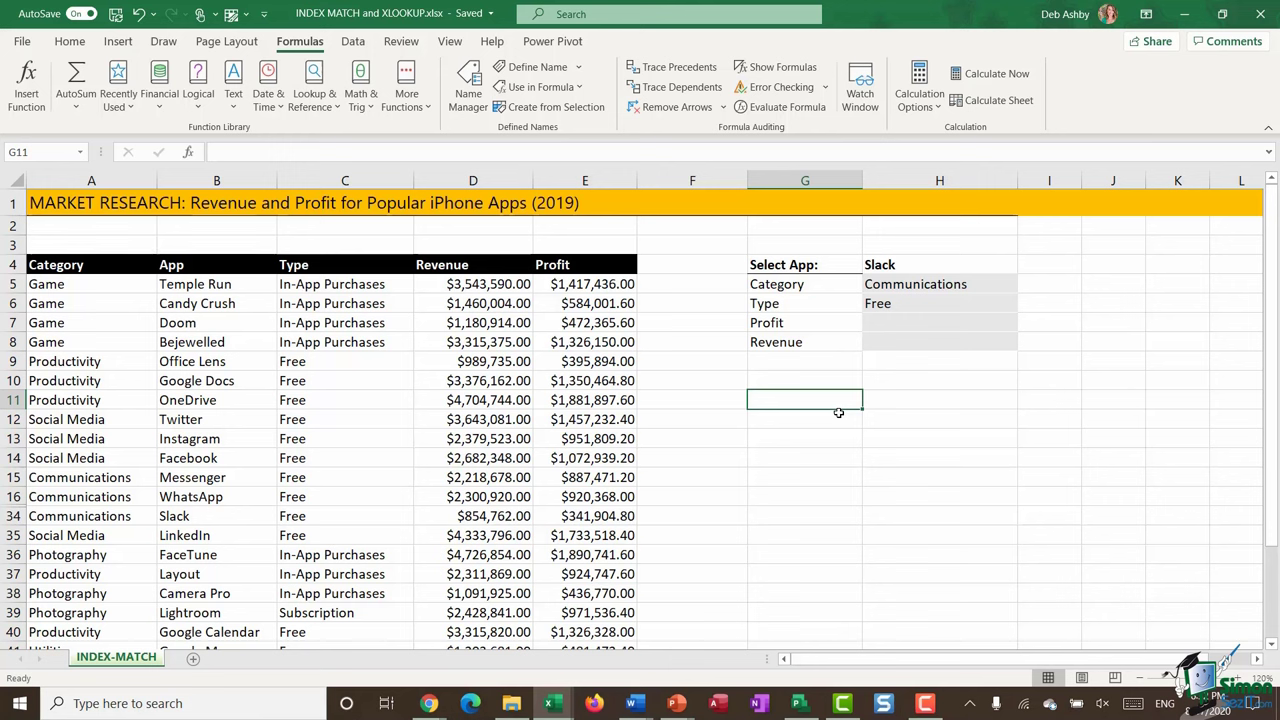
- Start an XLOOKUP formula in H7 with H4 as the lookup value and the named range App as the lookup array
left_click(886, 326)
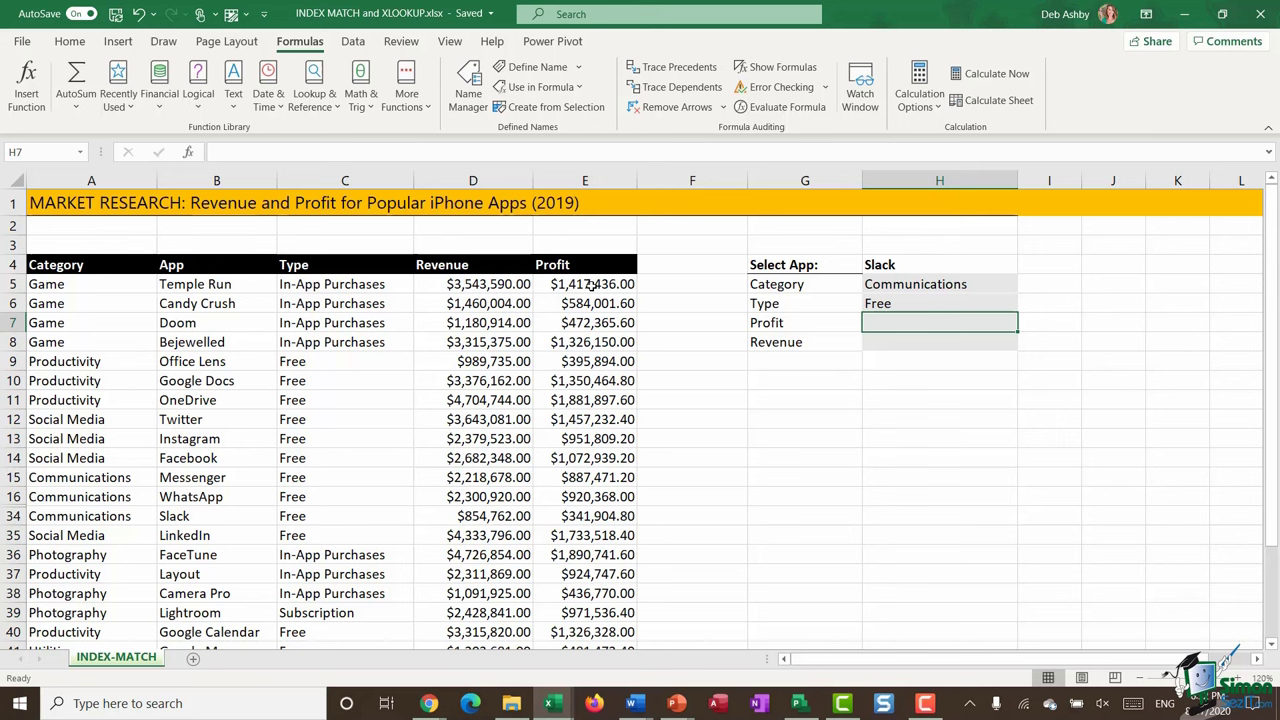
type("=X")
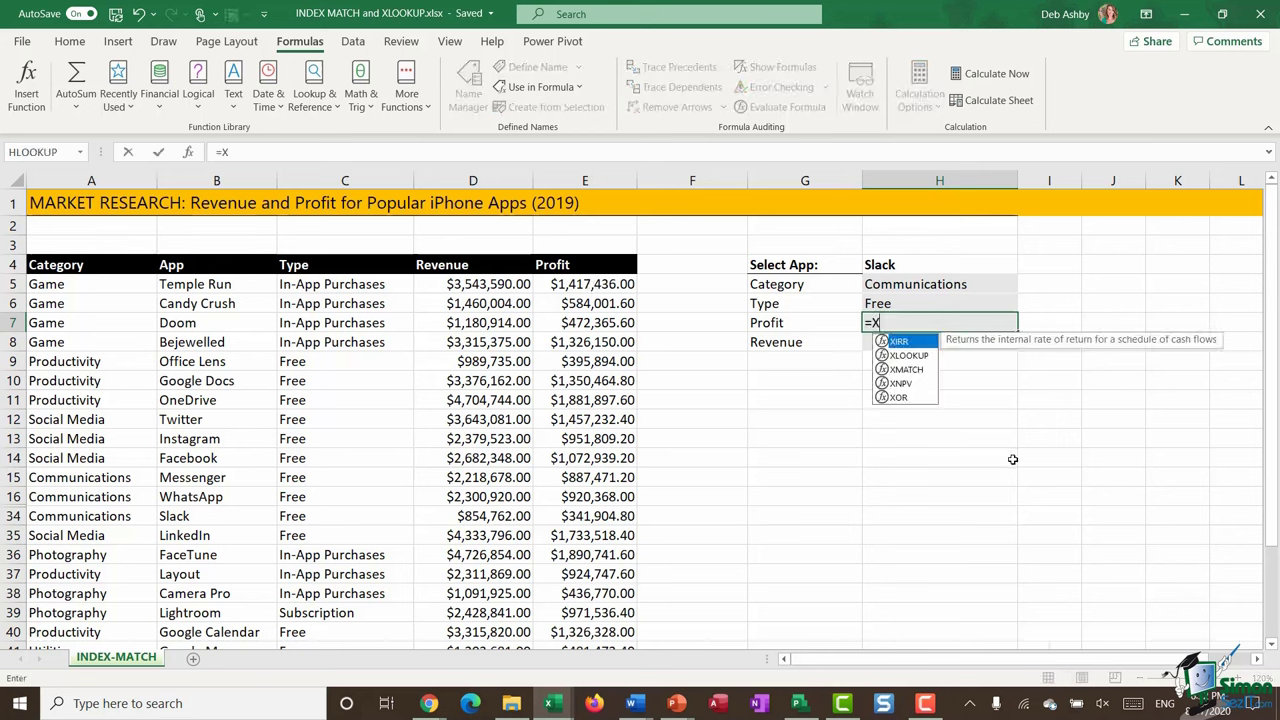
type("LOOKUP(")
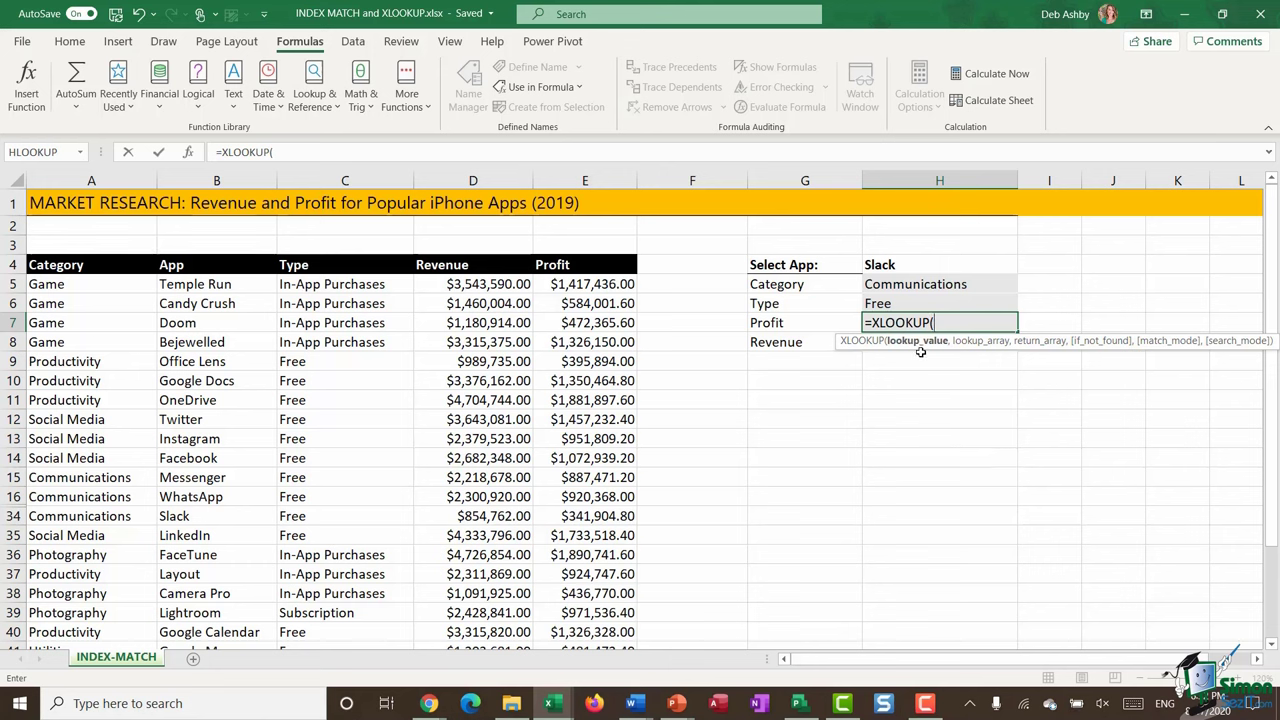
left_click(927, 264)
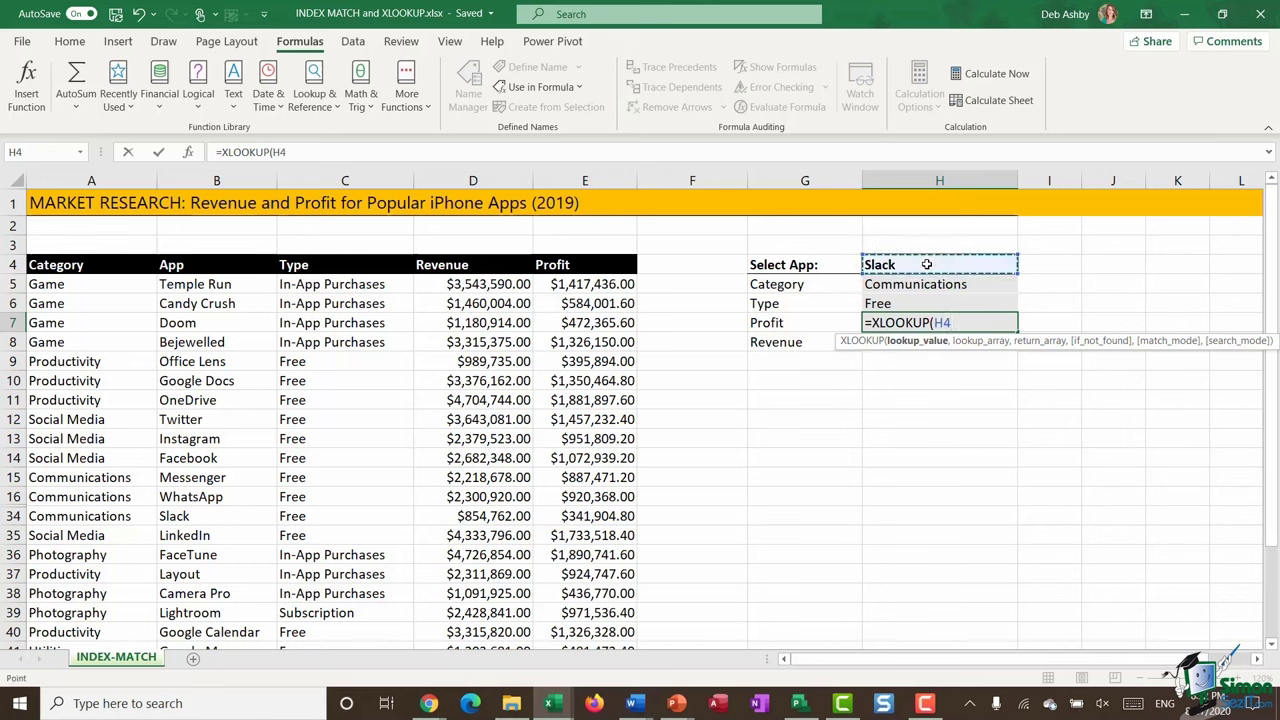
type(",")
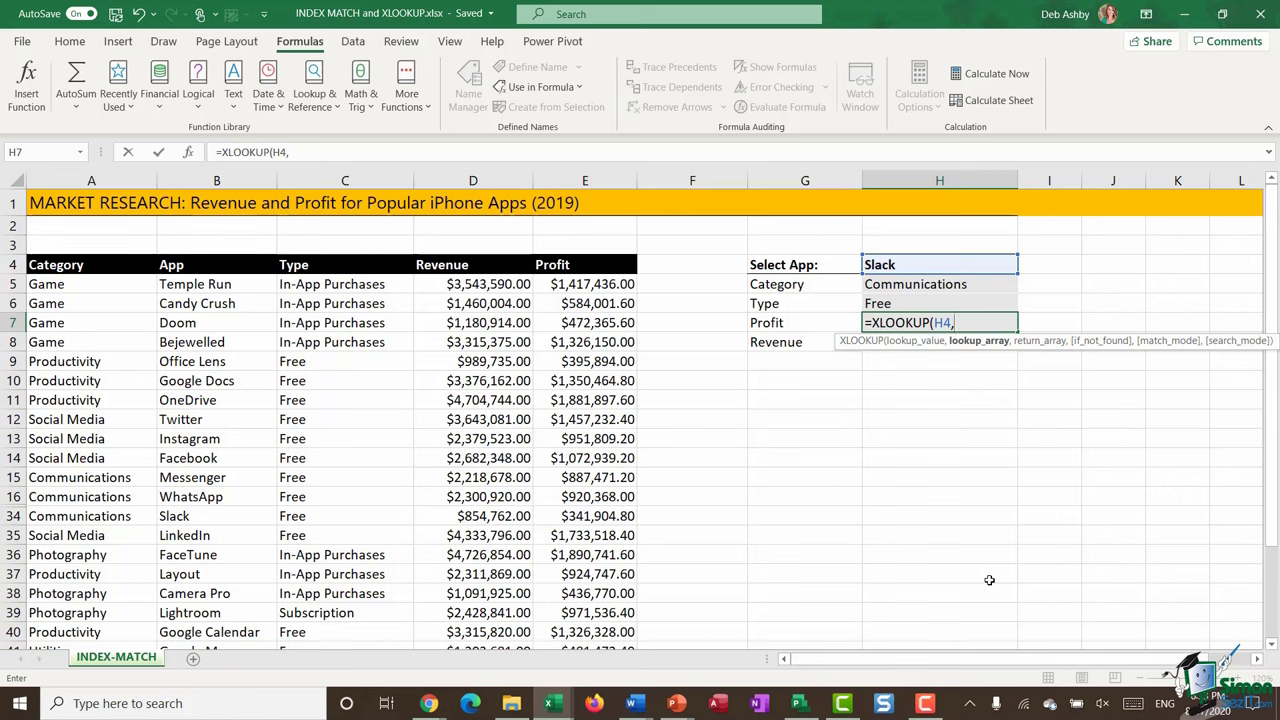
key("F3")
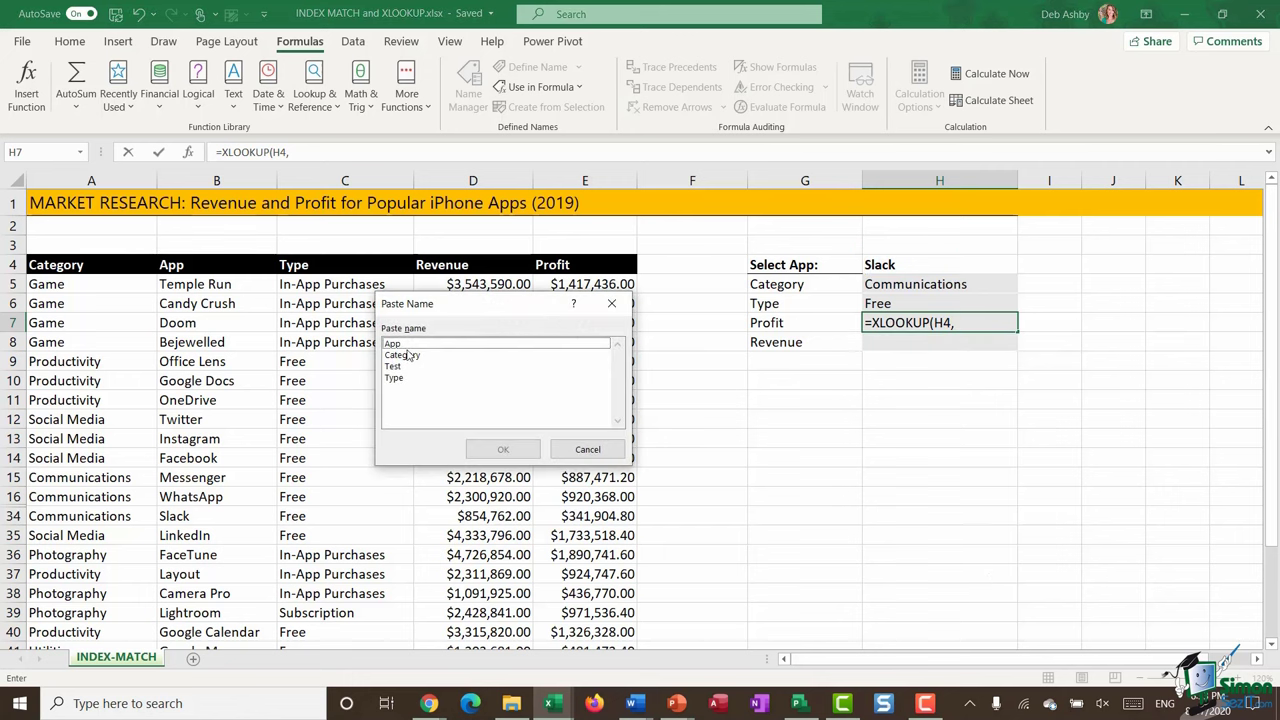
double_click(395, 344)
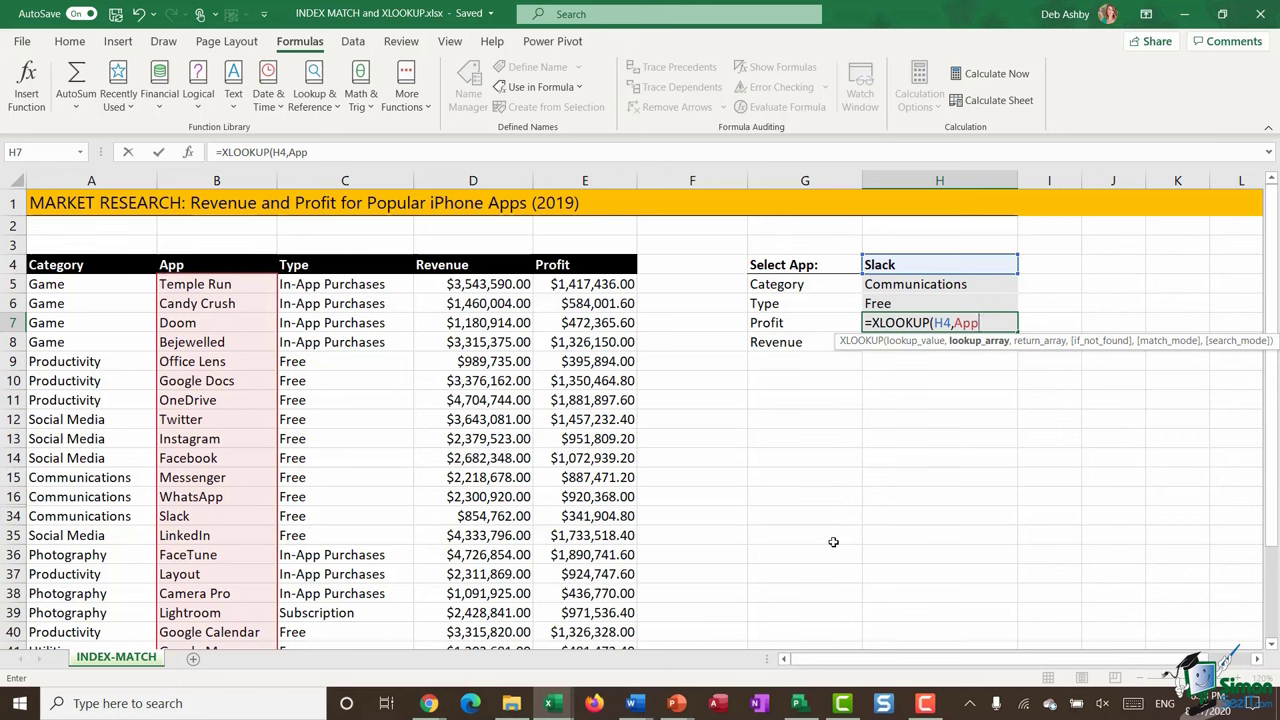
type(",")
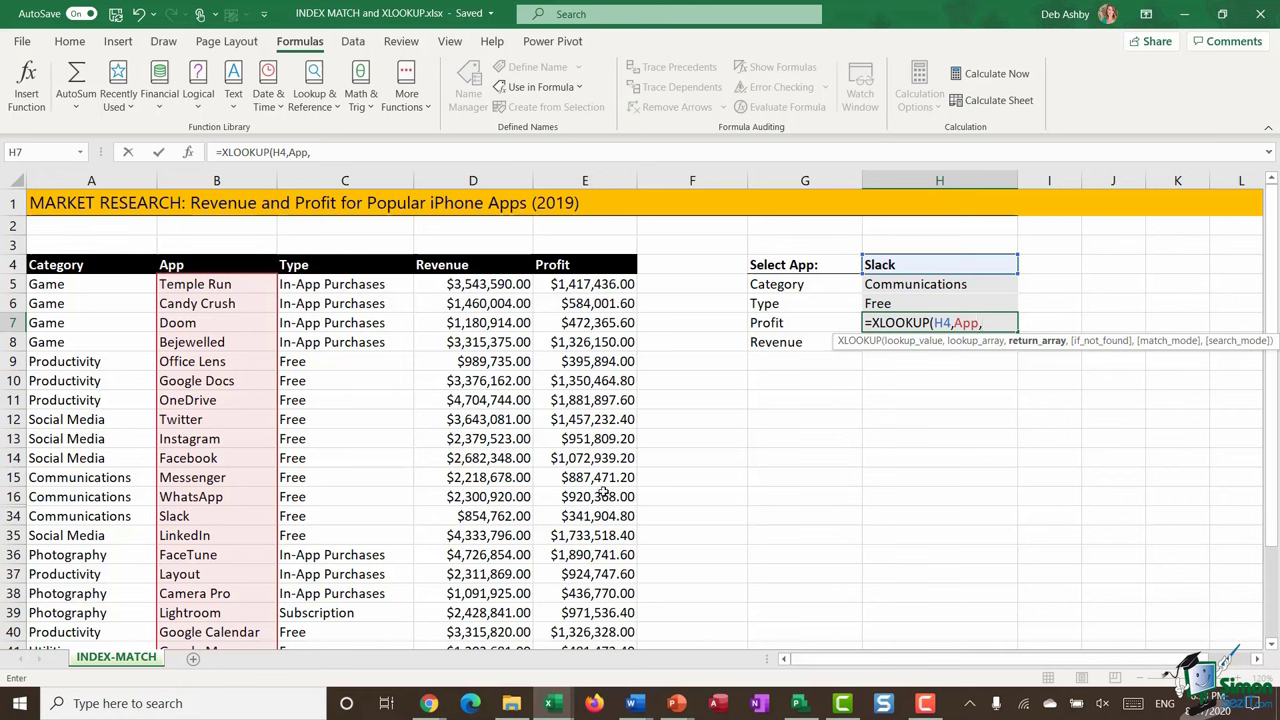
- Complete H7's XLOOKUP with E5:E50 as the return array and compare the result with Slack's row in the table
left_click(588, 285)
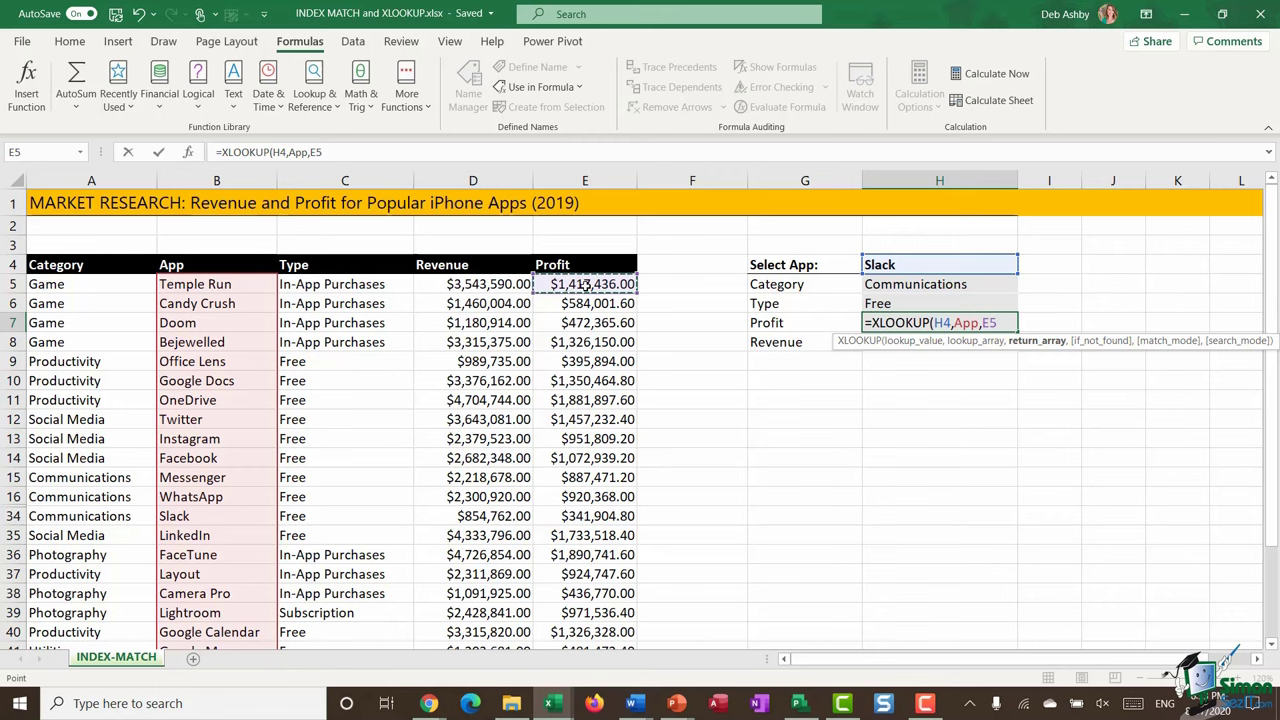
key("ctrl+shift+Down")
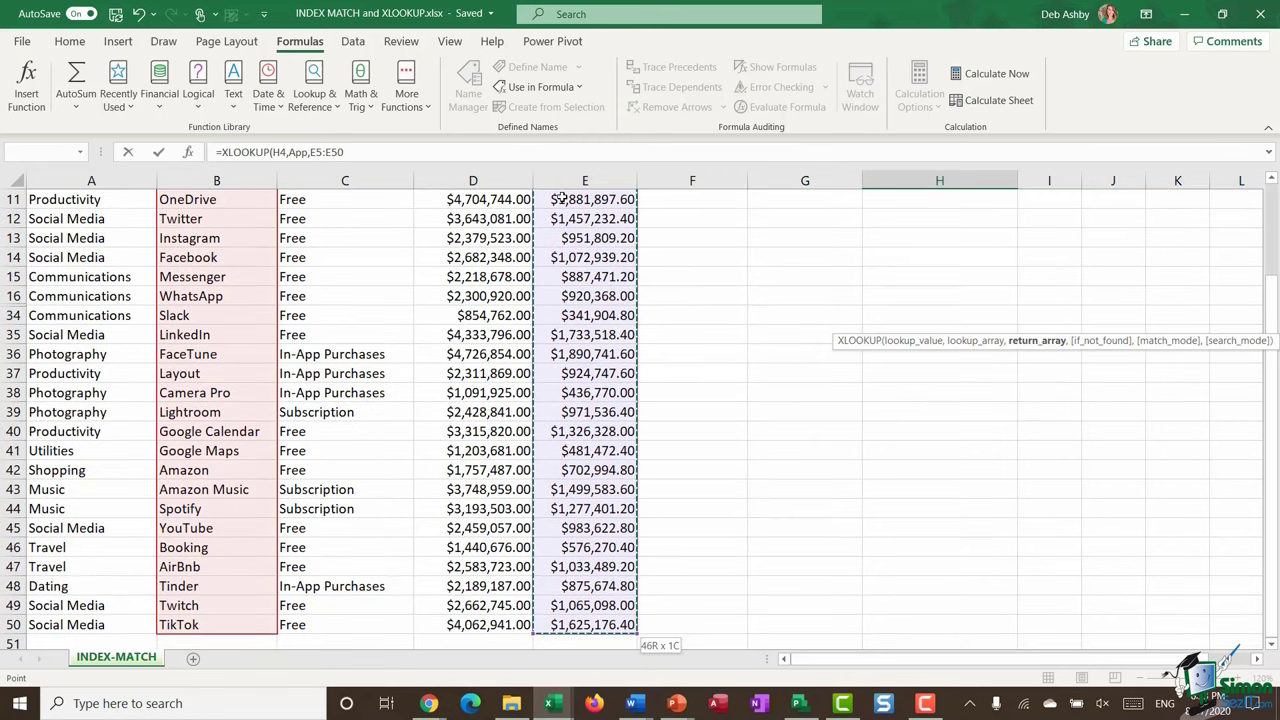
type(")")
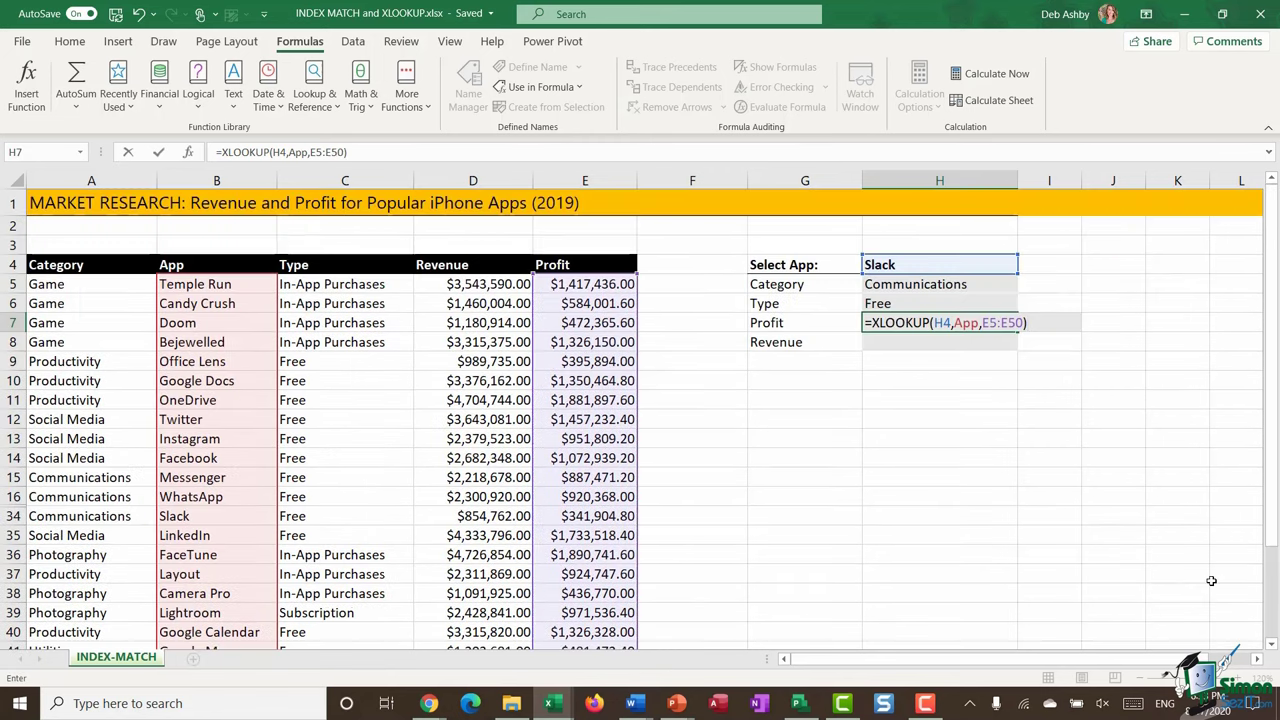
key("Return")
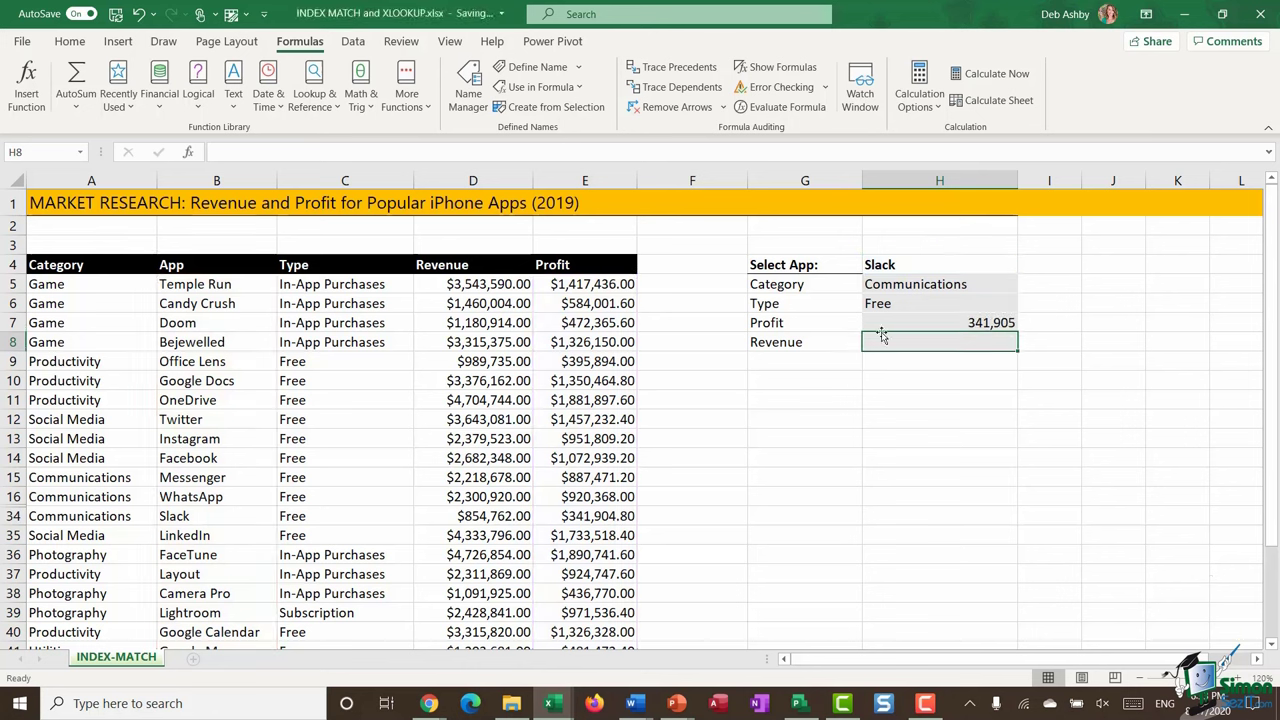
left_click(915, 326)
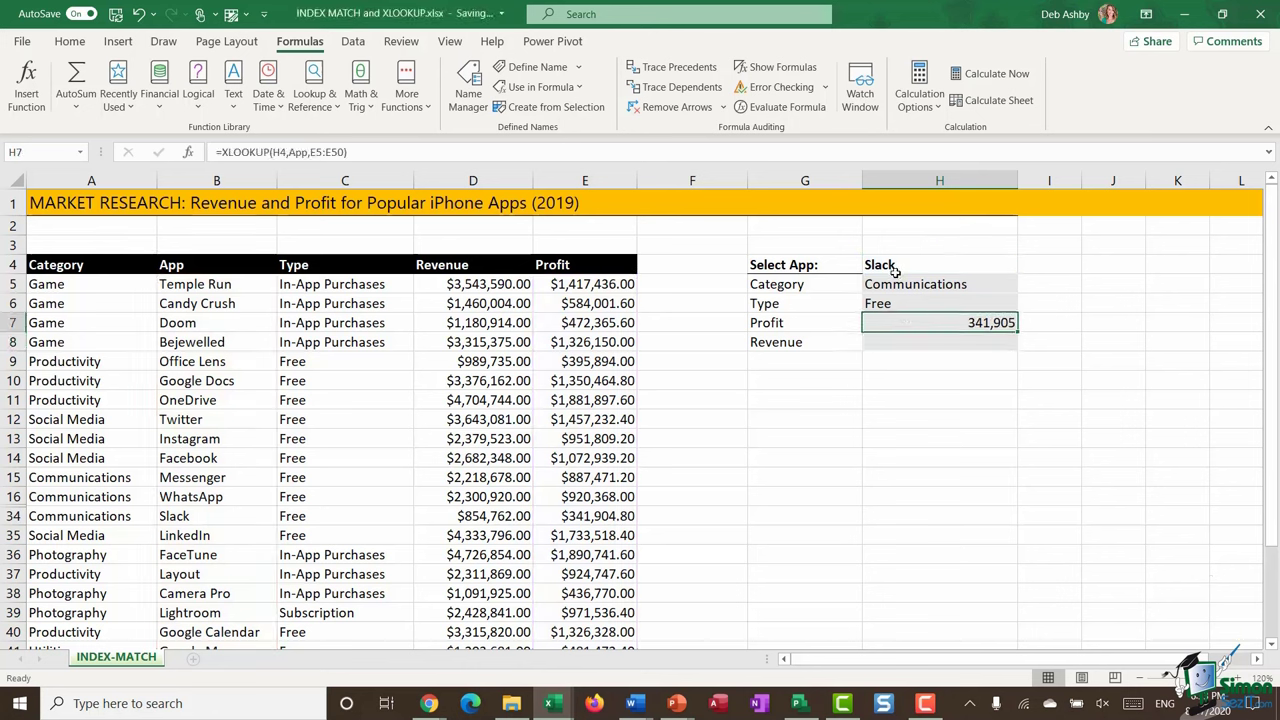
left_click(12, 516)
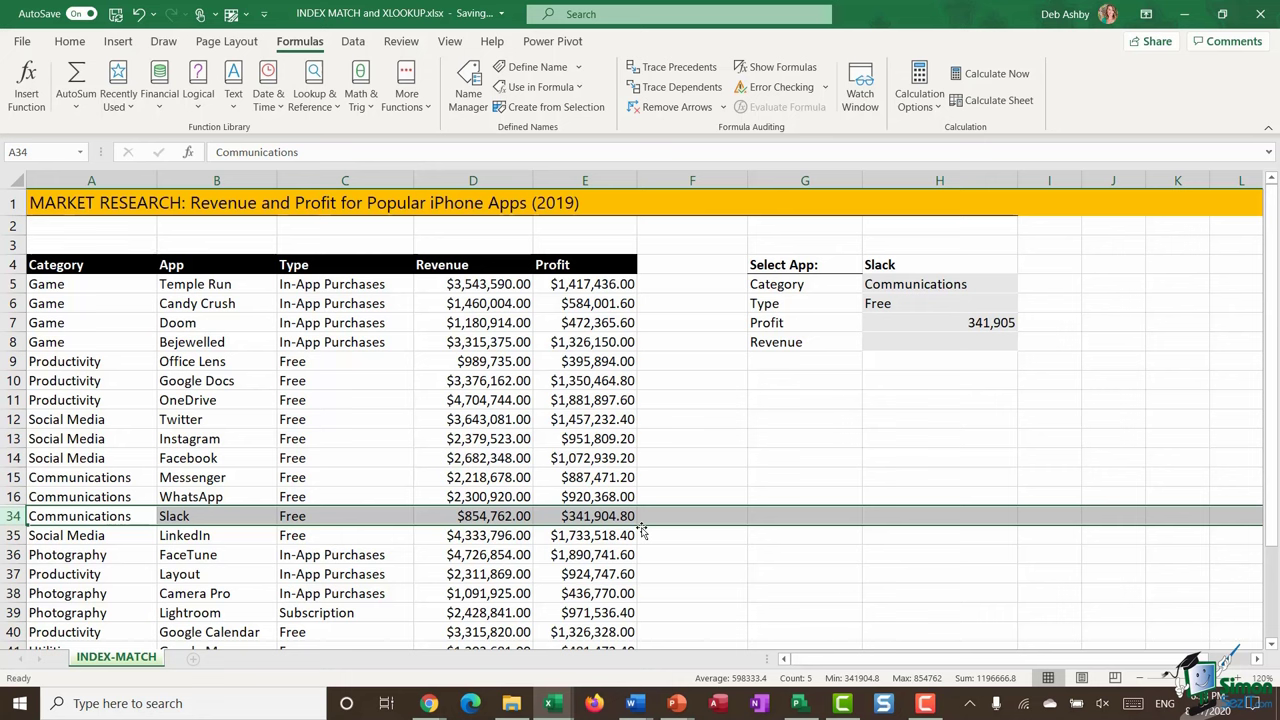
- Apply the Accounting number format with a dollar sign to the profit in H7
left_click(970, 325)
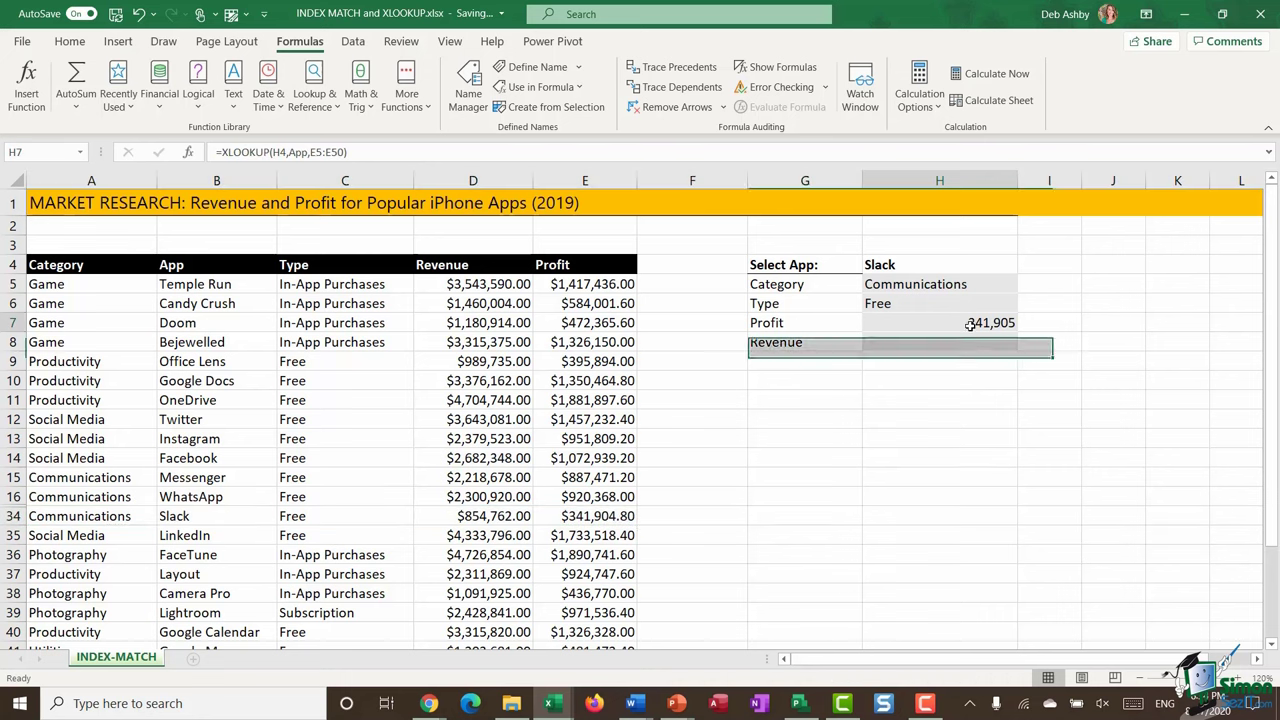
left_click(70, 41)
left_click(569, 101)
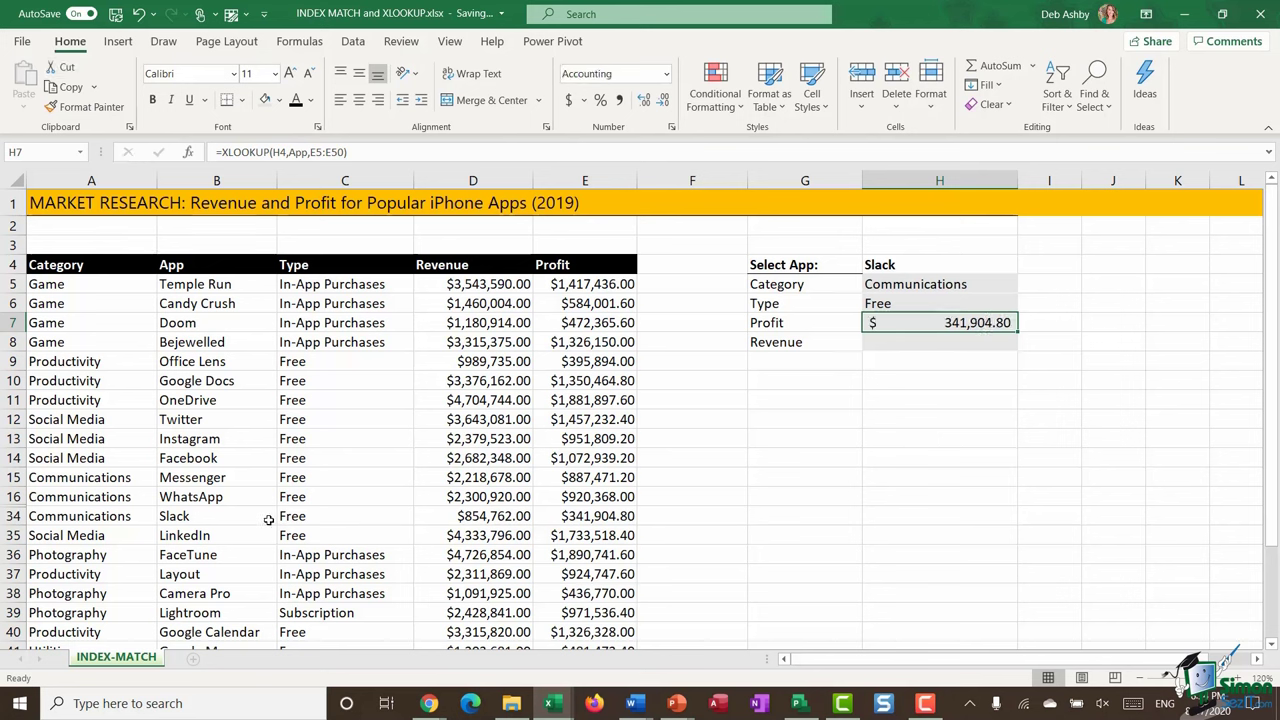
- Change the selected app in H4 to Twitter and compare the returned details with its table row
left_click(940, 265)
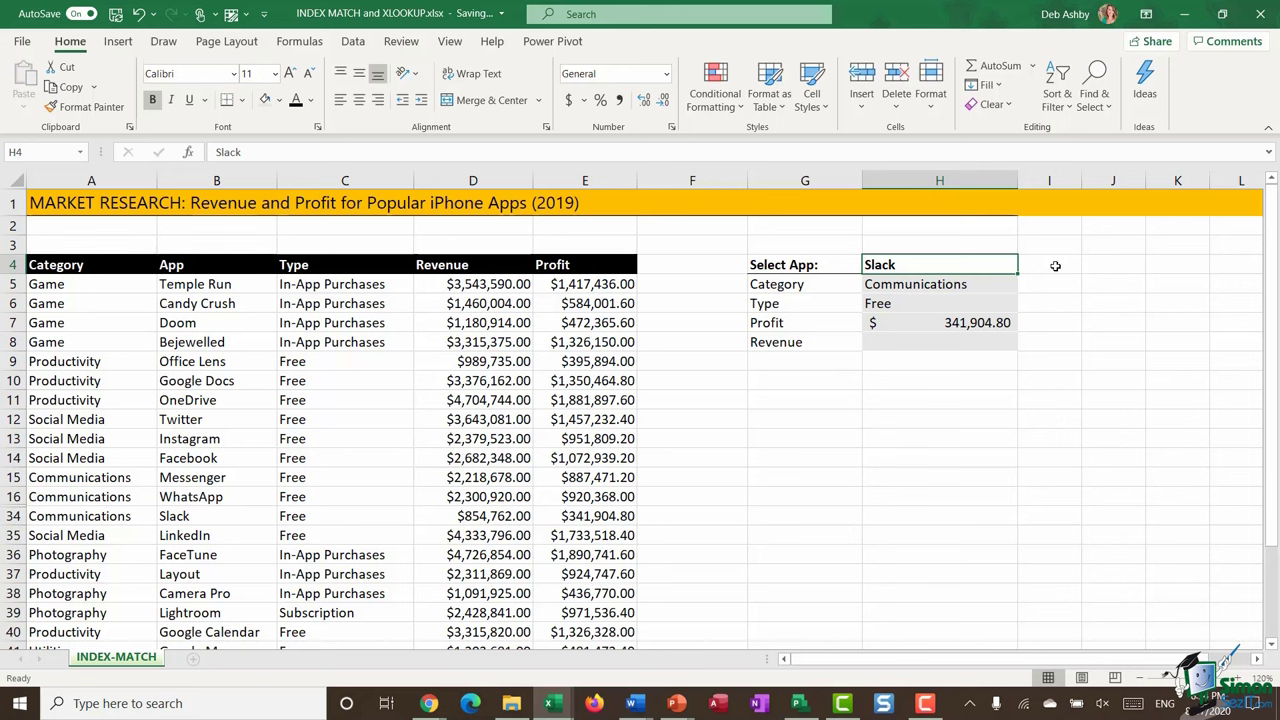
type("Twitter")
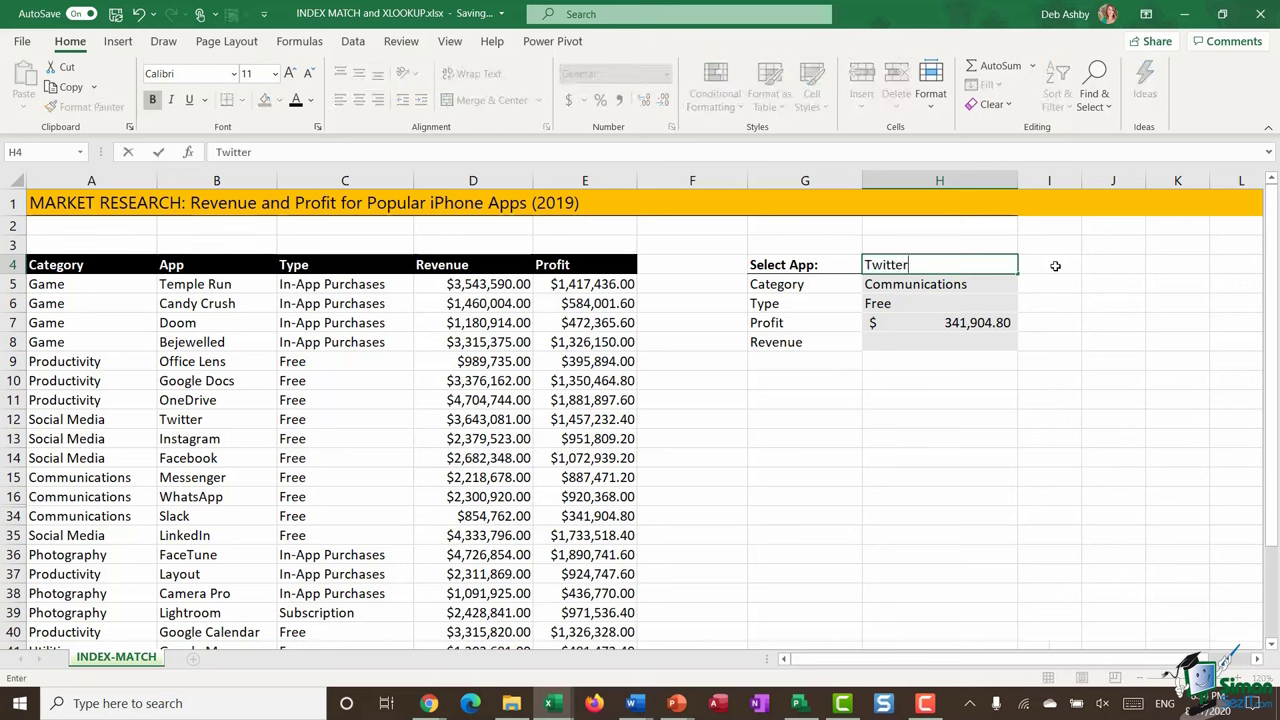
key("Return")
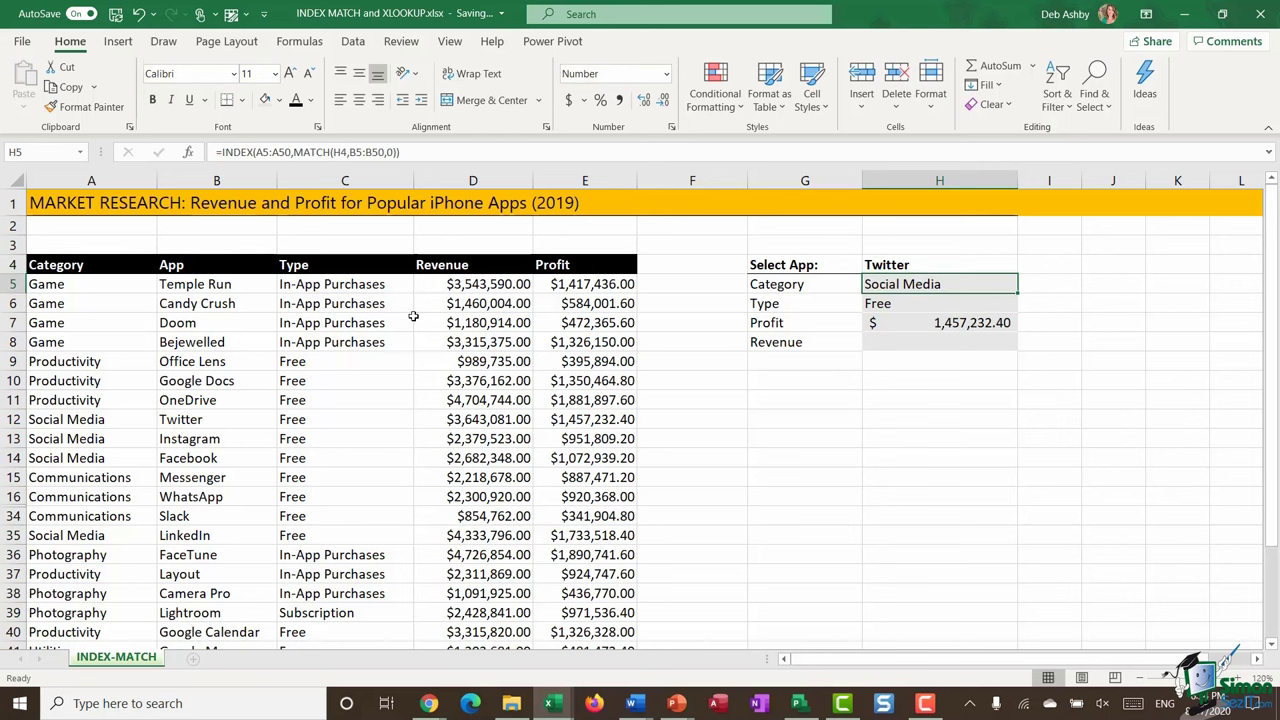
left_click(12, 420)
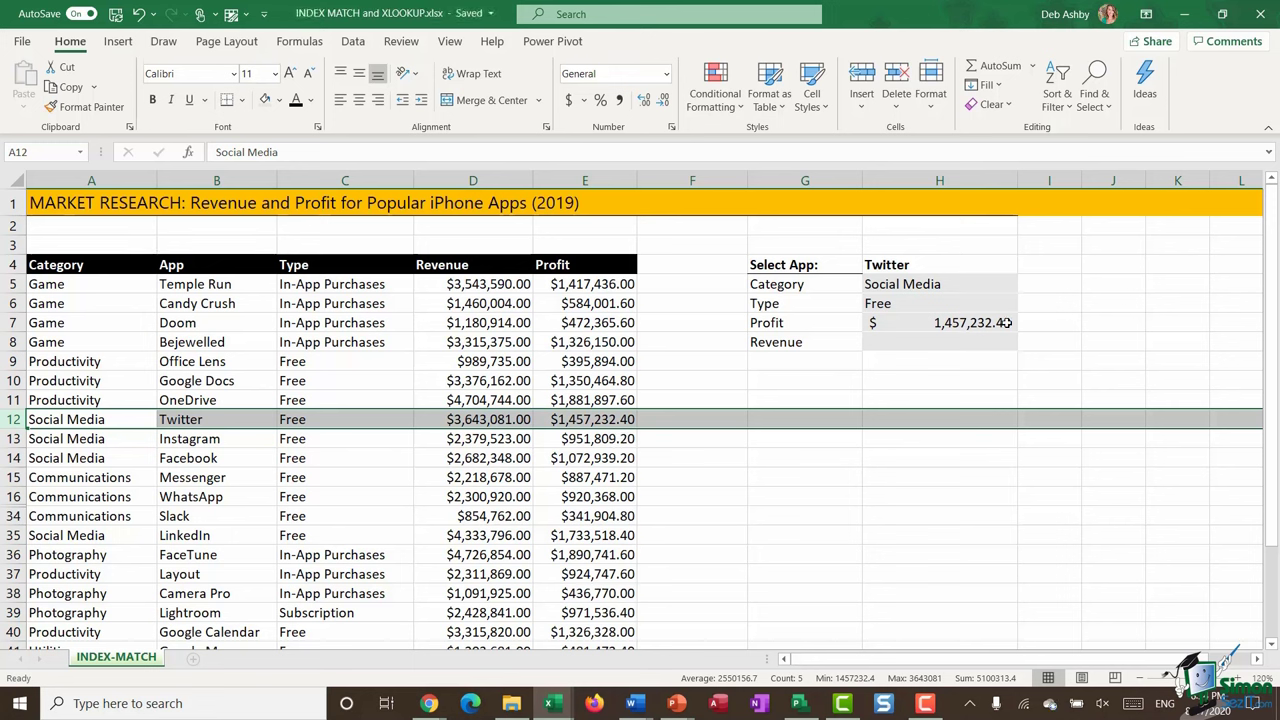
- Show the worksheet's formulas and compare H7's XLOOKUP with the INDEX and MATCH formulas in H5 and H6
left_click(980, 322)
left_click(299, 41)
left_click(777, 66)
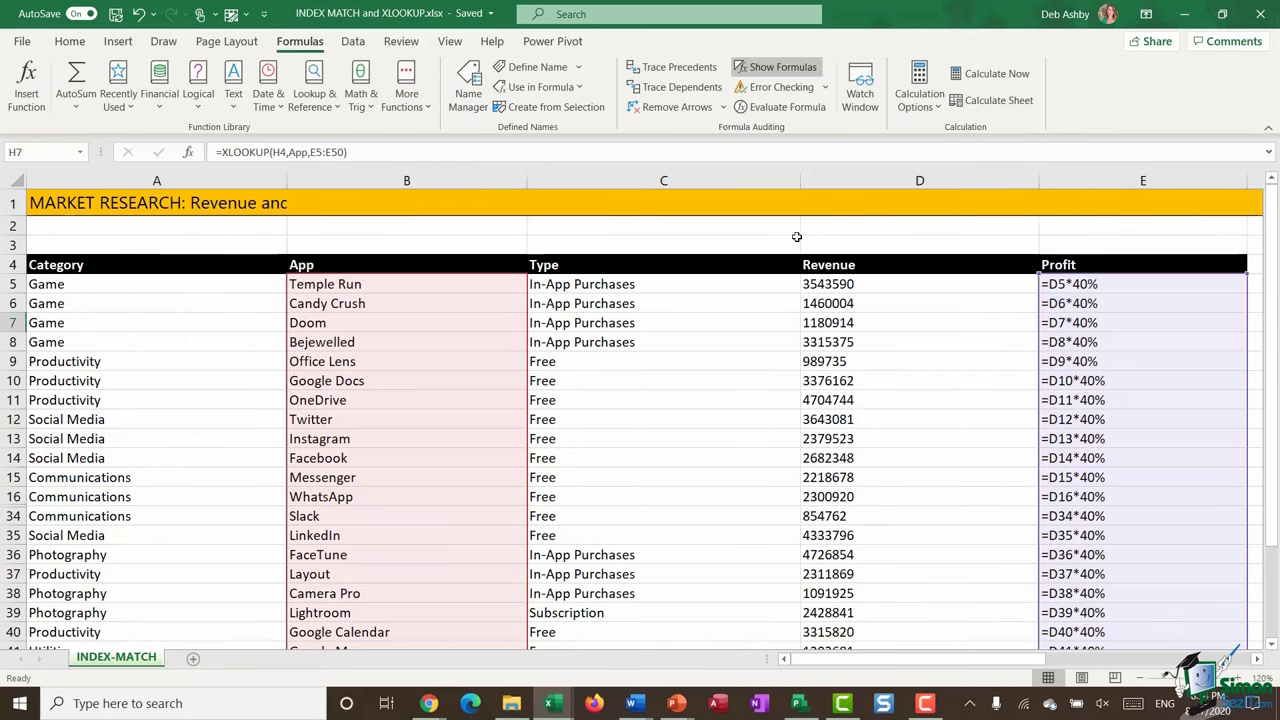
left_click_drag(961, 658, 1166, 658)
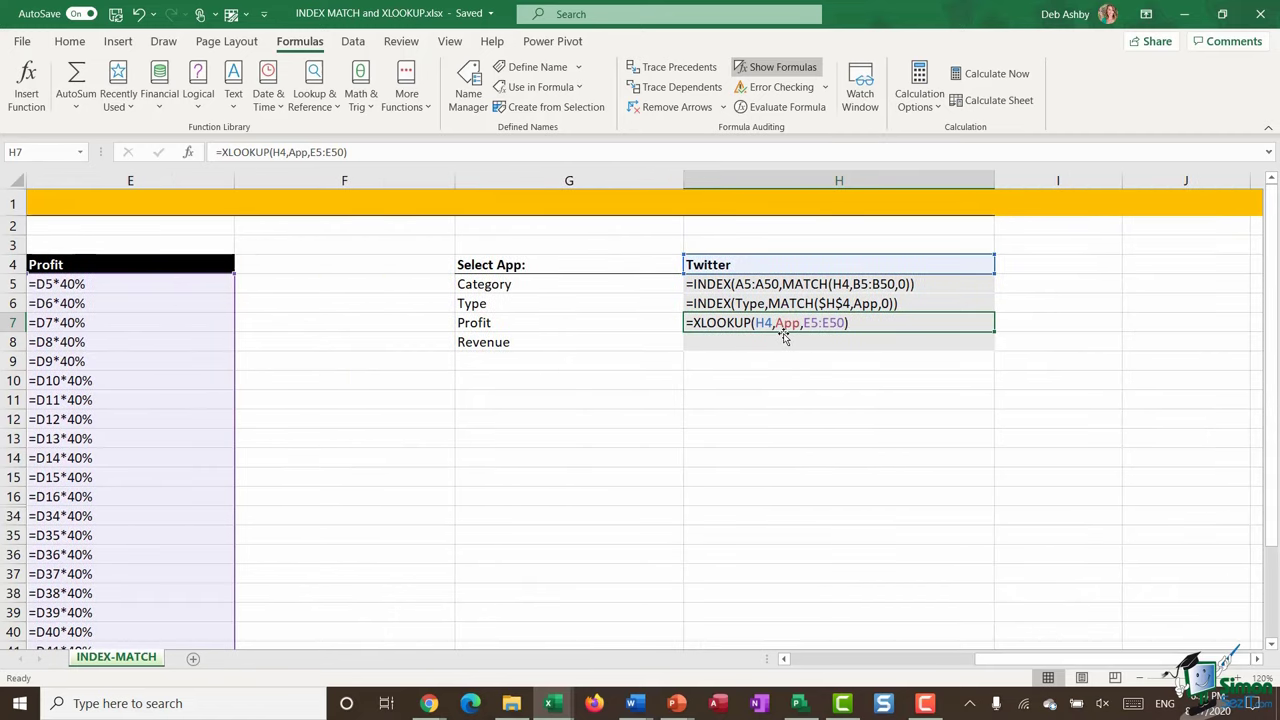
- Switch the worksheet back to showing values and start an XLOOKUP in H8 with H4 as lookup value and the named range App as lookup array
key("ctrl+grave")
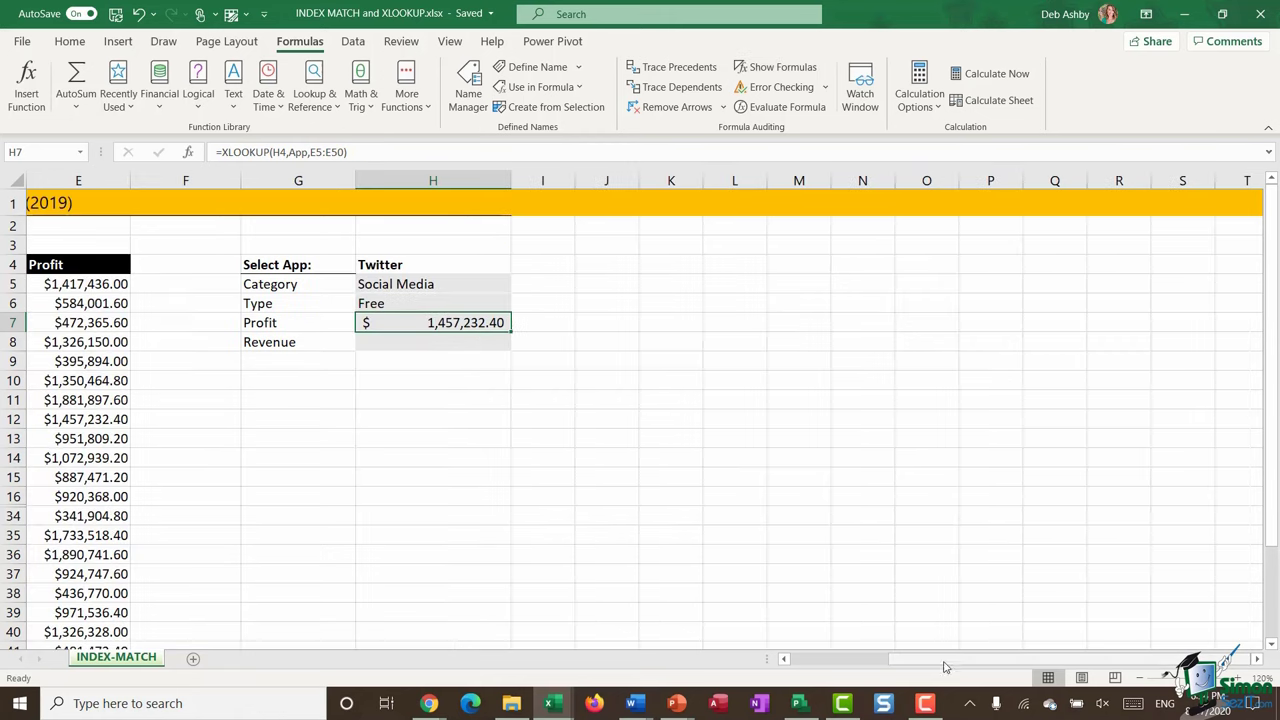
scroll(880, 360, "left", 5)
left_click(883, 345)
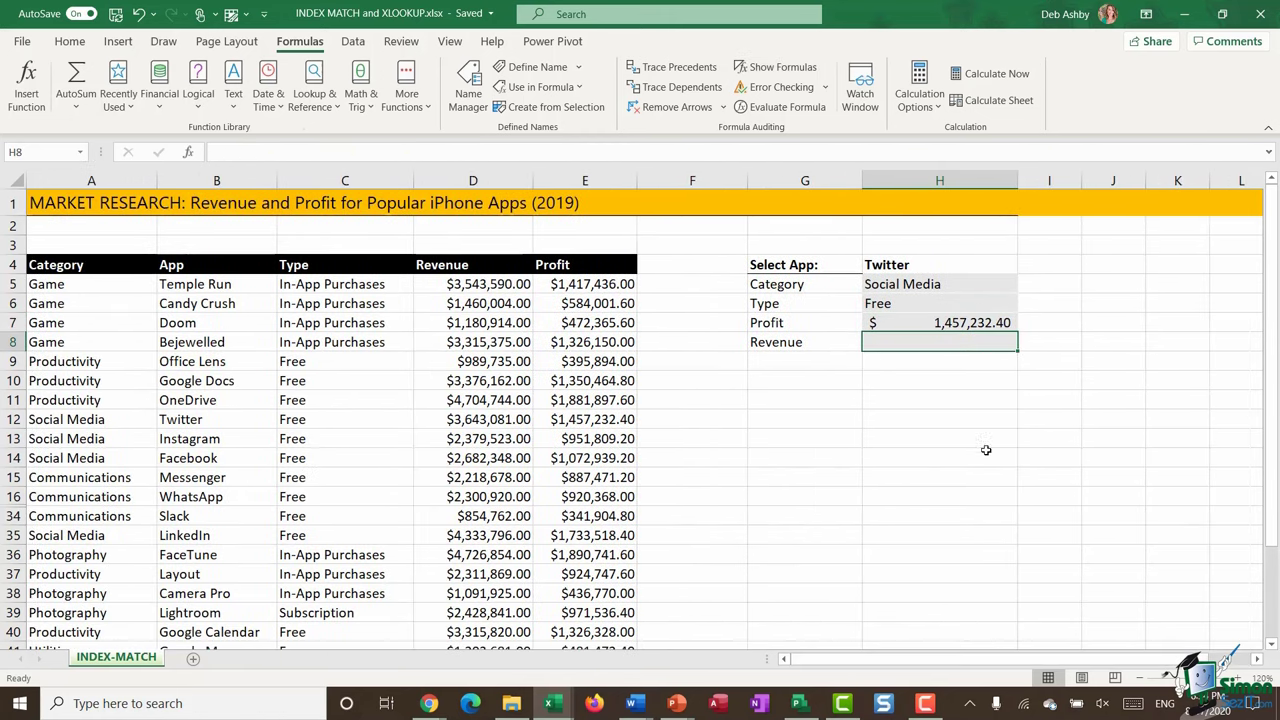
type("=XL")
type("OOKUP(")
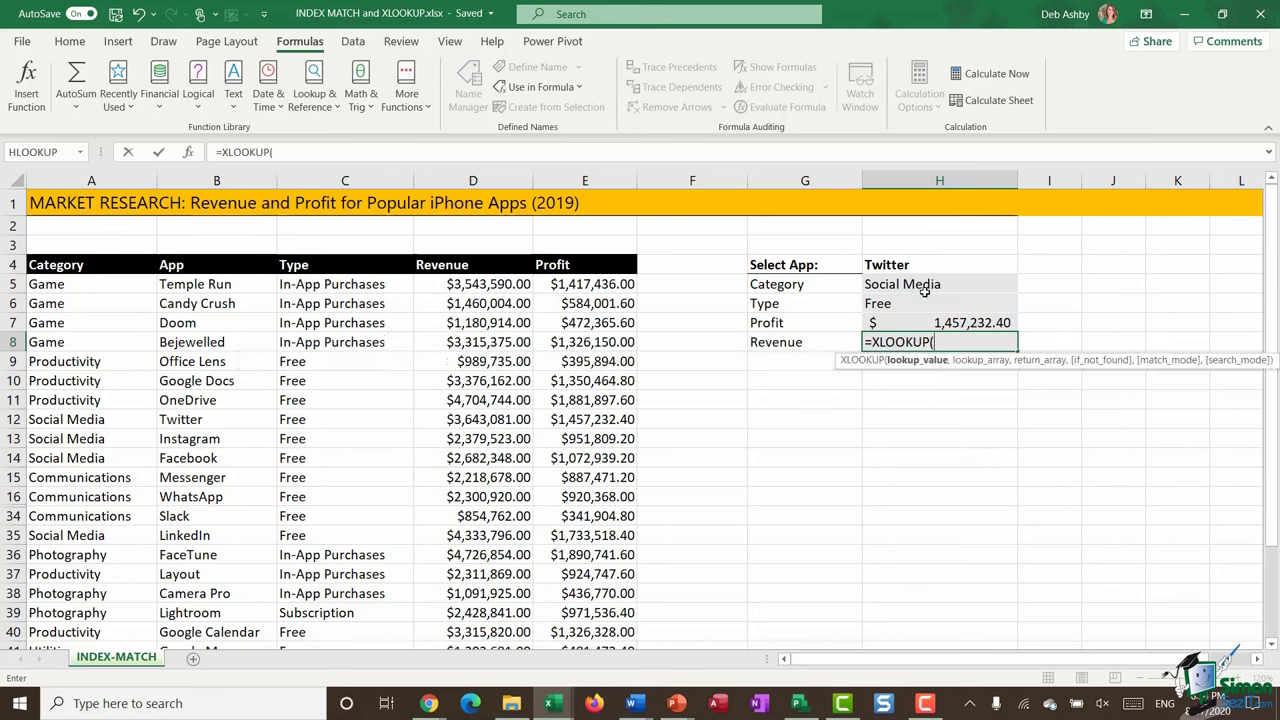
left_click(930, 263)
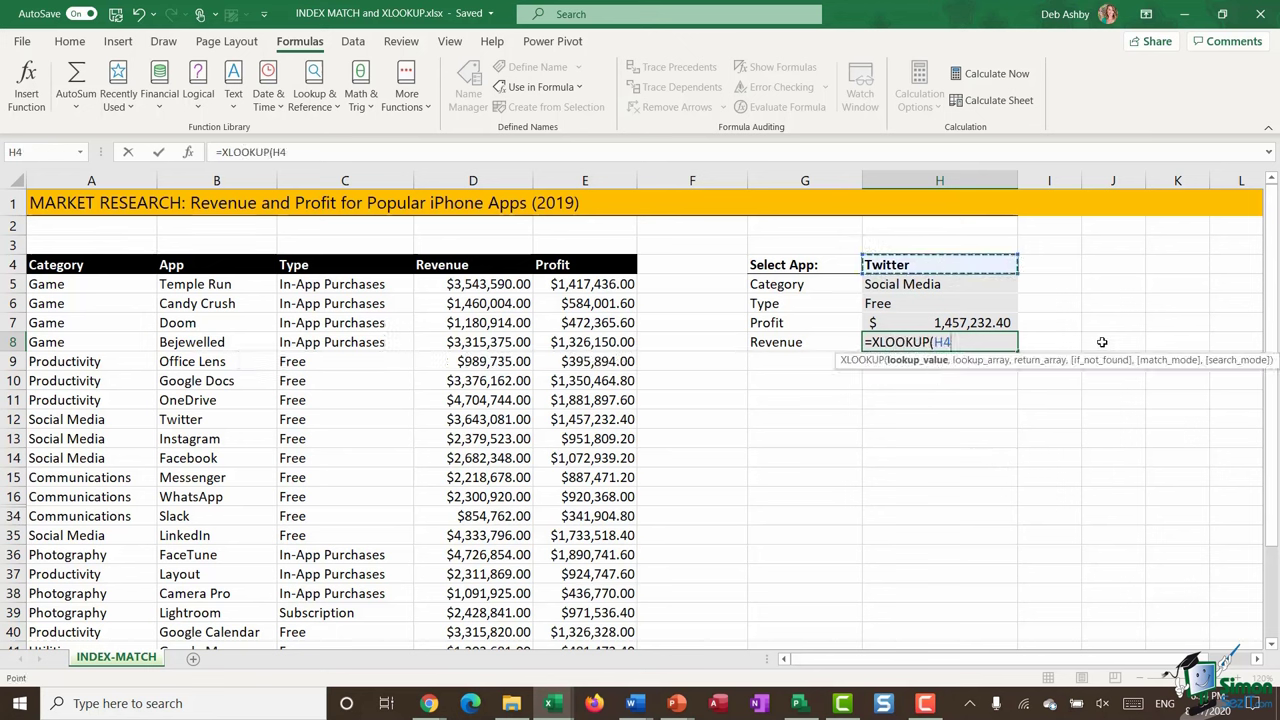
type(",")
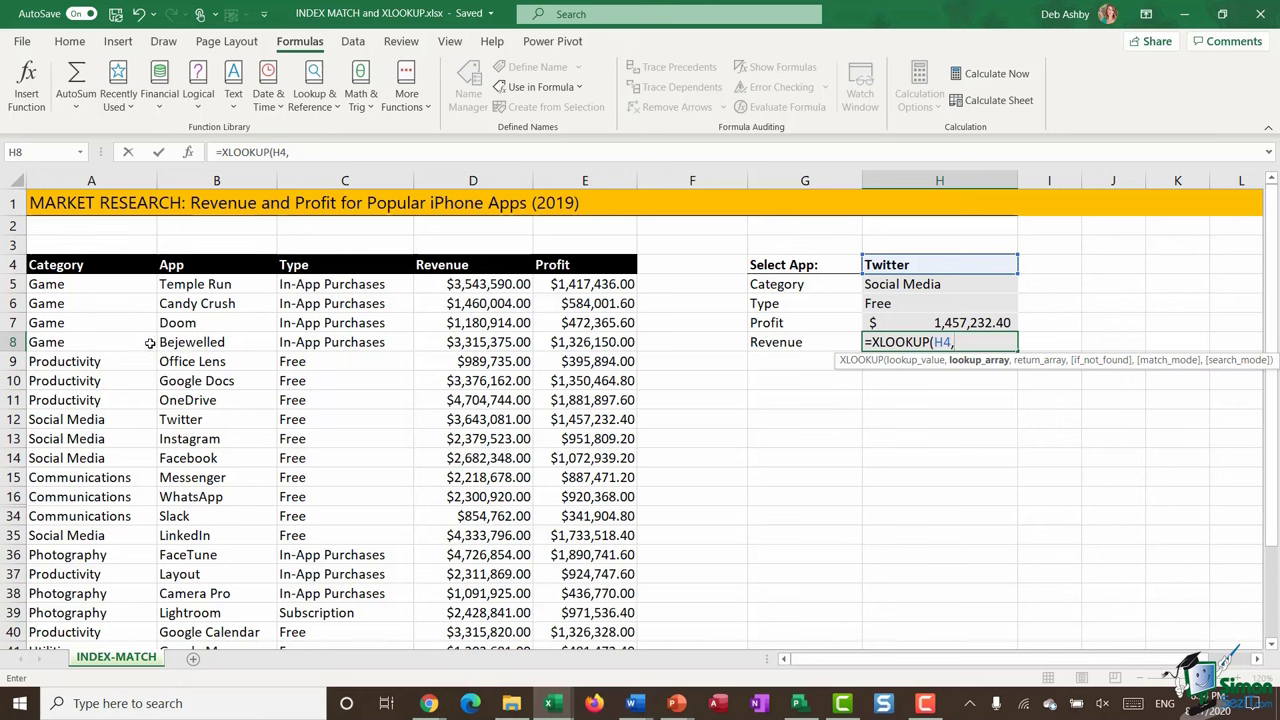
key("F3")
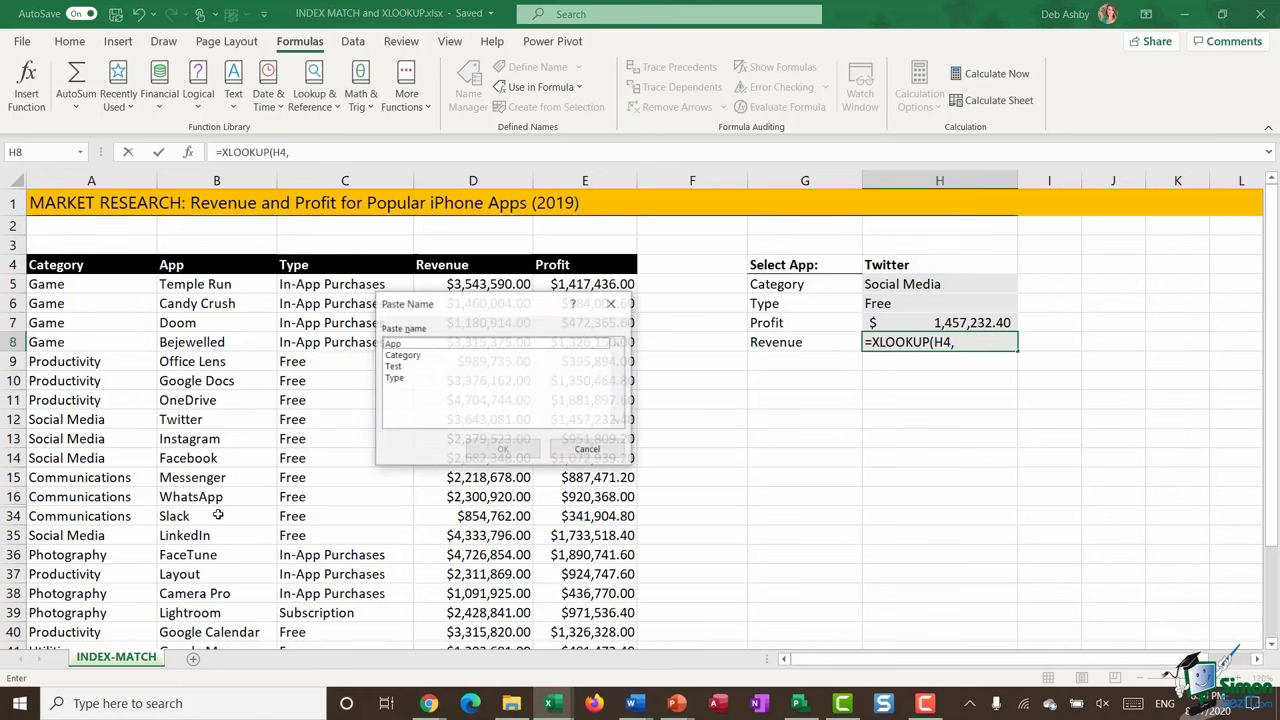
double_click(395, 344)
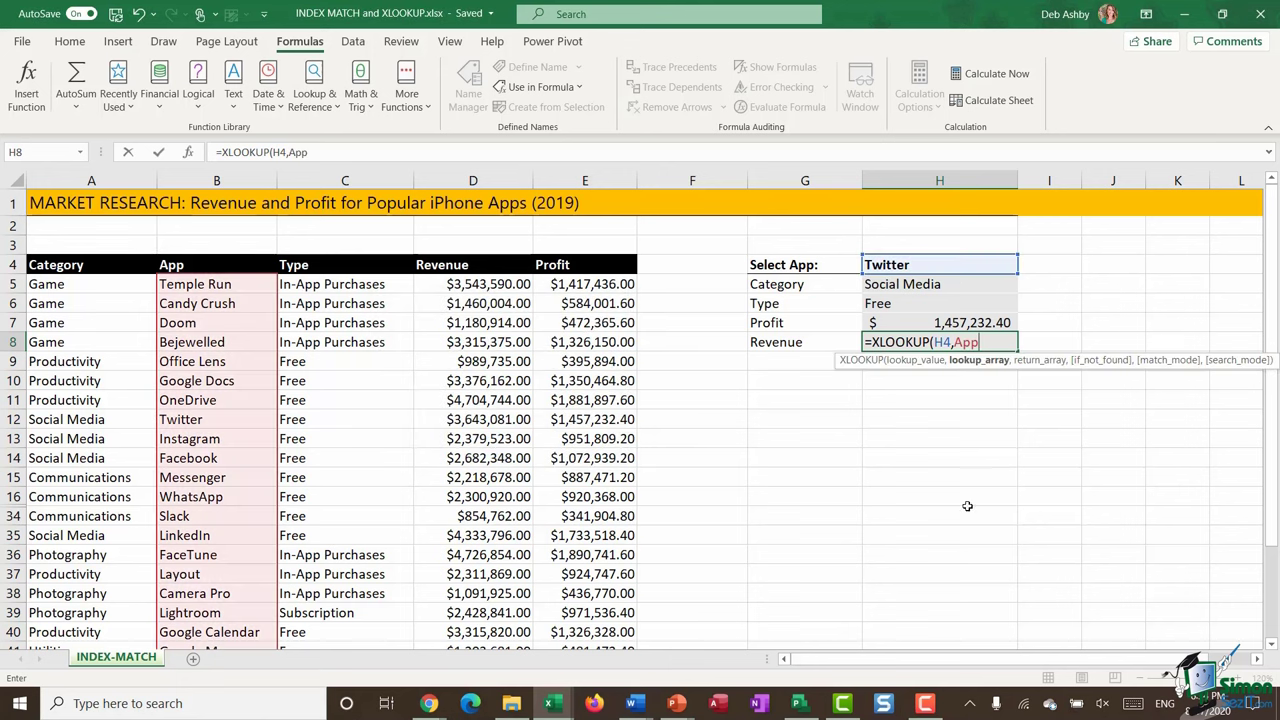
- Complete H8's XLOOKUP with the revenue range D5:D50 as the return array
type(",")
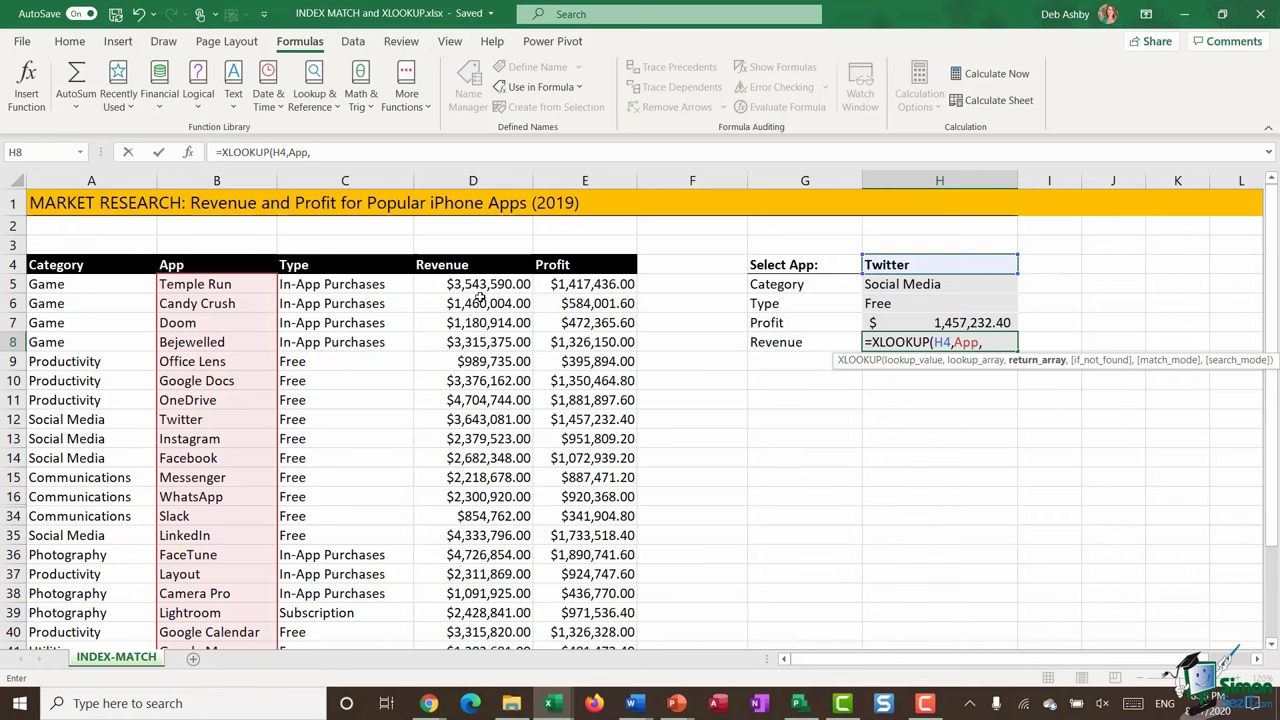
left_click(487, 284)
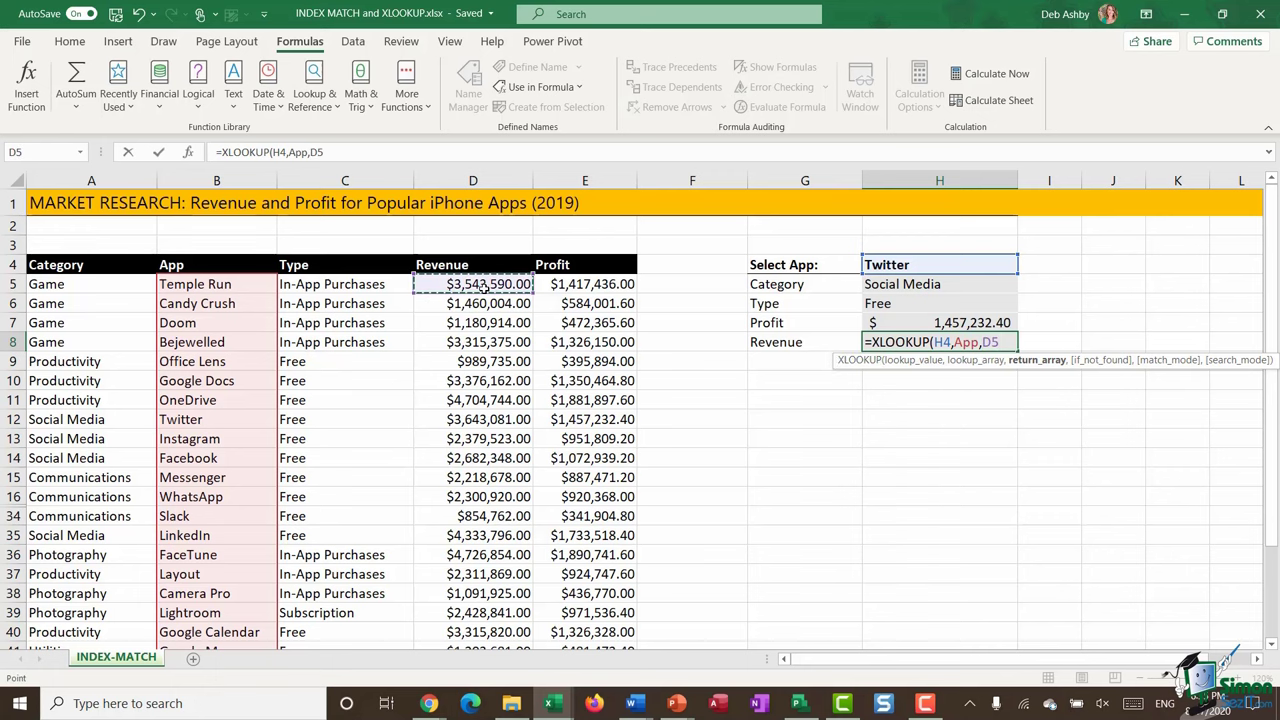
key("ctrl+shift+Down")
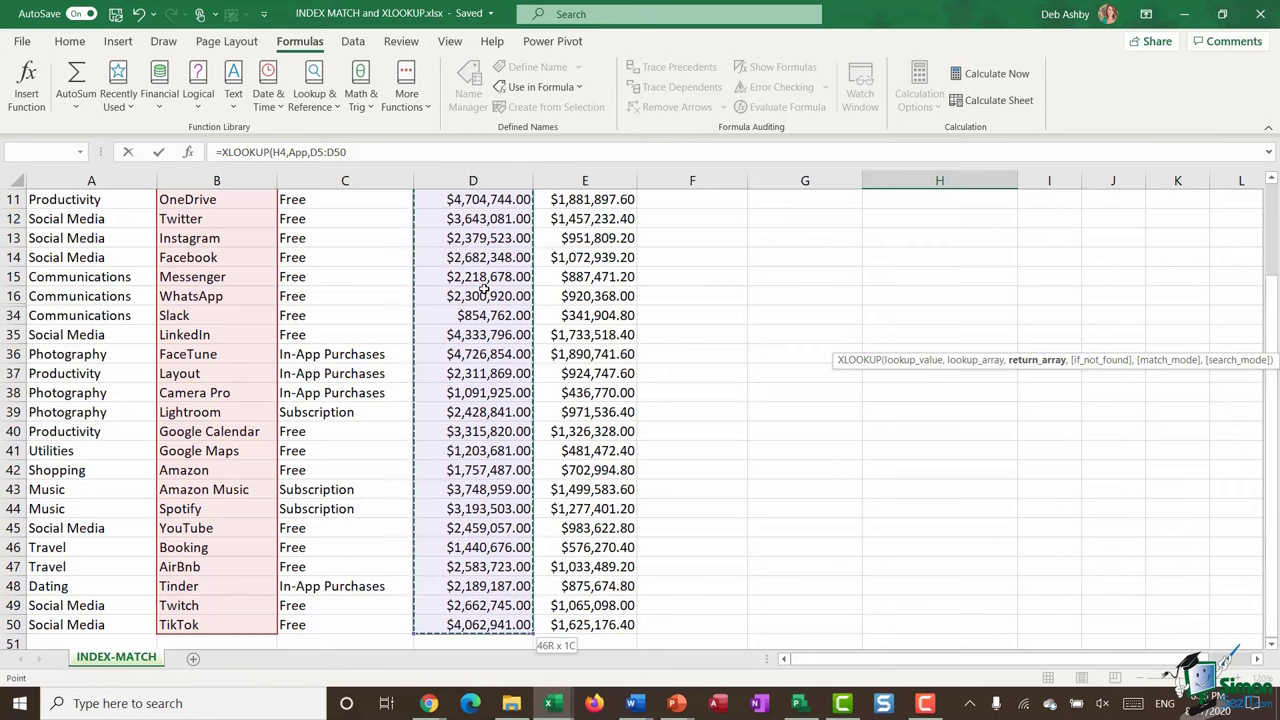
type(")")
key("Return")
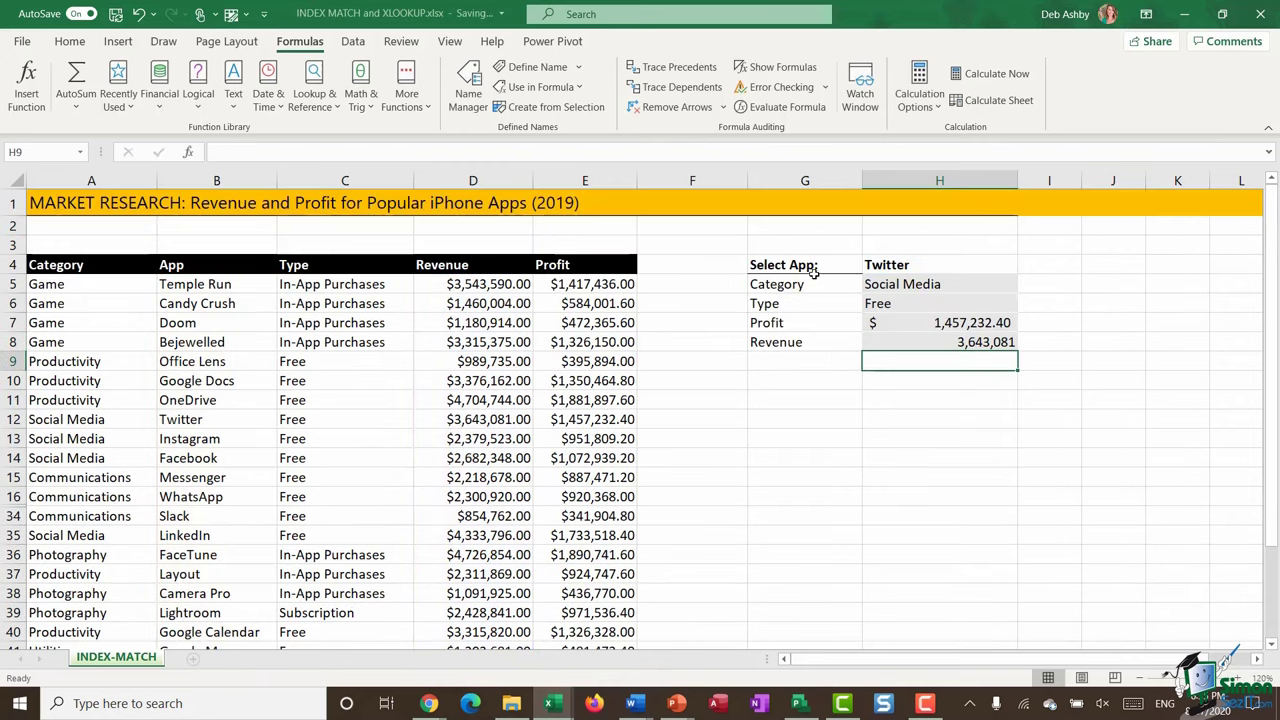
- Apply the Accounting number format with a dollar sign to the revenue in H8 and compare the results with Twitter's table row
left_click(940, 341)
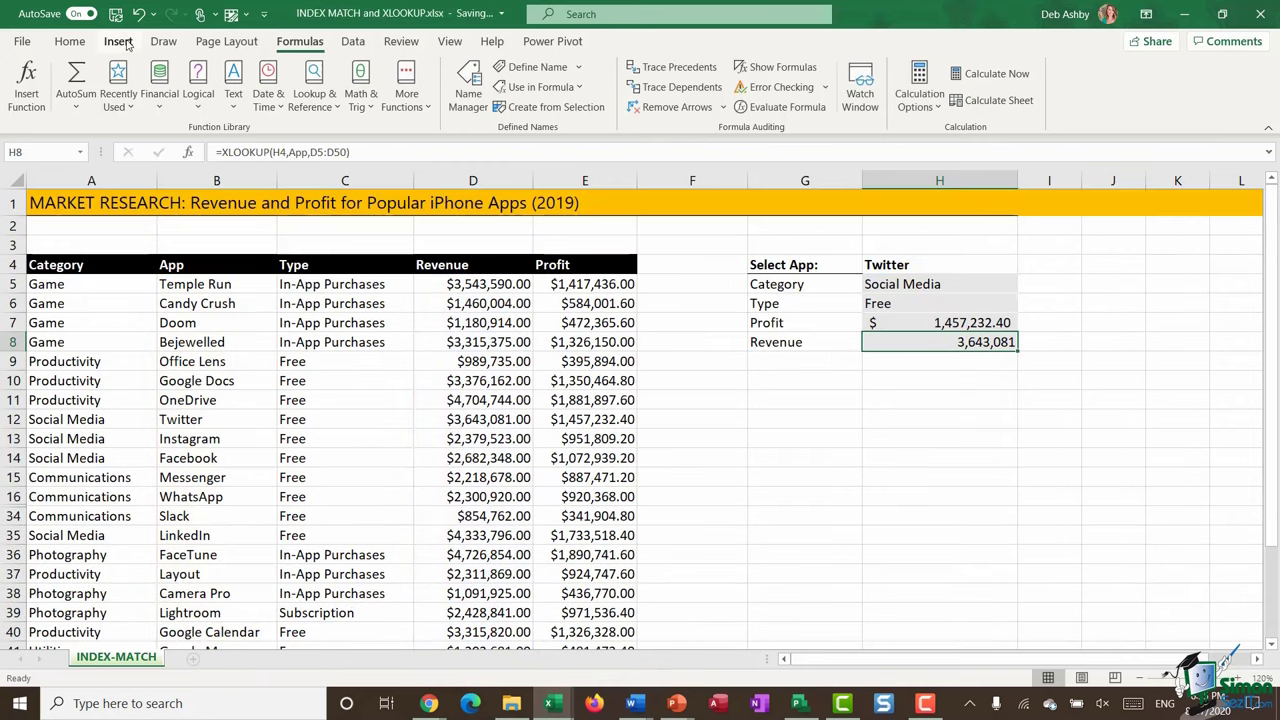
left_click(69, 41)
left_click(568, 100)
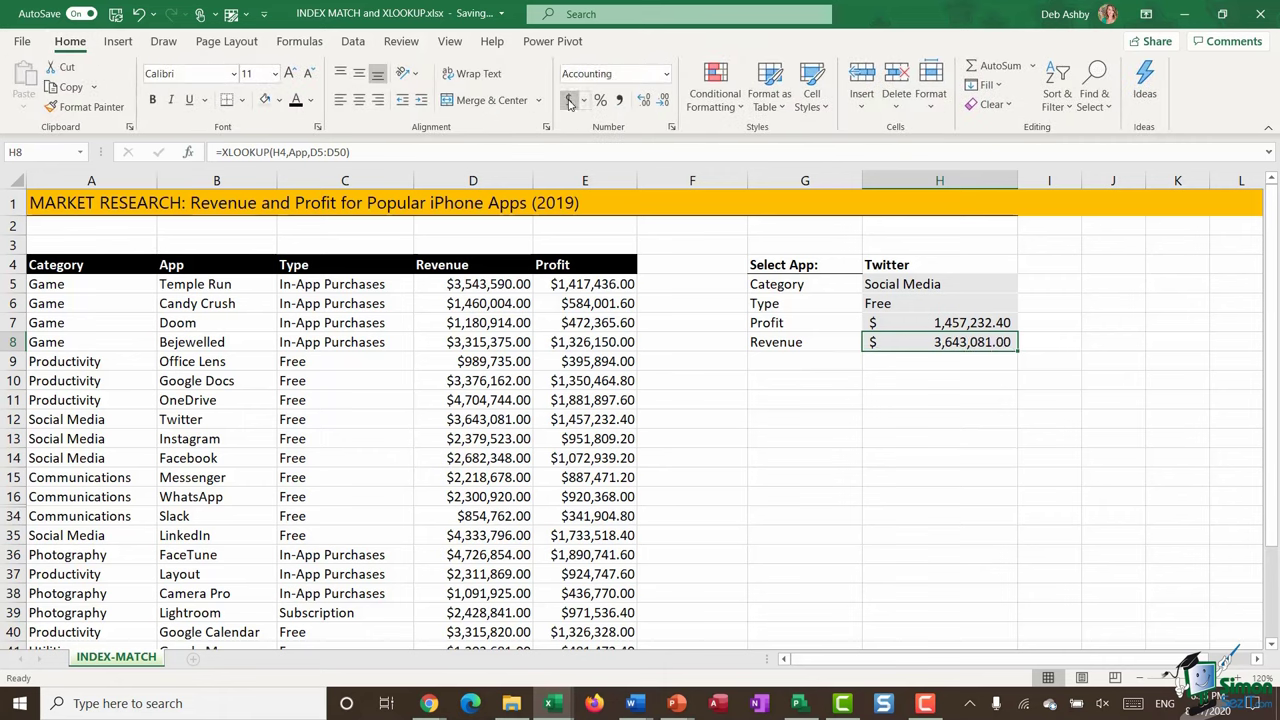
left_click(933, 382)
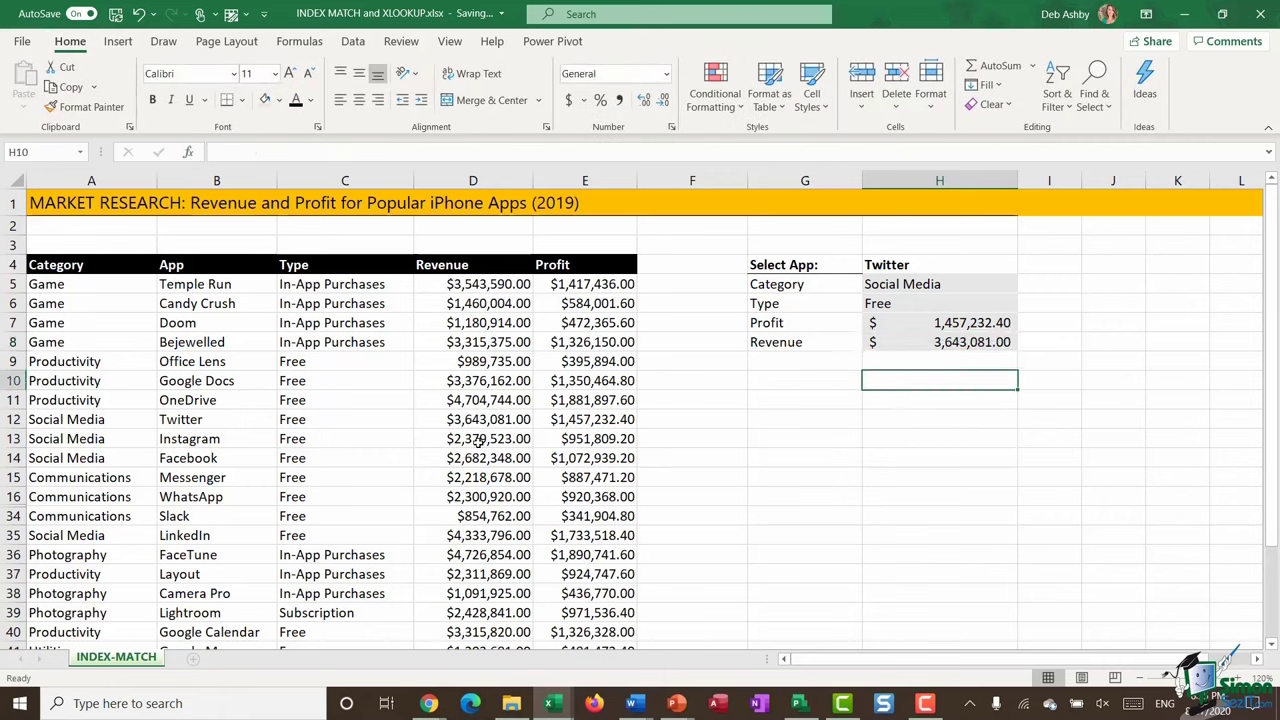
left_click(14, 420)
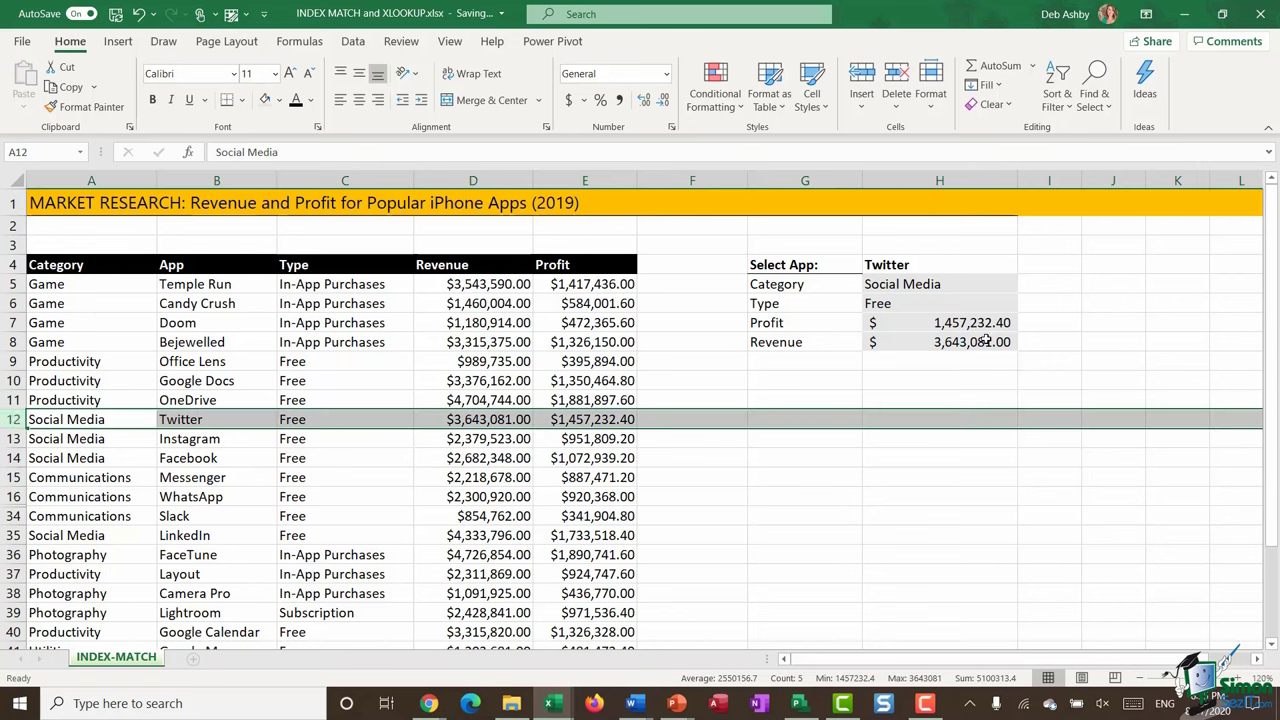
- Change the selected app in H4 to Candy Crush and compare the returned details with its table row
left_click(917, 264)
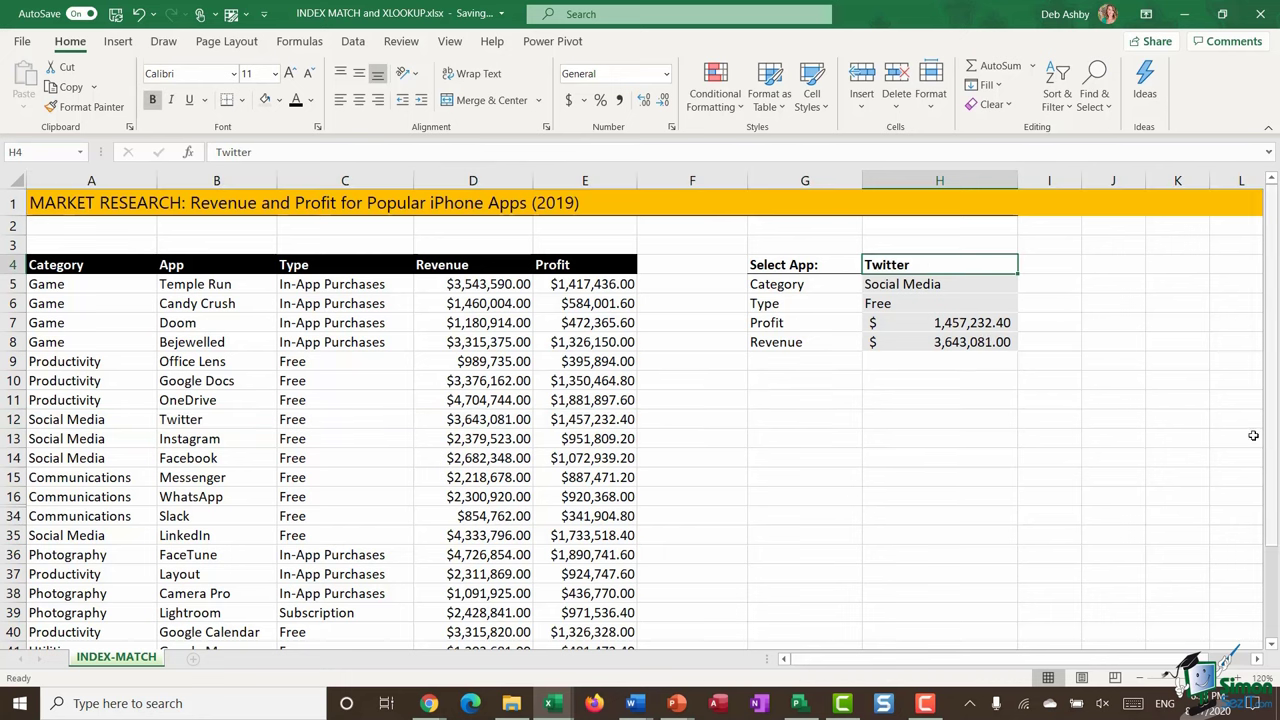
type("Candy Crush")
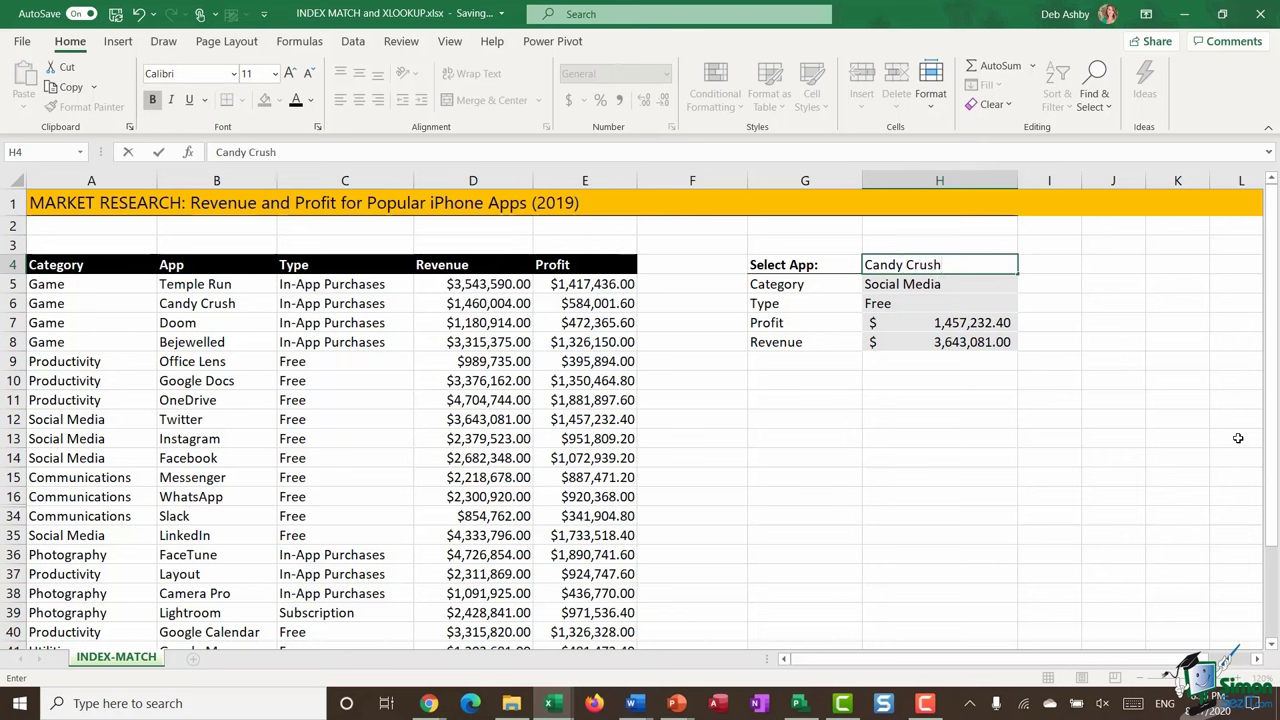
key("Return")
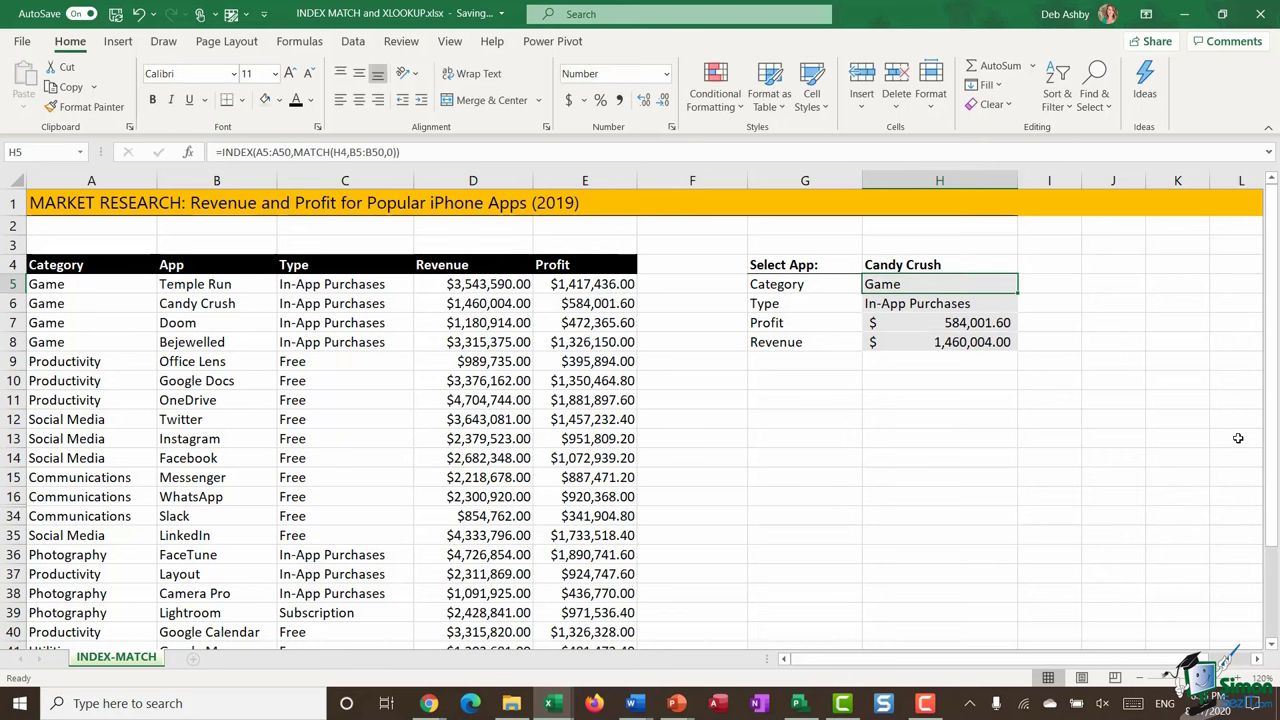
left_click(13, 303)
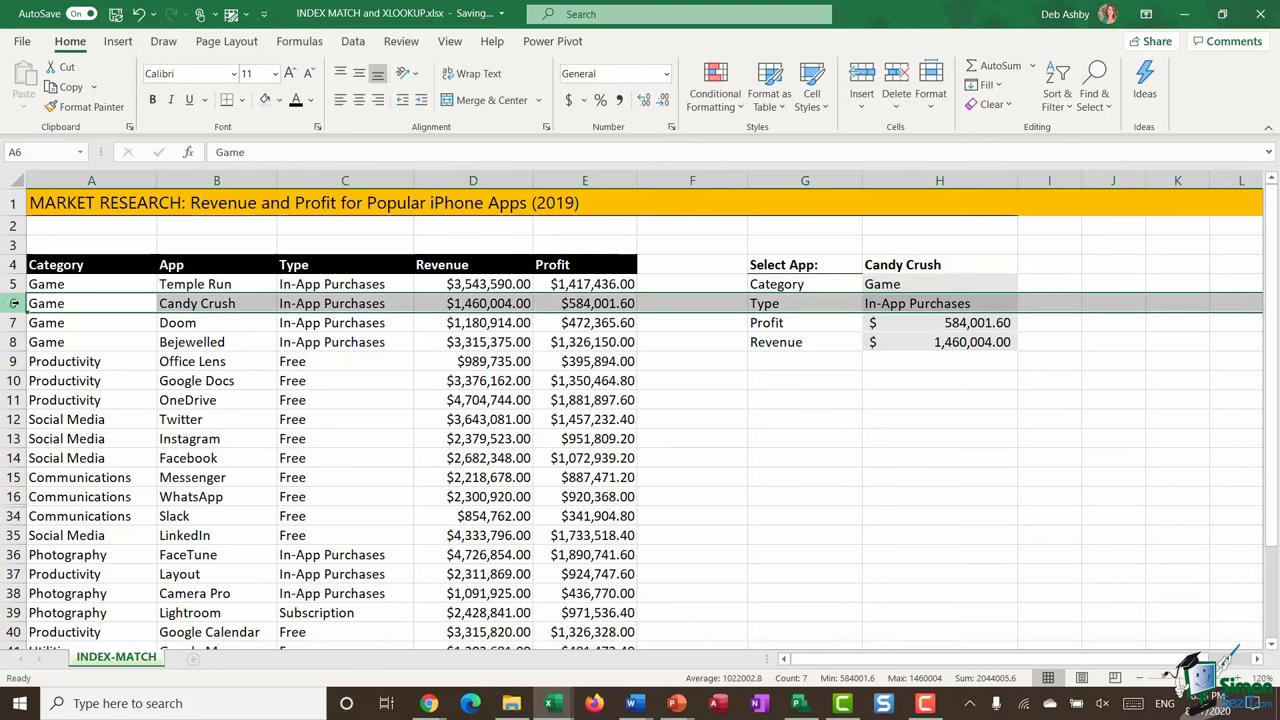
left_click_drag(50, 304, 570, 305)
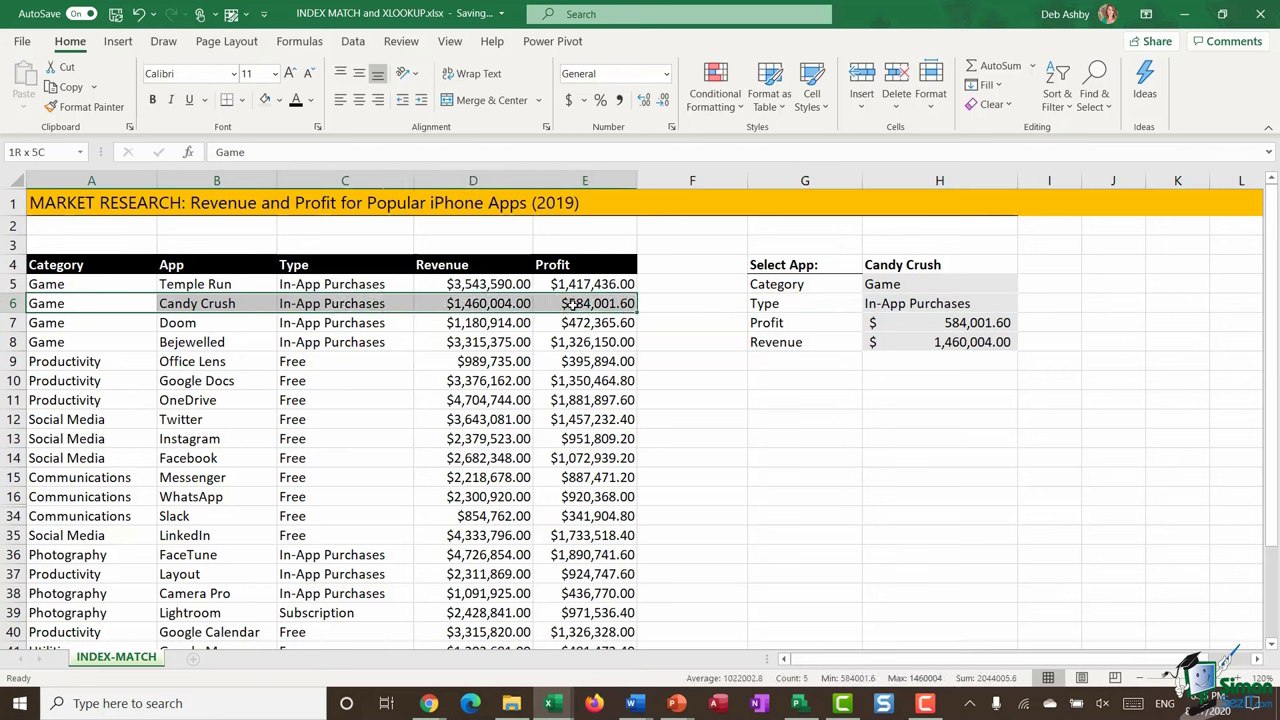